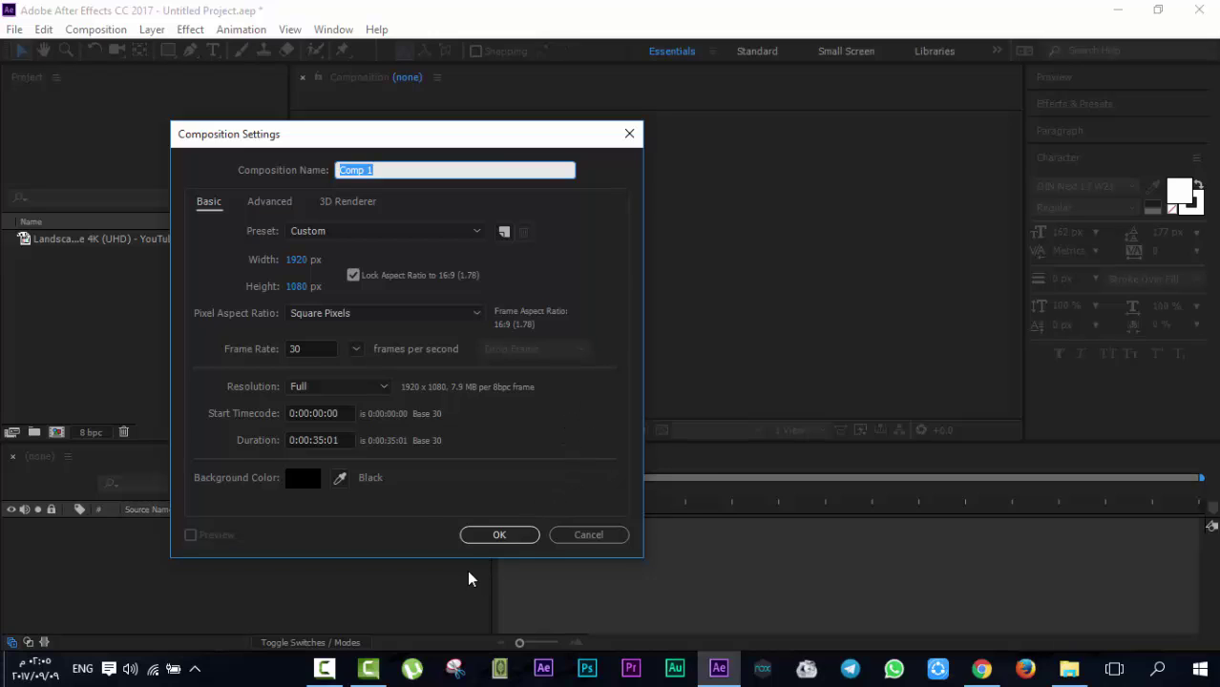
Create the new composition at 1280 × 720 px with a duration of 0:00:55:01
{"action": "left_click", "coordinate": [319, 440]}
{"action": "key", "text": "BackSpace"}
{"action": "type", "text": "5"}
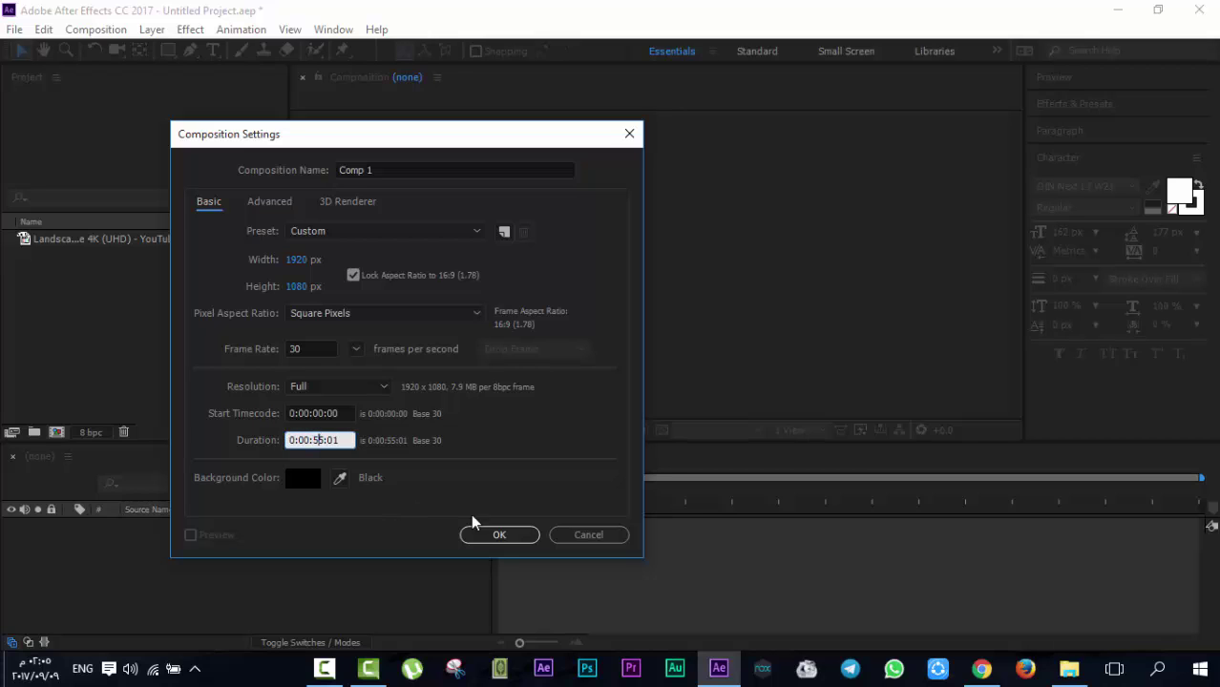
{"action": "left_click", "coordinate": [361, 673]}
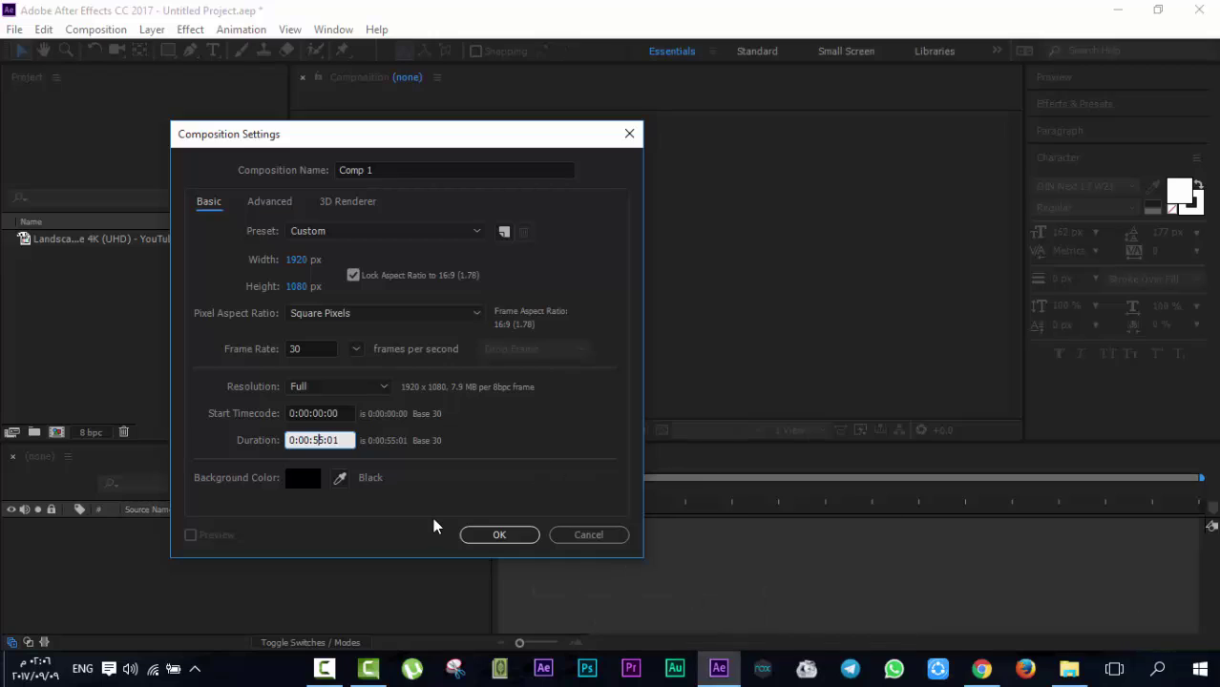
{"action": "left_click", "coordinate": [299, 284]}
{"action": "type", "text": "720"}
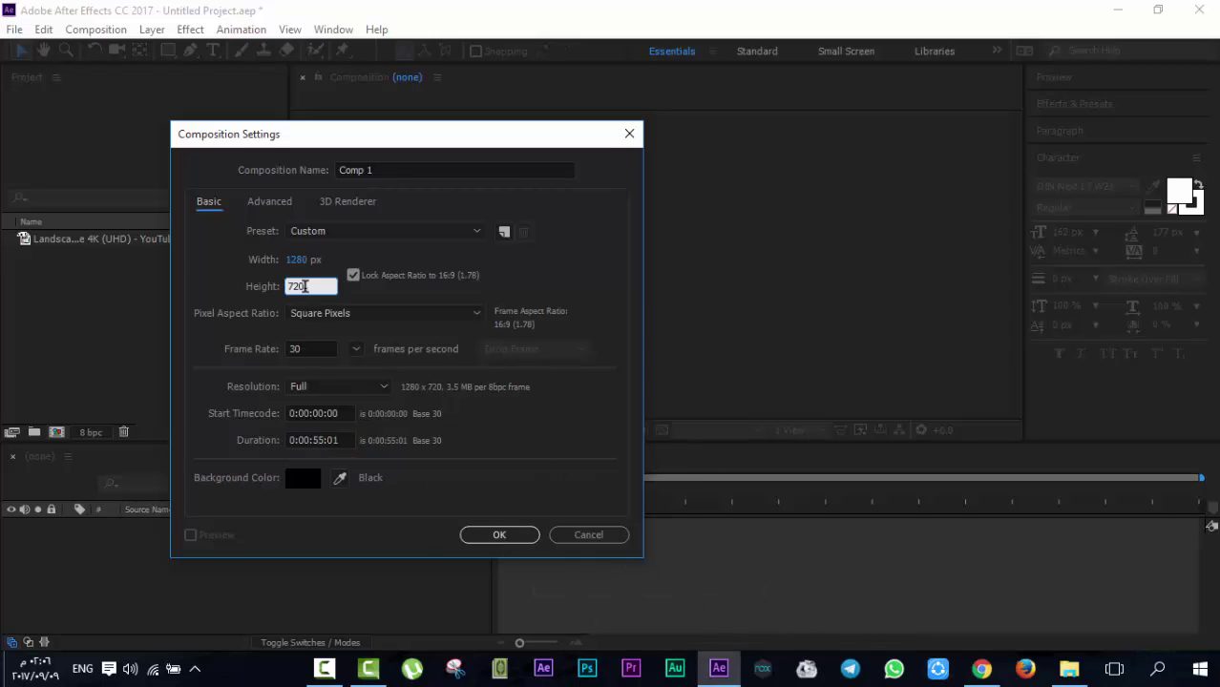
{"action": "left_click", "coordinate": [500, 535]}
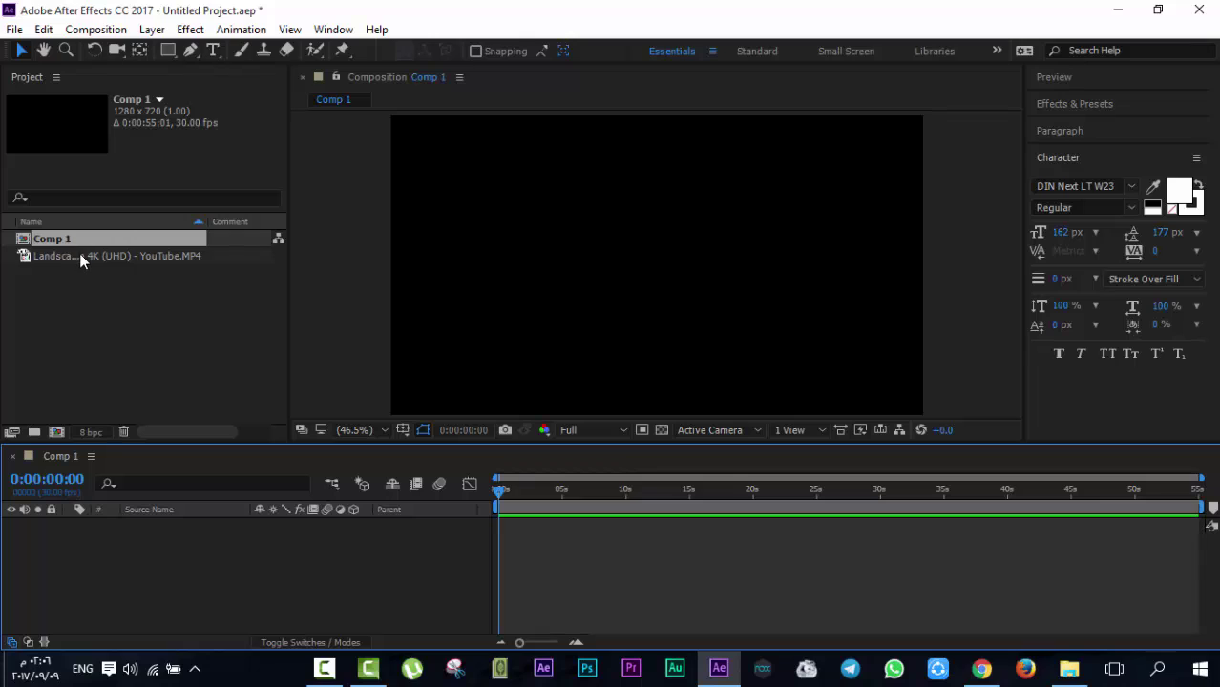
Add the landscape 4K video to the Comp 1 timeline and scrub through its opening to 0:00:01:25
{"action": "left_click", "coordinate": [81, 258]}
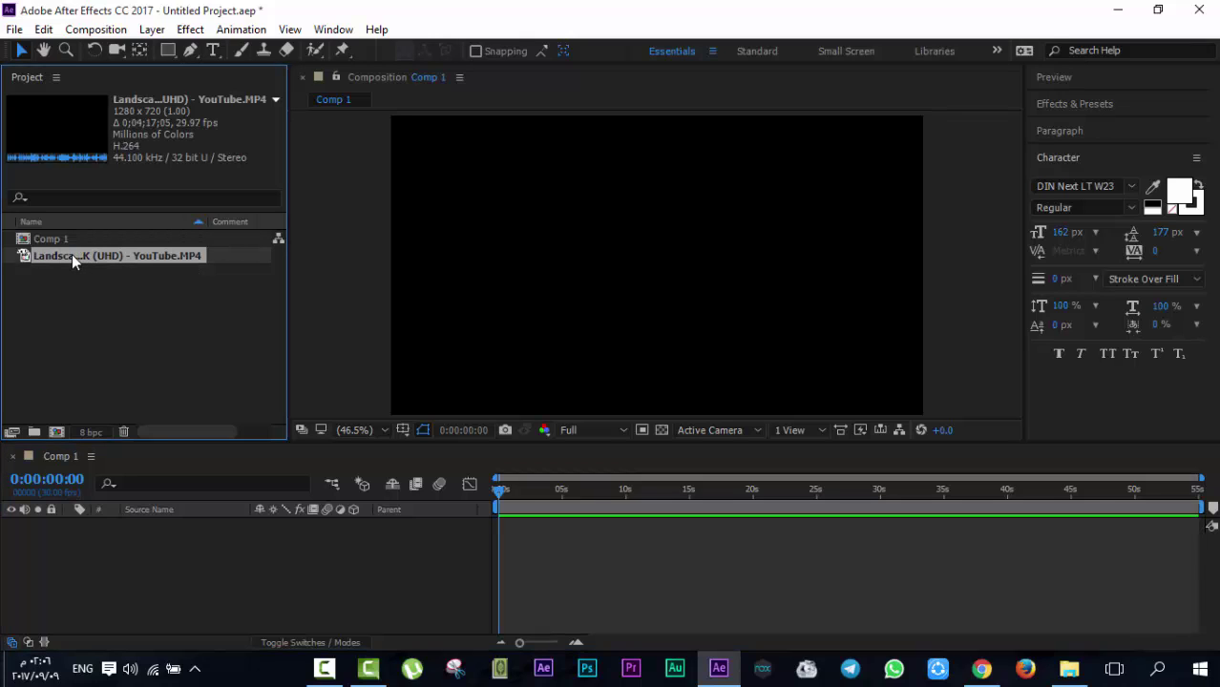
{"action": "left_click_drag", "start_coordinate": [71, 254], "coordinate": [152, 532]}
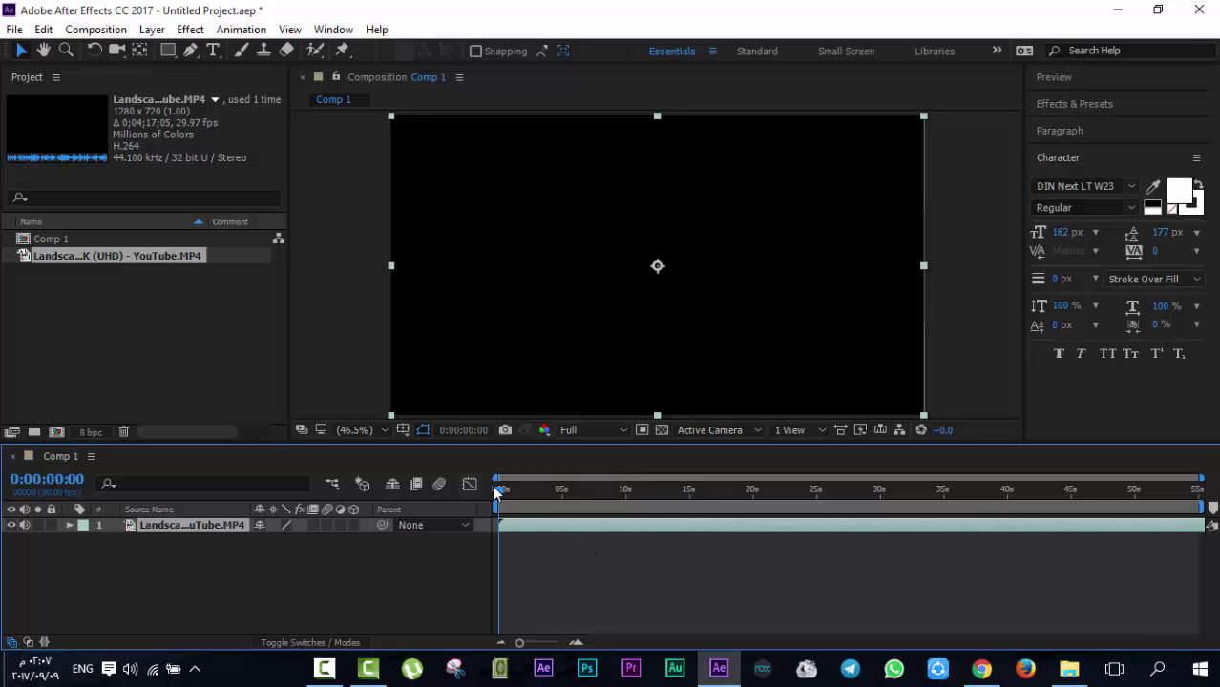
{"action": "left_click_drag", "start_coordinate": [494, 490], "coordinate": [521, 491]}
{"action": "left_click", "coordinate": [325, 668]}
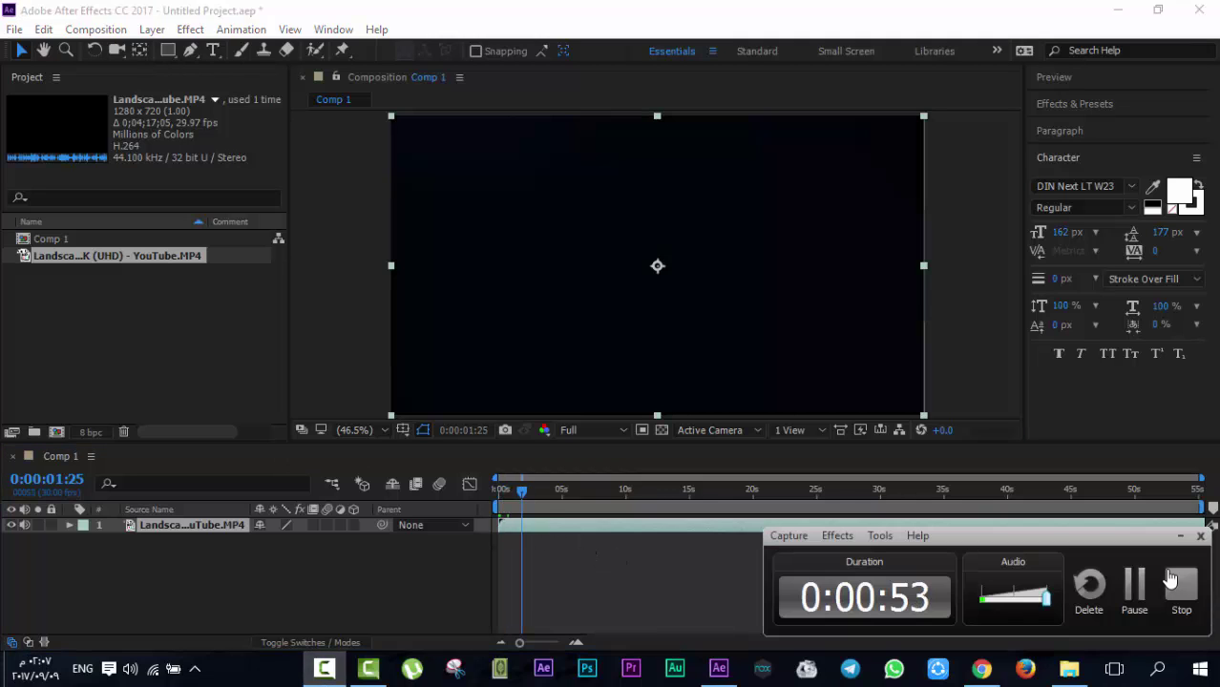
{"action": "left_click", "coordinate": [646, 551]}
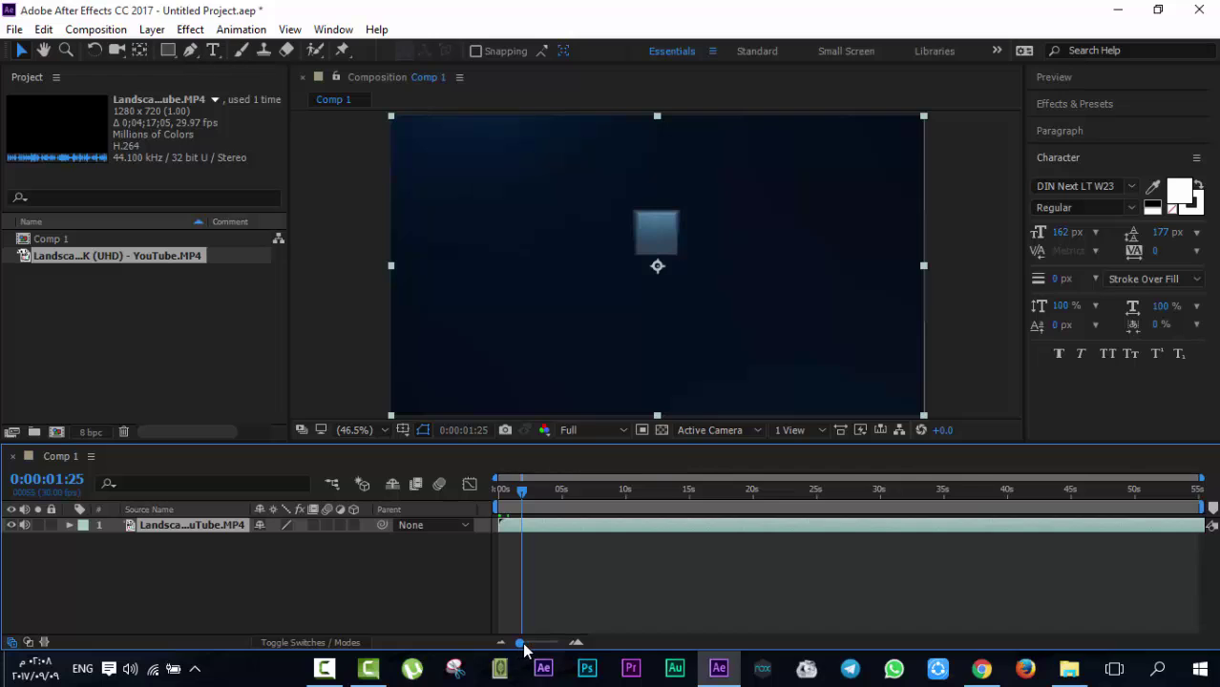
Split the landscape video layer at 0:00:10:12, just before the night-sky scene fades in
{"action": "left_click_drag", "start_coordinate": [524, 645], "coordinate": [544, 645]}
{"action": "left_click", "coordinate": [502, 493]}
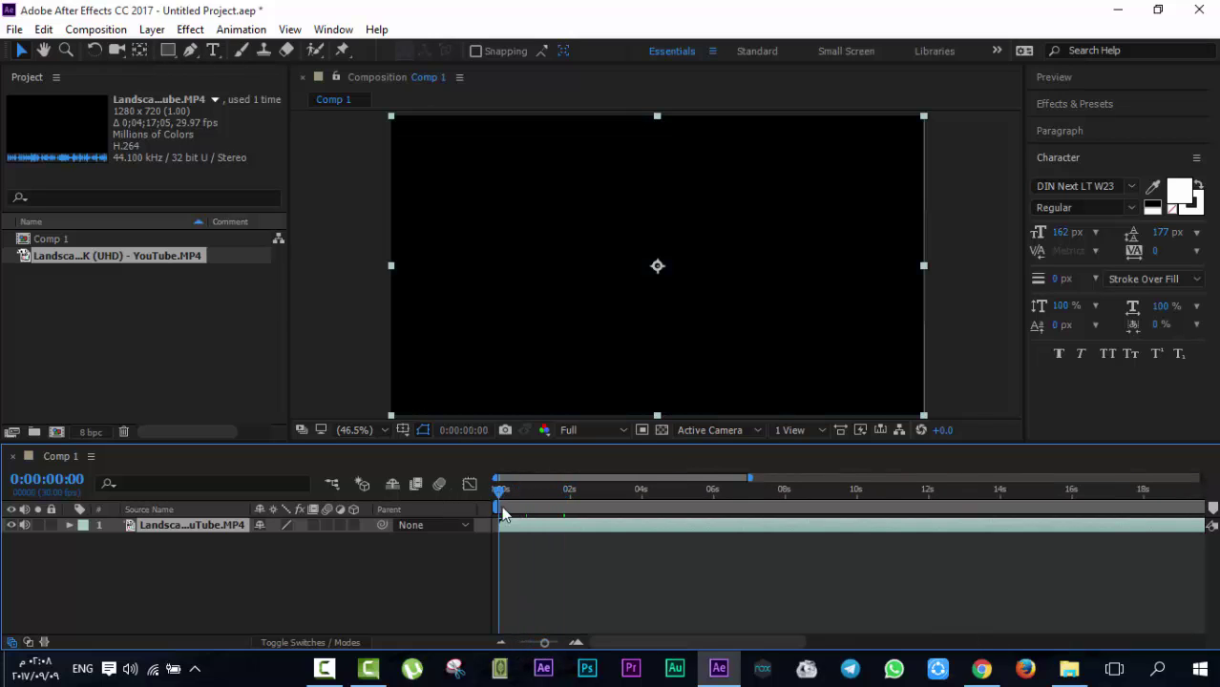
{"action": "left_click_drag", "start_coordinate": [504, 494], "coordinate": [903, 497]}
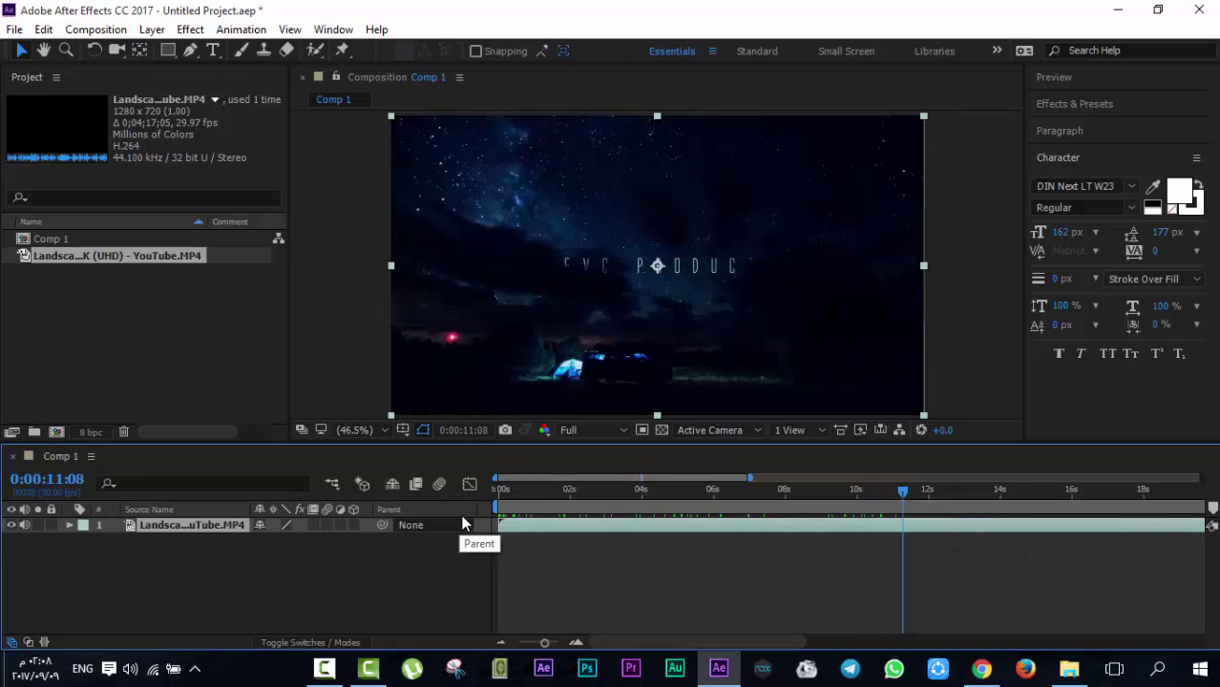
{"action": "left_click_drag", "start_coordinate": [545, 644], "coordinate": [557, 645]}
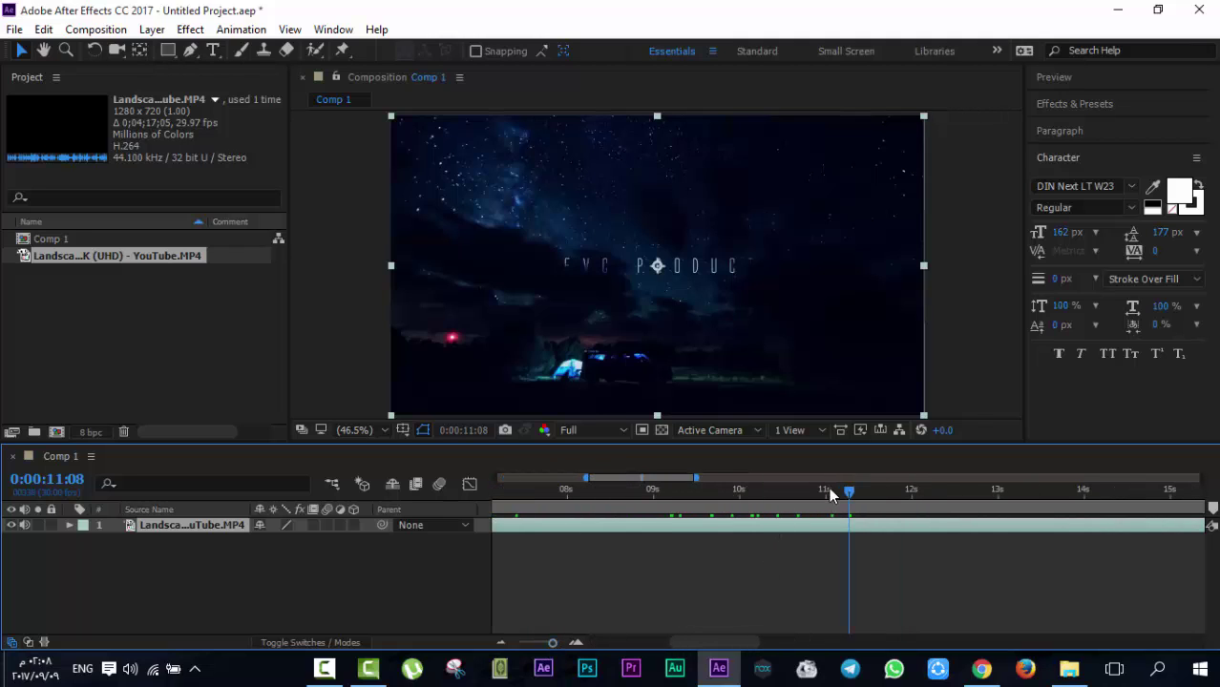
{"action": "left_click_drag", "start_coordinate": [830, 494], "coordinate": [827, 495]}
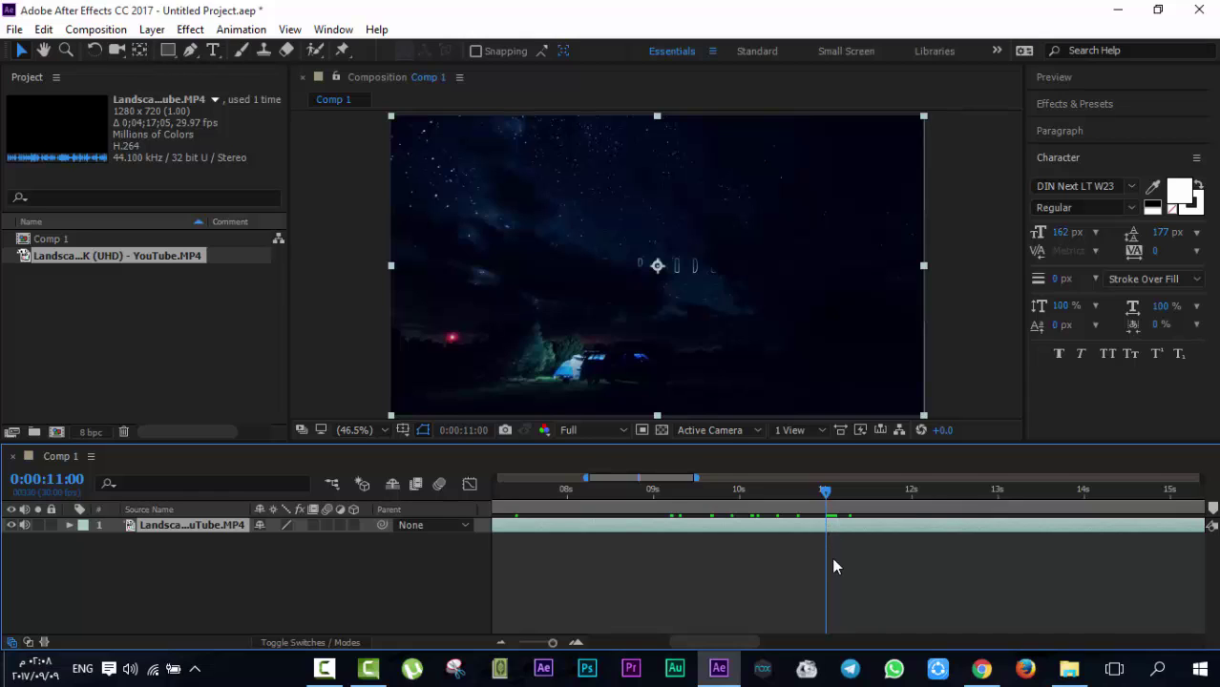
{"action": "left_click", "coordinate": [823, 501]}
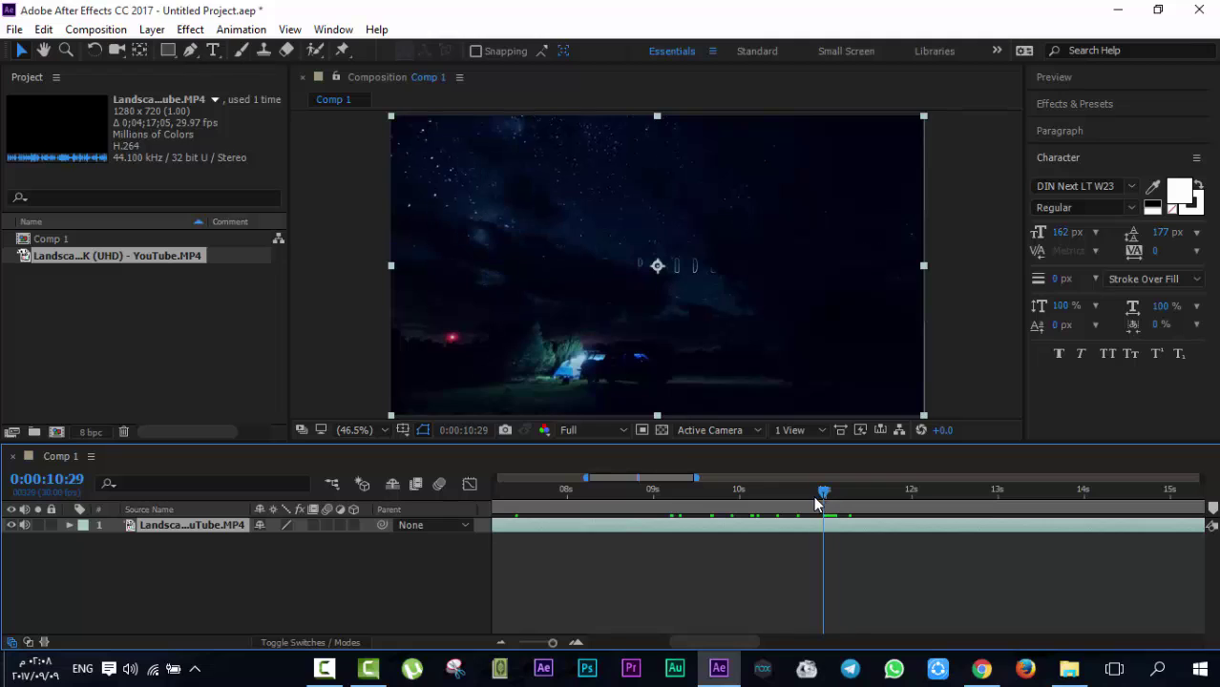
{"action": "left_click_drag", "start_coordinate": [816, 503], "coordinate": [766, 508]}
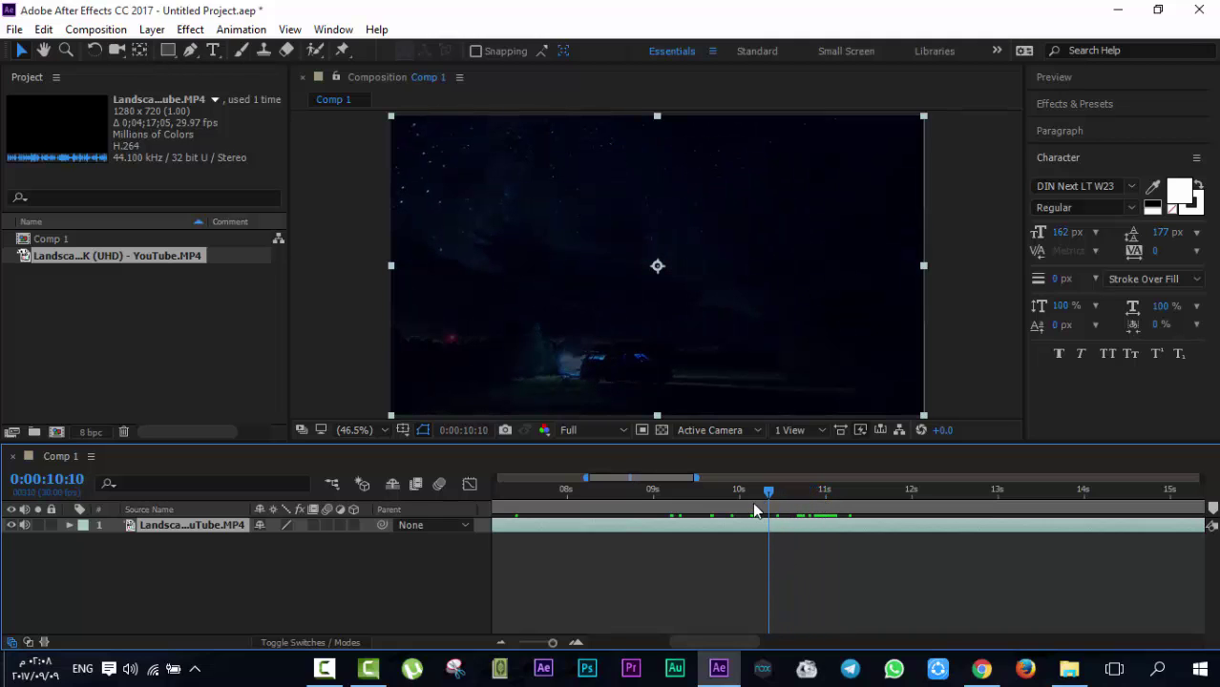
{"action": "left_click_drag", "start_coordinate": [770, 507], "coordinate": [776, 547]}
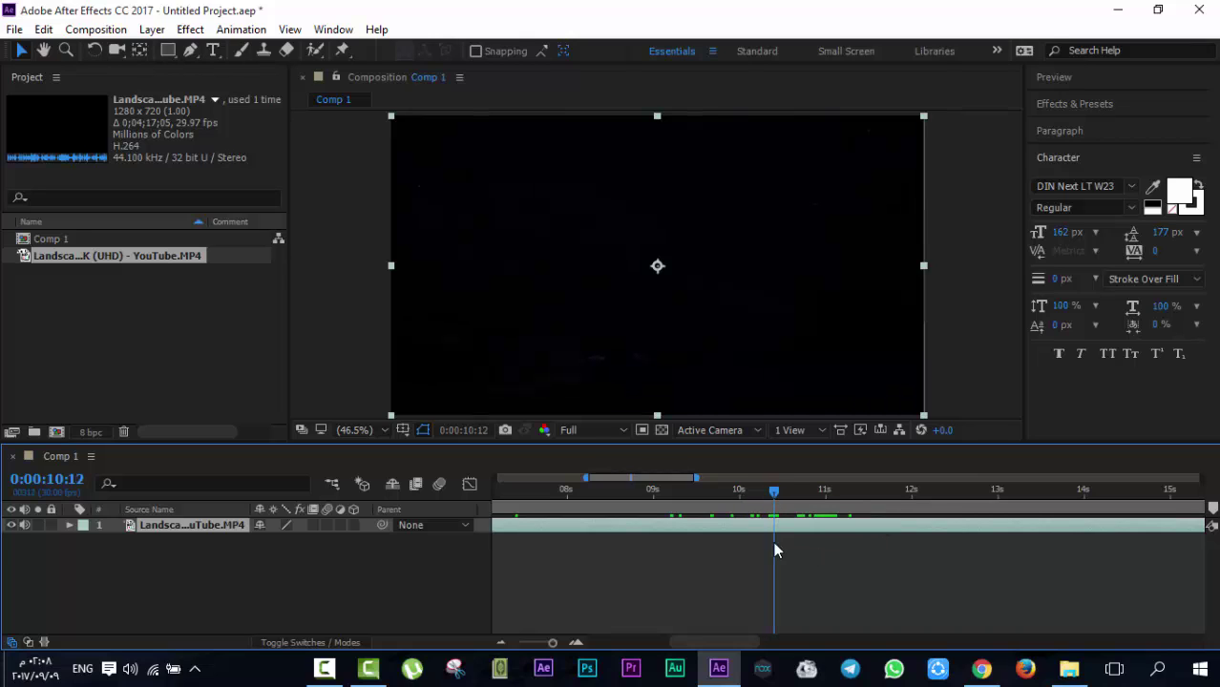
{"action": "key", "text": "ctrl+shift+d"}
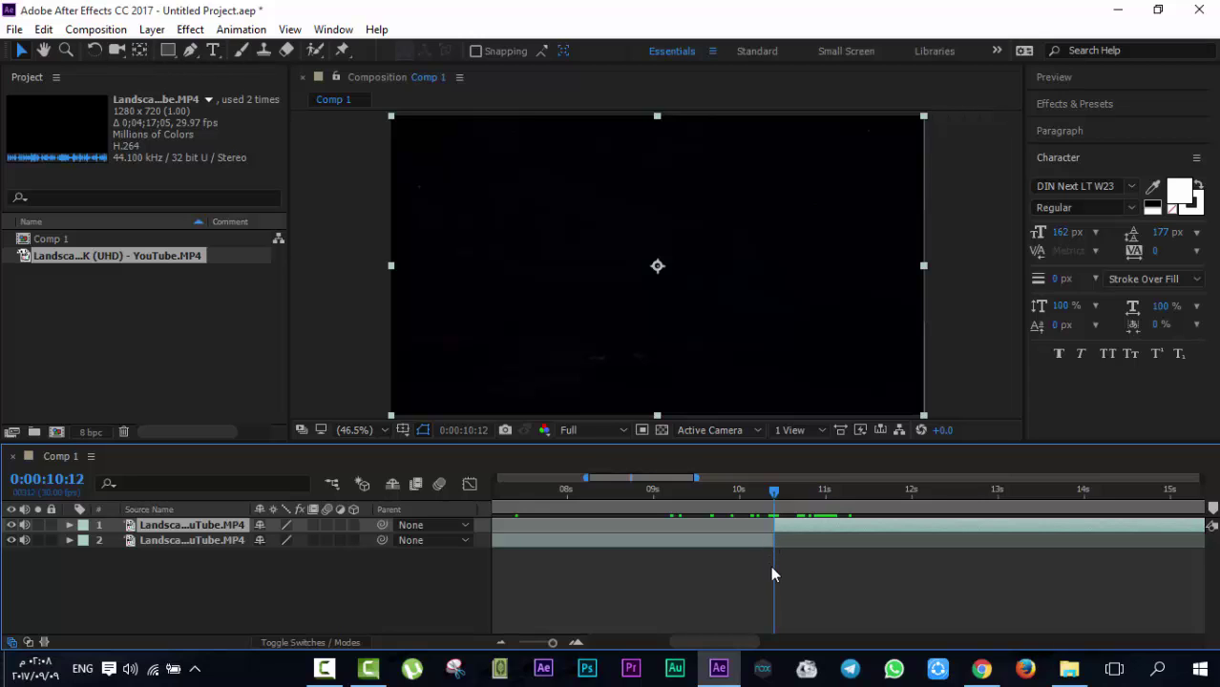
Delete the part of the landscape video that precedes the split
{"action": "left_click", "coordinate": [776, 570]}
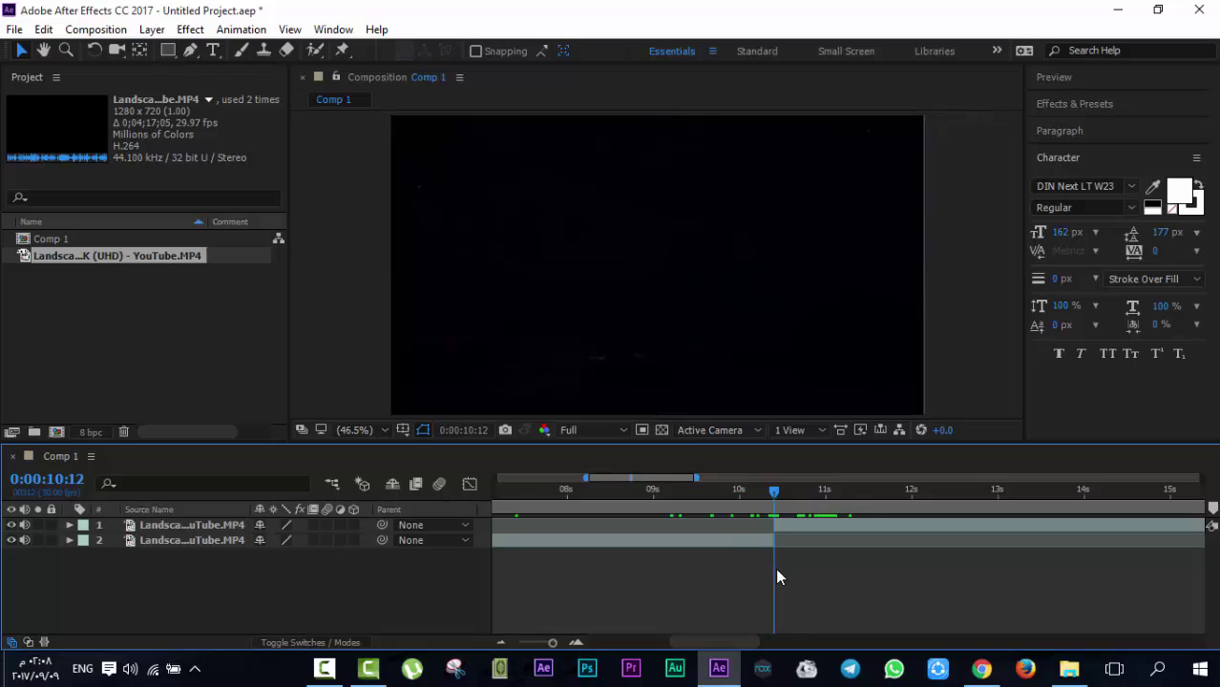
{"action": "left_click", "coordinate": [763, 520]}
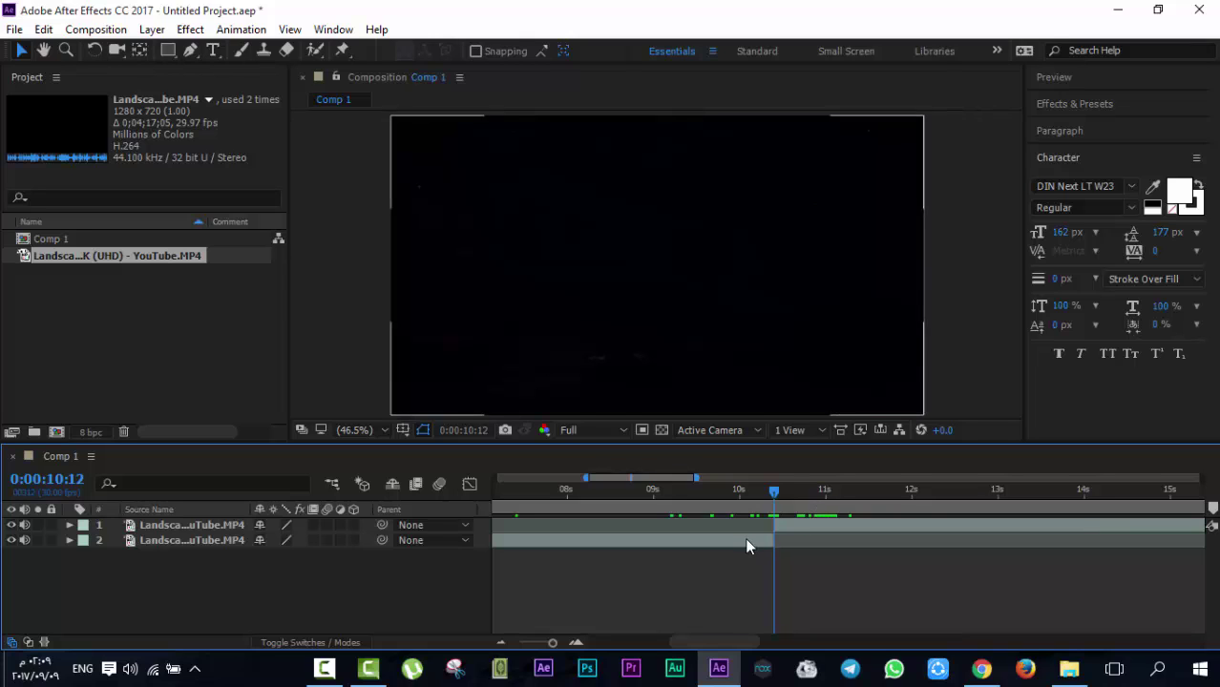
{"action": "left_click", "coordinate": [744, 539]}
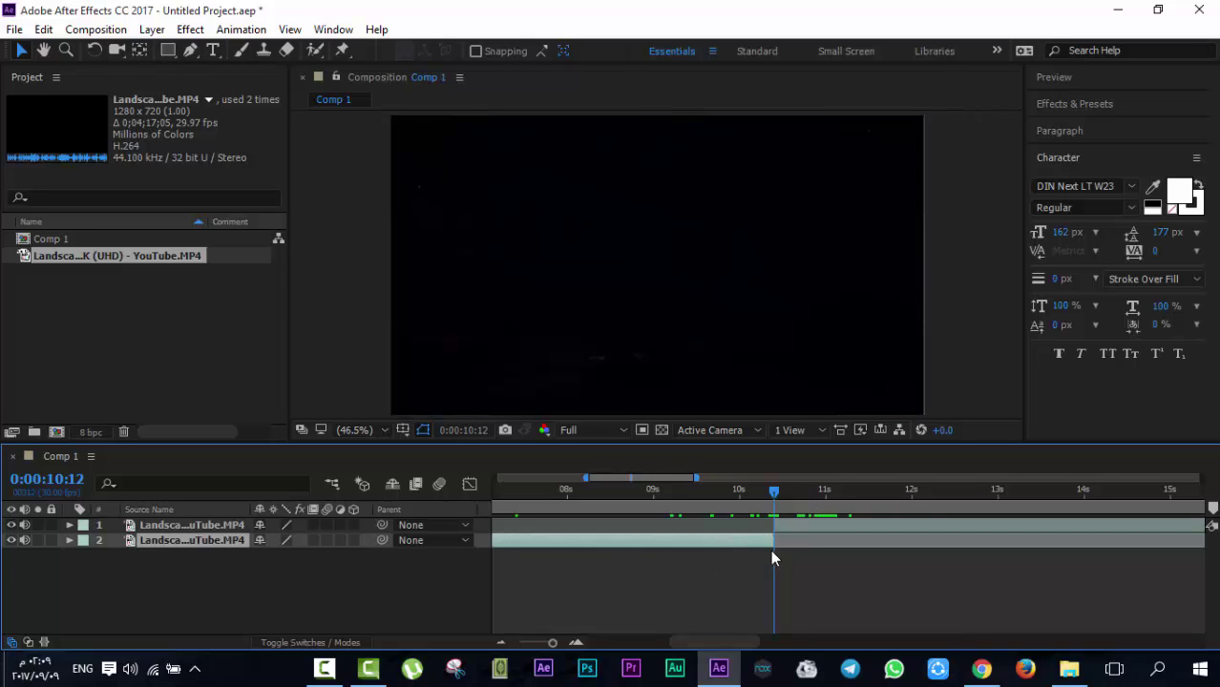
{"action": "key", "text": "Delete"}
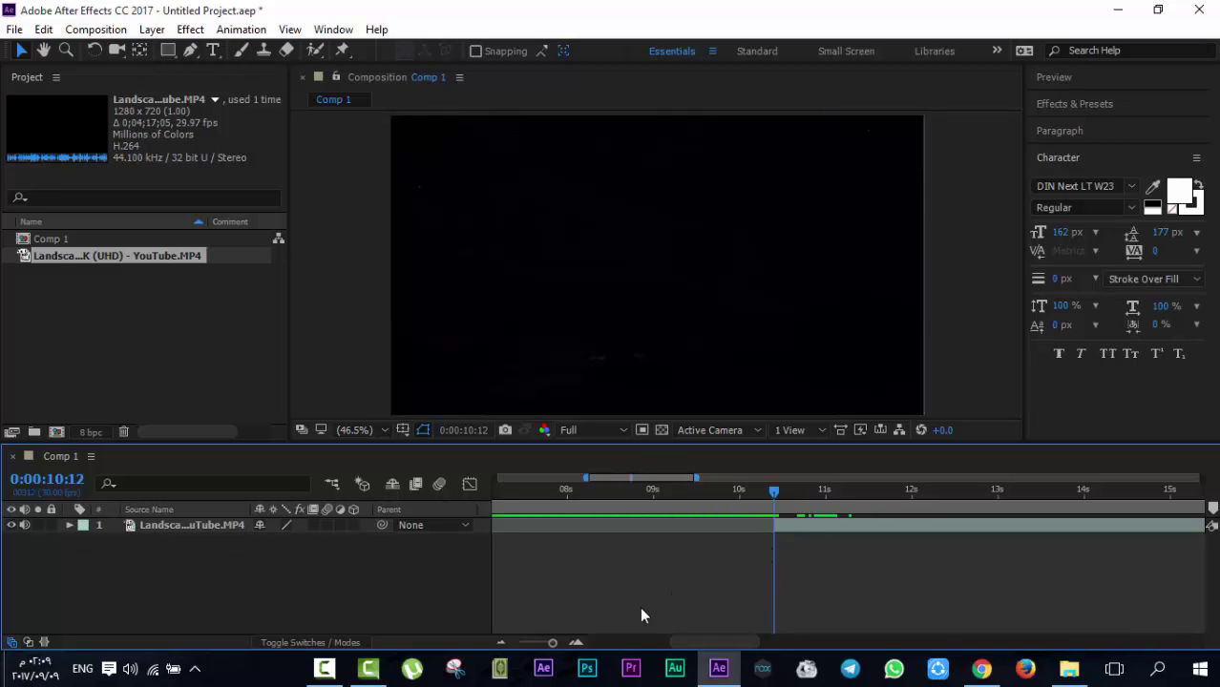
Move the remaining video clip to begin at the start of the composition and return the playhead to 0:00:00:00
{"action": "left_click_drag", "start_coordinate": [557, 646], "coordinate": [540, 646]}
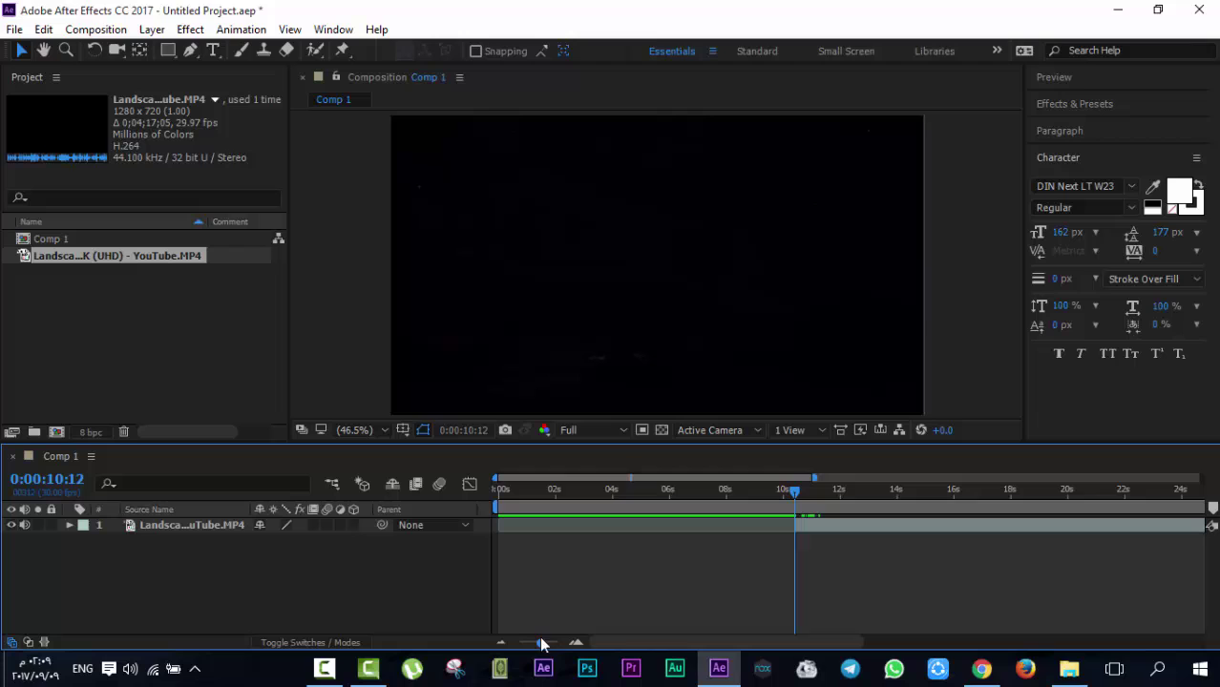
{"action": "left_click", "coordinate": [806, 497]}
{"action": "left_click", "coordinate": [815, 529]}
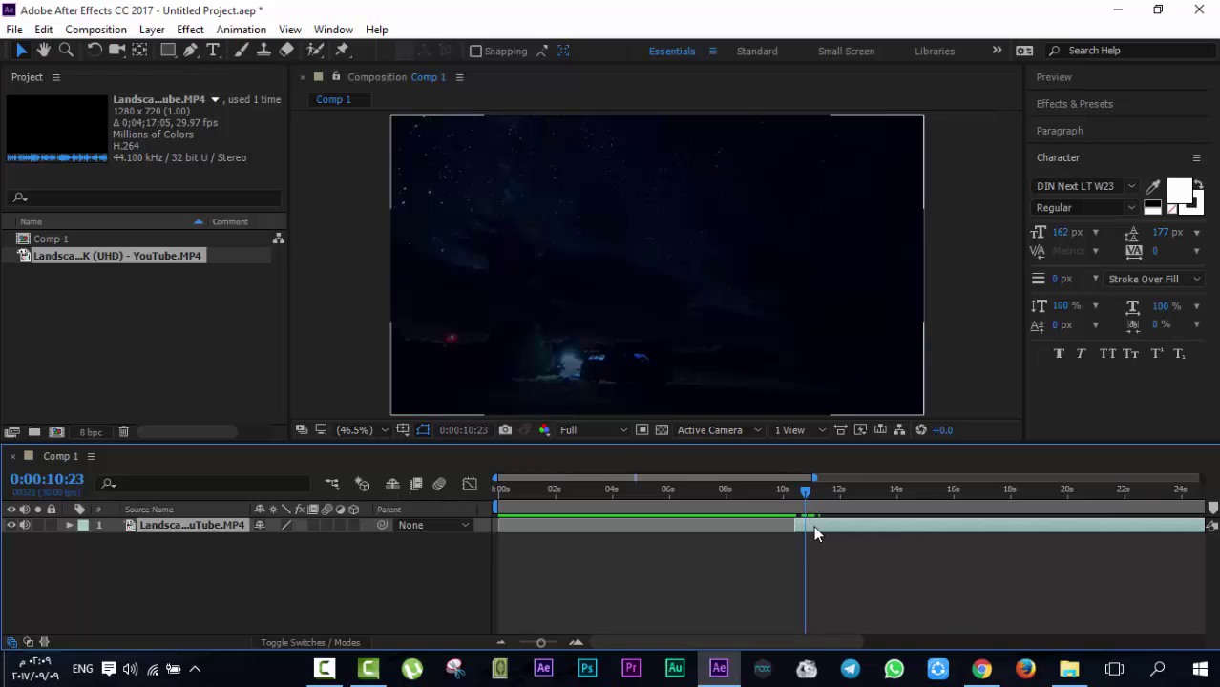
{"action": "left_click_drag", "start_coordinate": [814, 525], "coordinate": [523, 539]}
{"action": "key", "text": "Home"}
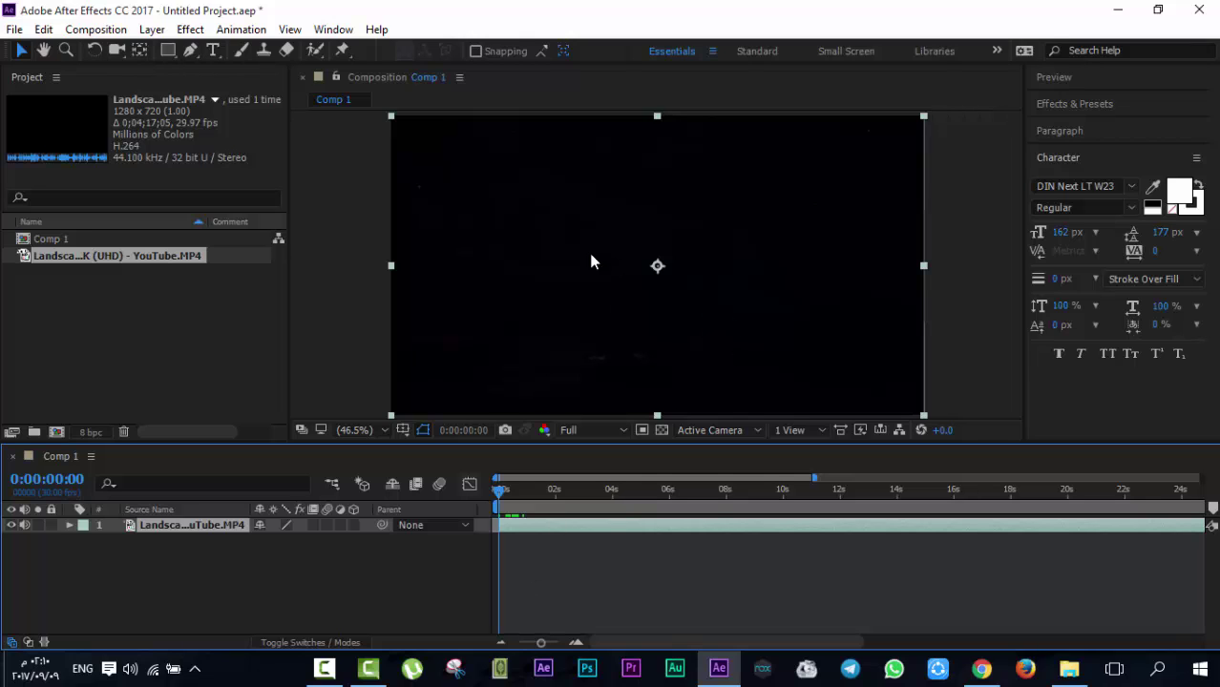
Create a 1280 × 720 px solid layer above the video, with its color sampled from the dark footage frame
{"action": "left_click", "coordinate": [152, 29]}
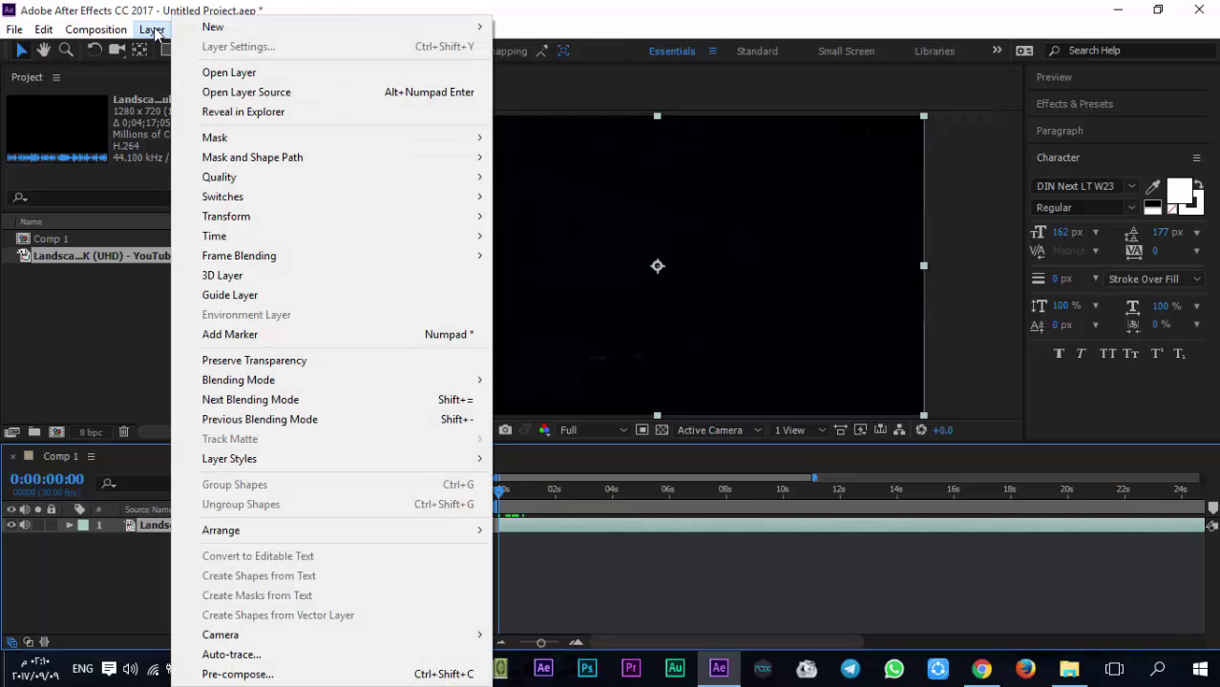
{"action": "mouse_move", "coordinate": [252, 35]}
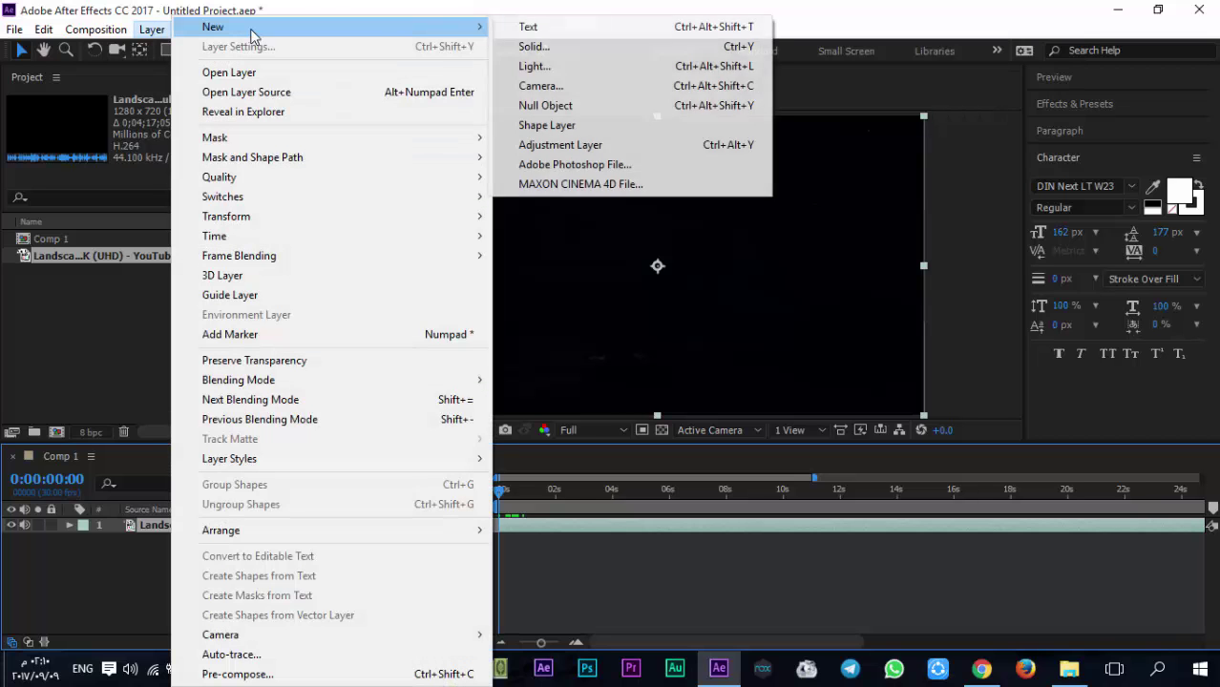
{"action": "left_click", "coordinate": [533, 46]}
{"action": "left_click", "coordinate": [253, 376]}
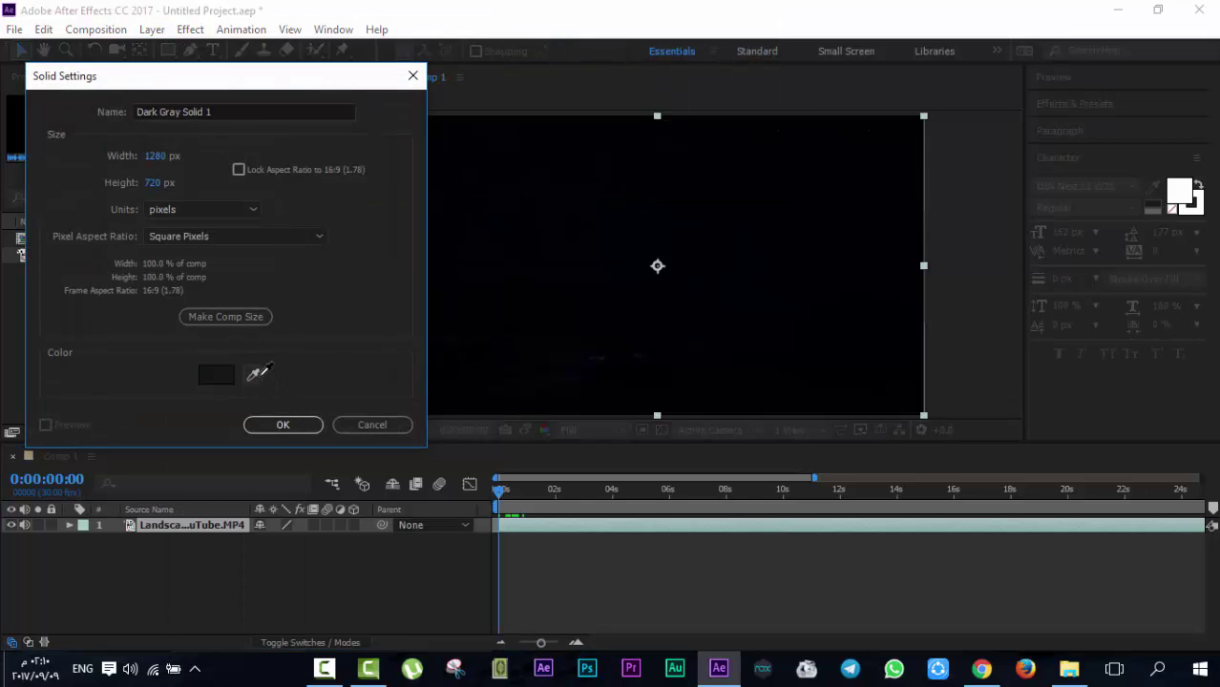
{"action": "left_click", "coordinate": [883, 266]}
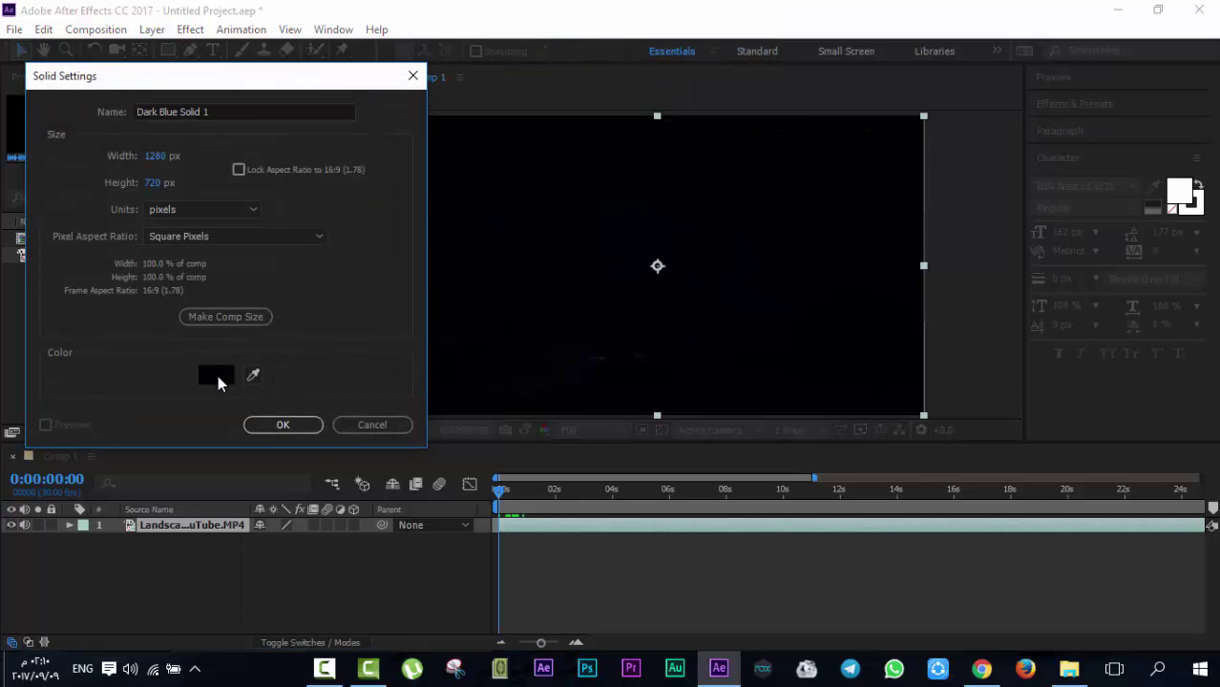
{"action": "left_click", "coordinate": [289, 428]}
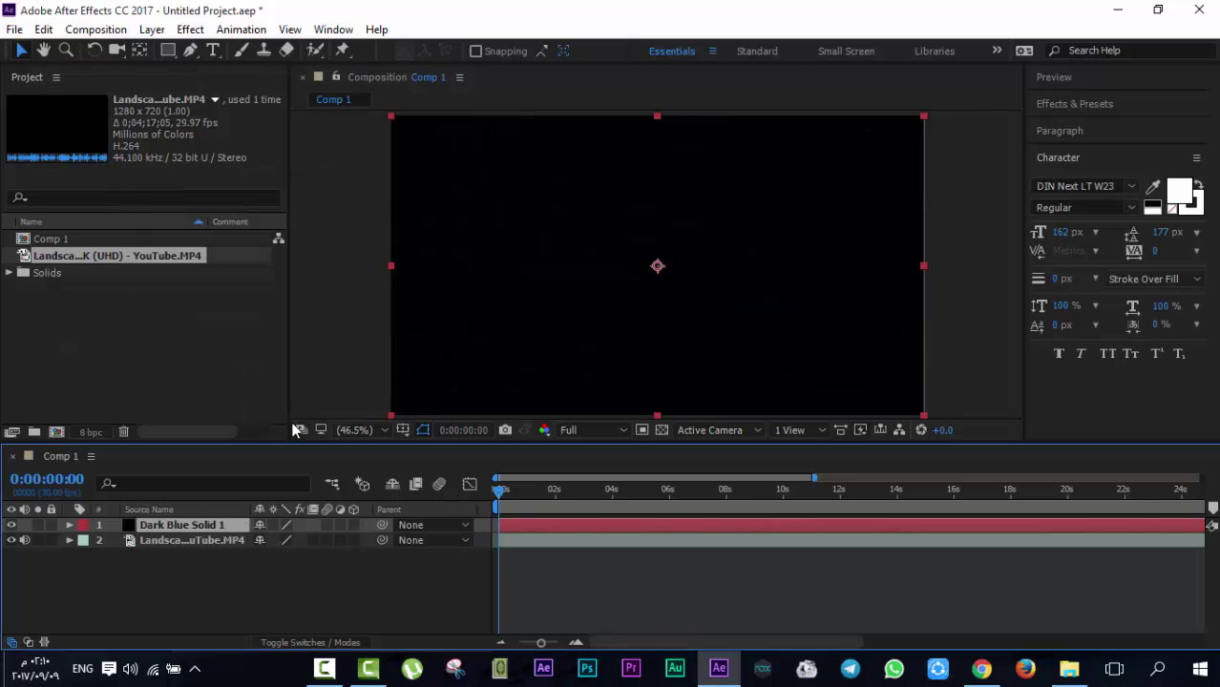
Split the dark solid at 0:00:01:00 and delete its later part, checking the opening by scrubbing back to 0:00:00:00
{"action": "left_click_drag", "start_coordinate": [541, 642], "coordinate": [554, 642]}
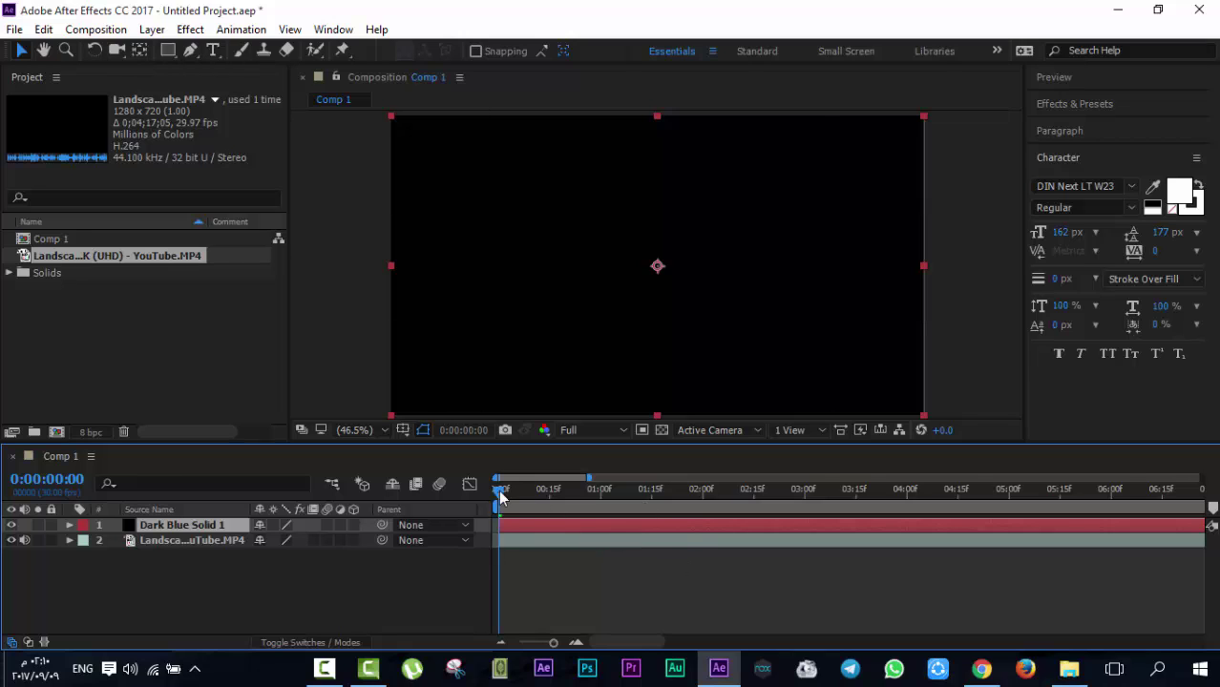
{"action": "left_click_drag", "start_coordinate": [550, 643], "coordinate": [549, 643]}
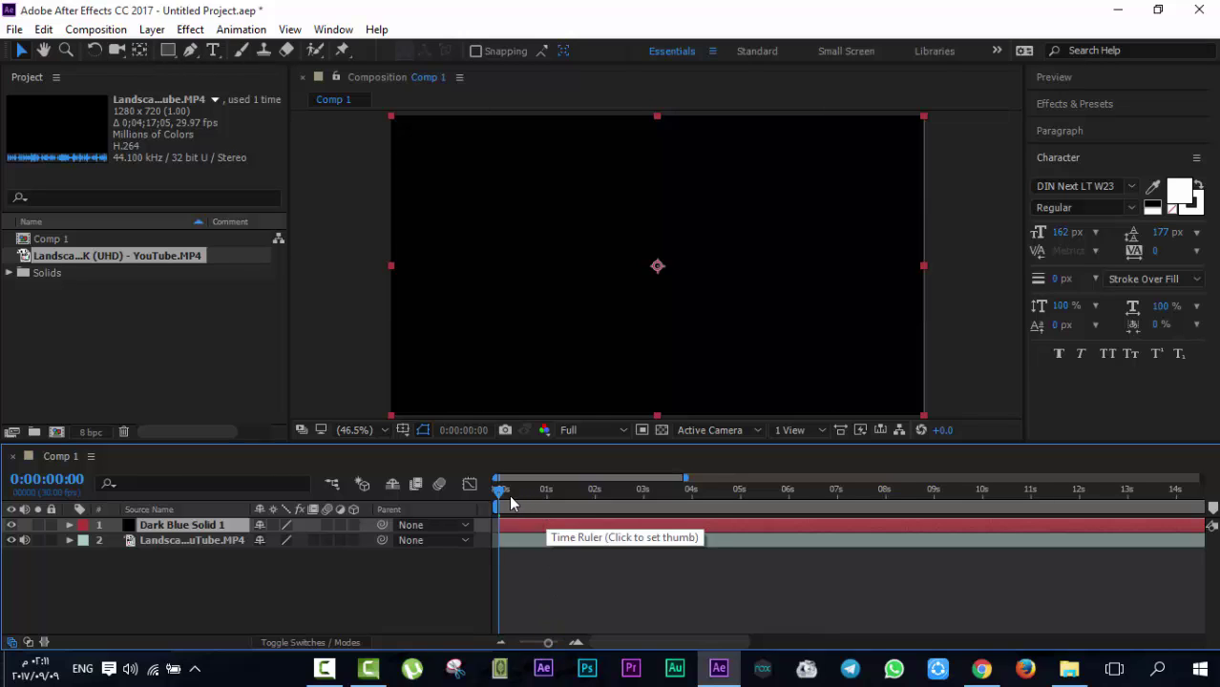
{"action": "left_click_drag", "start_coordinate": [498, 493], "coordinate": [549, 507]}
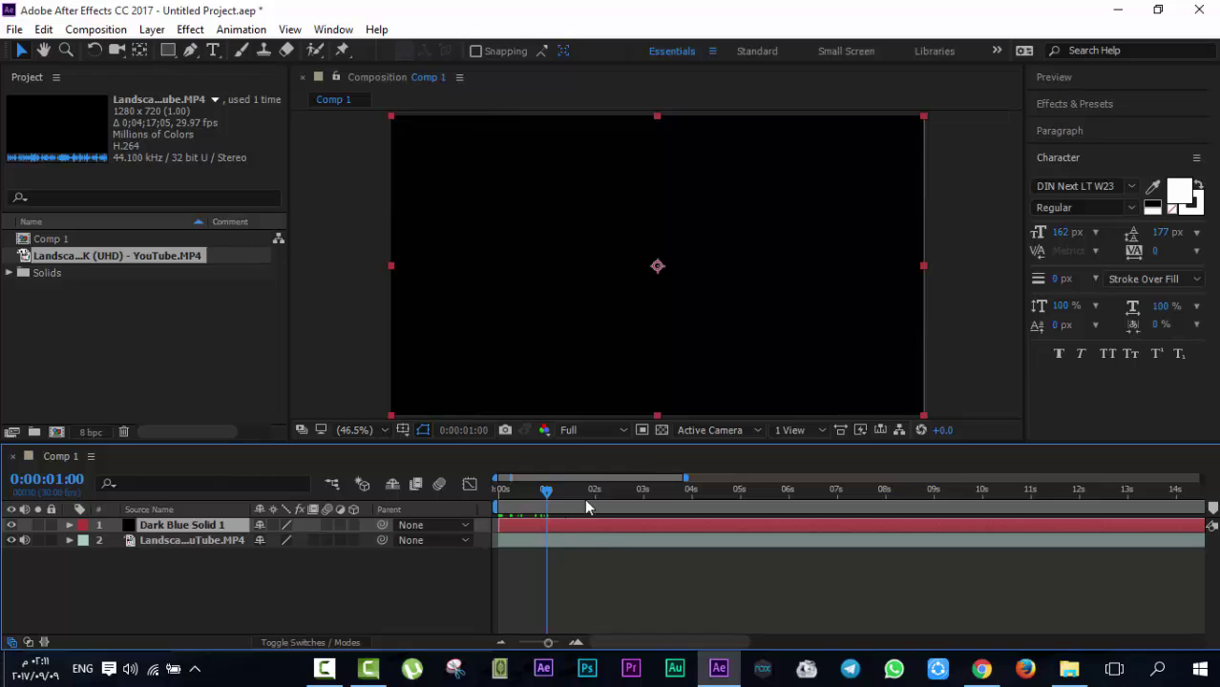
{"action": "key", "text": "ctrl+shift+d"}
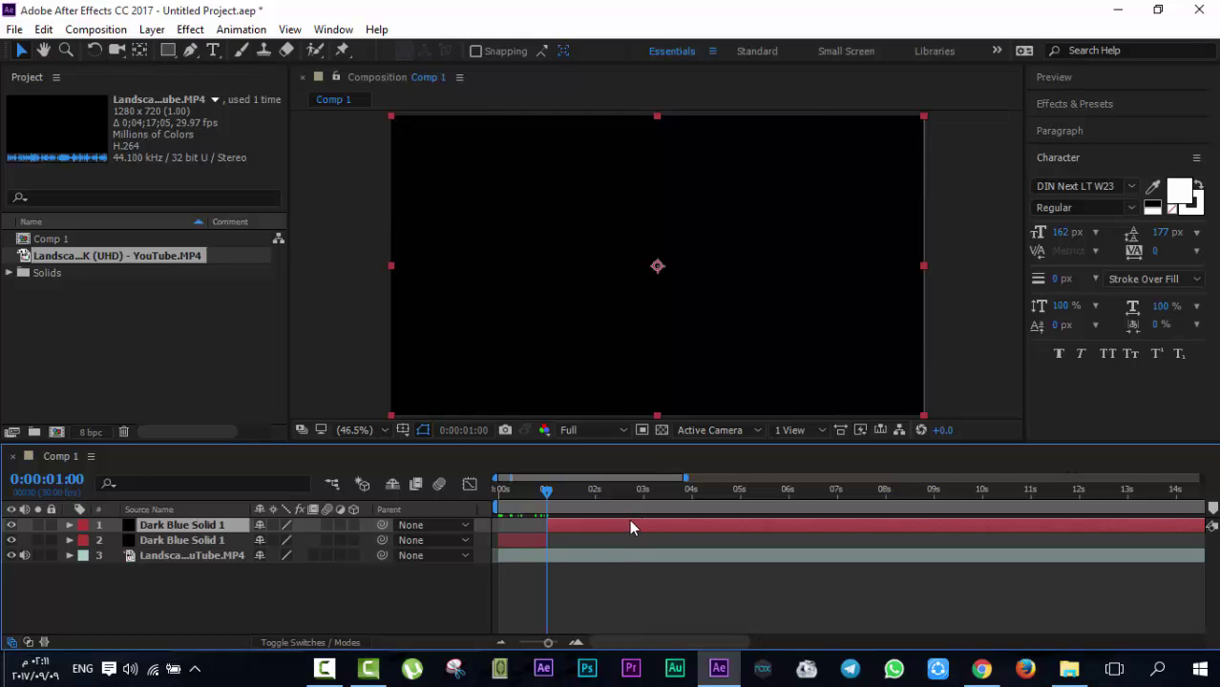
{"action": "key", "text": "Delete"}
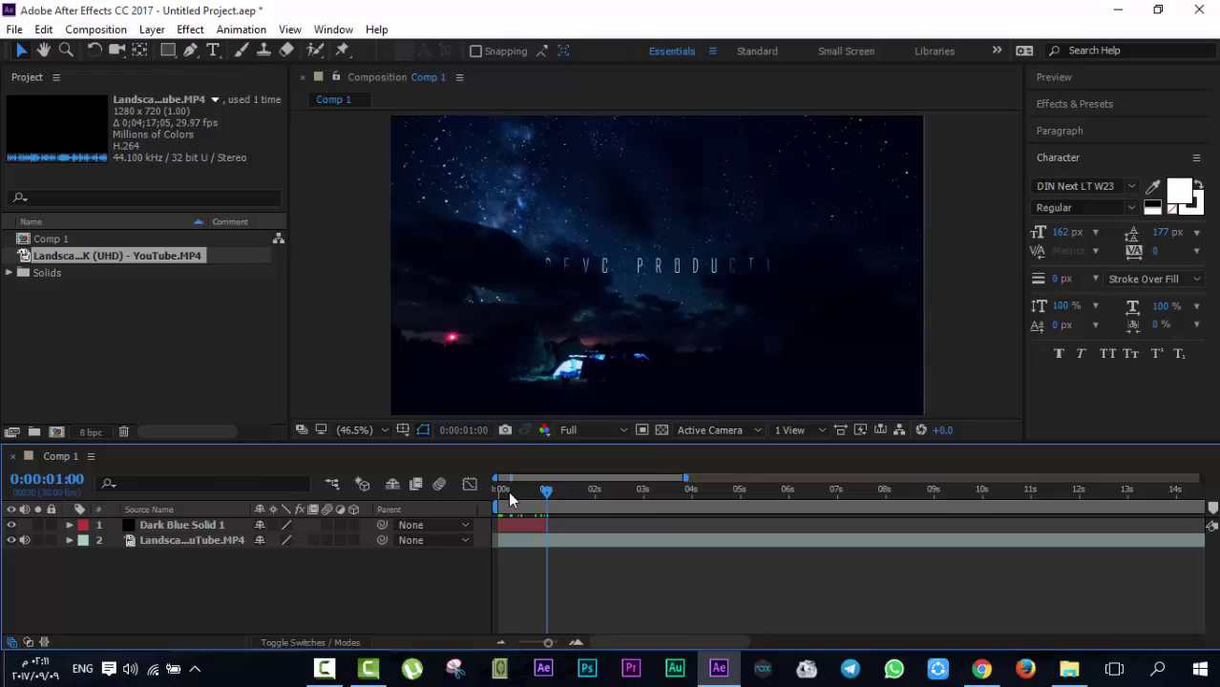
{"action": "left_click_drag", "start_coordinate": [508, 491], "coordinate": [572, 495]}
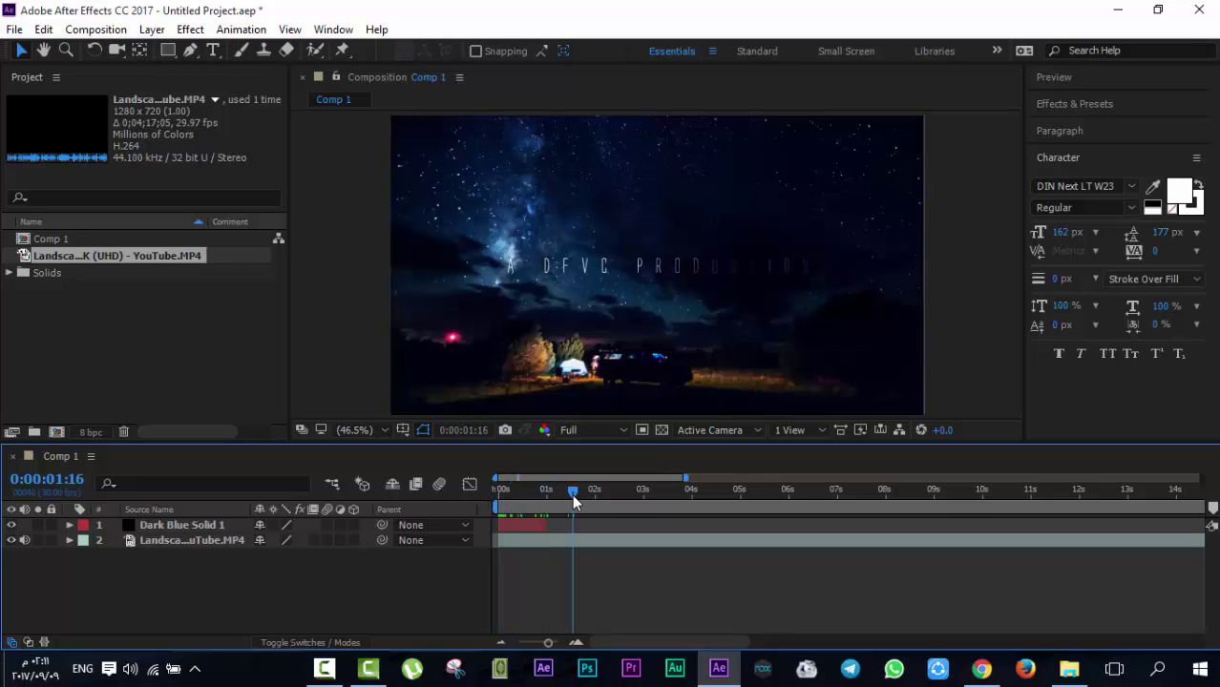
{"action": "left_click_drag", "start_coordinate": [571, 494], "coordinate": [472, 508]}
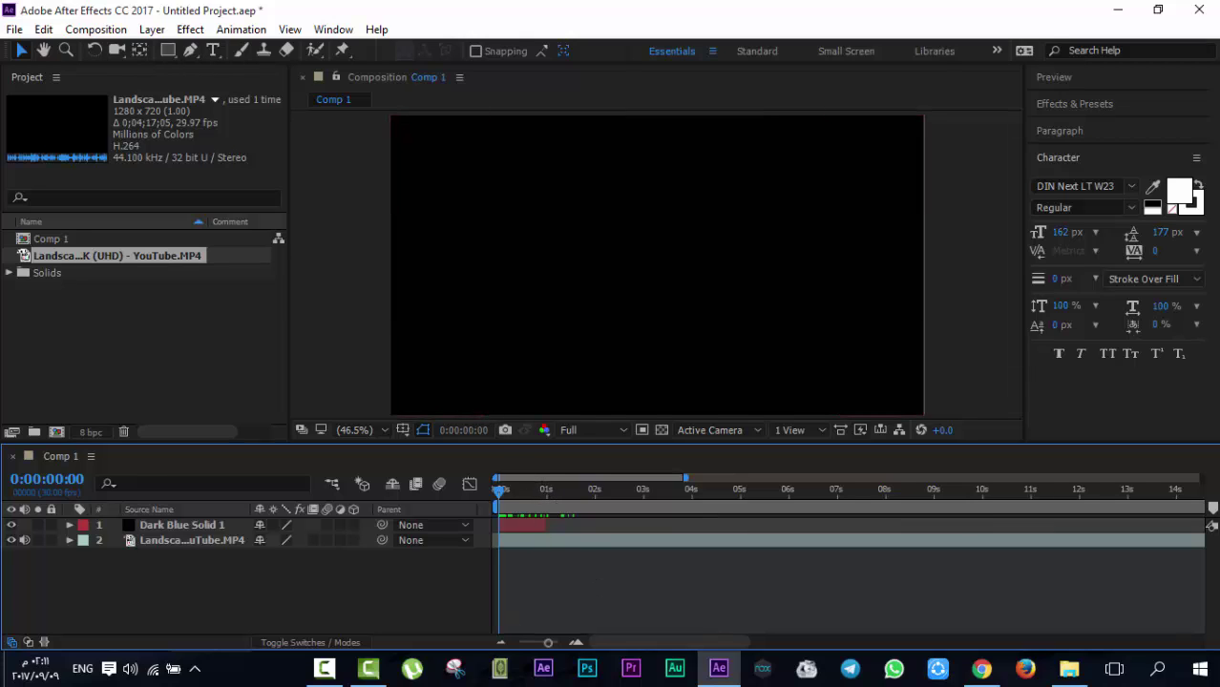
Show the dark solid's Opacity property and add a 100% keyframe at 0:00:00:00
{"action": "left_click", "coordinate": [325, 668]}
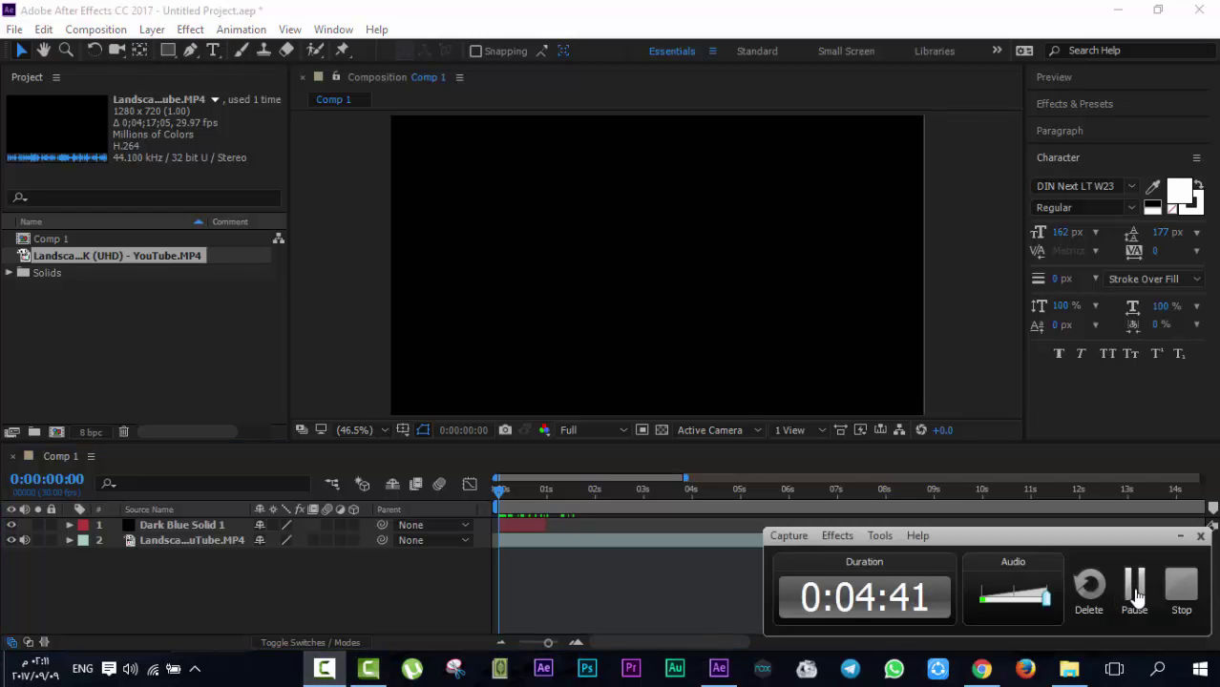
{"action": "left_click", "coordinate": [529, 527]}
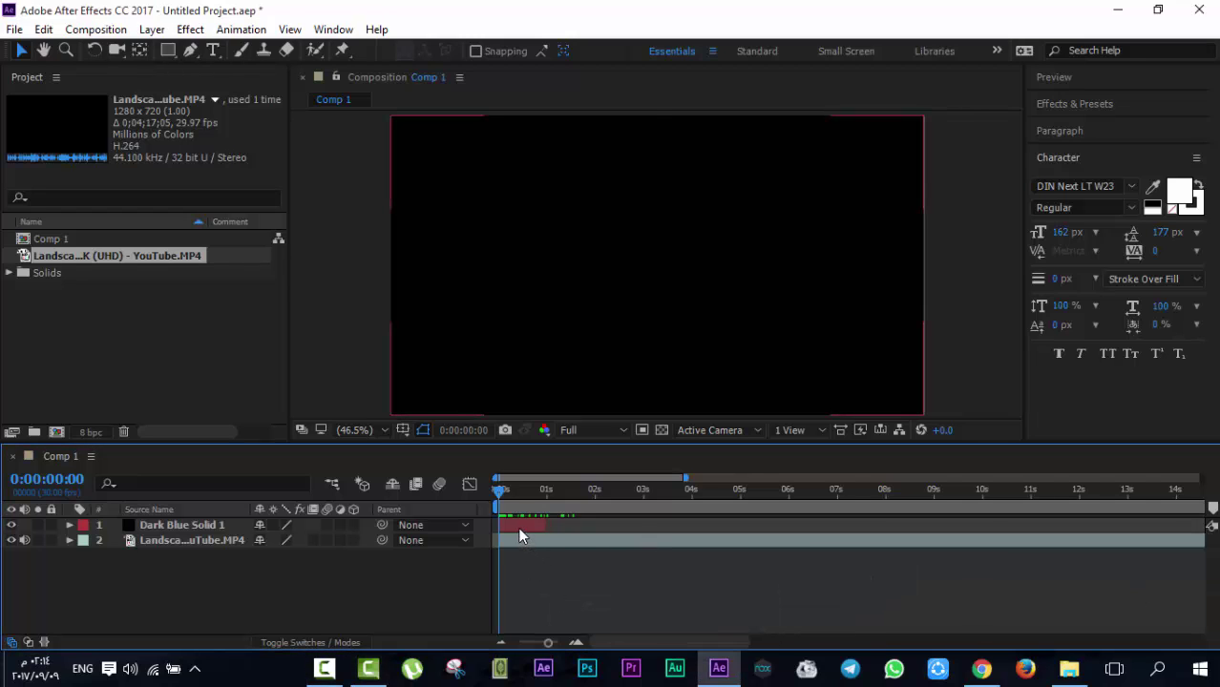
{"action": "left_click", "coordinate": [519, 528]}
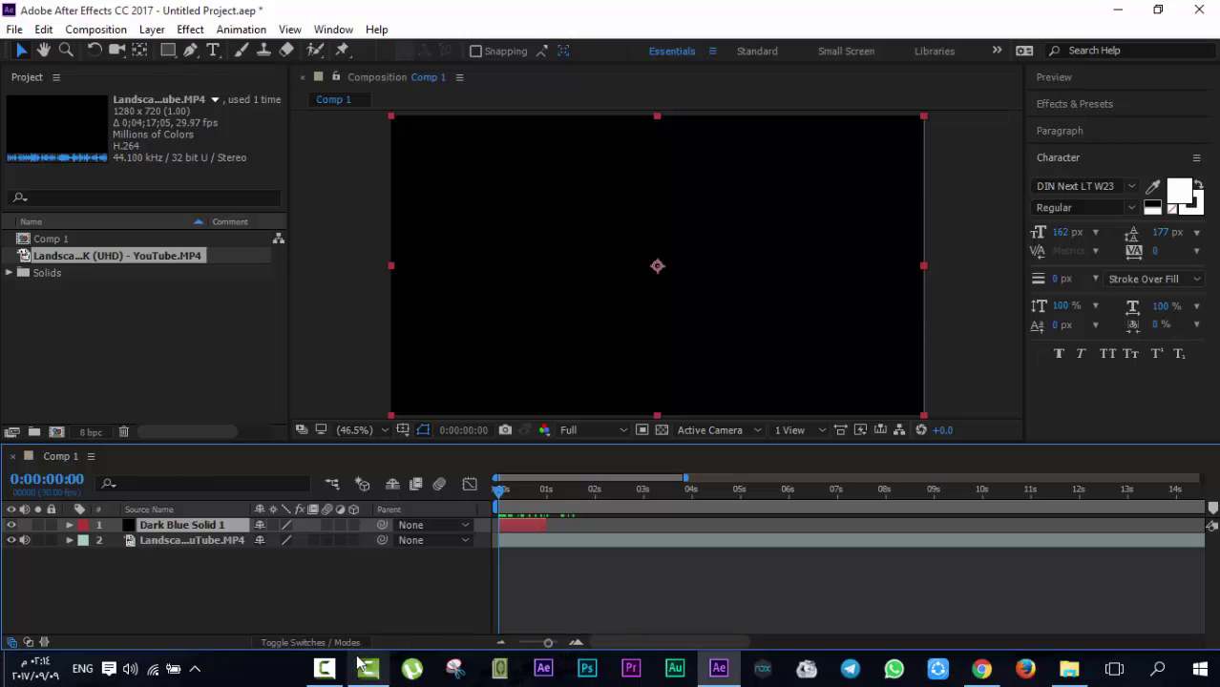
{"action": "key", "text": "t"}
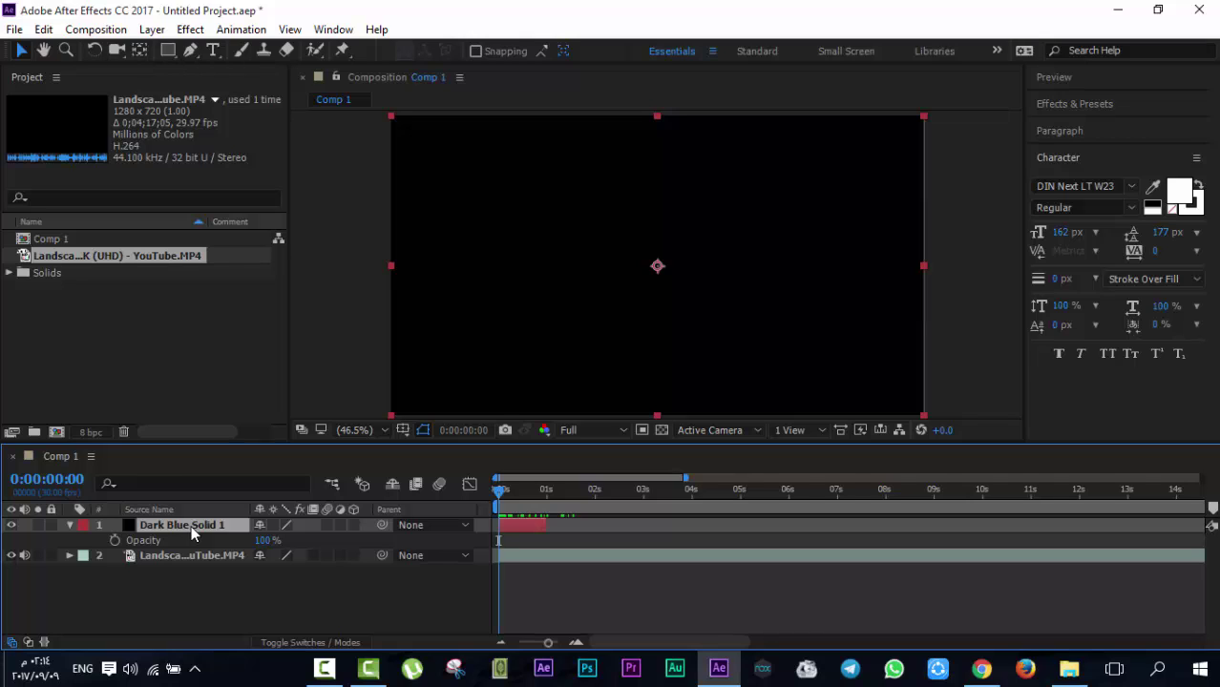
{"action": "left_click", "coordinate": [115, 541]}
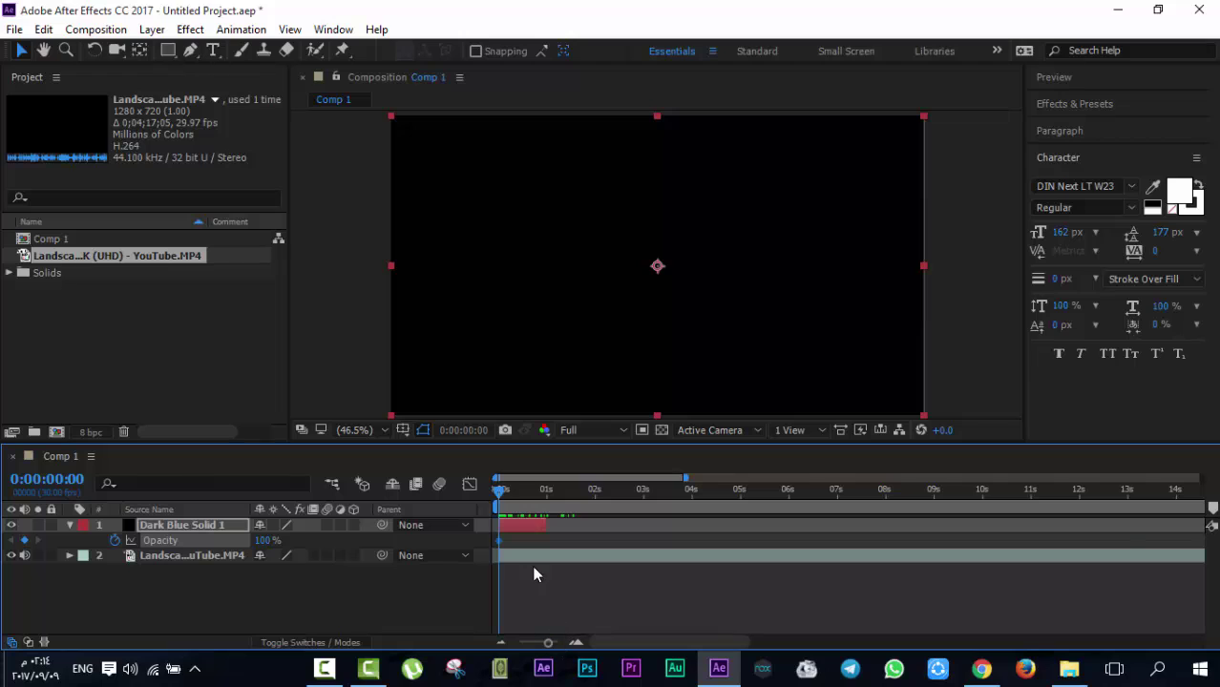
Add a 0% opacity keyframe to the dark solid at 0:00:00:27
{"action": "left_click_drag", "start_coordinate": [499, 492], "coordinate": [544, 512]}
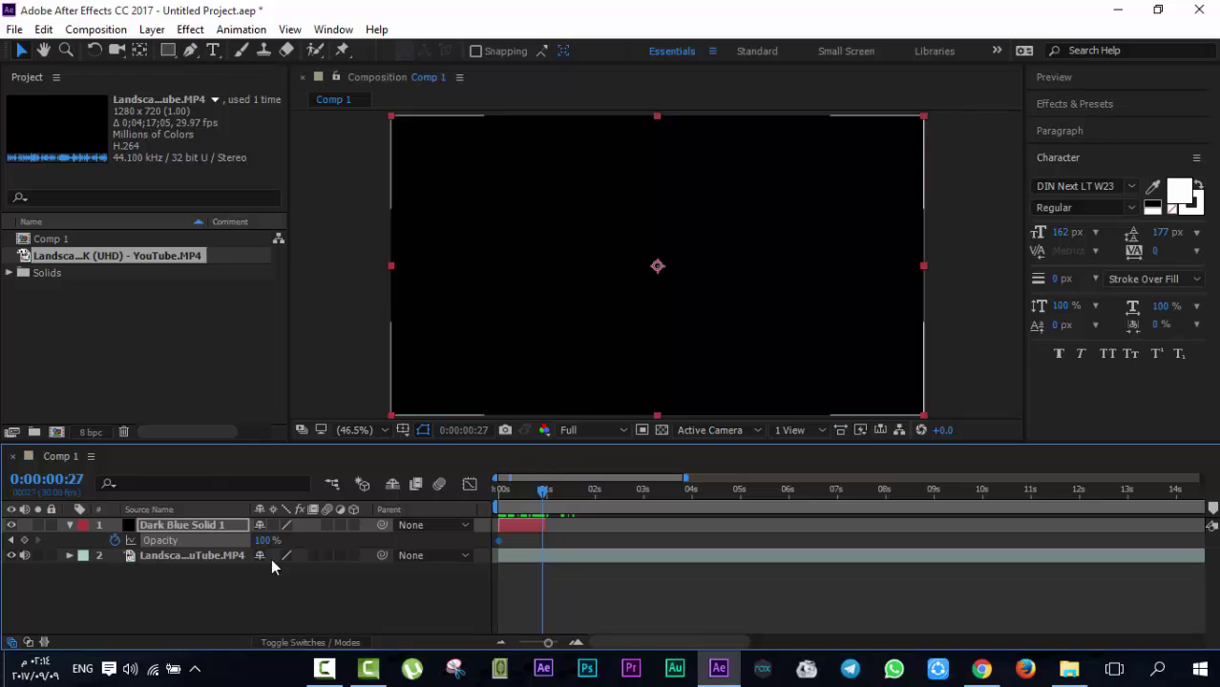
{"action": "left_click_drag", "start_coordinate": [264, 541], "coordinate": [246, 540]}
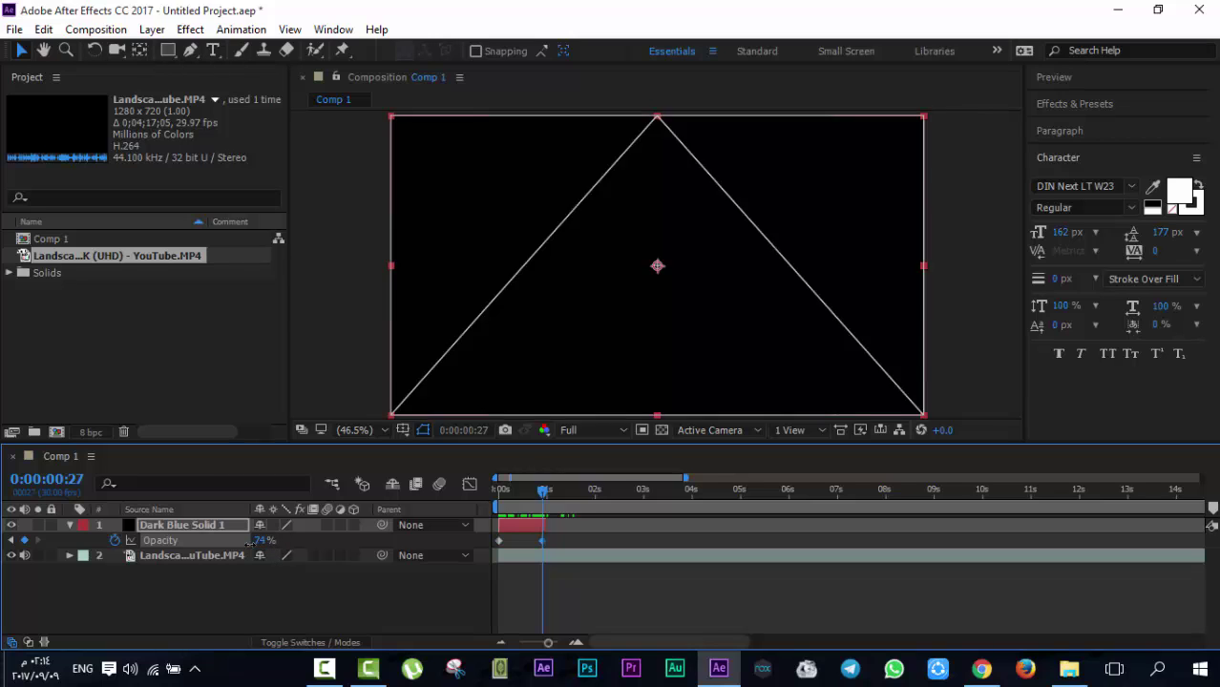
{"action": "left_click", "coordinate": [261, 540]}
{"action": "type", "text": "0"}
{"action": "key", "text": "Return"}
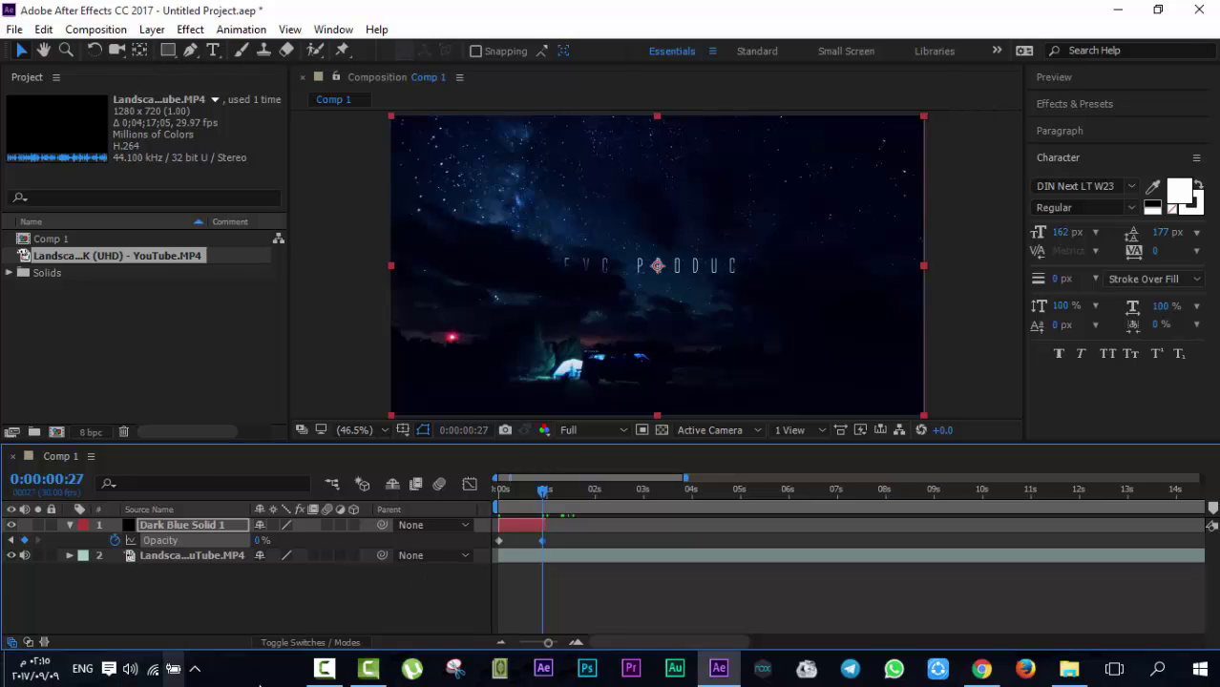
{"action": "left_click", "coordinate": [324, 668]}
{"action": "left_click", "coordinate": [823, 542]}
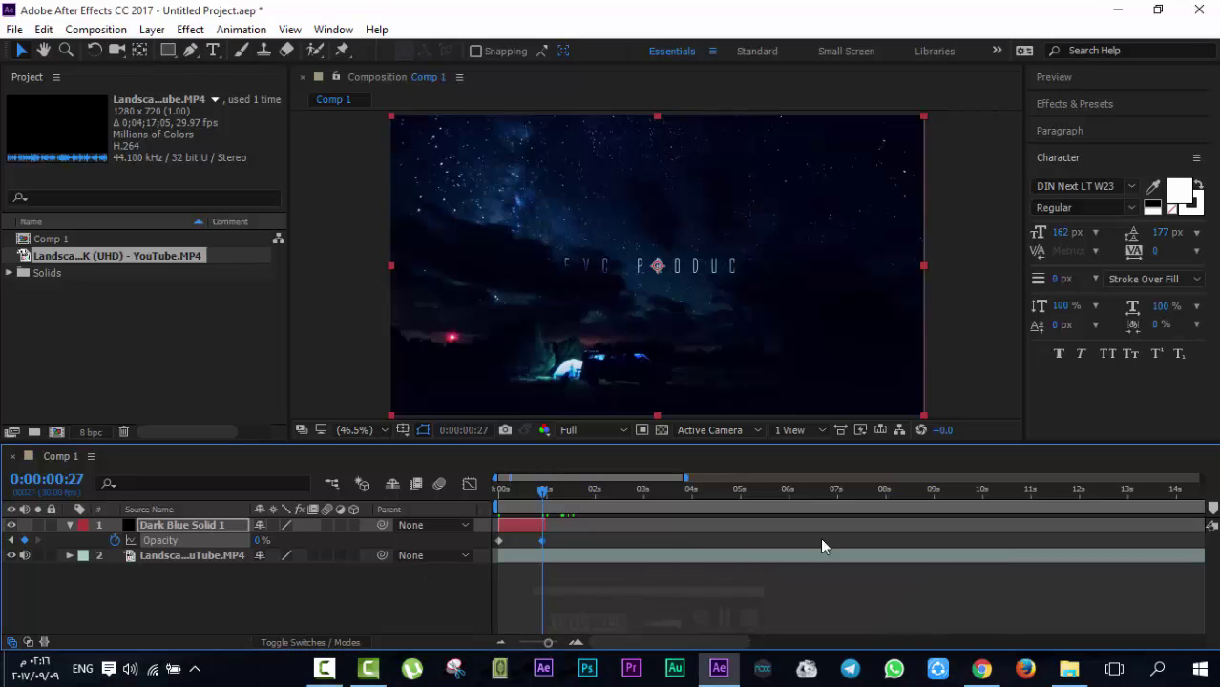
Return the playhead to 0:00:00:00 and shorten the work area to about the first four seconds
{"action": "left_click_drag", "start_coordinate": [641, 495], "coordinate": [473, 494]}
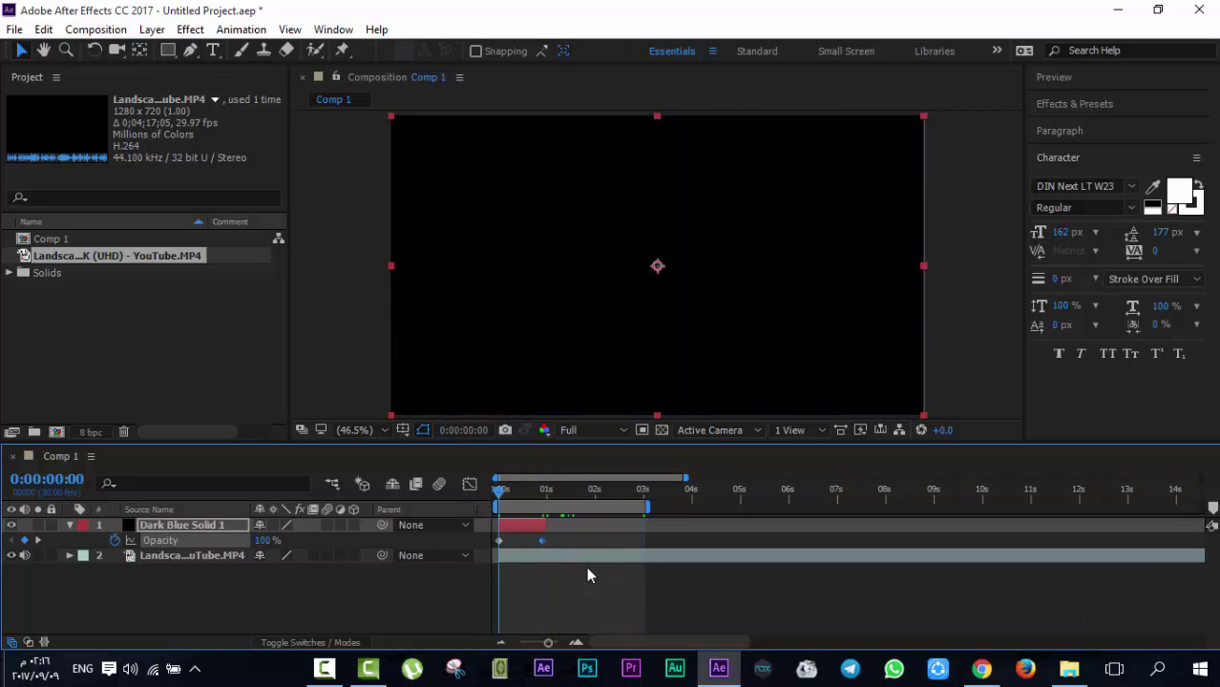
{"action": "left_click_drag", "start_coordinate": [644, 512], "coordinate": [685, 510]}
{"action": "left_click", "coordinate": [589, 614]}
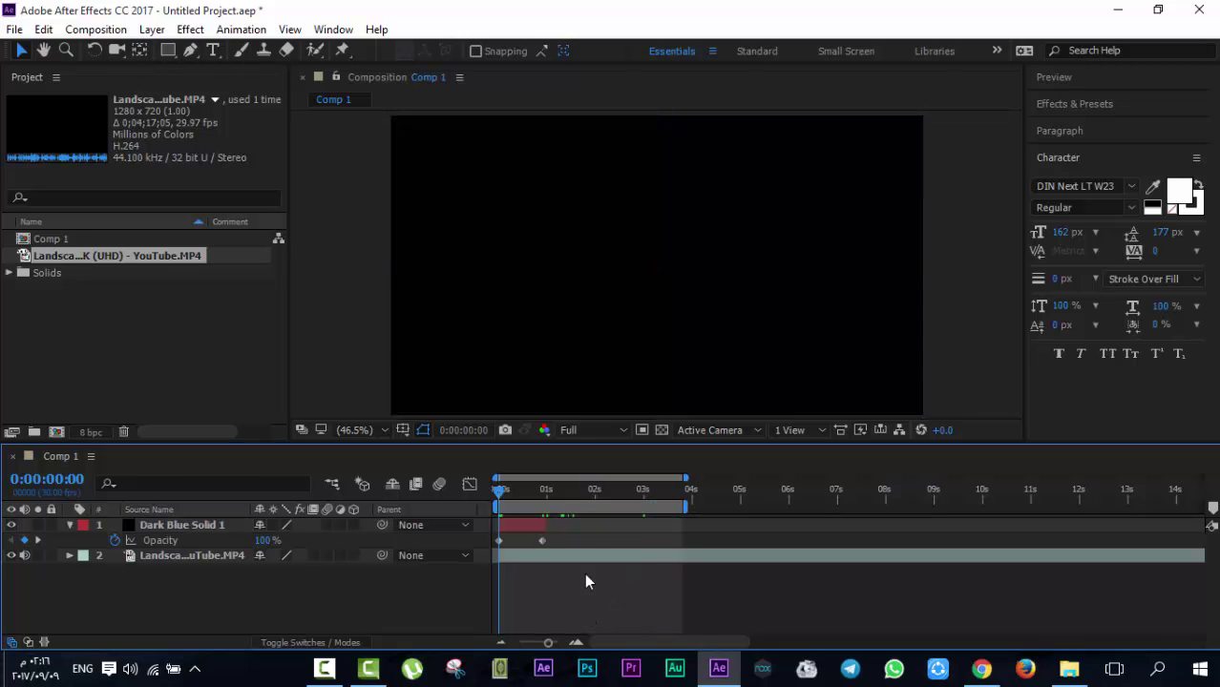
Set the preview resolution to Half, play the opening fade from the start, and return the playhead to 0:00:00:00
{"action": "key", "text": "space"}
{"action": "left_click", "coordinate": [596, 431]}
{"action": "left_click", "coordinate": [598, 495]}
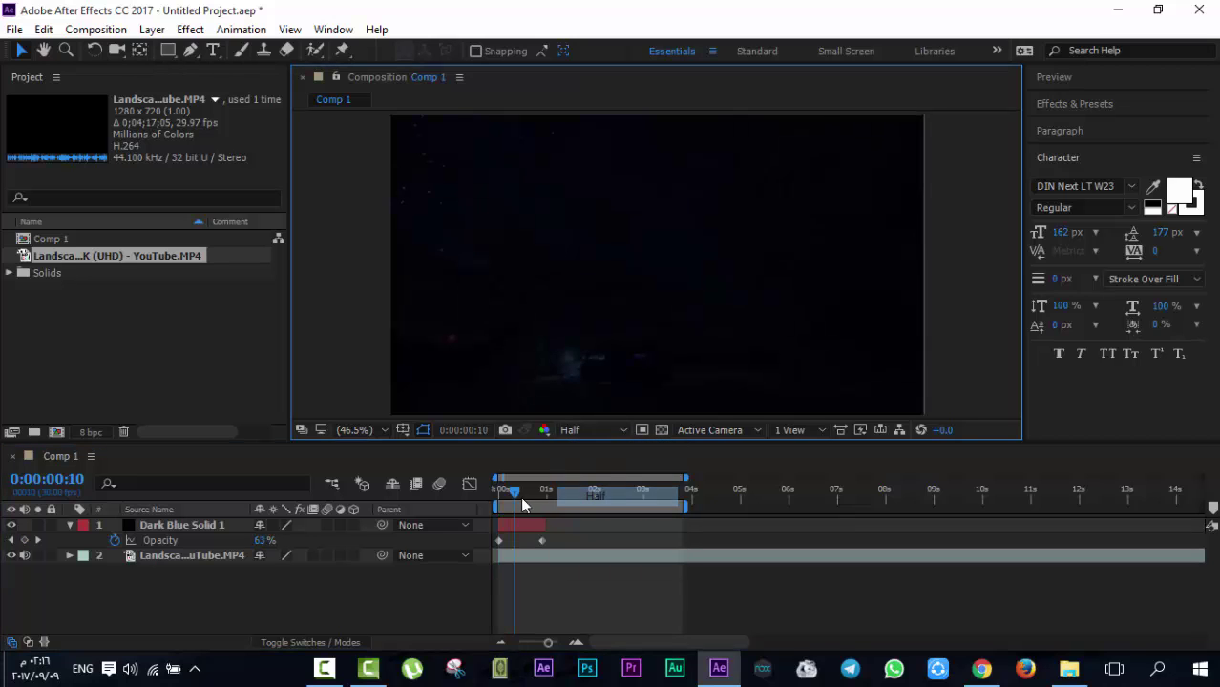
{"action": "left_click", "coordinate": [470, 500]}
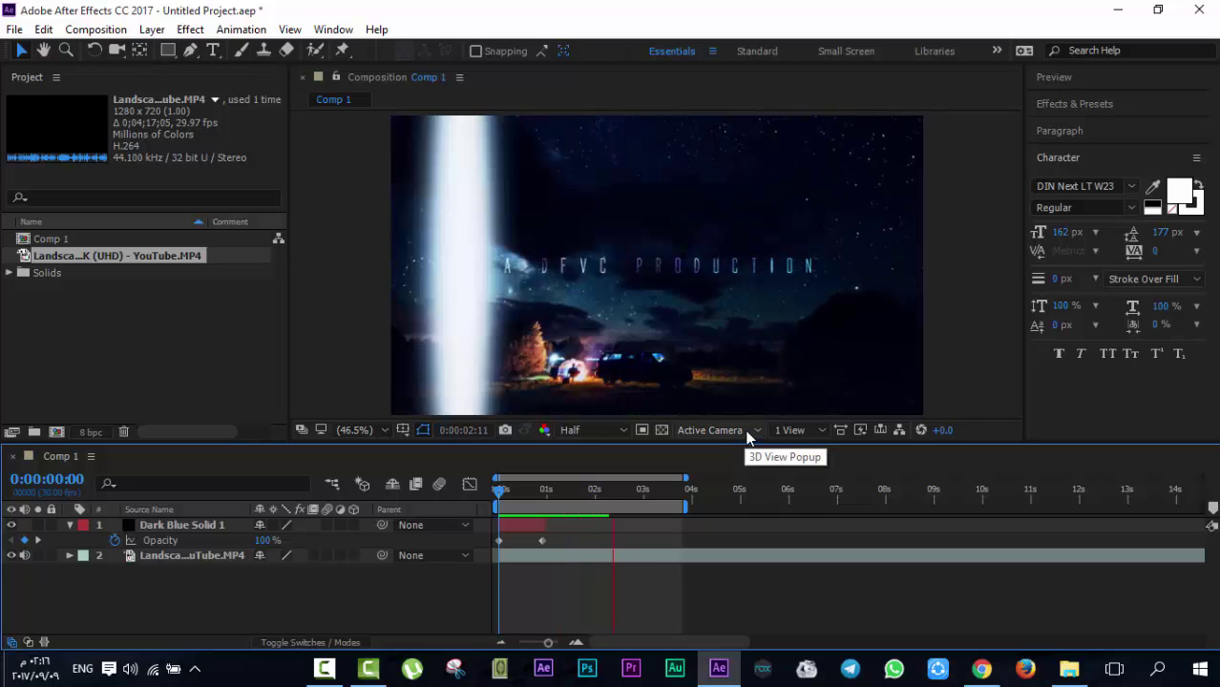
{"action": "key", "text": "space"}
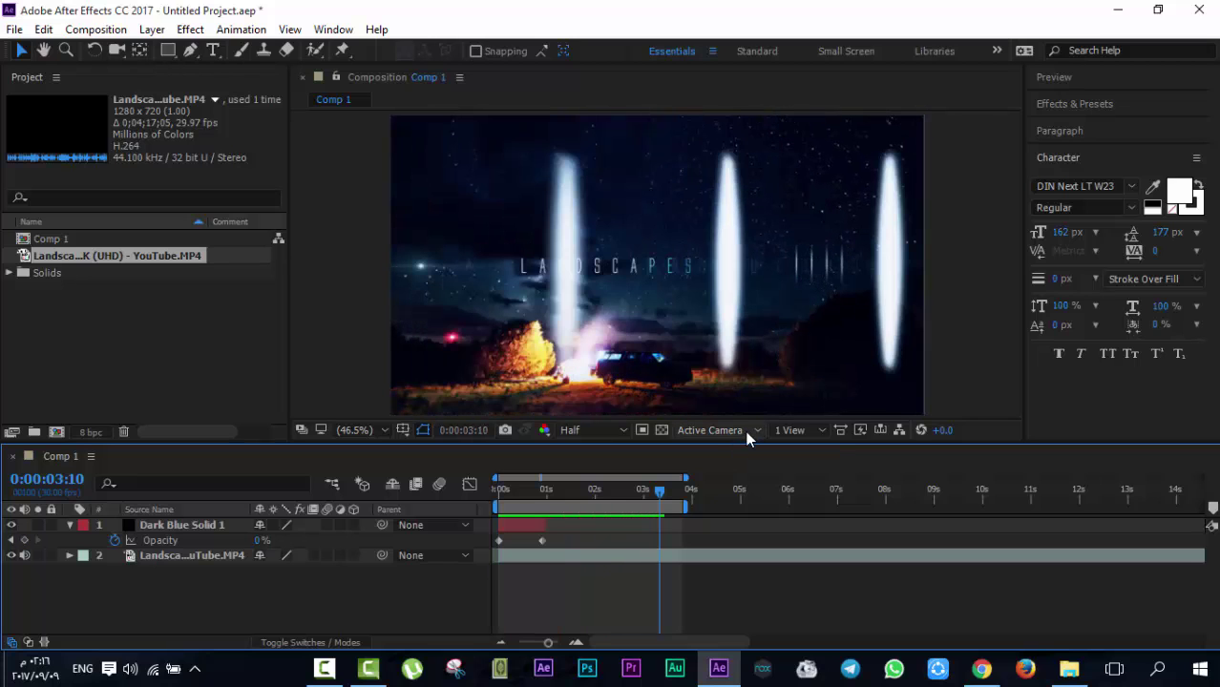
{"action": "left_click_drag", "start_coordinate": [525, 496], "coordinate": [477, 488]}
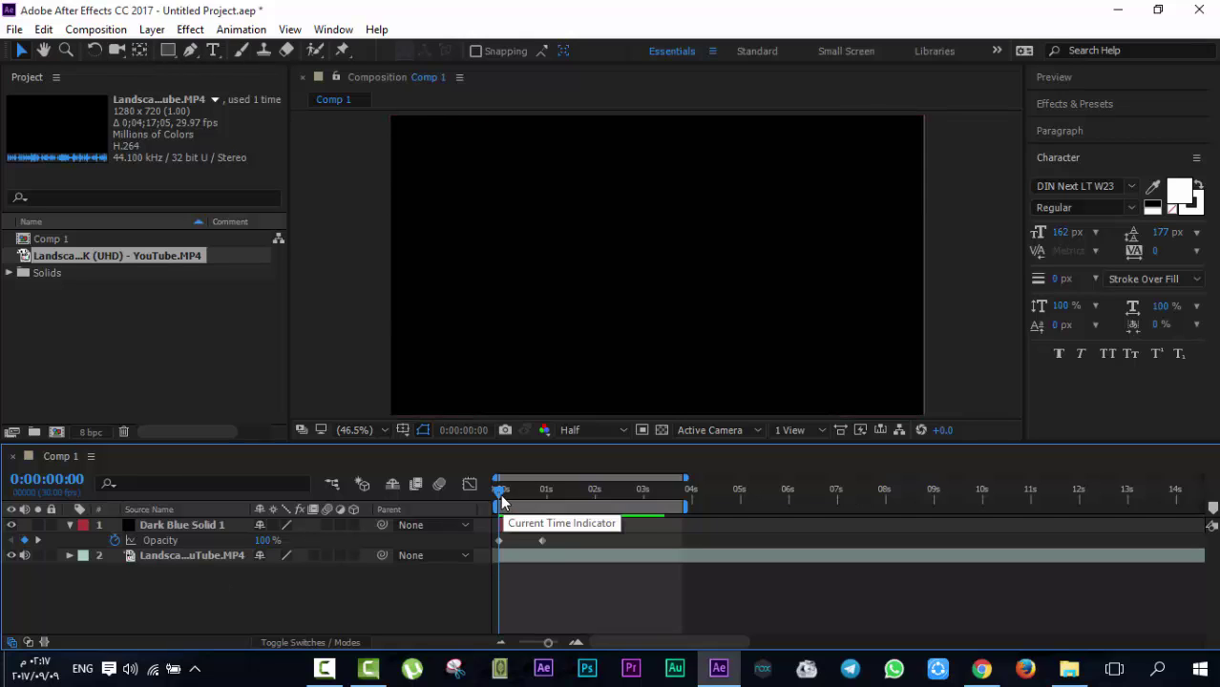
Extend the end of the work area to about 0:00:09:00 and bring the playhead back to the start
{"action": "left_click", "coordinate": [325, 668]}
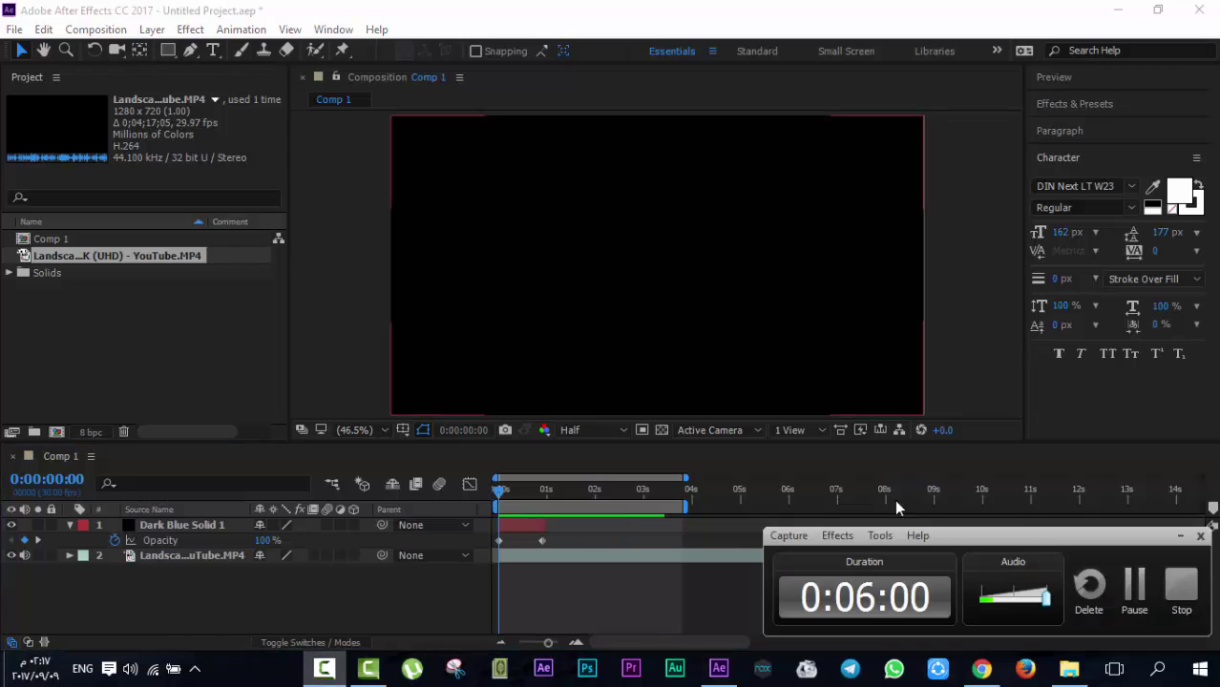
{"action": "left_click", "coordinate": [1128, 590]}
{"action": "left_click_drag", "start_coordinate": [691, 503], "coordinate": [930, 502]}
{"action": "left_click", "coordinate": [567, 491]}
{"action": "left_click", "coordinate": [676, 491]}
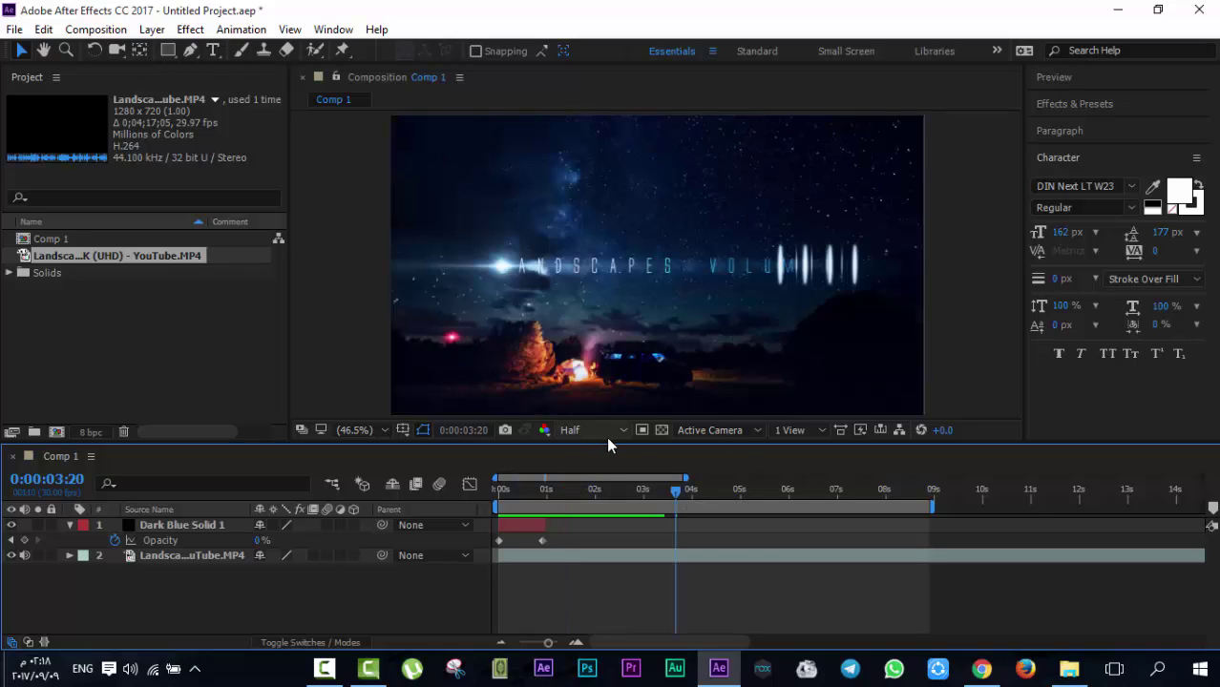
{"action": "left_click", "coordinate": [498, 489]}
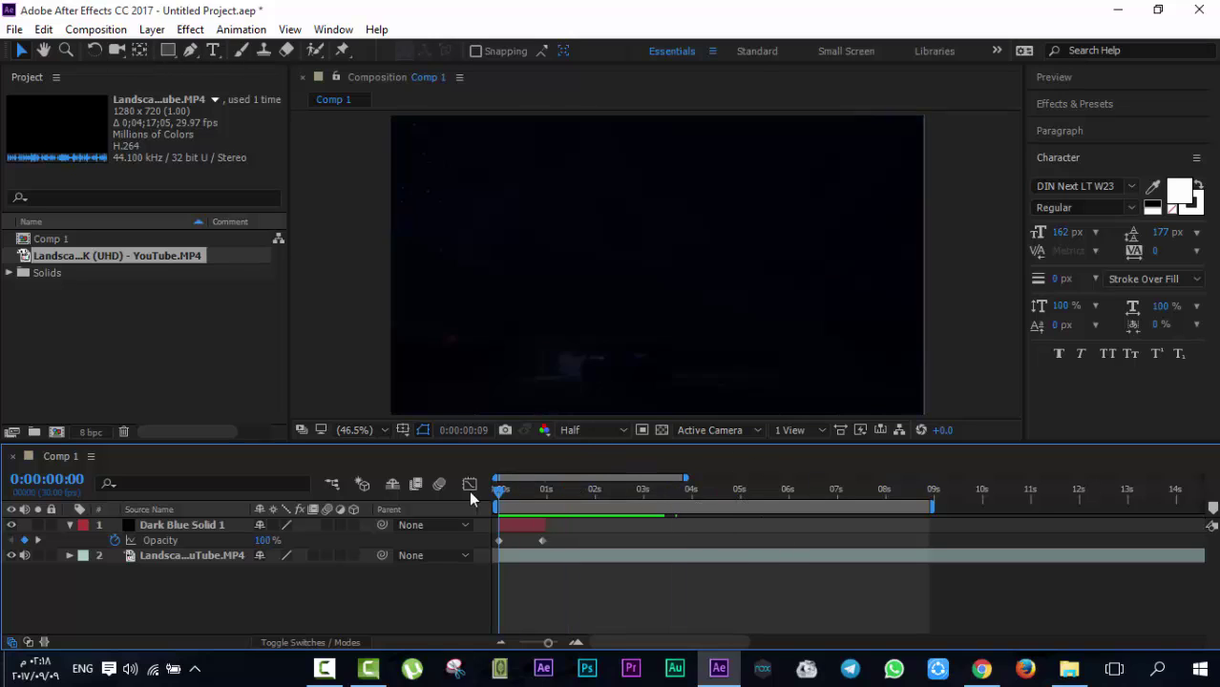
Play the composition from the start to examine where the title shot fades to black
{"action": "key", "text": "space"}
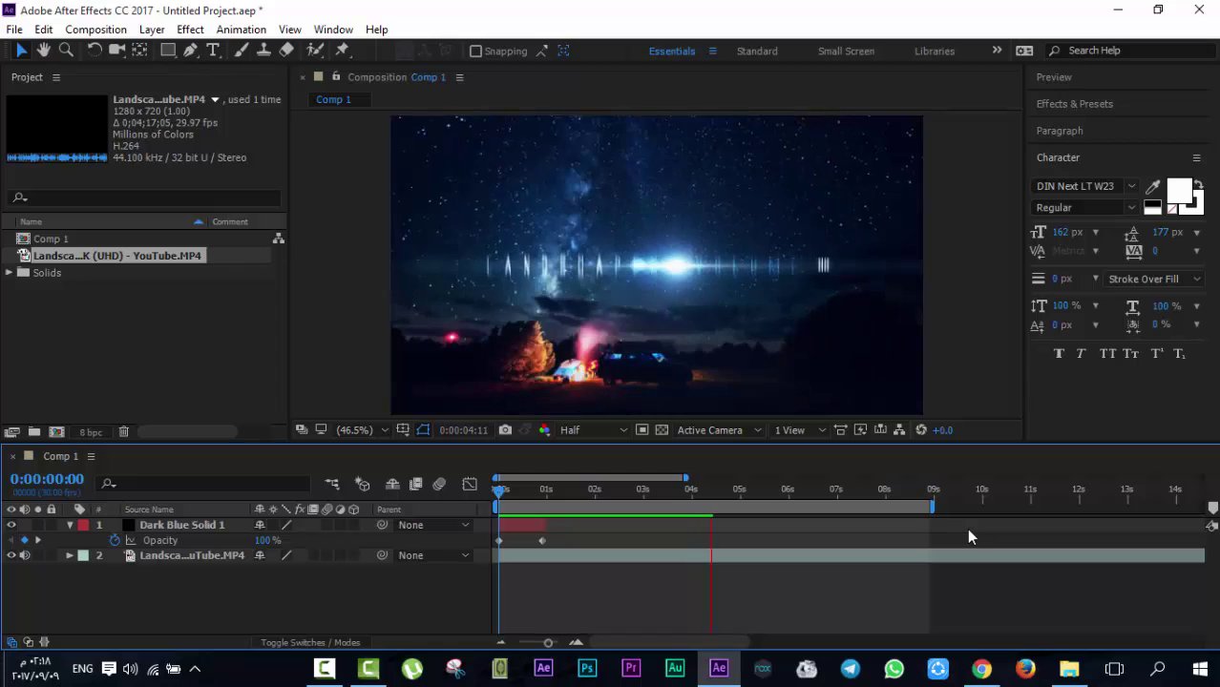
{"action": "key", "text": "space"}
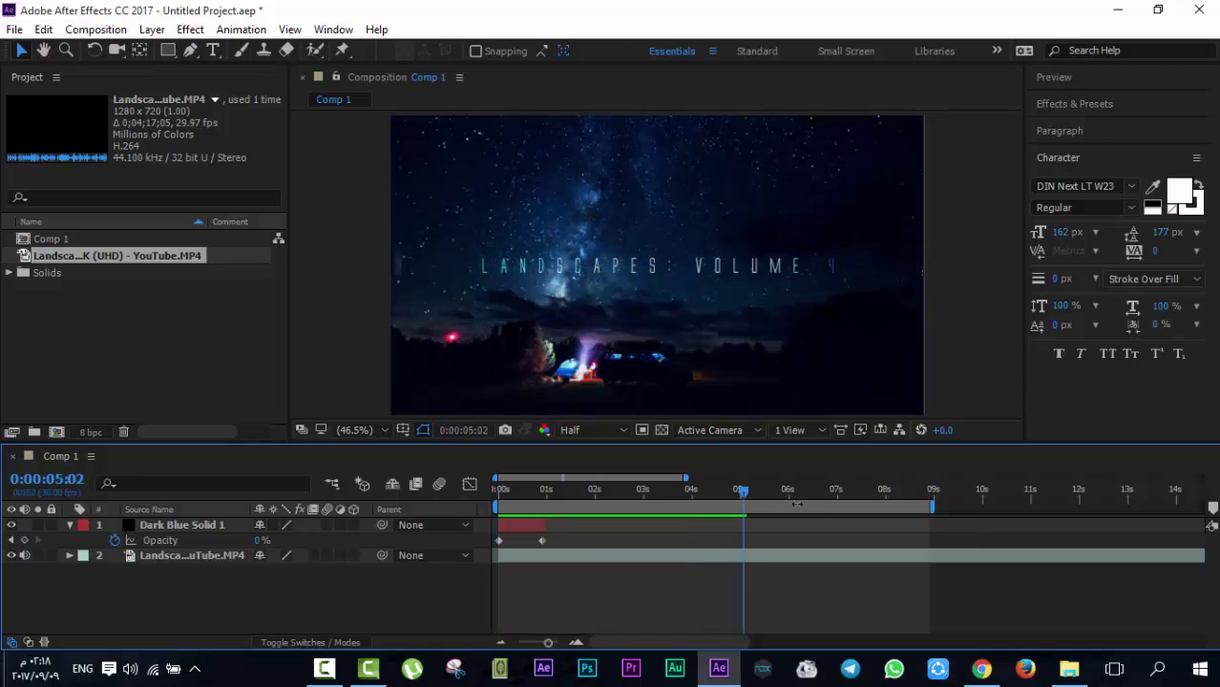
{"action": "key", "text": "space"}
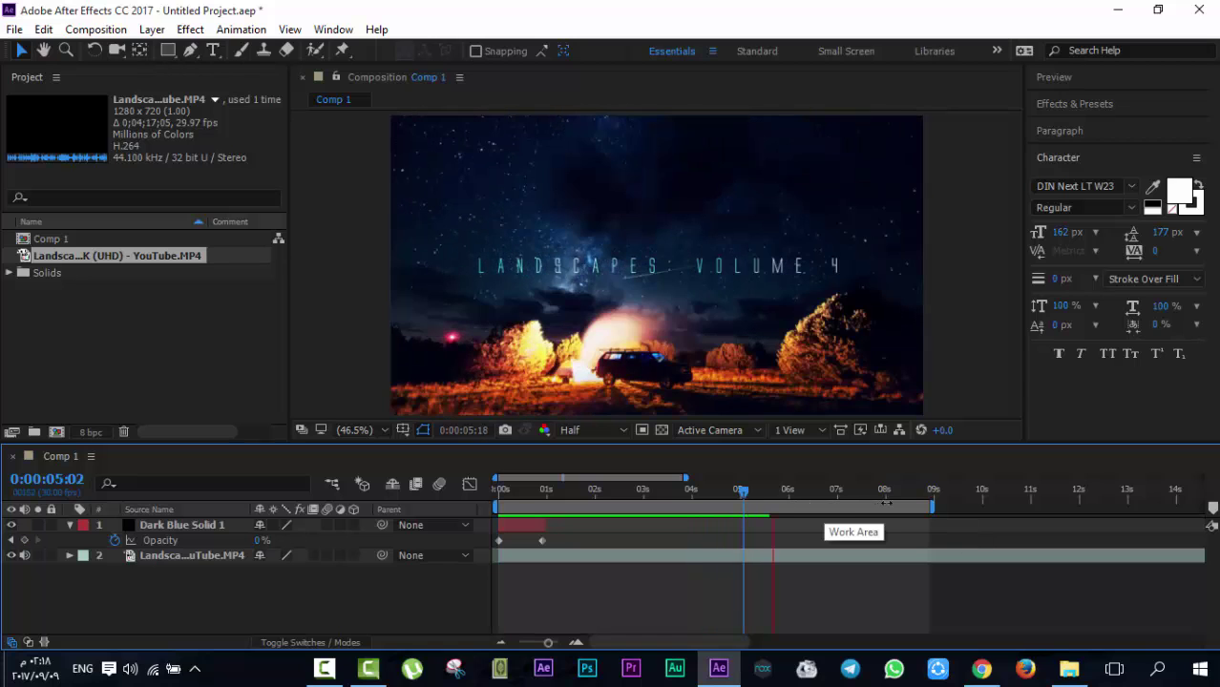
{"action": "key", "text": "space"}
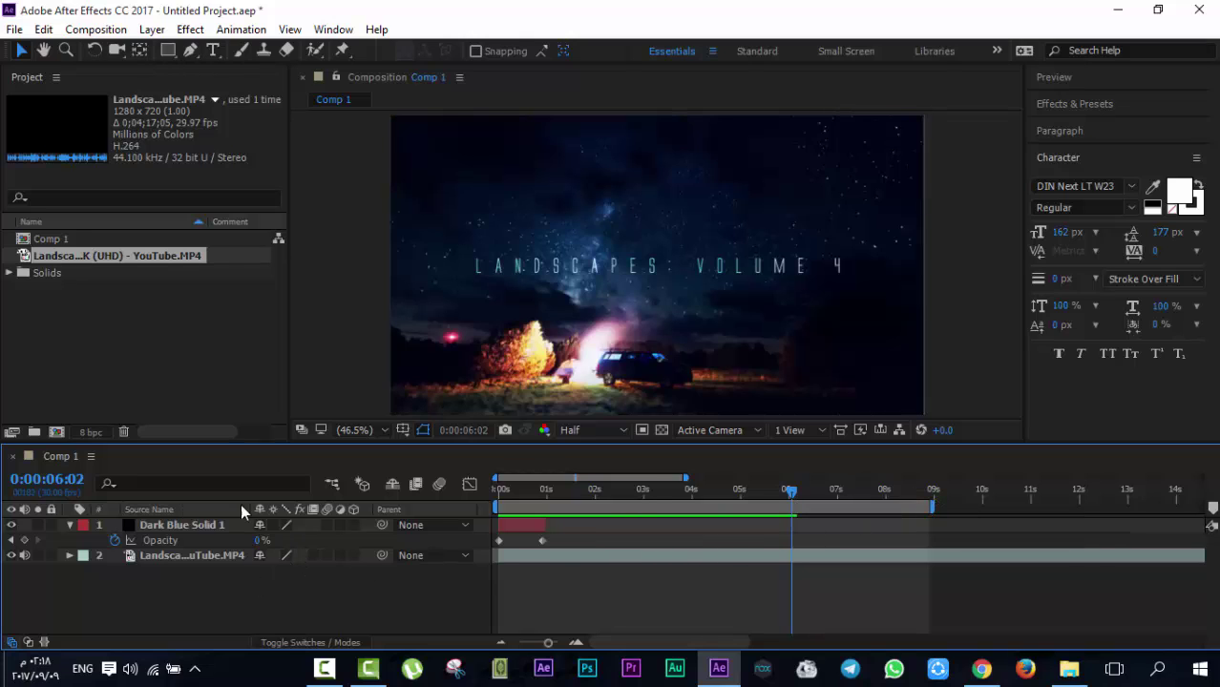
{"action": "key", "text": "space"}
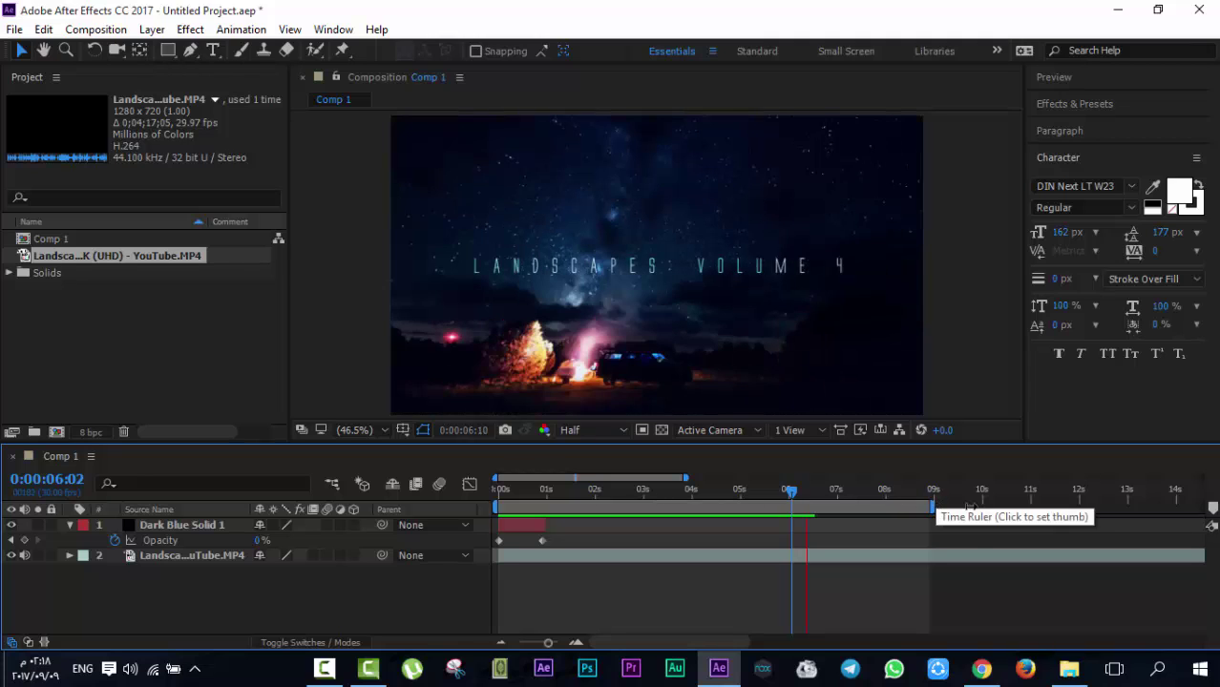
{"action": "key", "text": "space"}
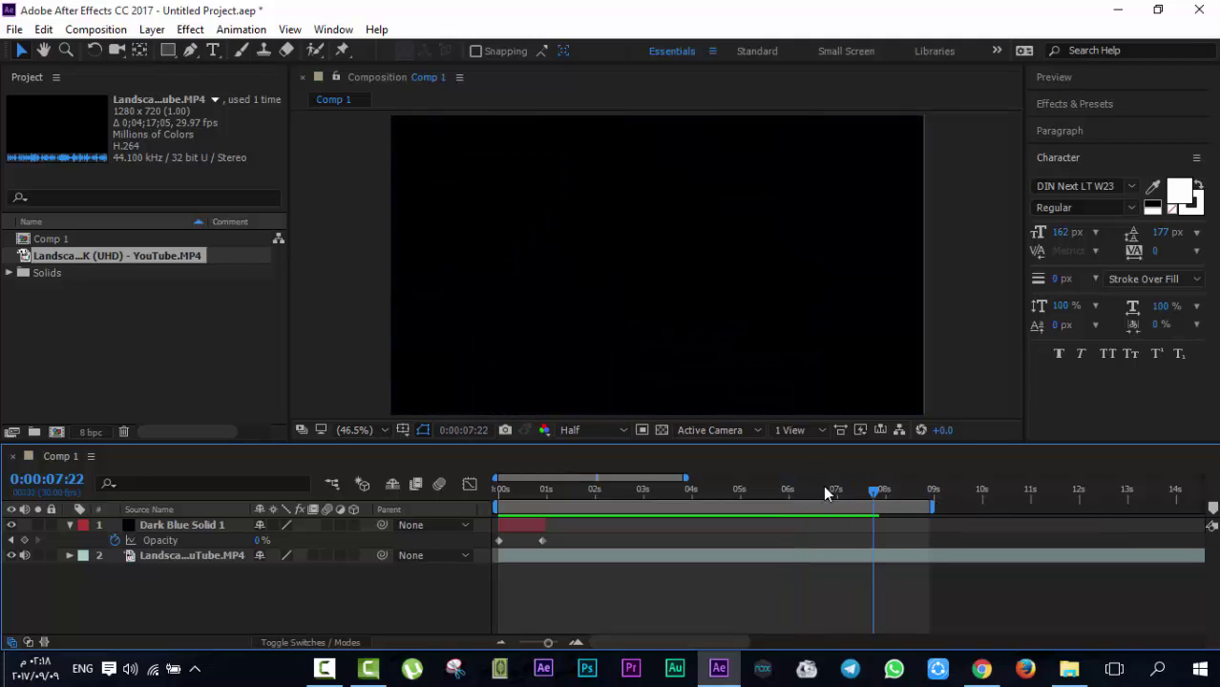
Split the landscape video layer at 0:00:06:23, just before the title shot fades out
{"action": "left_click_drag", "start_coordinate": [808, 490], "coordinate": [828, 507]}
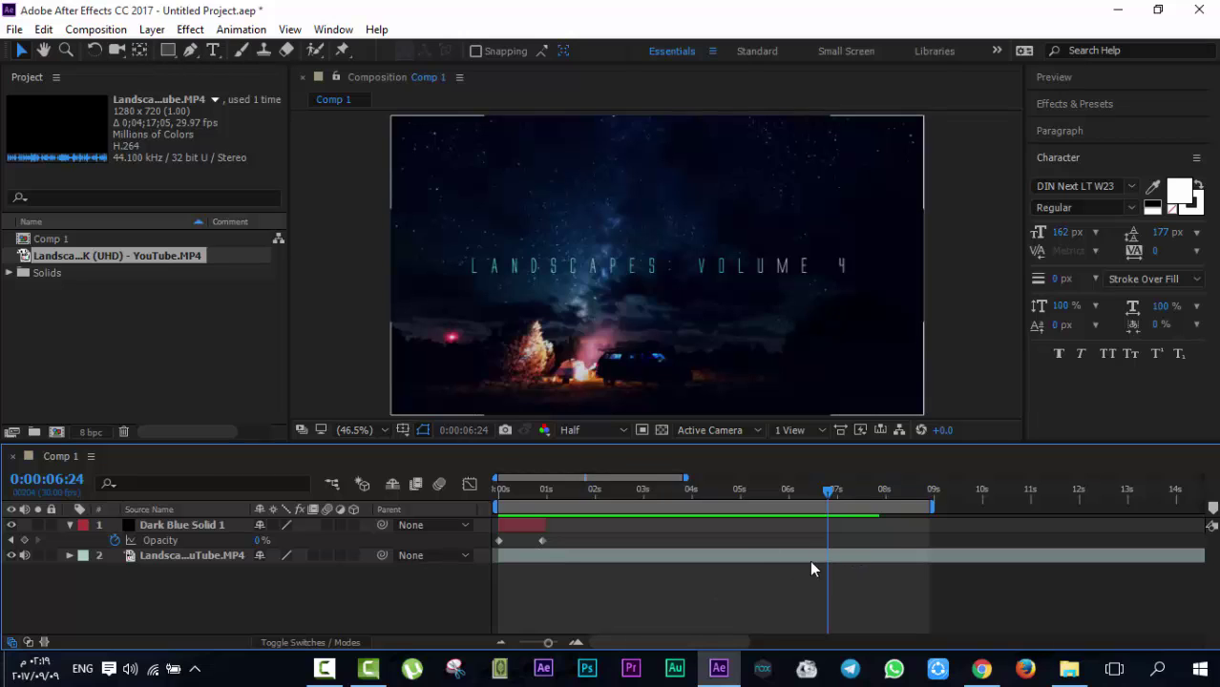
{"action": "left_click", "coordinate": [833, 552]}
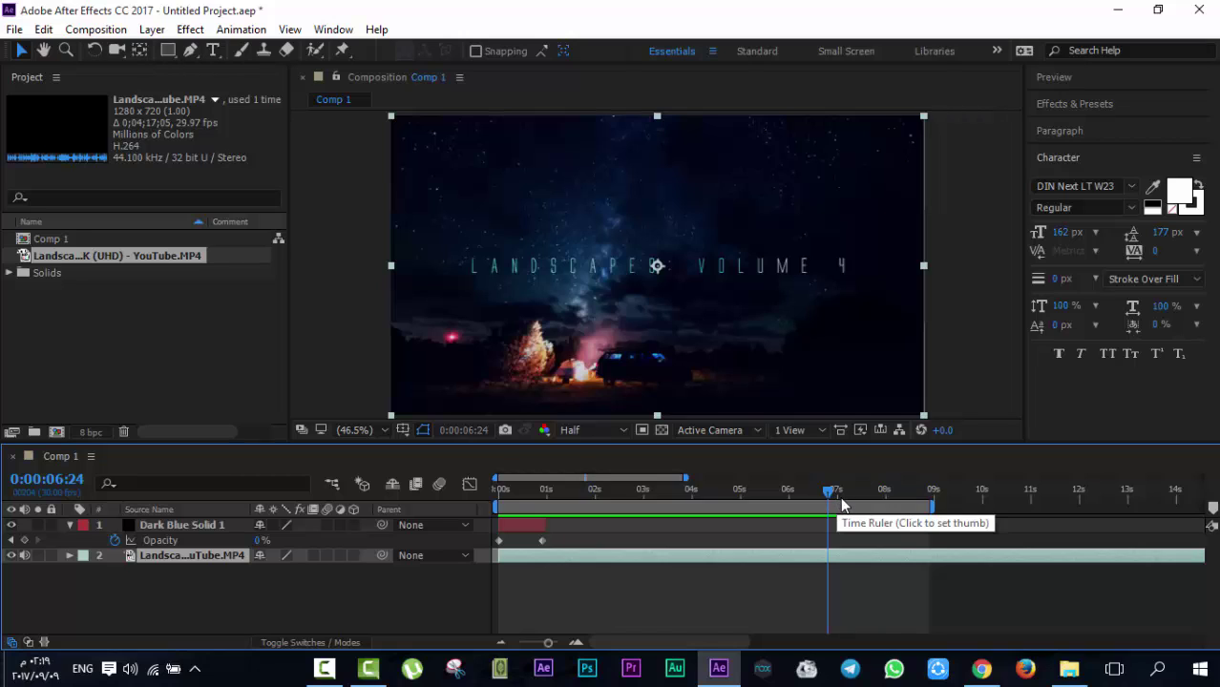
{"action": "left_click", "coordinate": [837, 582]}
{"action": "mouse_move", "coordinate": [828, 490]}
{"action": "left_mouse_down"}
{"action": "mouse_move", "coordinate": [863, 500]}
{"action": "mouse_move", "coordinate": [834, 508]}
{"action": "left_mouse_up"}
{"action": "left_click", "coordinate": [845, 557]}
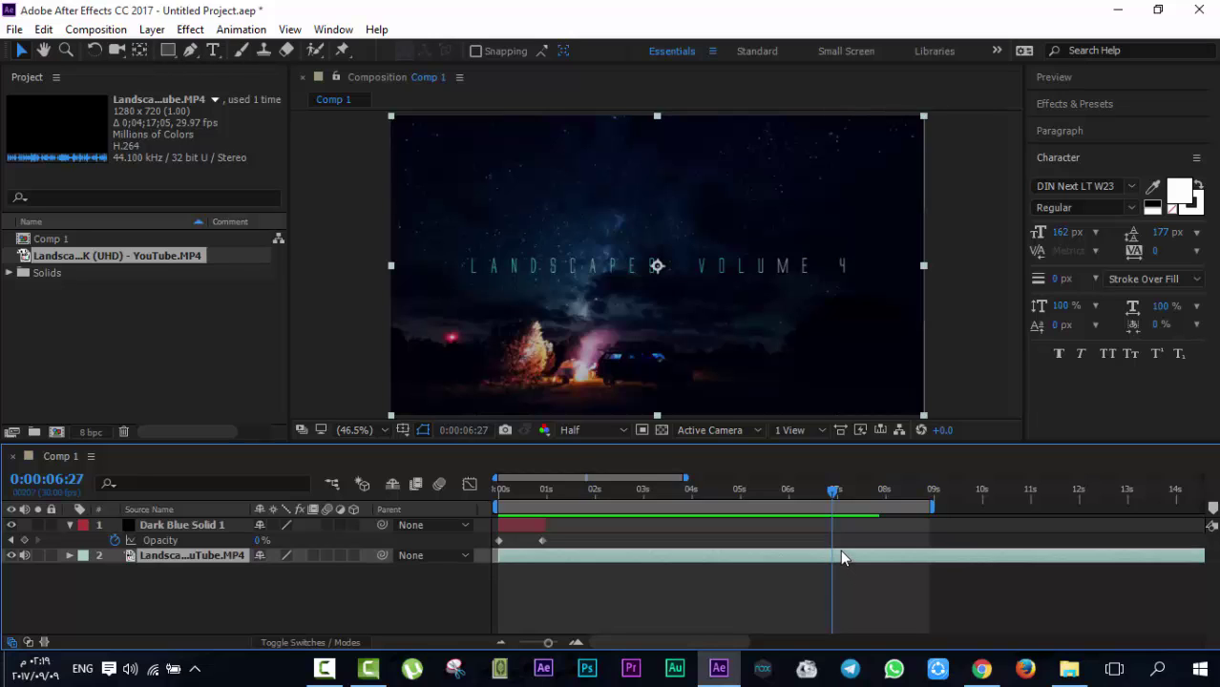
{"action": "left_click", "coordinate": [839, 497]}
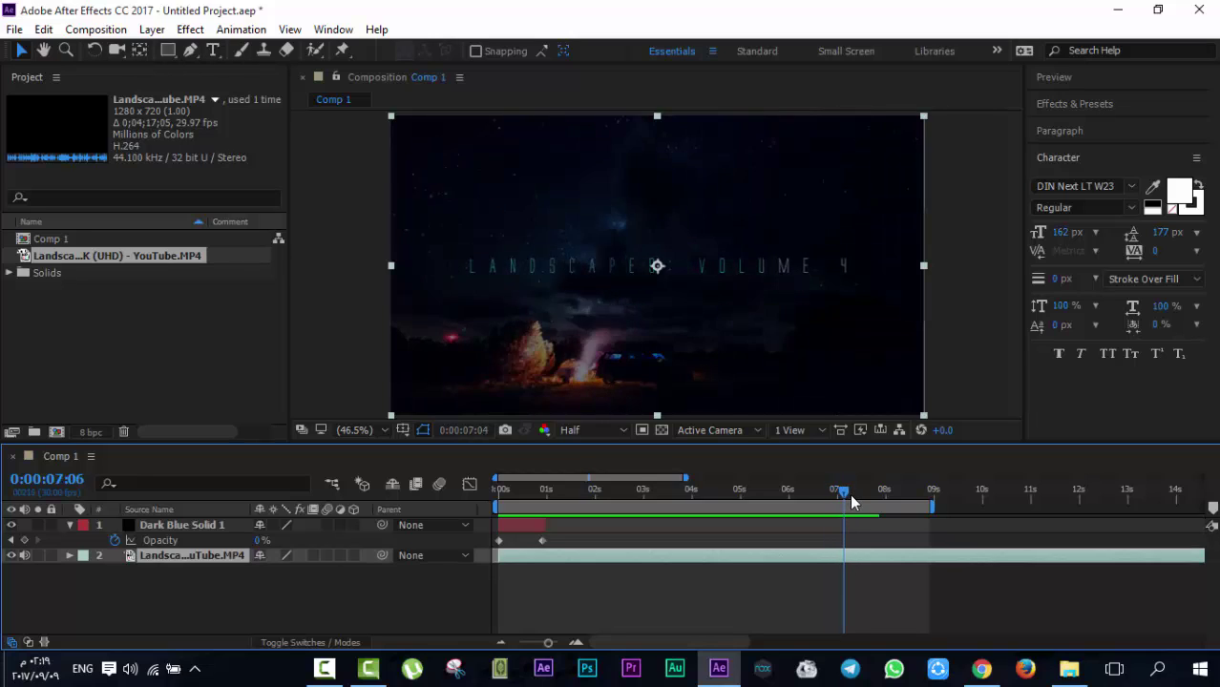
{"action": "left_click_drag", "start_coordinate": [839, 496], "coordinate": [830, 508]}
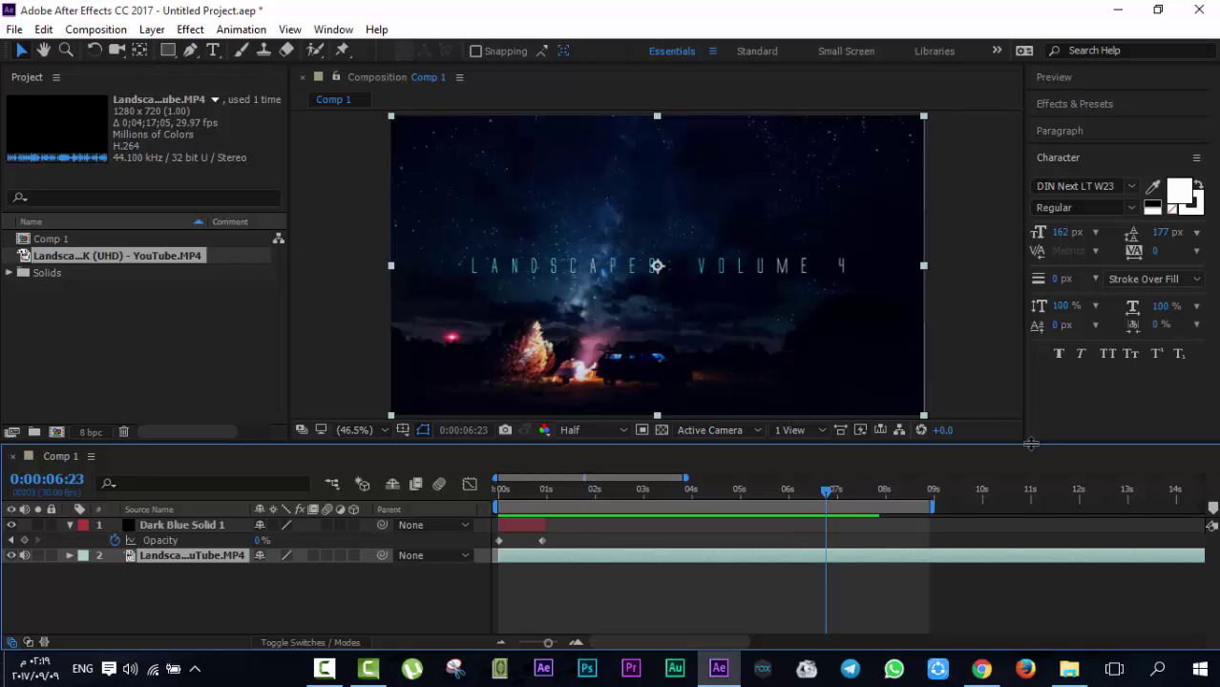
{"action": "key", "text": "ctrl+shift+d"}
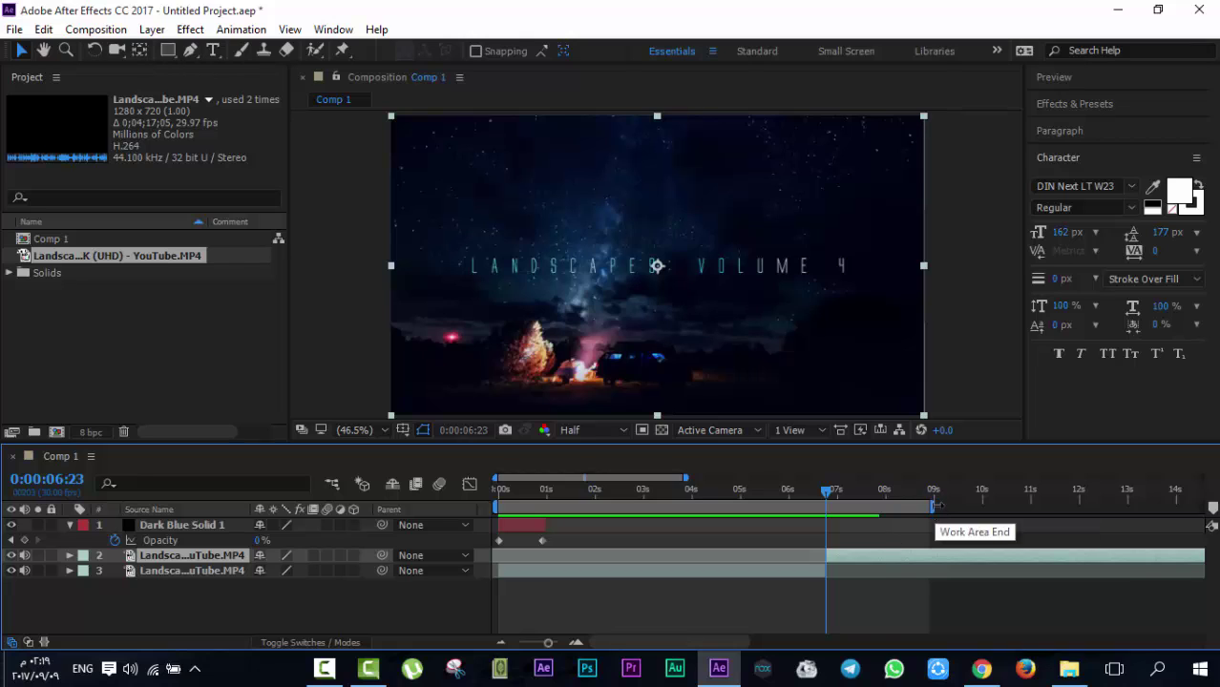
Extend the work area to about 11.5 seconds and split the later video section at 0:00:08:16
{"action": "left_click_drag", "start_coordinate": [933, 505], "coordinate": [1053, 505]}
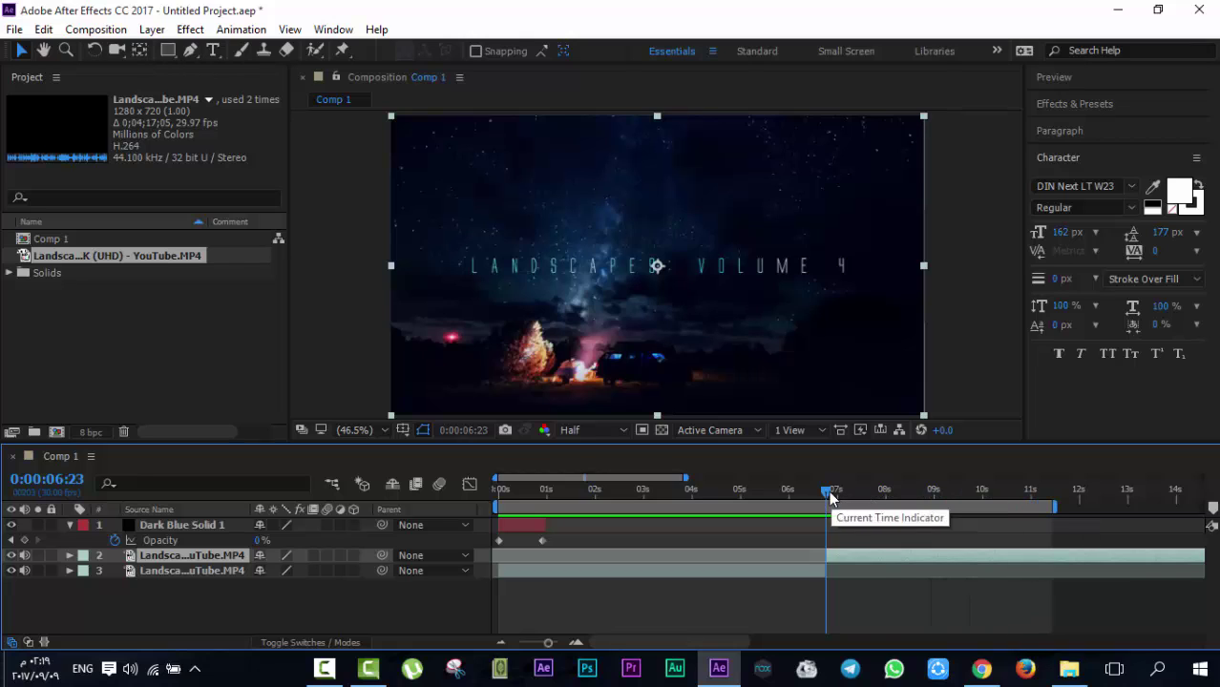
{"action": "mouse_move", "coordinate": [827, 490]}
{"action": "left_mouse_down"}
{"action": "mouse_move", "coordinate": [879, 497]}
{"action": "mouse_move", "coordinate": [829, 492]}
{"action": "left_mouse_up"}
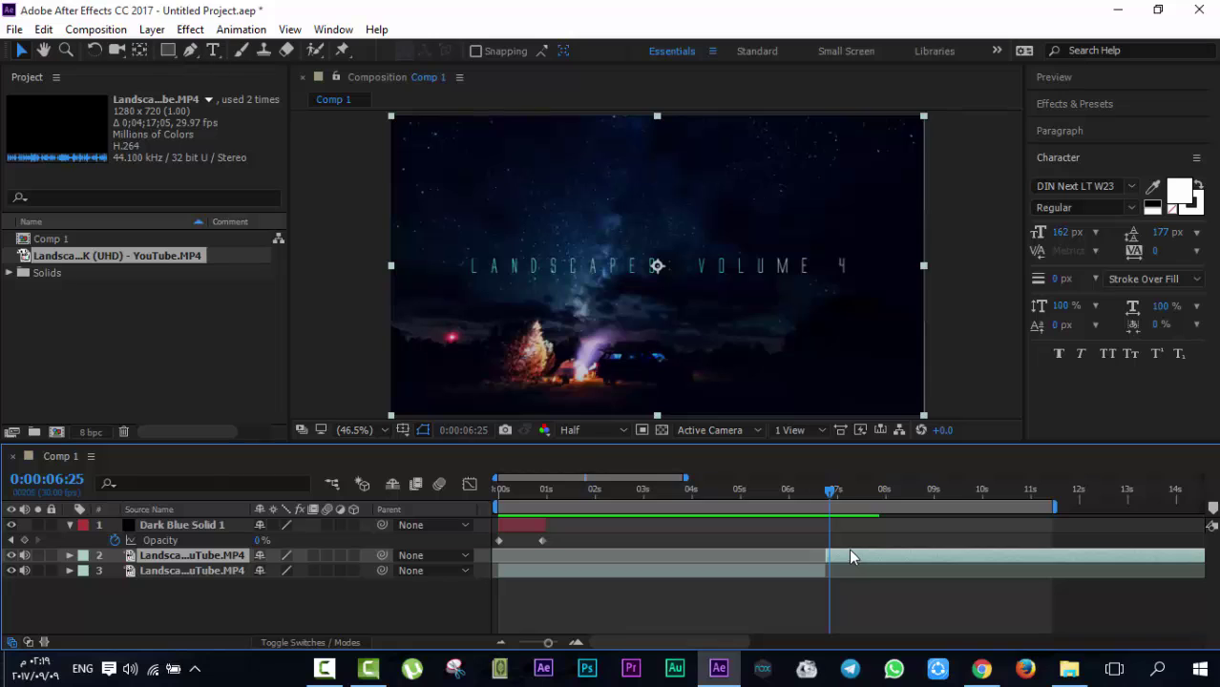
{"action": "left_click", "coordinate": [897, 492]}
{"action": "mouse_move", "coordinate": [889, 492]}
{"action": "left_mouse_down"}
{"action": "mouse_move", "coordinate": [922, 495]}
{"action": "mouse_move", "coordinate": [912, 490]}
{"action": "left_mouse_up"}
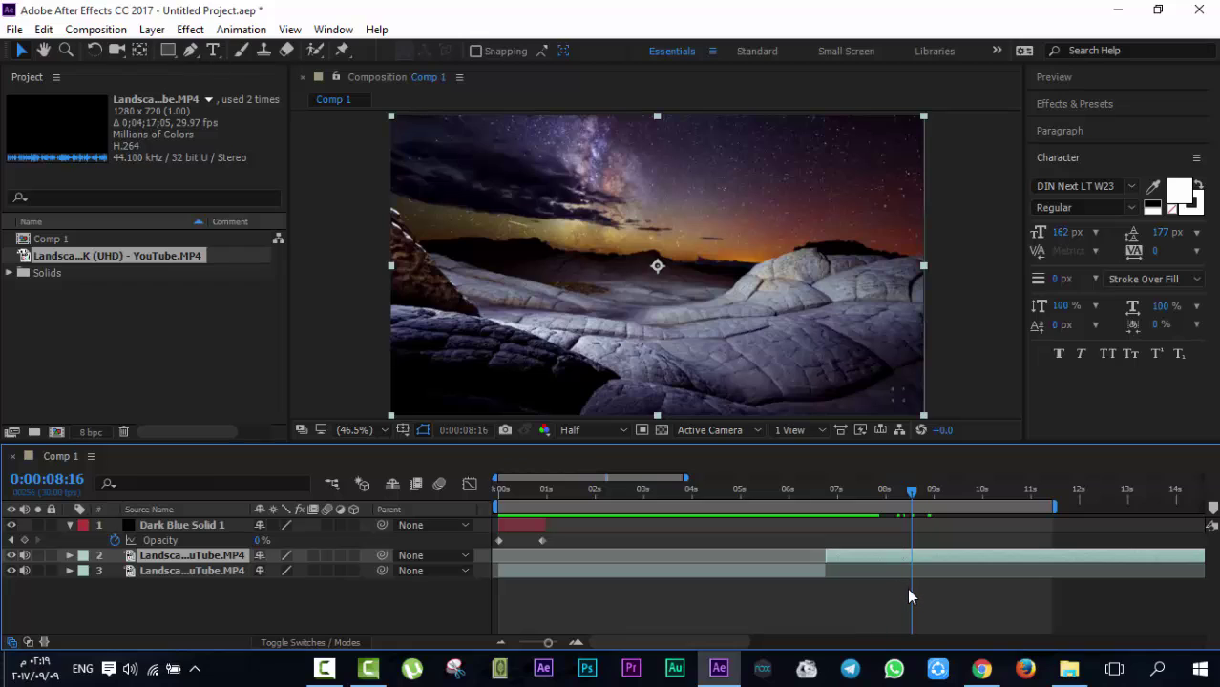
{"action": "key", "text": "ctrl+shift+d"}
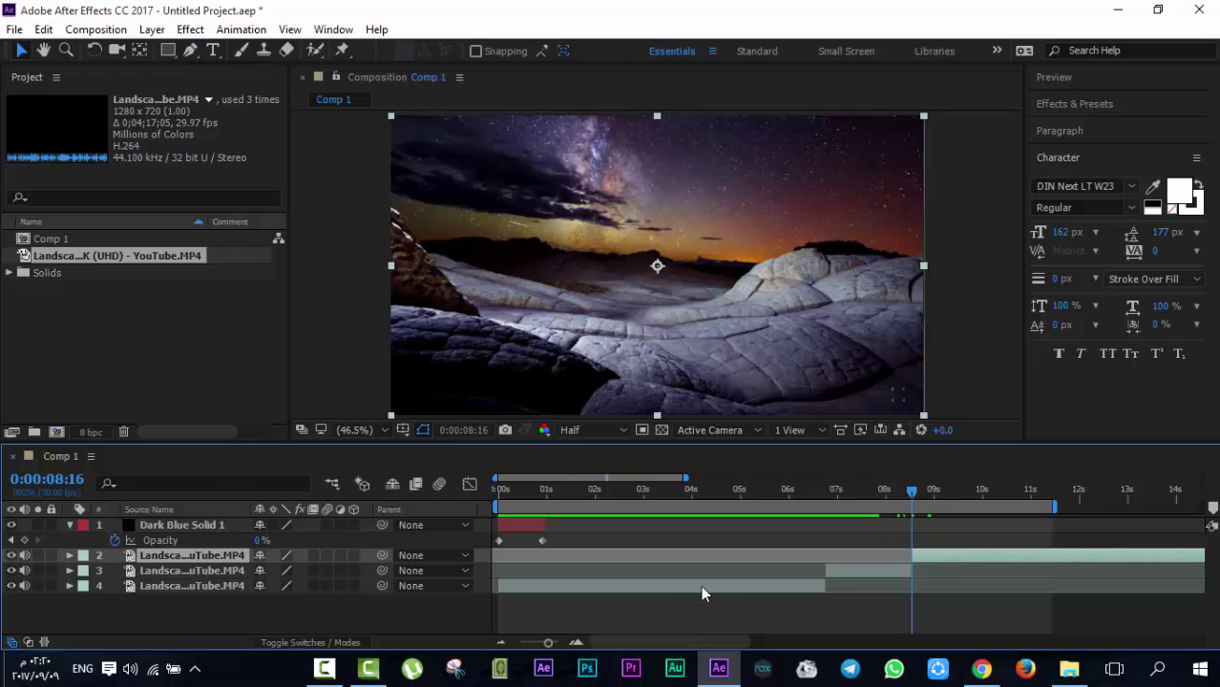
Delete the black video section between 0:00:06:23 and 0:00:08:16
{"action": "left_click", "coordinate": [864, 504]}
{"action": "left_click", "coordinate": [873, 568]}
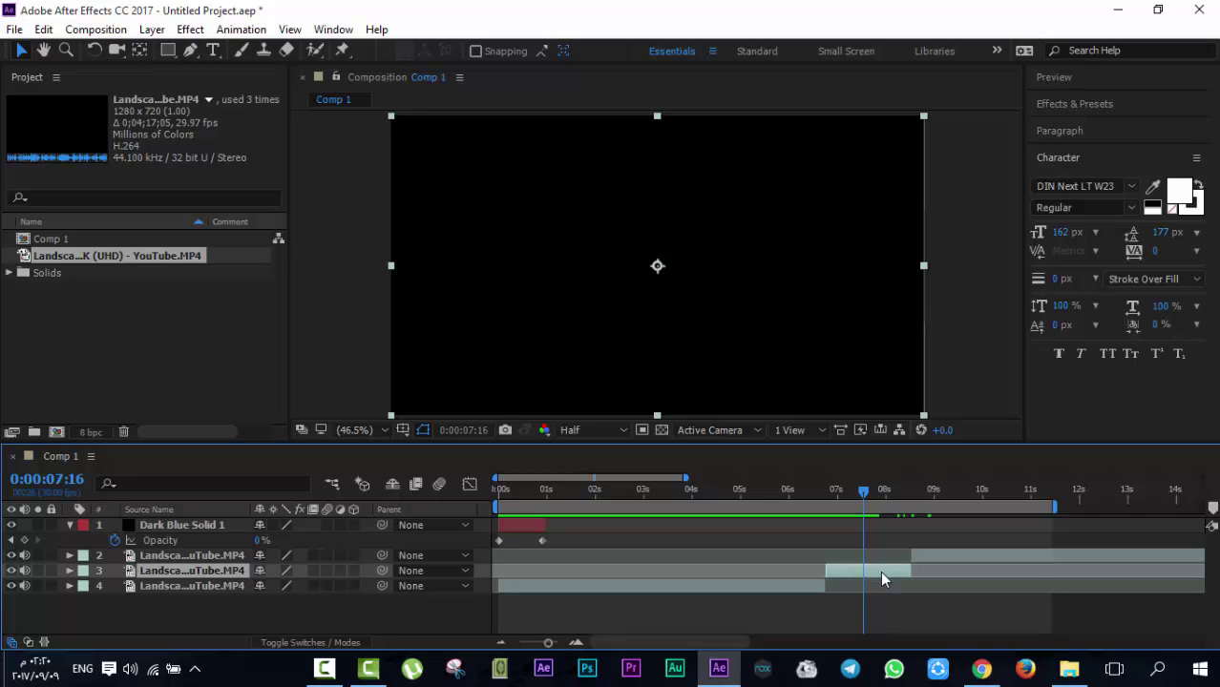
{"action": "key", "text": "Delete"}
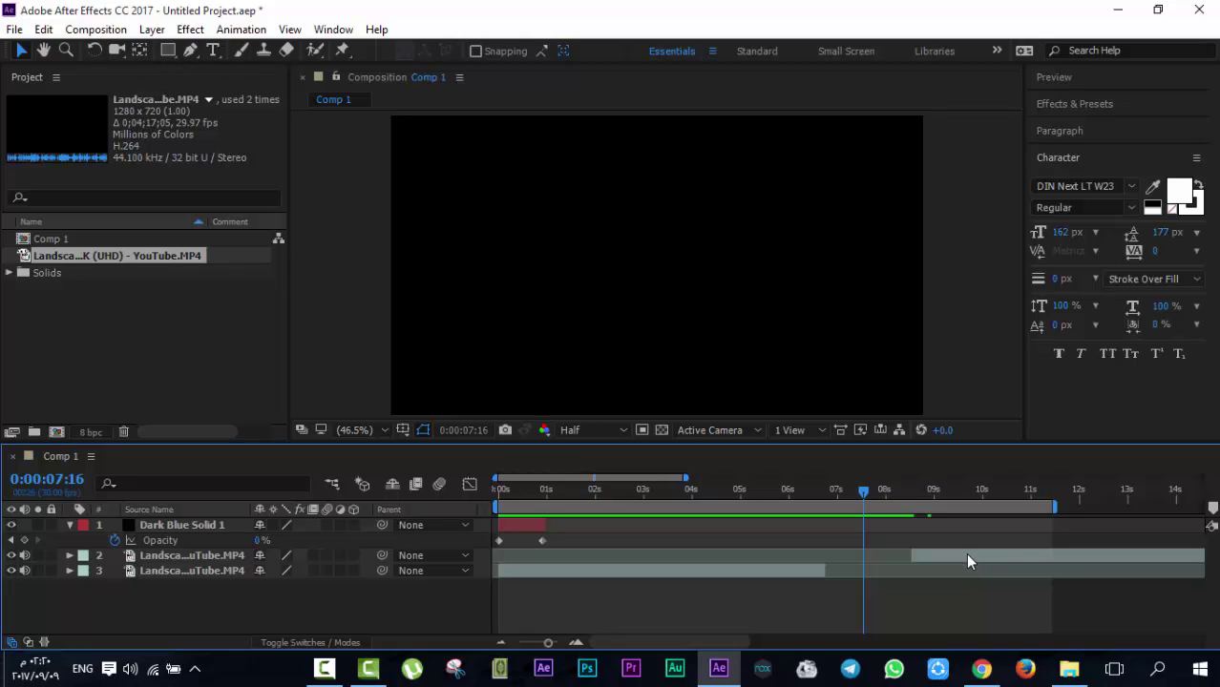
Move the later landscape section to start at 0:00:06:12, overlapping the title shot, and place the title shot layer above it
{"action": "left_click", "coordinate": [964, 563]}
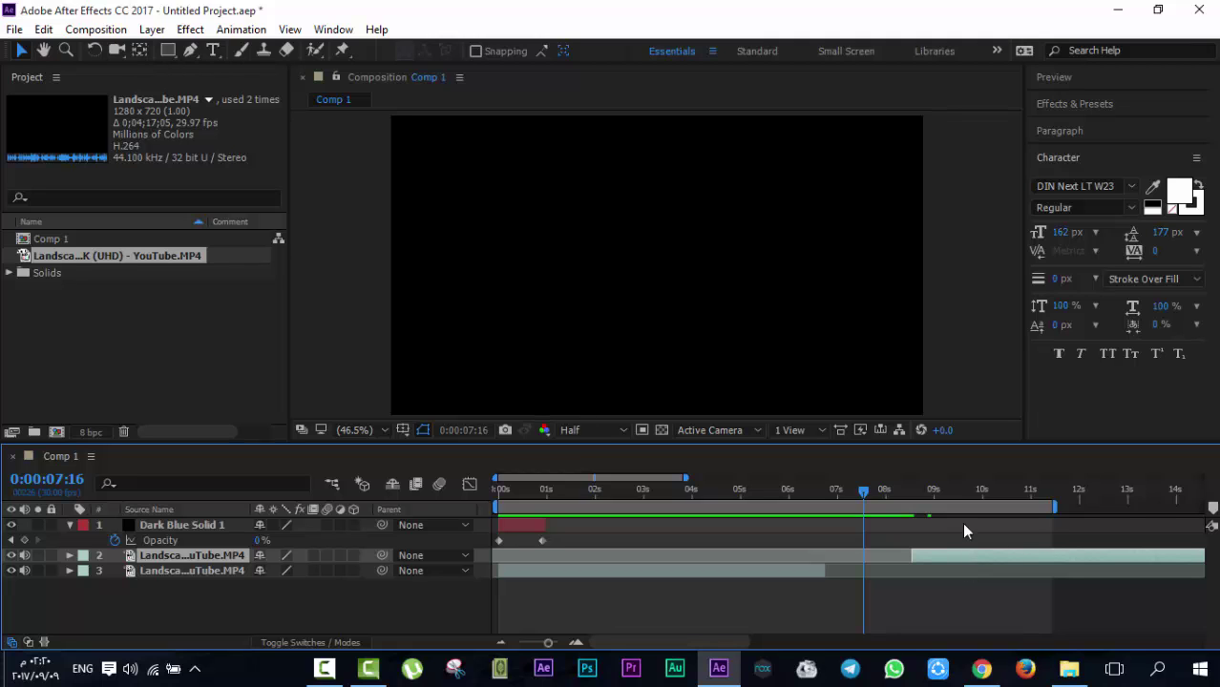
{"action": "left_click_drag", "start_coordinate": [962, 563], "coordinate": [863, 559]}
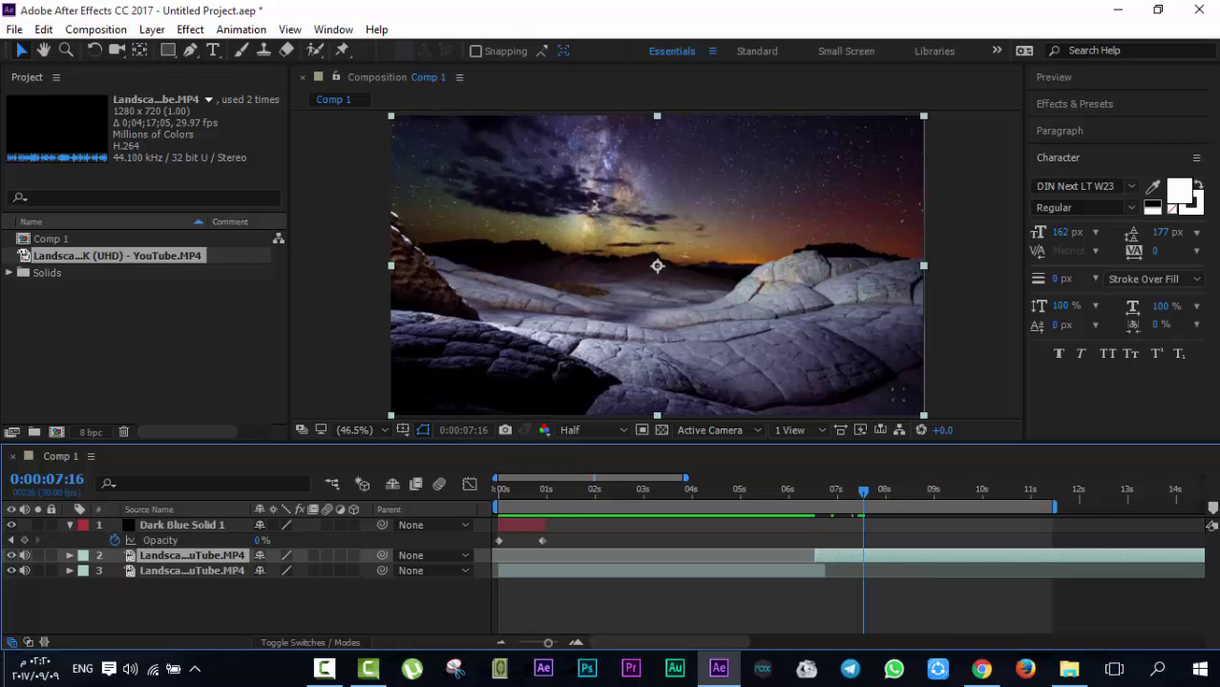
{"action": "left_click", "coordinate": [815, 491]}
{"action": "left_click_drag", "start_coordinate": [815, 492], "coordinate": [806, 493]}
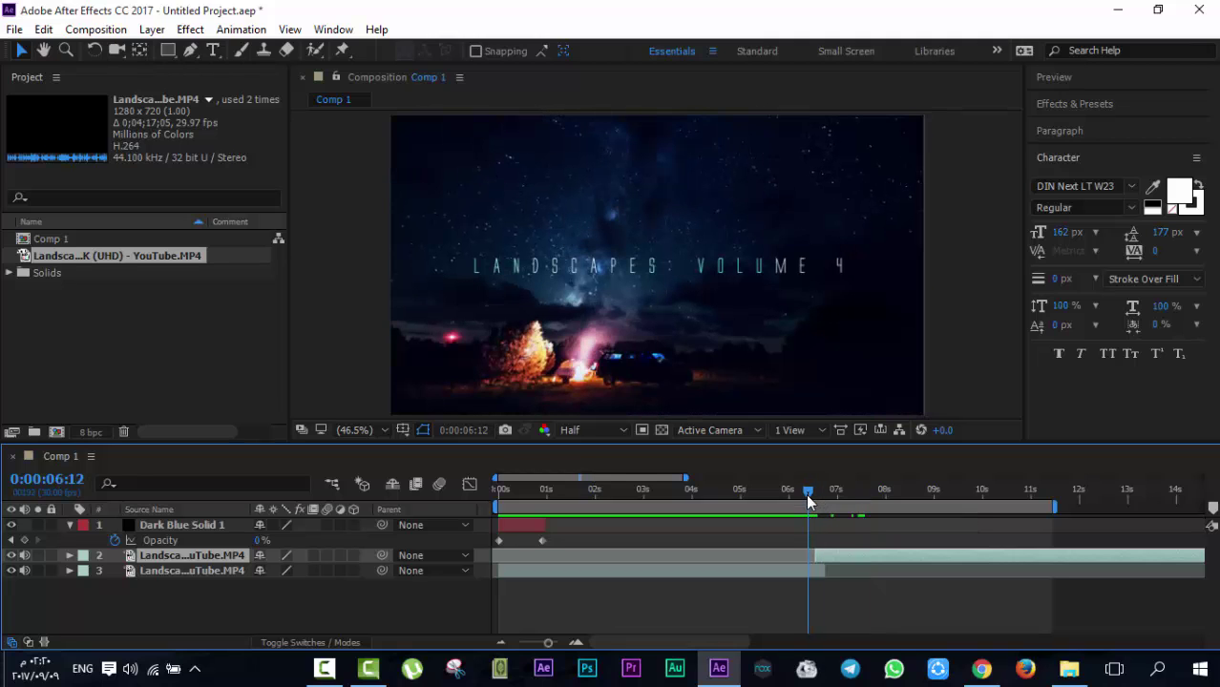
{"action": "left_click_drag", "start_coordinate": [833, 555], "coordinate": [820, 557]}
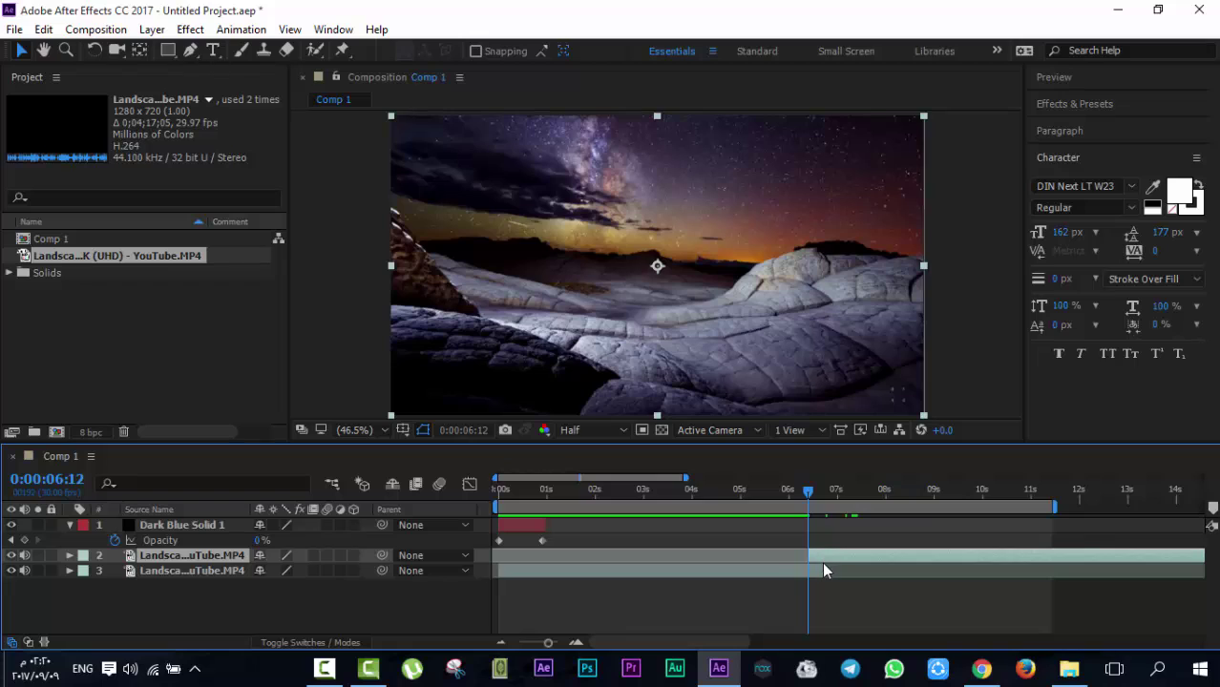
{"action": "left_click", "coordinate": [818, 570]}
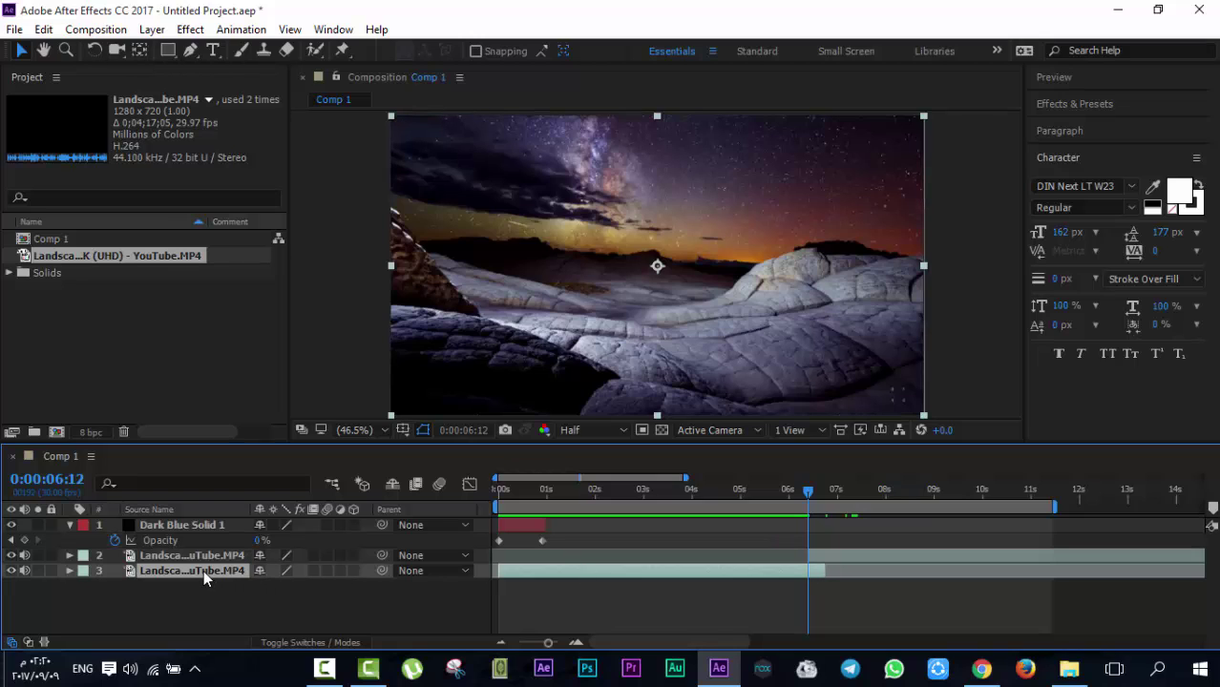
{"action": "left_click_drag", "start_coordinate": [203, 569], "coordinate": [202, 546]}
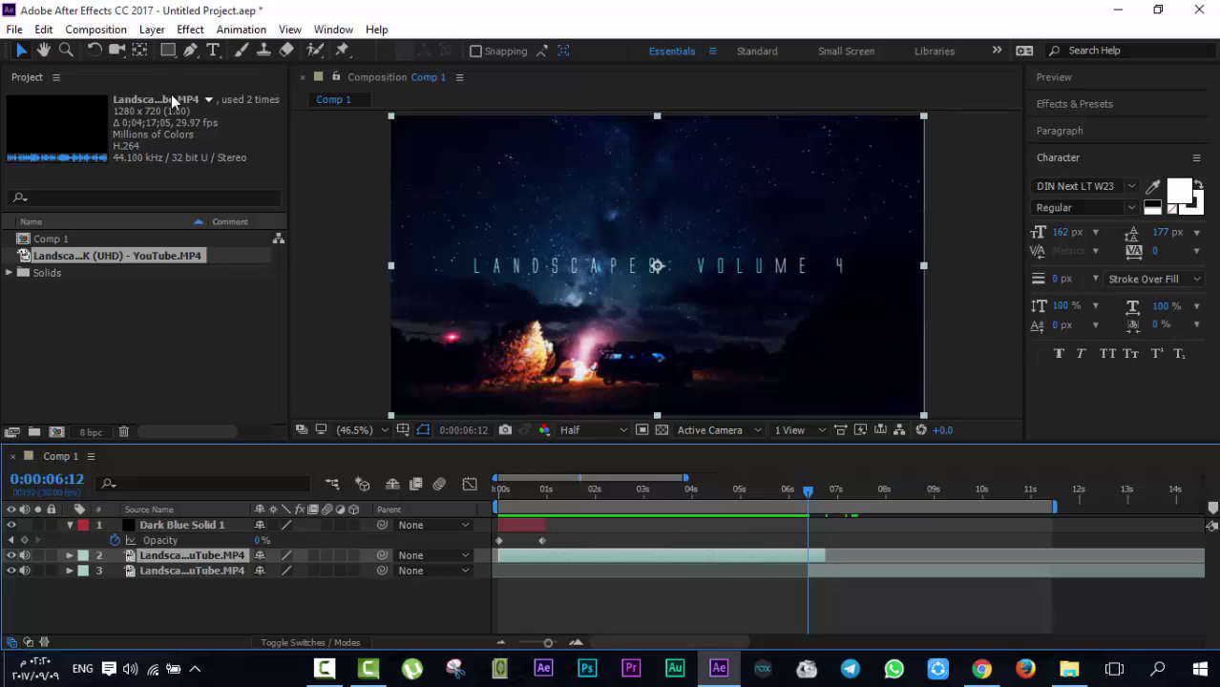
Apply the Radial Wipe transition effect to the title shot layer
{"action": "right_click", "coordinate": [175, 552]}
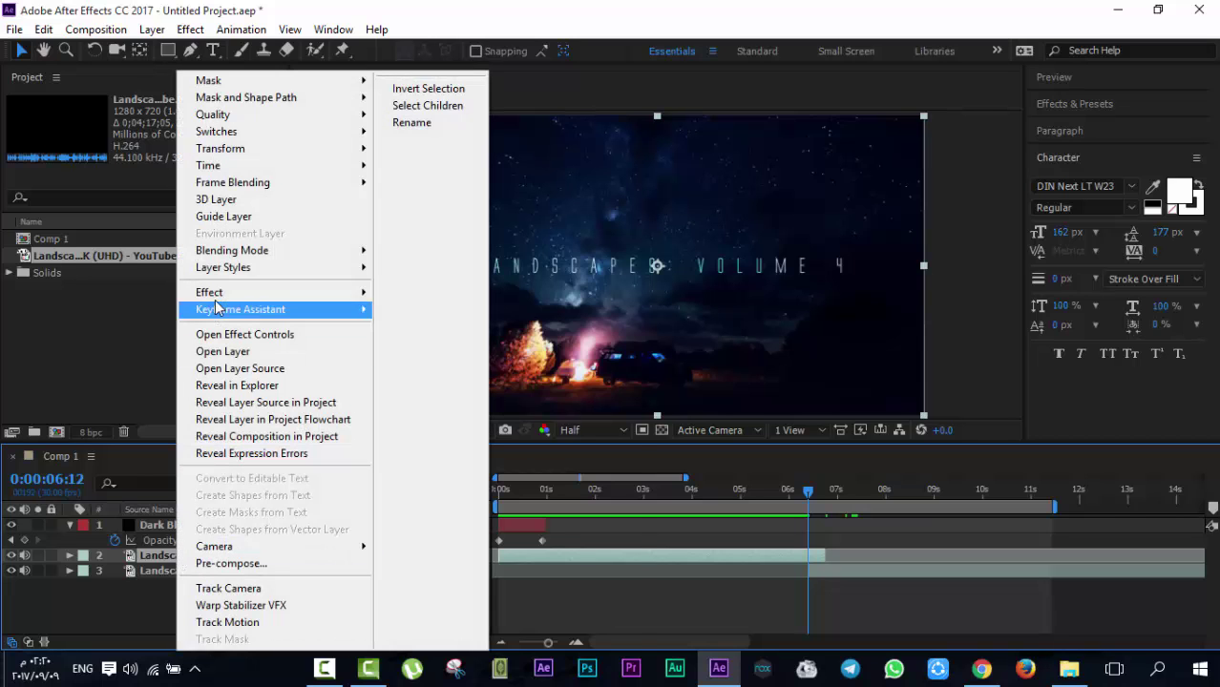
{"action": "mouse_move", "coordinate": [215, 296]}
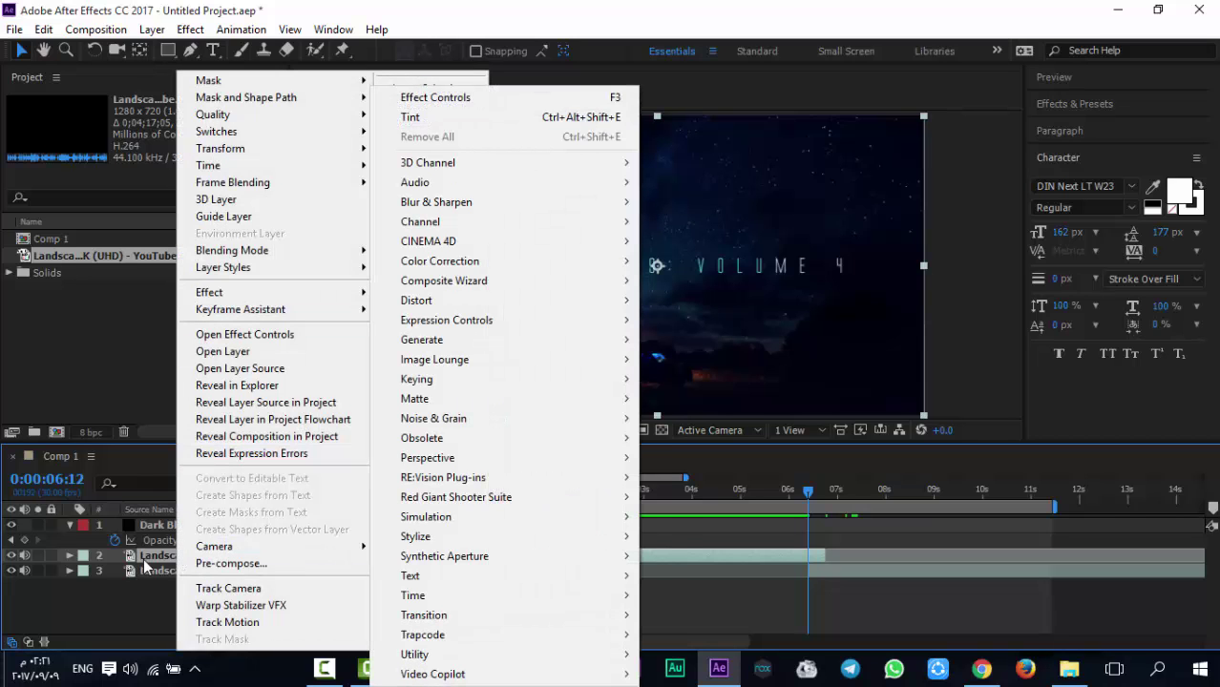
{"action": "left_click", "coordinate": [146, 565]}
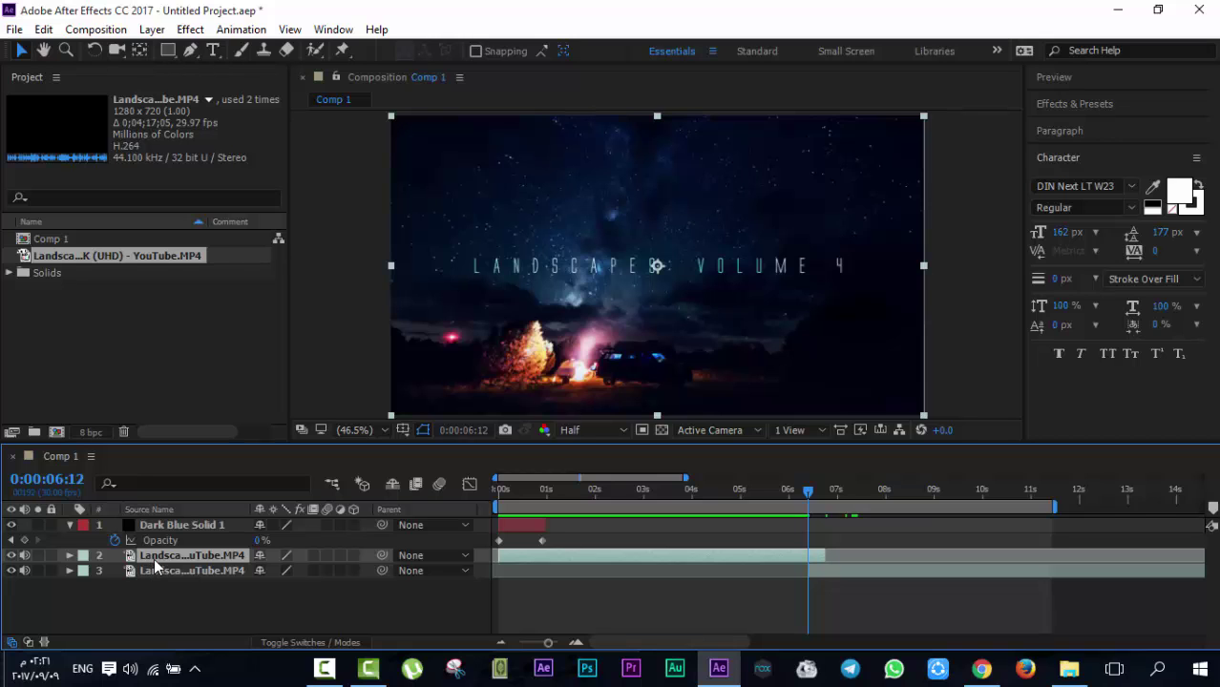
{"action": "right_click", "coordinate": [168, 554]}
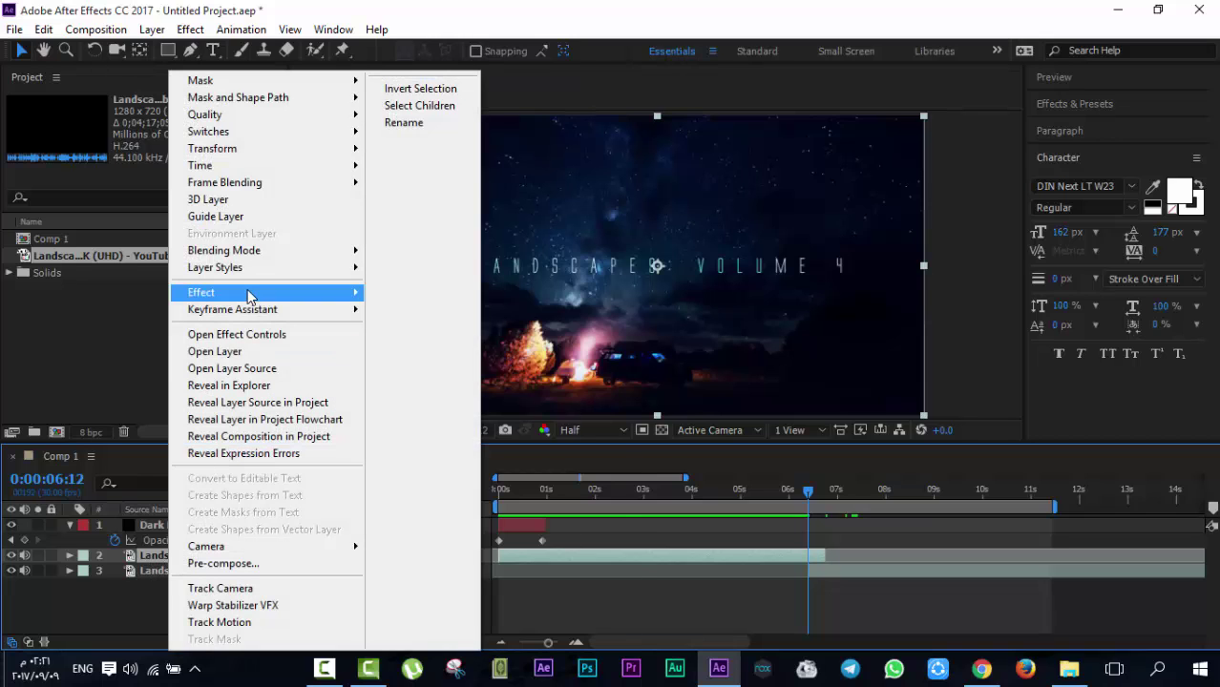
{"action": "mouse_move", "coordinate": [250, 298]}
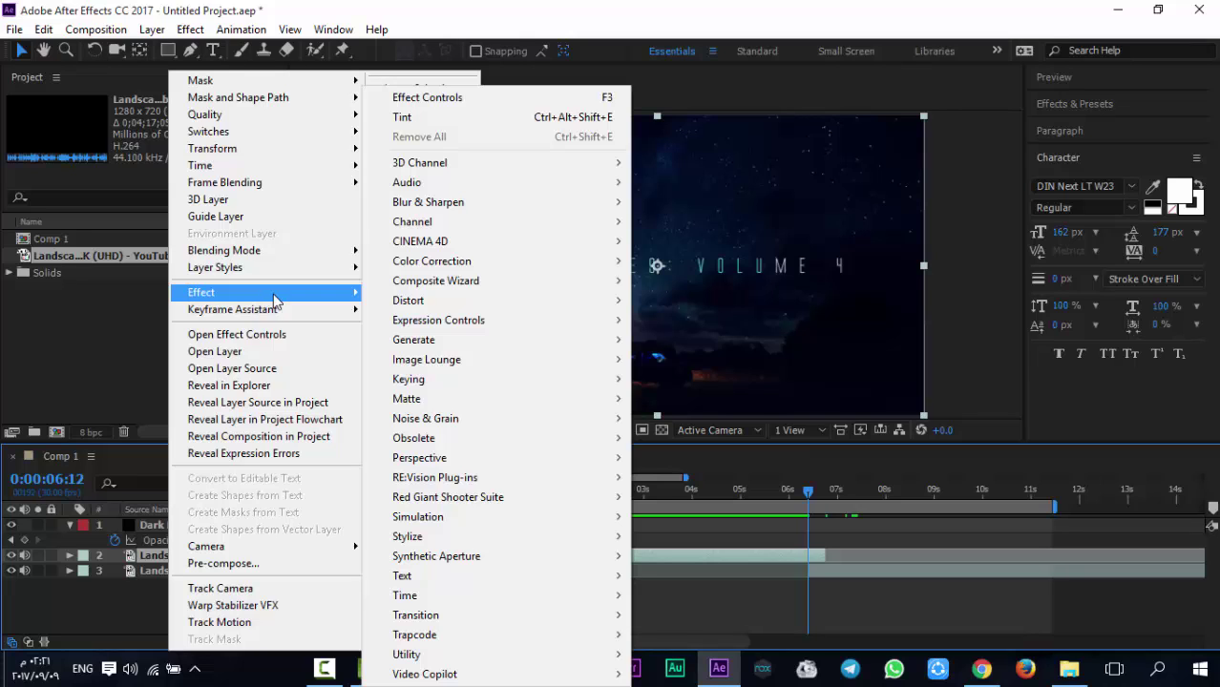
{"action": "mouse_move", "coordinate": [452, 626]}
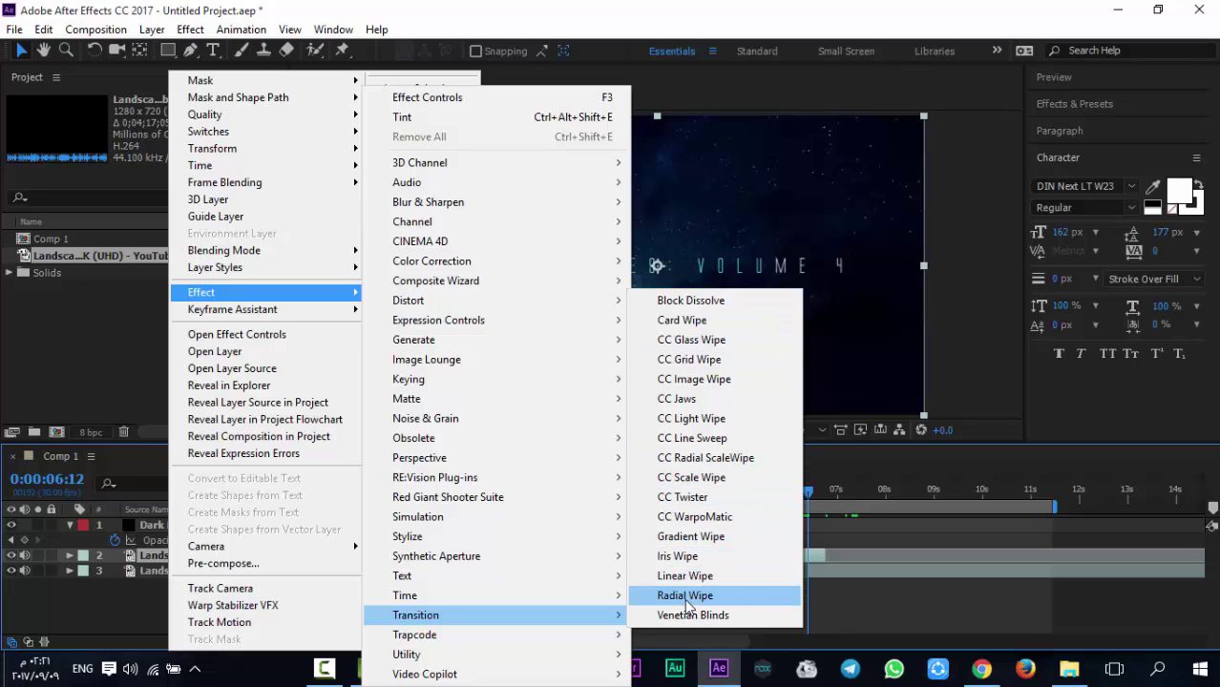
{"action": "left_click", "coordinate": [685, 596]}
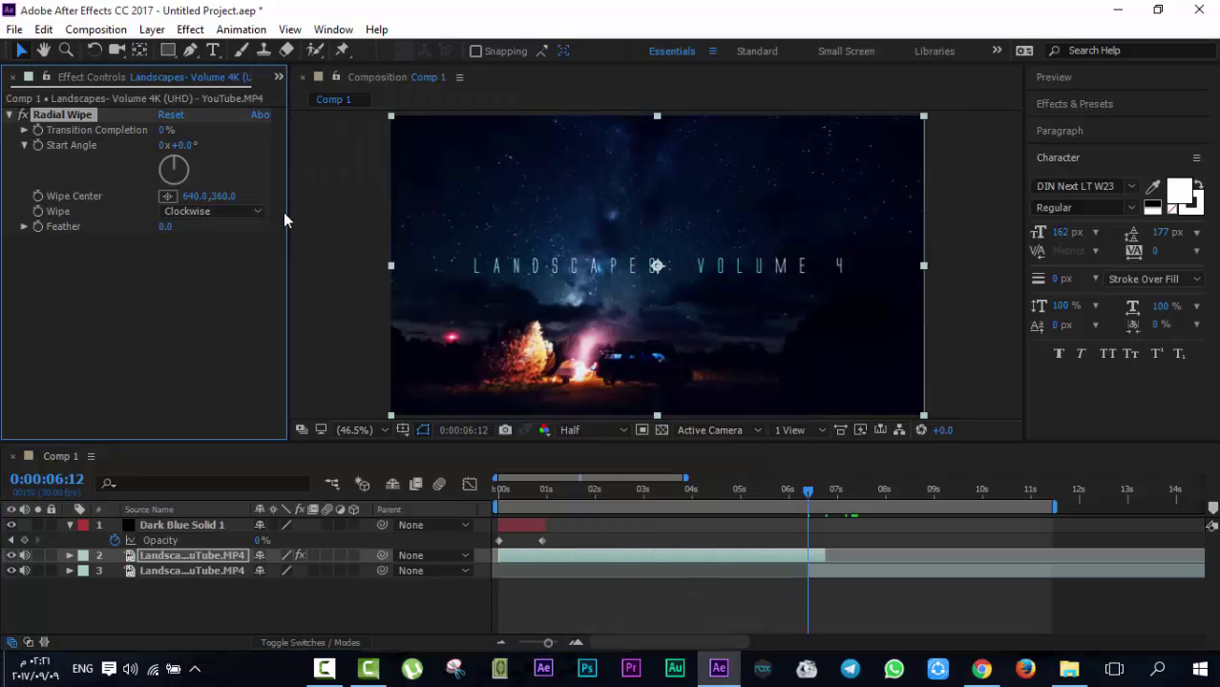
Try out the Radial Wipe by varying its Transition Completion, and inspect where the two video layers overlap
{"action": "left_click", "coordinate": [167, 131]}
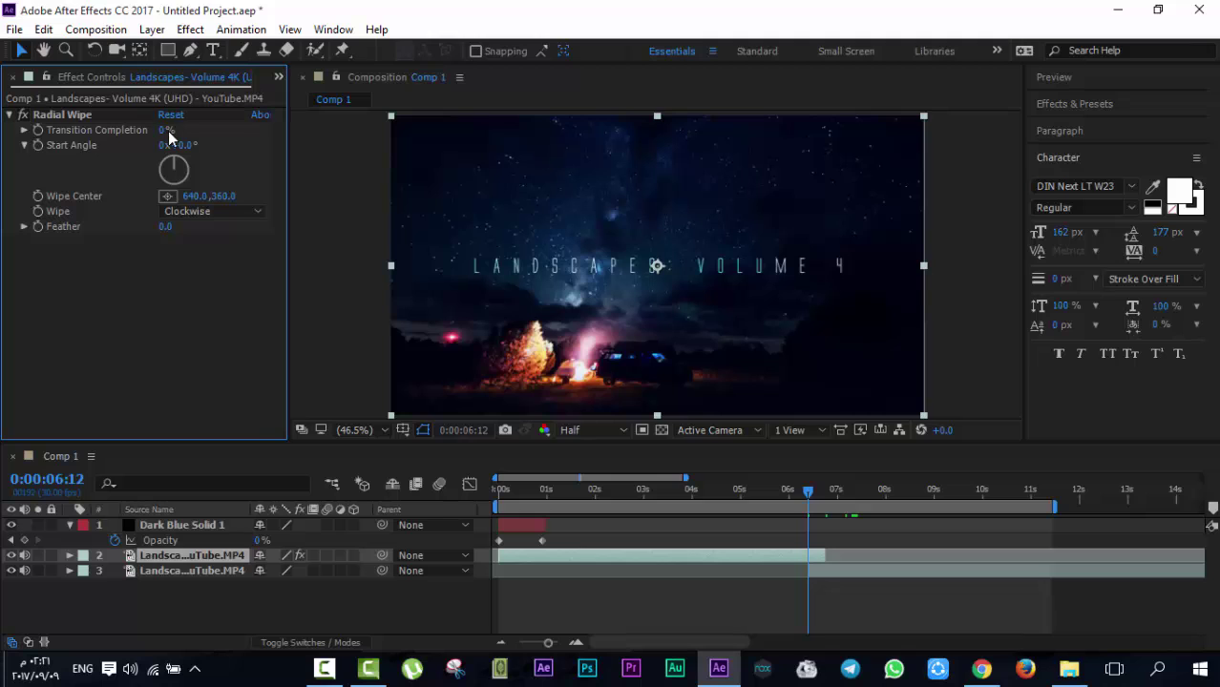
{"action": "left_click_drag", "start_coordinate": [166, 136], "coordinate": [258, 137]}
{"action": "left_click_drag", "start_coordinate": [549, 643], "coordinate": [551, 644]}
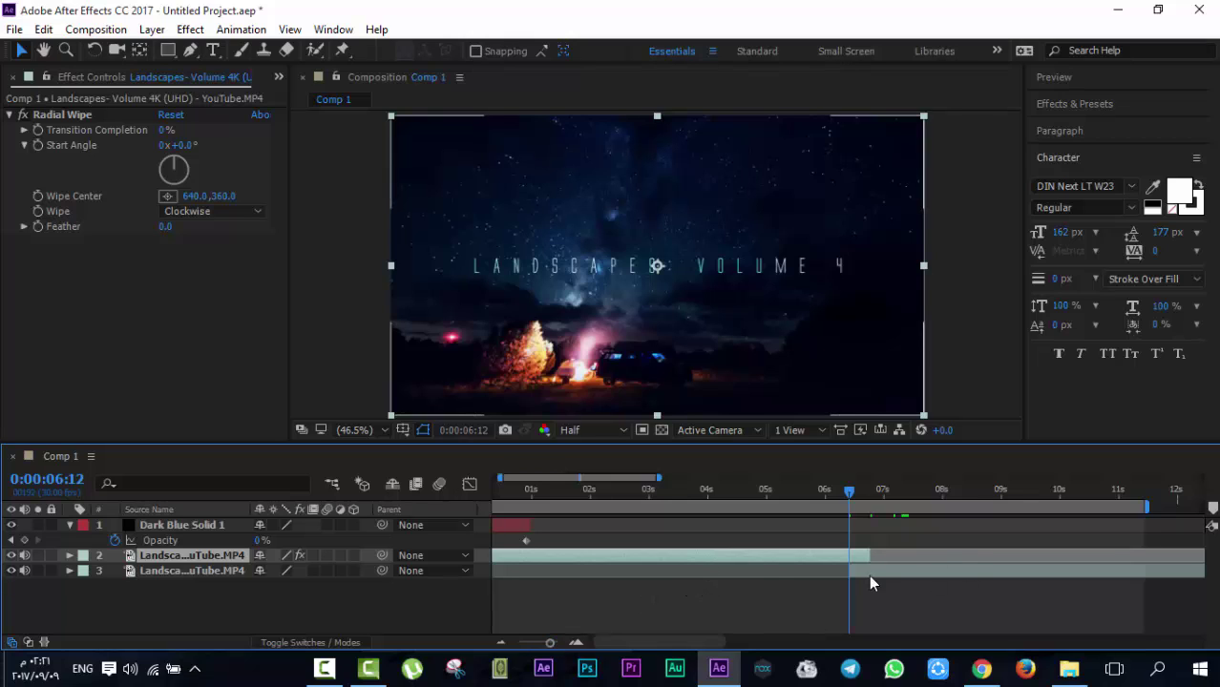
{"action": "left_click_drag", "start_coordinate": [880, 537], "coordinate": [831, 603]}
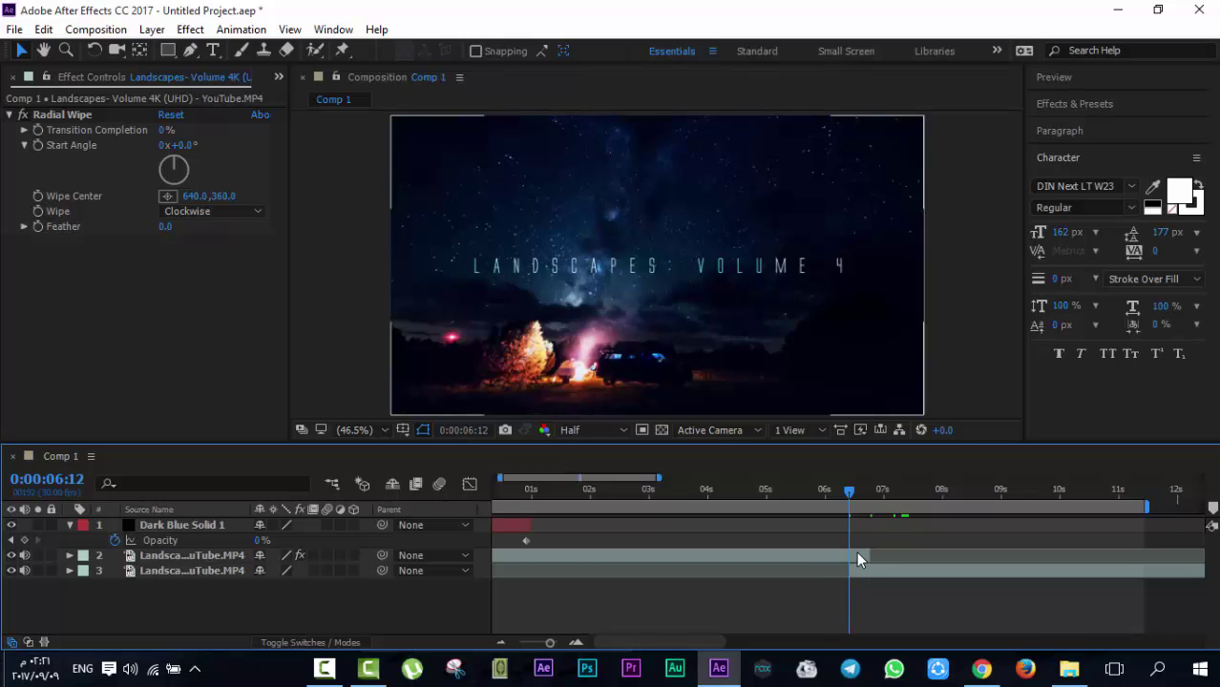
{"action": "left_click", "coordinate": [888, 519]}
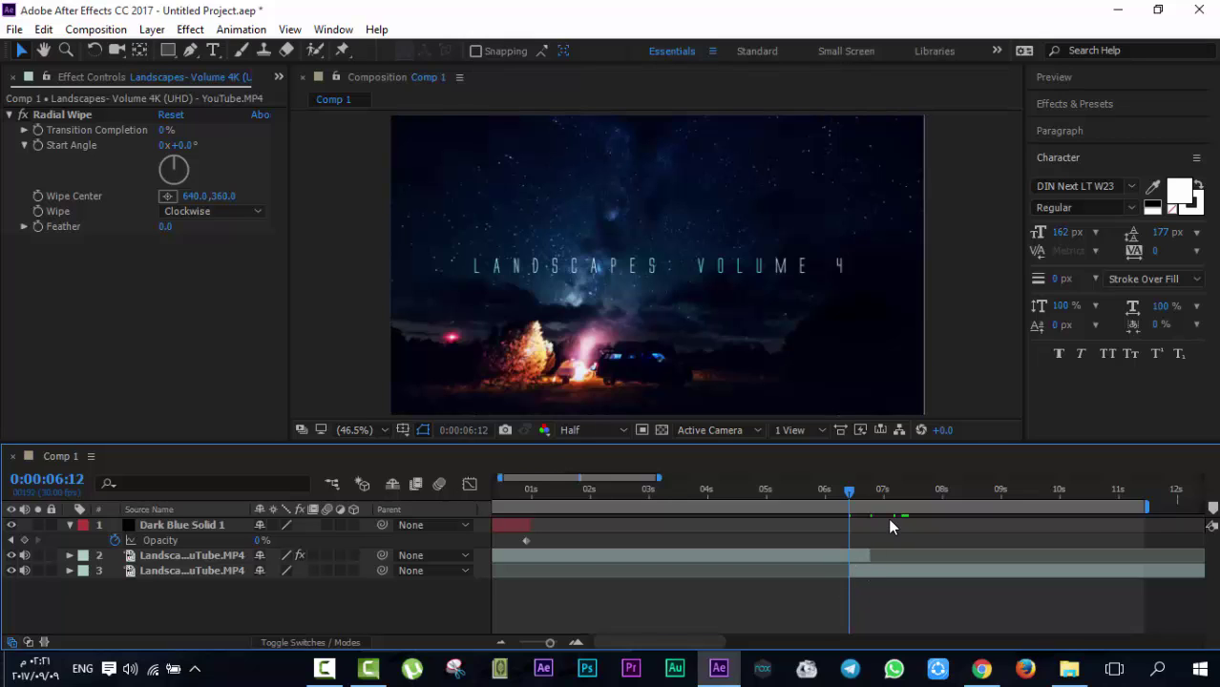
{"action": "left_click", "coordinate": [916, 575]}
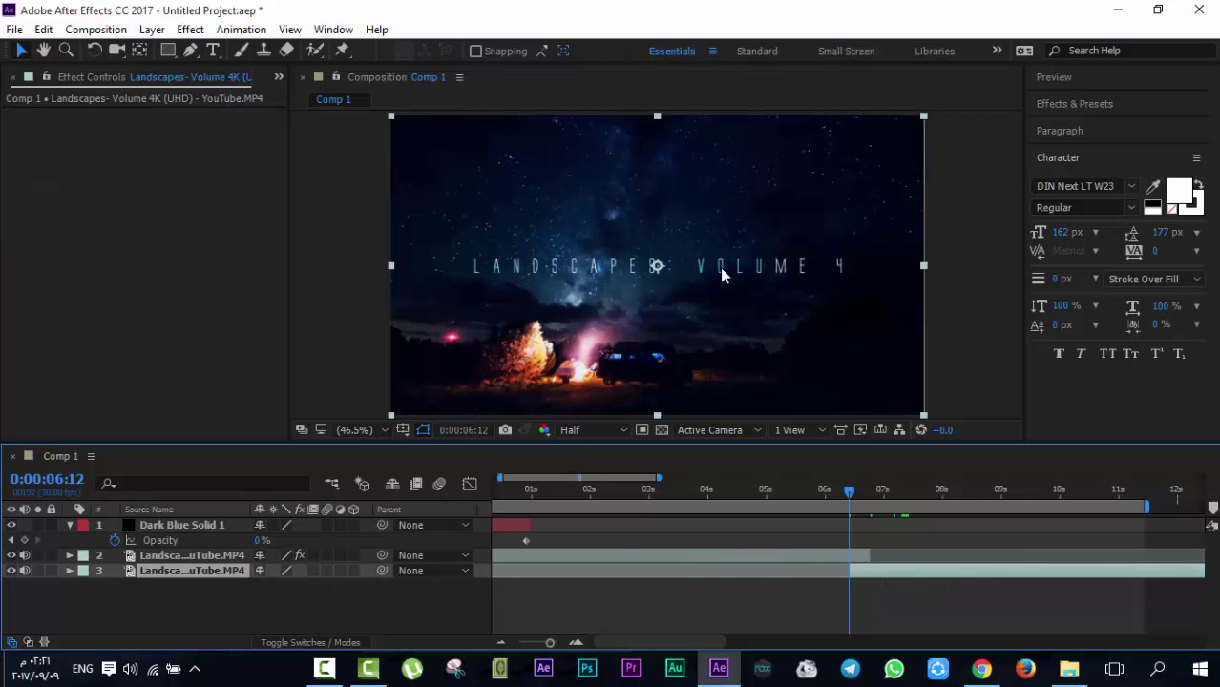
Keyframe the title shot's Radial Wipe Transition Completion from 0% at 0:00:06:12 to 100% at 0:00:06:22
{"action": "left_click", "coordinate": [854, 558]}
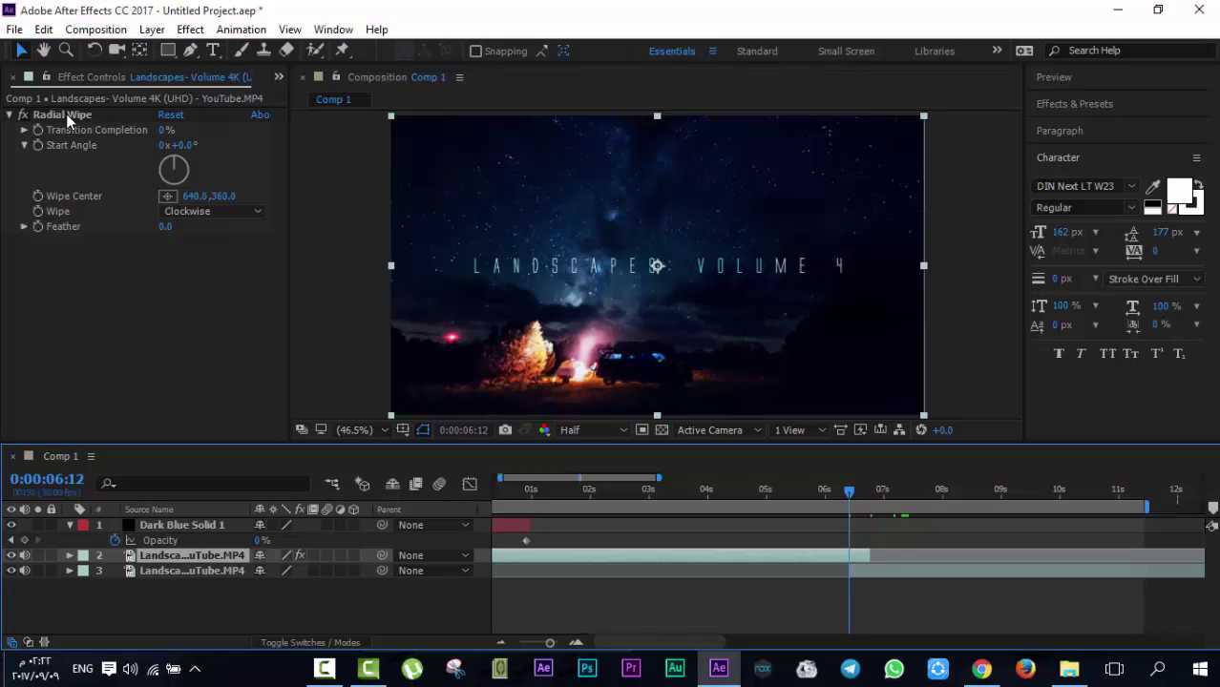
{"action": "left_click", "coordinate": [66, 114]}
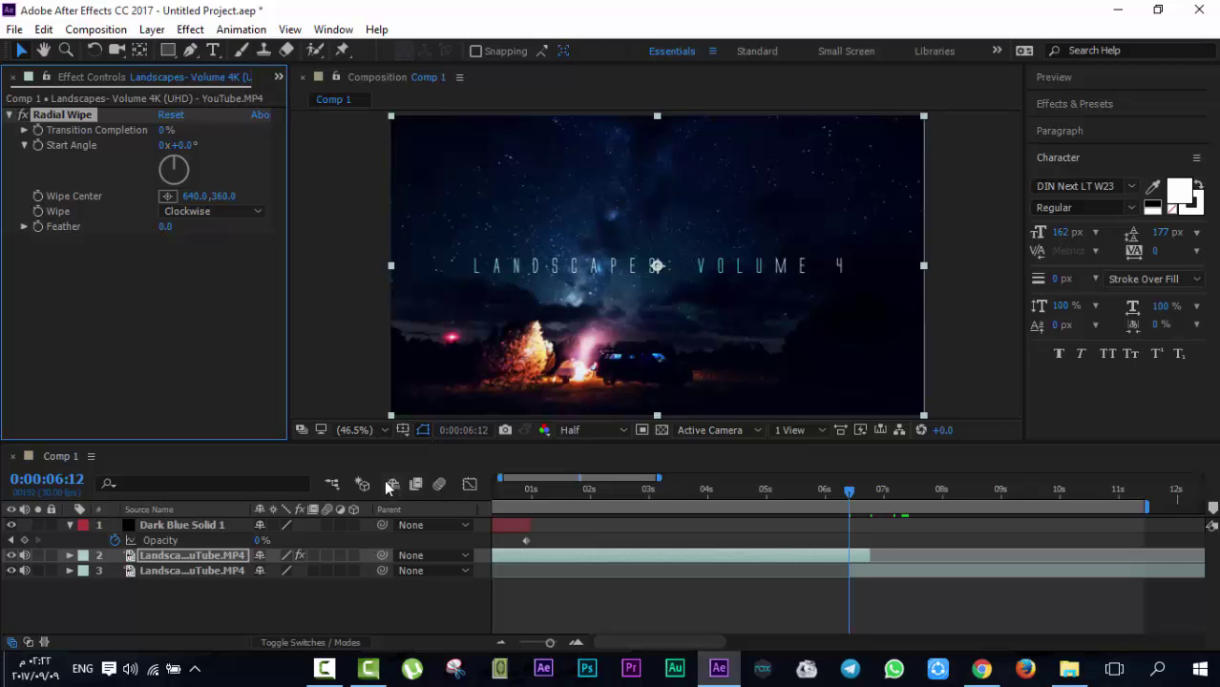
{"action": "left_click", "coordinate": [39, 131]}
{"action": "left_click_drag", "start_coordinate": [846, 489], "coordinate": [867, 494]}
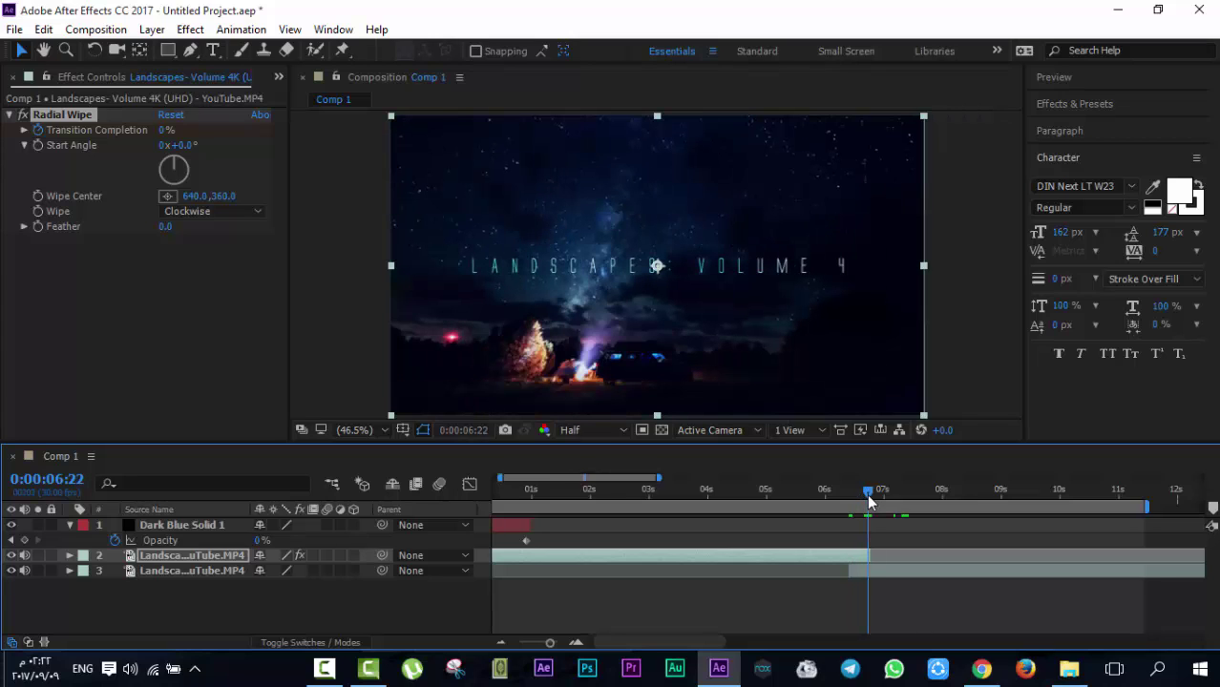
{"action": "left_click", "coordinate": [165, 130]}
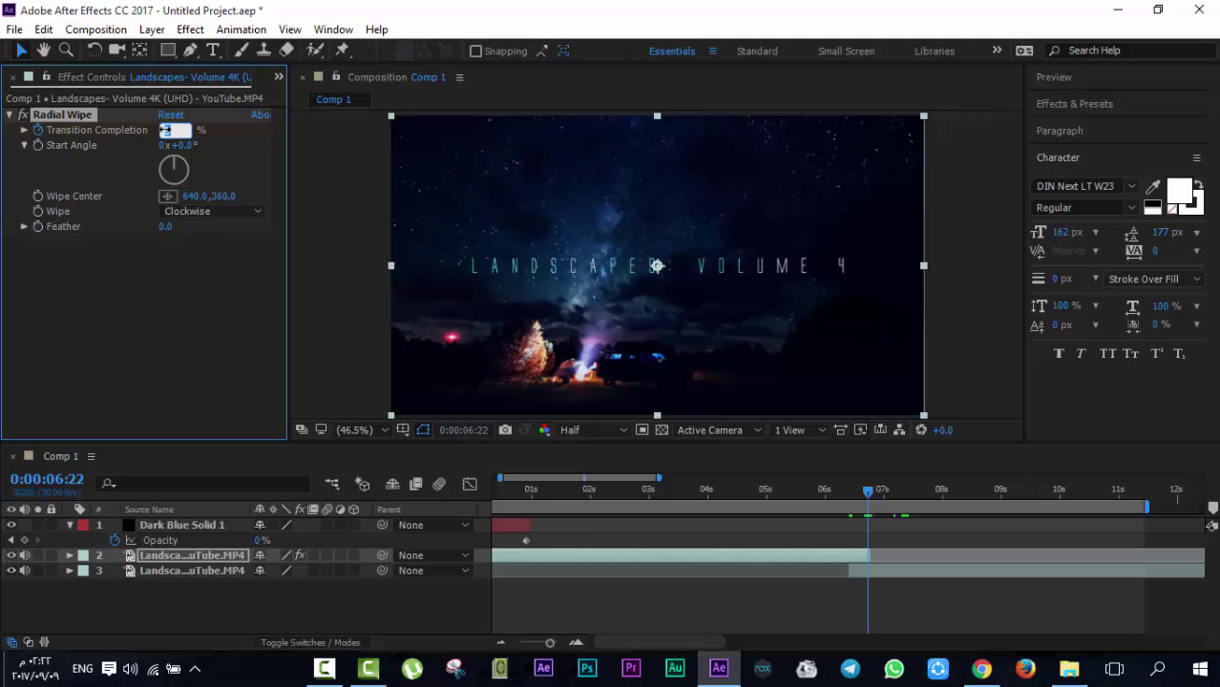
{"action": "type", "text": "100"}
{"action": "key", "text": "Return"}
{"action": "left_click", "coordinate": [840, 489]}
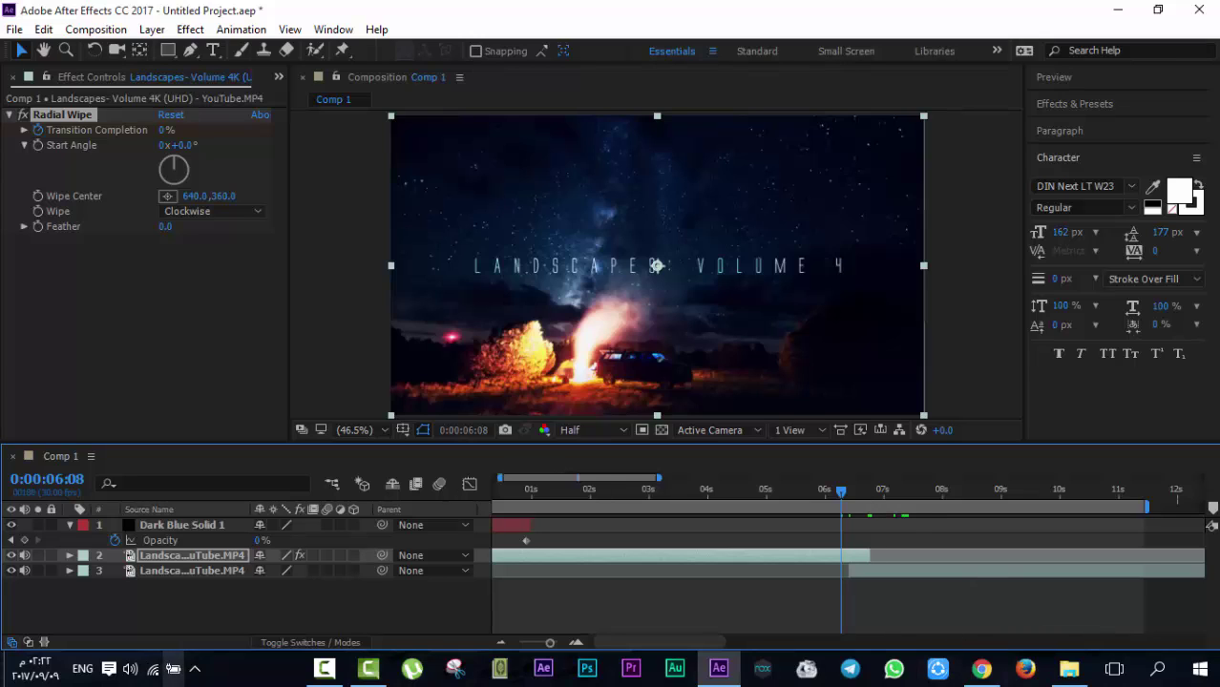
{"action": "left_click", "coordinate": [346, 668]}
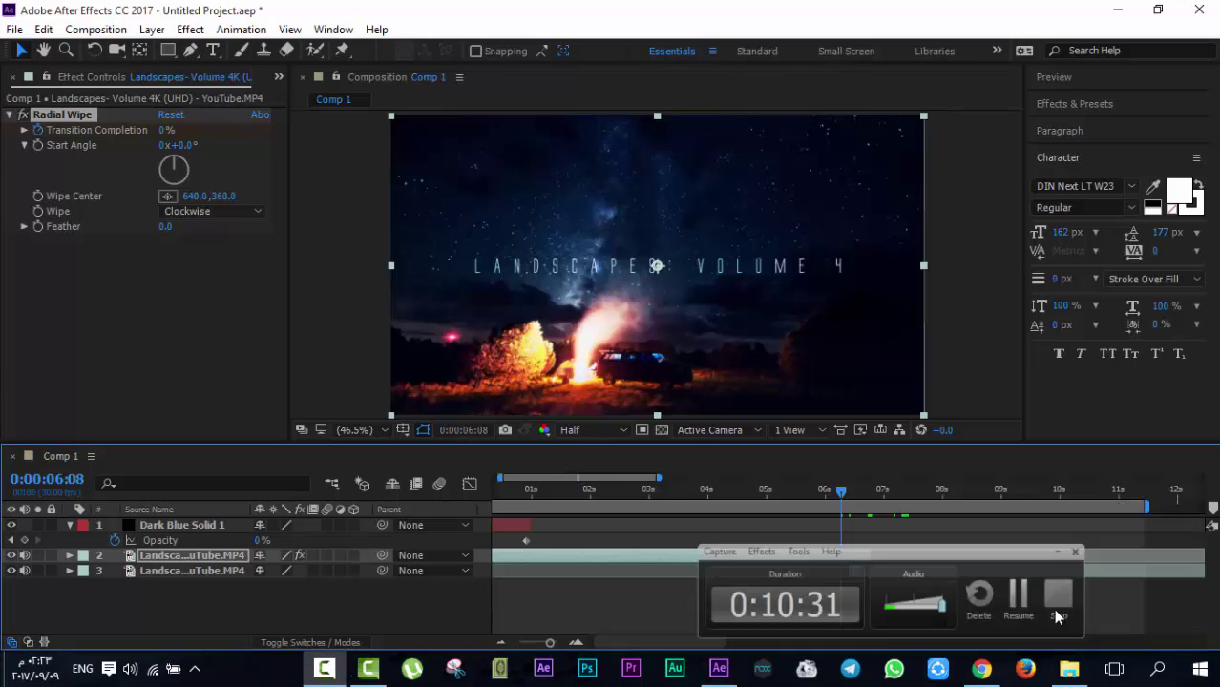
{"action": "left_click", "coordinate": [773, 608]}
{"action": "left_click", "coordinate": [774, 608]}
Remove the Radial Wipe effect from the title shot layer
{"action": "left_click", "coordinate": [52, 114]}
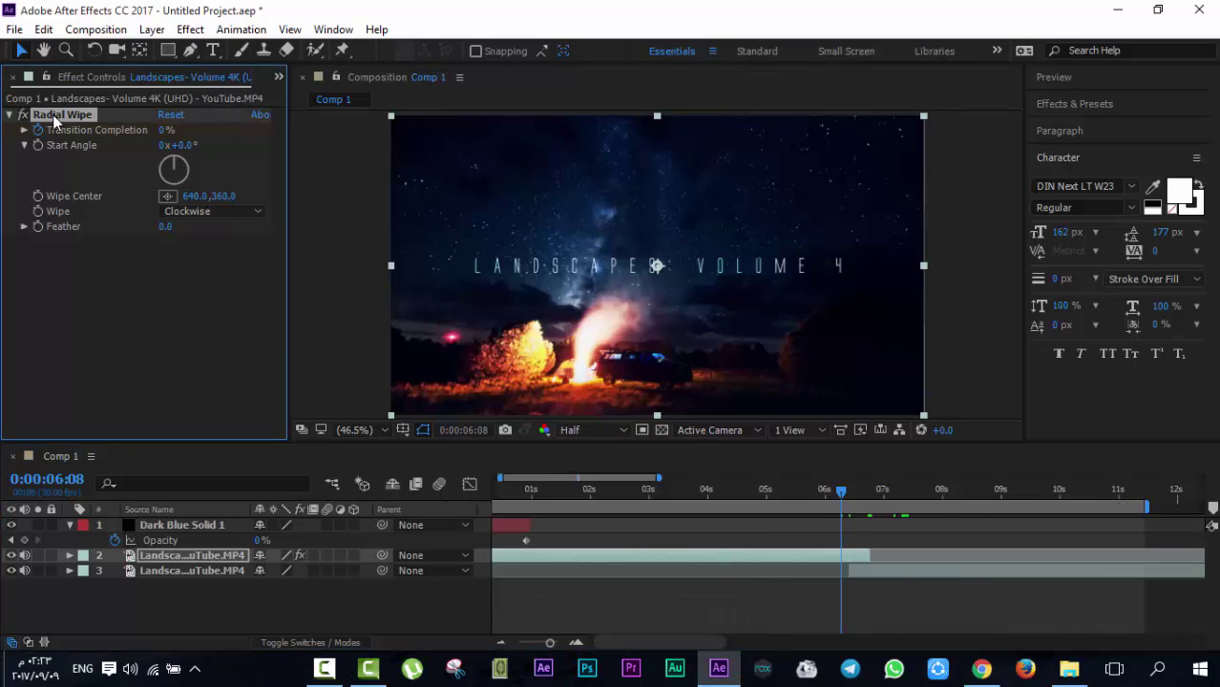
{"action": "key", "text": "Delete"}
Set the playhead to 0:00:06:12, where the clips start overlapping, and add a fresh Radial Wipe to the title shot layer
{"action": "left_click", "coordinate": [838, 596]}
{"action": "key", "text": "equal"}
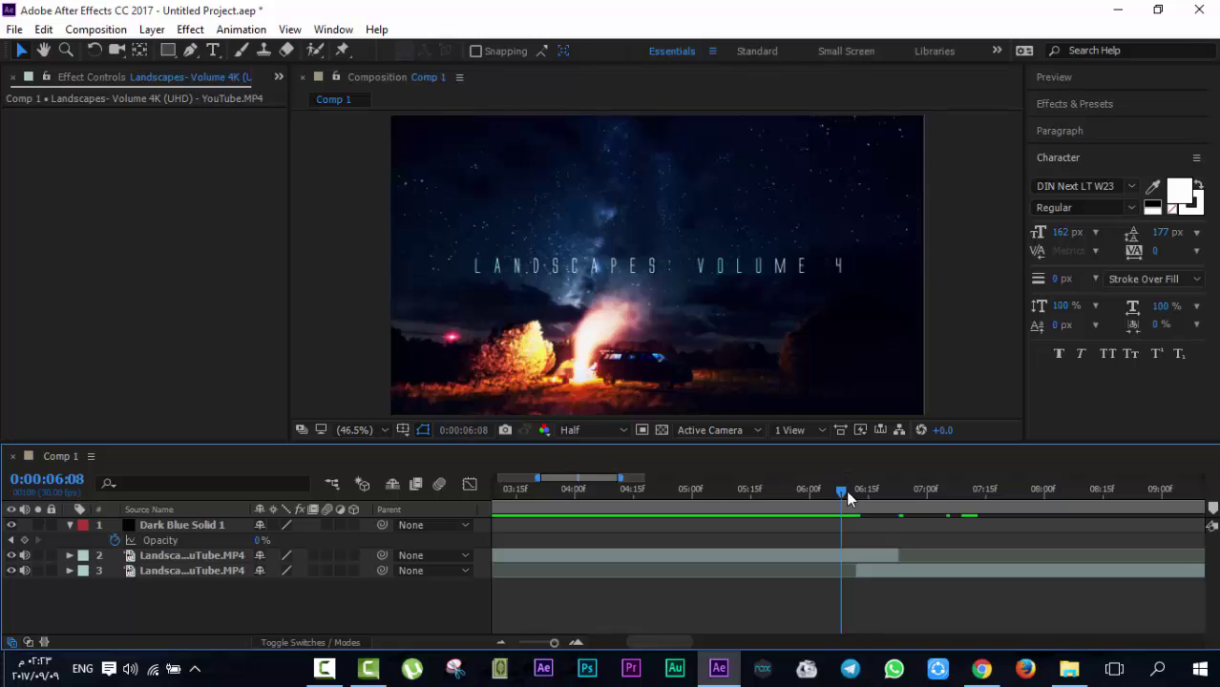
{"action": "left_click_drag", "start_coordinate": [846, 489], "coordinate": [855, 494]}
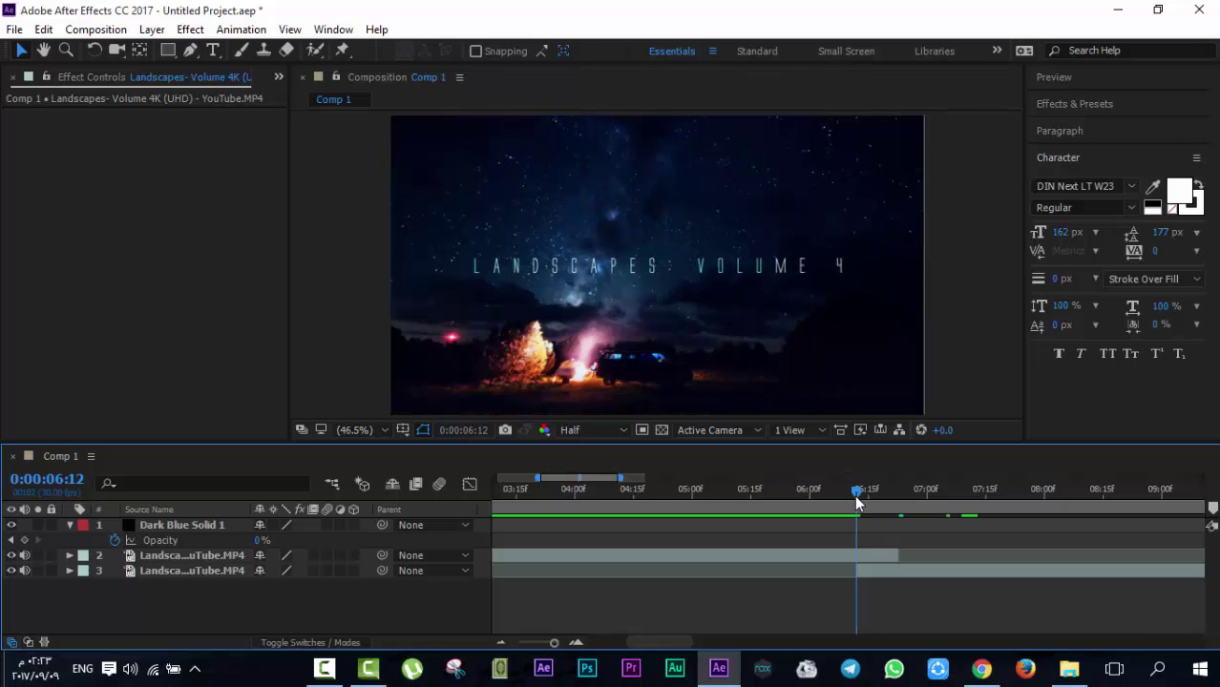
{"action": "left_click", "coordinate": [865, 554]}
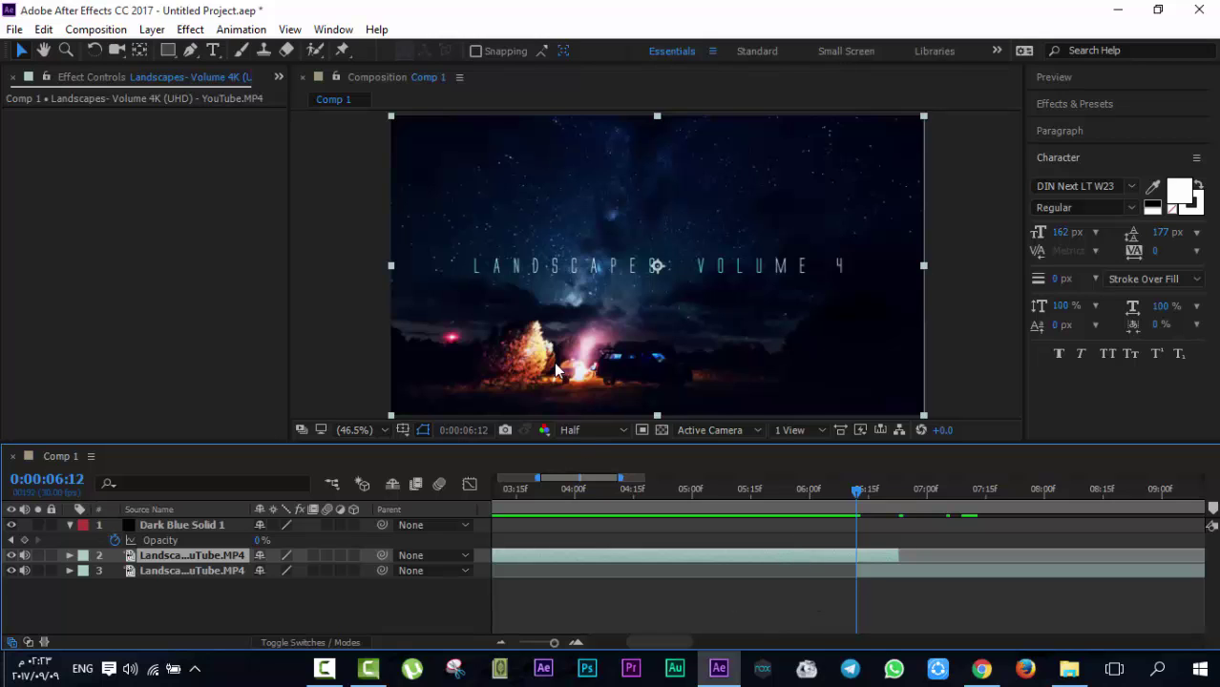
{"action": "right_click", "coordinate": [76, 198]}
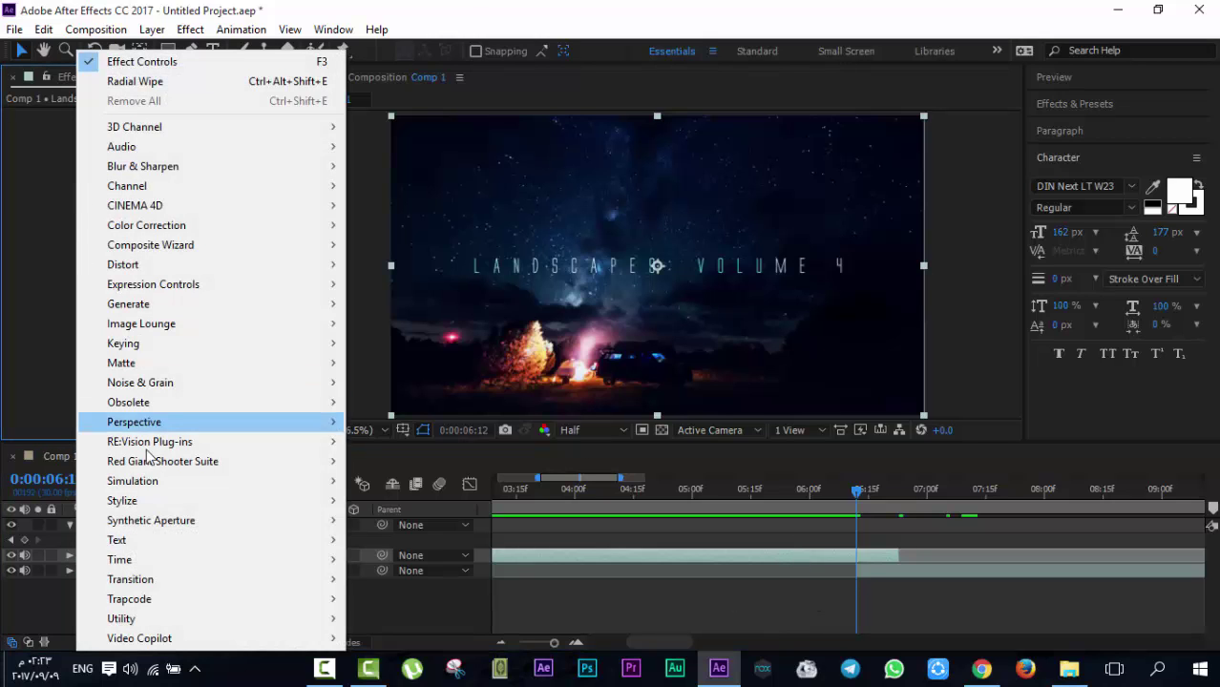
{"action": "mouse_move", "coordinate": [165, 581]}
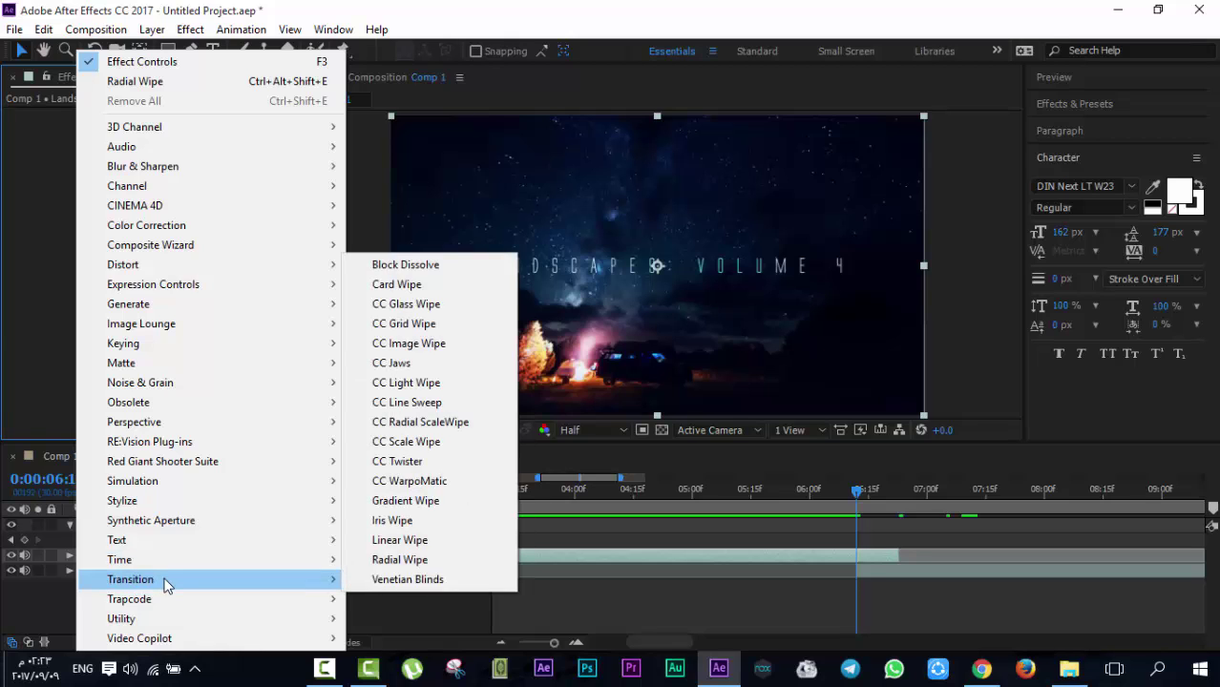
{"action": "left_click", "coordinate": [410, 561]}
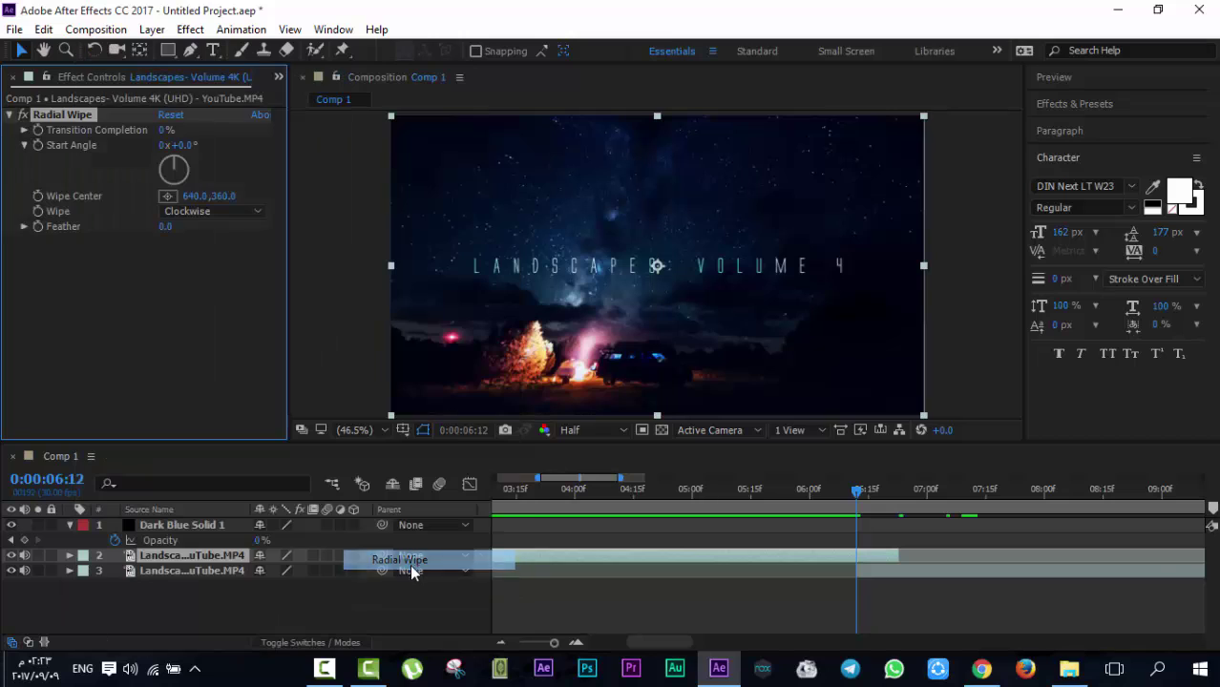
{"action": "left_click", "coordinate": [165, 325]}
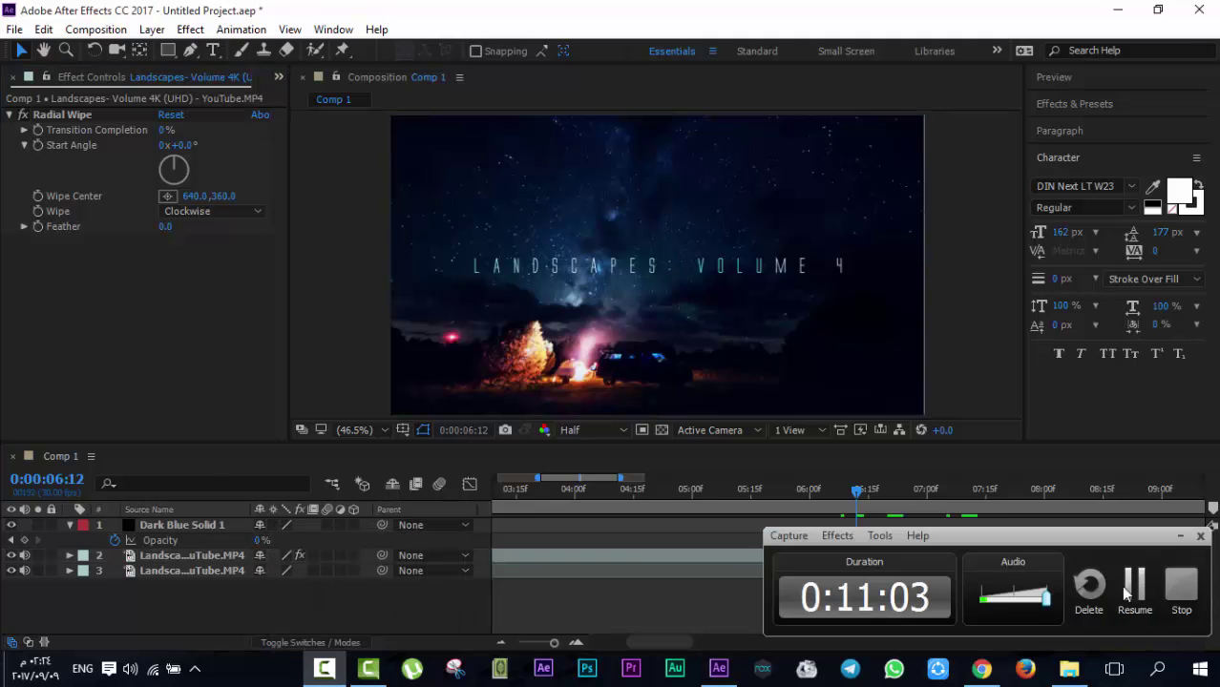
{"action": "left_click", "coordinate": [726, 616]}
{"action": "left_click", "coordinate": [852, 552]}
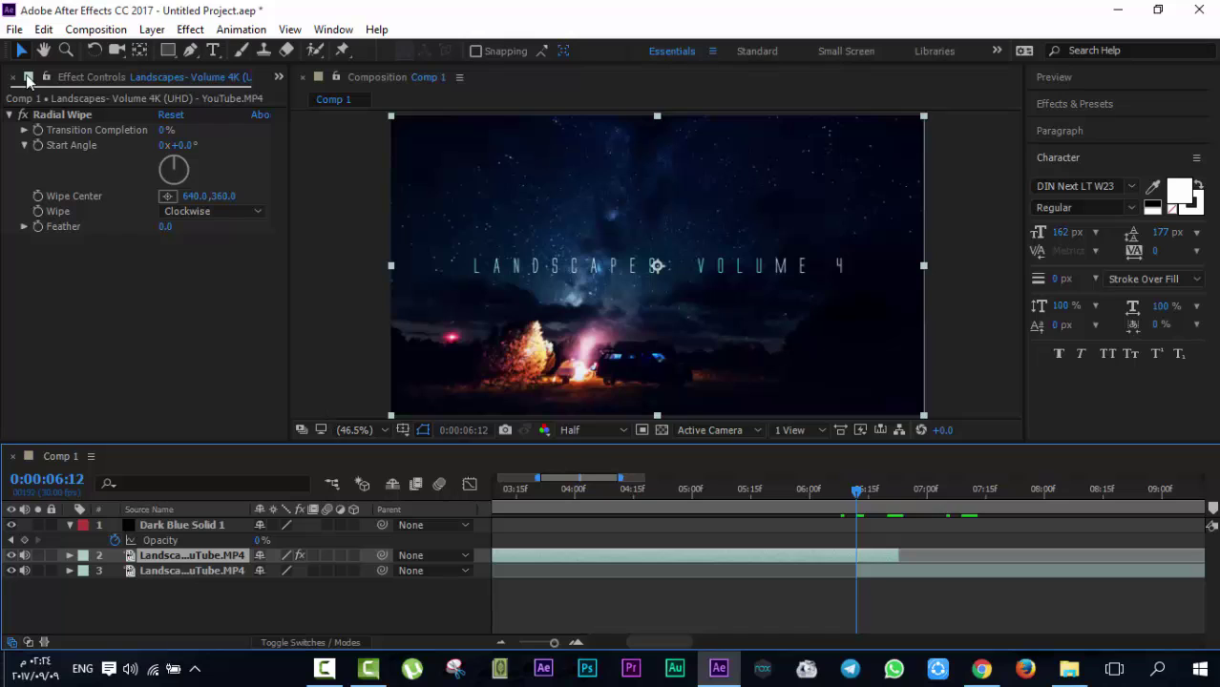
Keyframe the title shot's new Radial Wipe Transition Completion from 0% at 0:00:06:12 to 100% at 0:00:06:22
{"action": "left_click", "coordinate": [58, 112]}
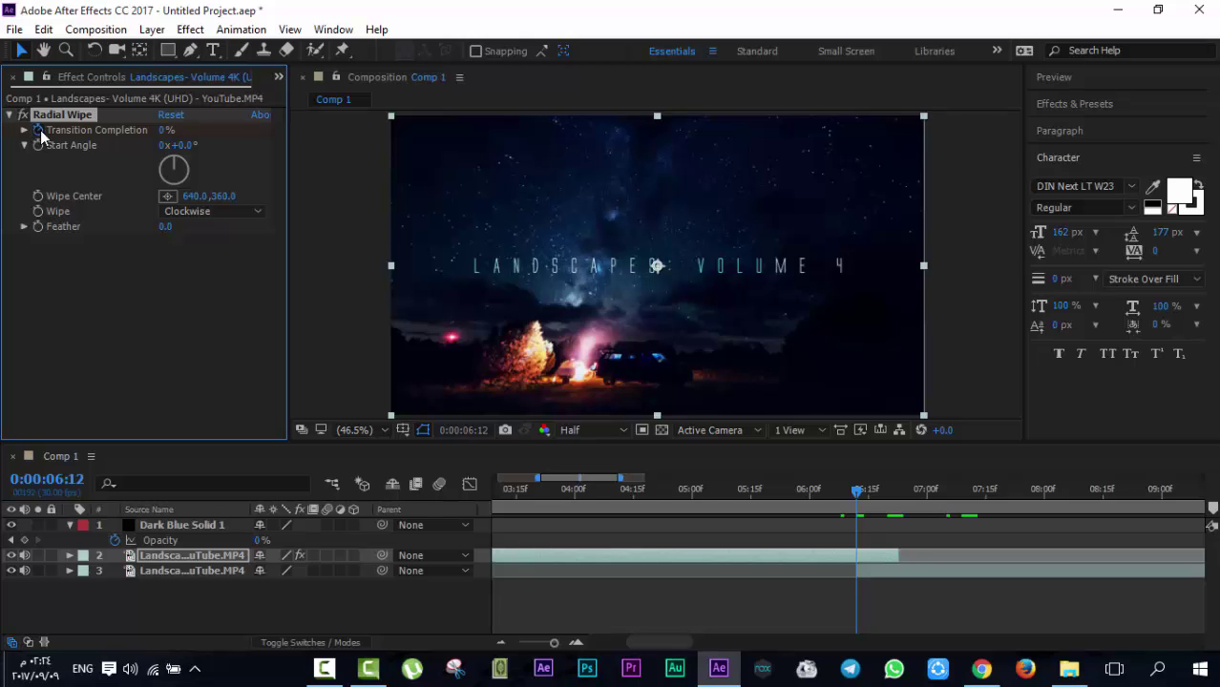
{"action": "left_click_drag", "start_coordinate": [855, 495], "coordinate": [896, 495]}
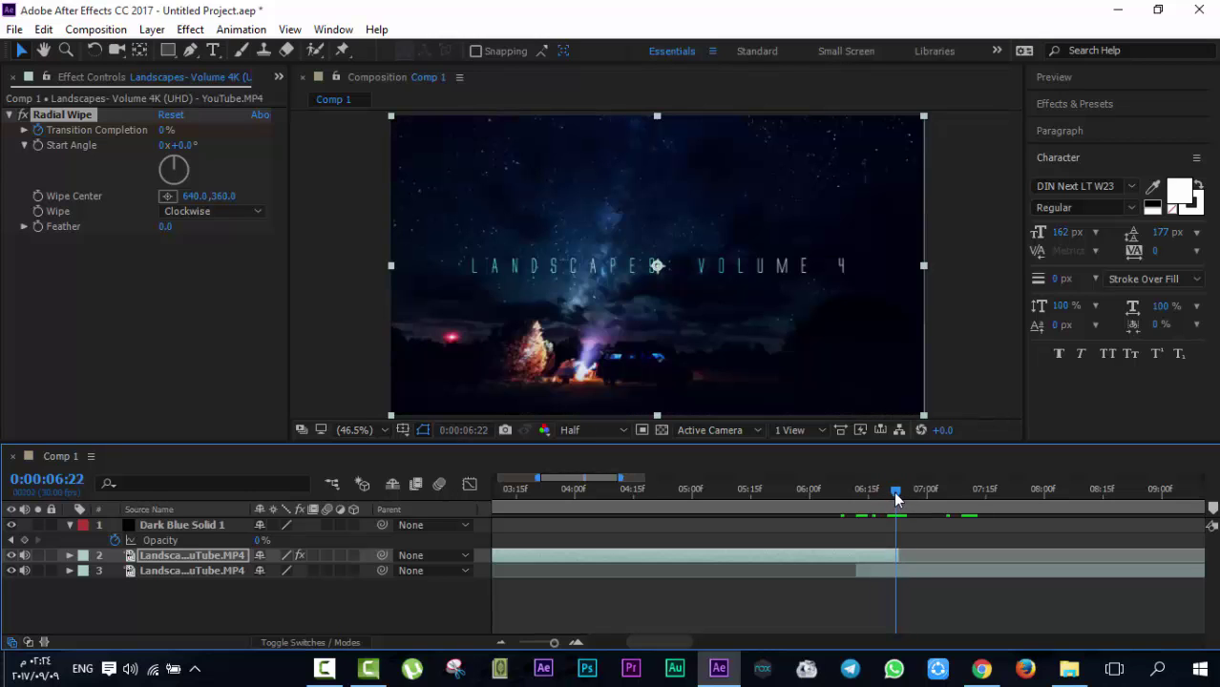
{"action": "left_click", "coordinate": [166, 130]}
{"action": "type", "text": "100"}
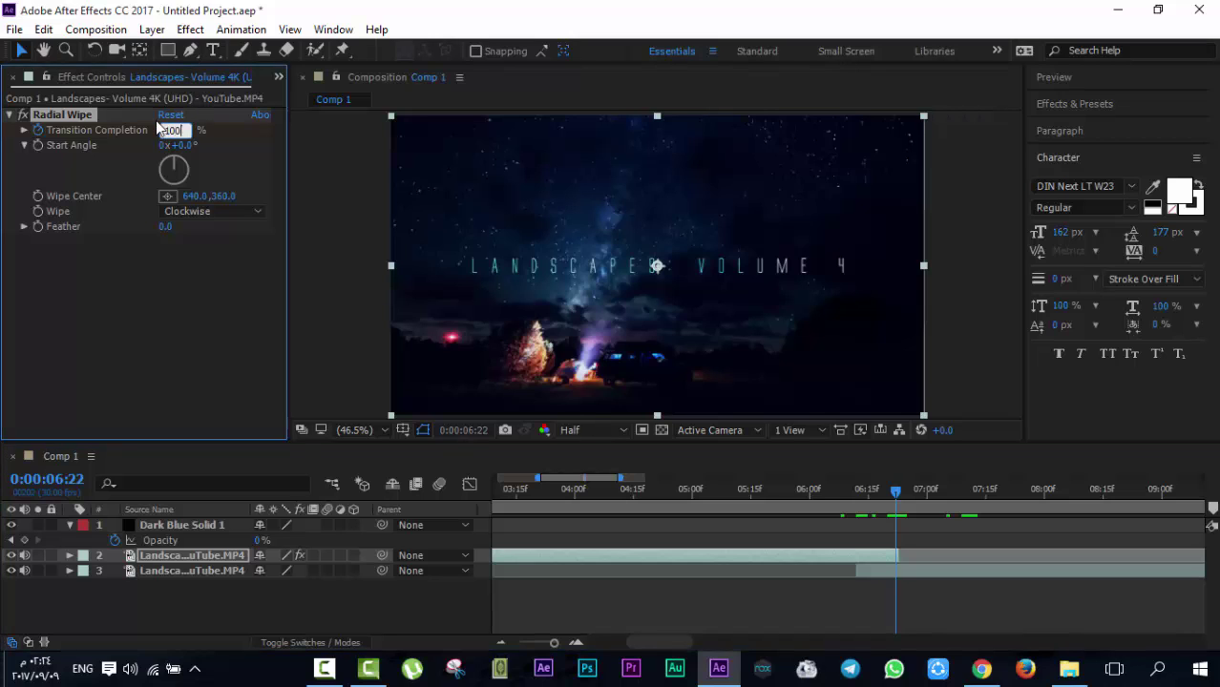
{"action": "key", "text": "Return"}
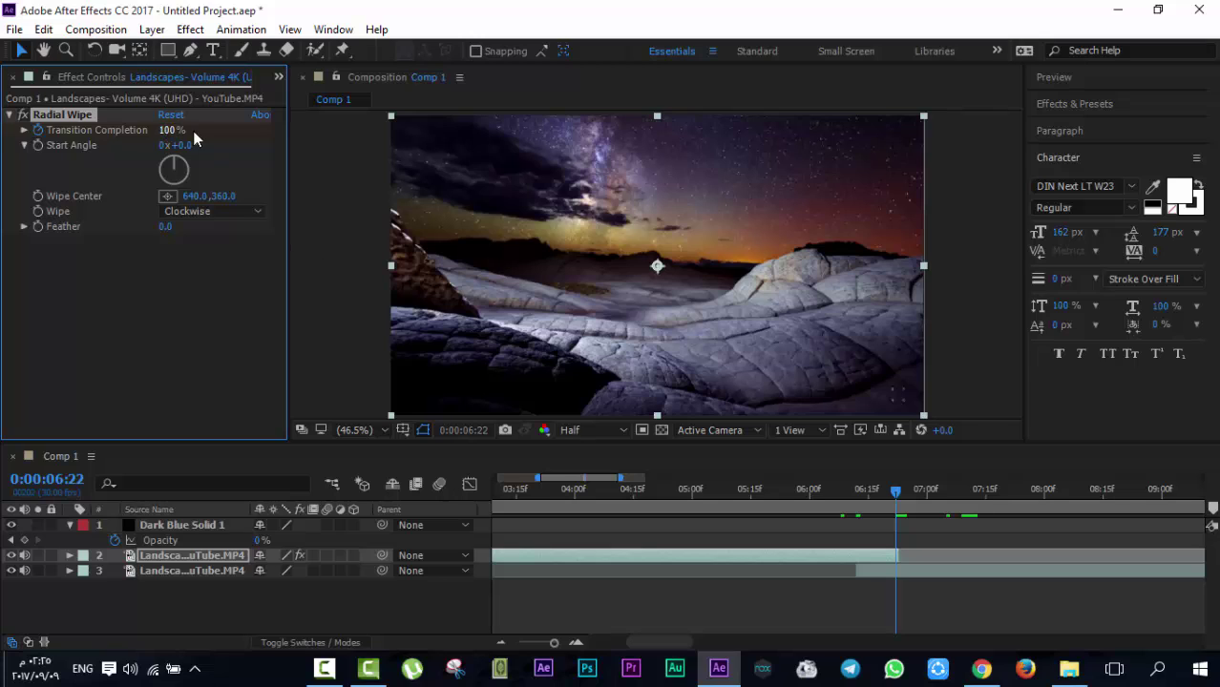
Try Transition Completion at 0% on the 0:00:06:22 keyframe, and restore it to 100%
{"action": "left_click", "coordinate": [168, 132]}
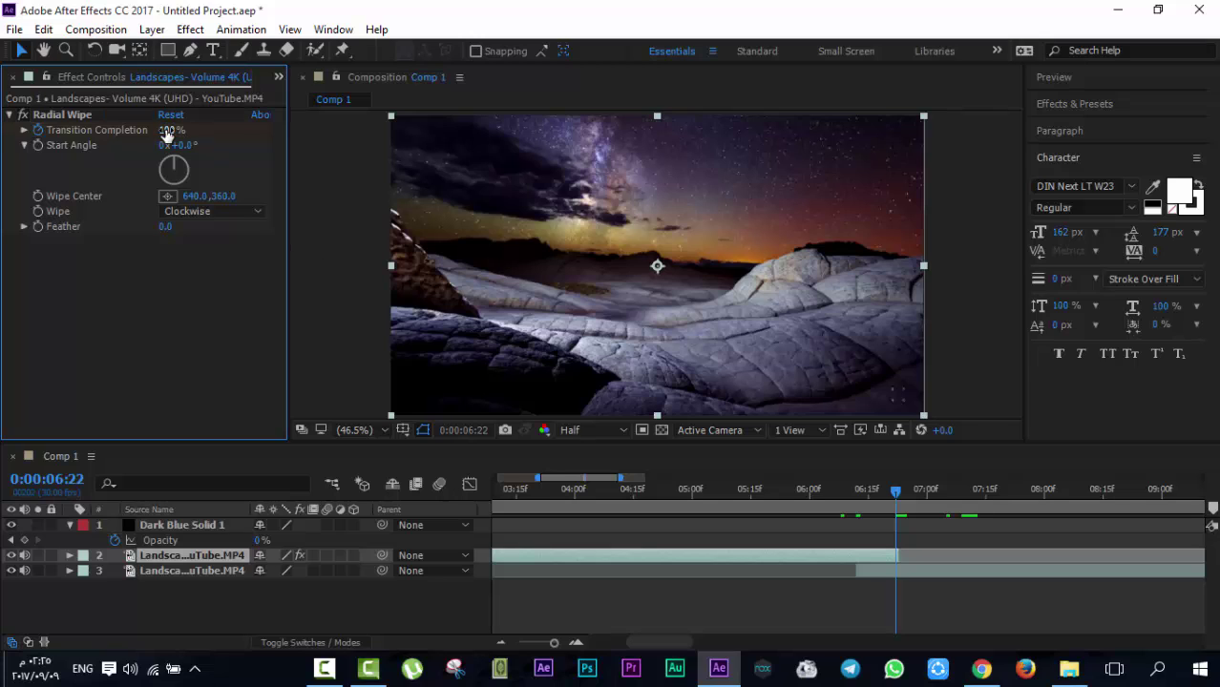
{"action": "left_click", "coordinate": [168, 132]}
{"action": "type", "text": "0"}
{"action": "key", "text": "Return"}
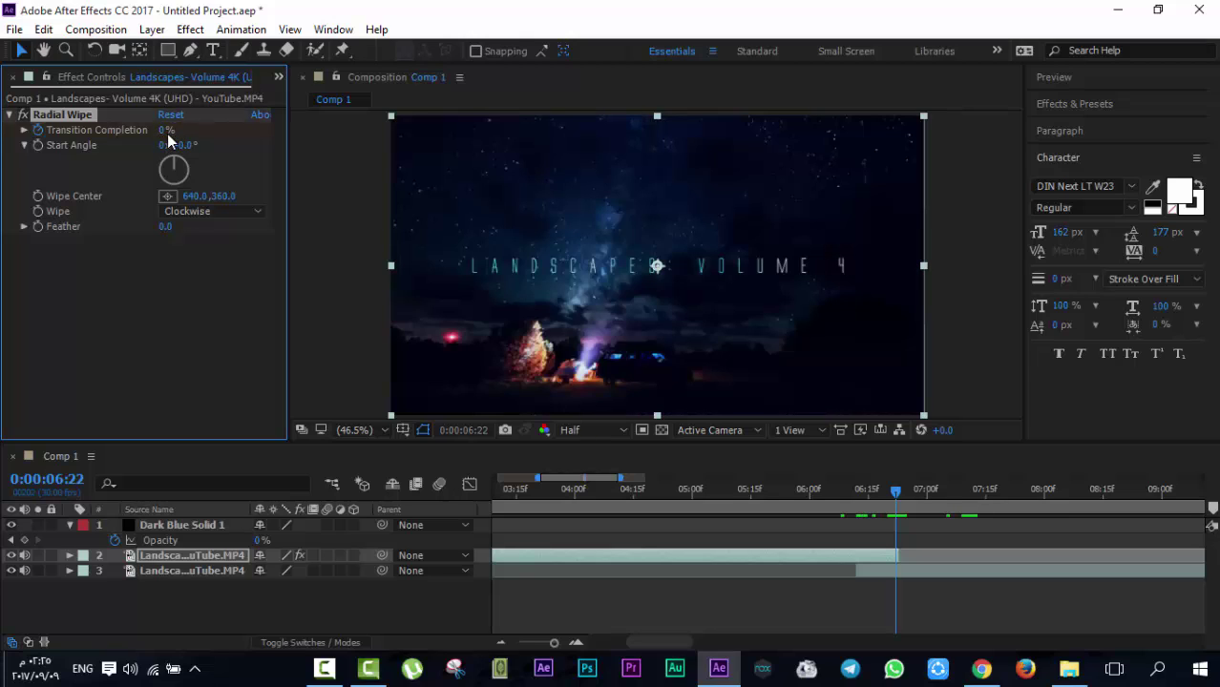
{"action": "left_click", "coordinate": [167, 132]}
{"action": "type", "text": "100"}
{"action": "key", "text": "Return"}
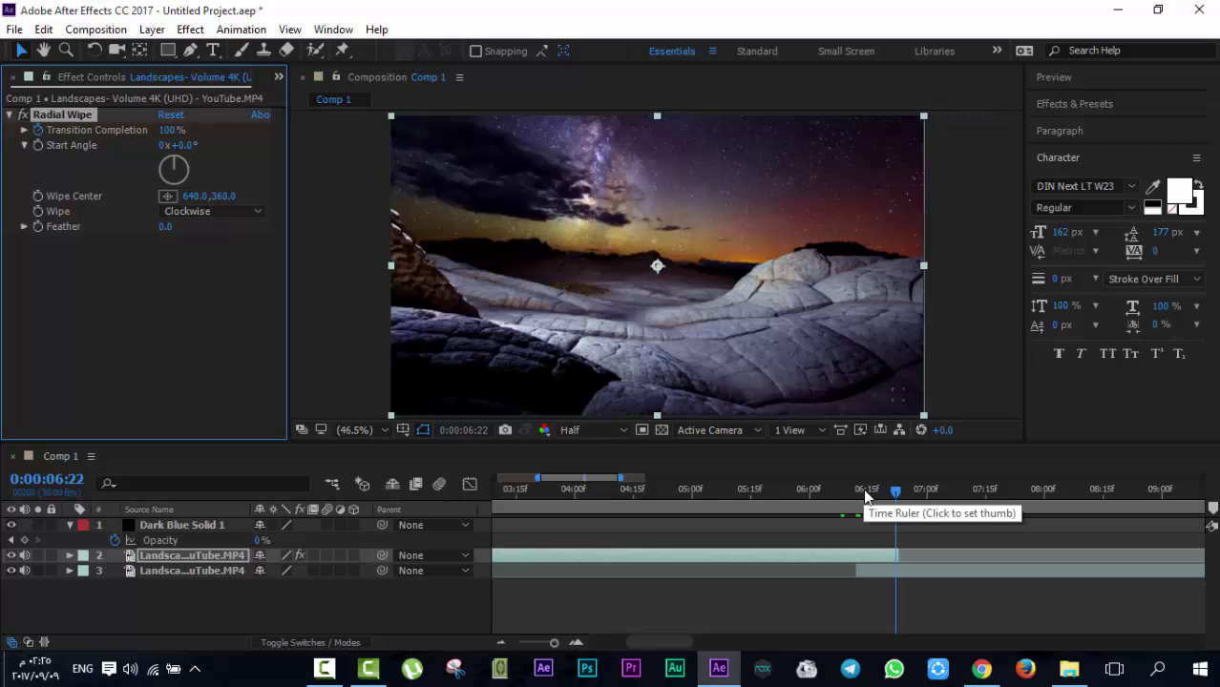
Preview the Radial Wipe transition by playing the composition from 0:00:06:06
{"action": "left_click_drag", "start_coordinate": [858, 492], "coordinate": [831, 489]}
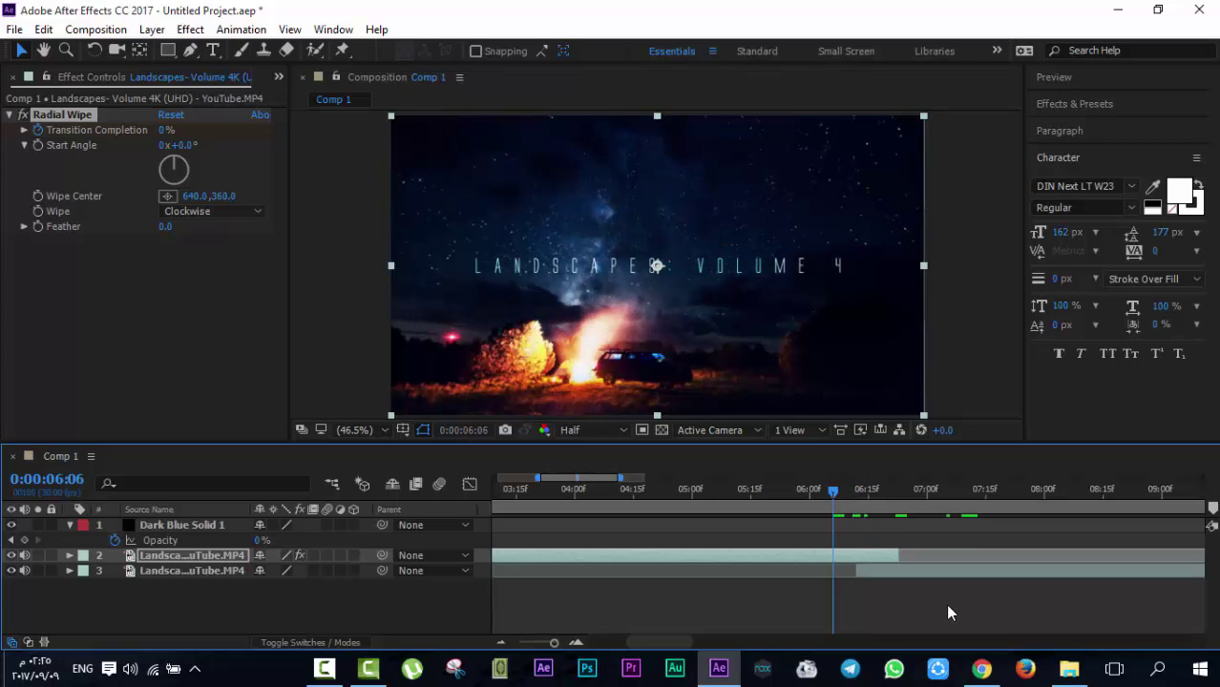
{"action": "key", "text": "space"}
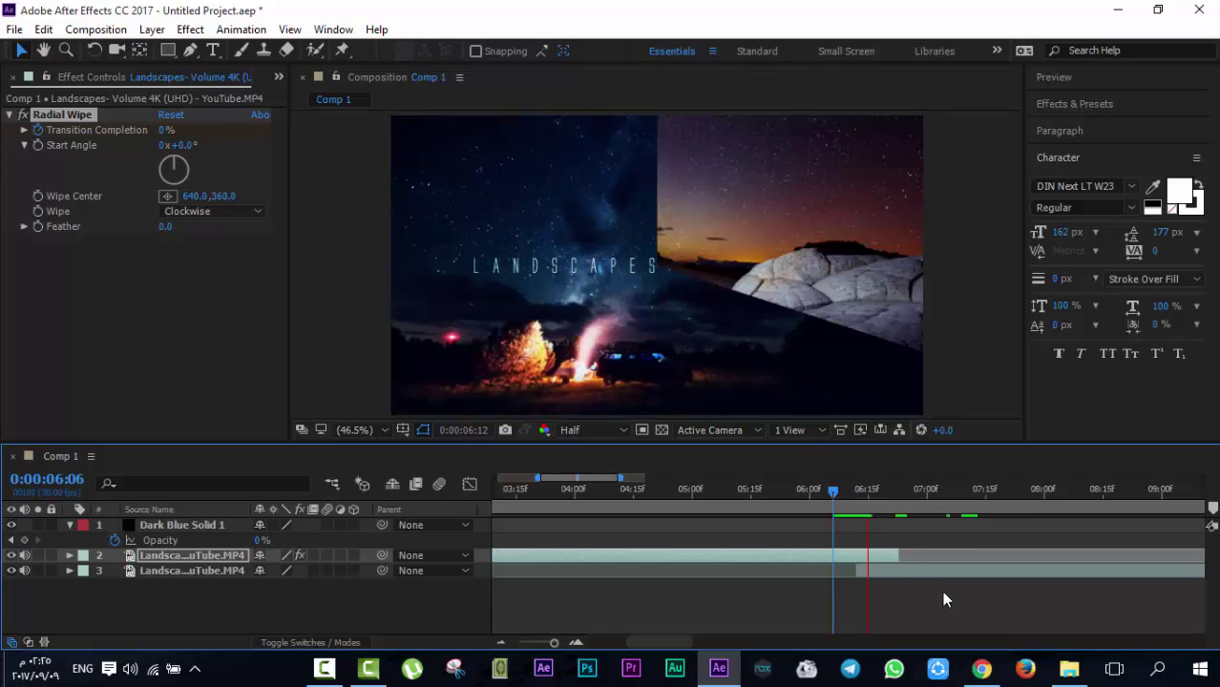
{"action": "key", "text": "space"}
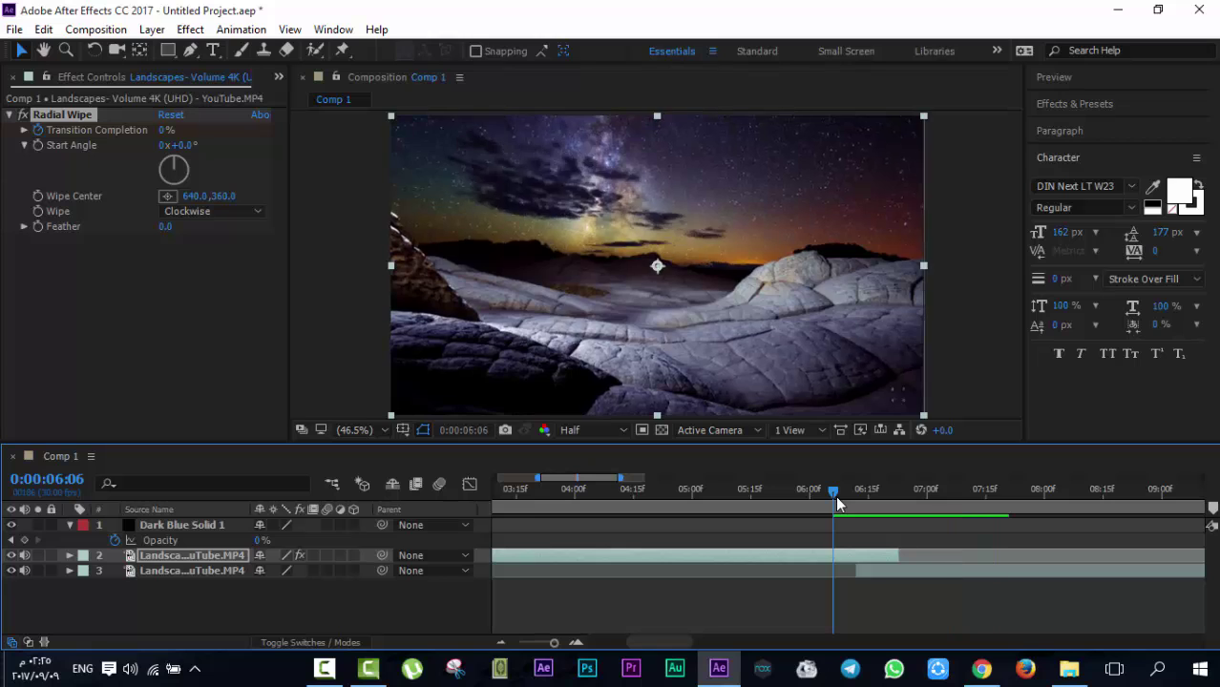
{"action": "key", "text": "space"}
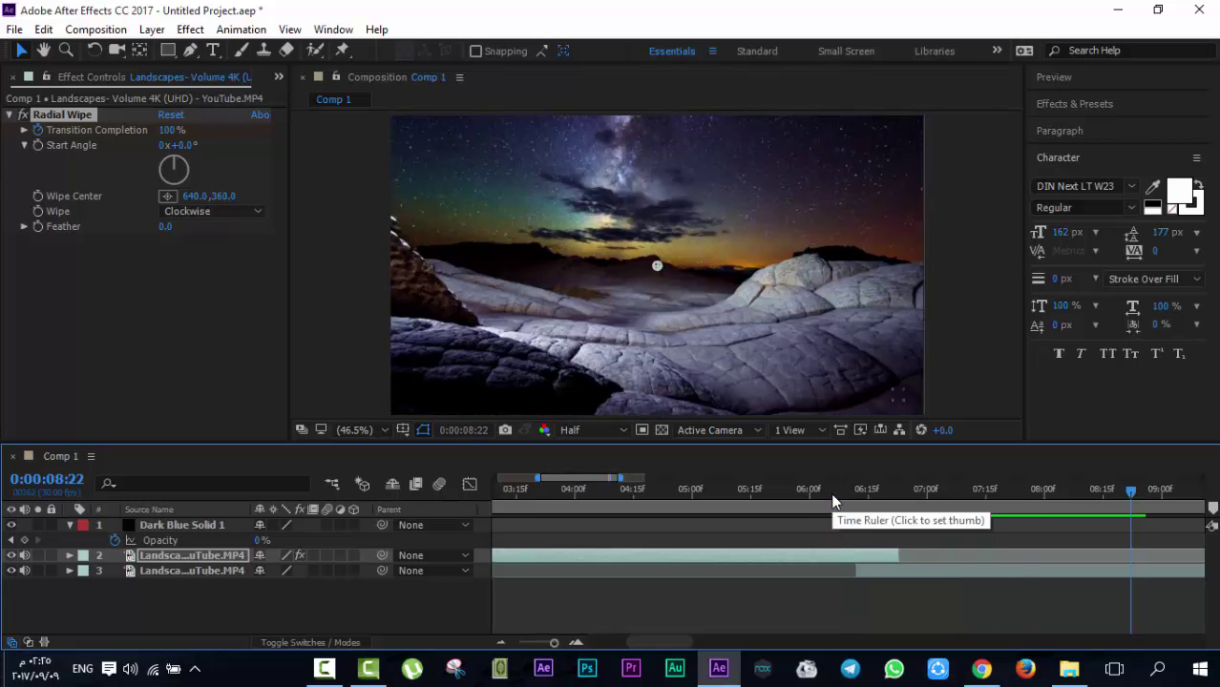
{"action": "left_click_drag", "start_coordinate": [830, 493], "coordinate": [849, 492]}
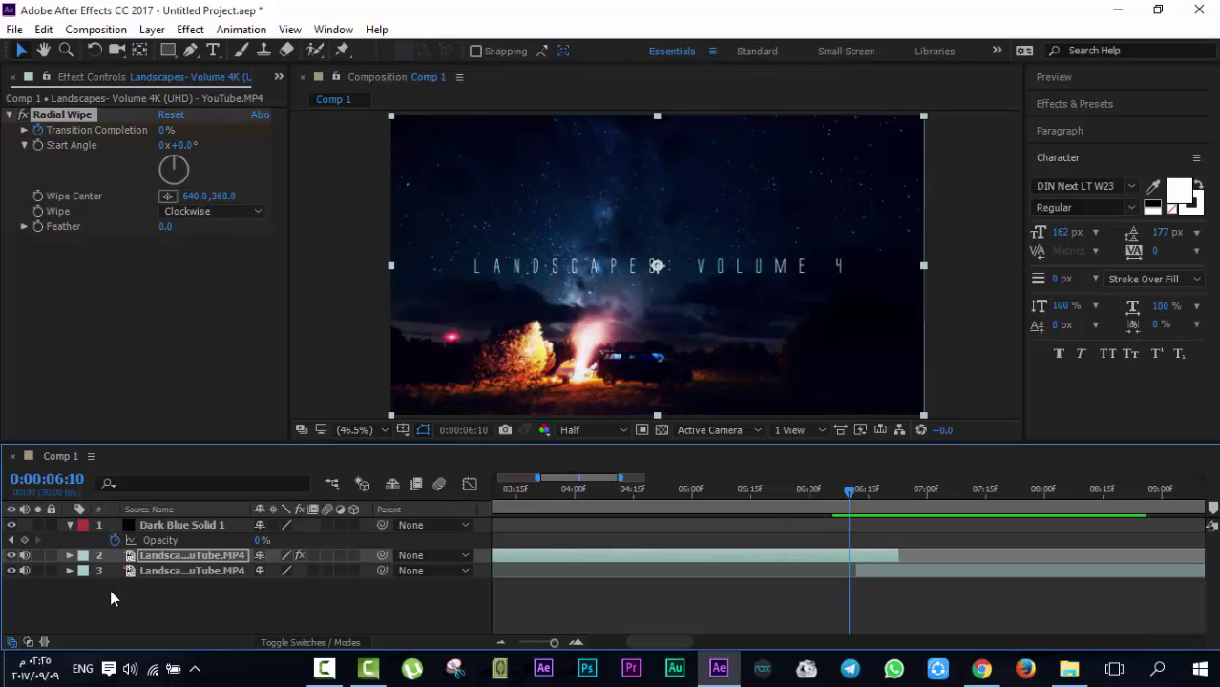
Reveal the title shot layer's Radial Wipe properties and Transition Completion keyframes in the timeline
{"action": "left_click", "coordinate": [128, 613]}
{"action": "left_click", "coordinate": [134, 564]}
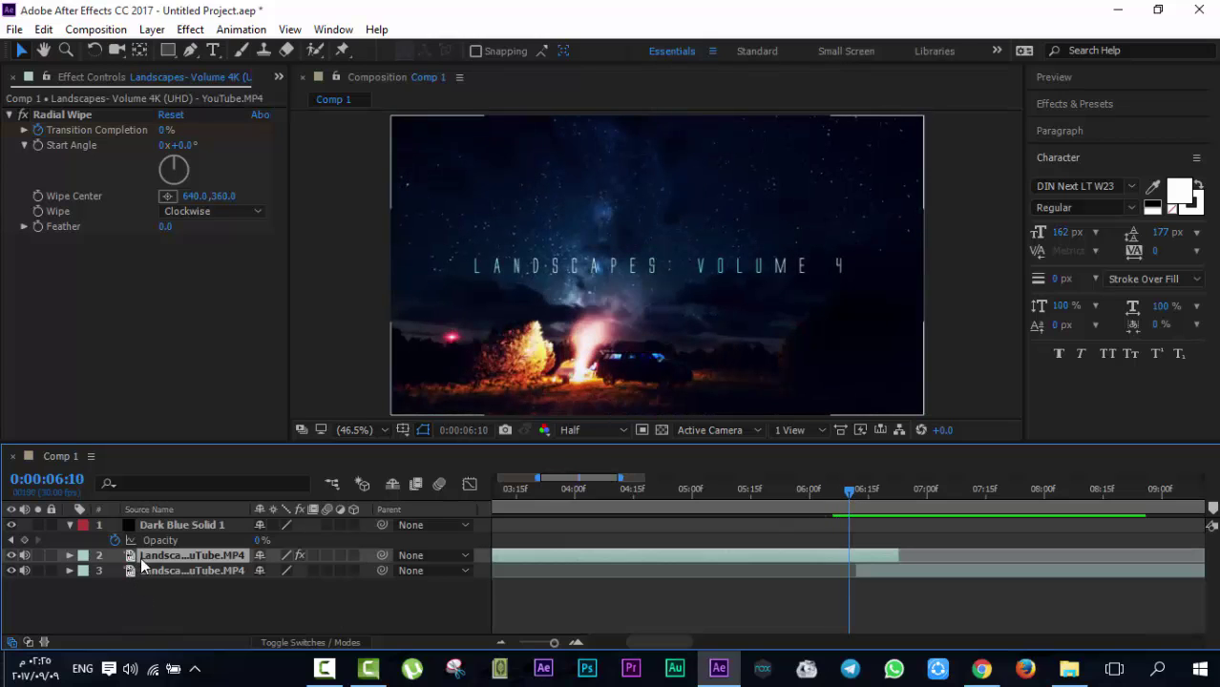
{"action": "left_click", "coordinate": [69, 556]}
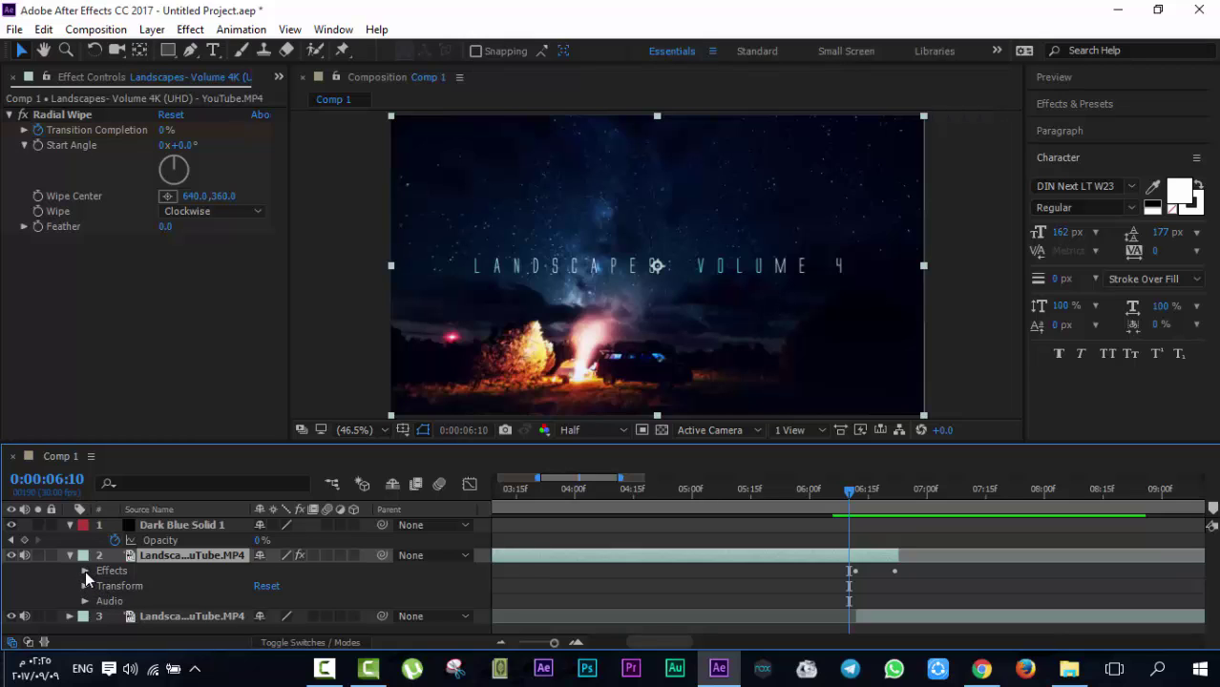
{"action": "left_click", "coordinate": [84, 570]}
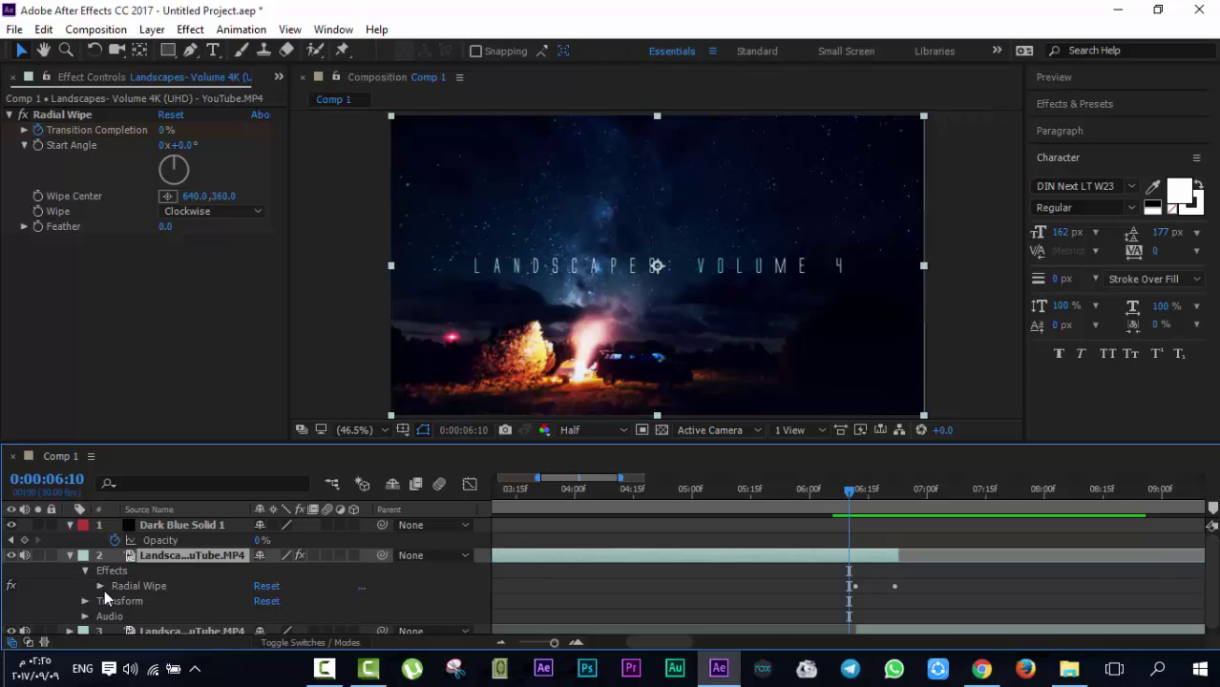
{"action": "left_click", "coordinate": [100, 586]}
{"action": "scroll", "coordinate": [210, 594], "scroll_direction": "down", "scroll_amount": 1}
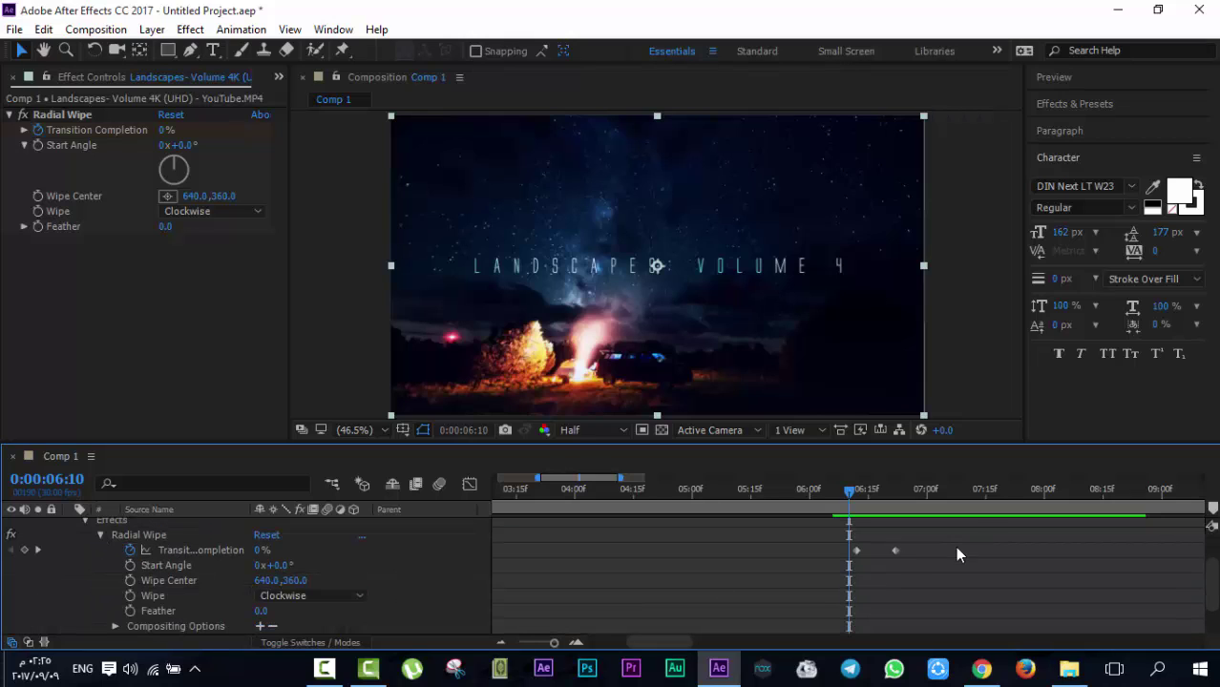
Try a later time for the second Transition Completion keyframe, and move it back to the end of the title clip
{"action": "left_click_drag", "start_coordinate": [928, 540], "coordinate": [817, 563]}
{"action": "left_click", "coordinate": [907, 554]}
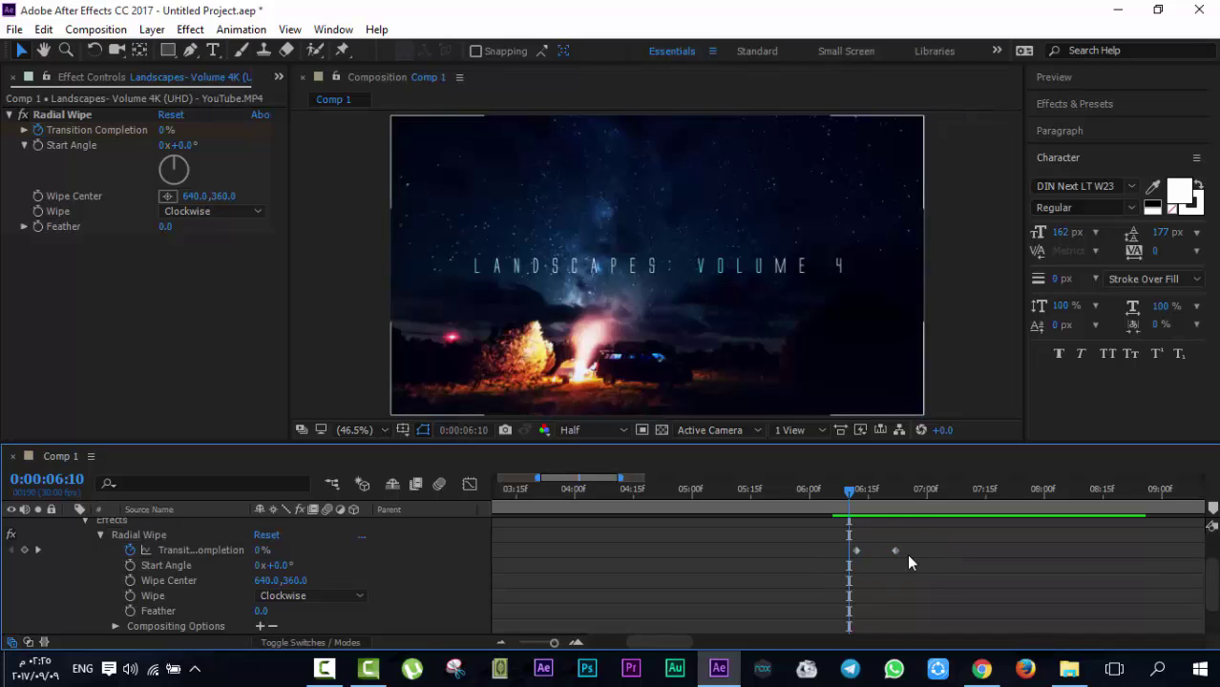
{"action": "left_click", "coordinate": [897, 550]}
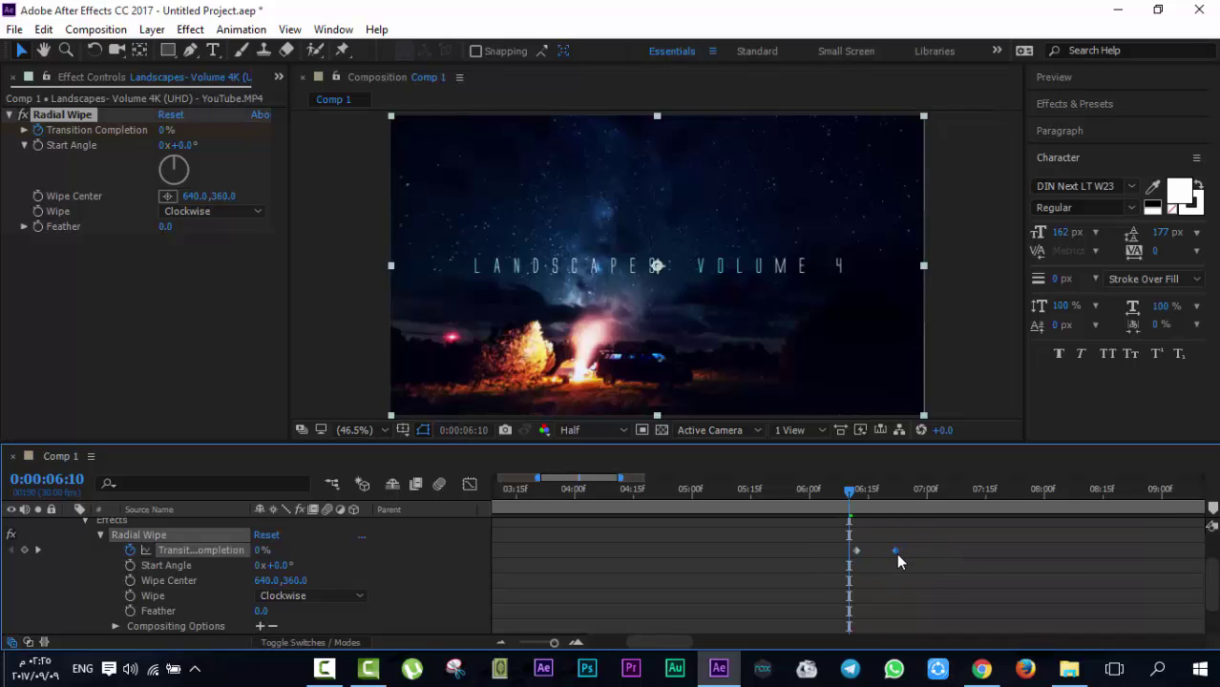
{"action": "left_click_drag", "start_coordinate": [900, 551], "coordinate": [913, 554]}
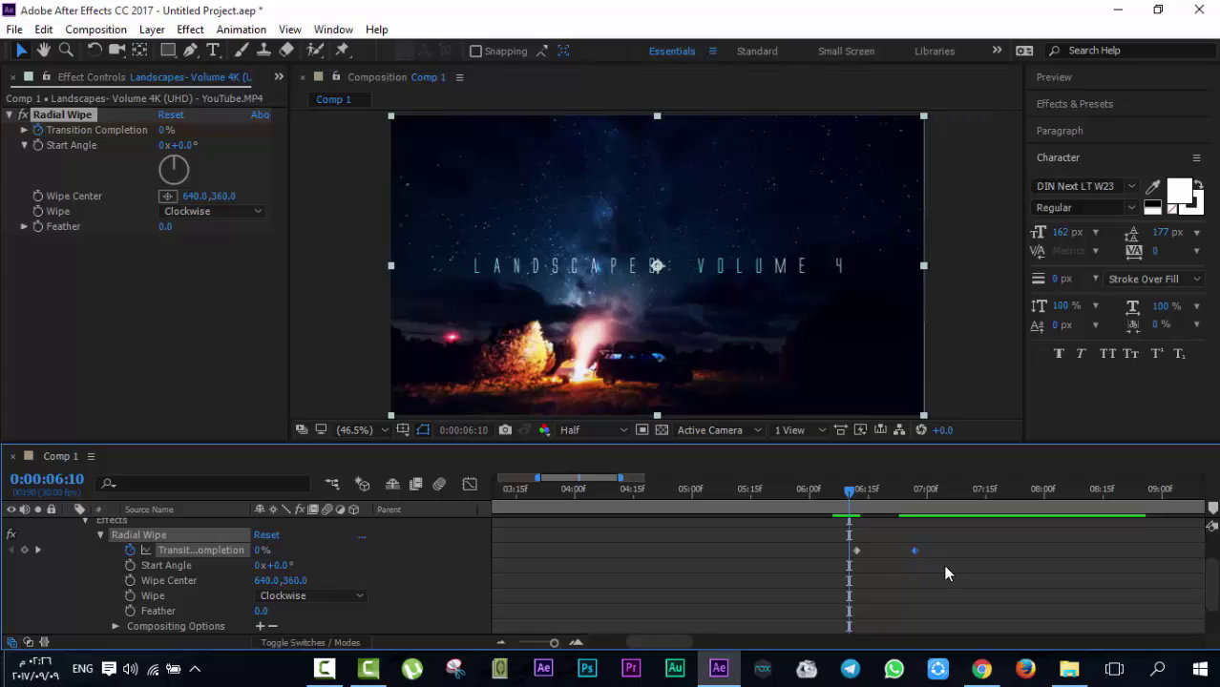
{"action": "left_click", "coordinate": [942, 564]}
{"action": "scroll", "coordinate": [672, 606], "scroll_direction": "up", "scroll_amount": 3}
{"action": "left_click_drag", "start_coordinate": [913, 602], "coordinate": [896, 602]}
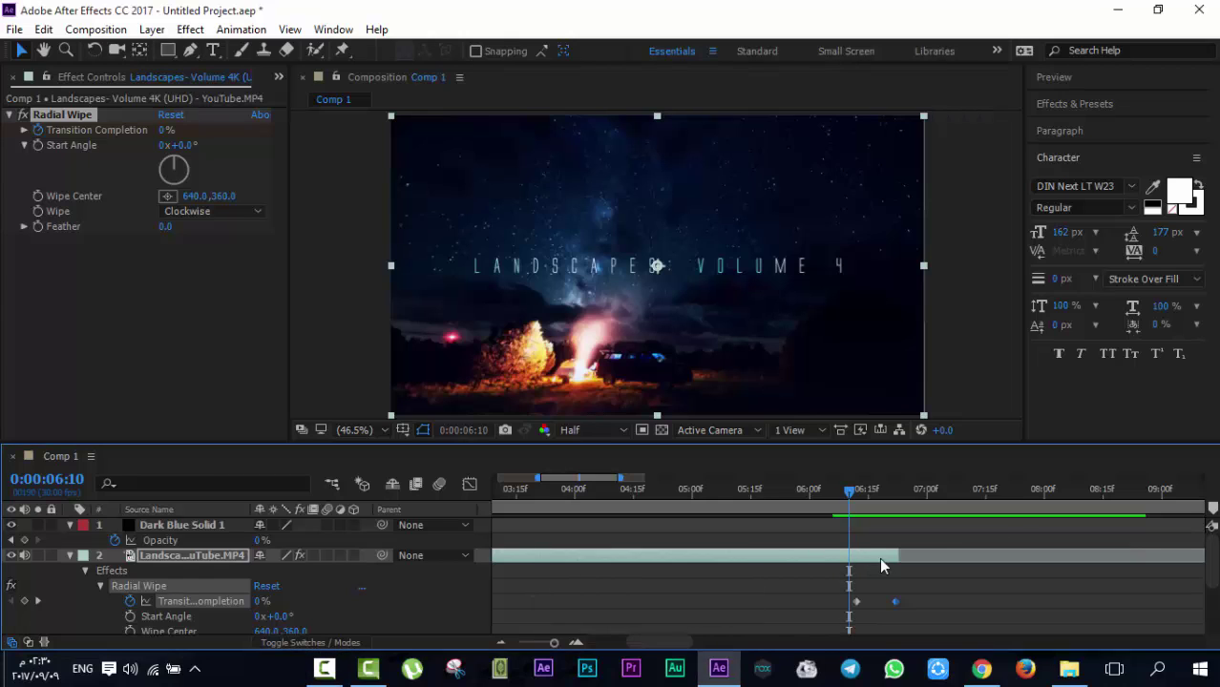
Collapse the title shot layer and split the second clip at 0:00:12:05, where the rocky landscape shot ends
{"action": "left_click_drag", "start_coordinate": [553, 644], "coordinate": [548, 645]}
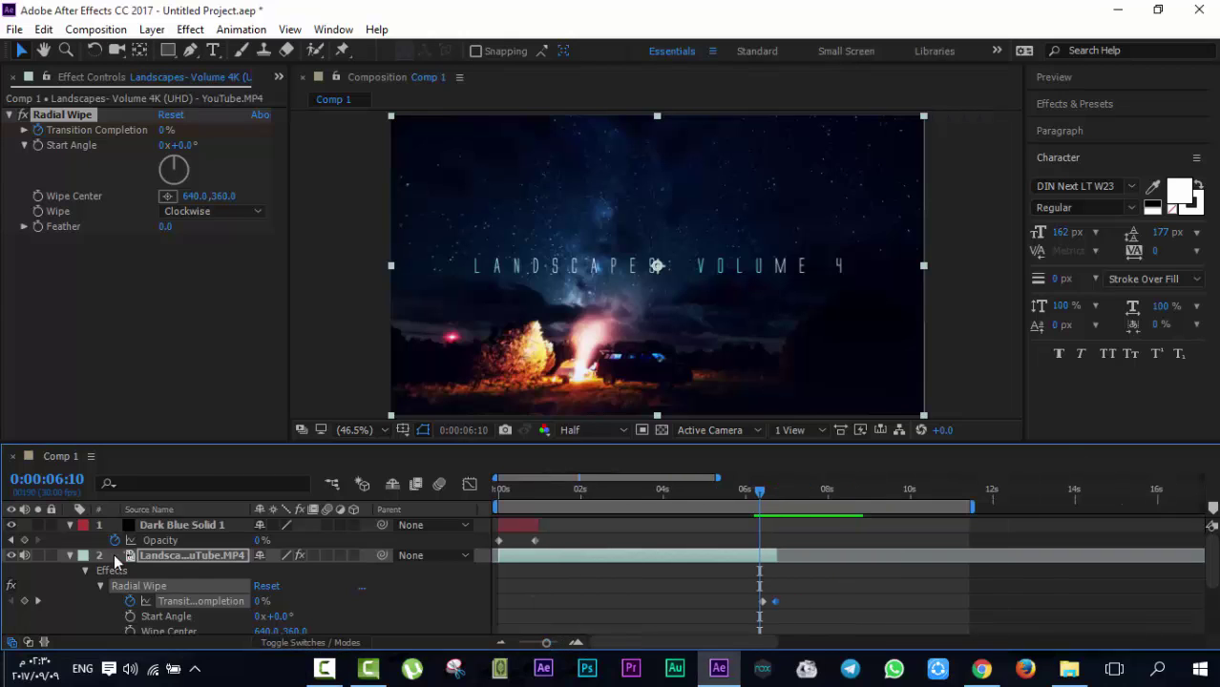
{"action": "left_click", "coordinate": [68, 555]}
{"action": "key", "text": "ctrl+d"}
{"action": "left_click", "coordinate": [764, 597]}
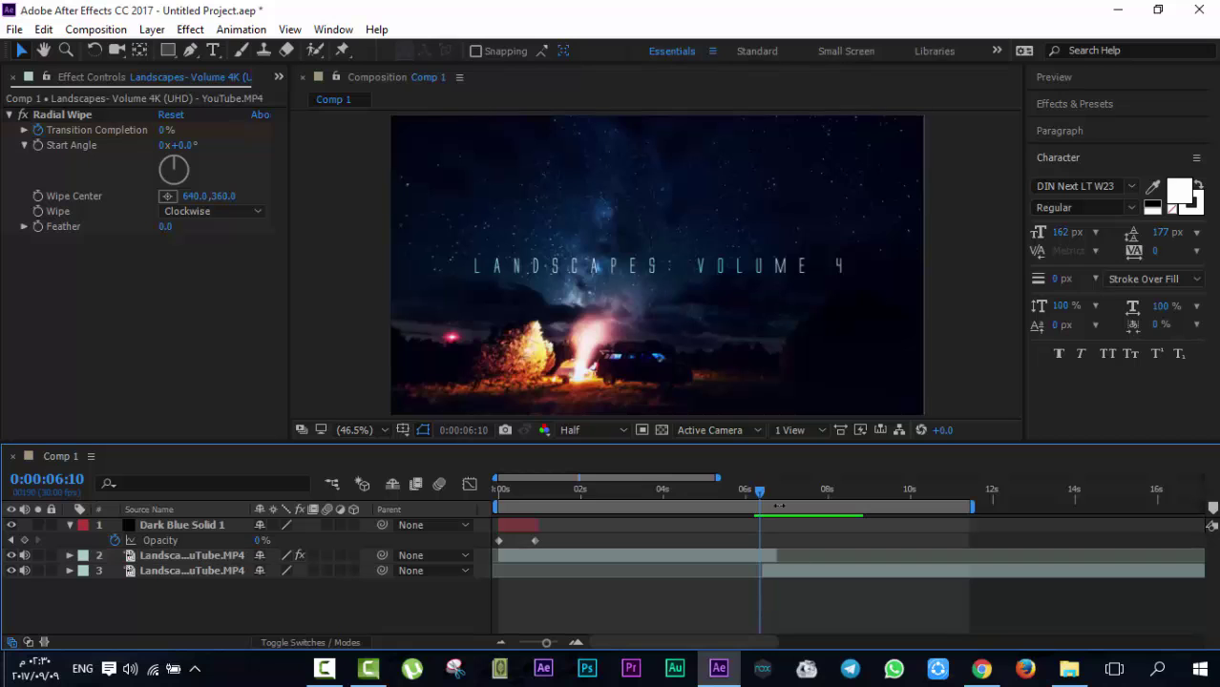
{"action": "left_click_drag", "start_coordinate": [761, 497], "coordinate": [998, 517]}
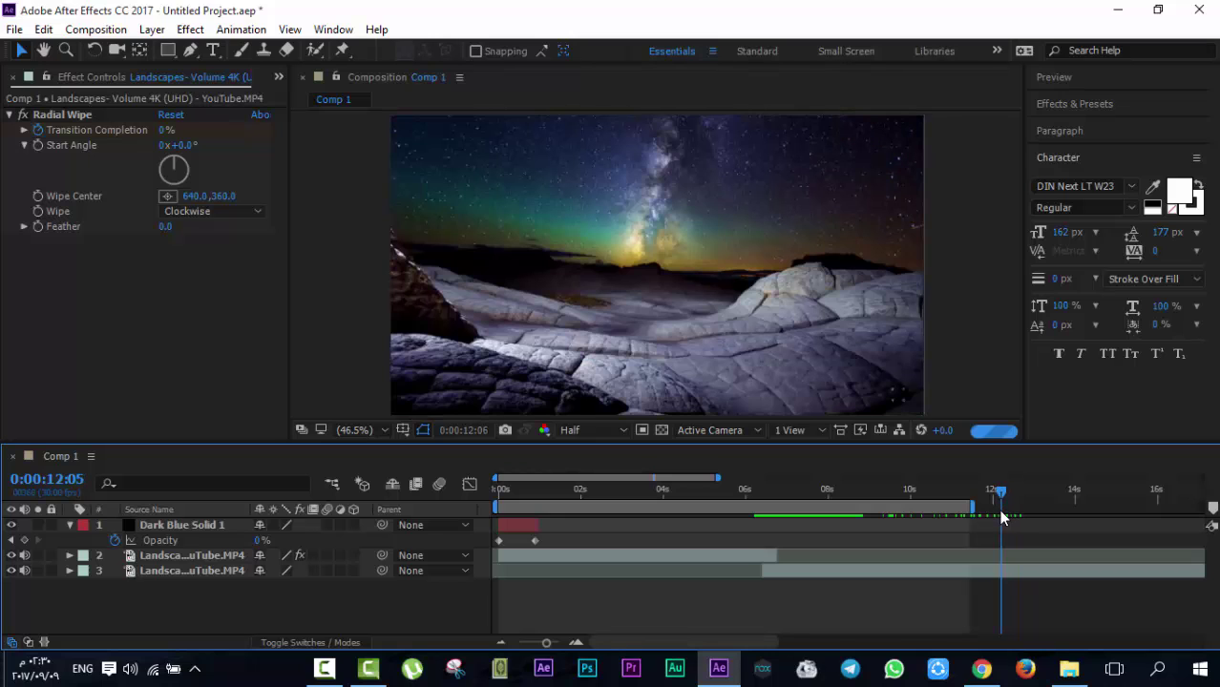
{"action": "left_click", "coordinate": [1060, 573]}
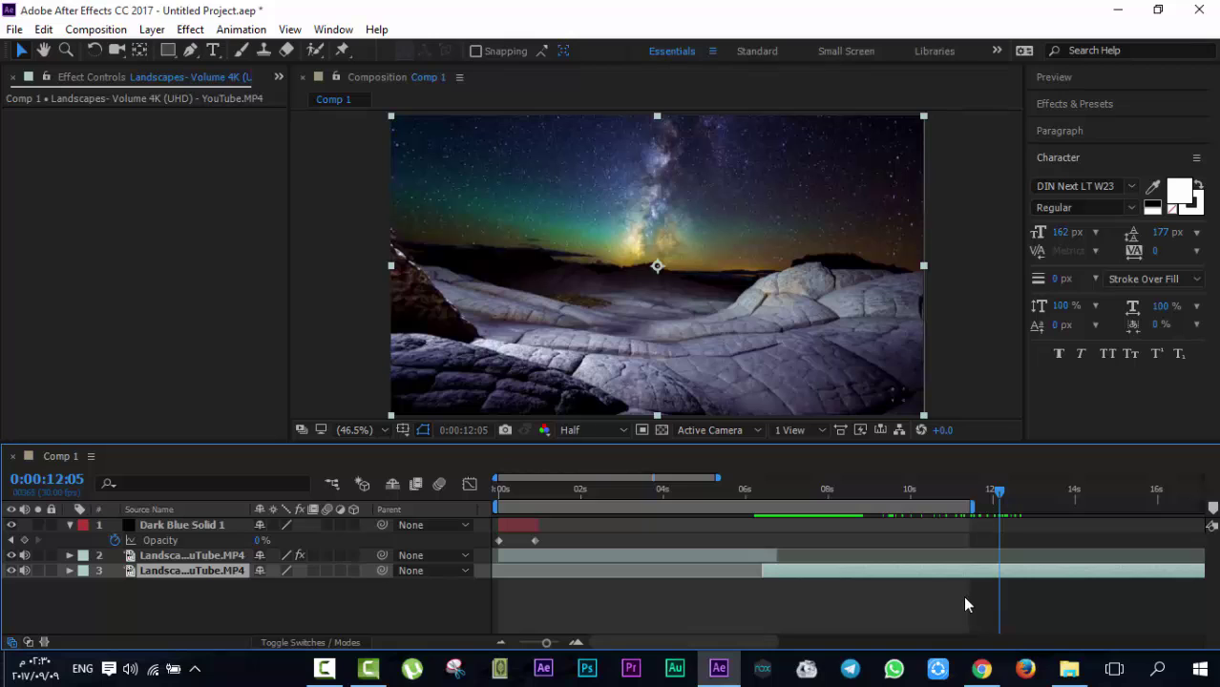
{"action": "key", "text": "ctrl+shift+d"}
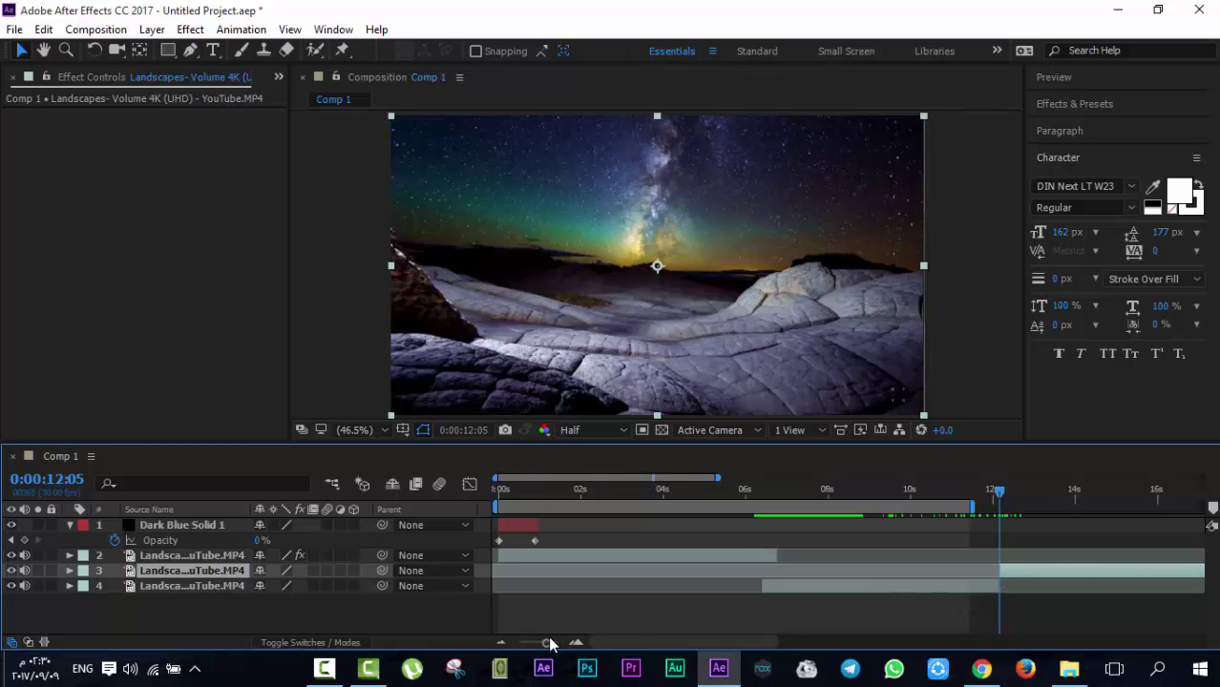
Shift the split-off third clip earlier to start at 0:00:11:26, overlapping the end of the rocky landscape clip
{"action": "left_click_drag", "start_coordinate": [547, 644], "coordinate": [552, 647]}
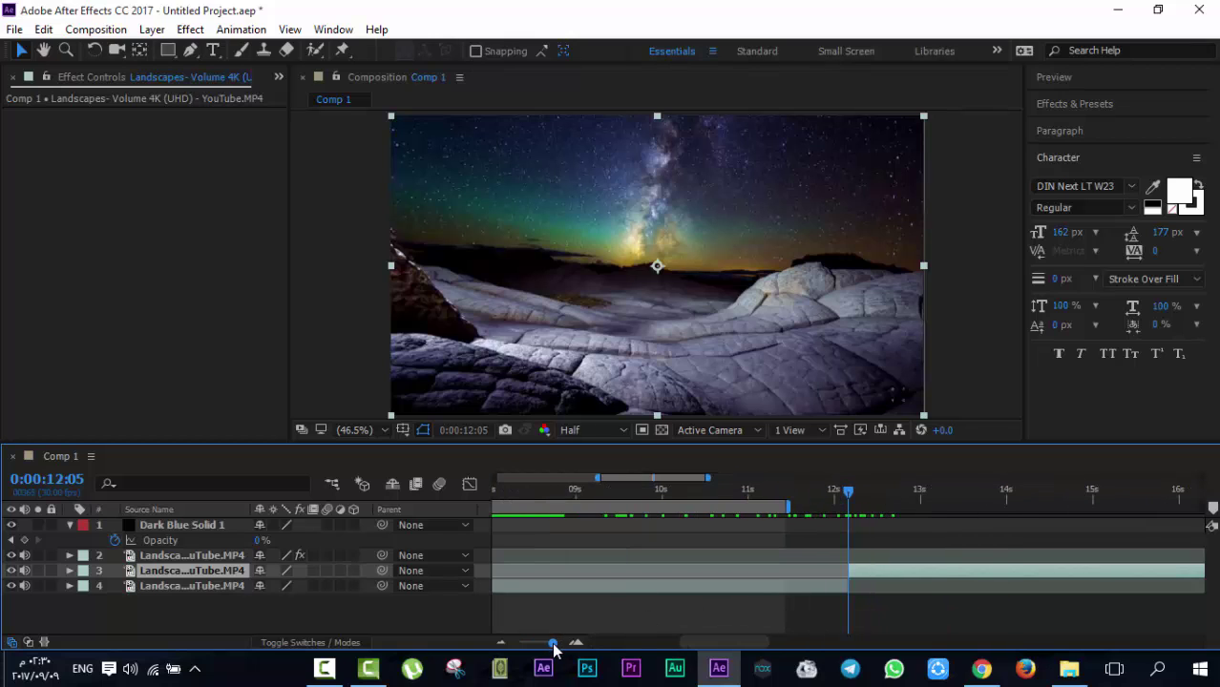
{"action": "left_click", "coordinate": [866, 493]}
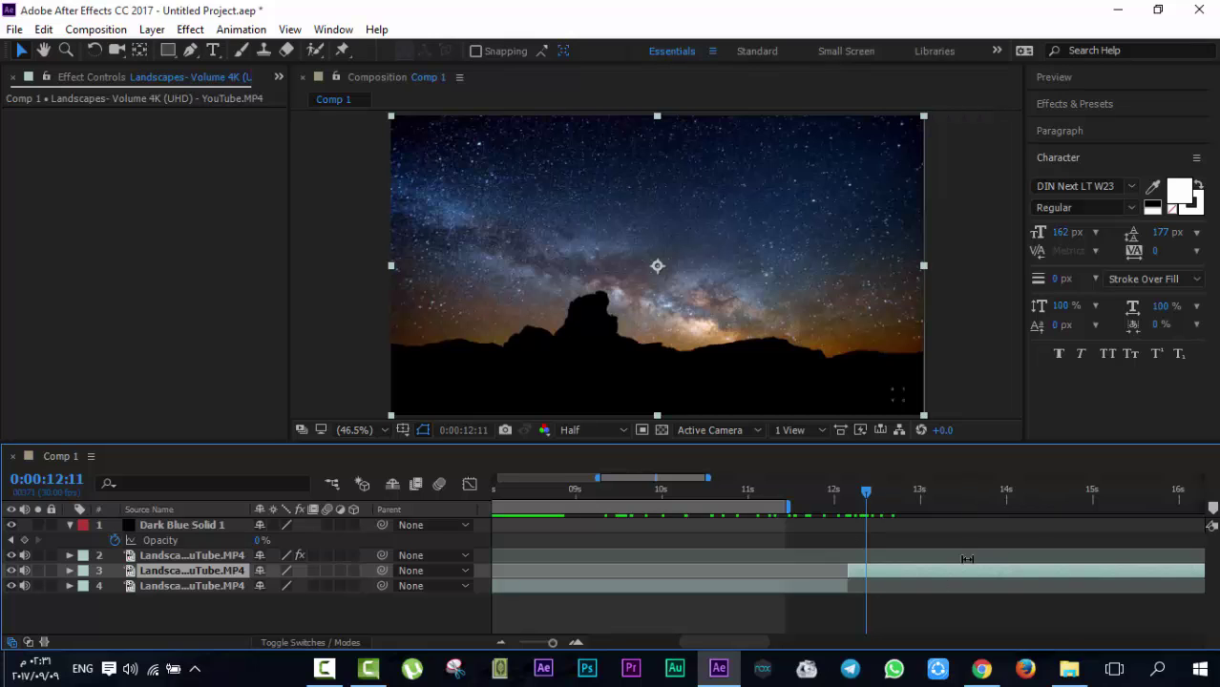
{"action": "left_click", "coordinate": [843, 502]}
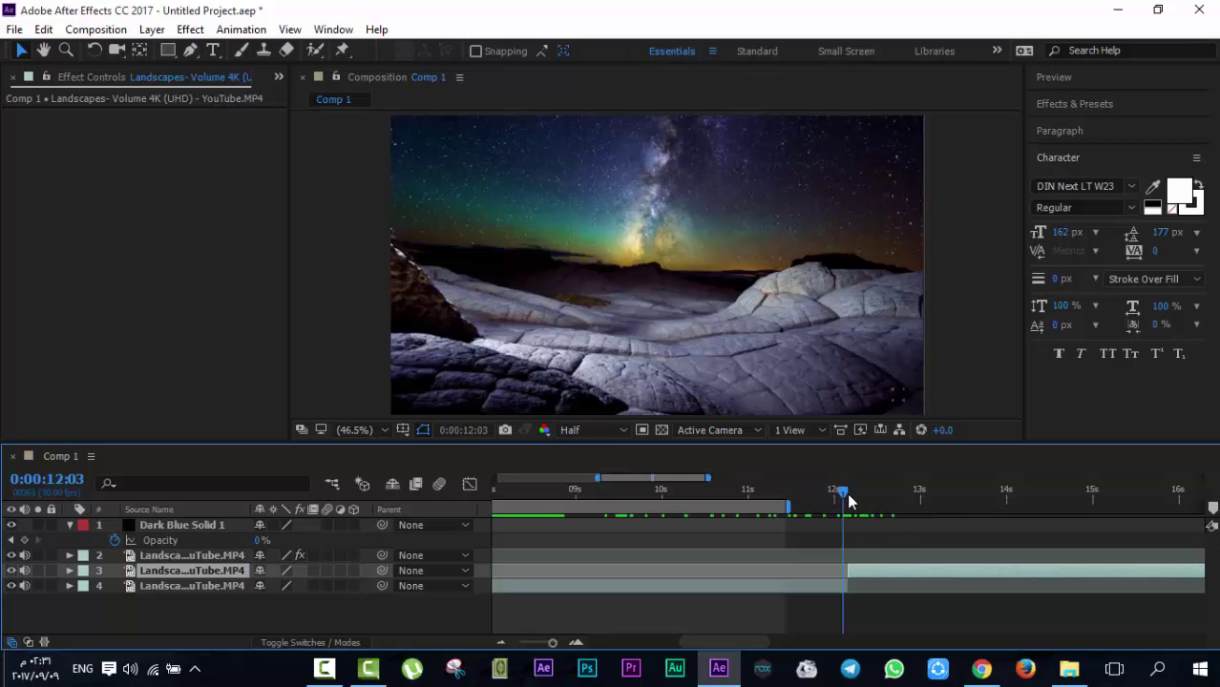
{"action": "left_click_drag", "start_coordinate": [847, 493], "coordinate": [868, 491]}
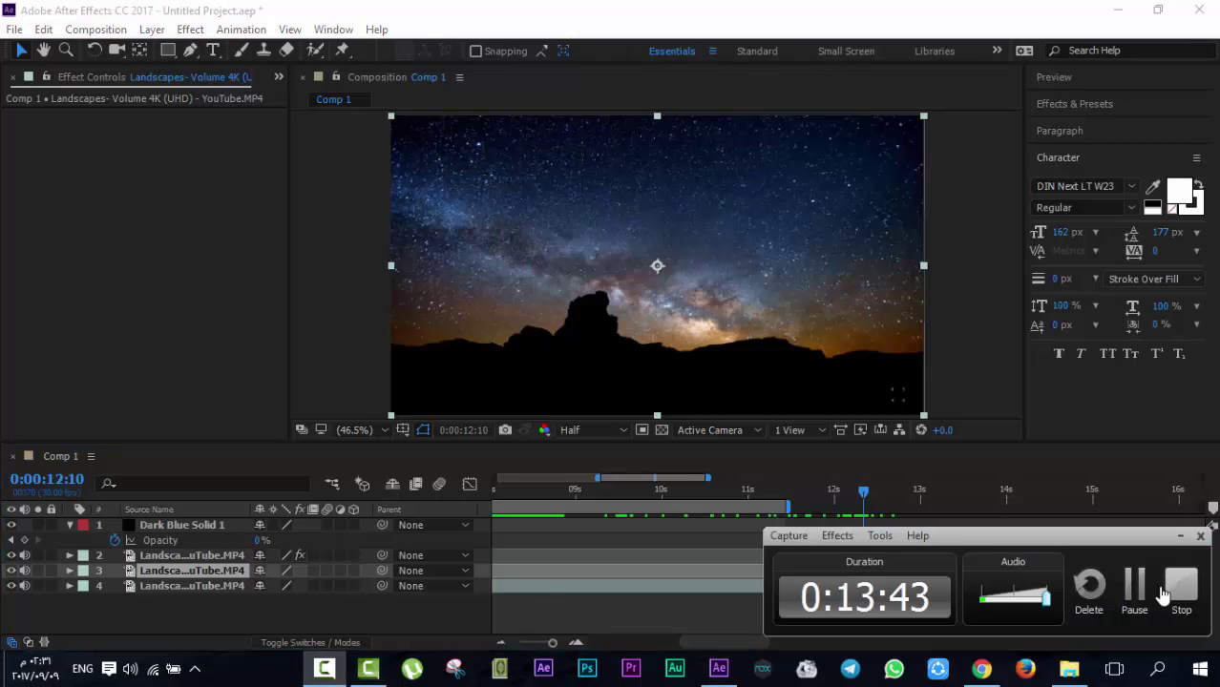
{"action": "left_click", "coordinate": [1134, 582]}
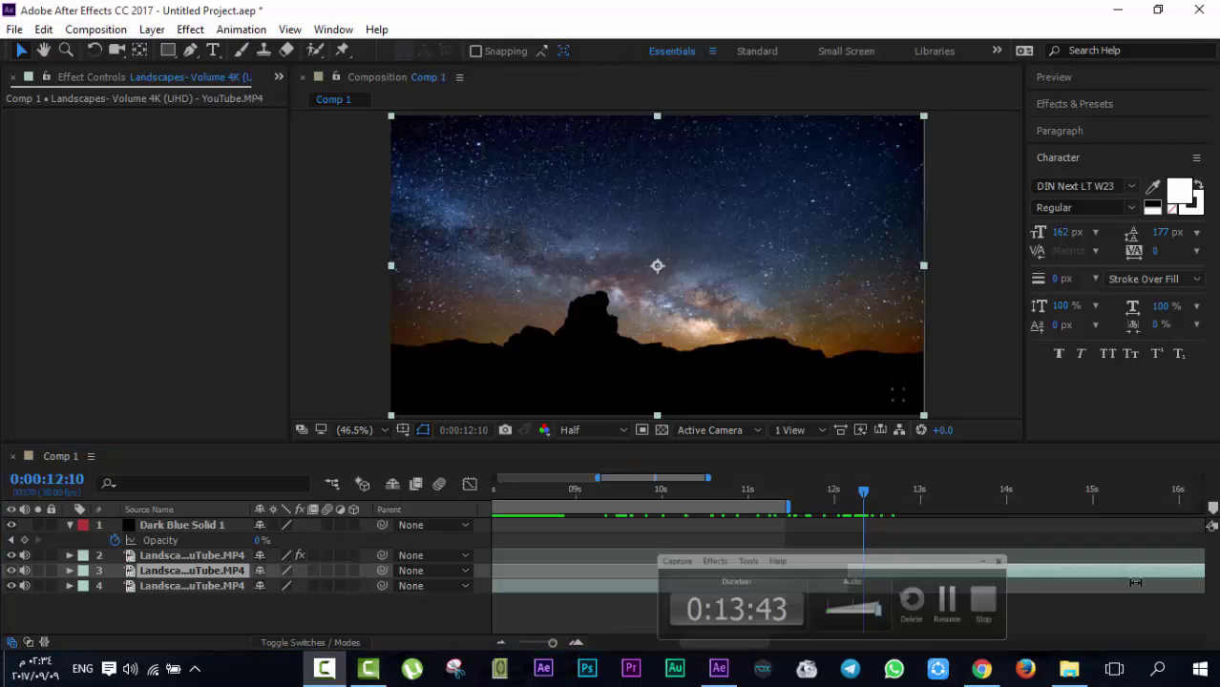
{"action": "left_click", "coordinate": [859, 493]}
{"action": "left_click", "coordinate": [863, 493]}
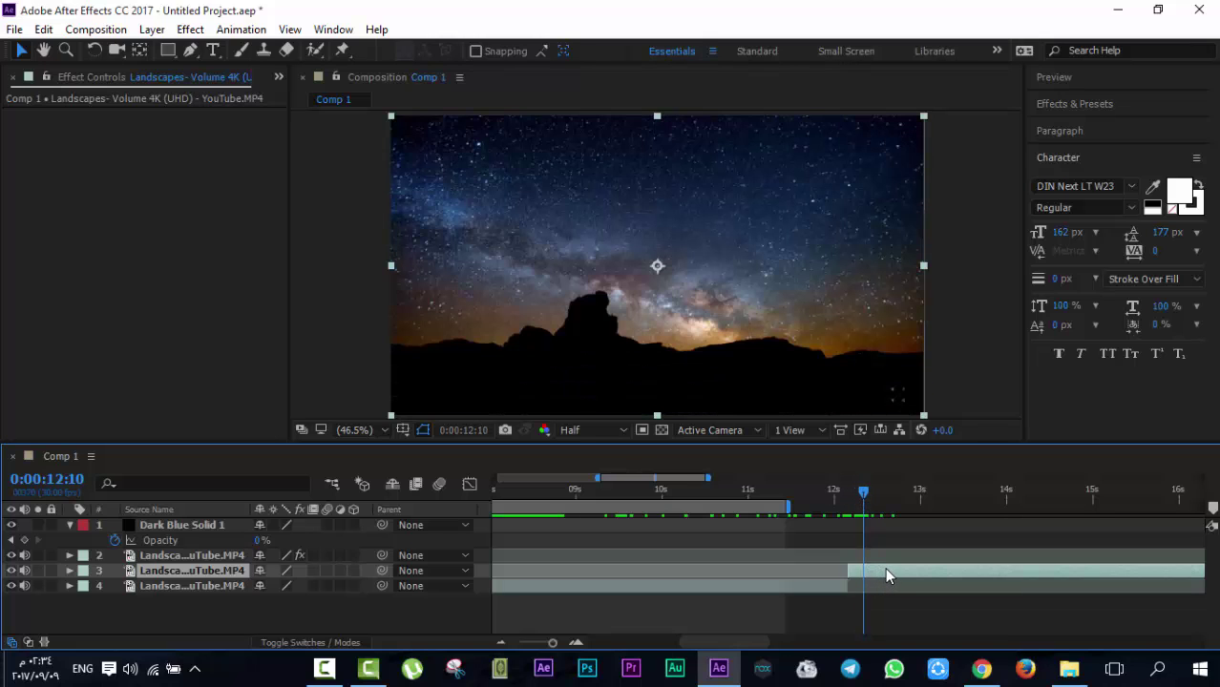
{"action": "left_click_drag", "start_coordinate": [881, 568], "coordinate": [858, 567]}
{"action": "left_click", "coordinate": [823, 502]}
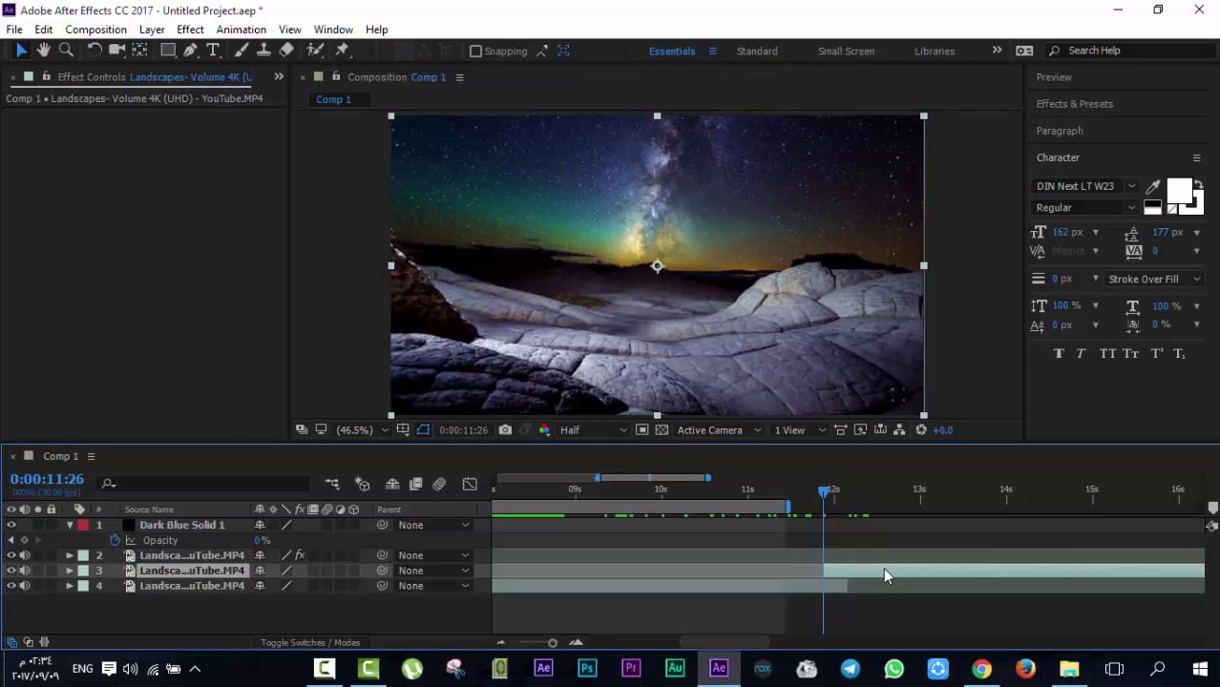
Add an Opacity keyframe of 0% to the third clip at its start, 0:00:11:26
{"action": "key", "text": "t"}
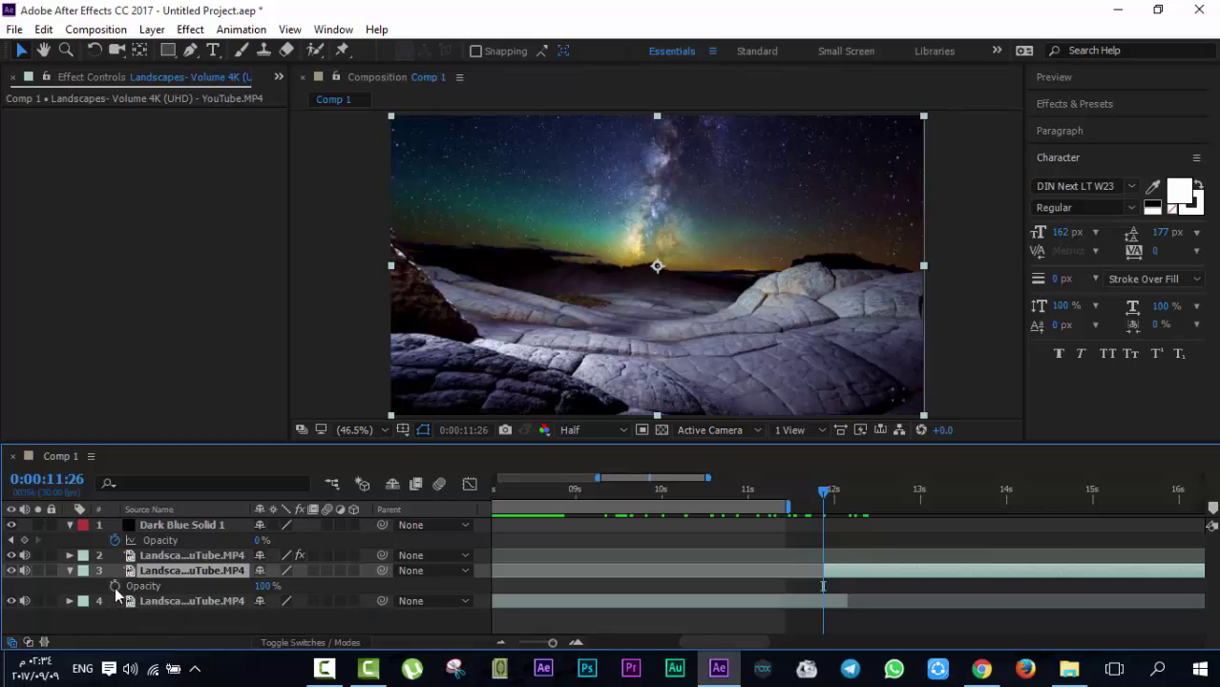
{"action": "left_click", "coordinate": [116, 593]}
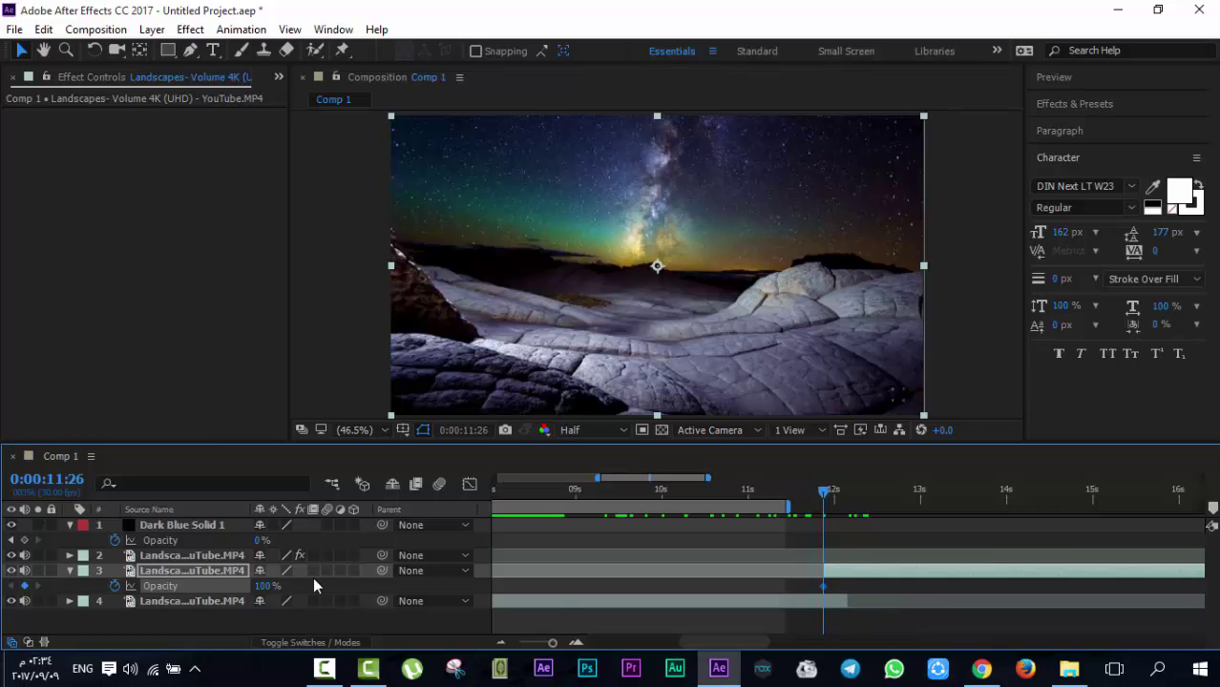
{"action": "left_click", "coordinate": [265, 586]}
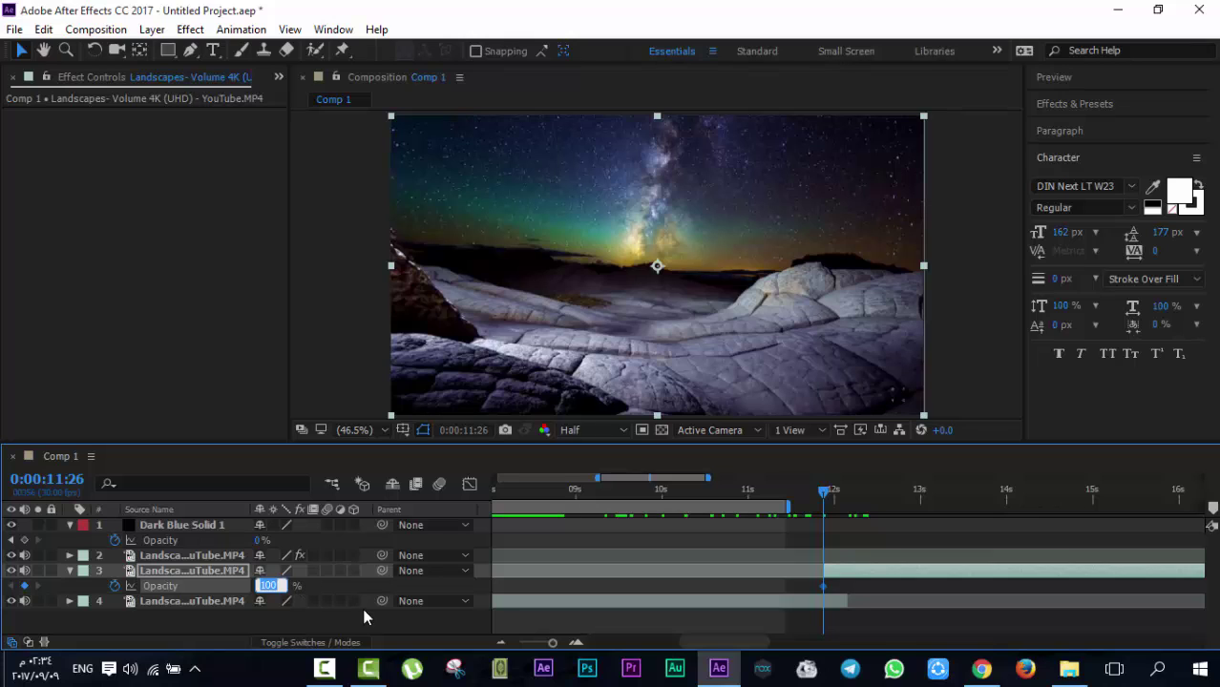
{"action": "type", "text": "0"}
{"action": "key", "text": "Return"}
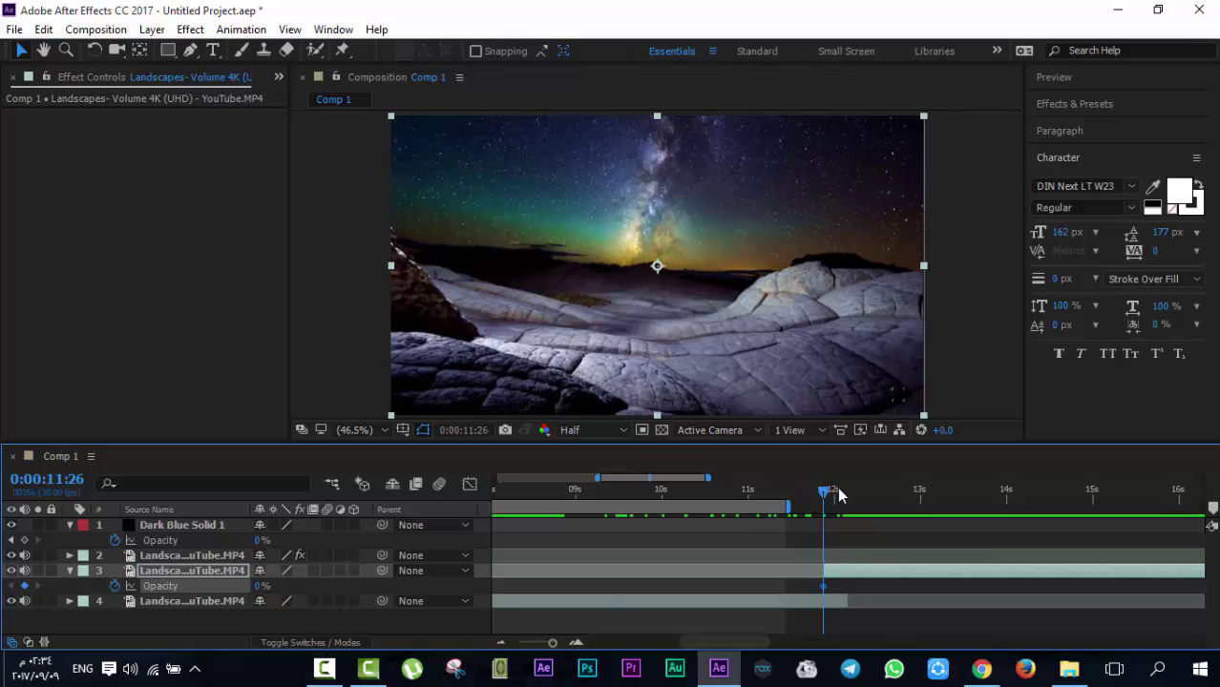
Add a second Opacity keyframe of 100% to the third clip at 0:00:12:04, where the rocky landscape clip ends
{"action": "left_click_drag", "start_coordinate": [828, 496], "coordinate": [846, 497]}
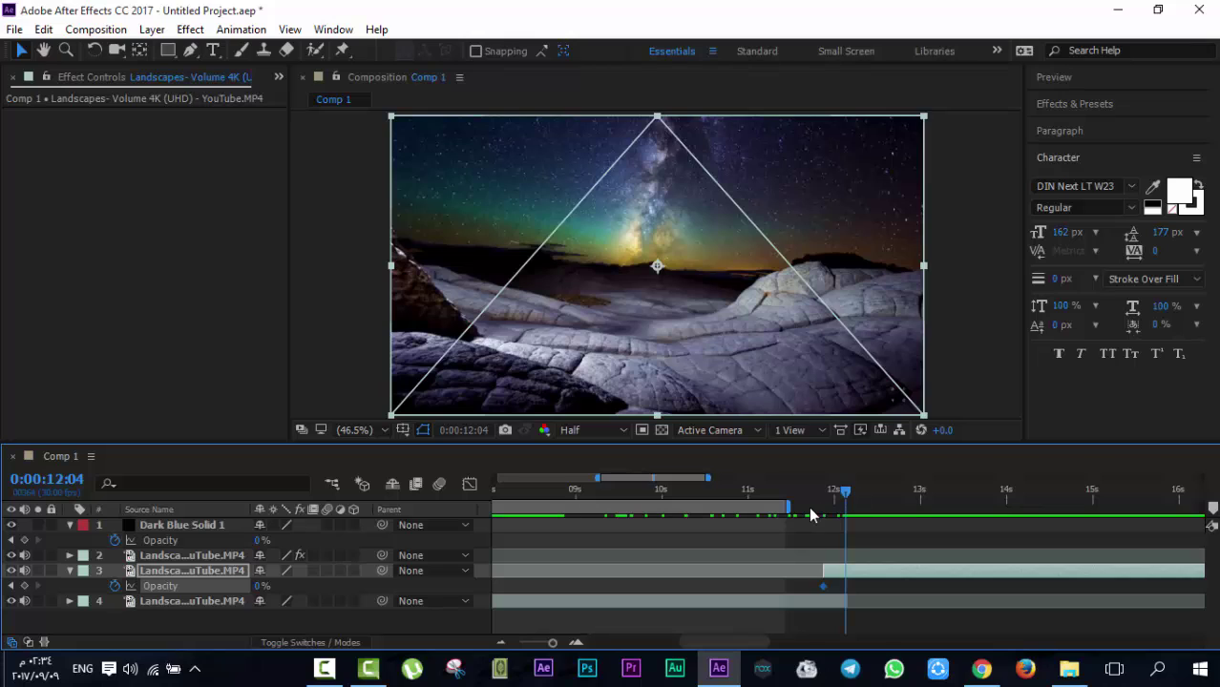
{"action": "left_click", "coordinate": [261, 586]}
{"action": "type", "text": "1"}
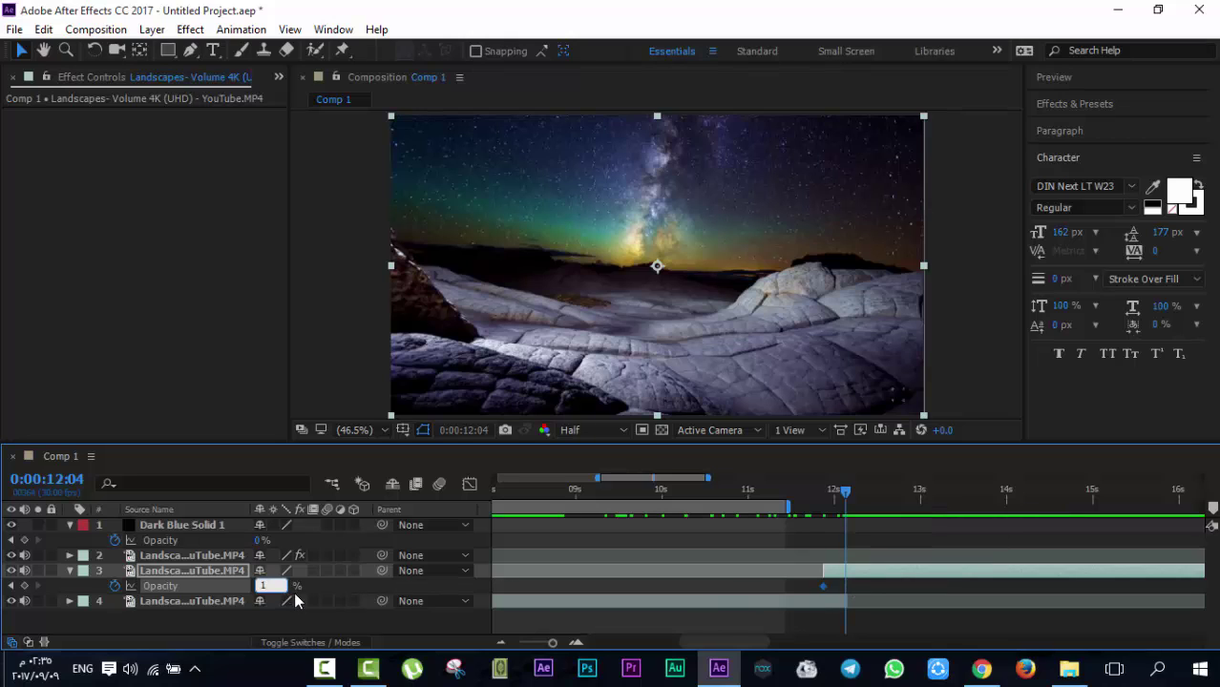
{"action": "left_click_drag", "start_coordinate": [845, 493], "coordinate": [842, 495]}
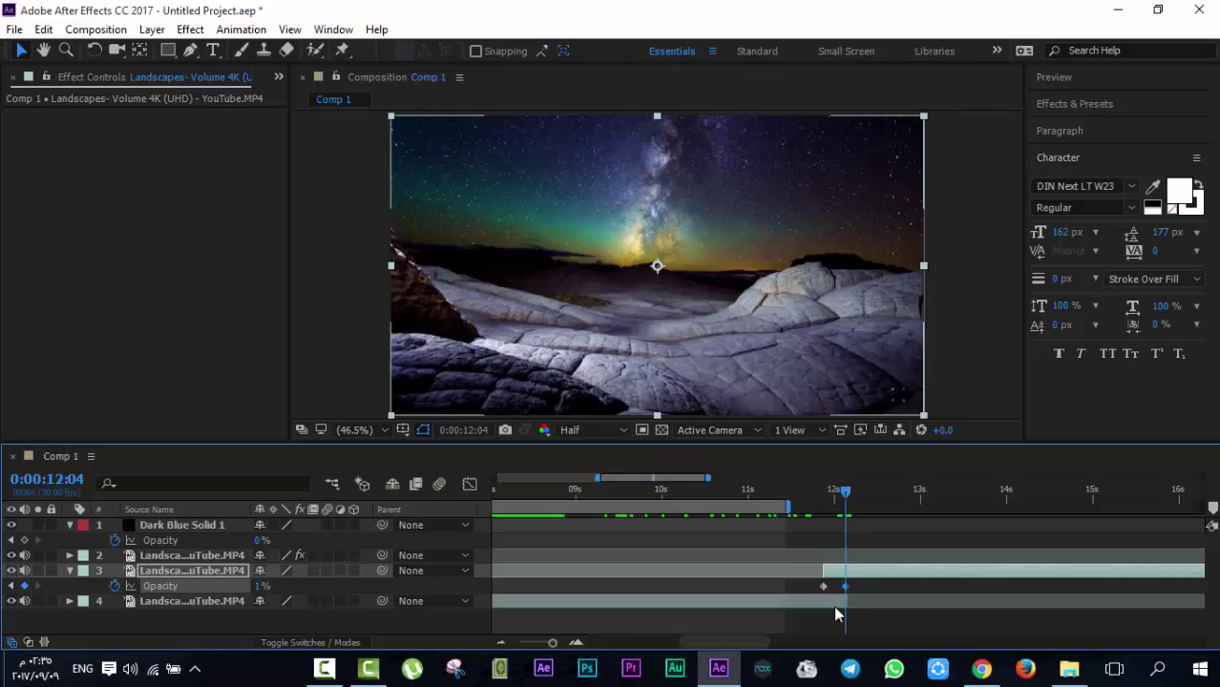
{"action": "left_click", "coordinate": [259, 587]}
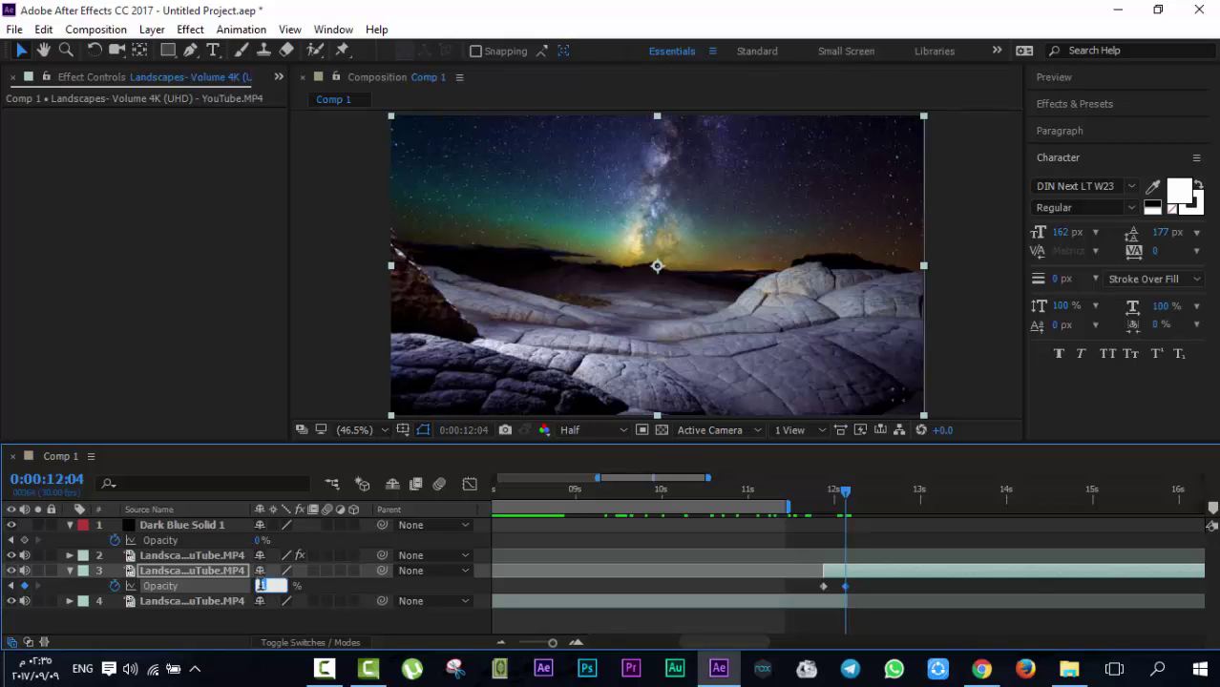
{"action": "type", "text": "100"}
{"action": "key", "text": "Return"}
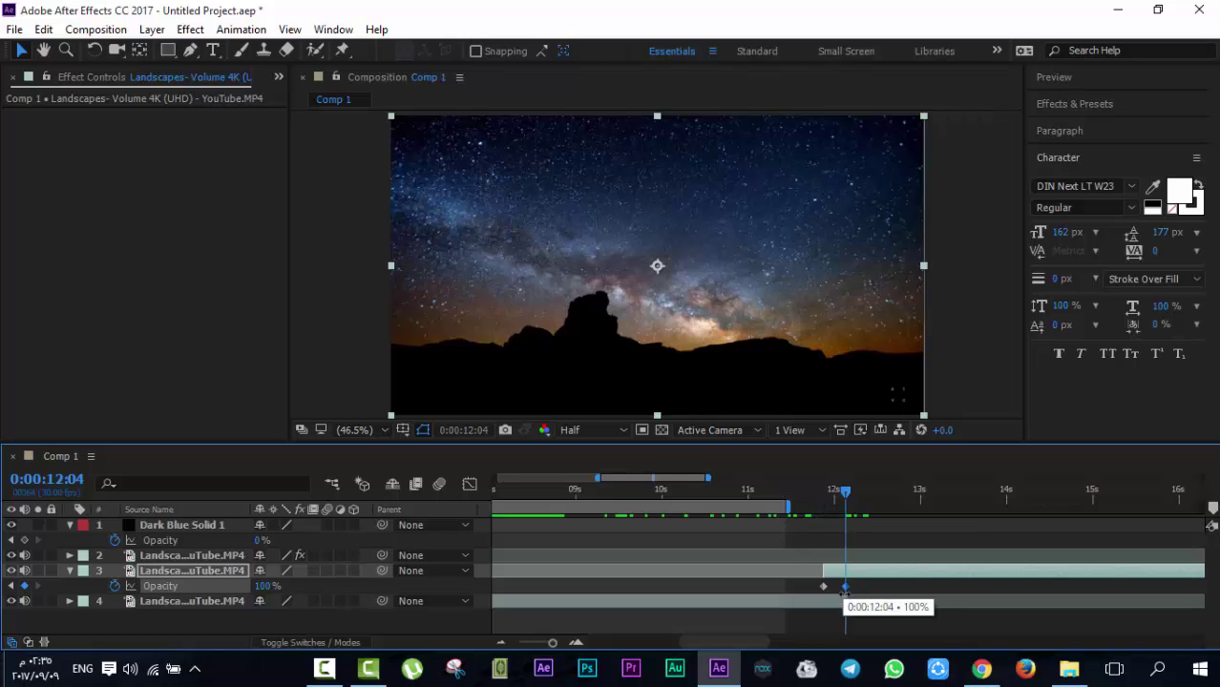
{"action": "left_click", "coordinate": [845, 598]}
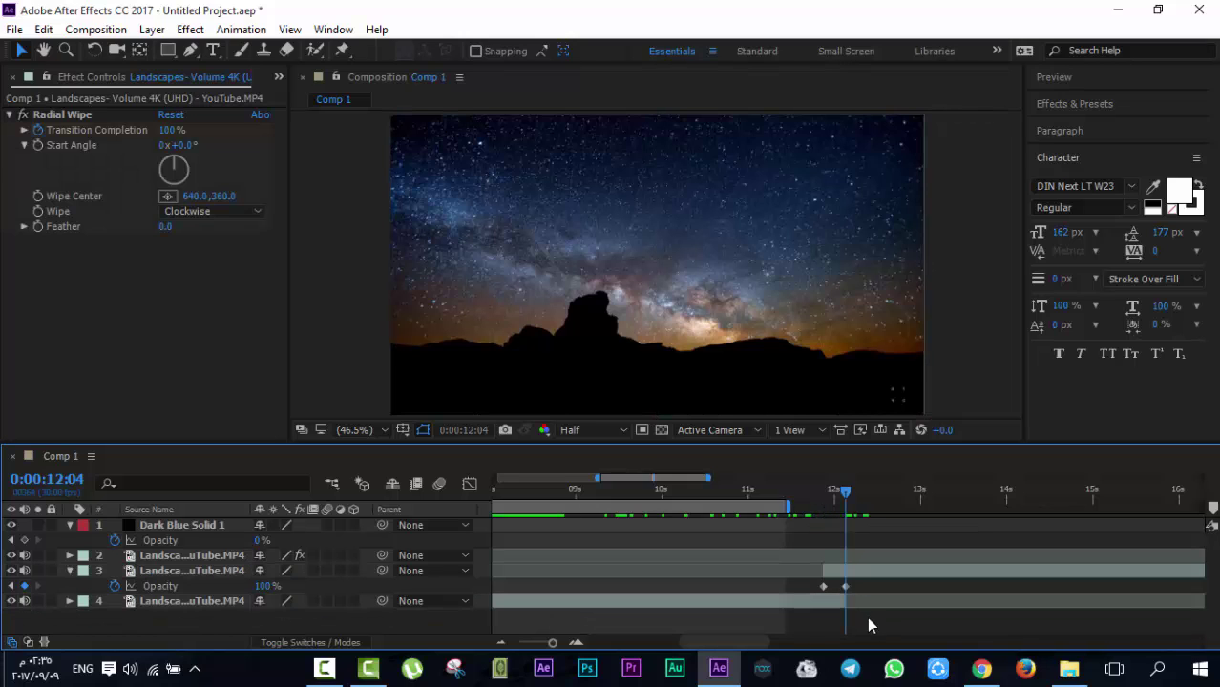
{"action": "left_click", "coordinate": [864, 619]}
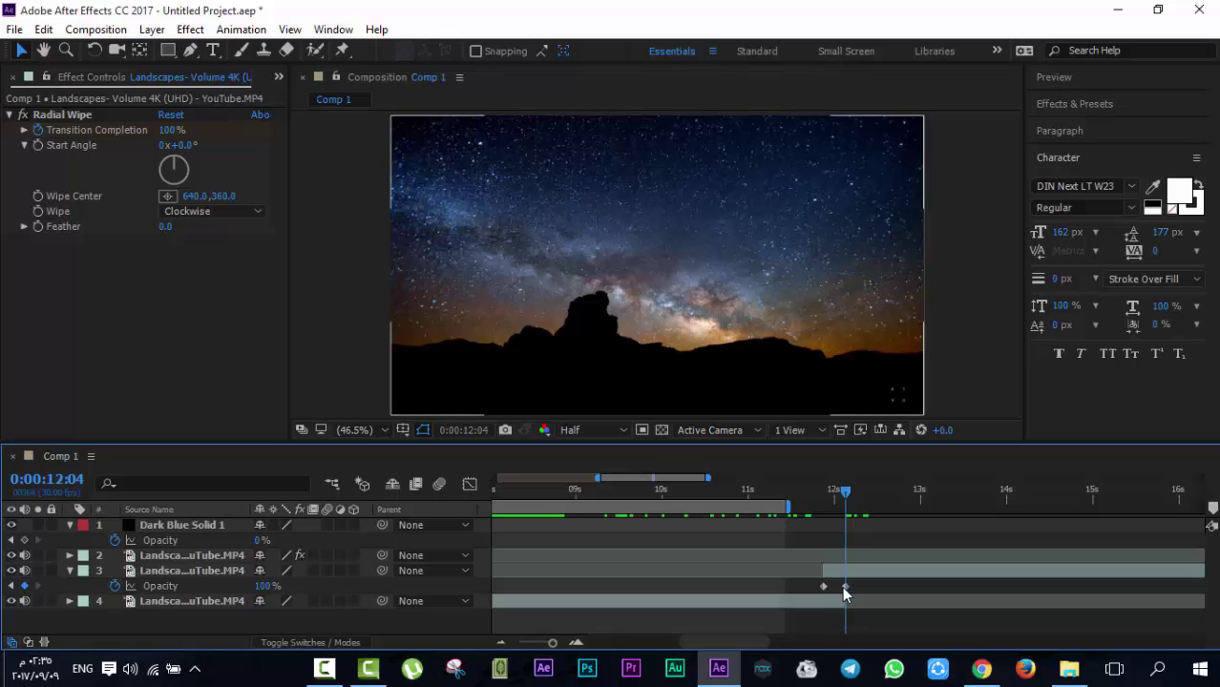
Set the work area around the opacity transition, from about 0:00:11:14 to about 0:00:15:15
{"action": "key", "text": "space"}
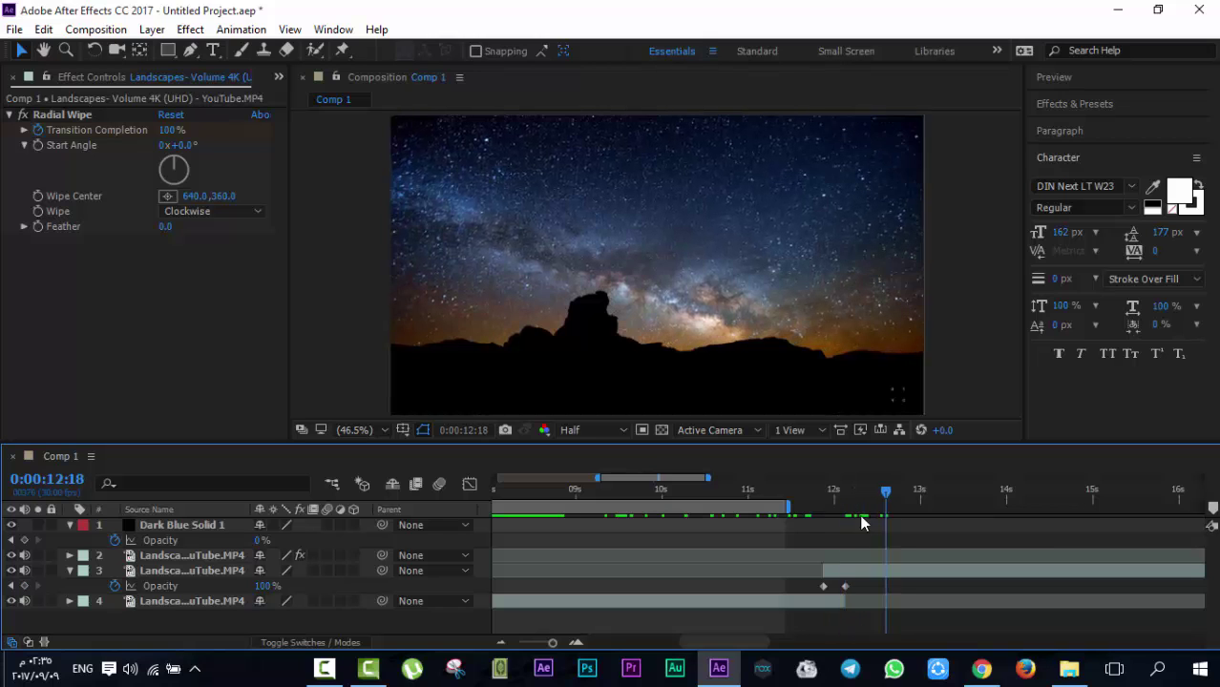
{"action": "left_click", "coordinate": [809, 496]}
{"action": "key", "text": "Page_Up"}
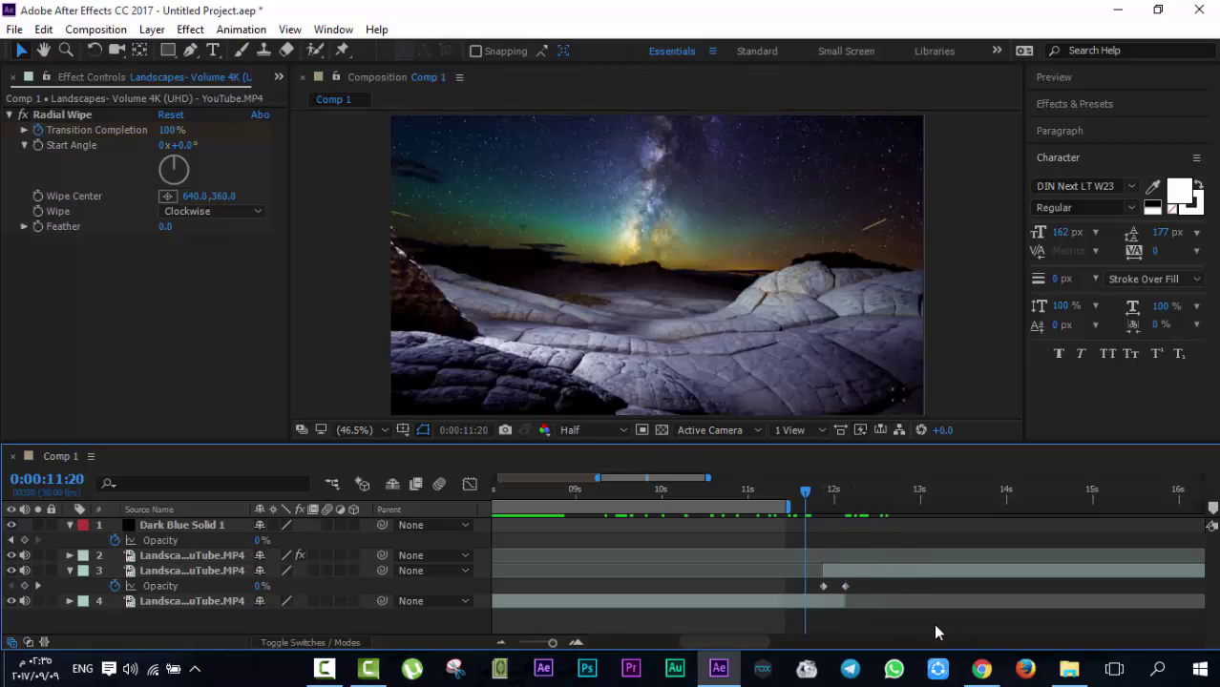
{"action": "left_click_drag", "start_coordinate": [997, 600], "coordinate": [882, 600]}
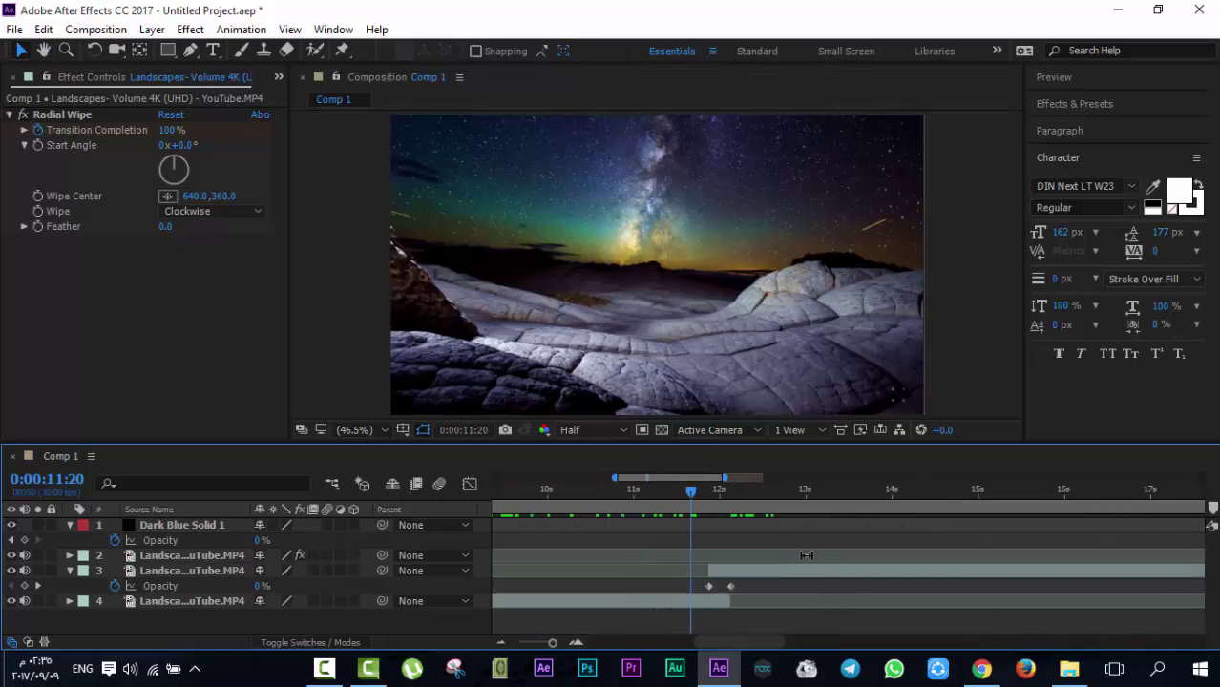
{"action": "key", "text": "n"}
{"action": "left_click_drag", "start_coordinate": [804, 507], "coordinate": [830, 512]}
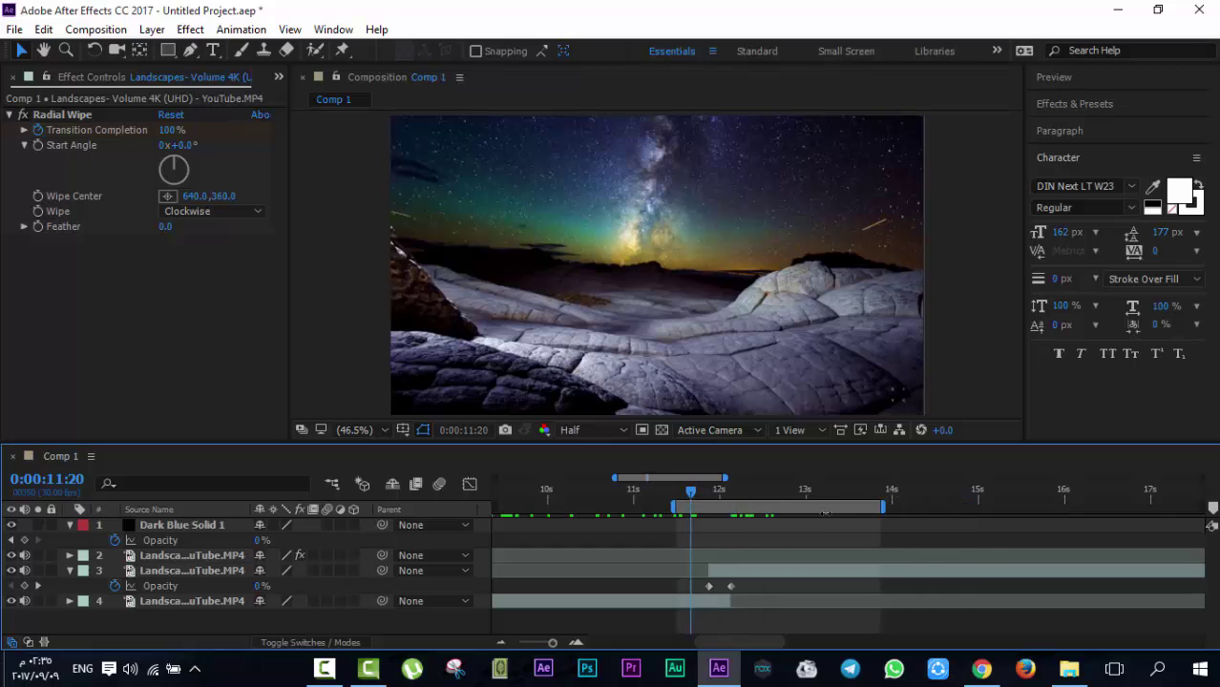
{"action": "left_click_drag", "start_coordinate": [1027, 498], "coordinate": [1019, 502]}
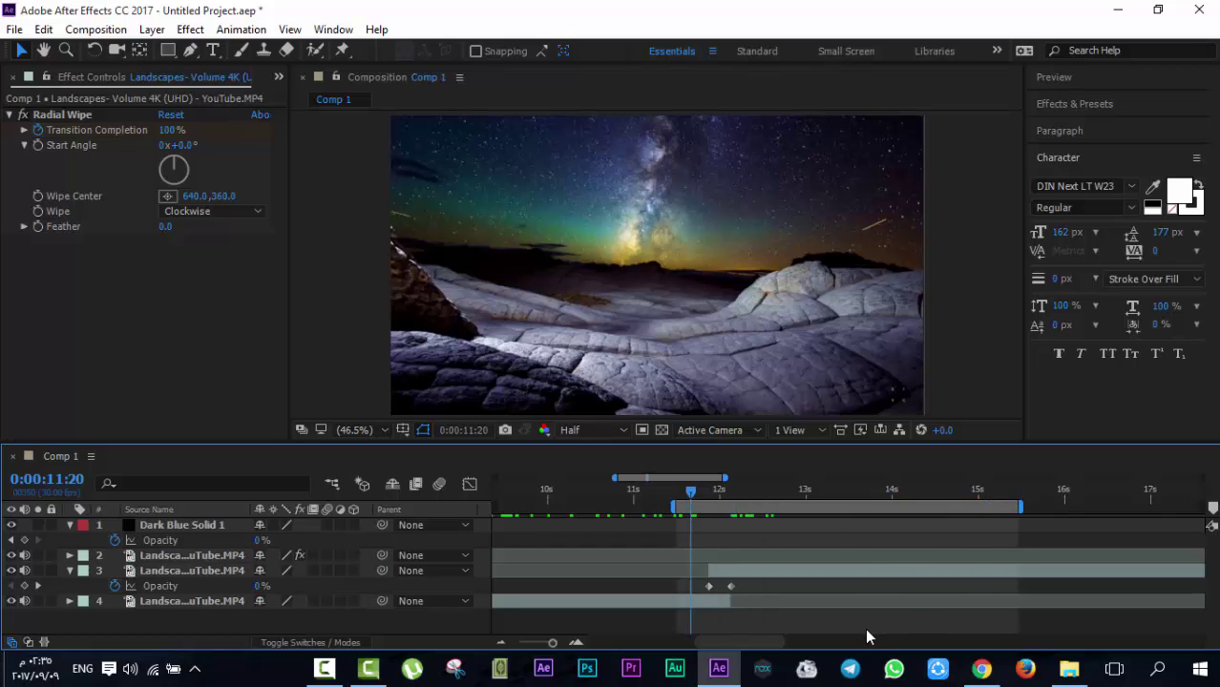
Preview the opacity transition from the rocky landscape clip to the third clip, starting just before the overlap
{"action": "key", "text": "space"}
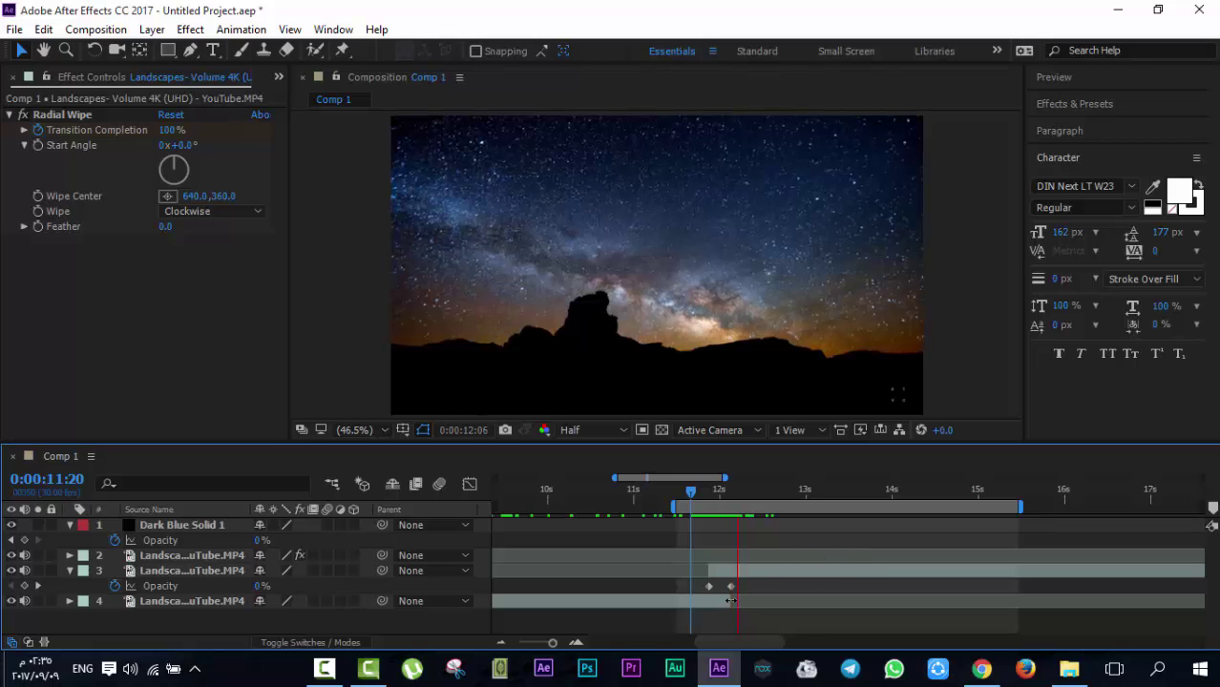
{"action": "left_click", "coordinate": [764, 602]}
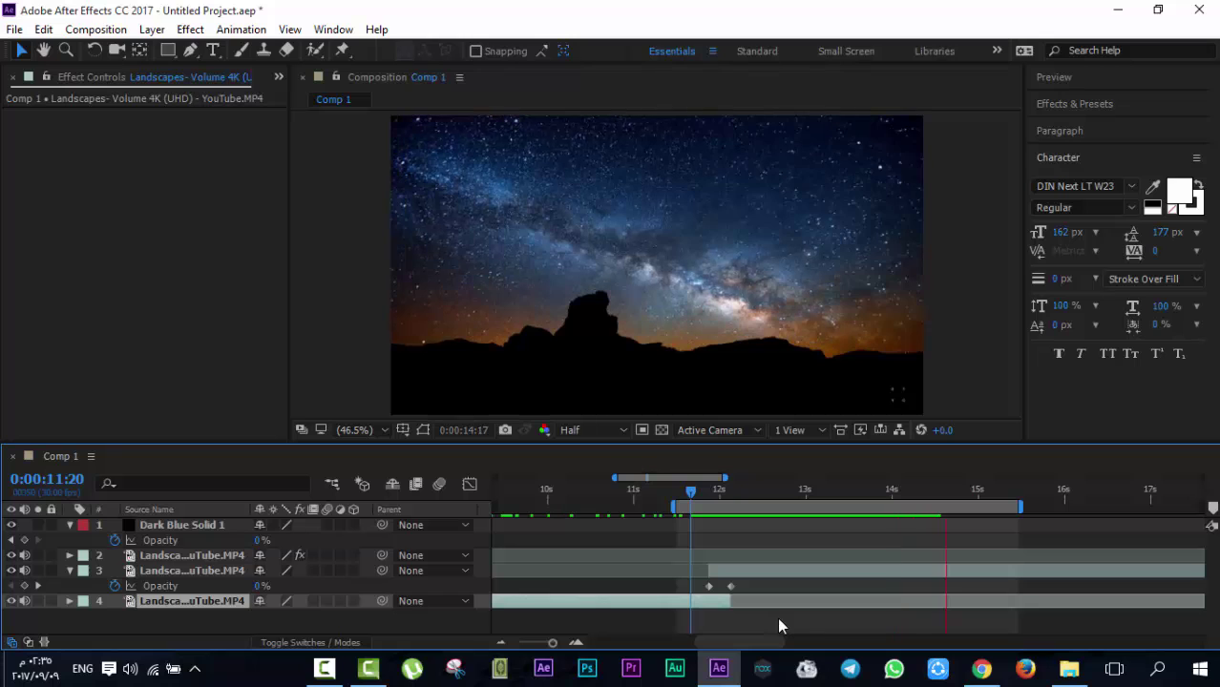
{"action": "left_click", "coordinate": [697, 491]}
{"action": "key", "text": "space"}
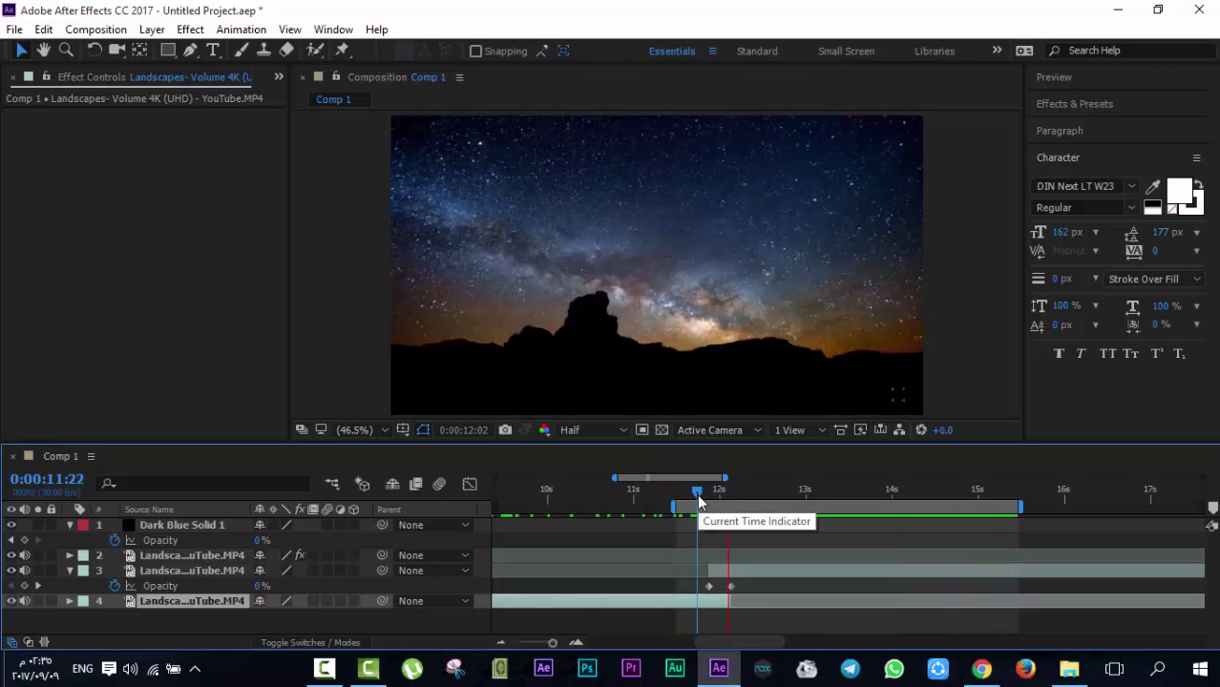
{"action": "key", "text": "space"}
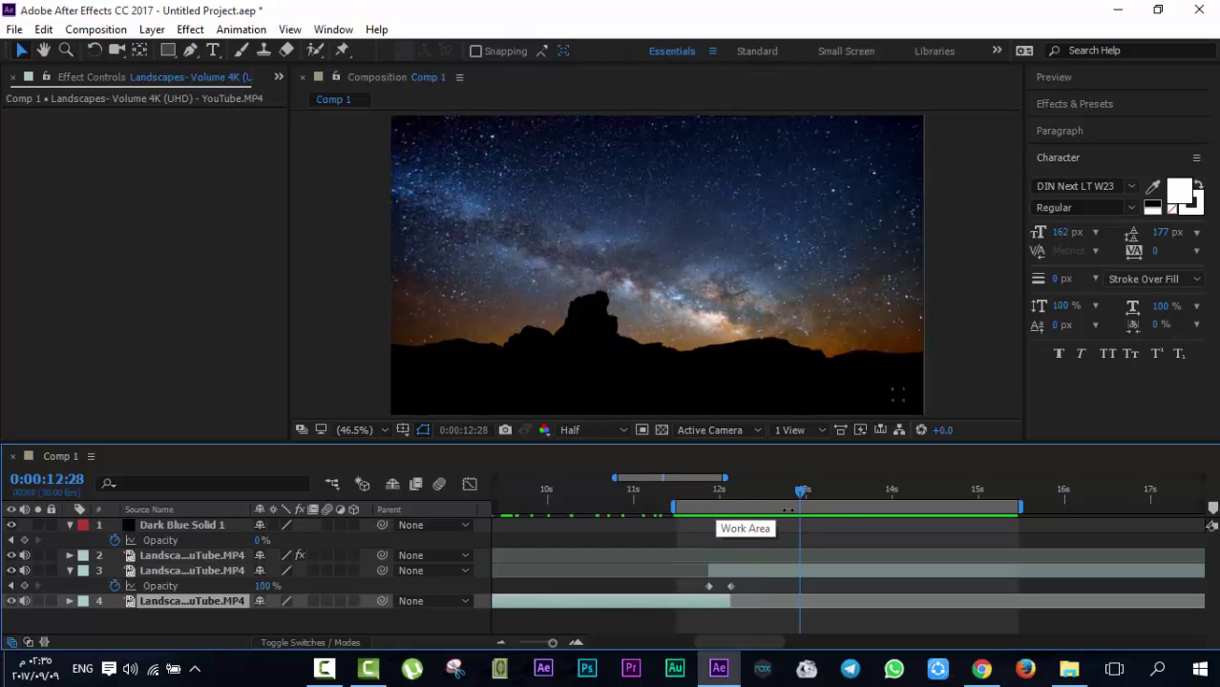
Lengthen the opacity transition by starting the third clip at about 0:00:11:09 and placing its second Opacity keyframe at about 0:00:12:02
{"action": "left_click_drag", "start_coordinate": [725, 511], "coordinate": [659, 511]}
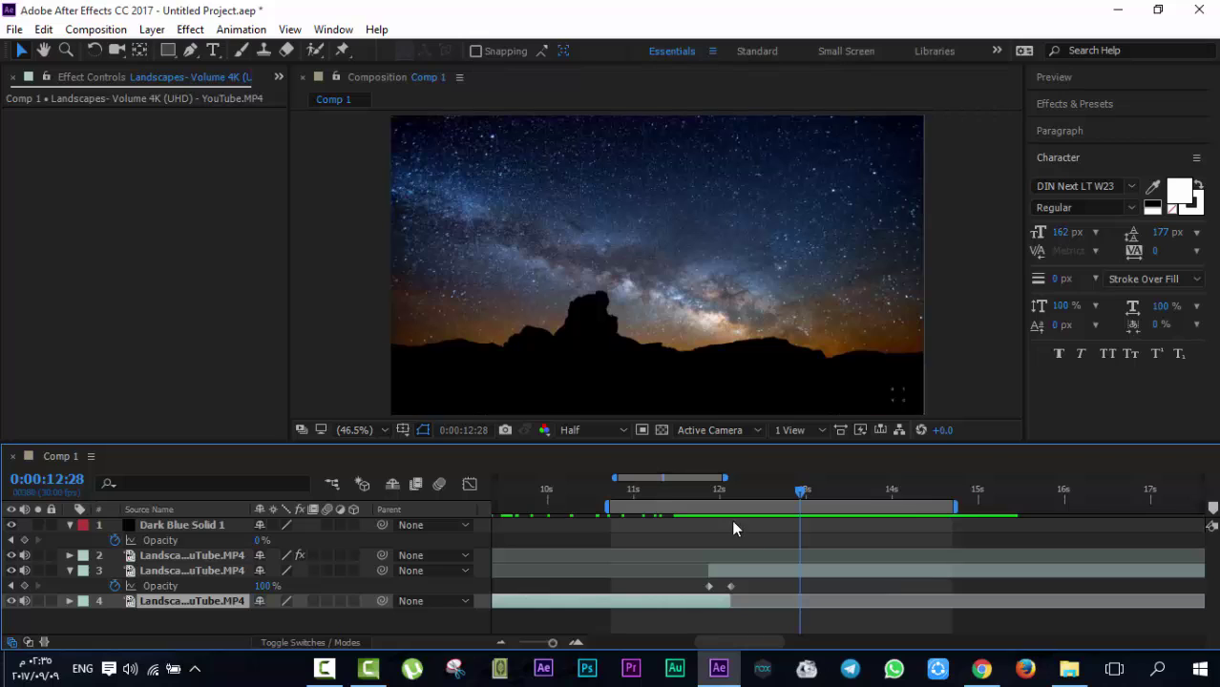
{"action": "left_click", "coordinate": [730, 596]}
{"action": "left_click_drag", "start_coordinate": [760, 574], "coordinate": [731, 589]}
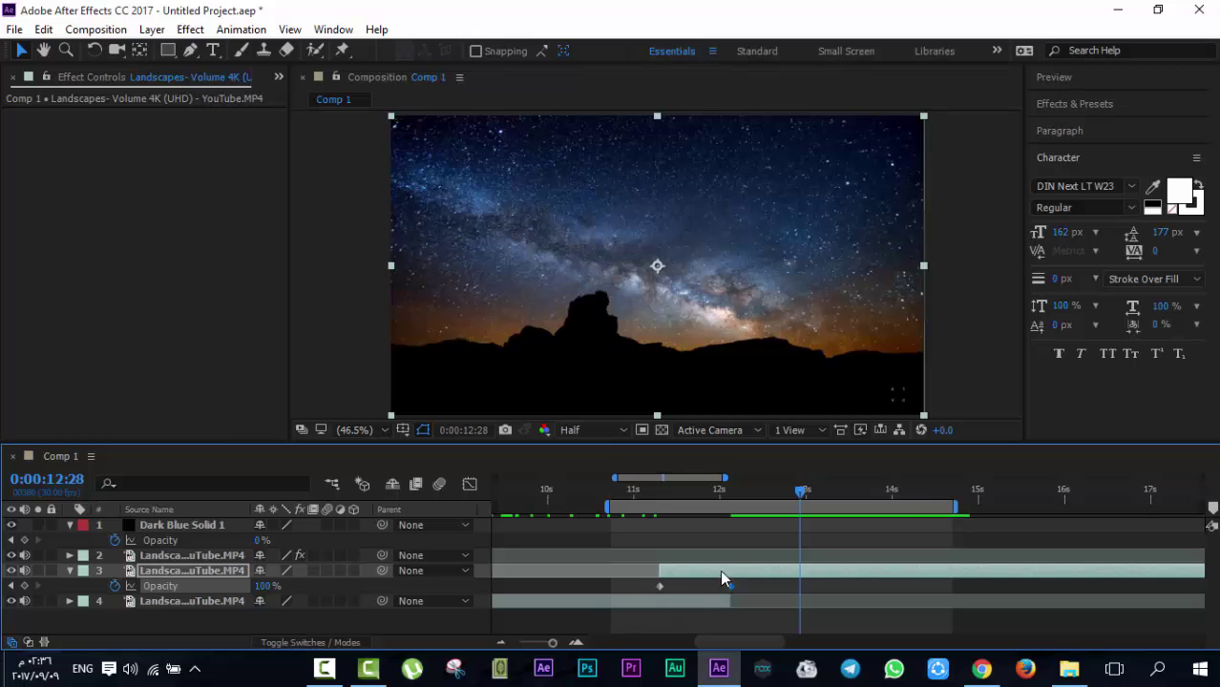
{"action": "left_click", "coordinate": [156, 567]}
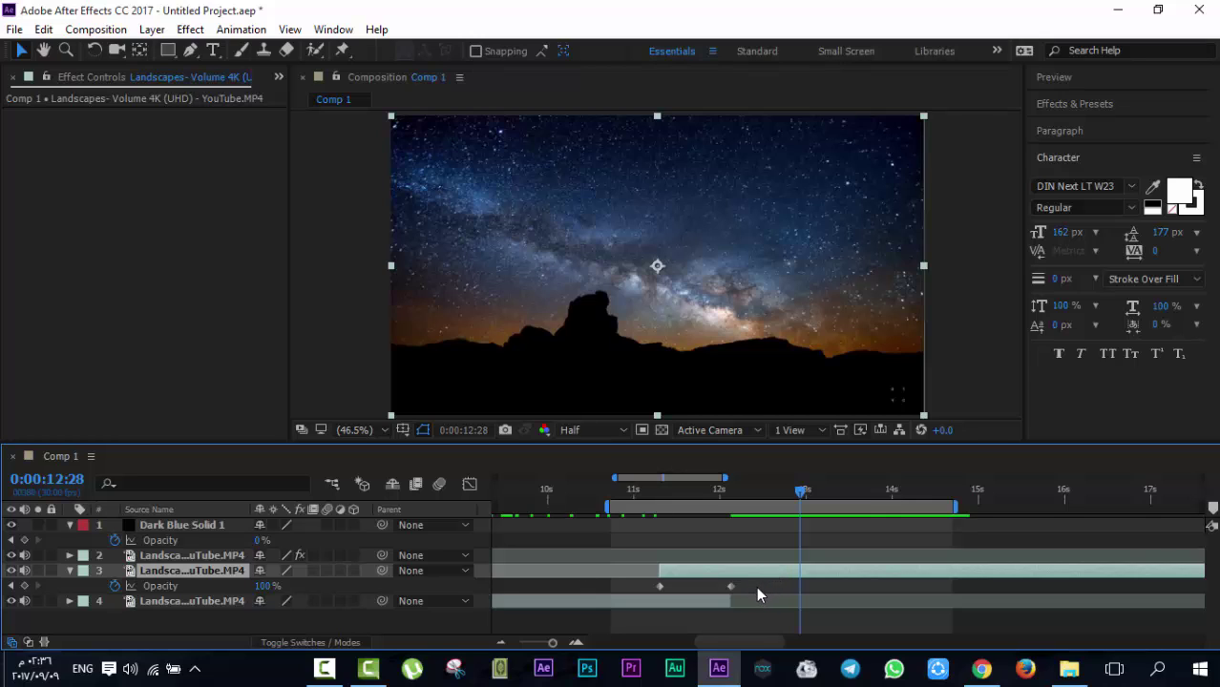
{"action": "mouse_move", "coordinate": [734, 584]}
{"action": "left_mouse_down"}
{"action": "mouse_move", "coordinate": [705, 586]}
{"action": "mouse_move", "coordinate": [728, 595]}
{"action": "left_mouse_up"}
Check the lengthened opacity transition at several times between 0:00:11:02 and 0:00:11:28
{"action": "left_click", "coordinate": [638, 492]}
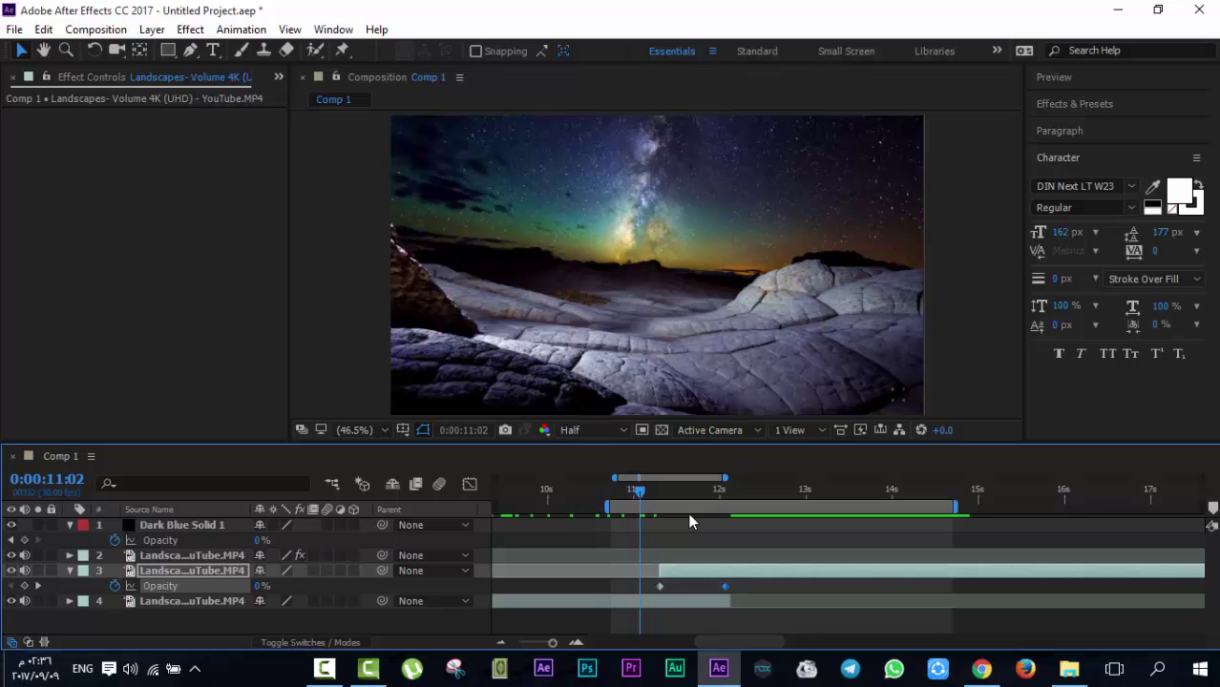
{"action": "left_click", "coordinate": [678, 487]}
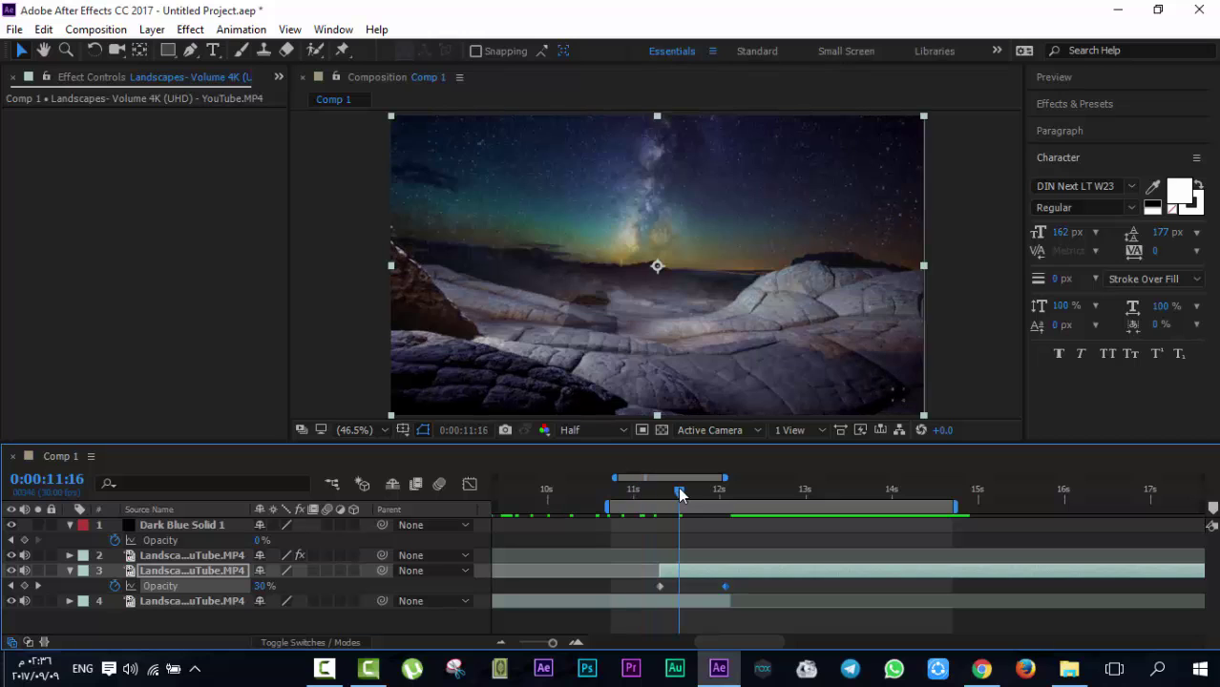
{"action": "left_click", "coordinate": [659, 497]}
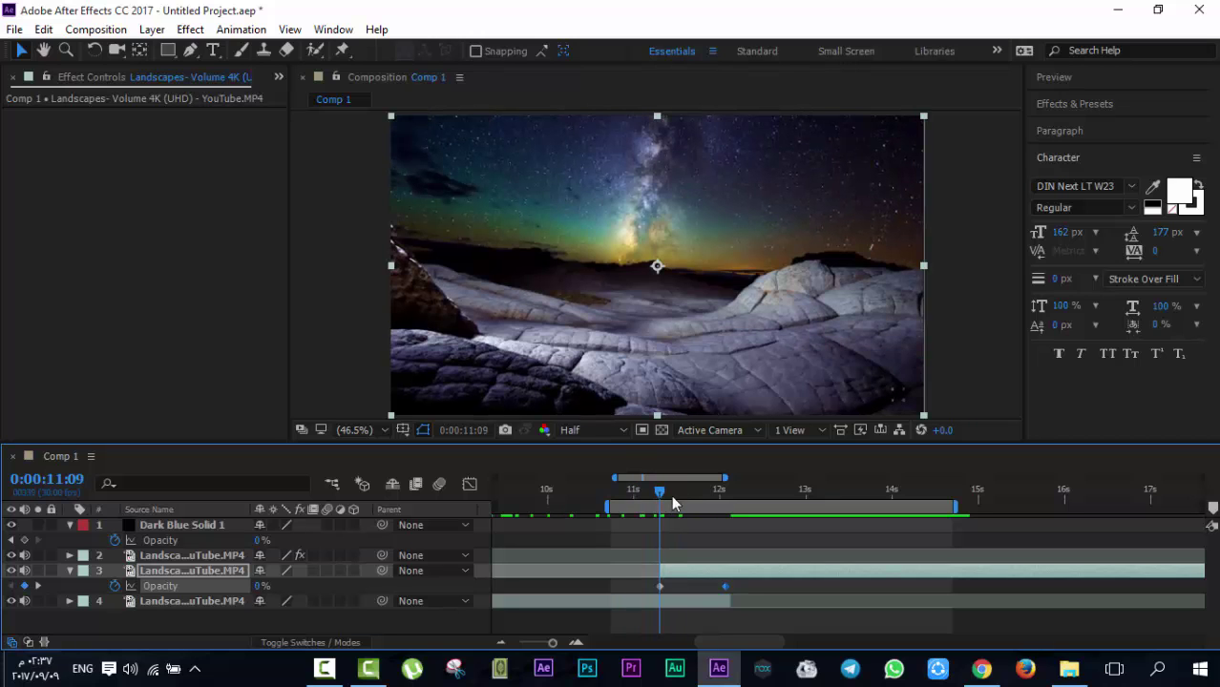
{"action": "left_click", "coordinate": [694, 498]}
{"action": "mouse_move", "coordinate": [712, 498]}
{"action": "left_mouse_down"}
{"action": "mouse_move", "coordinate": [723, 510]}
{"action": "mouse_move", "coordinate": [713, 502]}
{"action": "left_mouse_up"}
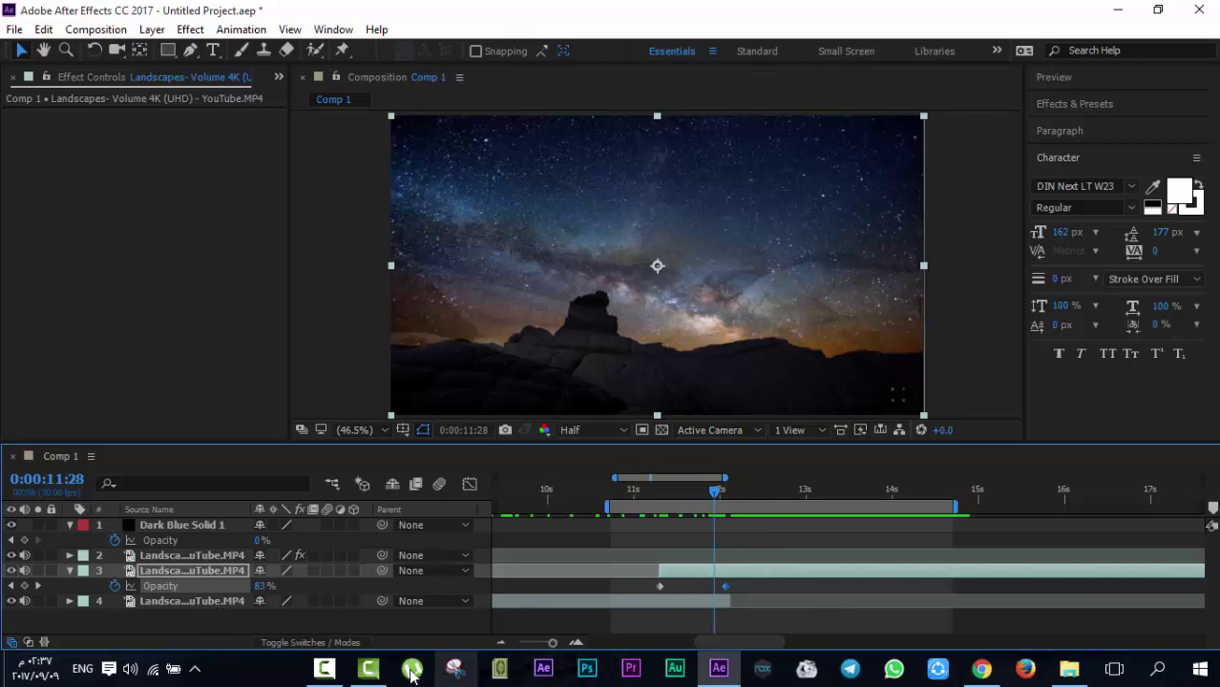
{"action": "left_click", "coordinate": [325, 668]}
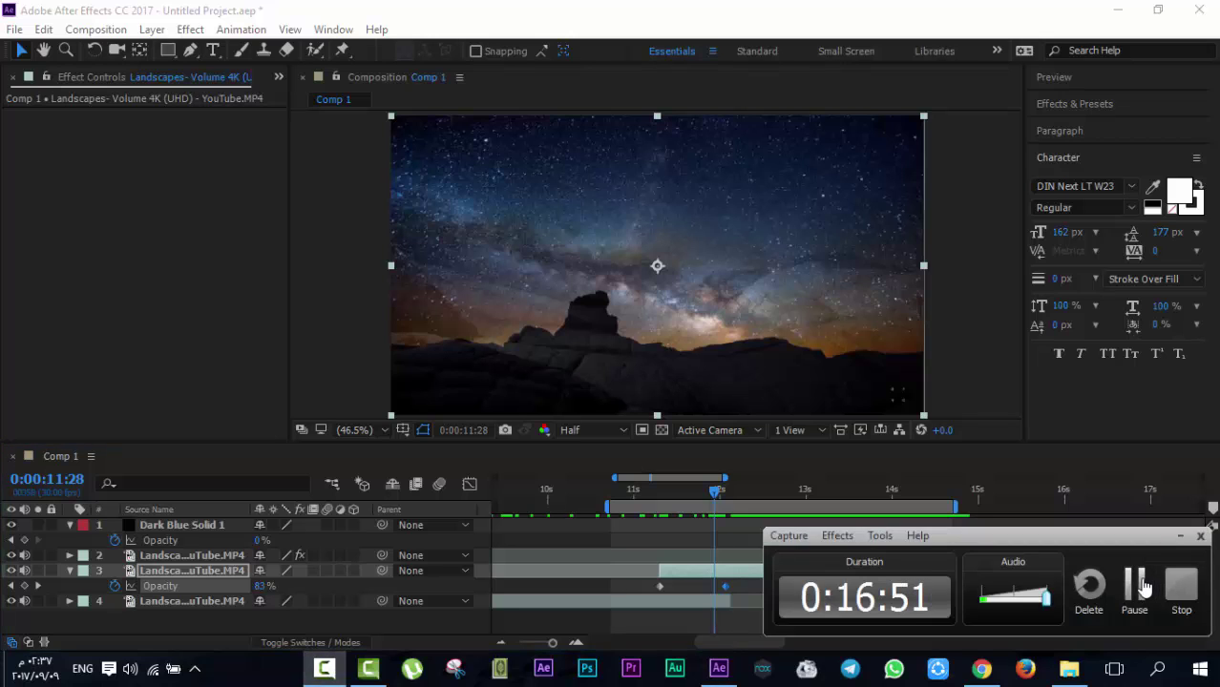
{"action": "left_click", "coordinate": [1144, 582]}
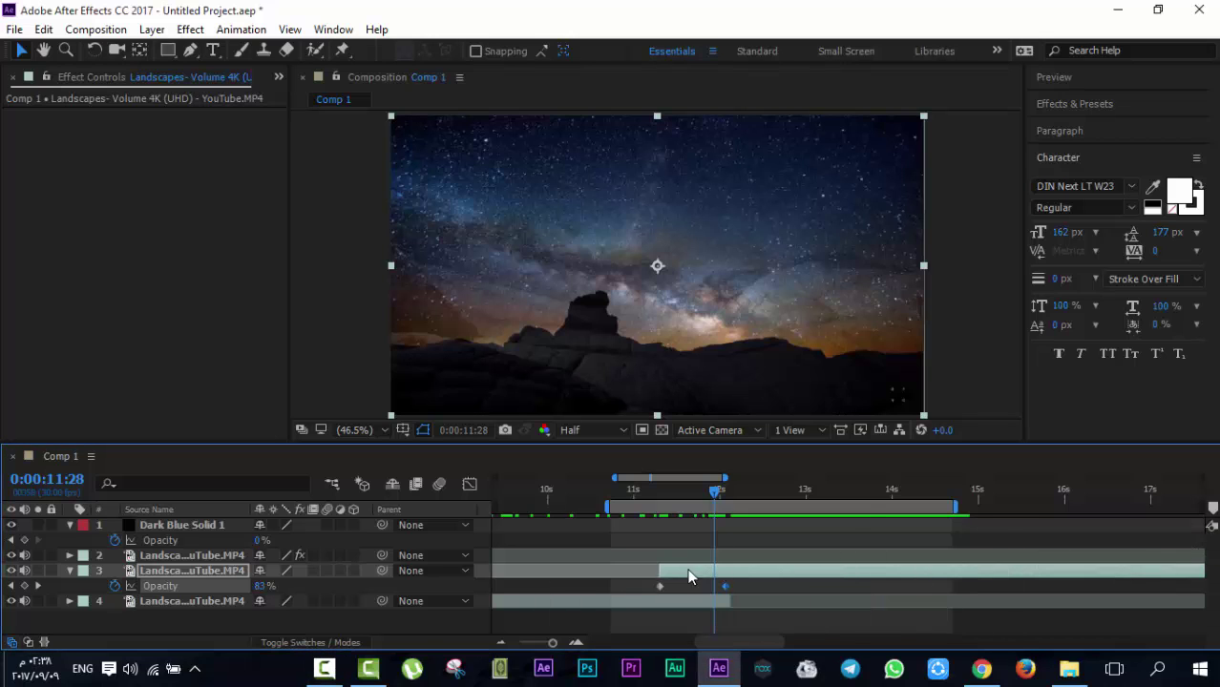
{"action": "left_click", "coordinate": [325, 669]}
{"action": "left_click", "coordinate": [1059, 589]}
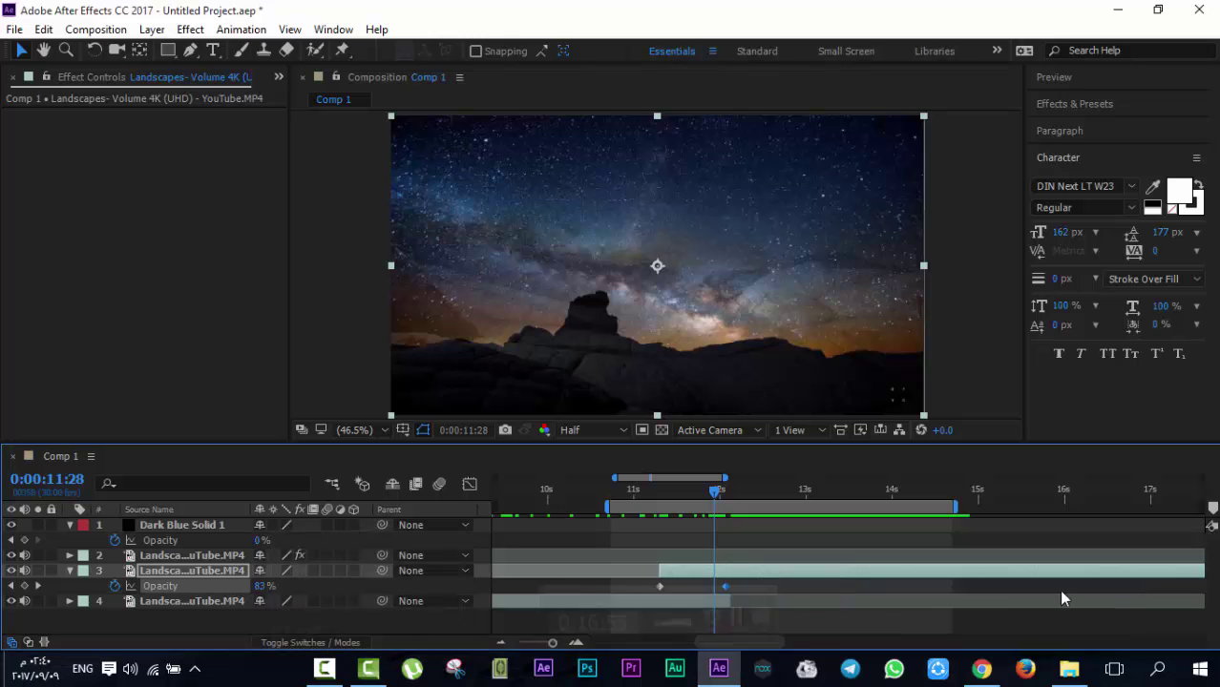
Move the work area later in the composition so that it starts at about 0:00:17:29
{"action": "left_click_drag", "start_coordinate": [846, 498], "coordinate": [1139, 496]}
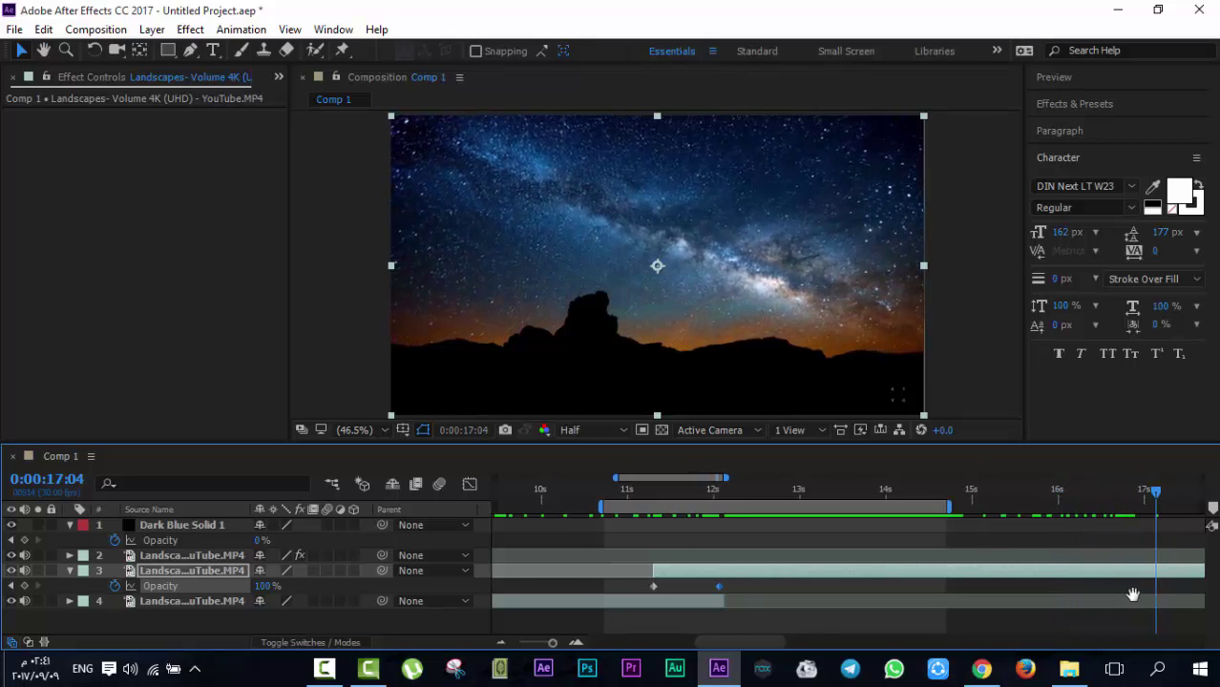
{"action": "scroll", "coordinate": [811, 616], "scroll_direction": "right", "scroll_amount": 4}
{"action": "left_click_drag", "start_coordinate": [554, 513], "coordinate": [1024, 500]}
Split the starry-sky clip at 0:00:17:01, just before its footage dissolves into the moon shot
{"action": "left_click", "coordinate": [997, 491]}
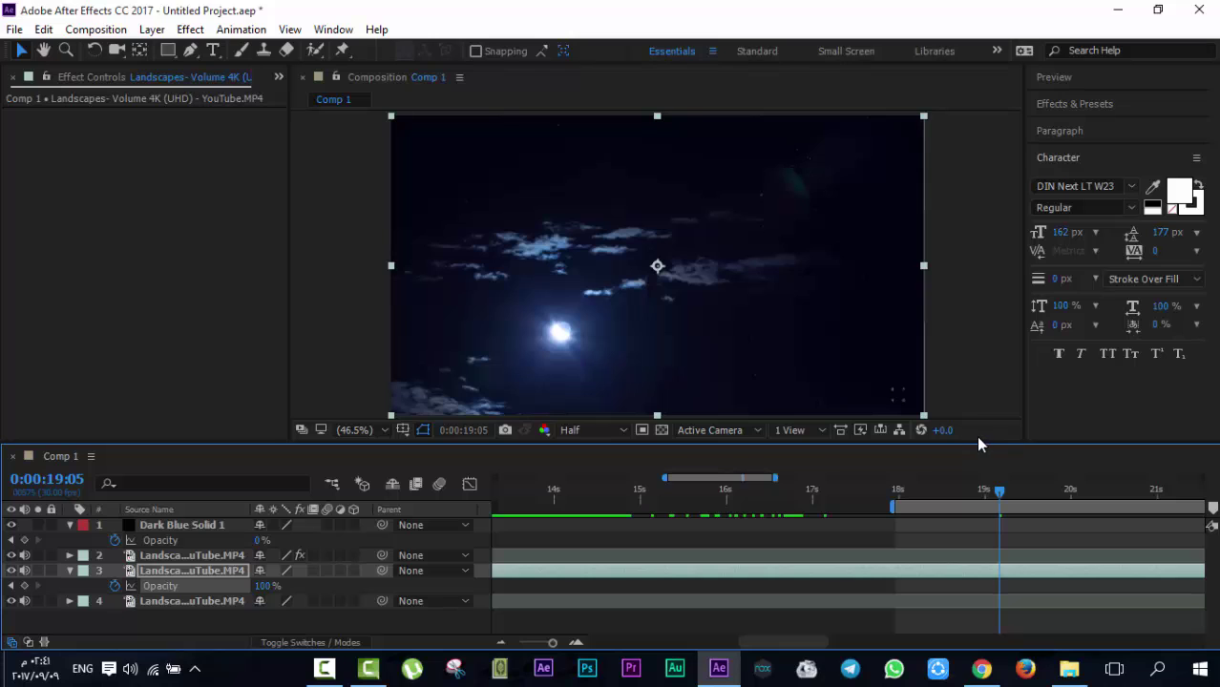
{"action": "mouse_move", "coordinate": [989, 491]}
{"action": "left_mouse_down"}
{"action": "mouse_move", "coordinate": [954, 493]}
{"action": "mouse_move", "coordinate": [976, 492]}
{"action": "left_mouse_up"}
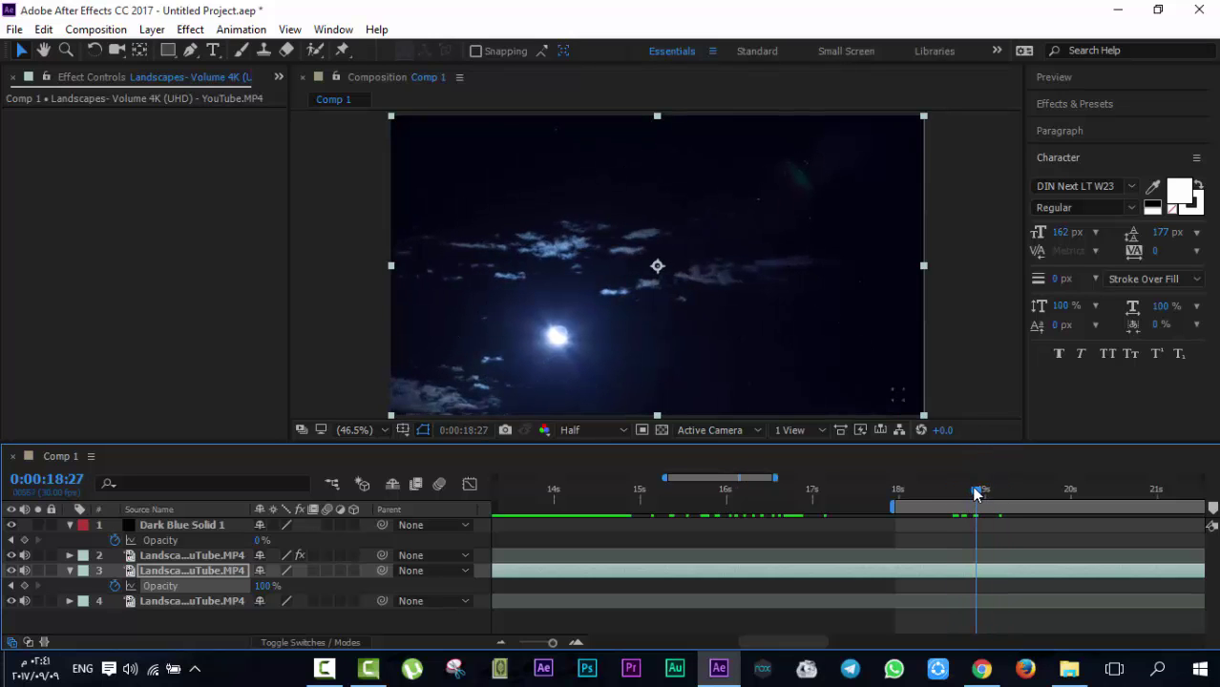
{"action": "left_click", "coordinate": [967, 494]}
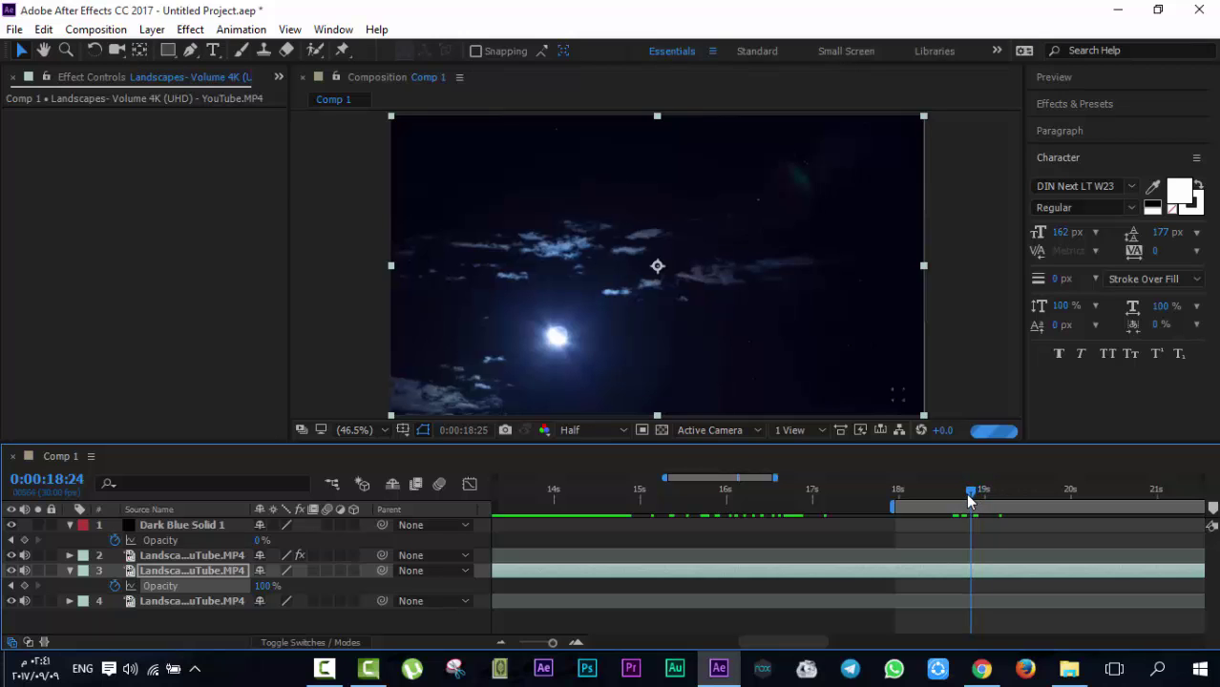
{"action": "left_click_drag", "start_coordinate": [970, 500], "coordinate": [932, 499]}
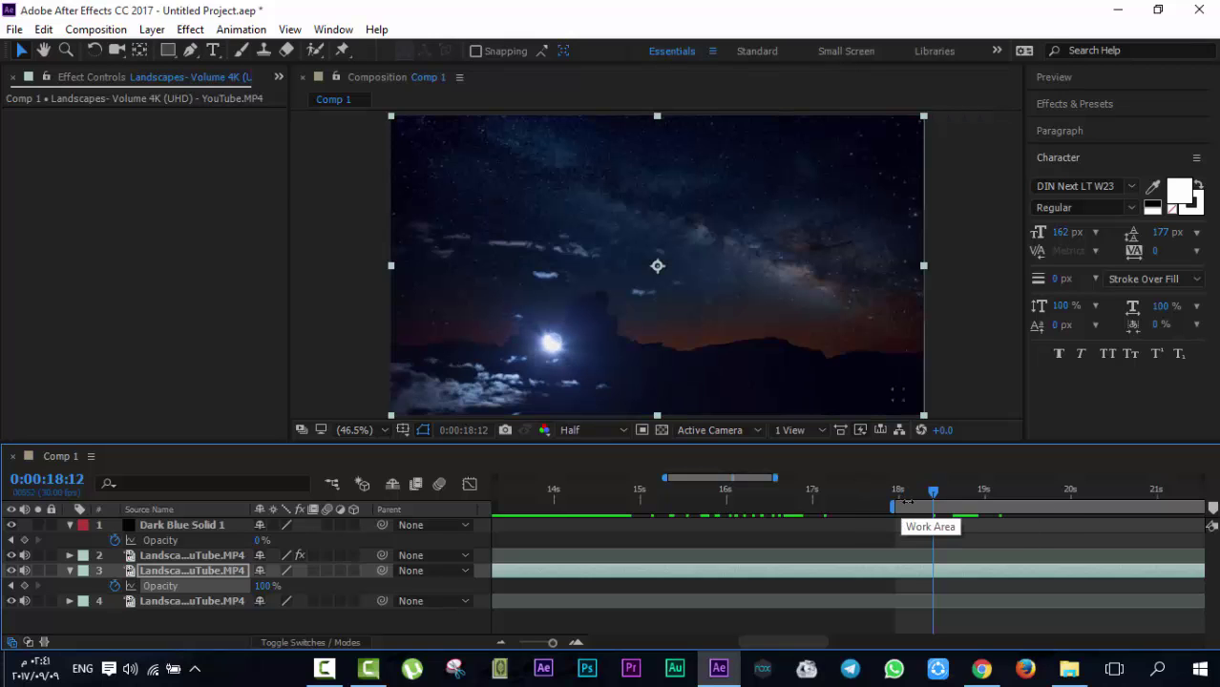
{"action": "left_click", "coordinate": [914, 494]}
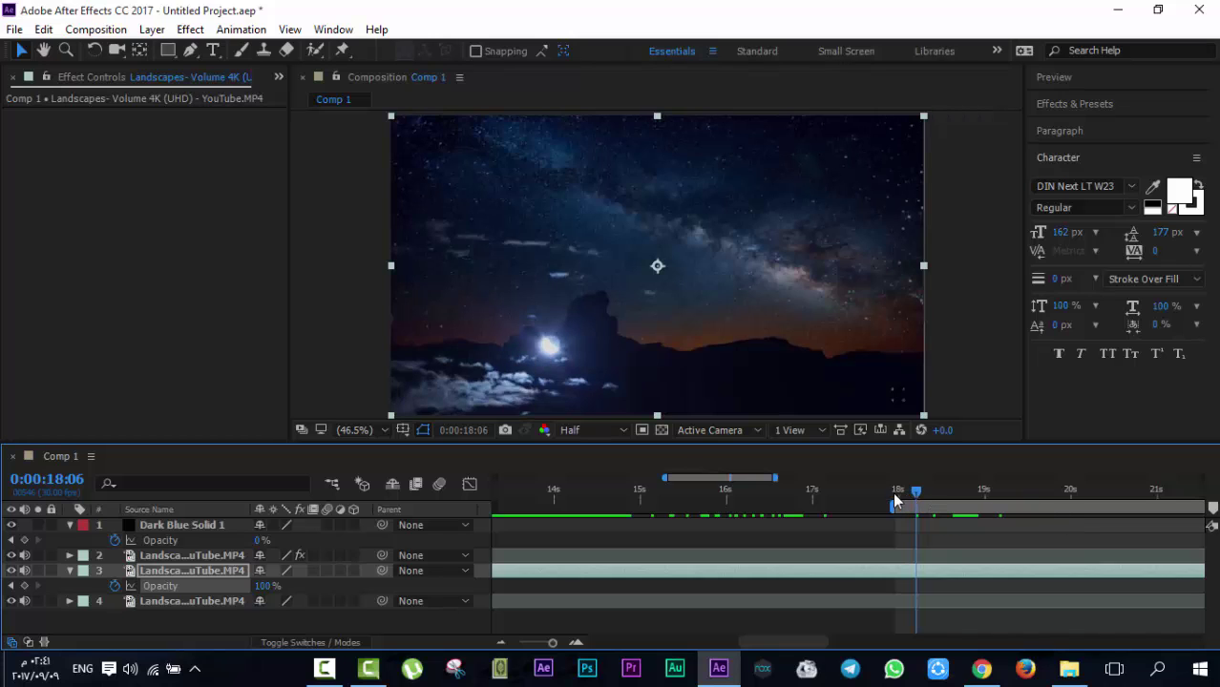
{"action": "left_click_drag", "start_coordinate": [895, 501], "coordinate": [873, 509]}
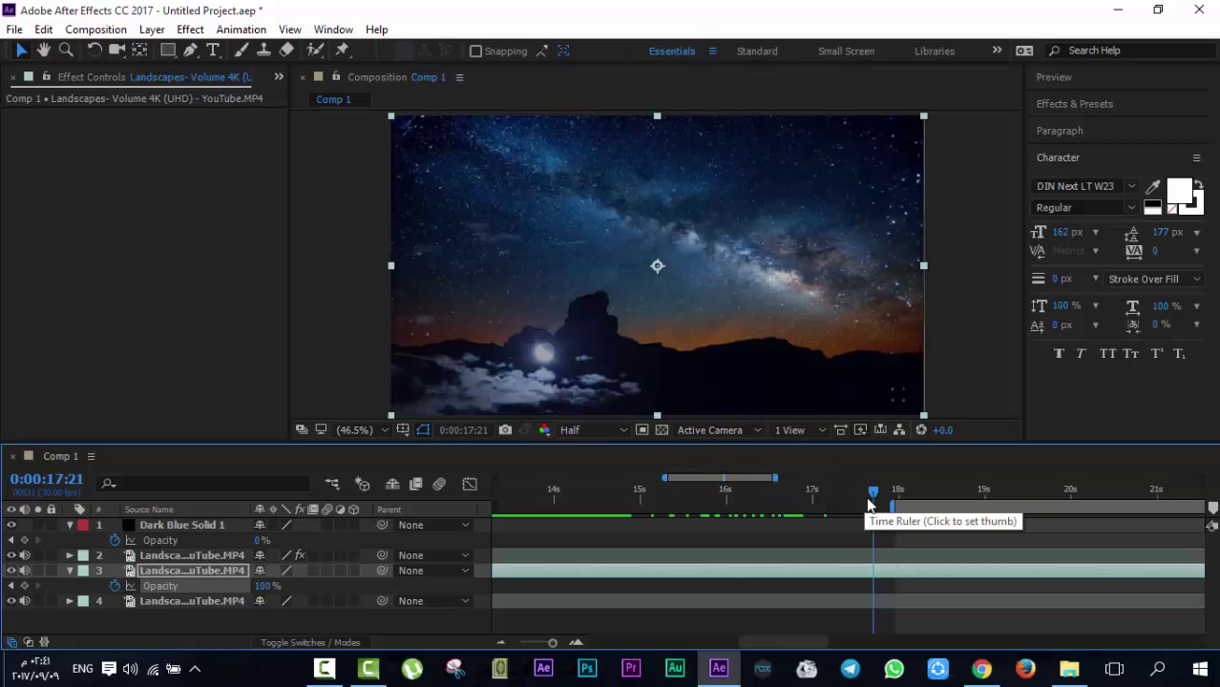
{"action": "left_click", "coordinate": [815, 500]}
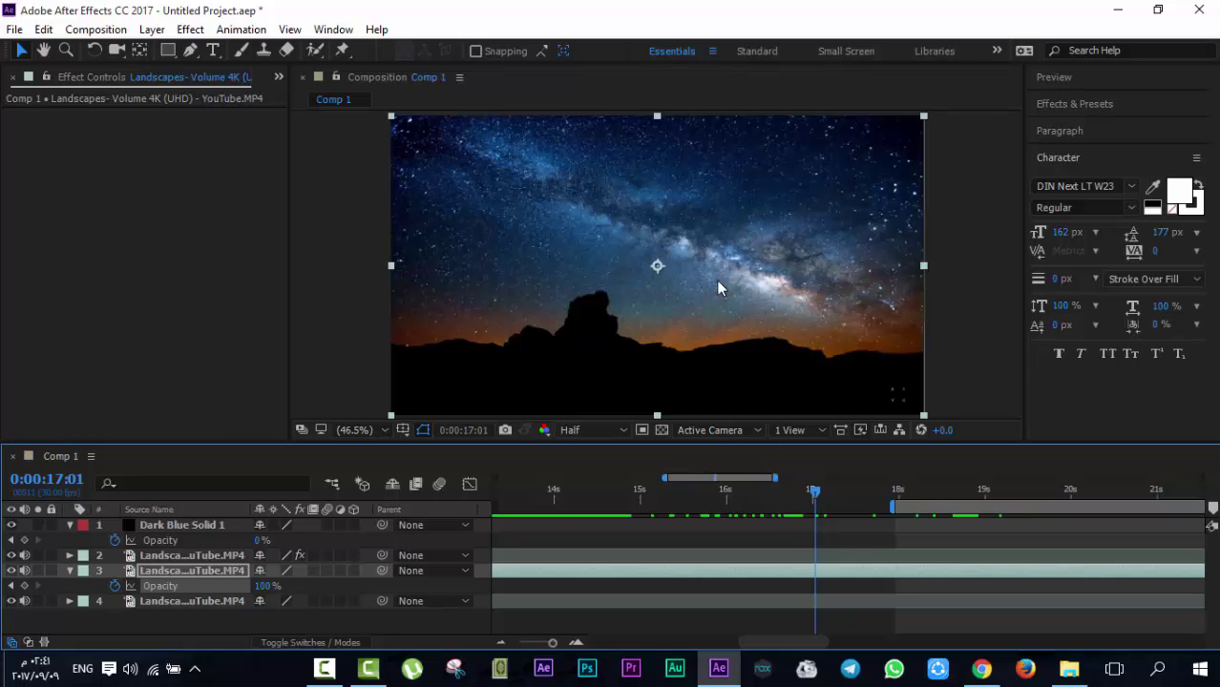
{"action": "key", "text": "ctrl+shift+d"}
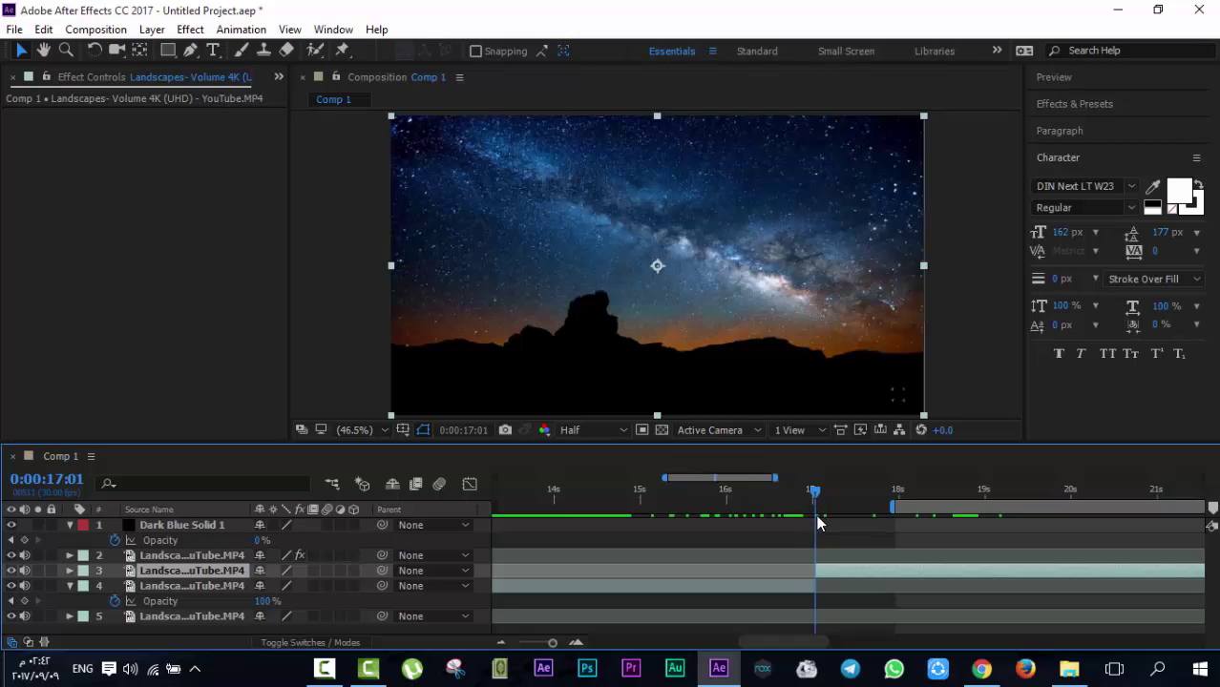
Check the footage's built-in dissolve from the starry sky to the moon between 0:00:17:01 and 0:00:18:05
{"action": "left_click_drag", "start_coordinate": [813, 492], "coordinate": [837, 504]}
{"action": "left_click", "coordinate": [839, 497]}
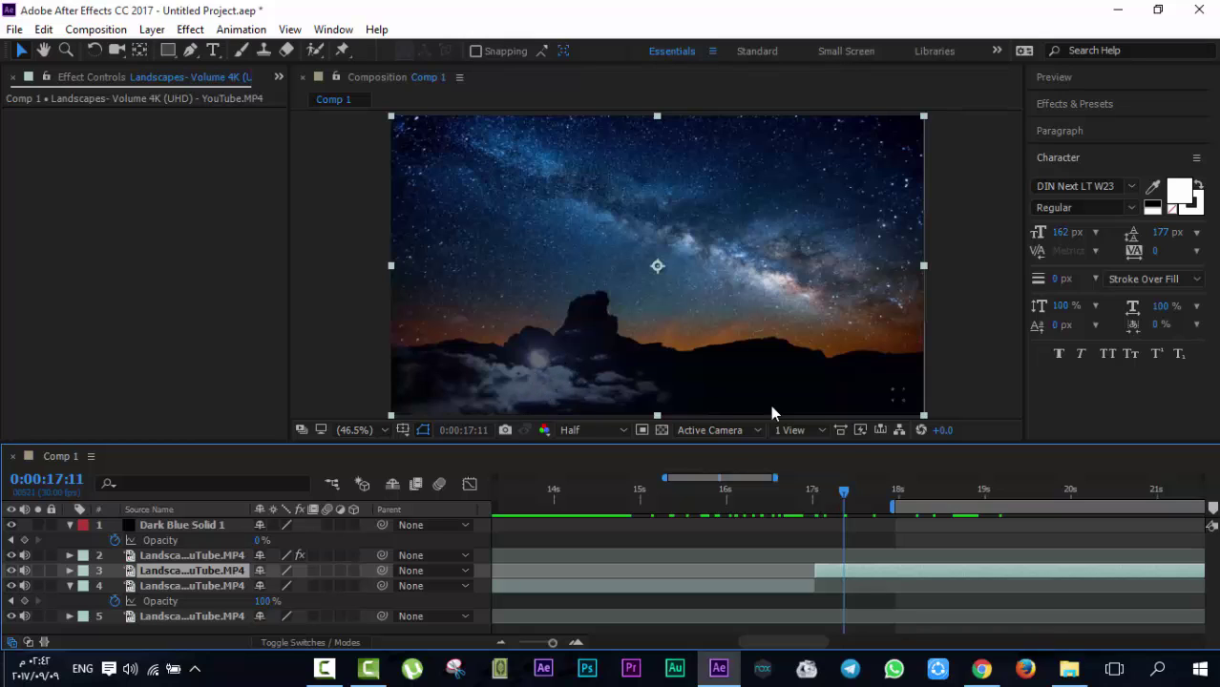
{"action": "left_click", "coordinate": [819, 496]}
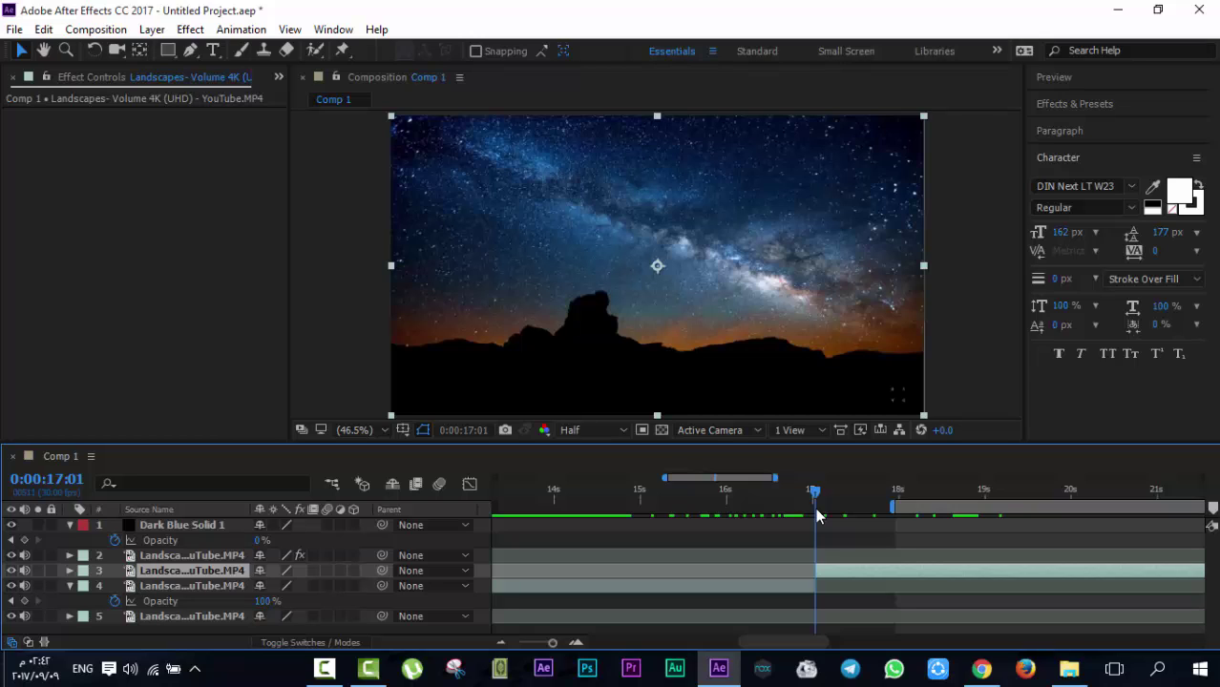
{"action": "left_click", "coordinate": [863, 495]}
{"action": "left_click", "coordinate": [896, 491]}
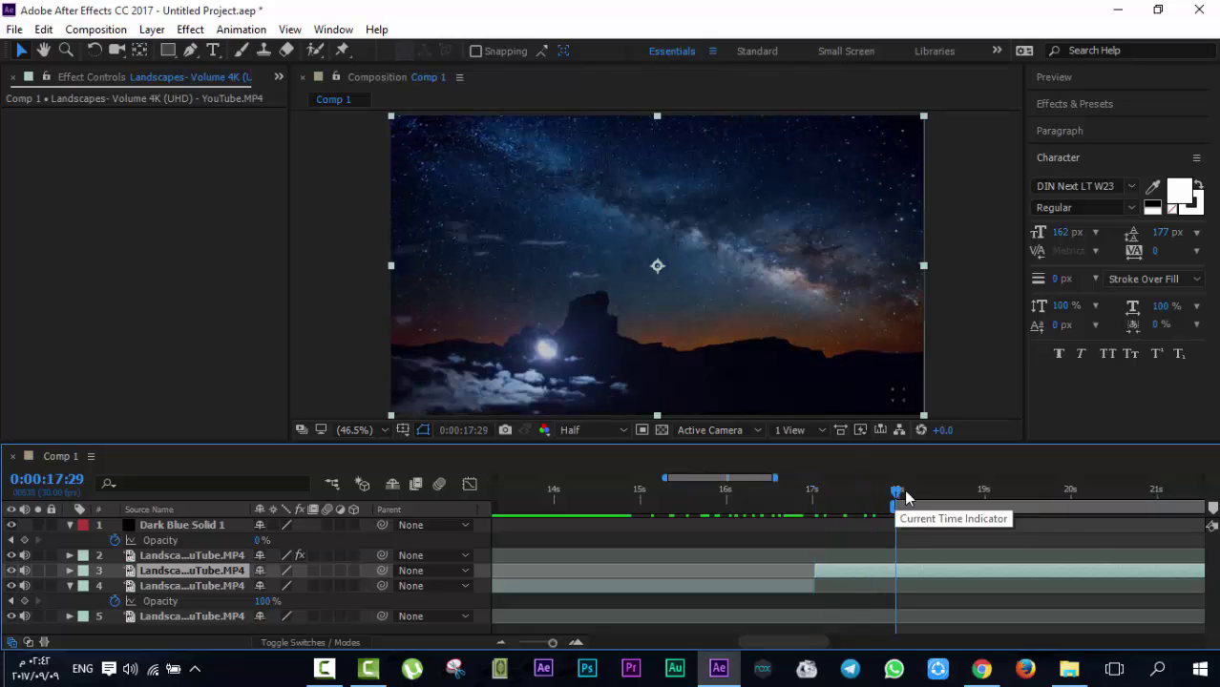
{"action": "left_click_drag", "start_coordinate": [902, 490], "coordinate": [912, 496]}
{"action": "left_click", "coordinate": [324, 668]}
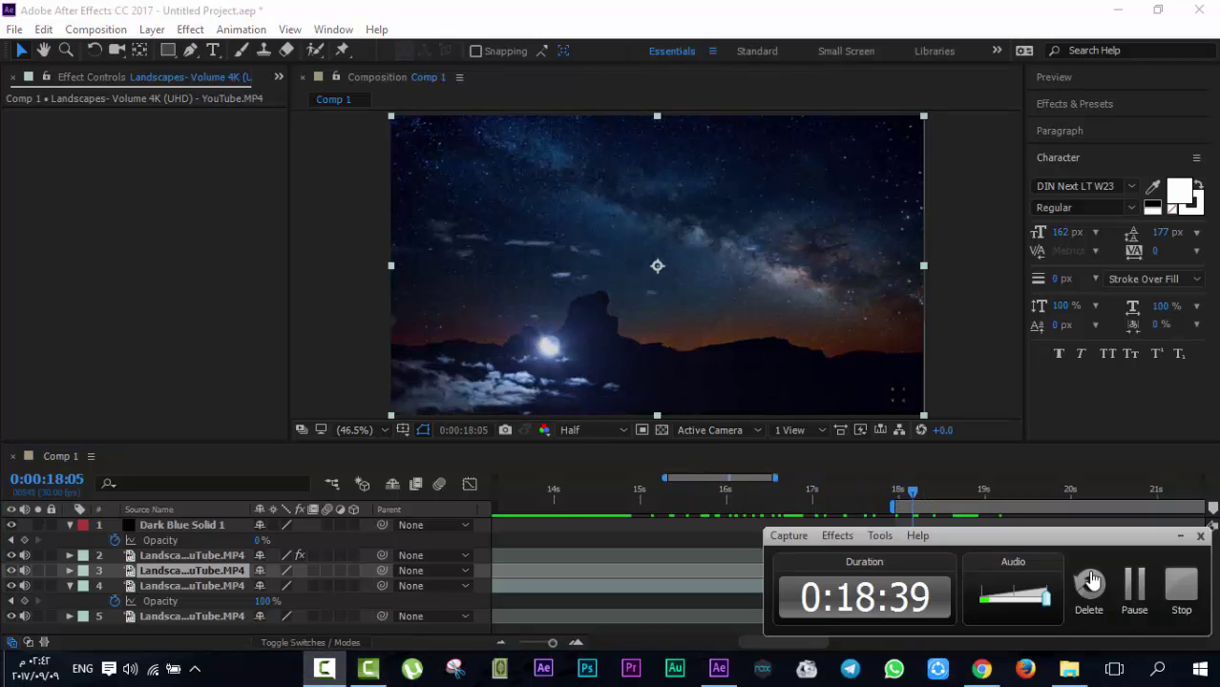
{"action": "left_click", "coordinate": [942, 566]}
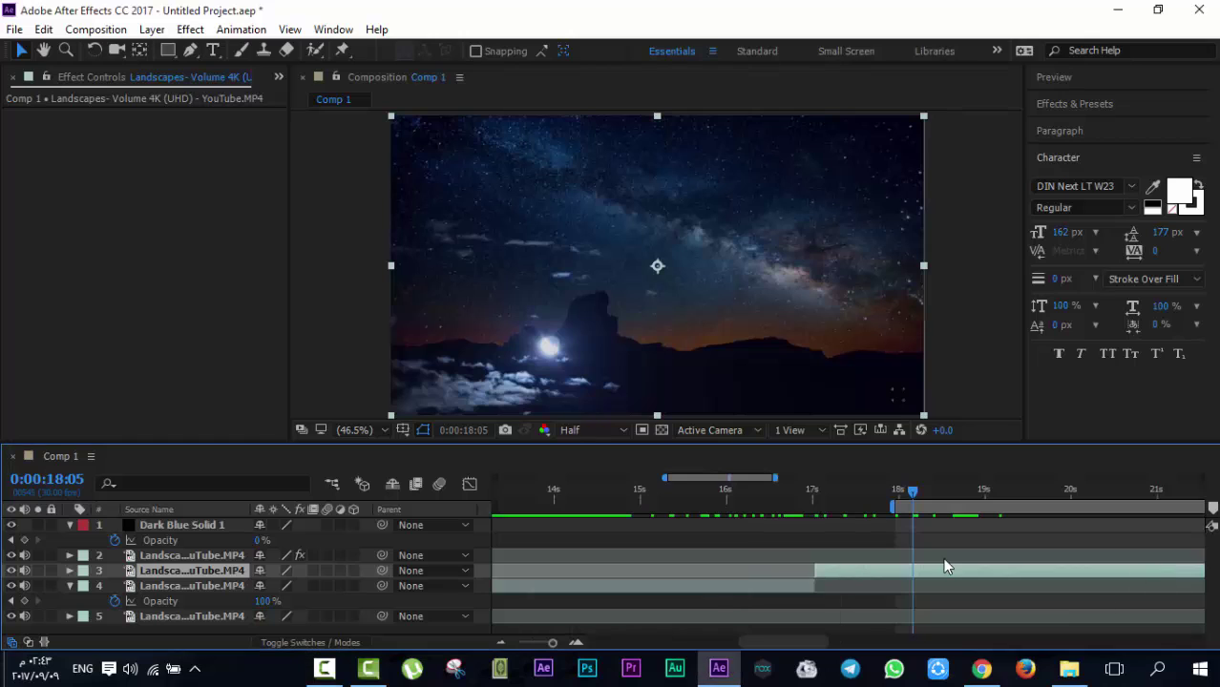
Split the moon clip at 0:00:18:18, after the dissolve, and delete the segment between 0:00:17:01 and 0:00:18:18
{"action": "left_click", "coordinate": [950, 491]}
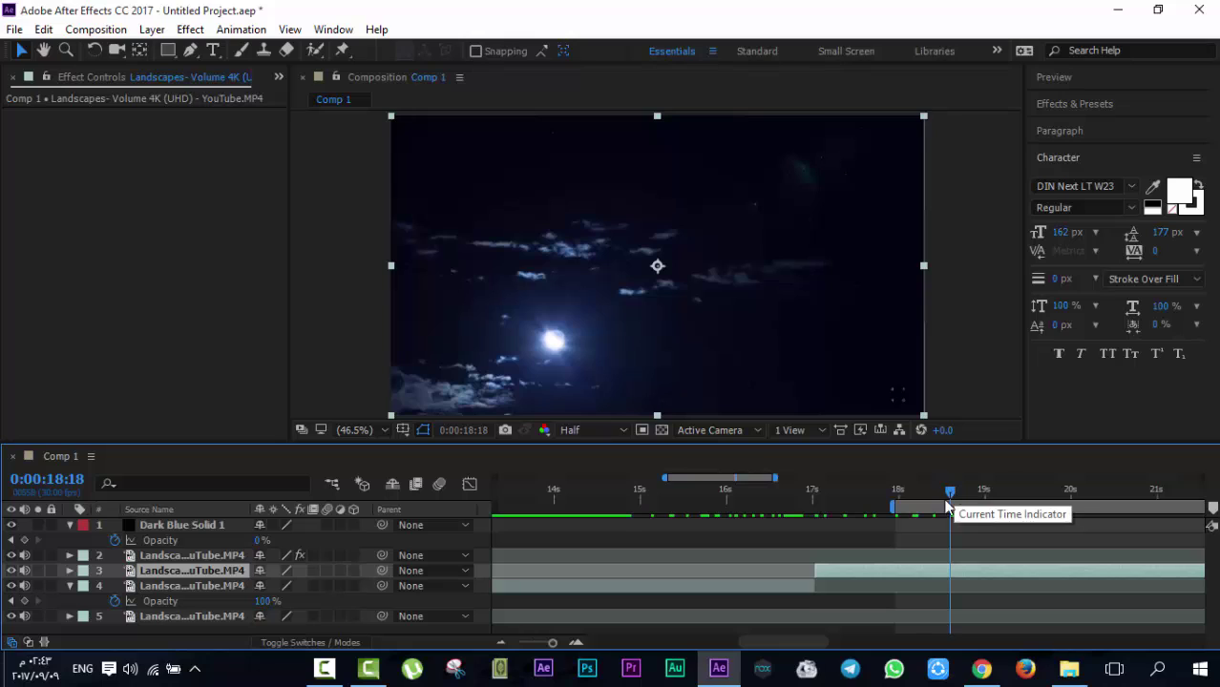
{"action": "key", "text": "ctrl+shift+d"}
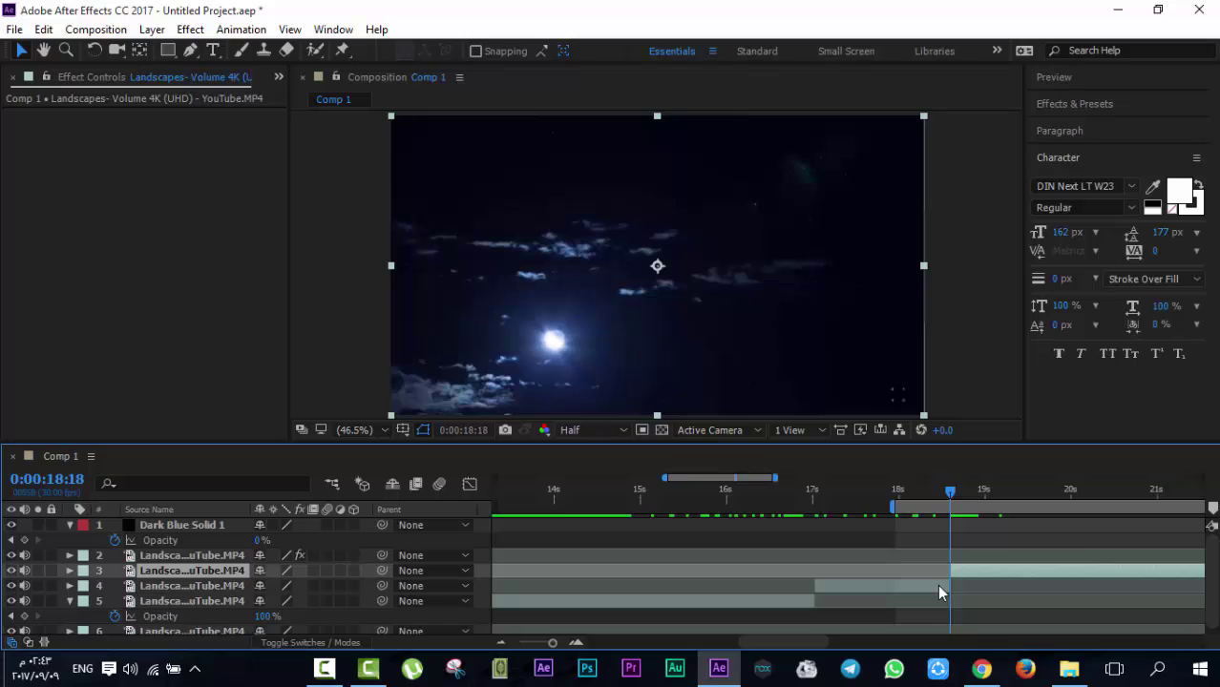
{"action": "left_click", "coordinate": [938, 586]}
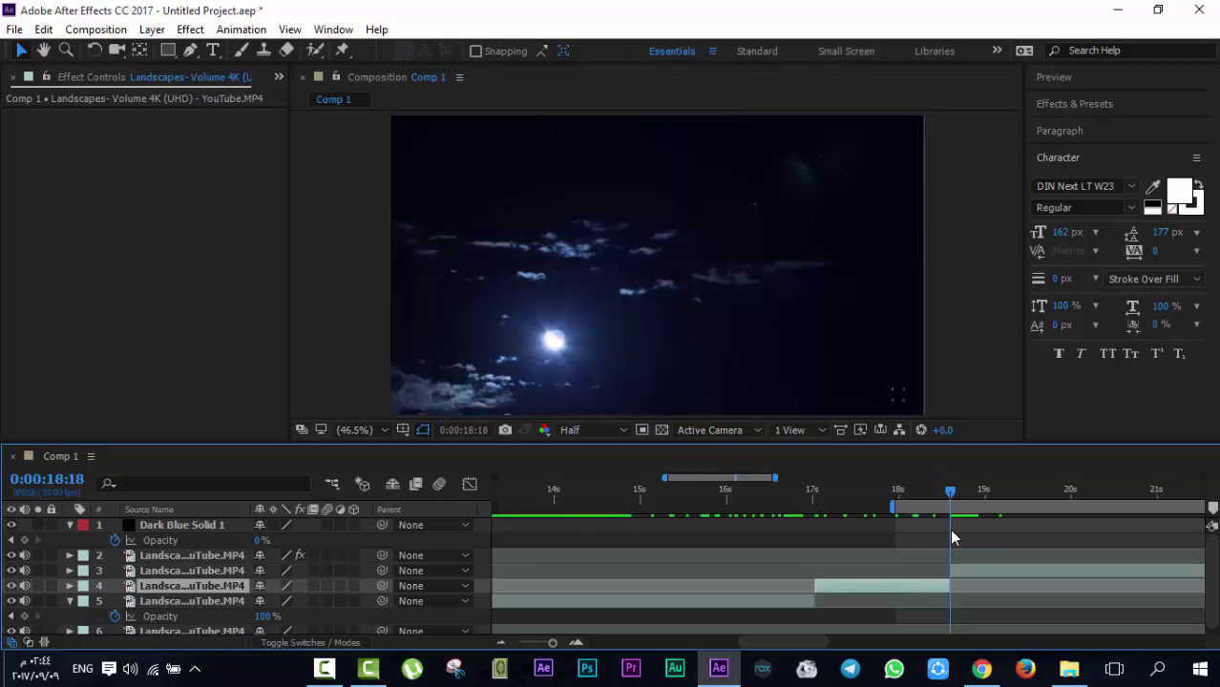
{"action": "key", "text": "ctrl+z"}
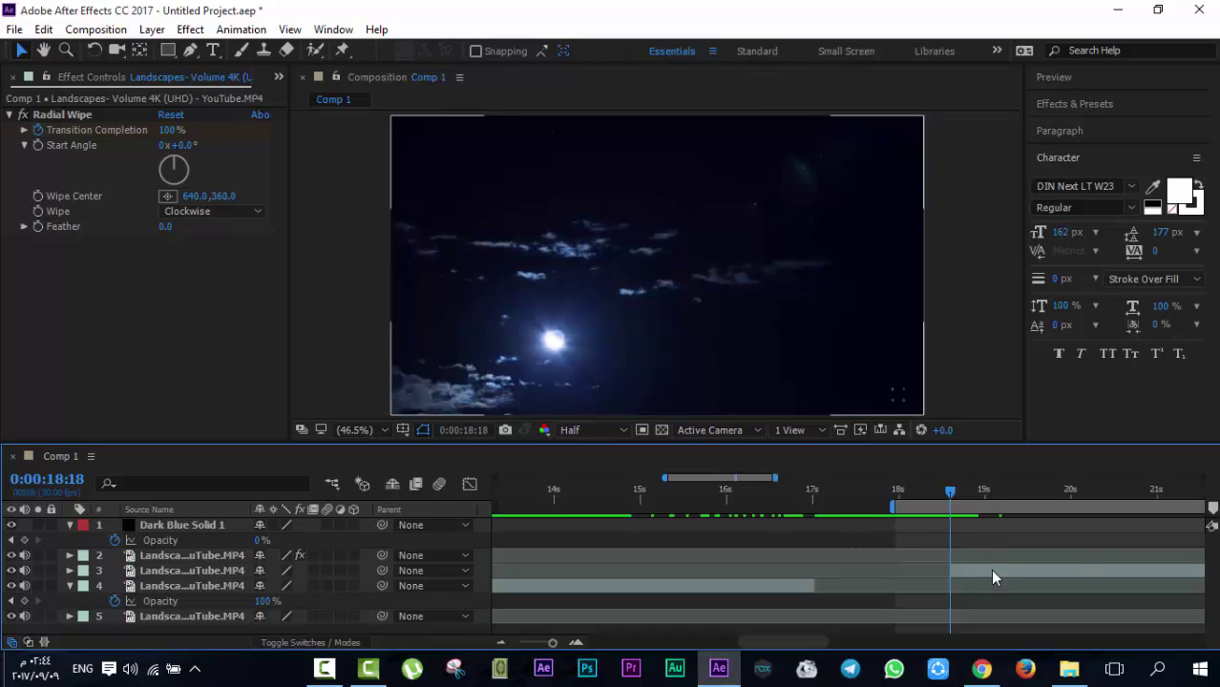
Overlap the moon clip with the starry-sky clip by starting it at about 0:00:16:13, and set the current time to its start
{"action": "left_click_drag", "start_coordinate": [1001, 571], "coordinate": [844, 576]}
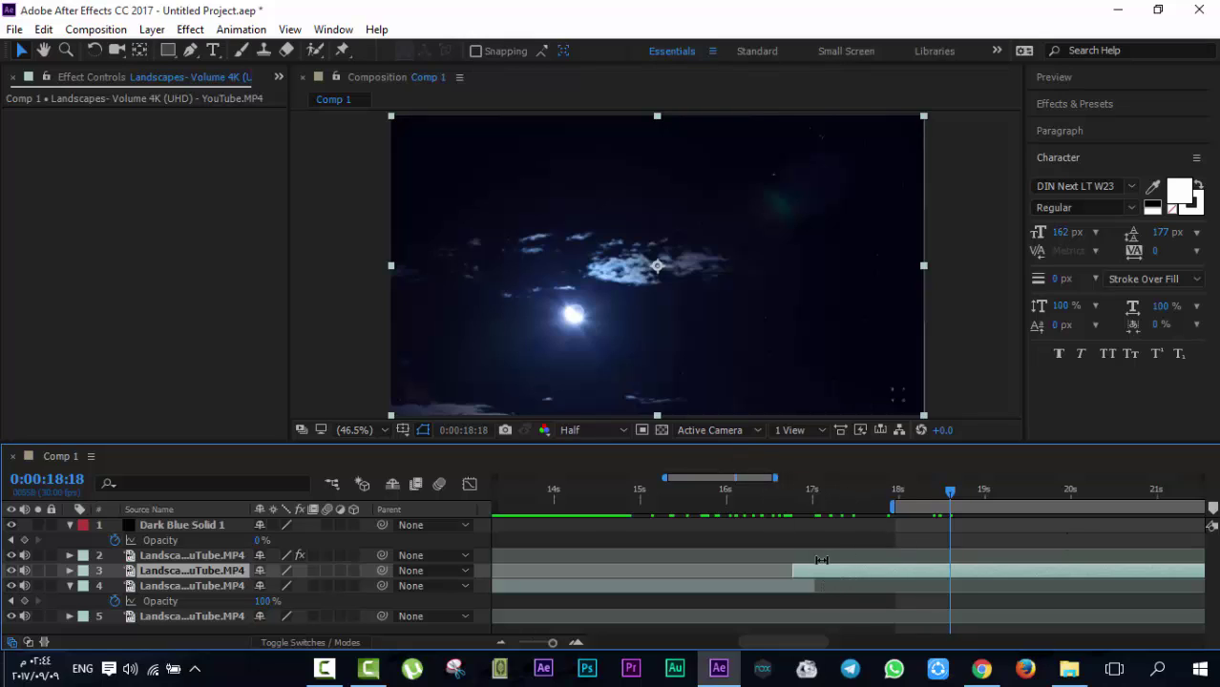
{"action": "left_click_drag", "start_coordinate": [806, 571], "coordinate": [791, 570]}
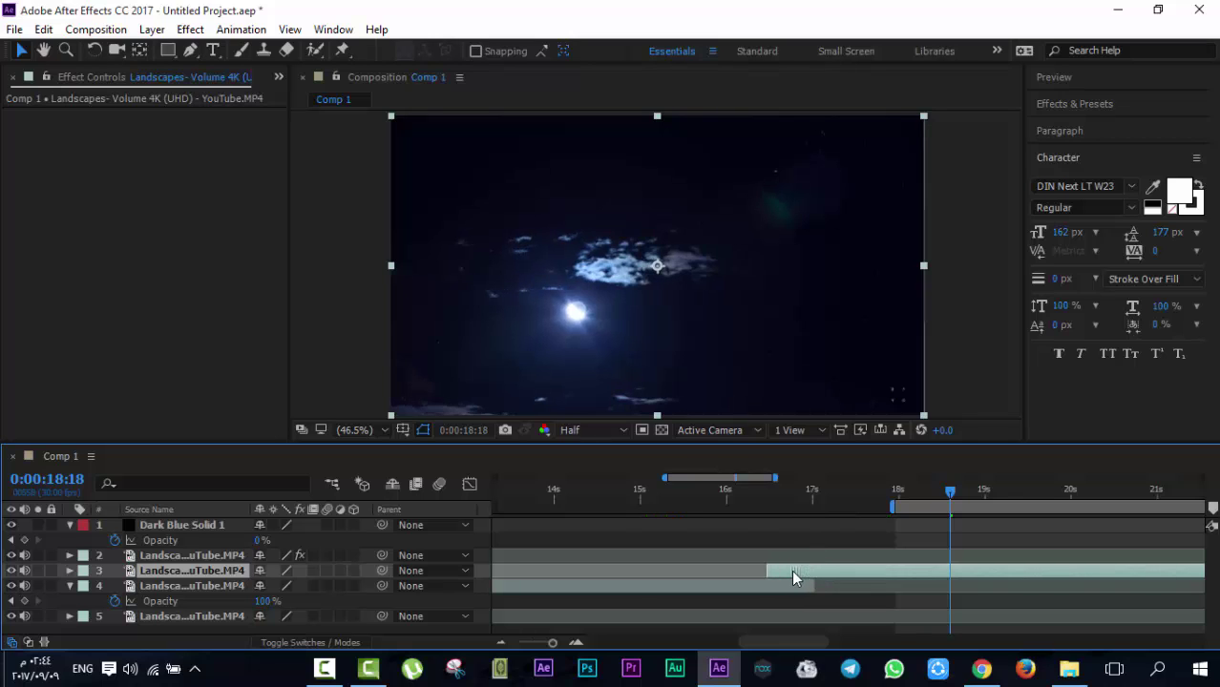
{"action": "left_click", "coordinate": [767, 498]}
{"action": "left_click", "coordinate": [765, 501]}
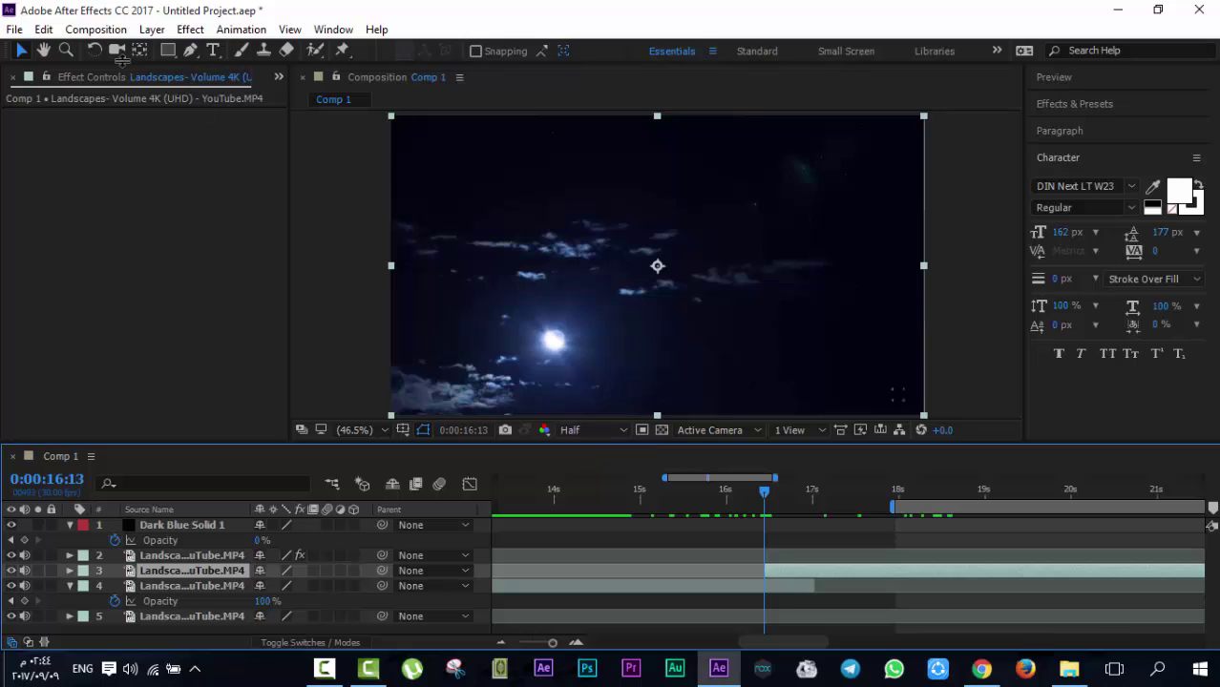
{"action": "double_click", "coordinate": [168, 51]}
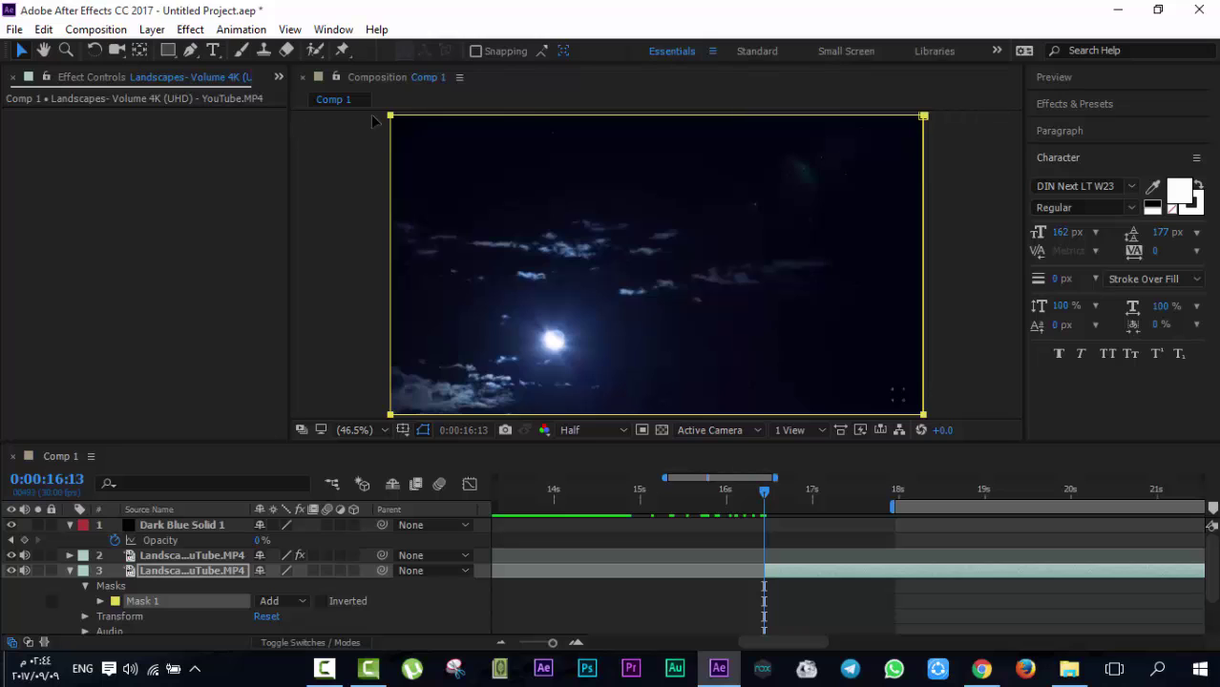
{"action": "key", "text": "ctrl+z"}
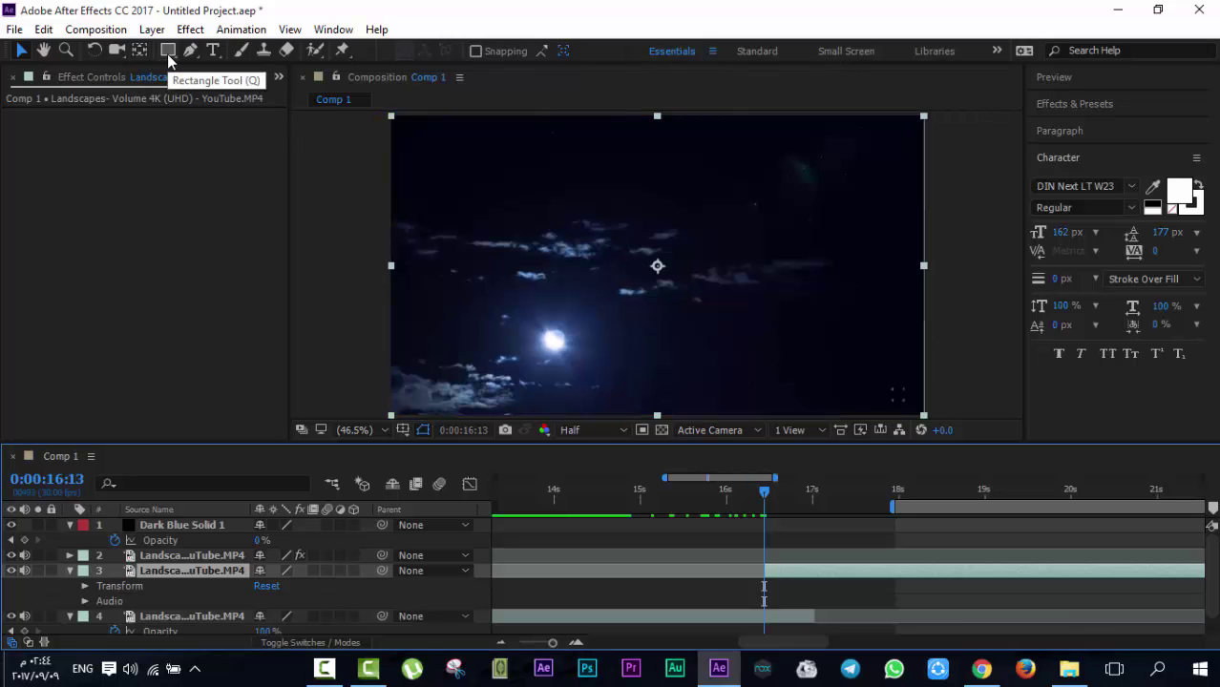
{"action": "left_click", "coordinate": [168, 50]}
{"action": "left_click_drag", "start_coordinate": [363, 115], "coordinate": [991, 430]}
{"action": "key", "text": "ctrl+z"}
Add a rectangular mask covering the full frame to the moon clip
{"action": "left_click", "coordinate": [782, 580]}
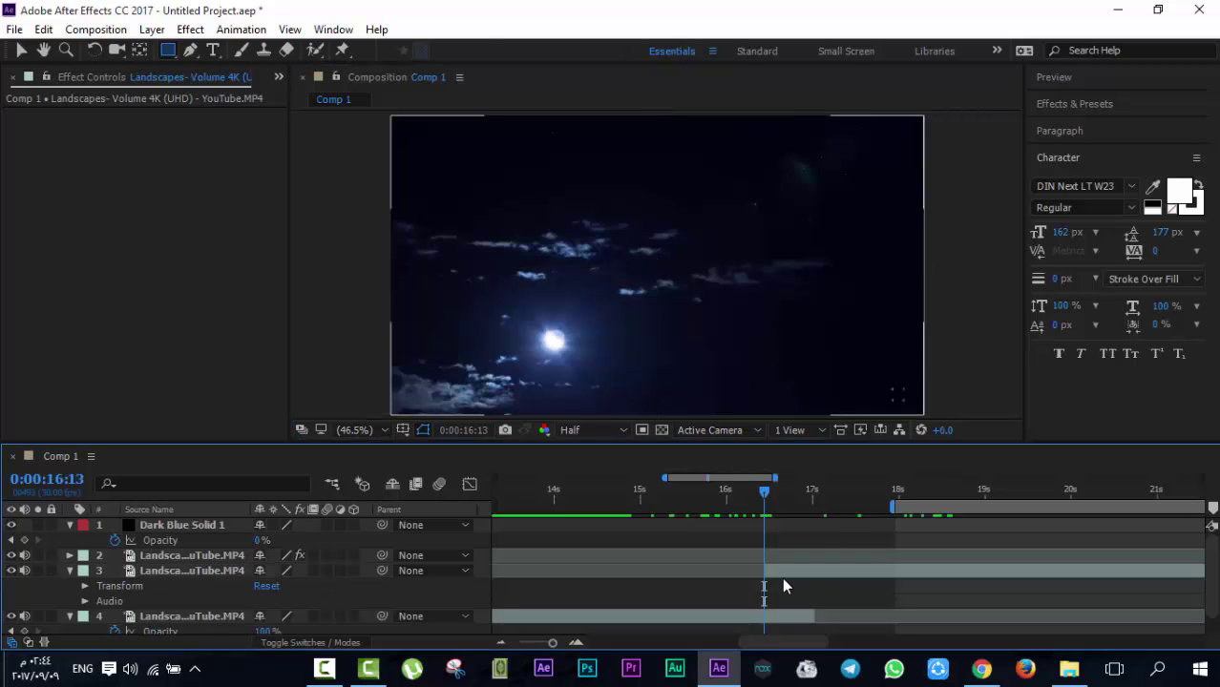
{"action": "left_click", "coordinate": [781, 574]}
{"action": "double_click", "coordinate": [168, 50]}
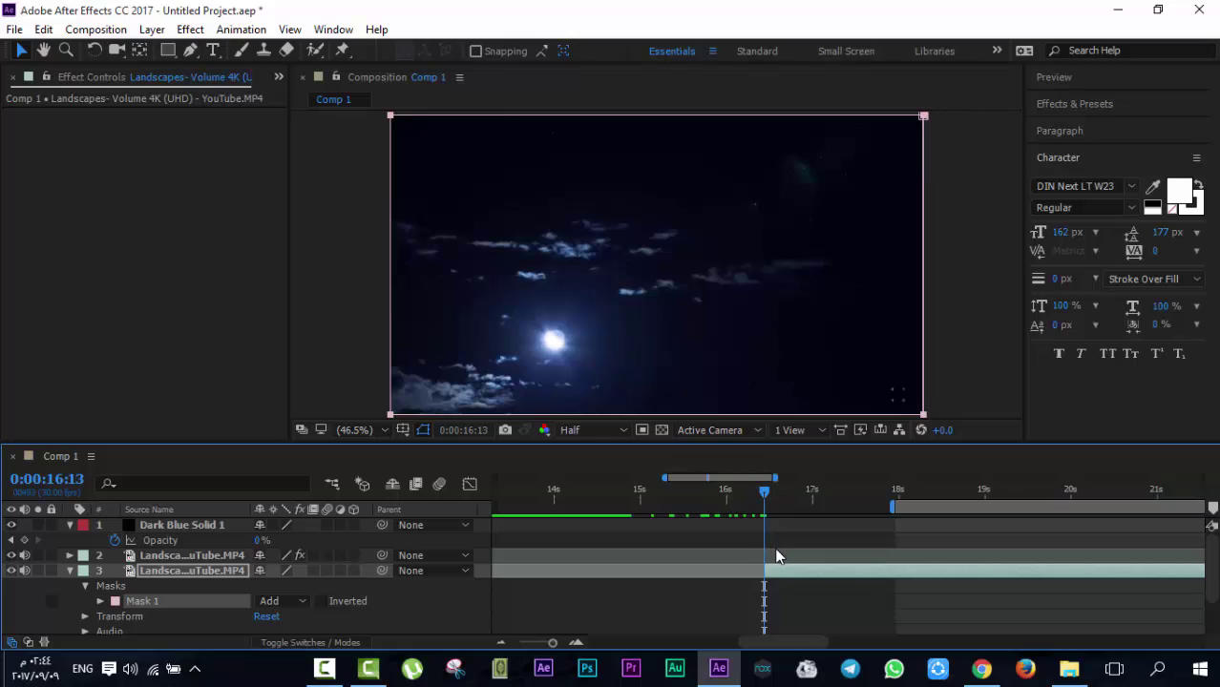
{"action": "scroll", "coordinate": [778, 556], "scroll_direction": "down", "scroll_amount": 1}
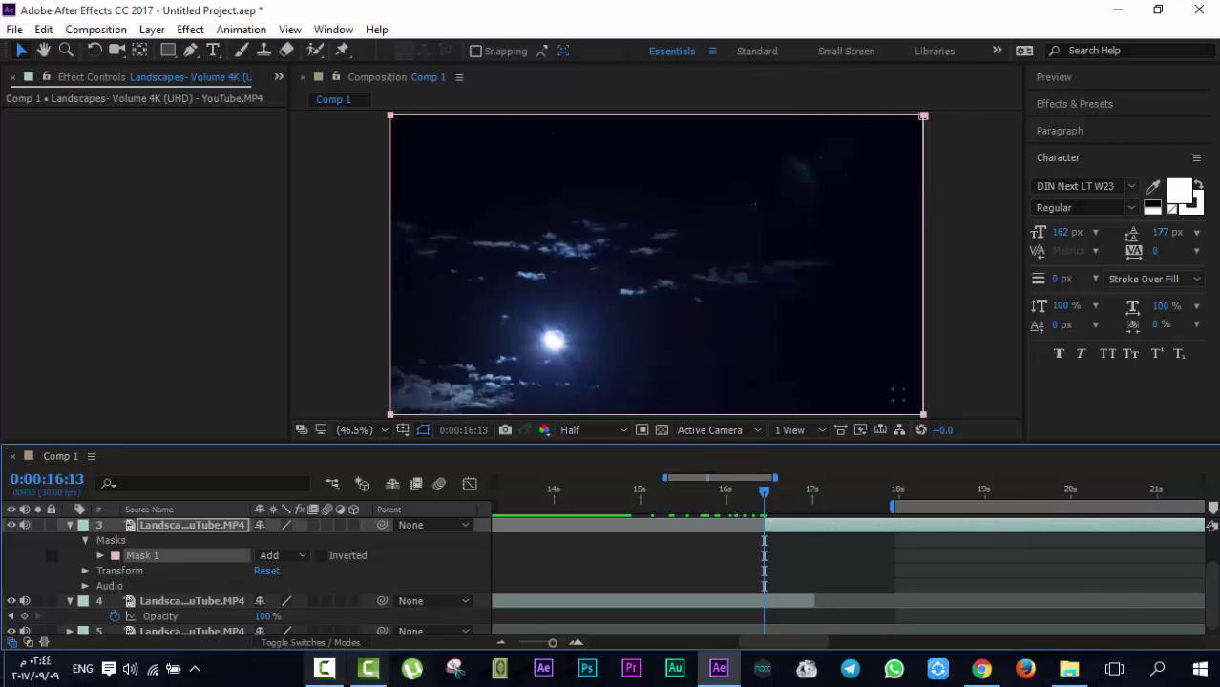
{"action": "left_click", "coordinate": [325, 668]}
{"action": "left_click", "coordinate": [1136, 592]}
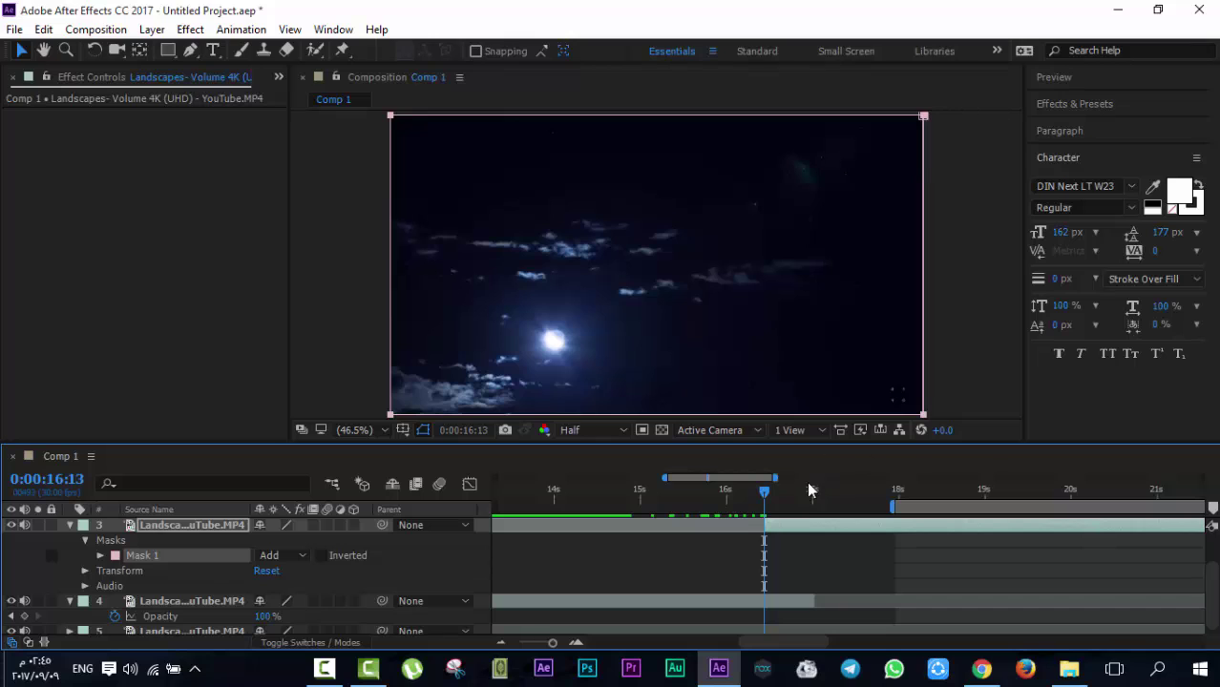
Reveal the moon clip's Mask Path and set its first keyframe at 0:00:16:13, leaving the mask selected
{"action": "left_click", "coordinate": [195, 526]}
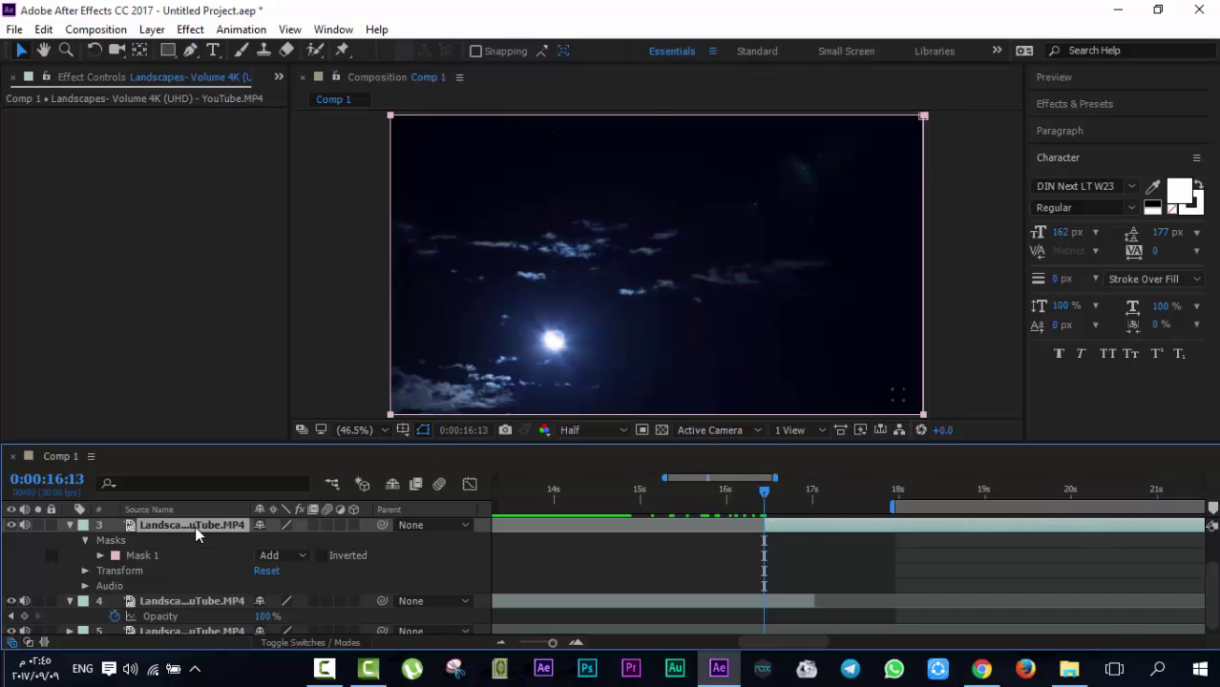
{"action": "left_click", "coordinate": [355, 554]}
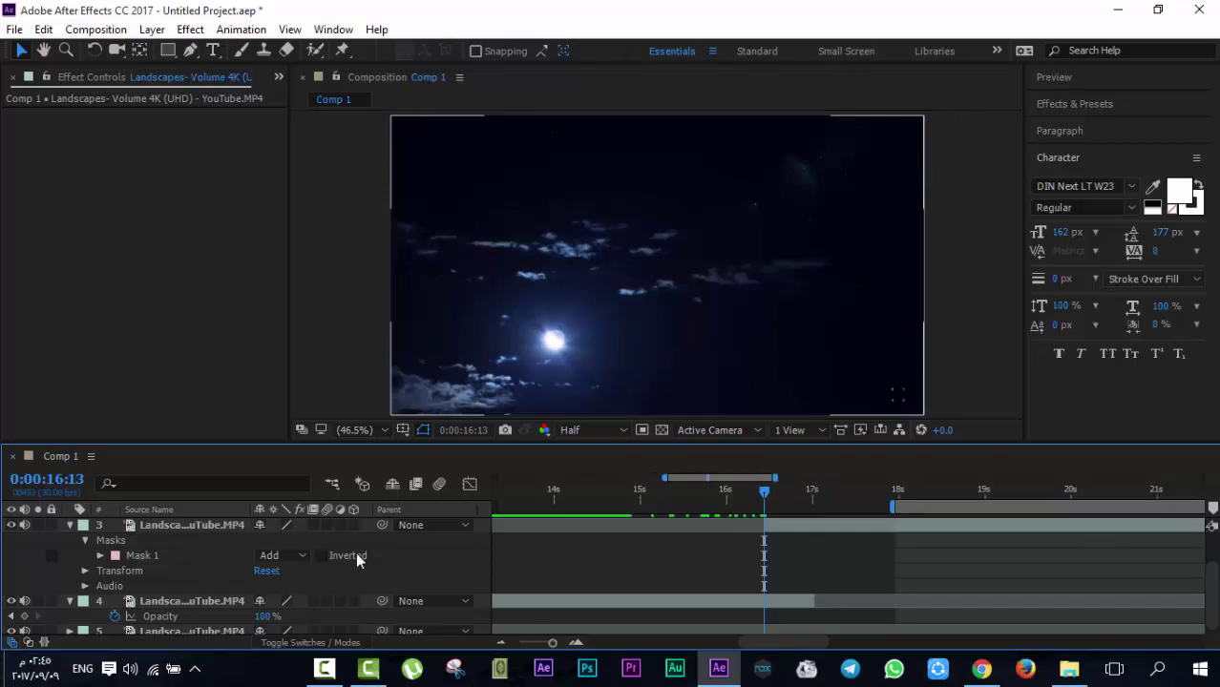
{"action": "left_click", "coordinate": [157, 523]}
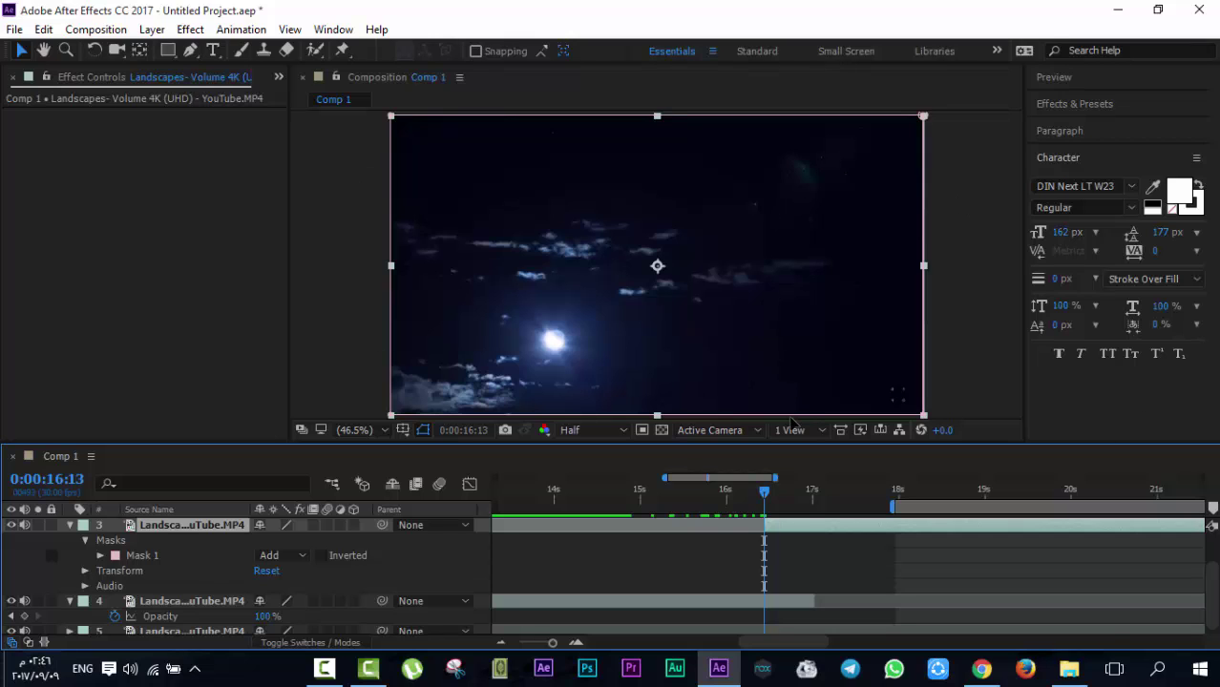
{"action": "key", "text": "m"}
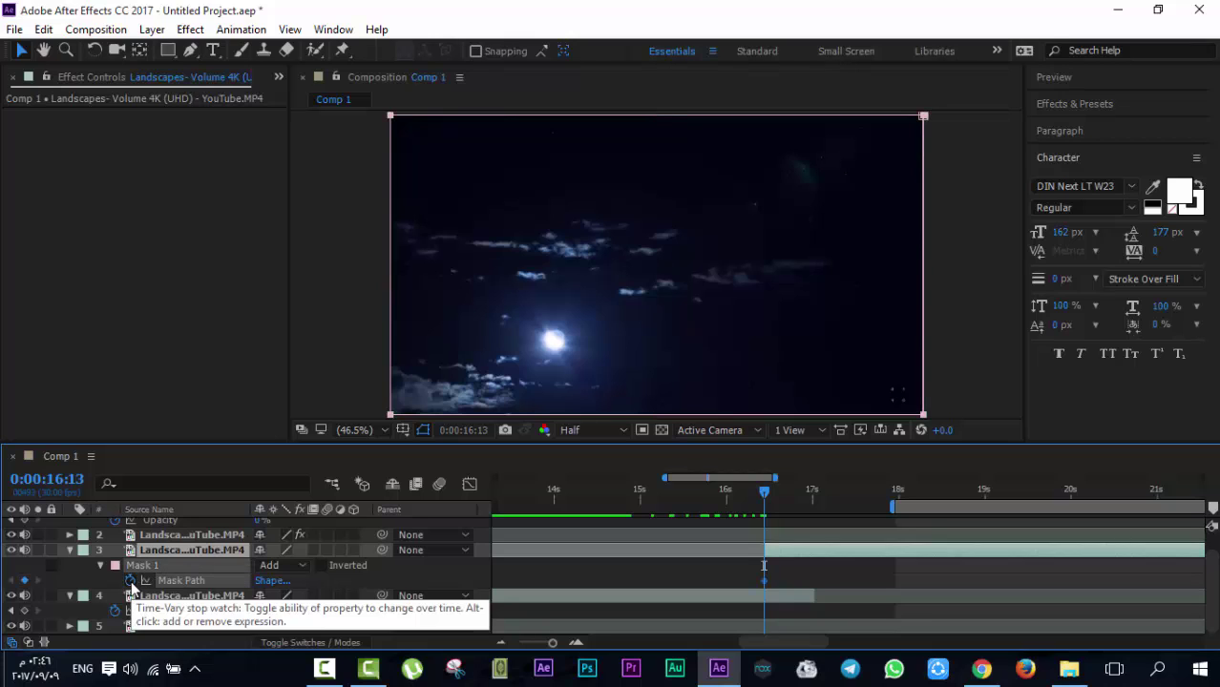
{"action": "left_click", "coordinate": [131, 582]}
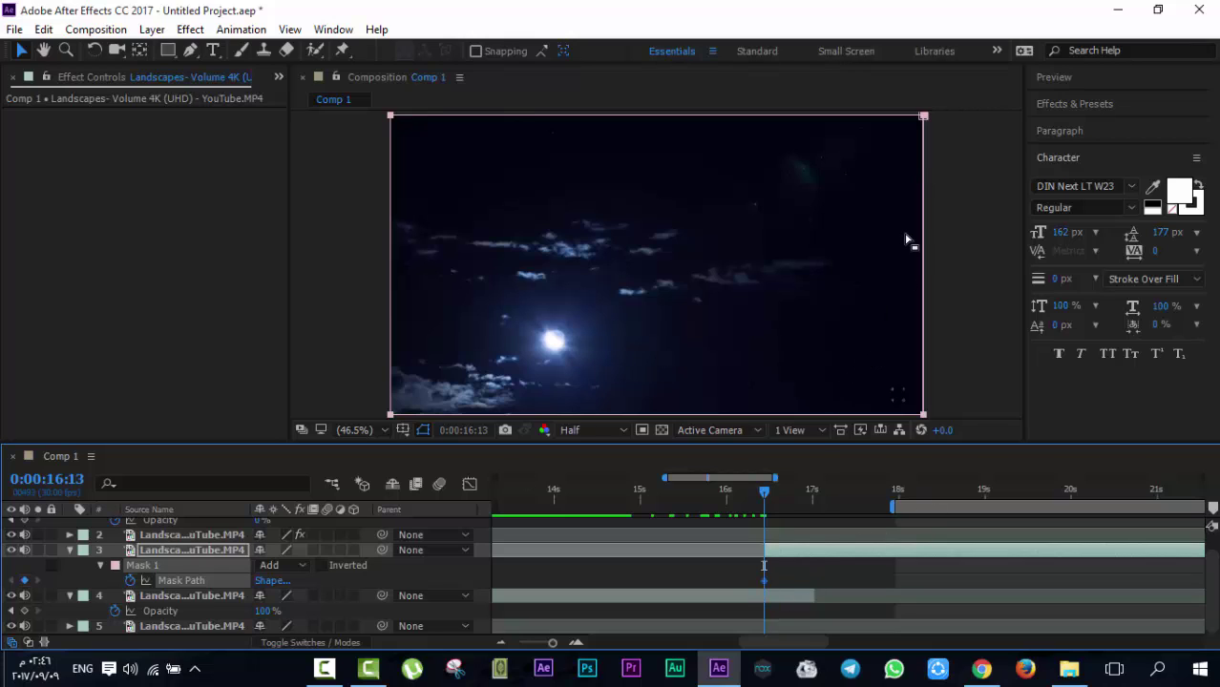
{"action": "left_click", "coordinate": [897, 262]}
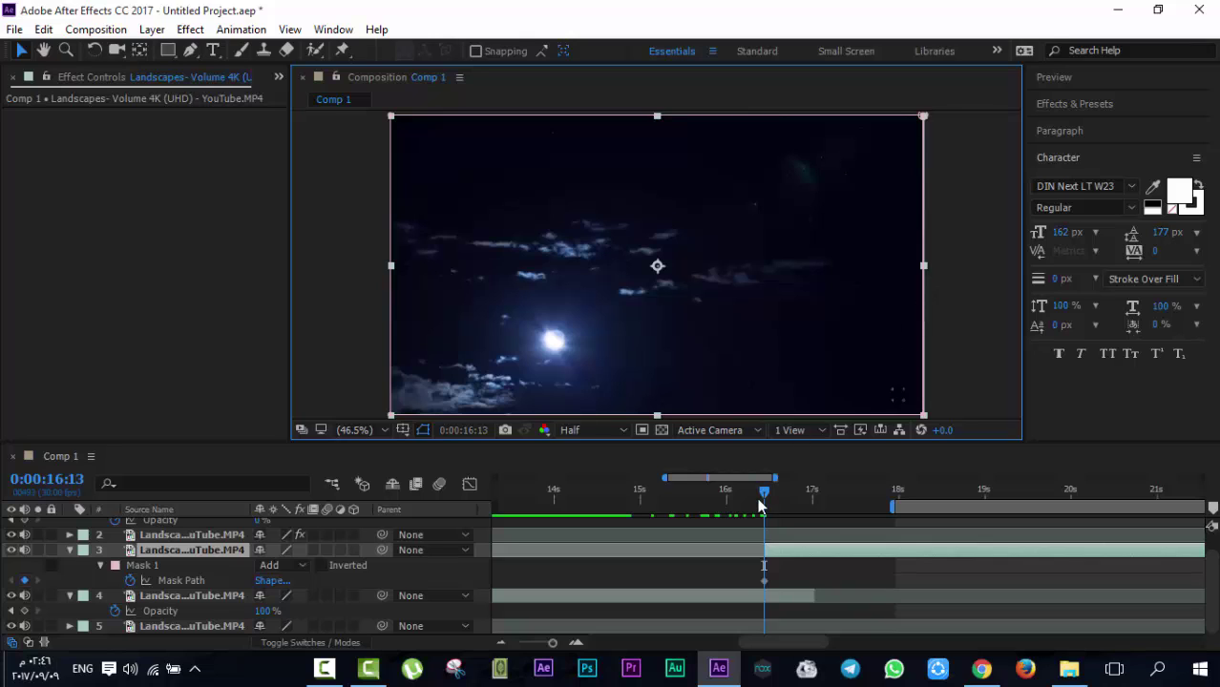
{"action": "left_click", "coordinate": [769, 566]}
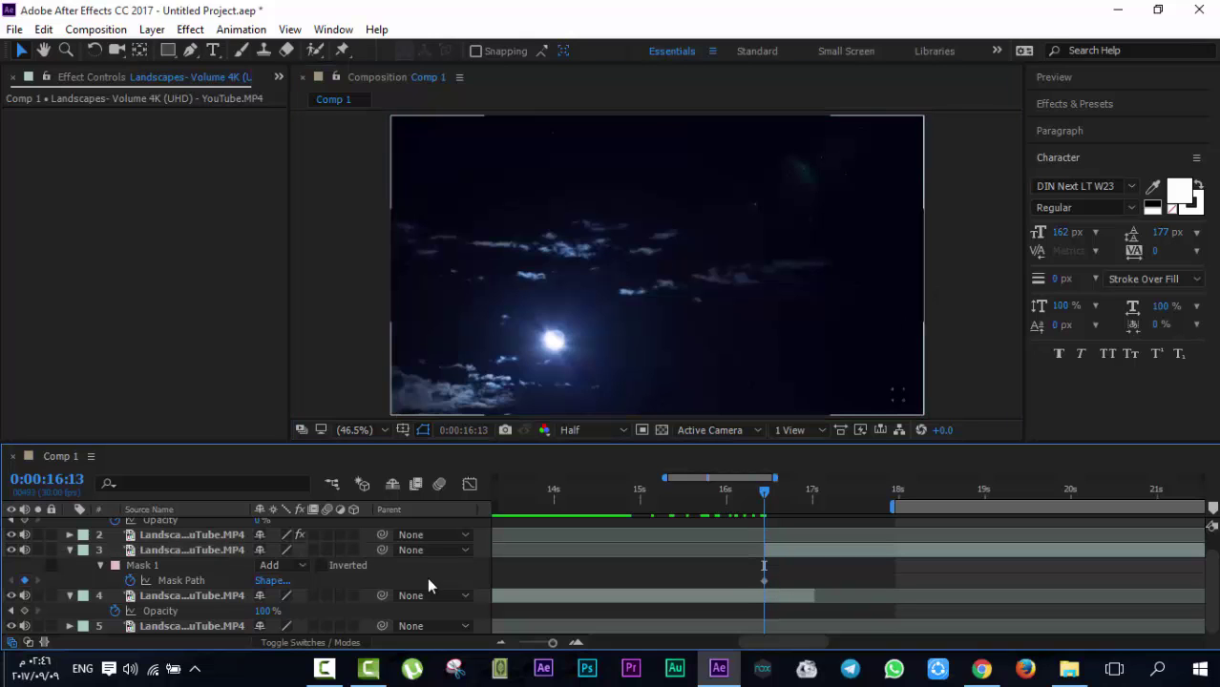
{"action": "left_click", "coordinate": [134, 581]}
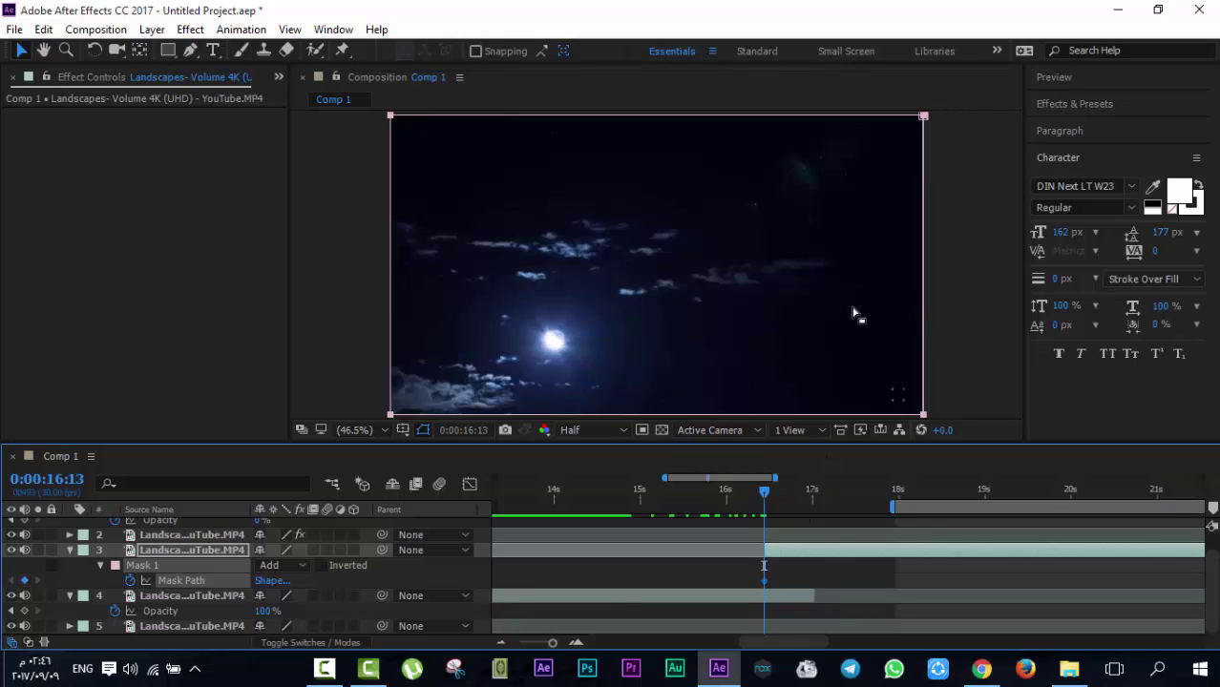
{"action": "left_click", "coordinate": [668, 258]}
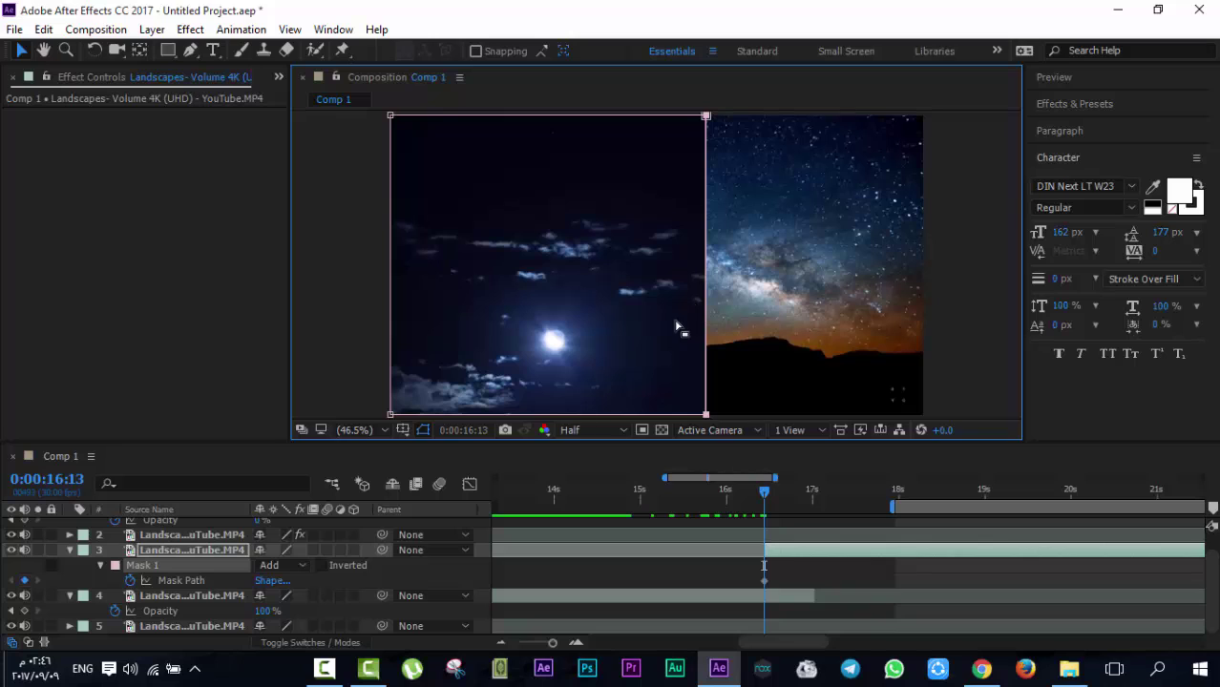
{"action": "left_click", "coordinate": [325, 668]}
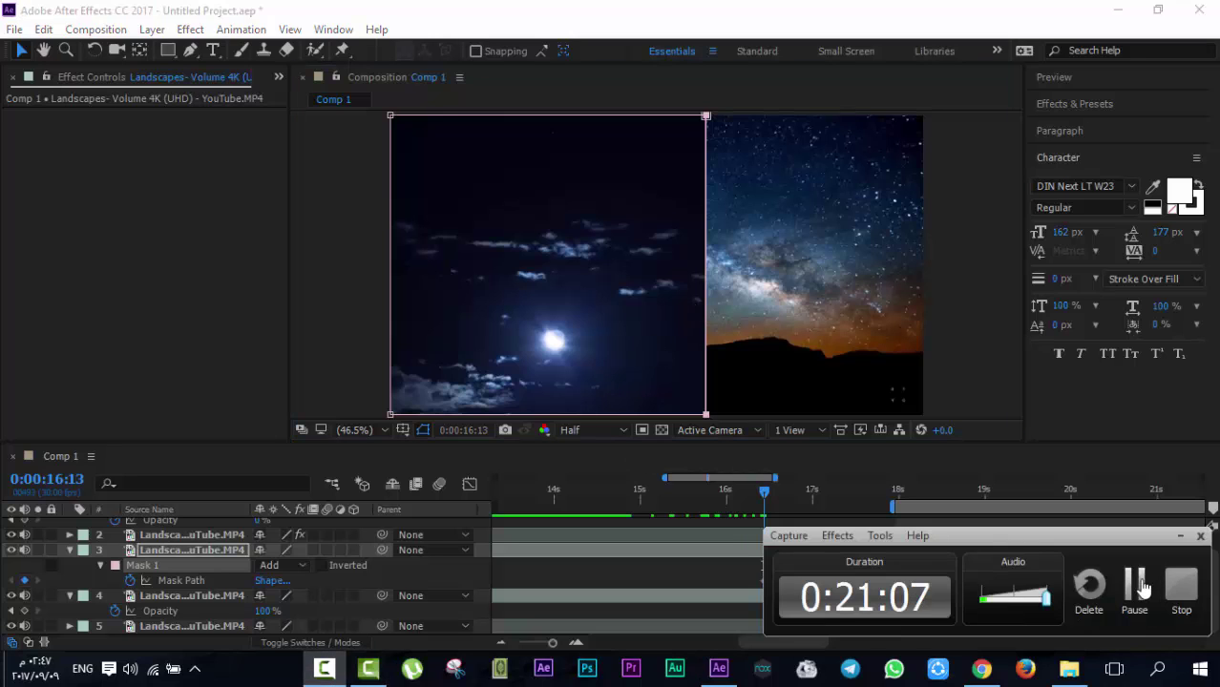
{"action": "left_click", "coordinate": [743, 602]}
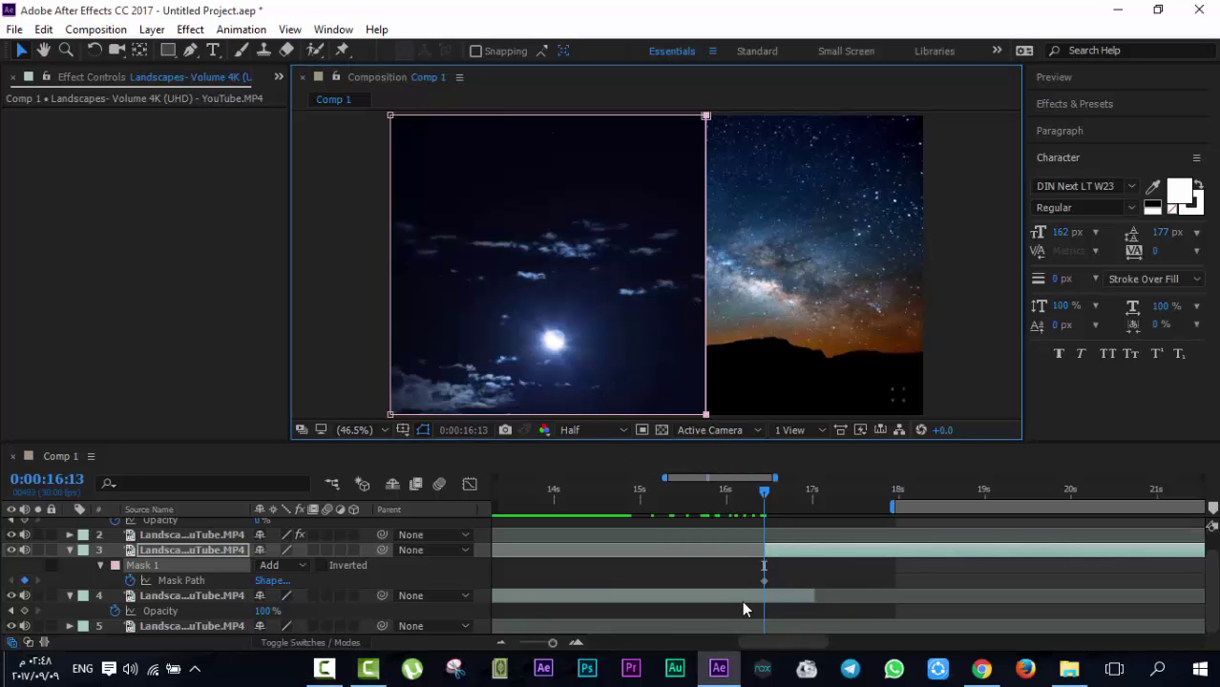
{"action": "left_click", "coordinate": [779, 551]}
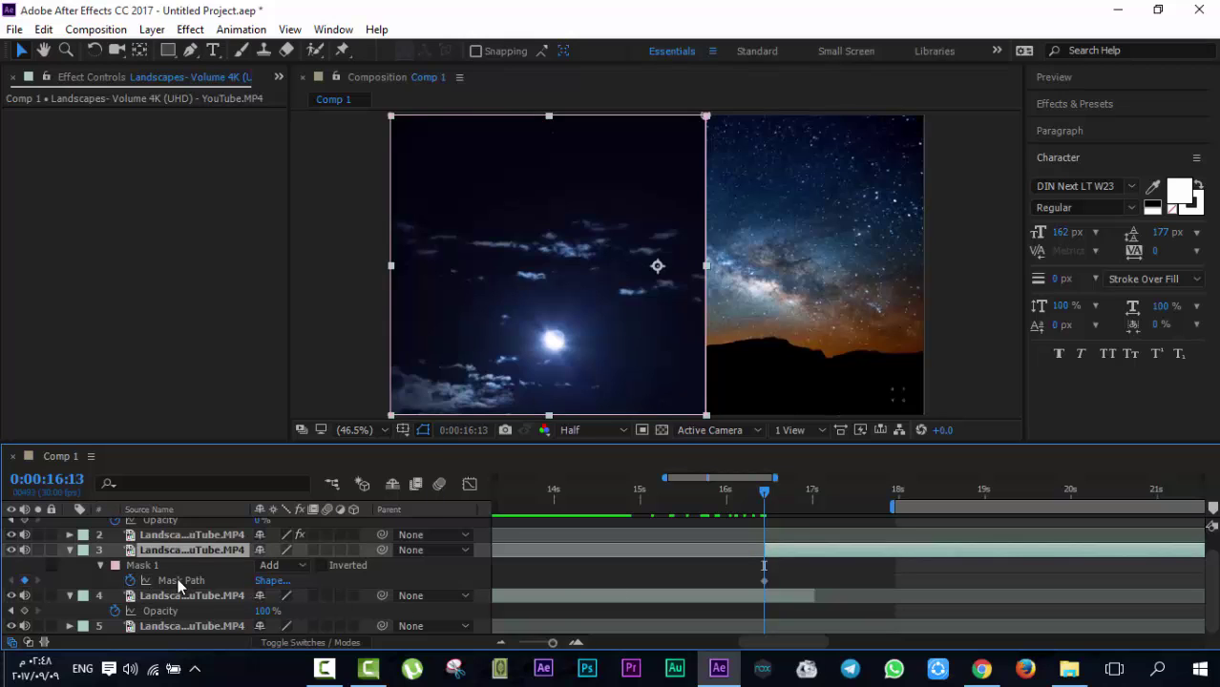
{"action": "left_click", "coordinate": [764, 579]}
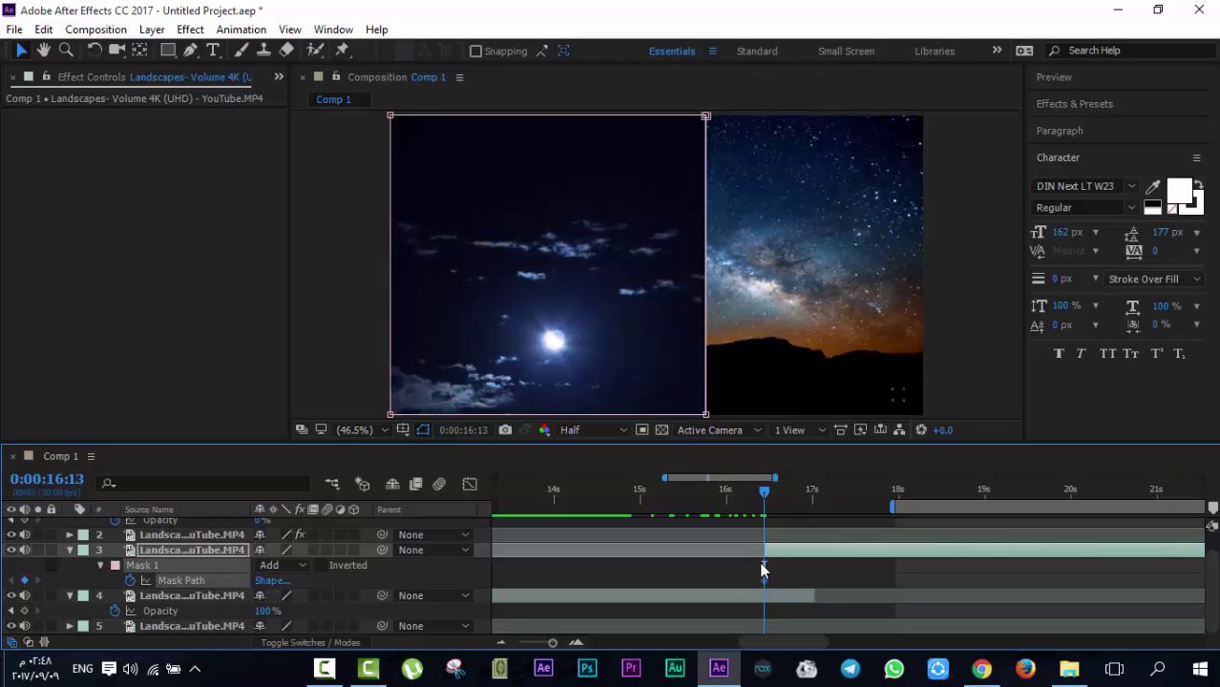
{"action": "left_click", "coordinate": [698, 384]}
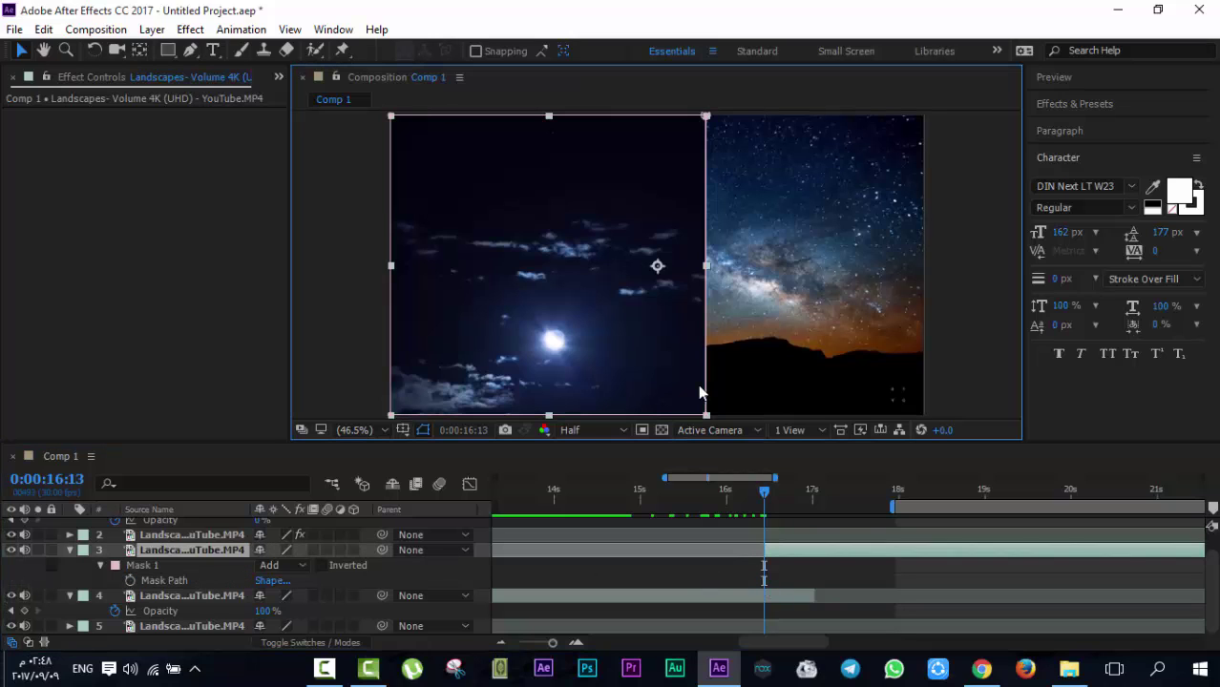
{"action": "left_click_drag", "start_coordinate": [705, 387], "coordinate": [922, 401]}
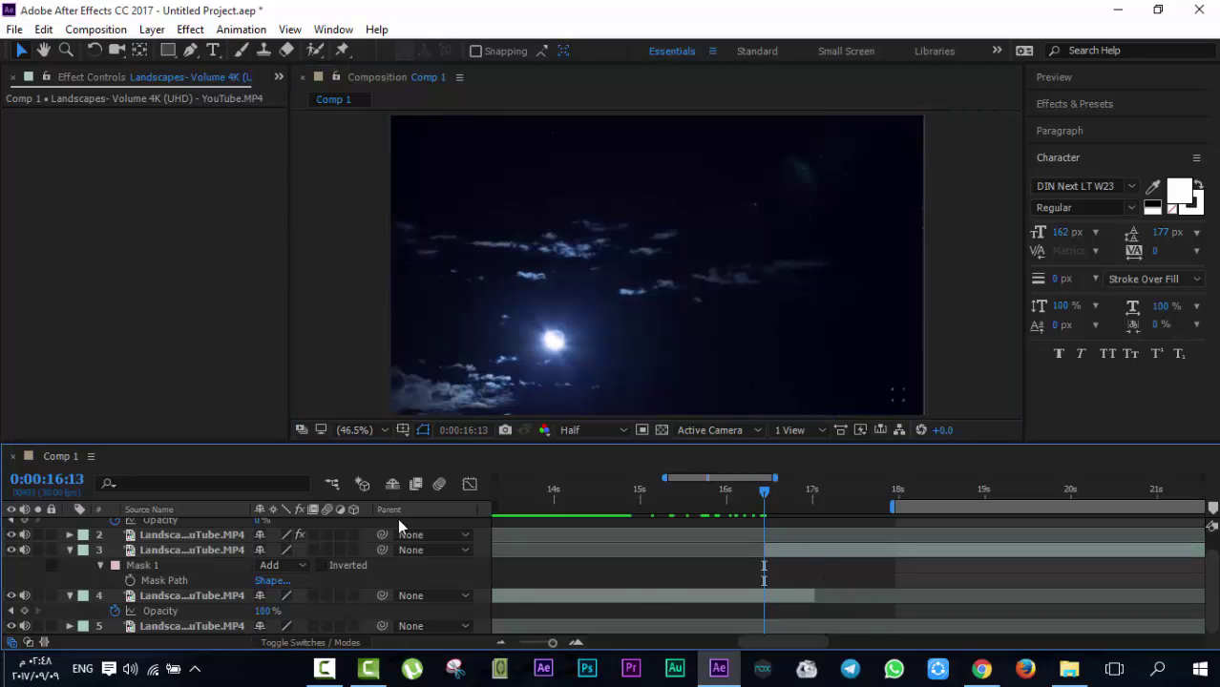
{"action": "left_click", "coordinate": [164, 549]}
{"action": "left_click", "coordinate": [130, 580]}
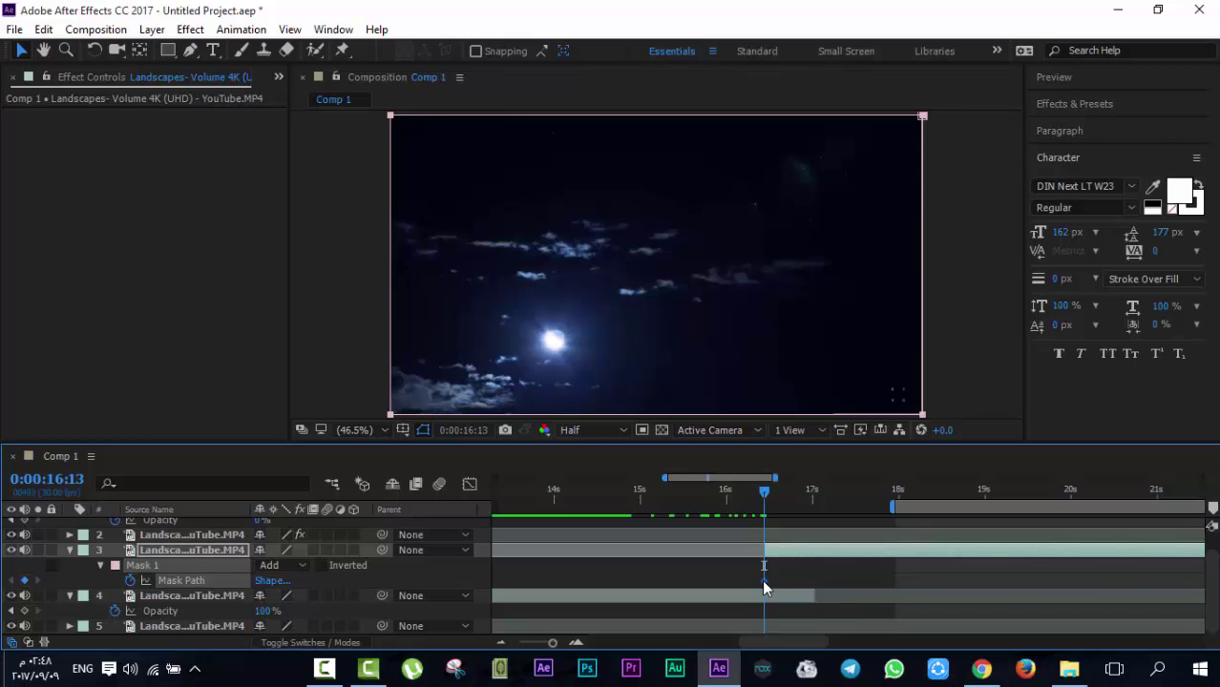
Move the moon clip's full-frame Mask Path keyframe to 0:00:17:00
{"action": "left_click_drag", "start_coordinate": [764, 582], "coordinate": [813, 597]}
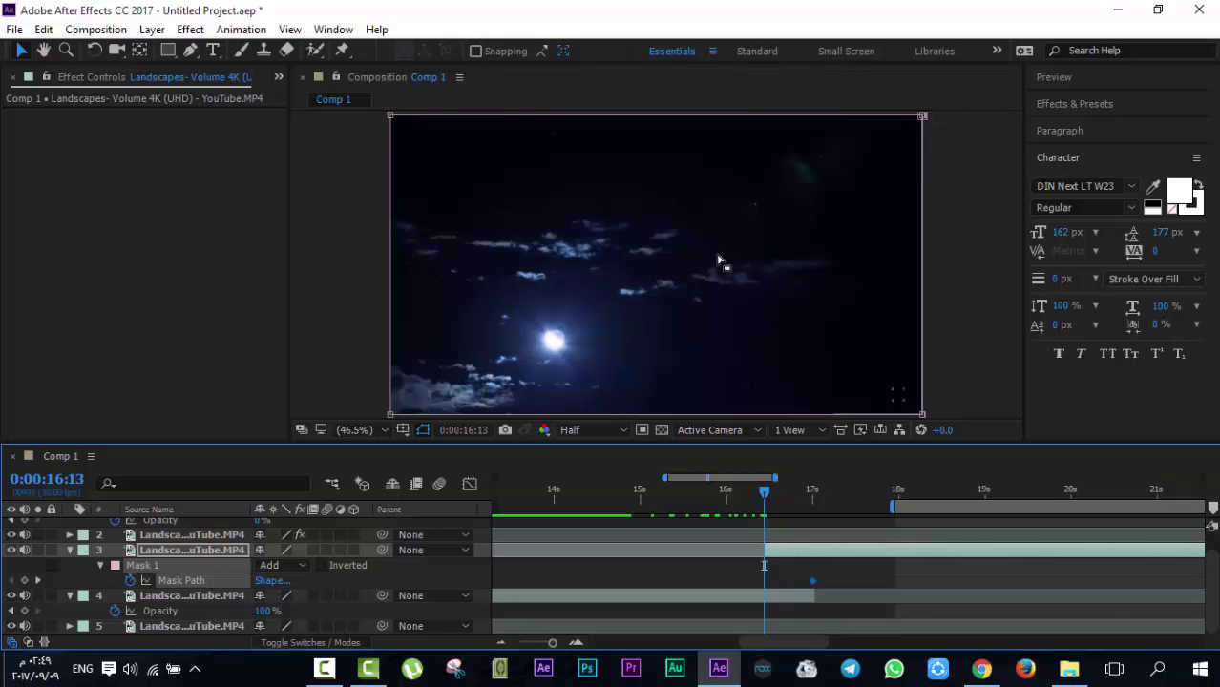
{"action": "left_click", "coordinate": [658, 275]}
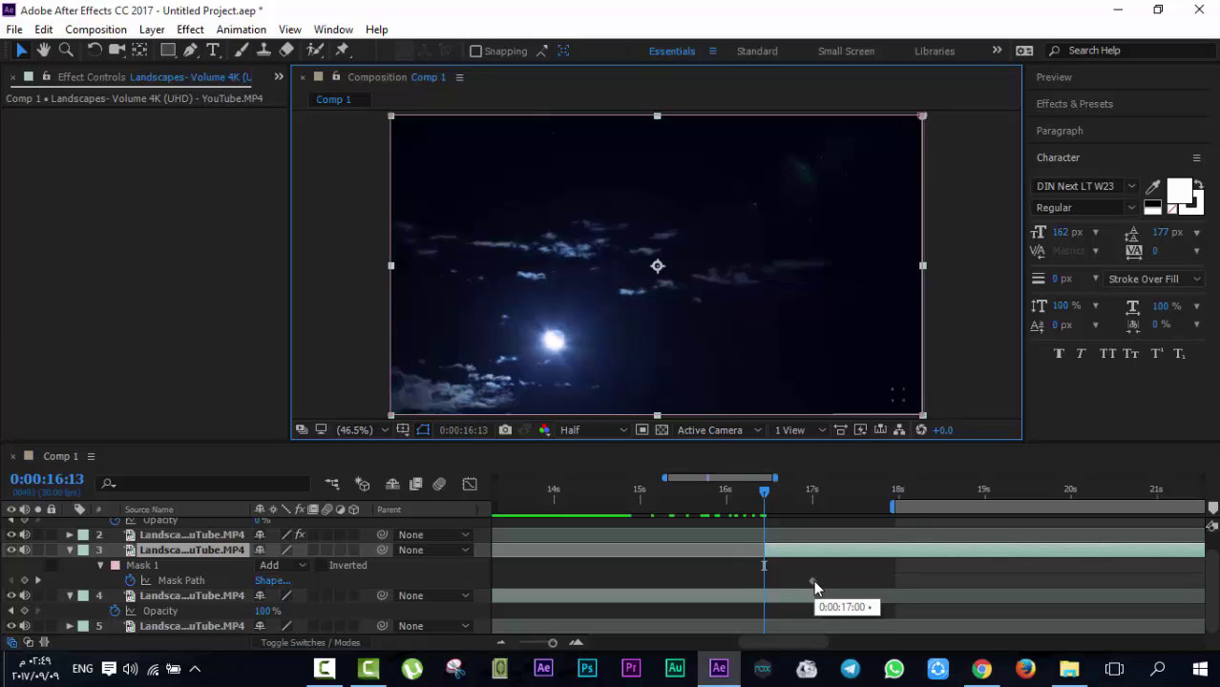
{"action": "left_click_drag", "start_coordinate": [814, 586], "coordinate": [814, 586]}
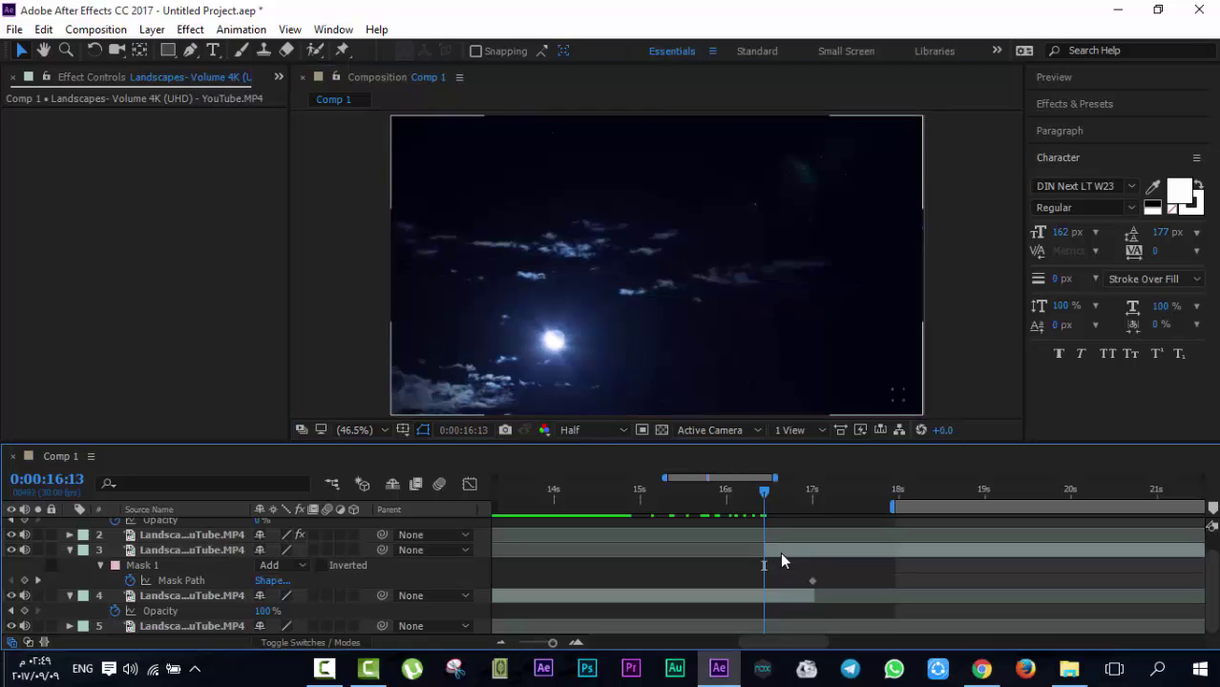
At 0:00:16:13, collapse the moon clip's mask by moving its right edge just past the frame's left edge
{"action": "left_click", "coordinate": [727, 541]}
{"action": "left_click", "coordinate": [702, 304]}
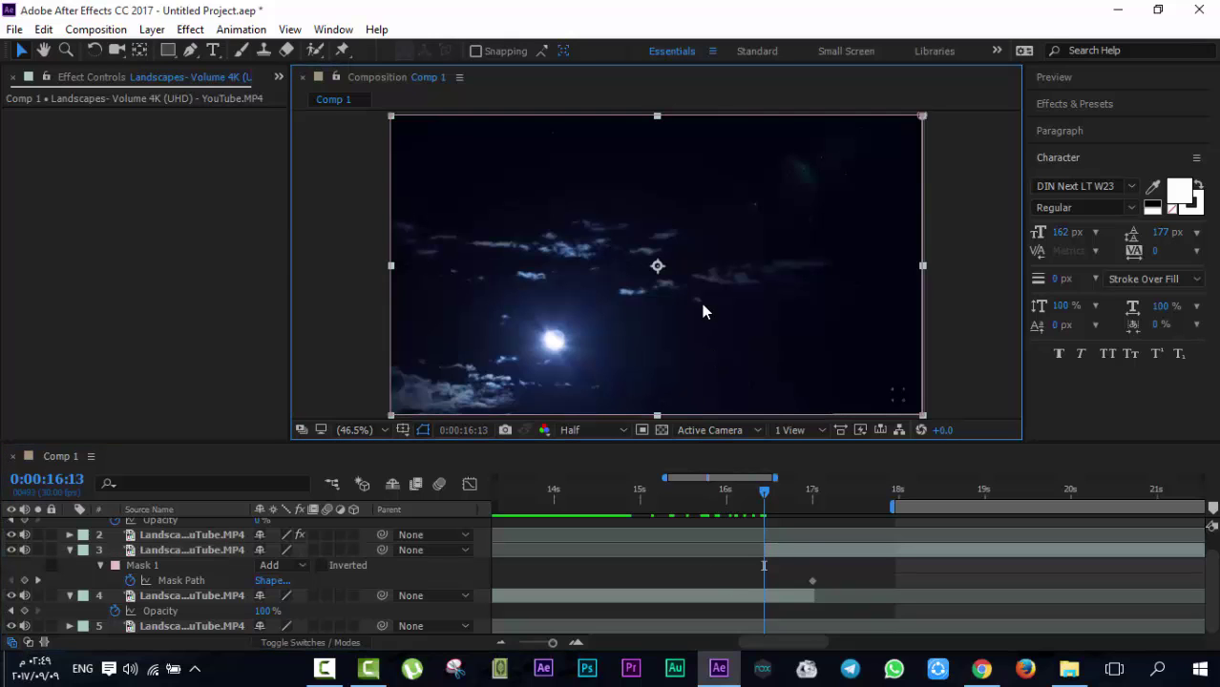
{"action": "left_click", "coordinate": [920, 280]}
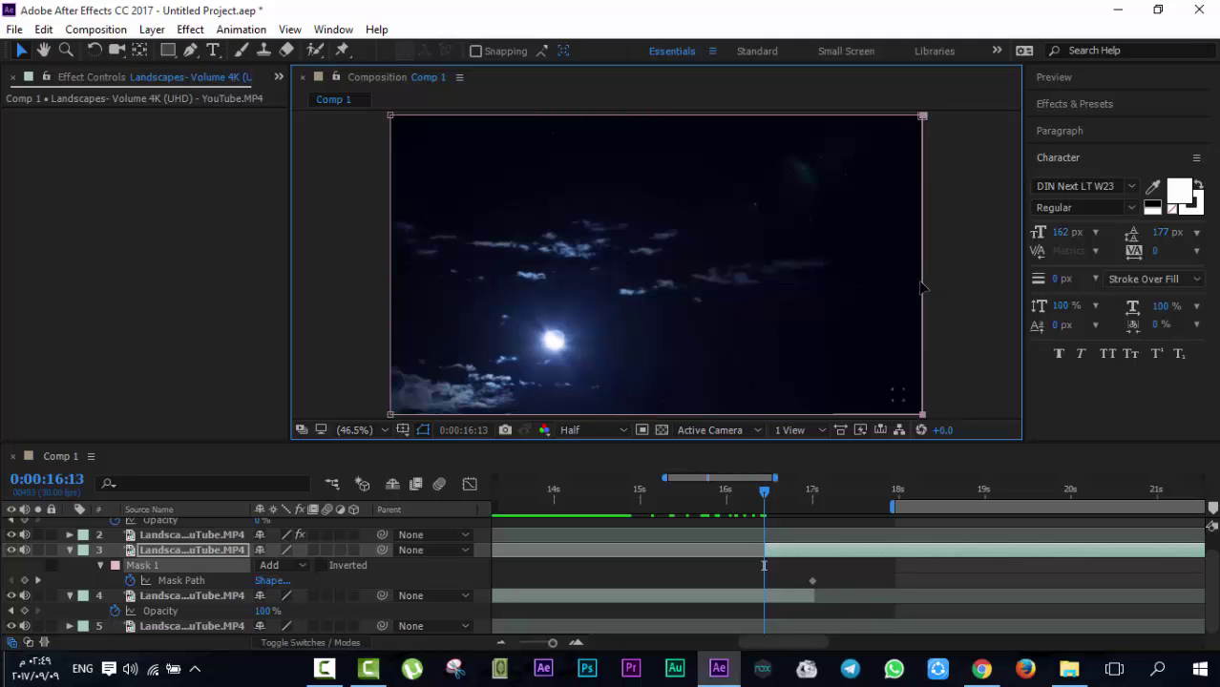
{"action": "left_click_drag", "start_coordinate": [922, 287], "coordinate": [380, 291]}
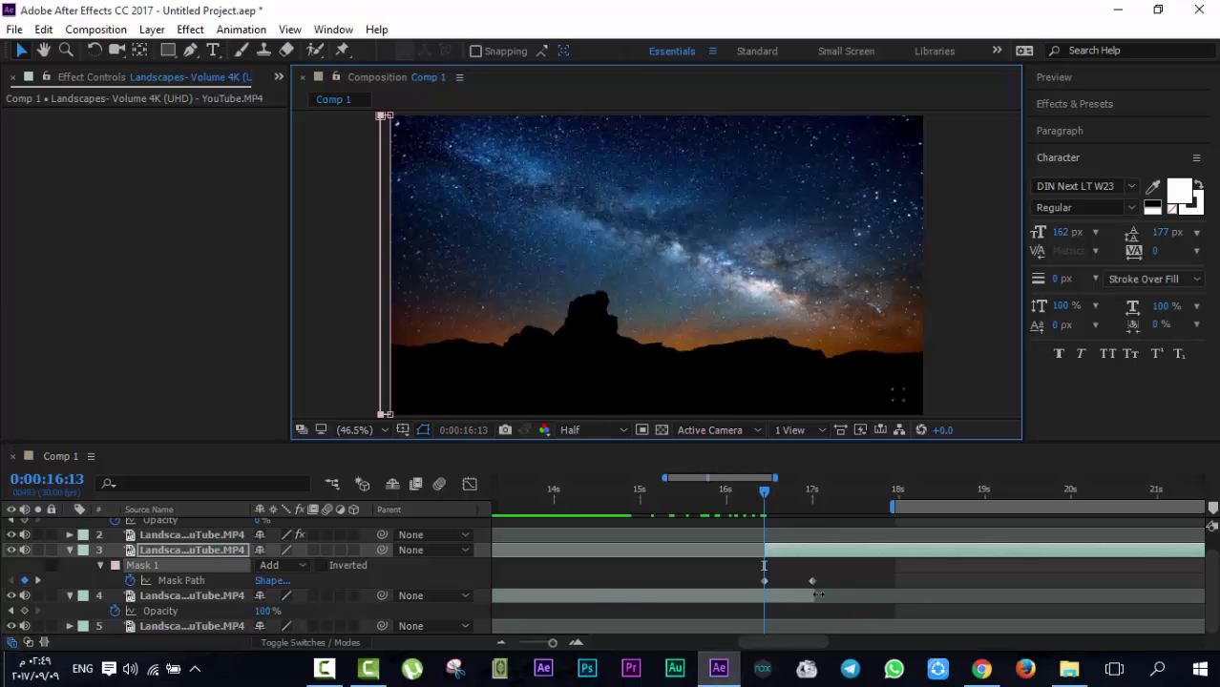
{"action": "left_click", "coordinate": [324, 668]}
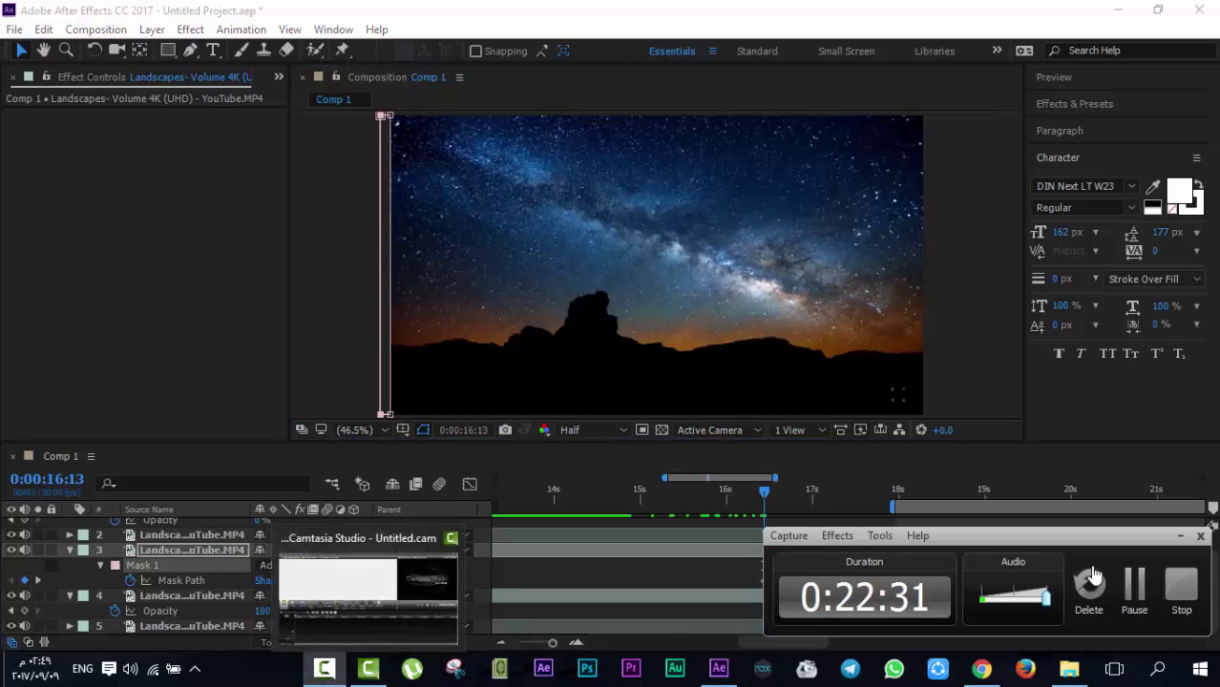
{"action": "left_click", "coordinate": [1133, 580]}
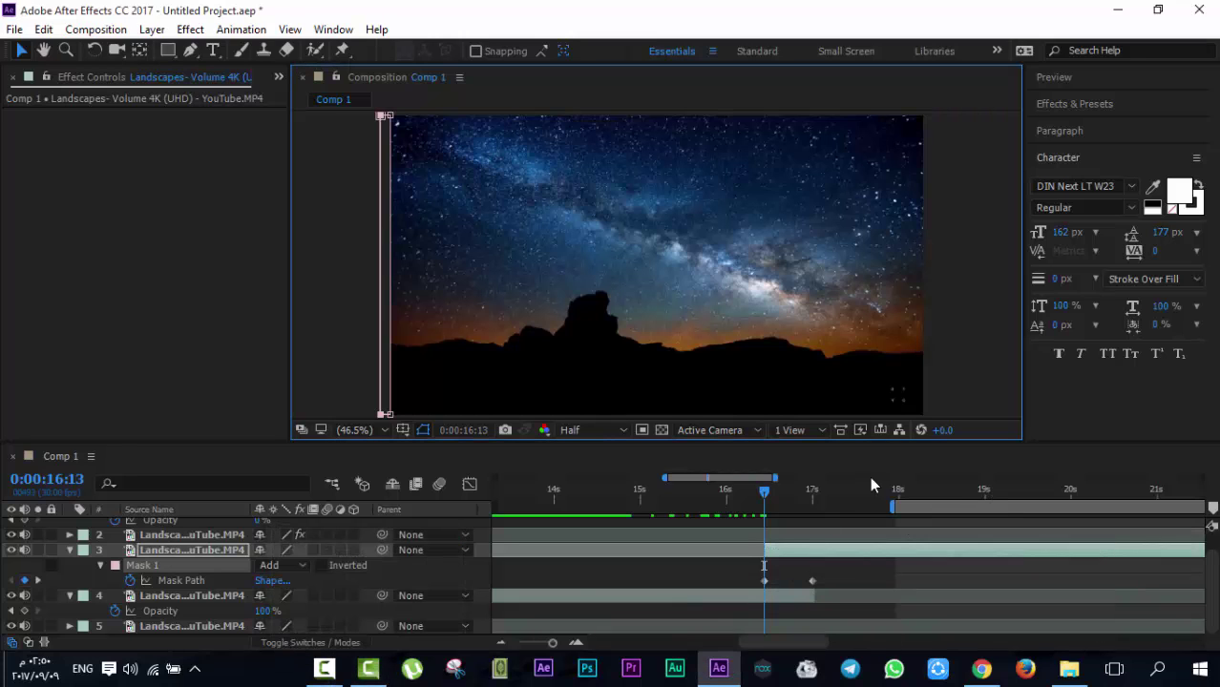
Shift the work area over the mask transition, starting at about 0:00:16:07, and preview the wipe from 0:00:16:12
{"action": "left_click", "coordinate": [876, 577]}
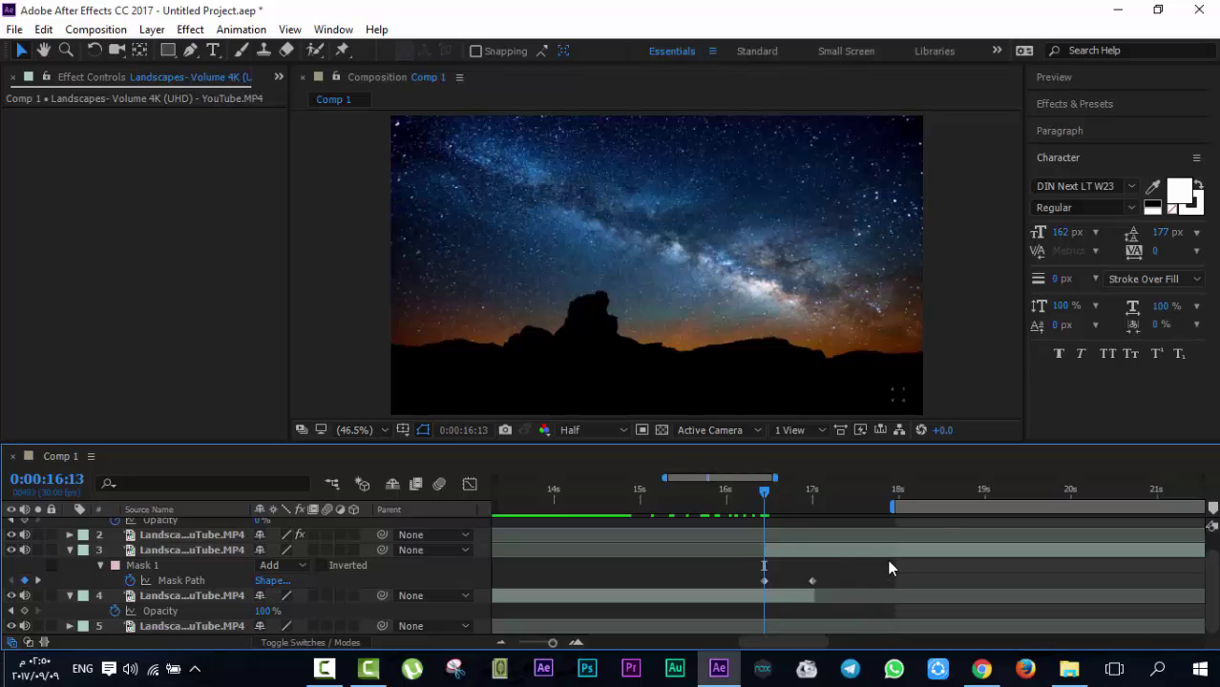
{"action": "key", "text": "space"}
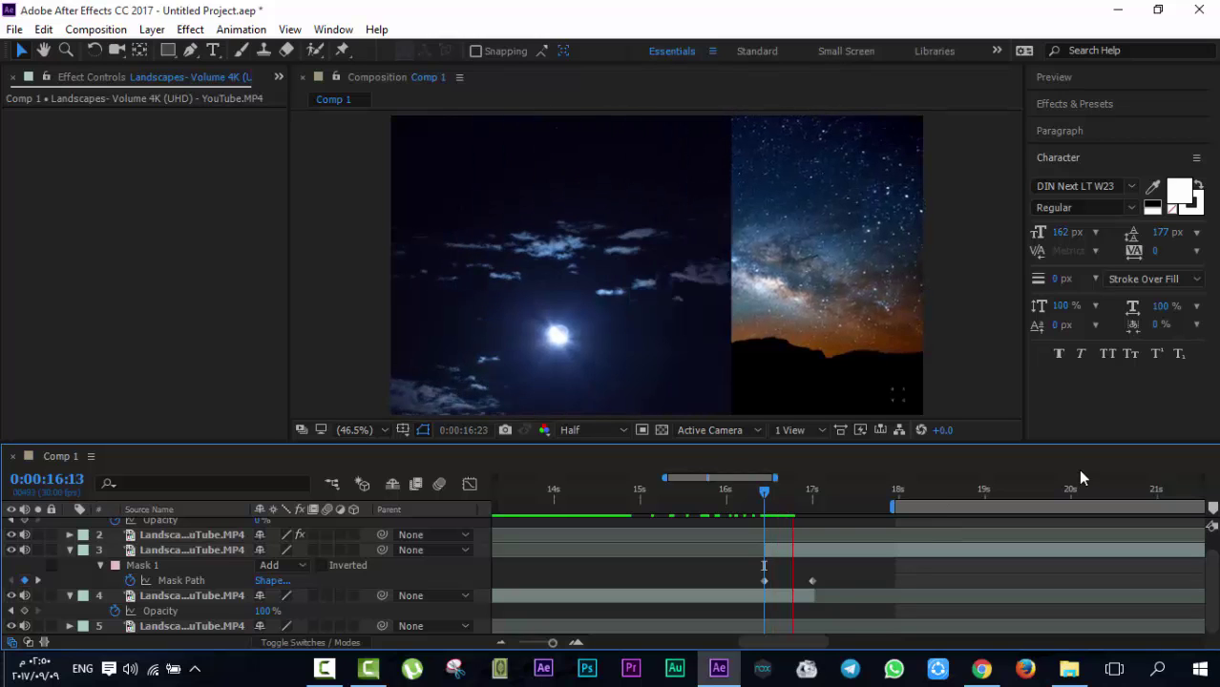
{"action": "left_click", "coordinate": [767, 495]}
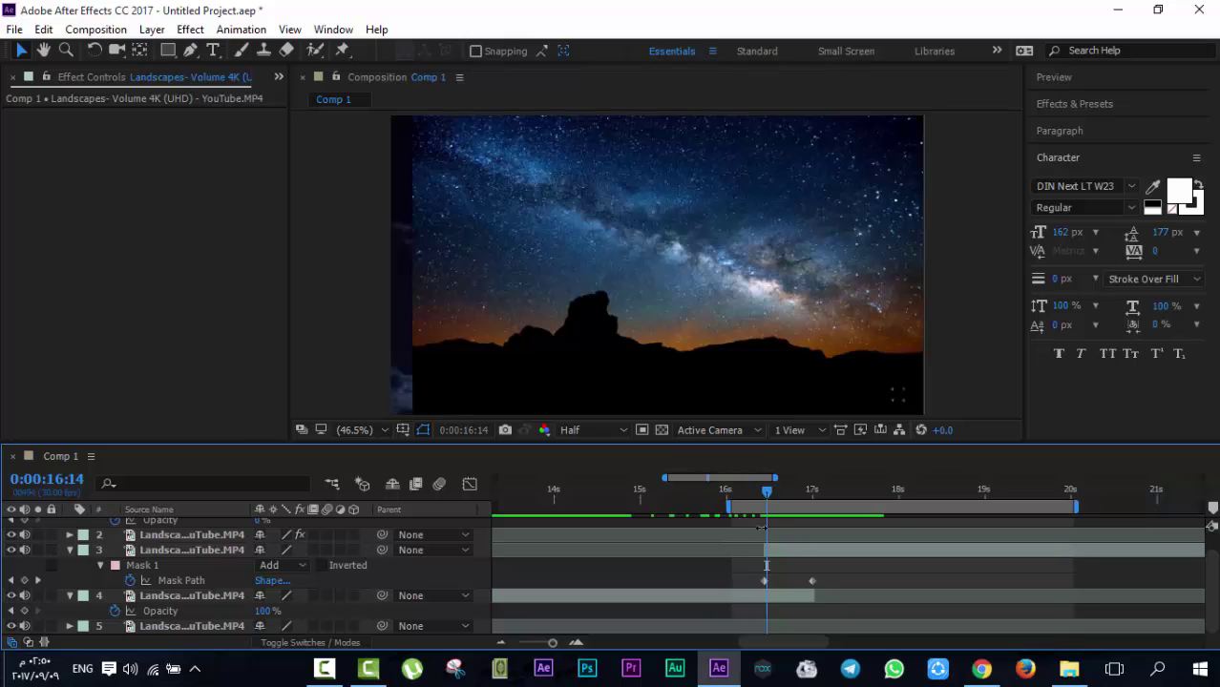
{"action": "left_click_drag", "start_coordinate": [767, 494], "coordinate": [760, 488]}
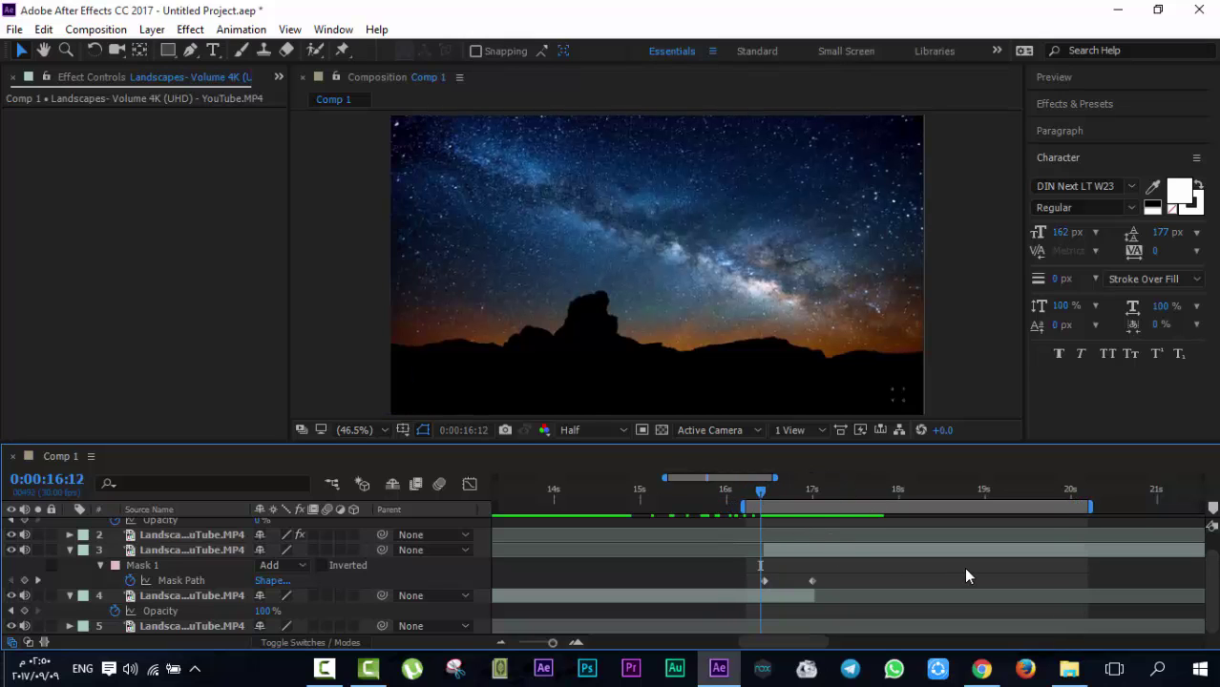
{"action": "key", "text": "space"}
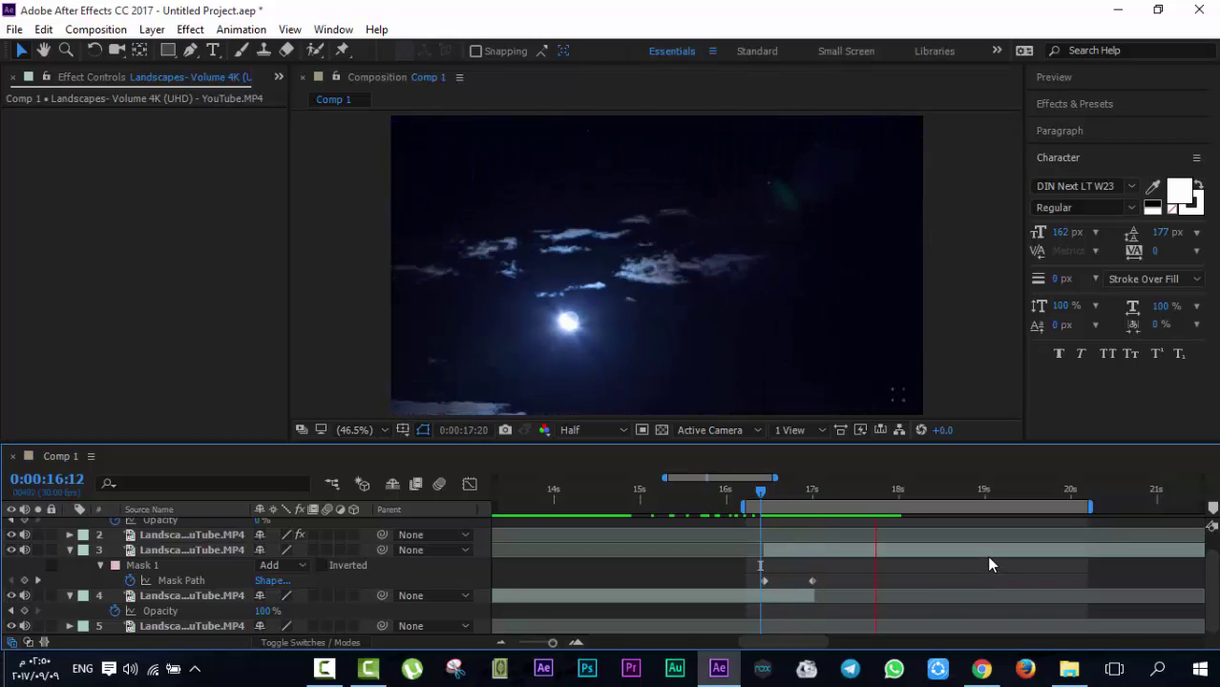
{"action": "key", "text": "space"}
Set the current time to 0:00:16:07 and shorten the work area to end at about 0:00:18:00
{"action": "left_click", "coordinate": [749, 486]}
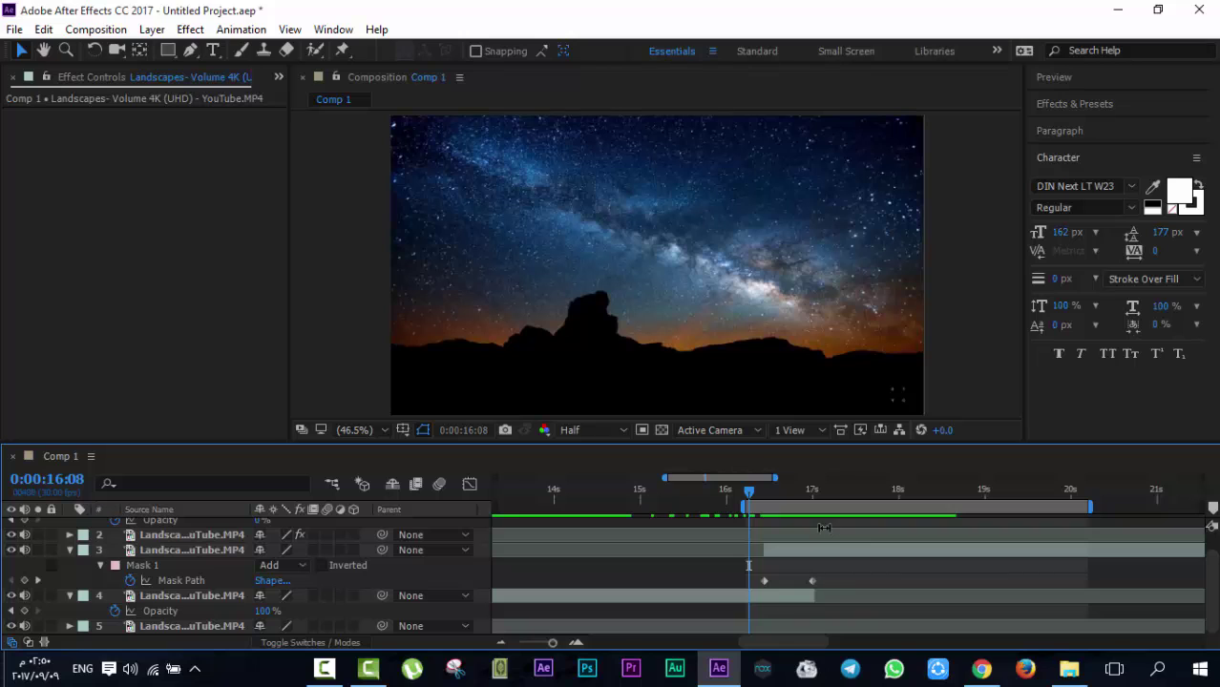
{"action": "left_click_drag", "start_coordinate": [759, 492], "coordinate": [746, 491]}
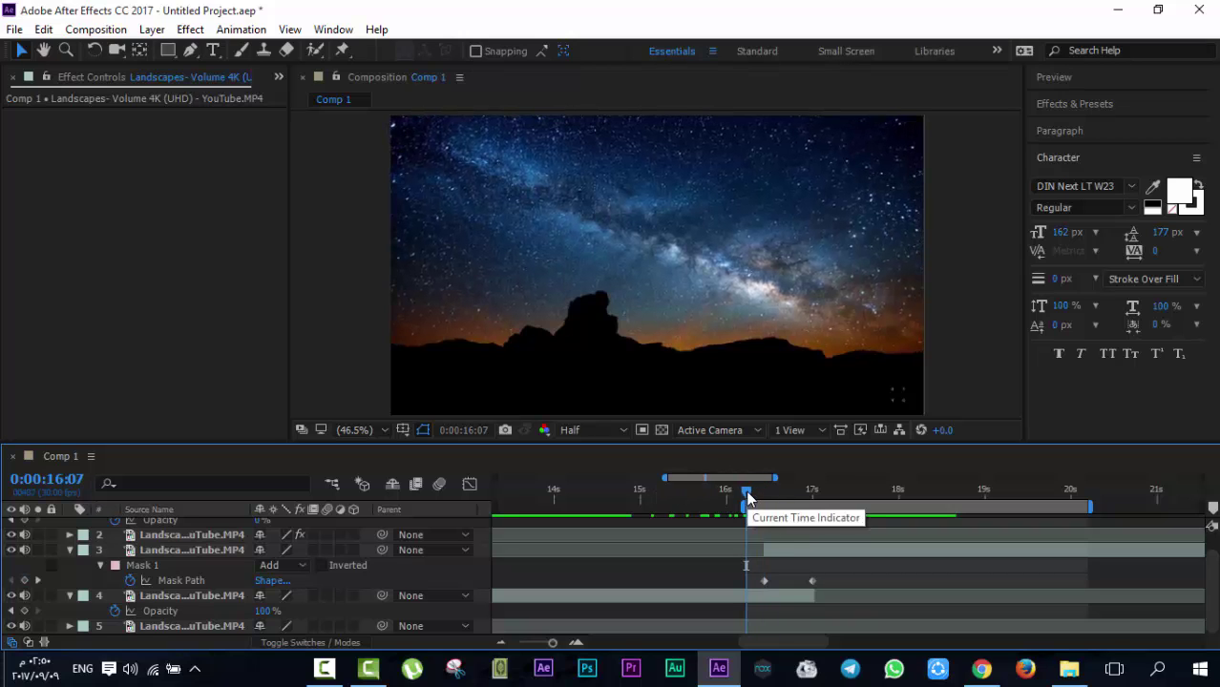
{"action": "left_click_drag", "start_coordinate": [985, 512], "coordinate": [908, 516]}
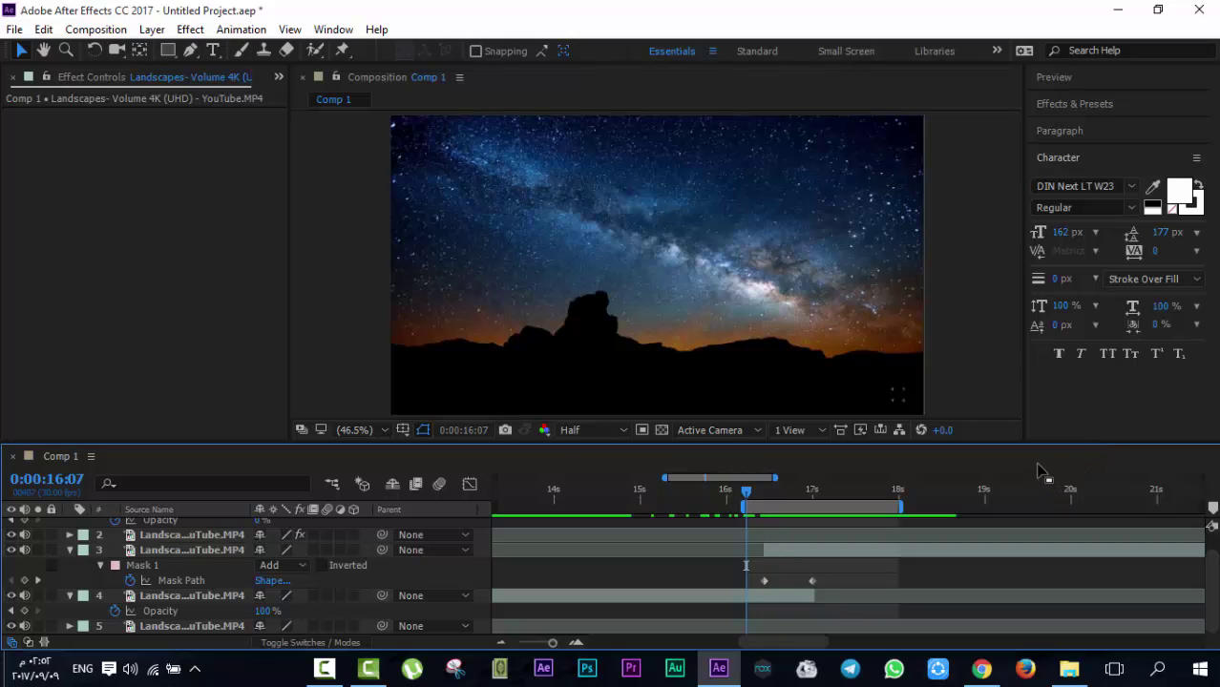
{"action": "left_click", "coordinate": [324, 669]}
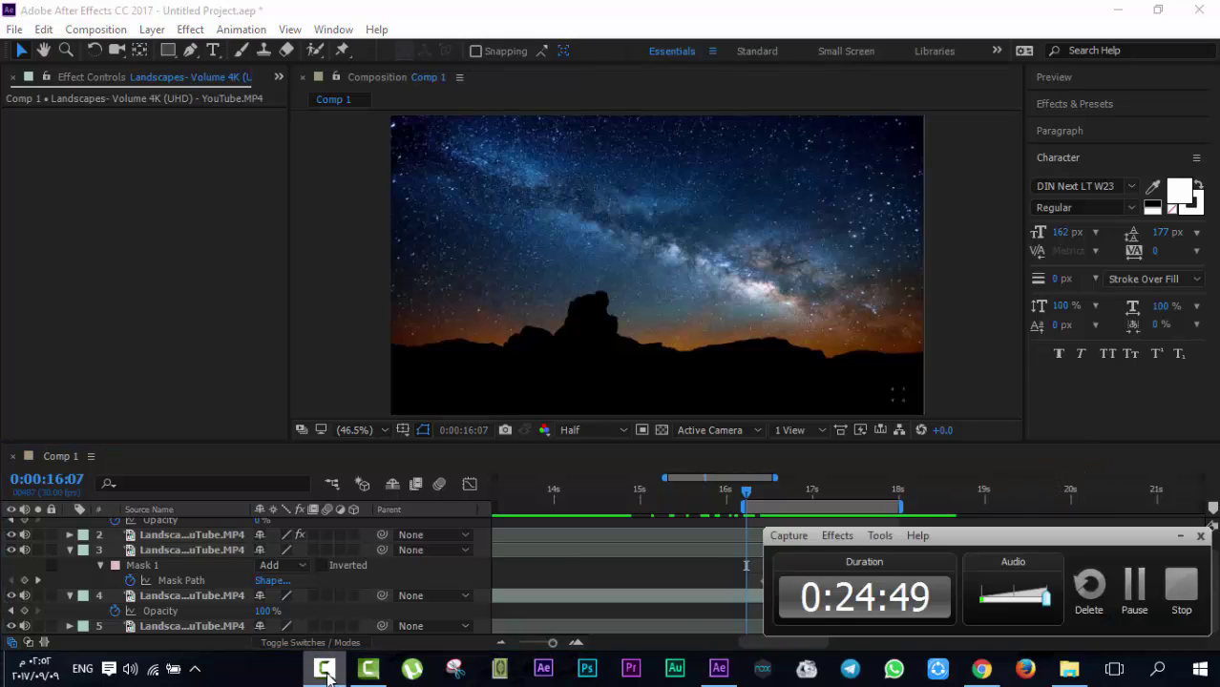
{"action": "left_click", "coordinate": [1134, 584]}
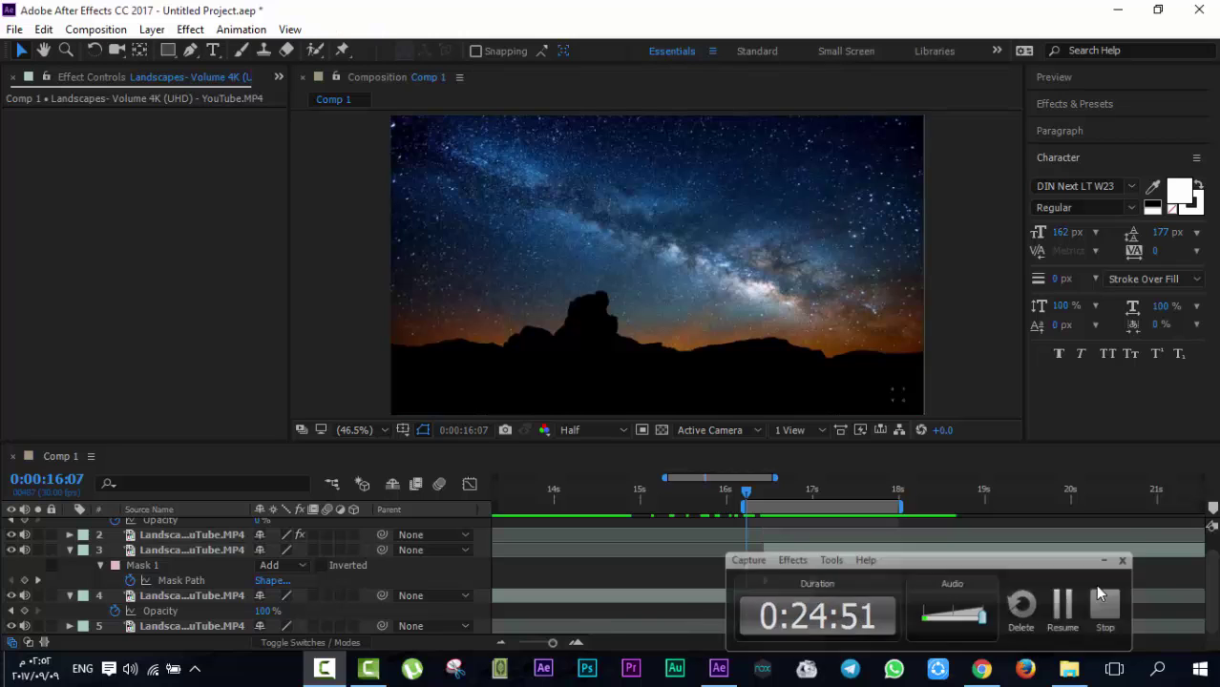
{"action": "left_click", "coordinate": [324, 669]}
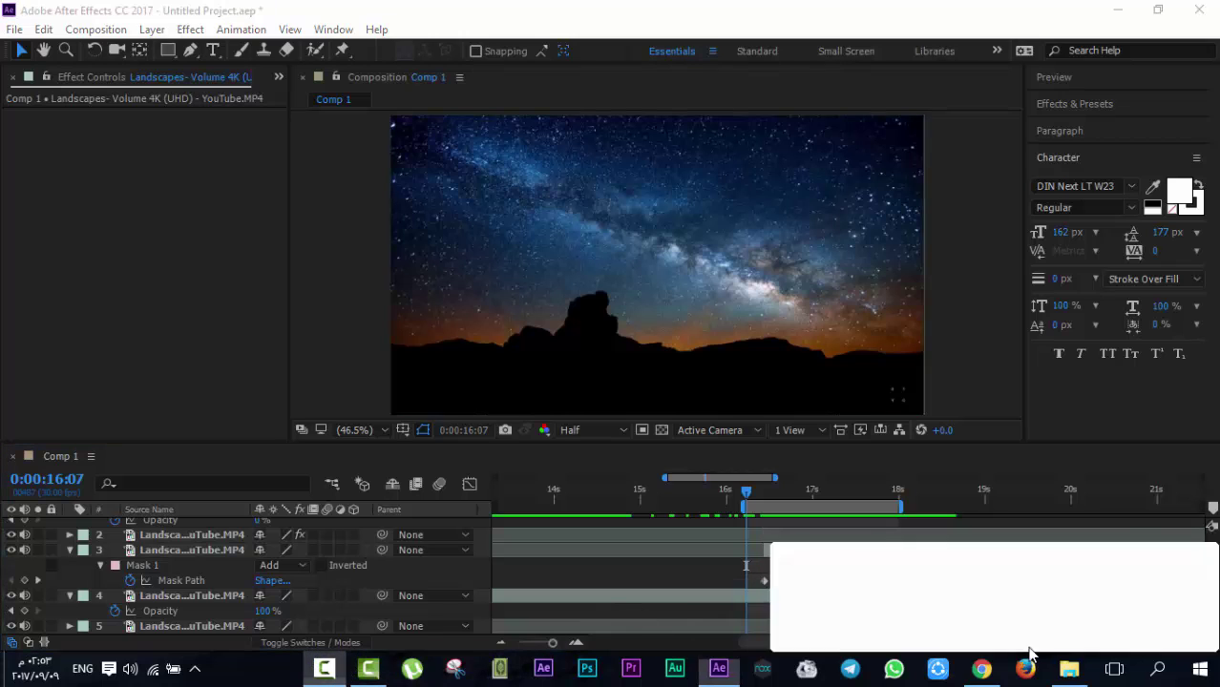
{"action": "left_click", "coordinate": [1141, 618]}
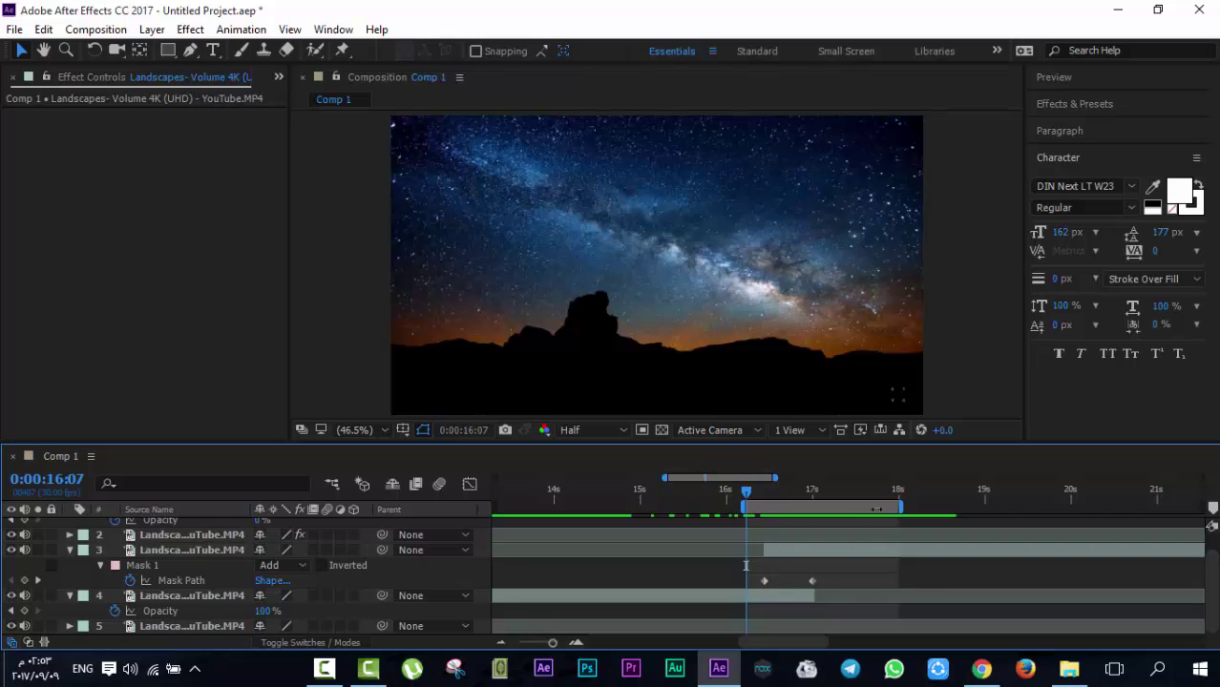
Preview the mask transition within the shortened work area
{"action": "key", "text": "space"}
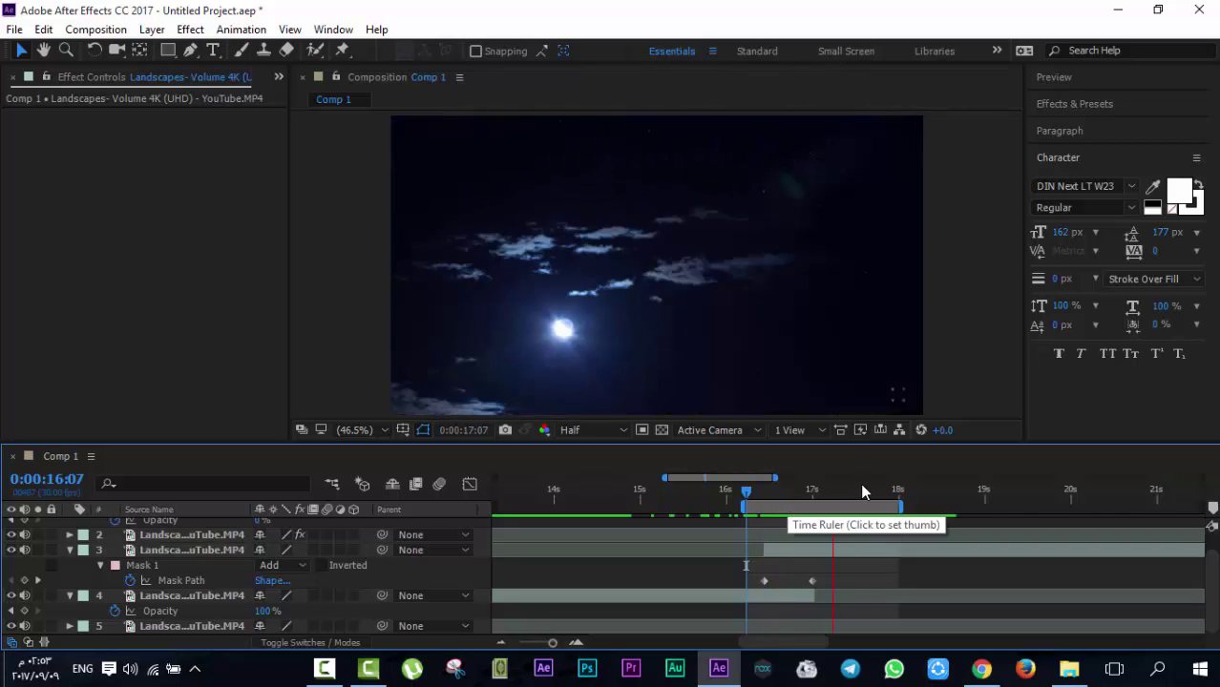
Extend the work area's start back to the beginning of Comp 1 and place the current time at 0:00:02:12
{"action": "left_click", "coordinate": [864, 491]}
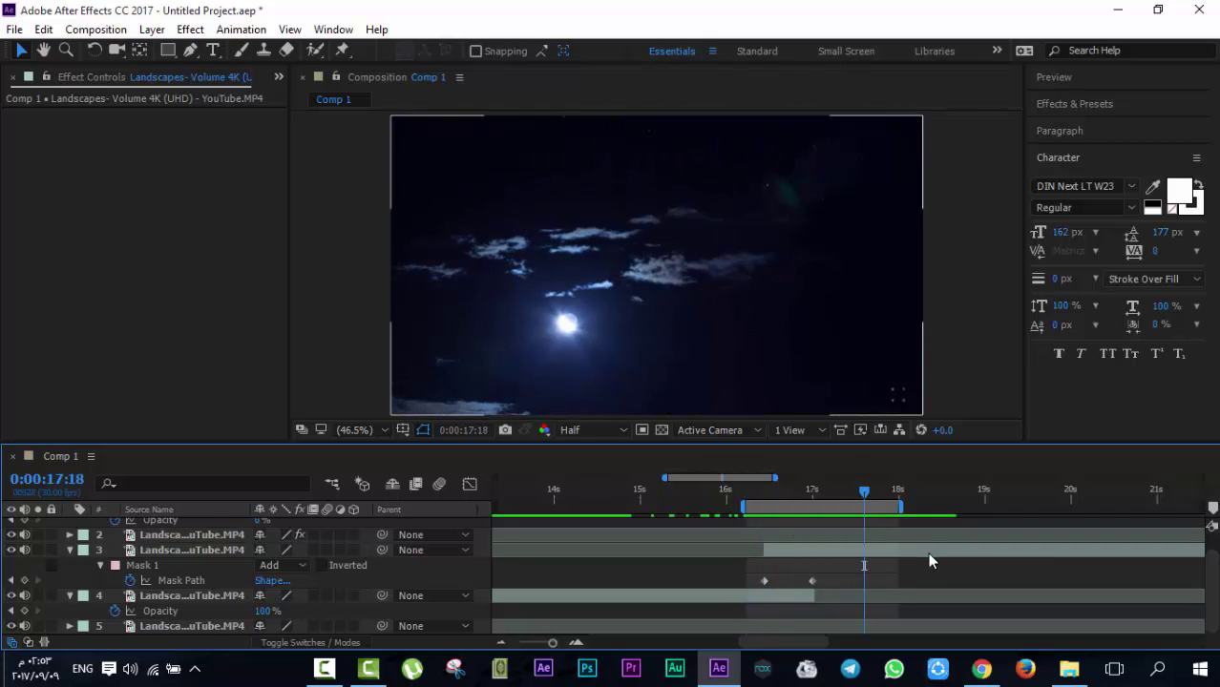
{"action": "scroll", "coordinate": [929, 558], "scroll_direction": "up", "scroll_amount": 1}
{"action": "left_click_drag", "start_coordinate": [554, 646], "coordinate": [512, 637]}
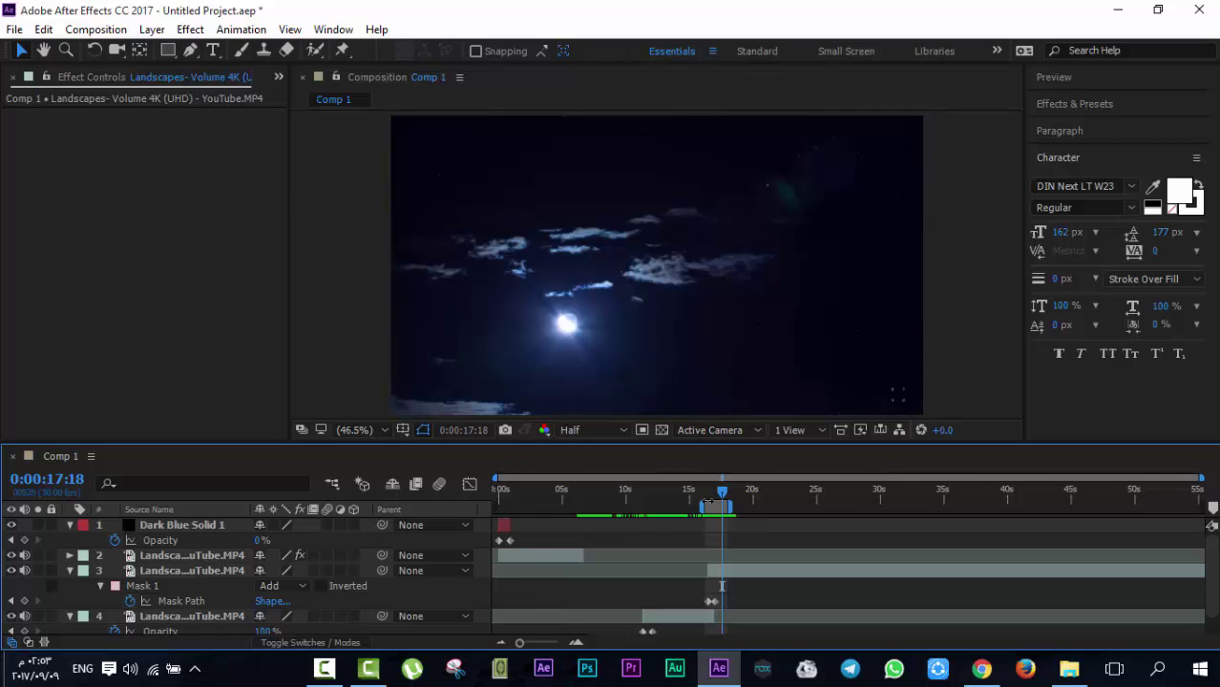
{"action": "left_click_drag", "start_coordinate": [703, 506], "coordinate": [495, 506]}
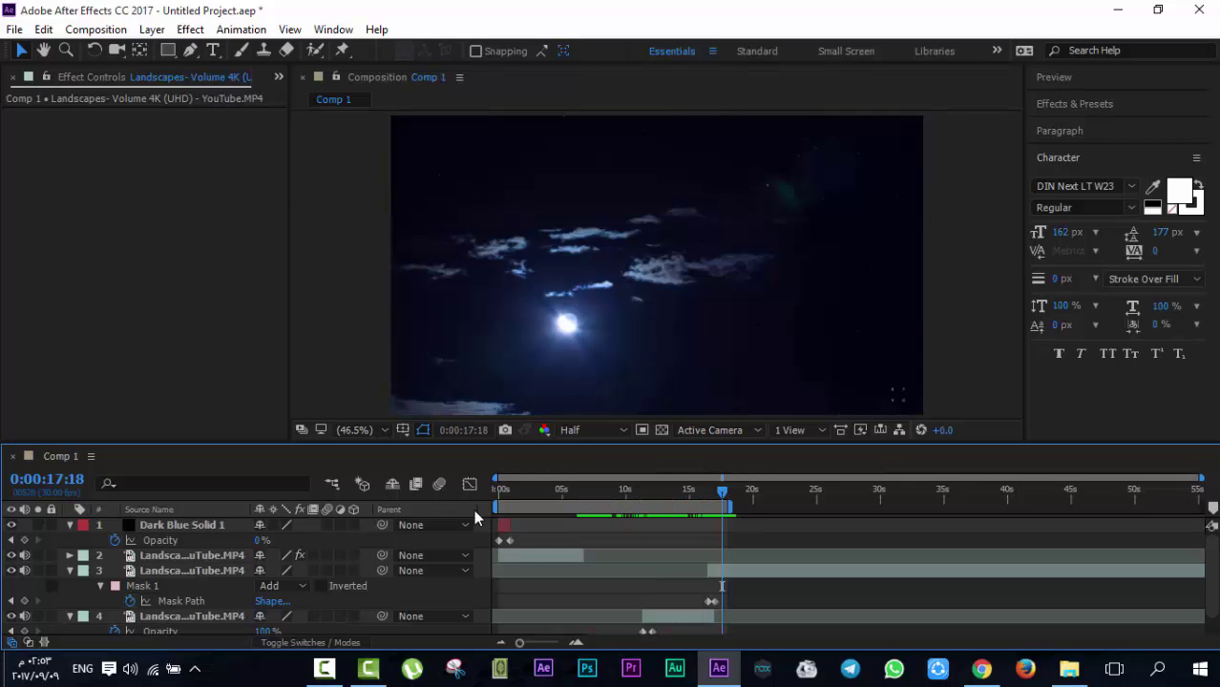
{"action": "left_click", "coordinate": [521, 490]}
{"action": "key", "text": "Home"}
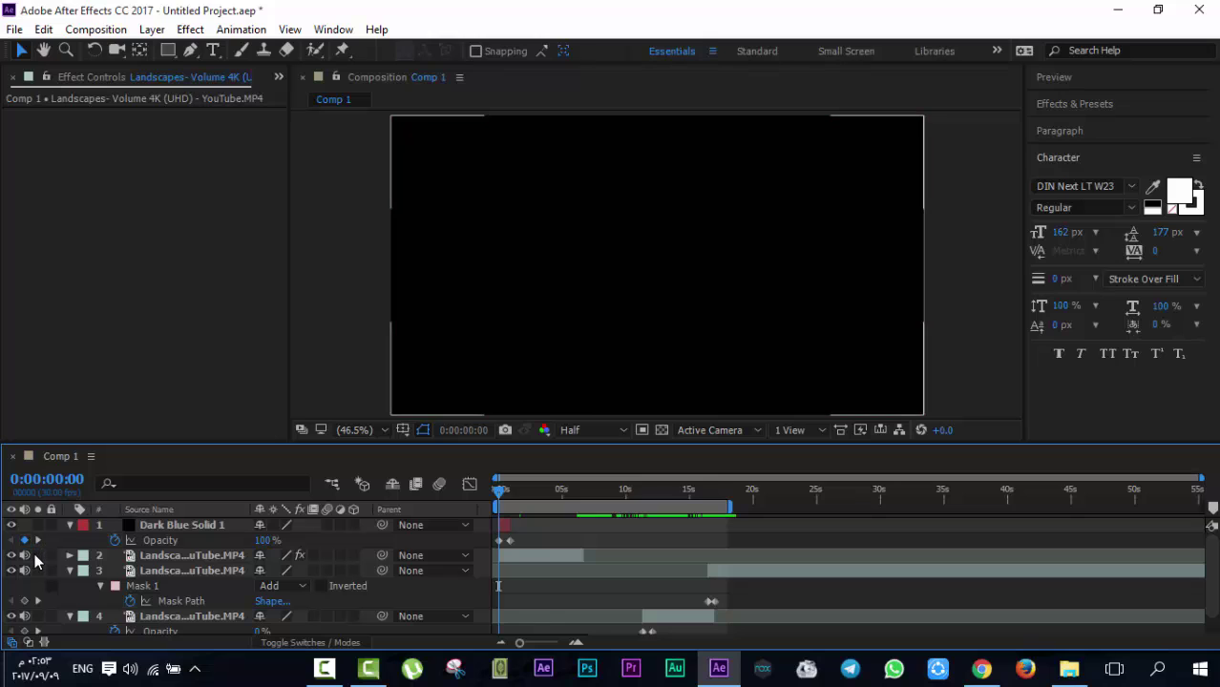
{"action": "left_click", "coordinate": [528, 492]}
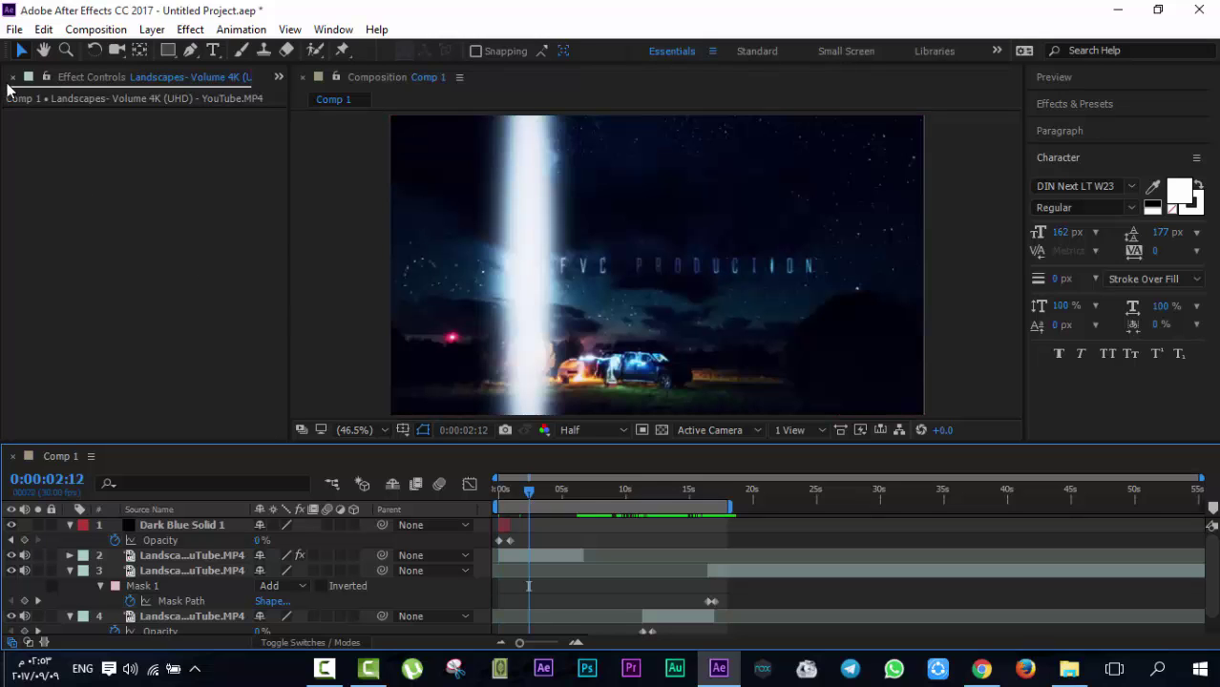
Close the effect controls to reveal the project items, and minimize the open windows to reach the desktop
{"action": "left_click", "coordinate": [12, 79]}
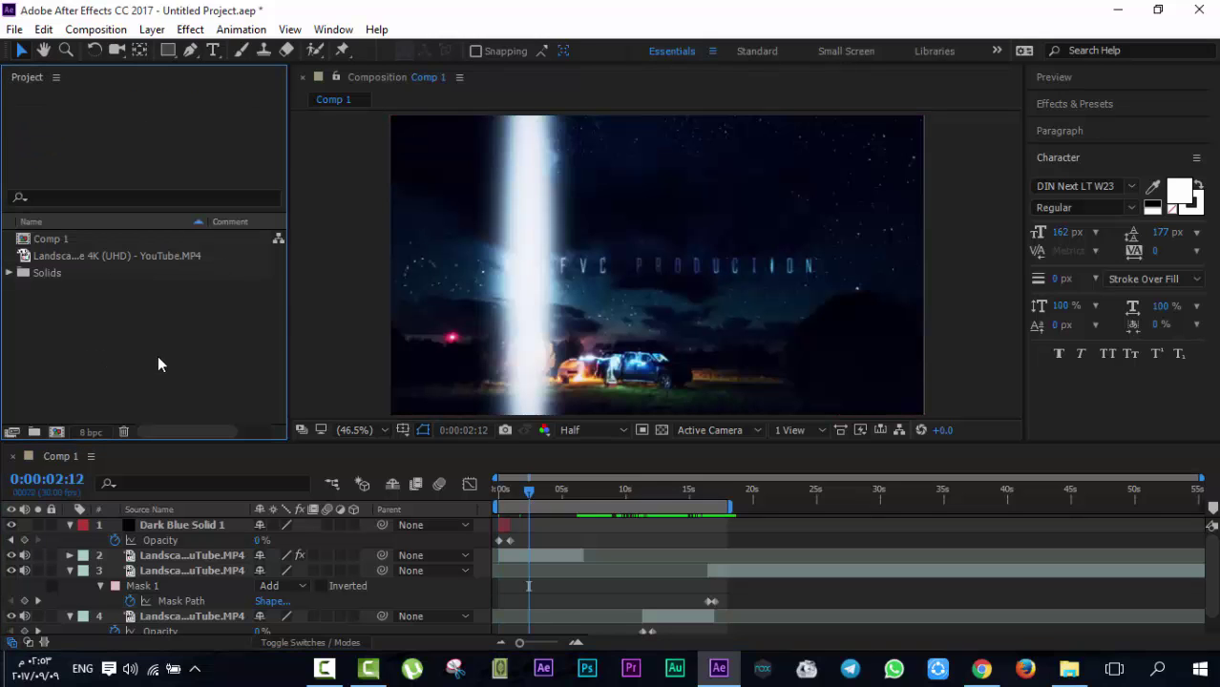
{"action": "double_click", "coordinate": [205, 331]}
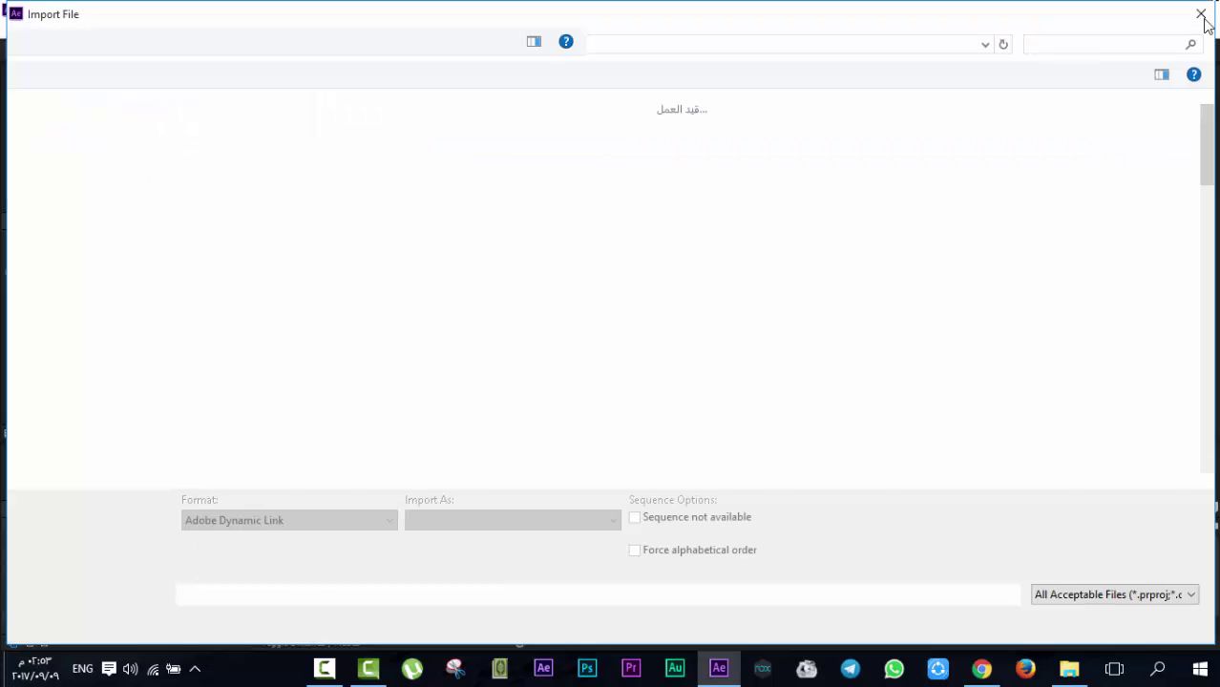
{"action": "left_click", "coordinate": [1201, 15]}
{"action": "left_click", "coordinate": [1141, 12]}
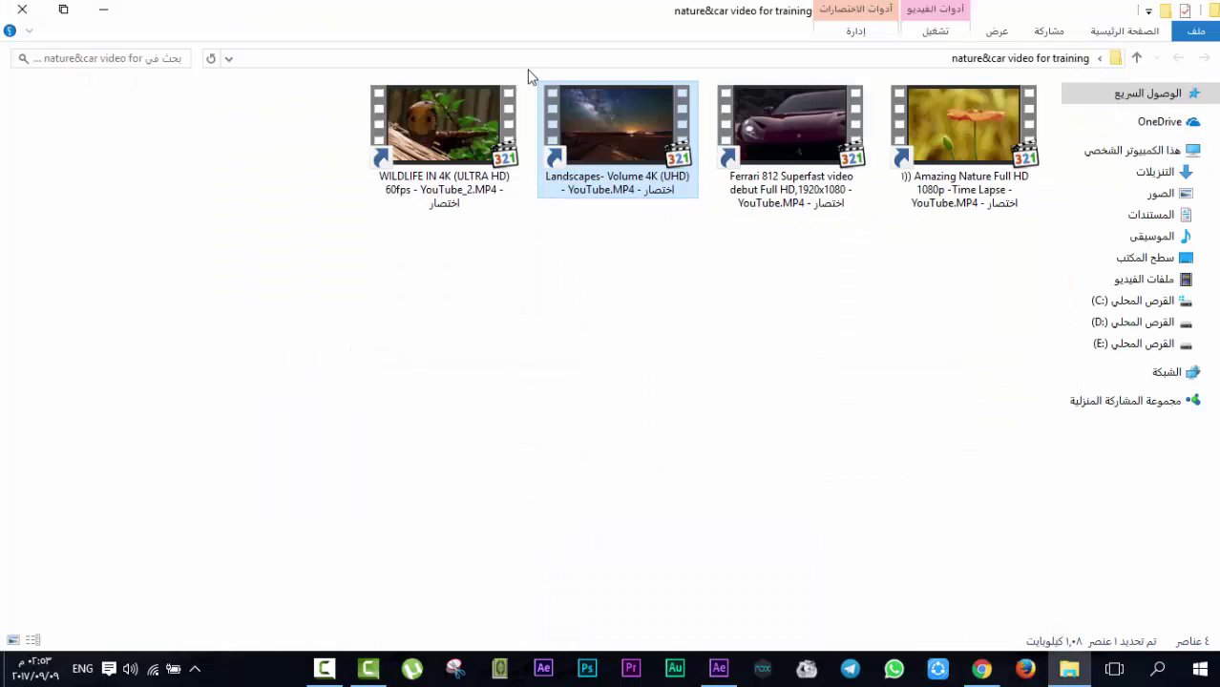
{"action": "left_click", "coordinate": [103, 9]}
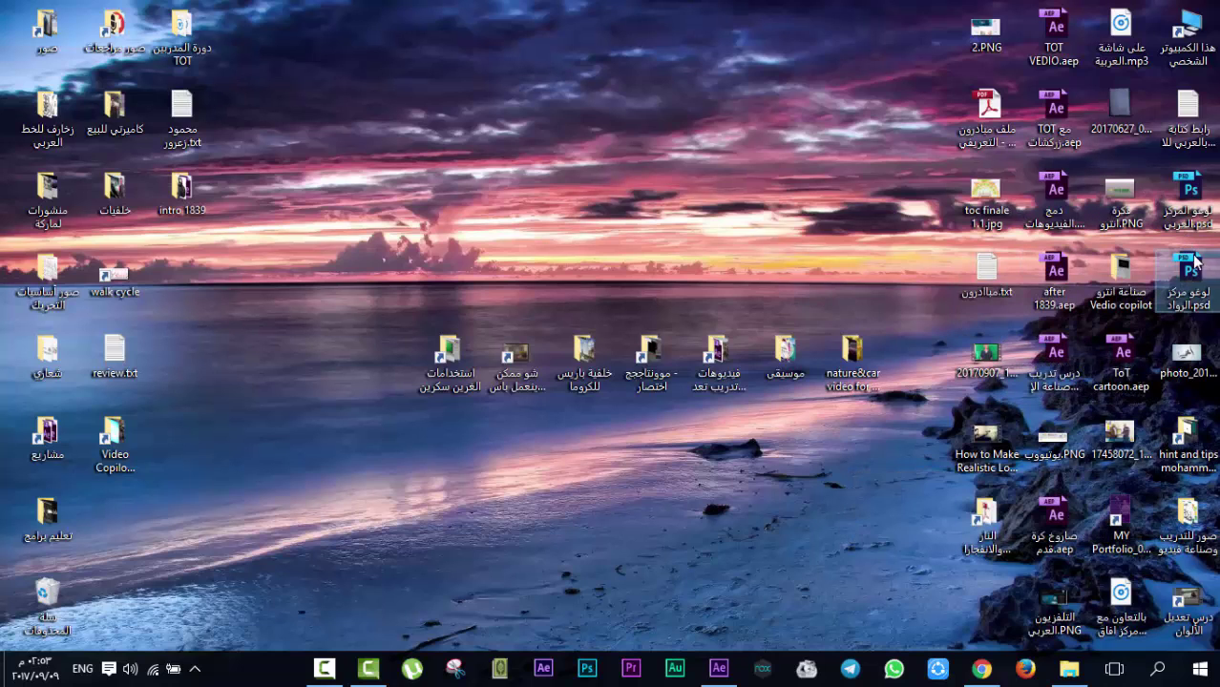
Import the logo file لوغو مركز الرواد.psd from the desktop into the project and delete the imported composition
{"action": "left_click", "coordinate": [719, 669]}
{"action": "left_click_drag", "start_coordinate": [677, 627], "coordinate": [156, 354]}
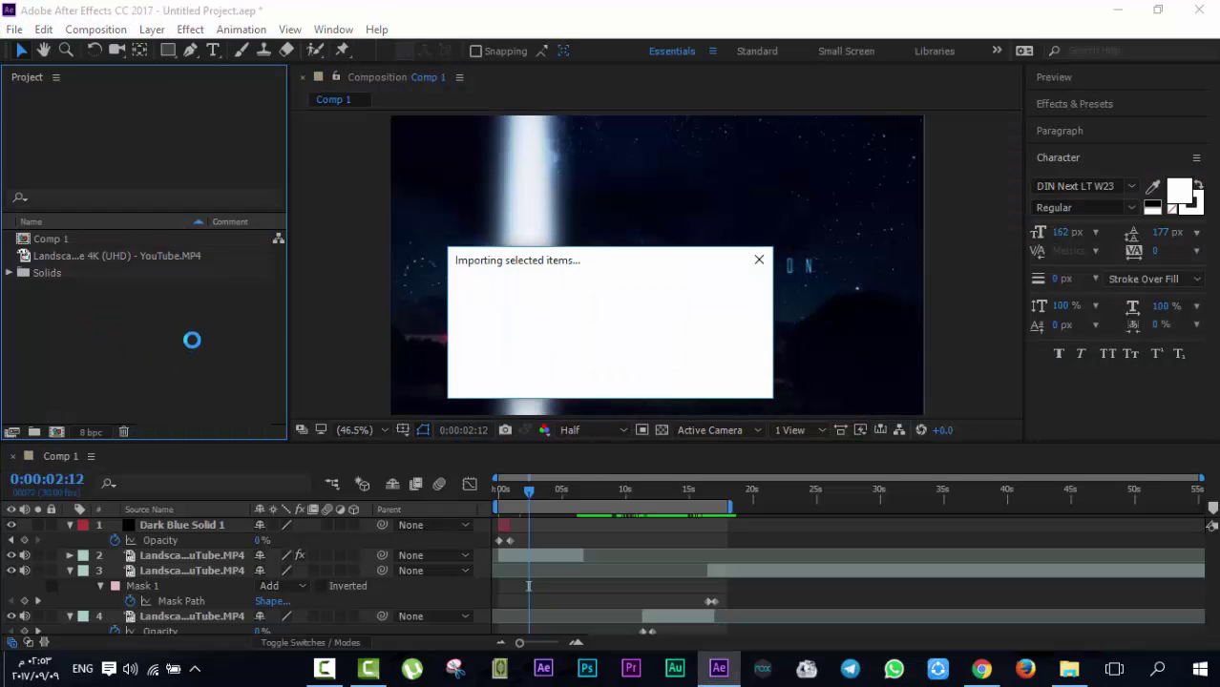
{"action": "left_click", "coordinate": [637, 436]}
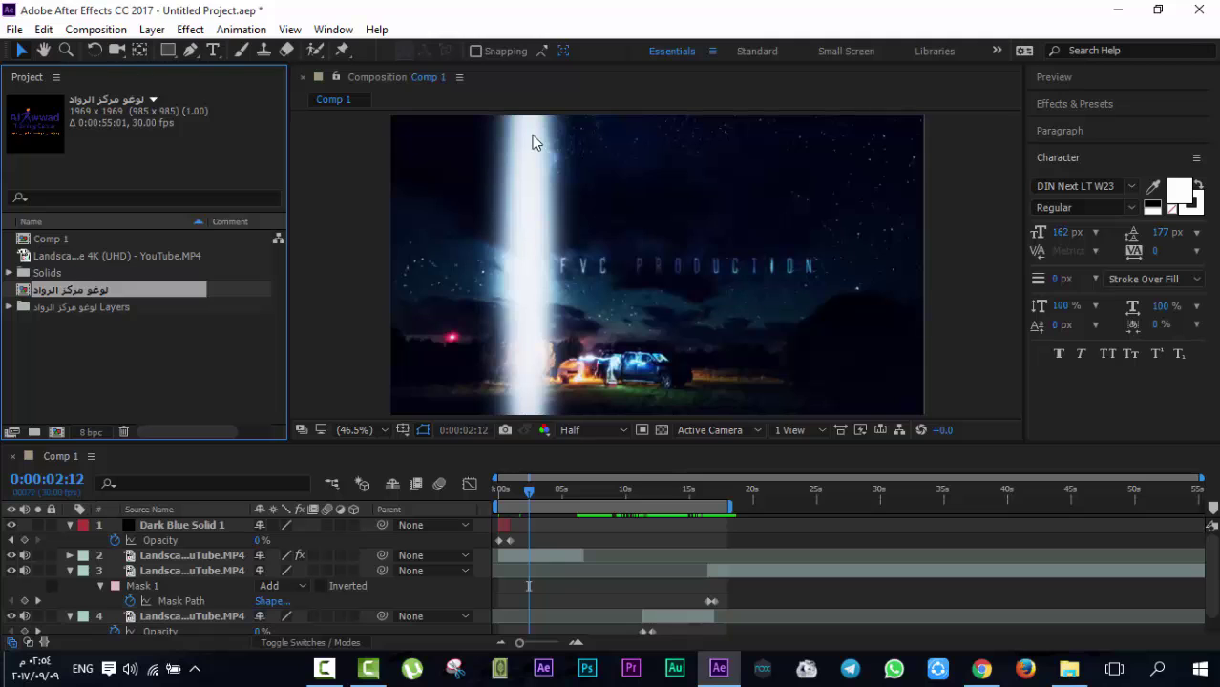
{"action": "key", "text": "Delete"}
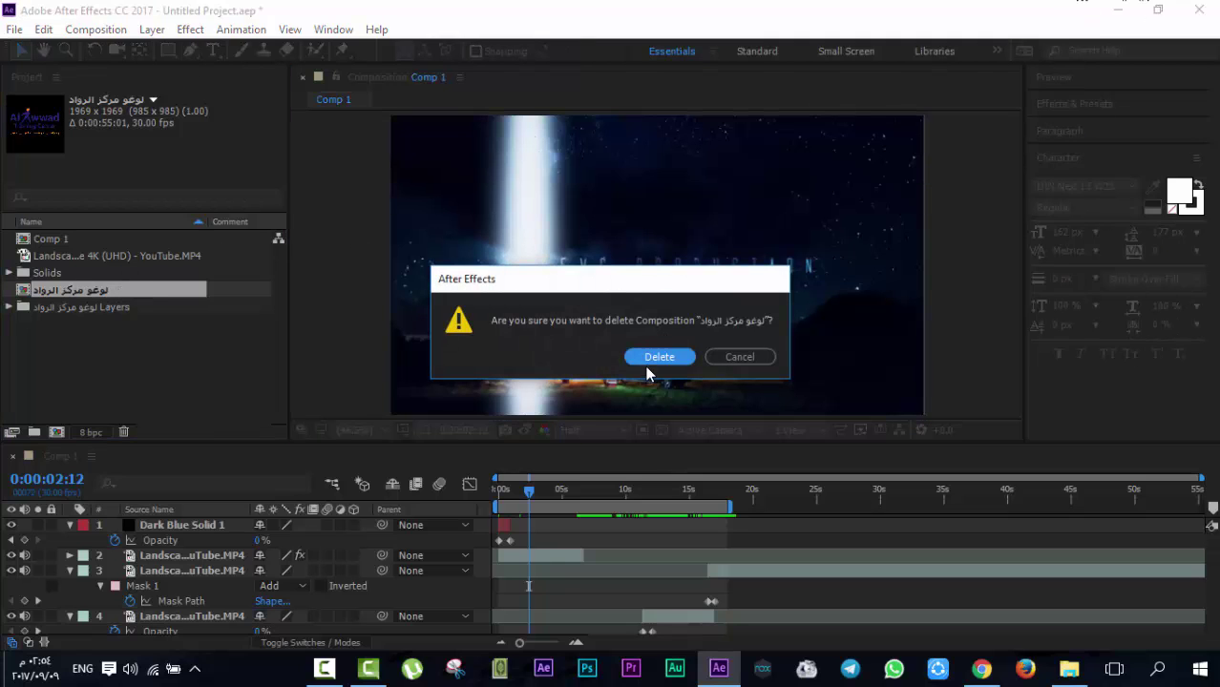
{"action": "left_click", "coordinate": [653, 359]}
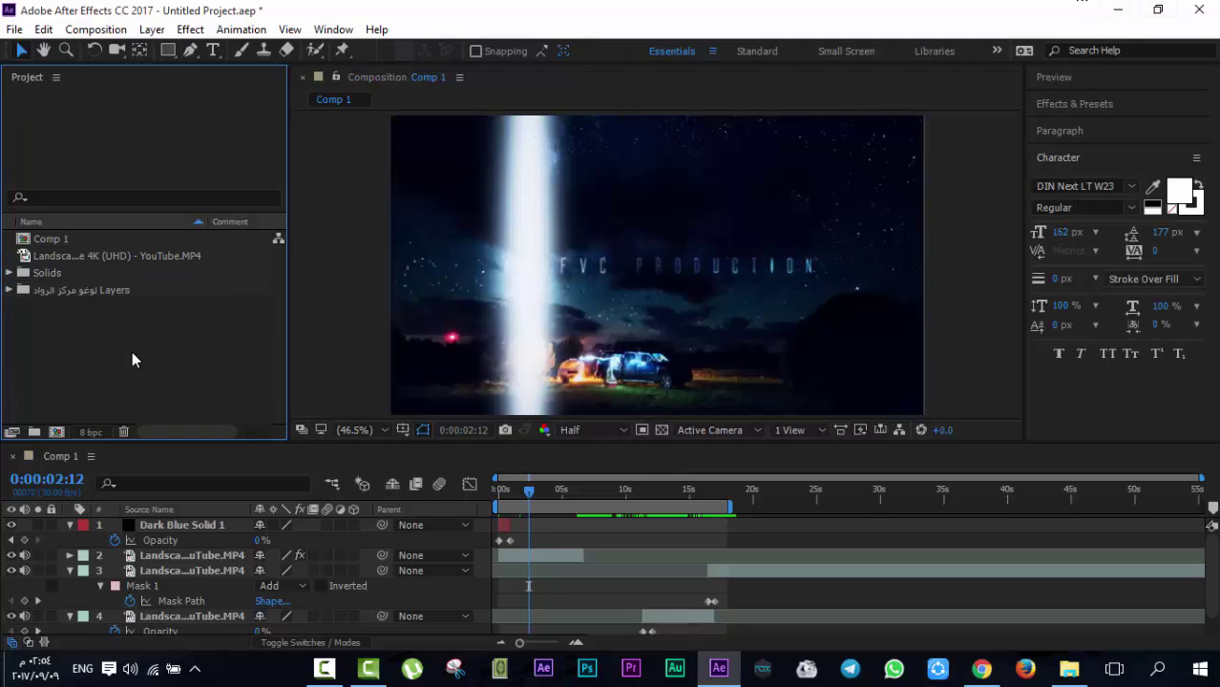
Import لوغو مركز الرواد.psd from the desktop as a composition with editable layer styles
{"action": "left_click", "coordinate": [1129, 8]}
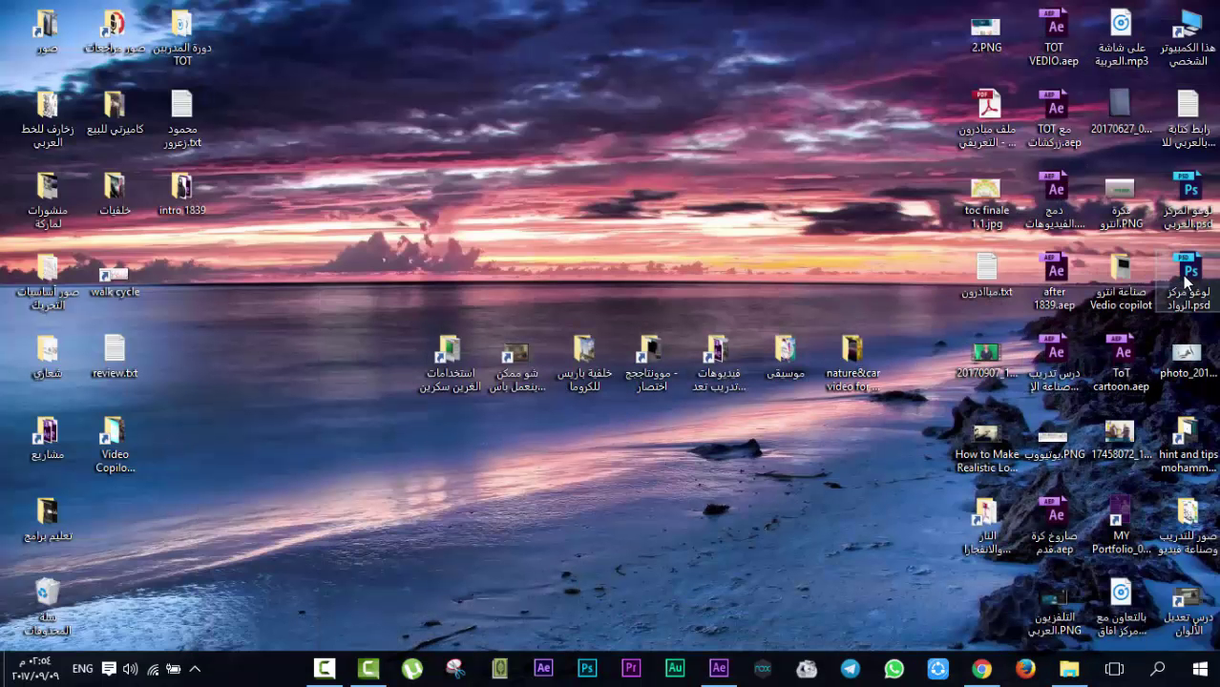
{"action": "left_click", "coordinate": [720, 671]}
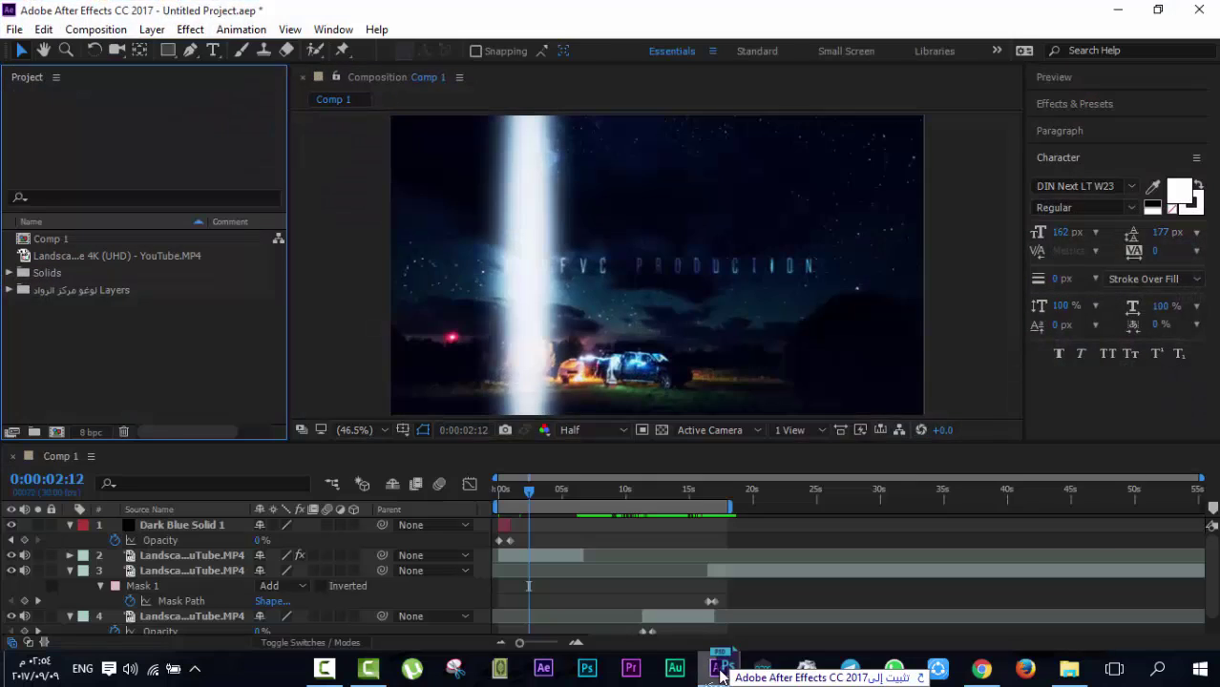
{"action": "left_click_drag", "start_coordinate": [721, 676], "coordinate": [61, 339]}
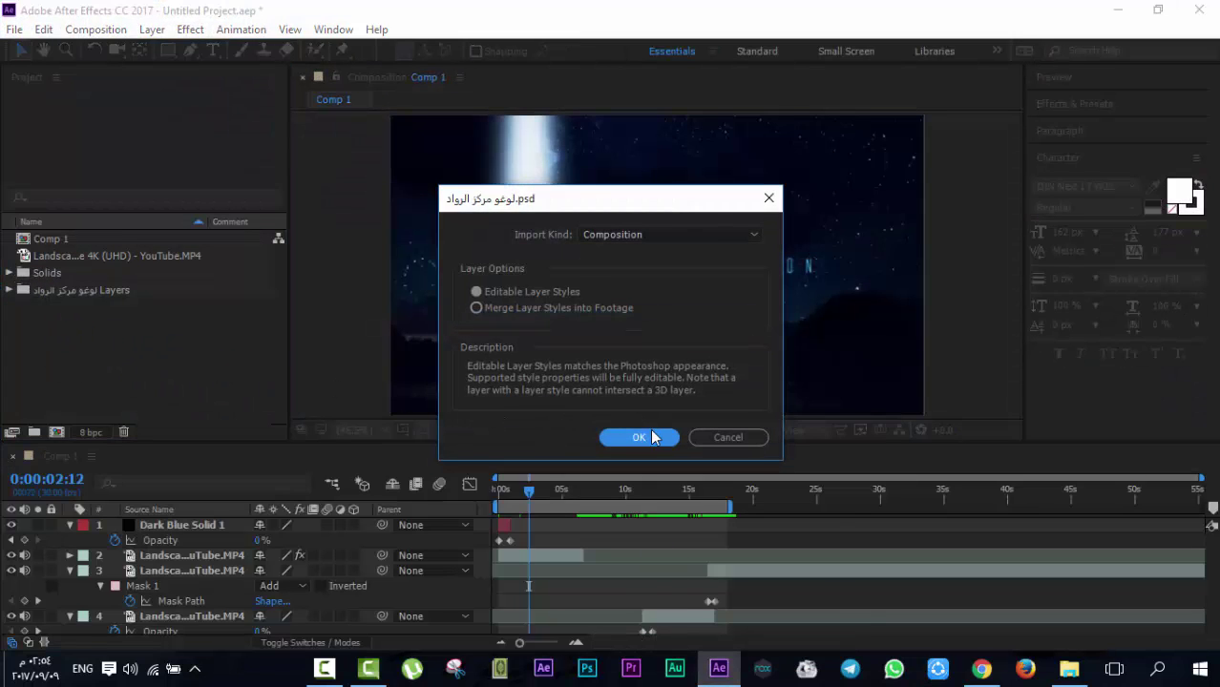
{"action": "left_click", "coordinate": [638, 439]}
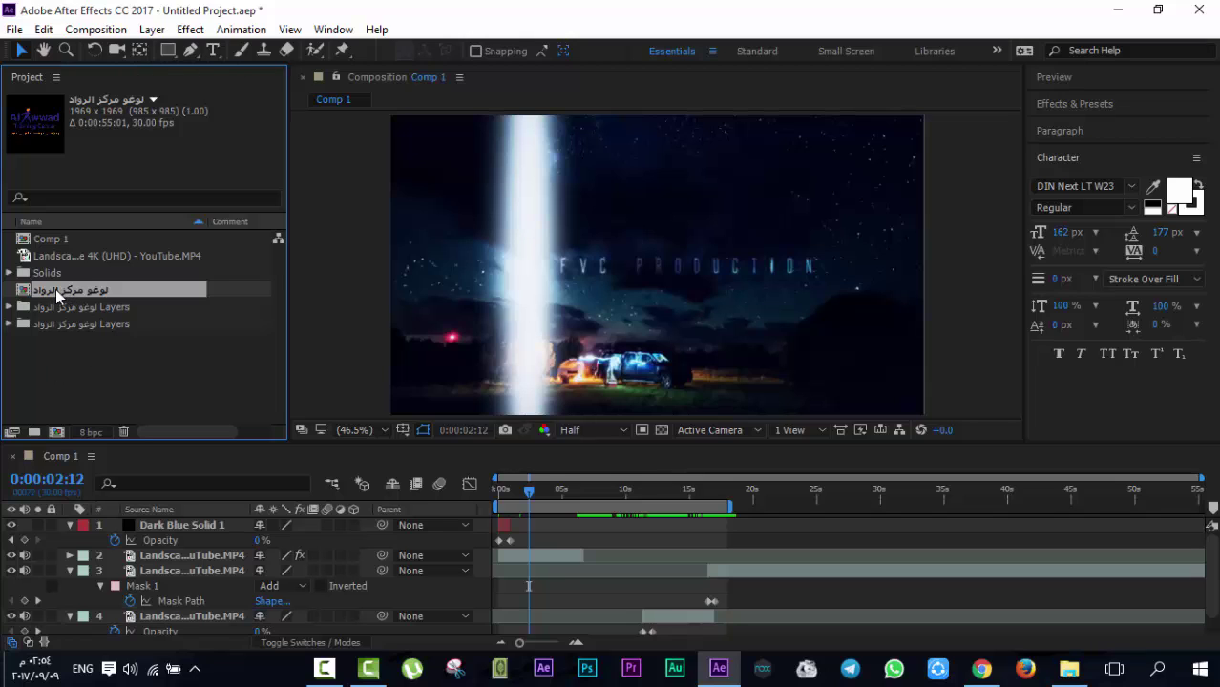
Add the logo composition as the top layer of Comp 1 and set its scale to 8%
{"action": "left_click_drag", "start_coordinate": [53, 292], "coordinate": [160, 528]}
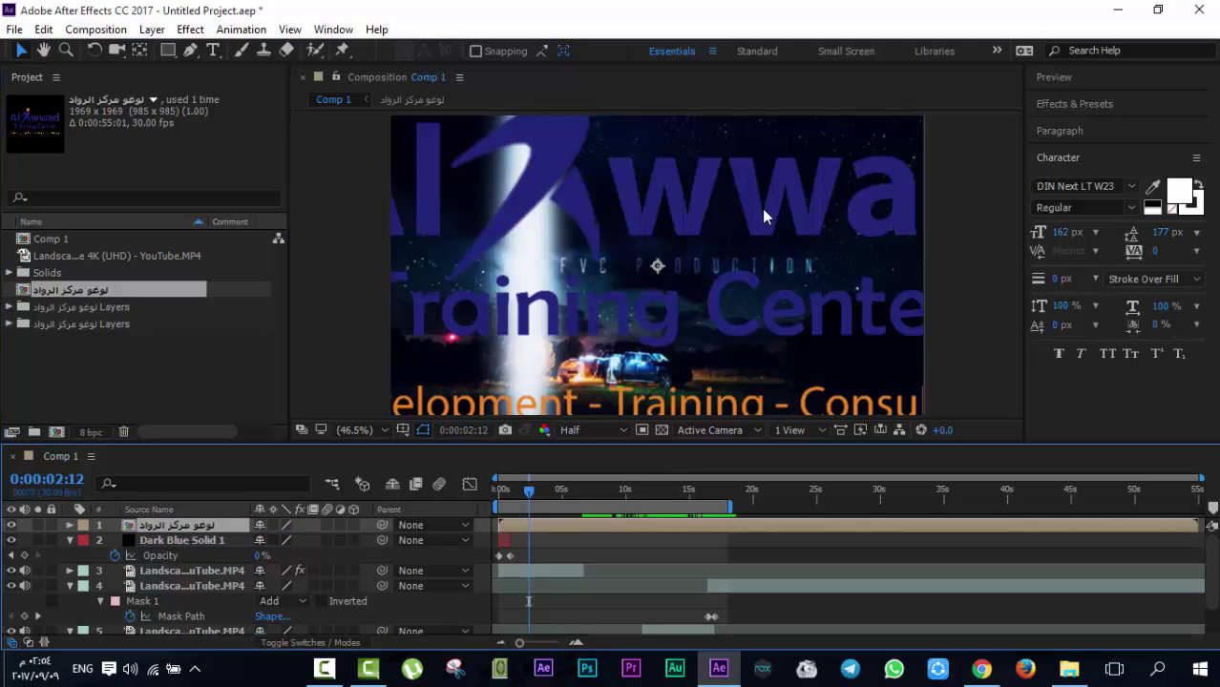
{"action": "key", "text": "s"}
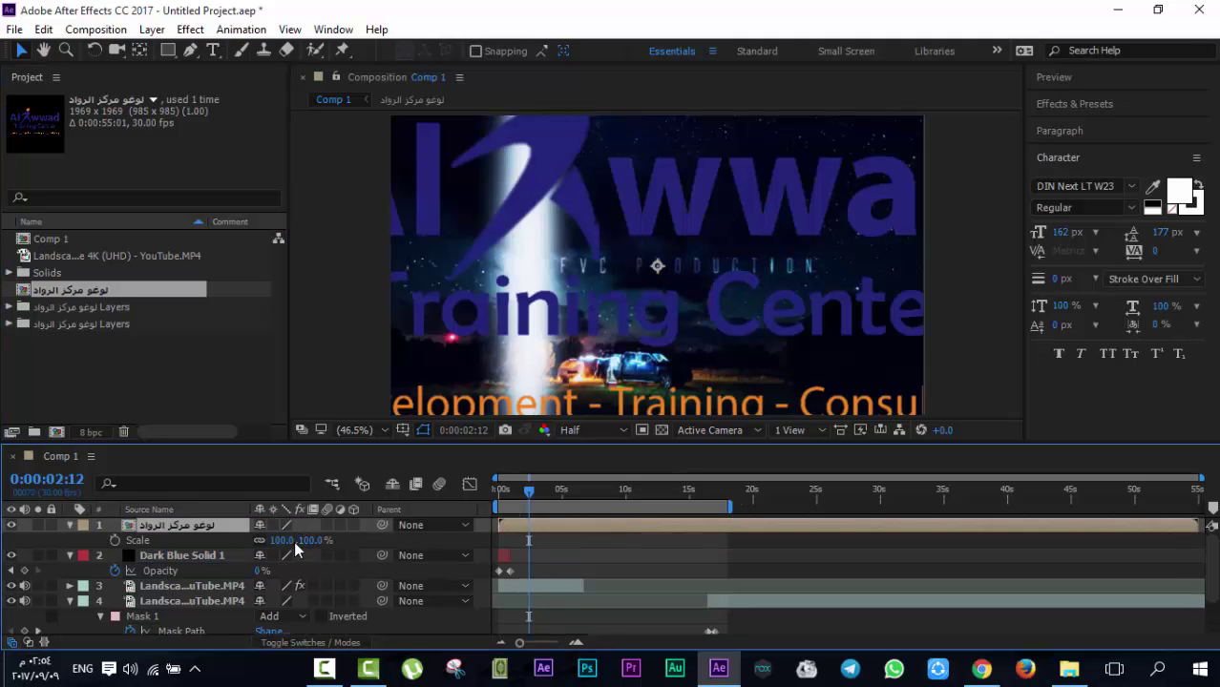
{"action": "left_click_drag", "start_coordinate": [292, 547], "coordinate": [254, 540]}
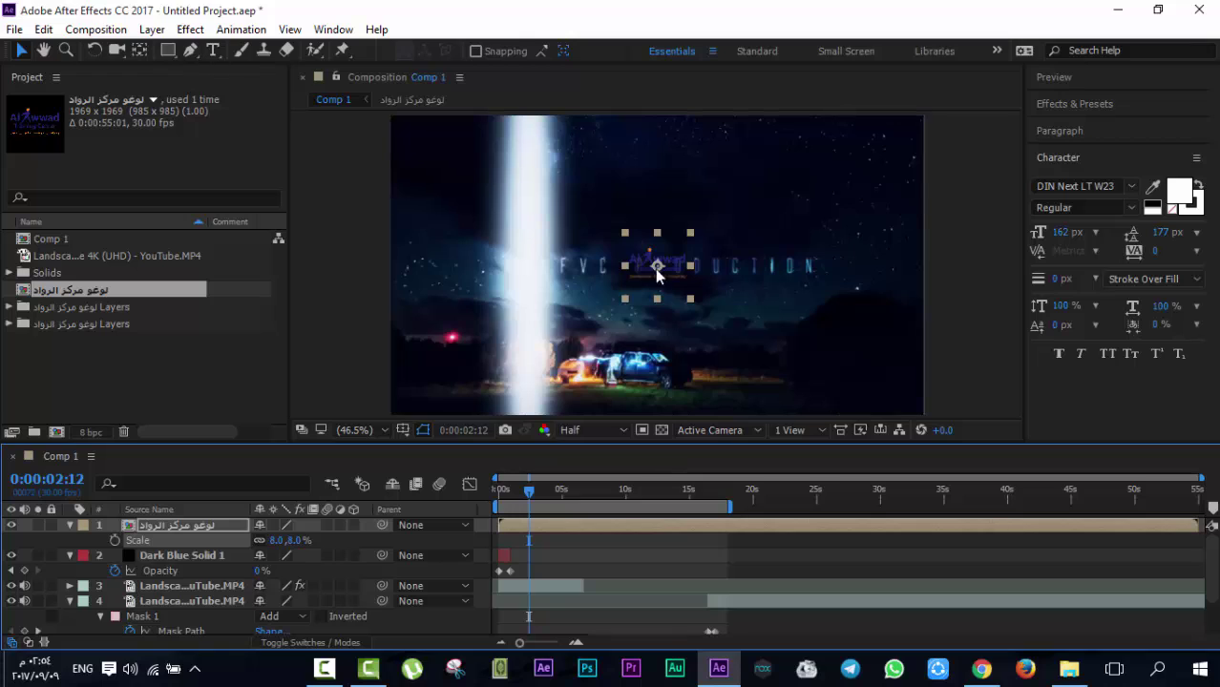
Move the small logo into the lower-left corner of the video frame and preview it over the footage
{"action": "left_click_drag", "start_coordinate": [657, 265], "coordinate": [598, 308]}
{"action": "left_click_drag", "start_coordinate": [482, 366], "coordinate": [425, 397]}
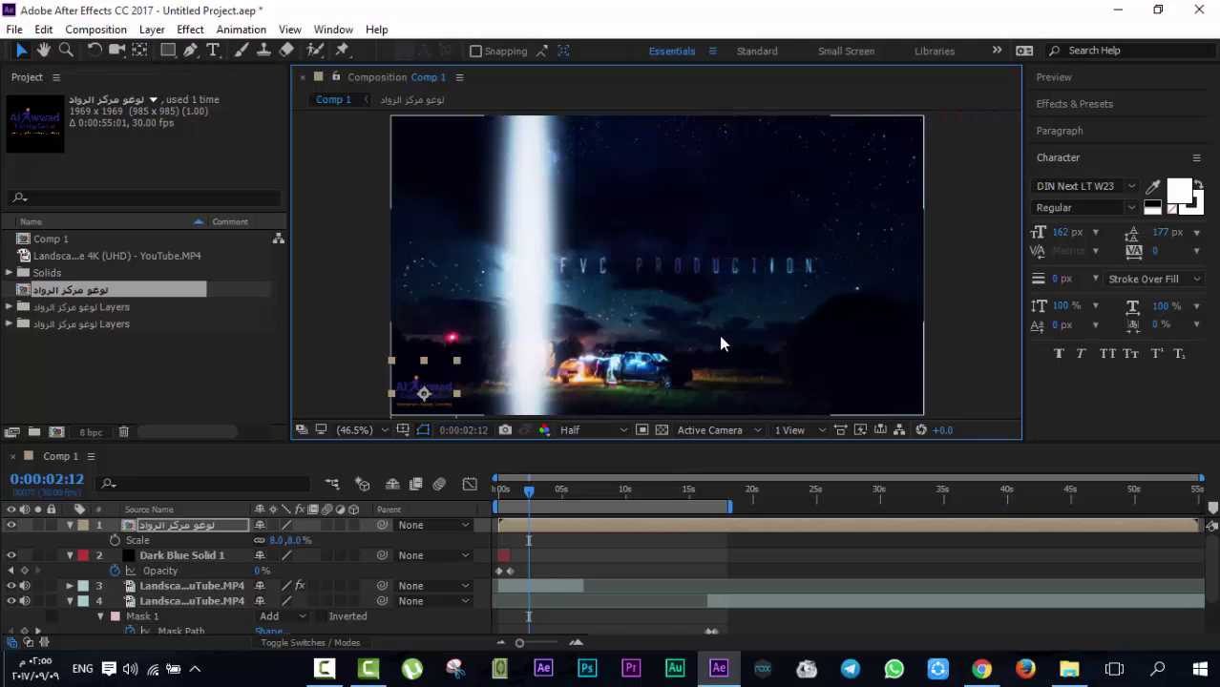
{"action": "left_click", "coordinate": [555, 491]}
{"action": "left_click", "coordinate": [560, 492]}
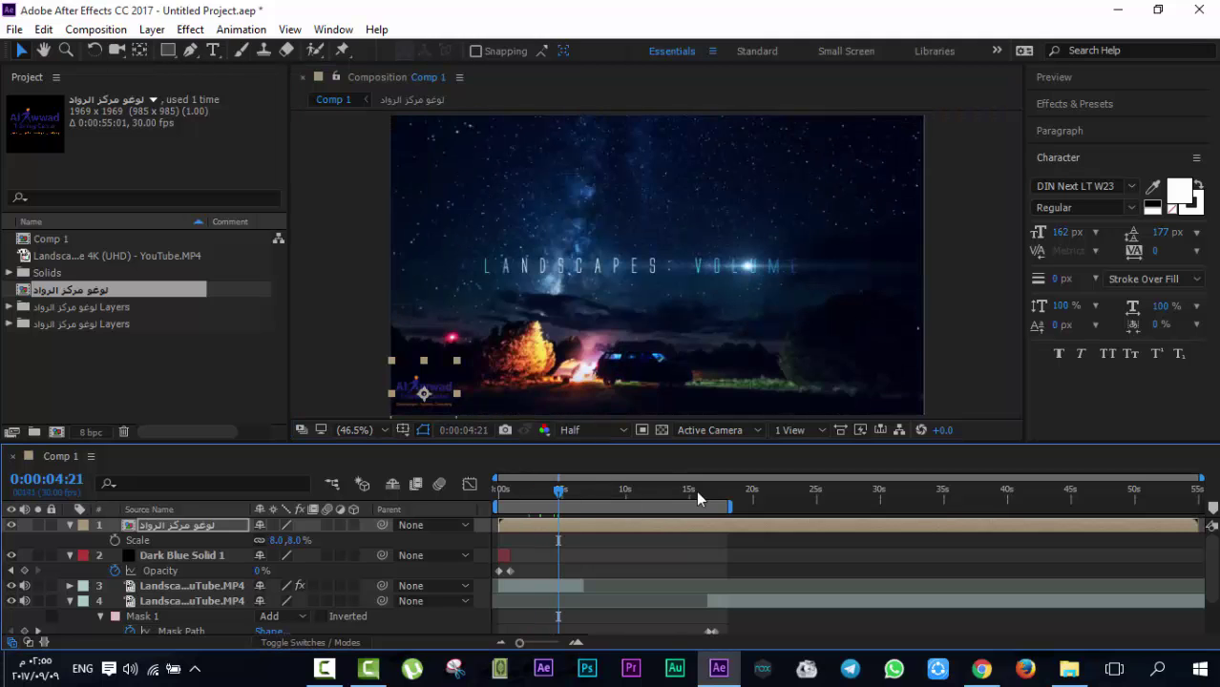
{"action": "key", "text": "space"}
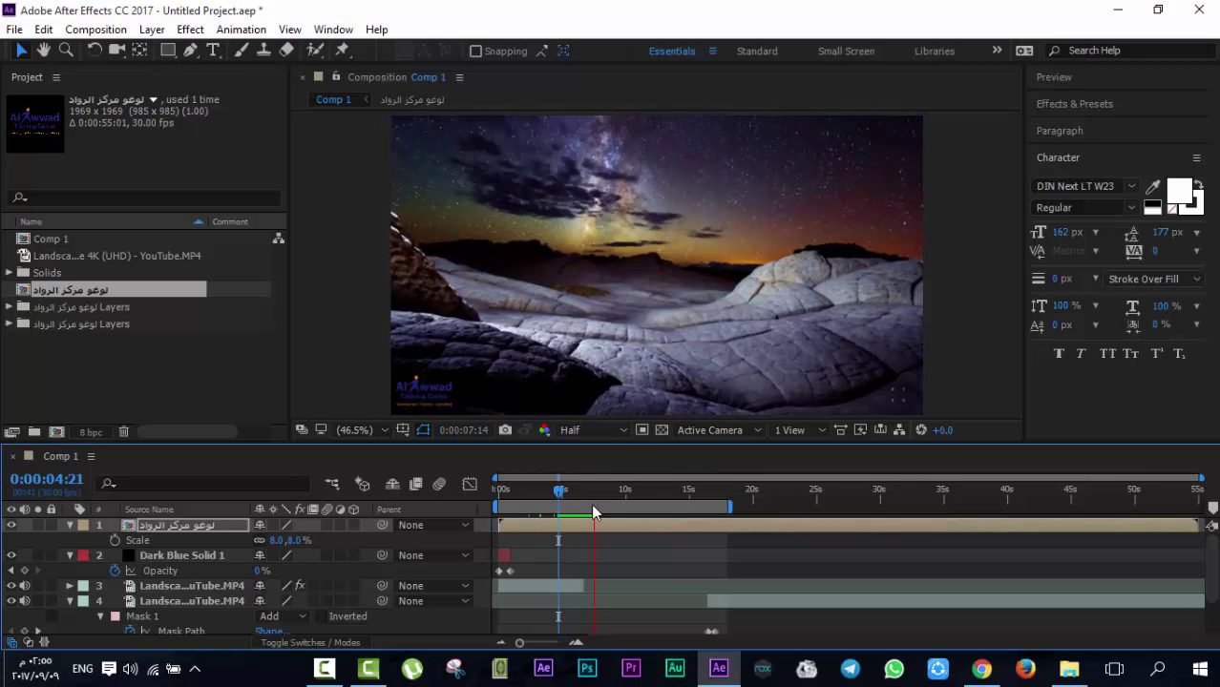
{"action": "left_click", "coordinate": [550, 491]}
{"action": "left_click_drag", "start_coordinate": [526, 492], "coordinate": [474, 491]}
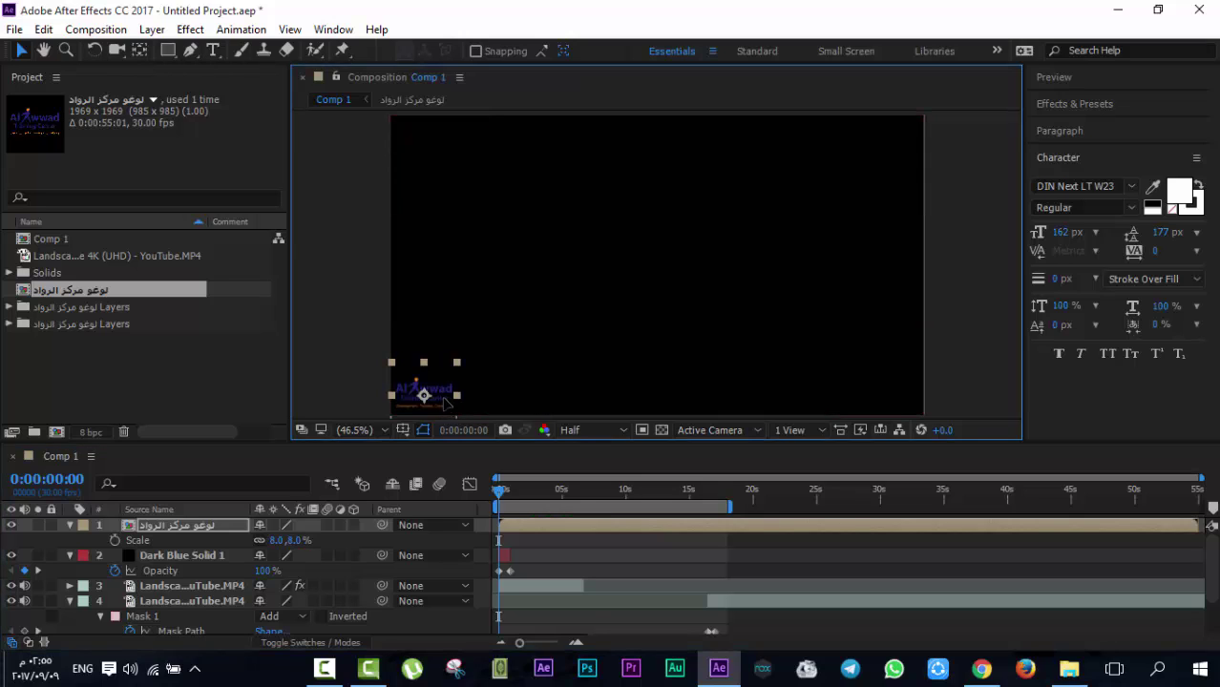
Duplicate the corner logo layer, enlarge the copy to 57% scale and center it in the frame
{"action": "left_click", "coordinate": [582, 561]}
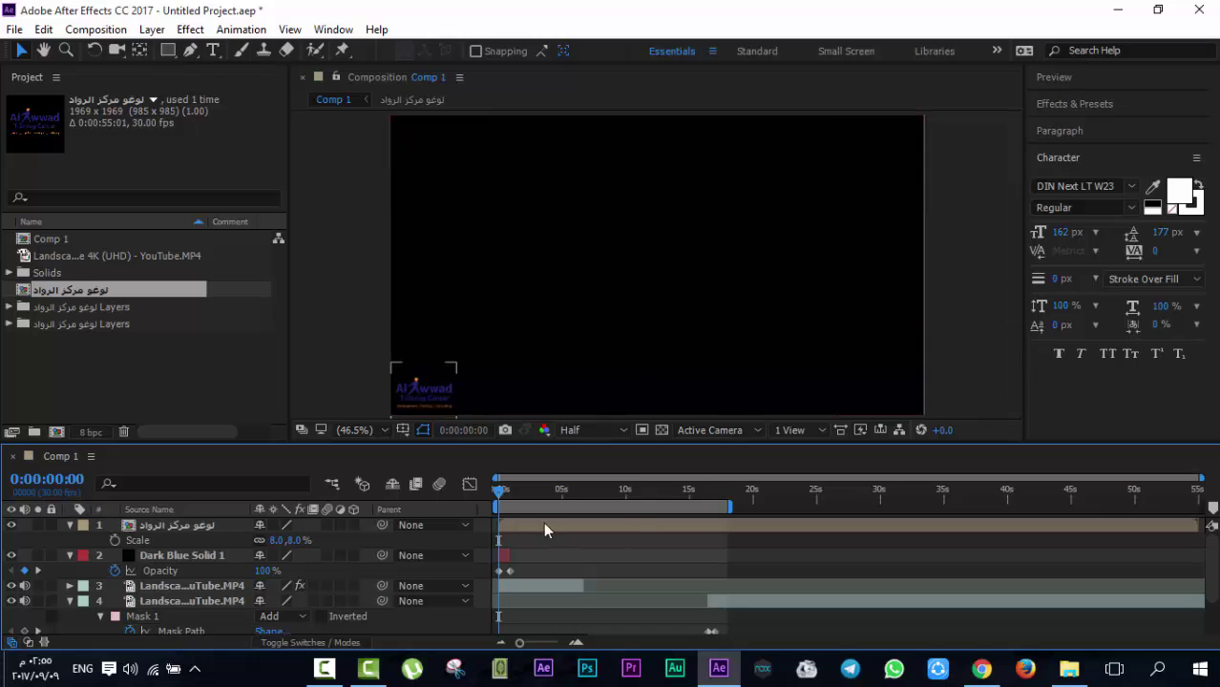
{"action": "left_click_drag", "start_coordinate": [519, 488], "coordinate": [583, 497]}
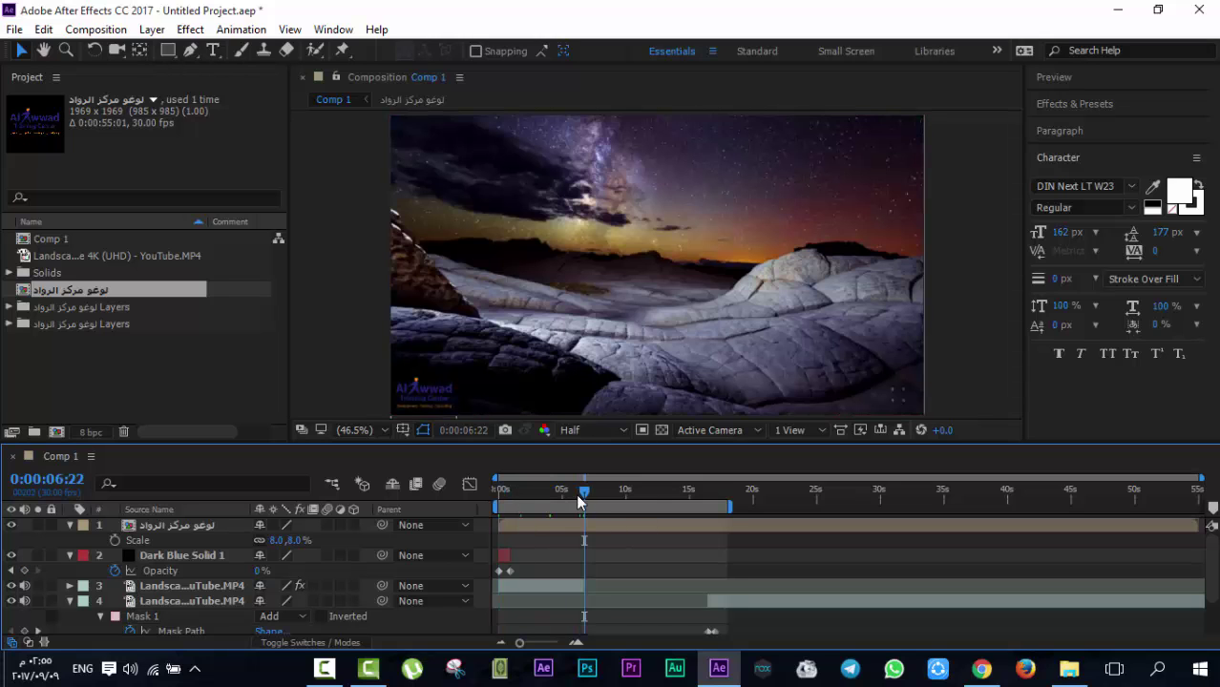
{"action": "left_click", "coordinate": [431, 393]}
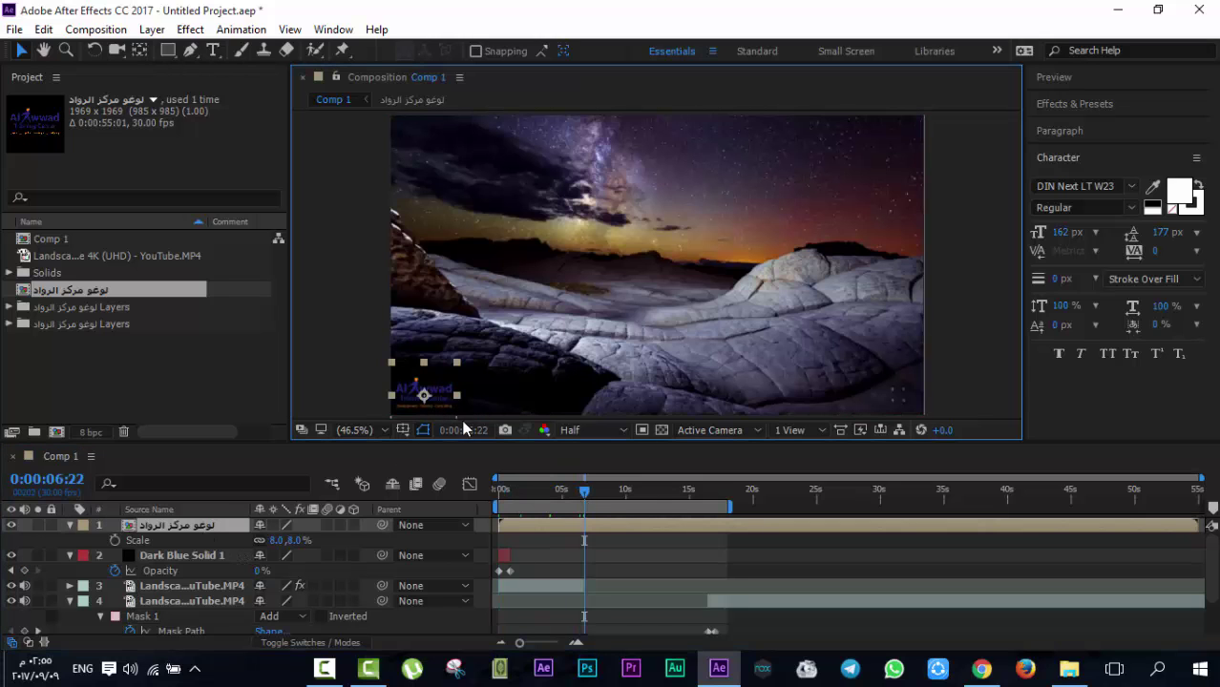
{"action": "key", "text": "ctrl+d"}
{"action": "left_click_drag", "start_coordinate": [438, 395], "coordinate": [675, 274]}
{"action": "key", "text": "s"}
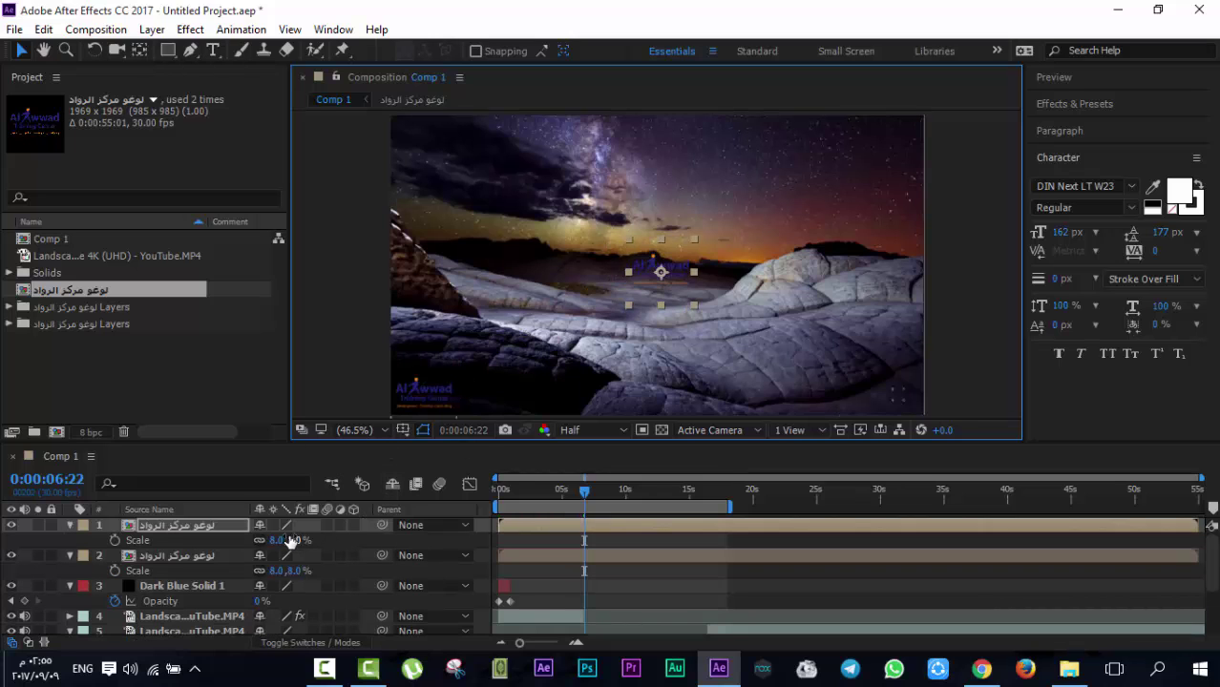
{"action": "left_click_drag", "start_coordinate": [284, 540], "coordinate": [338, 538]}
{"action": "left_click_drag", "start_coordinate": [650, 341], "coordinate": [641, 339]}
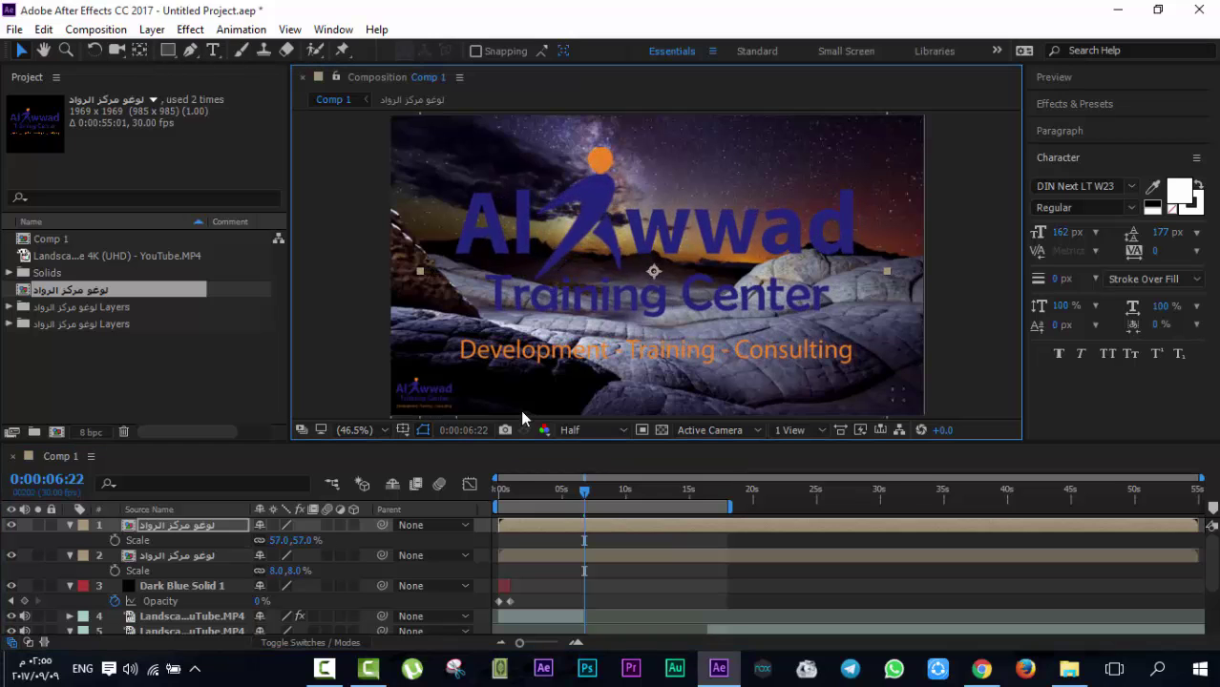
Lower the large centered logo's opacity to 30% and check it over the footage at several times
{"action": "key", "text": "t"}
{"action": "left_click_drag", "start_coordinate": [271, 542], "coordinate": [212, 539]}
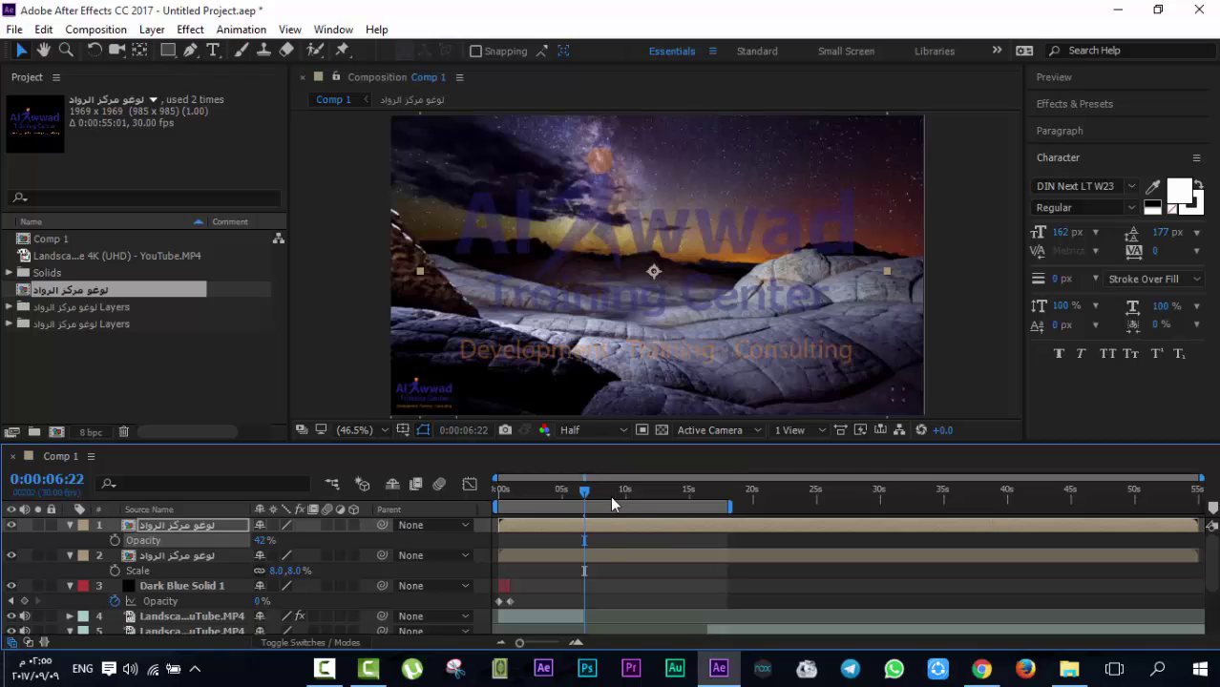
{"action": "left_click_drag", "start_coordinate": [610, 493], "coordinate": [636, 515]}
{"action": "key", "text": "space"}
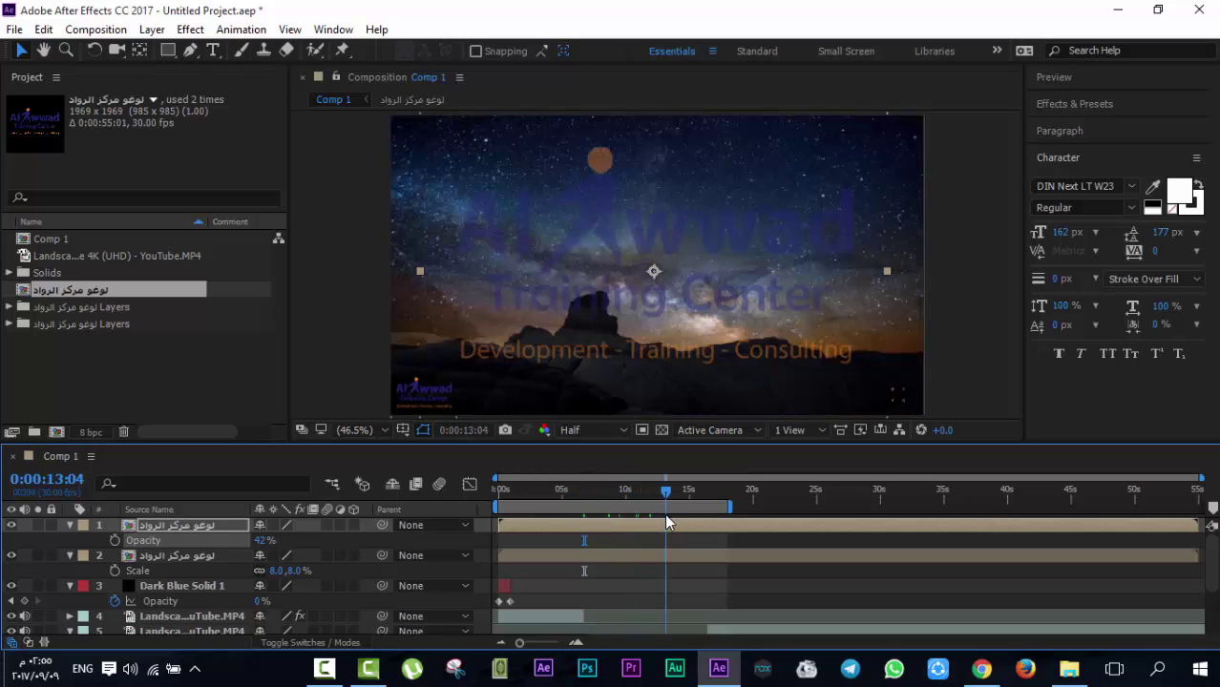
{"action": "left_click", "coordinate": [558, 508]}
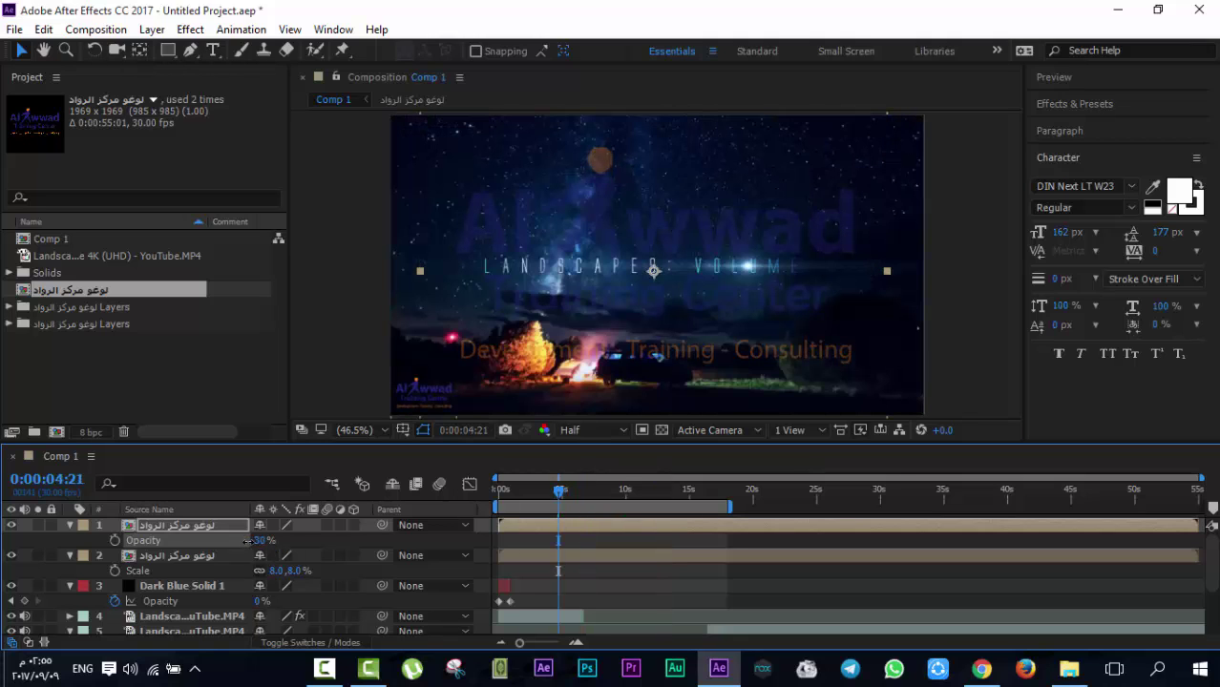
{"action": "left_click", "coordinate": [647, 491]}
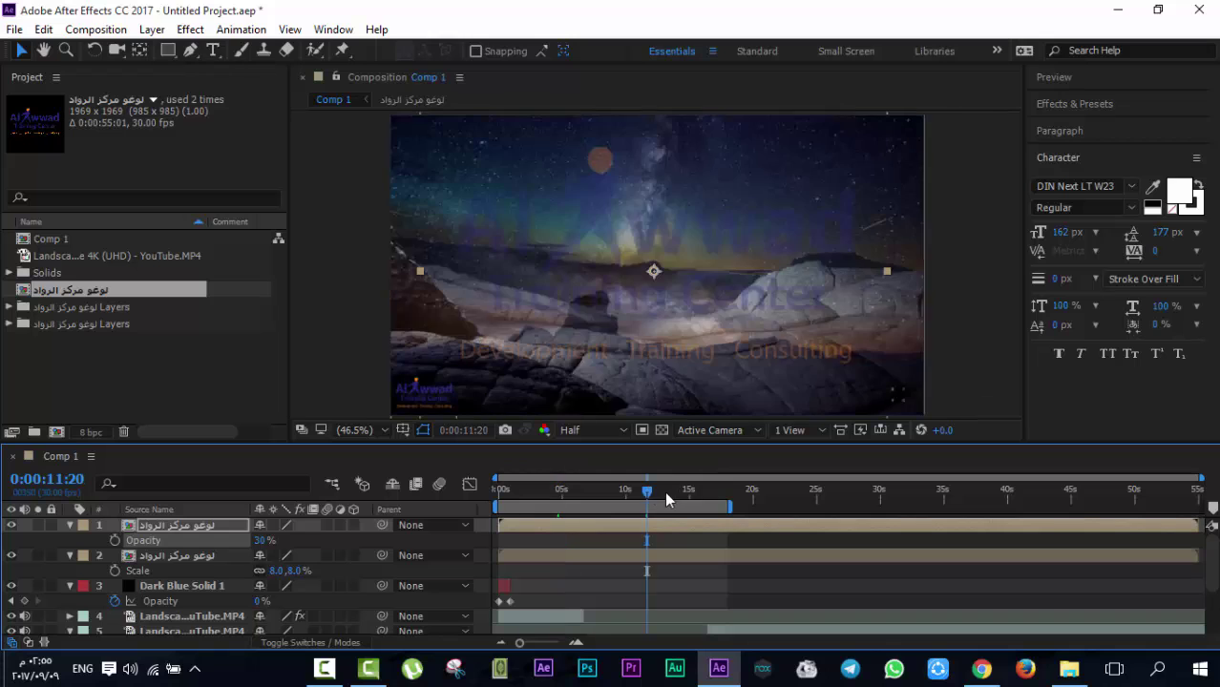
{"action": "left_click", "coordinate": [690, 492]}
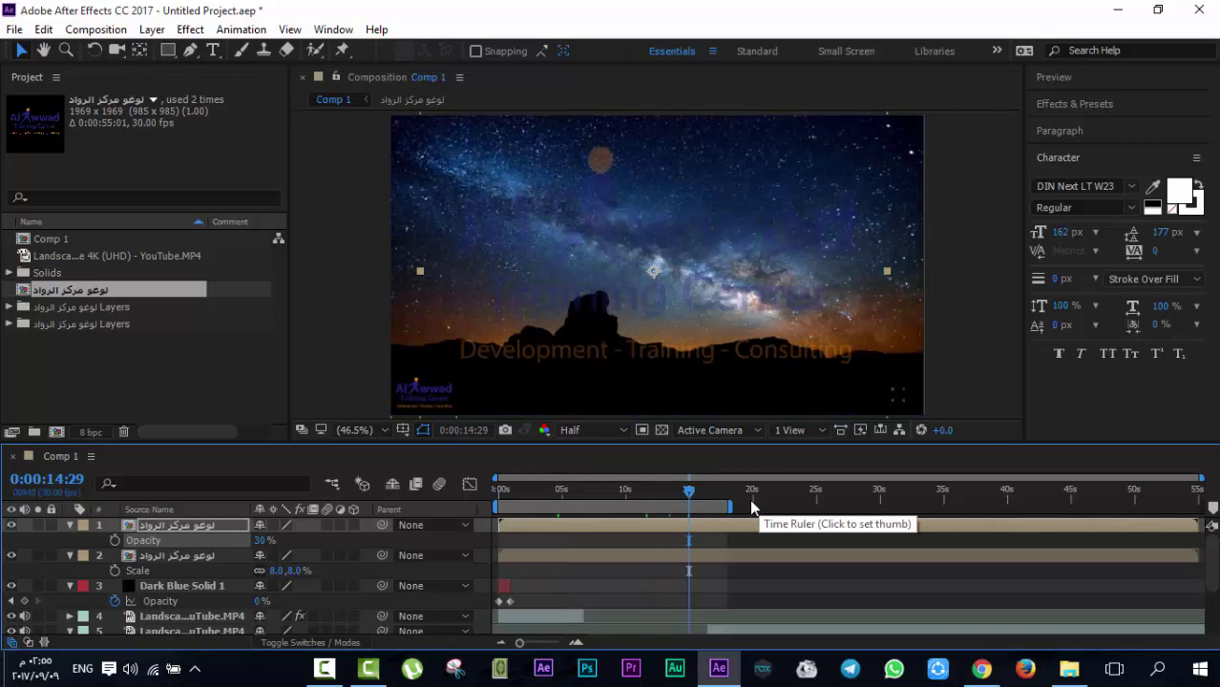
{"action": "left_click", "coordinate": [507, 507]}
{"action": "left_click", "coordinate": [493, 502]}
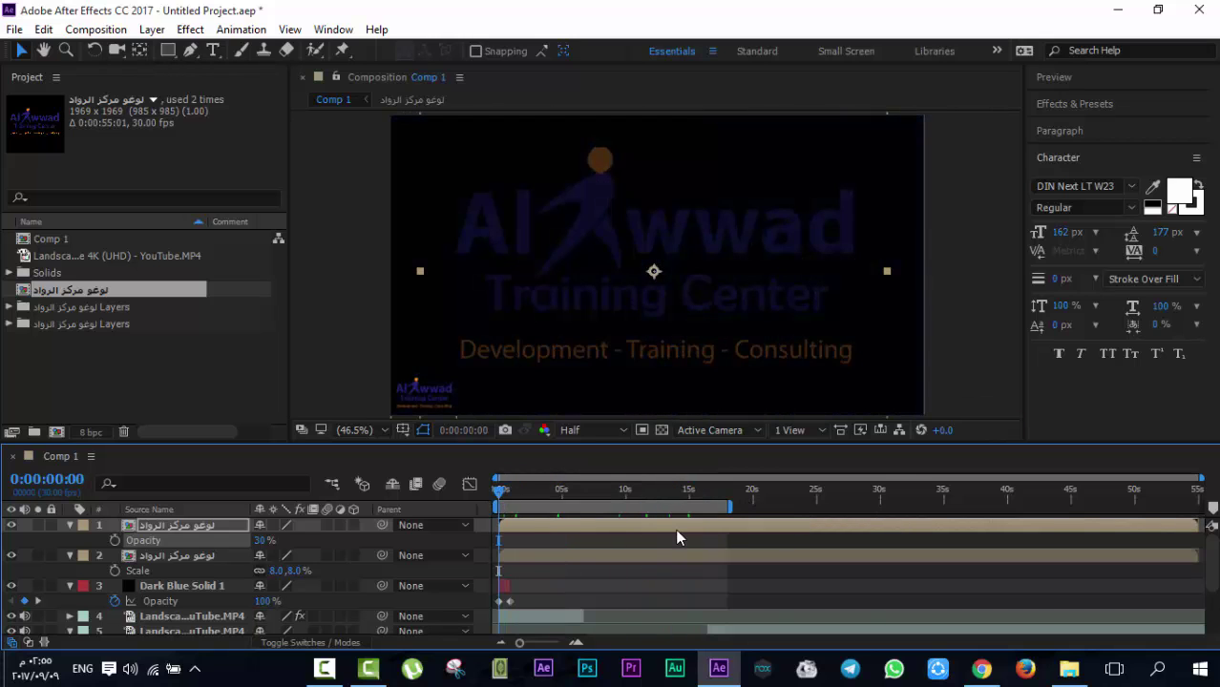
{"action": "left_click", "coordinate": [749, 547]}
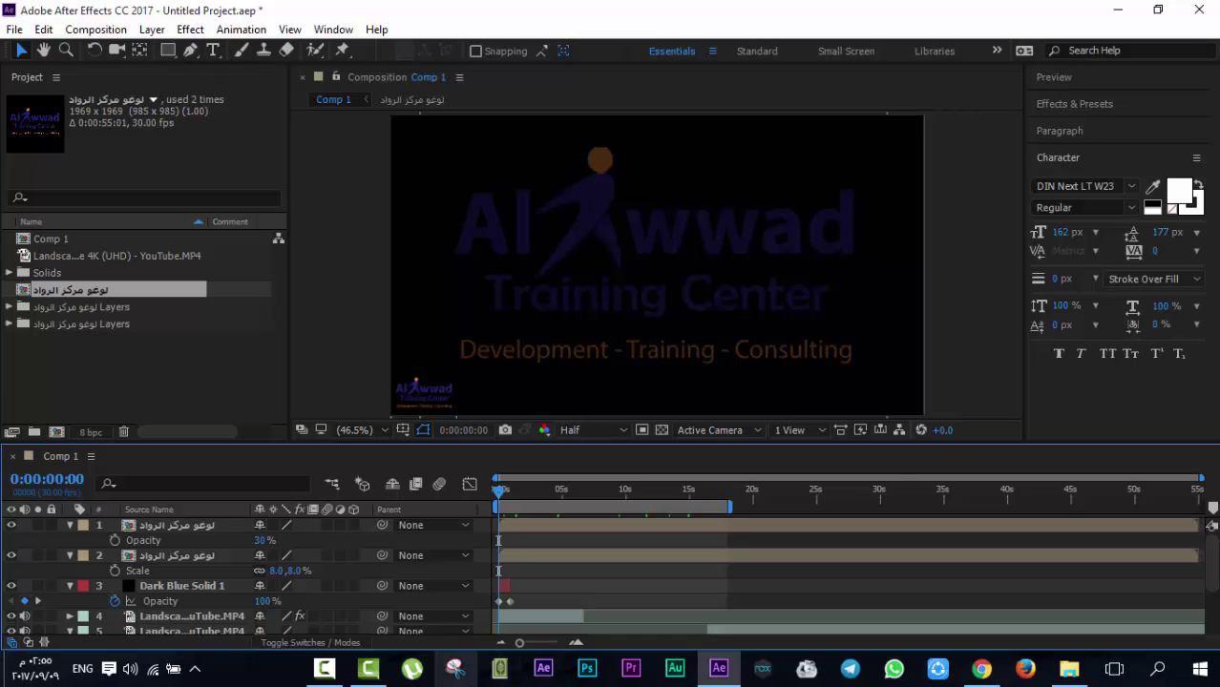
{"action": "left_click", "coordinate": [326, 671]}
{"action": "left_click", "coordinate": [1189, 527]}
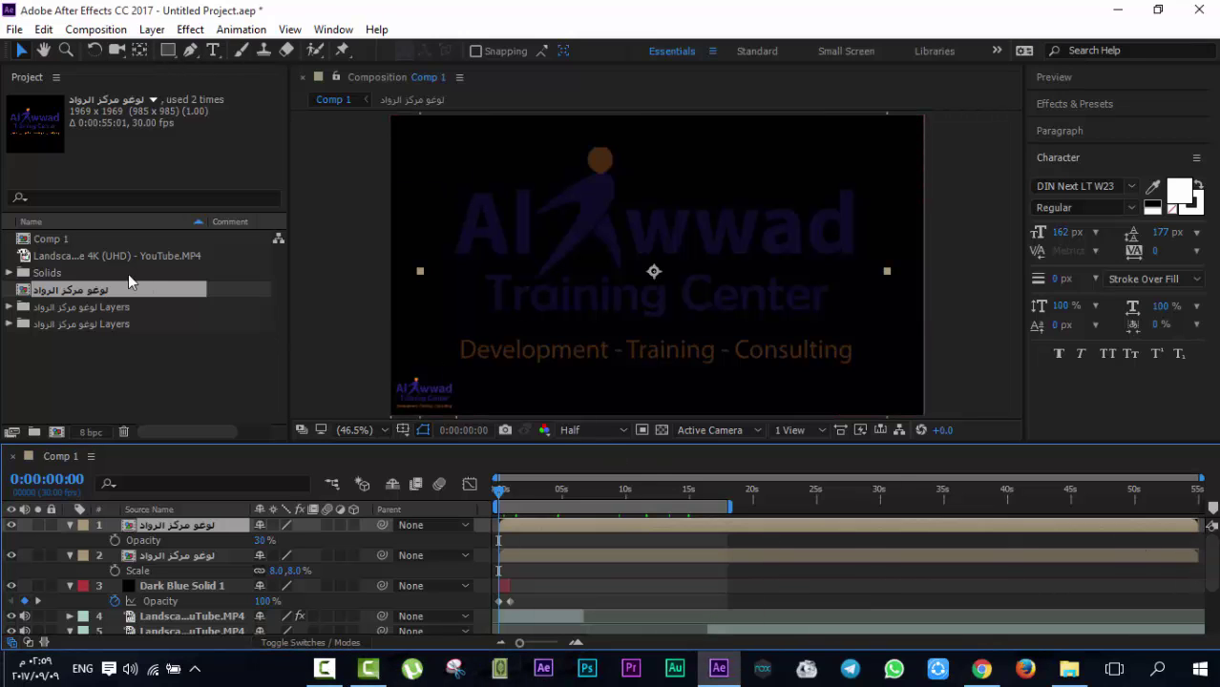
{"action": "left_click", "coordinate": [525, 590]}
{"action": "key", "text": "ctrl+a"}
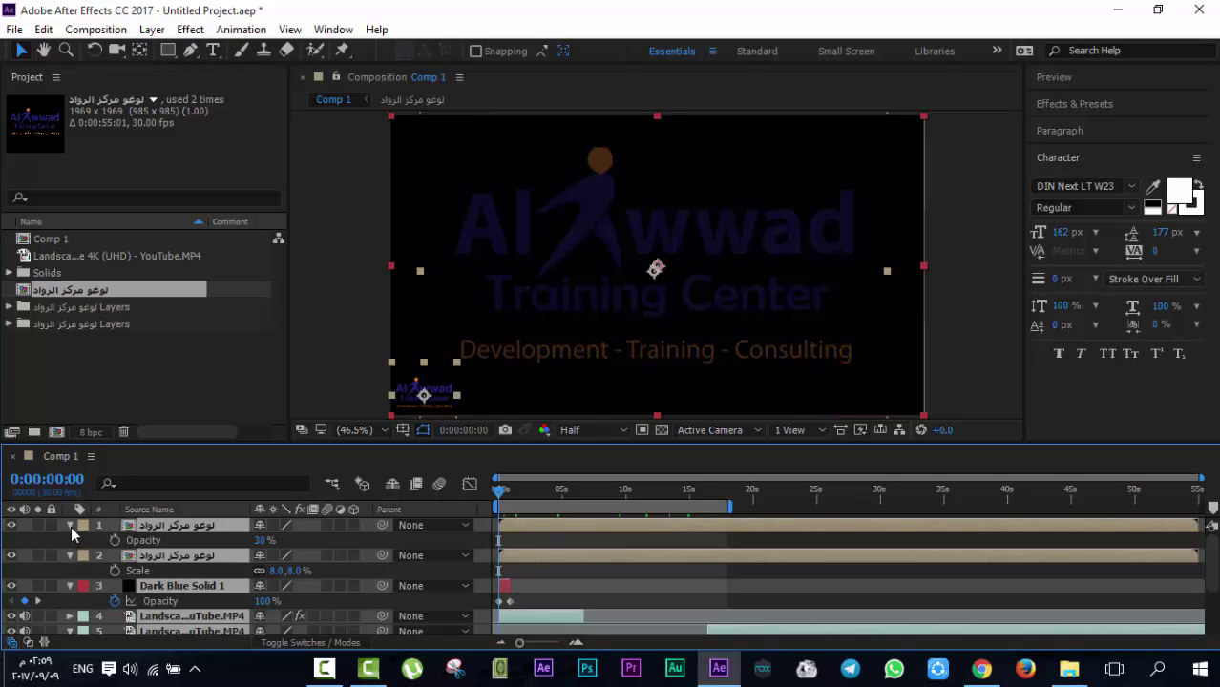
{"action": "left_click", "coordinate": [552, 566]}
Select all layers of Comp 1 and mute the audio of the landscape video layers
{"action": "left_click", "coordinate": [195, 527]}
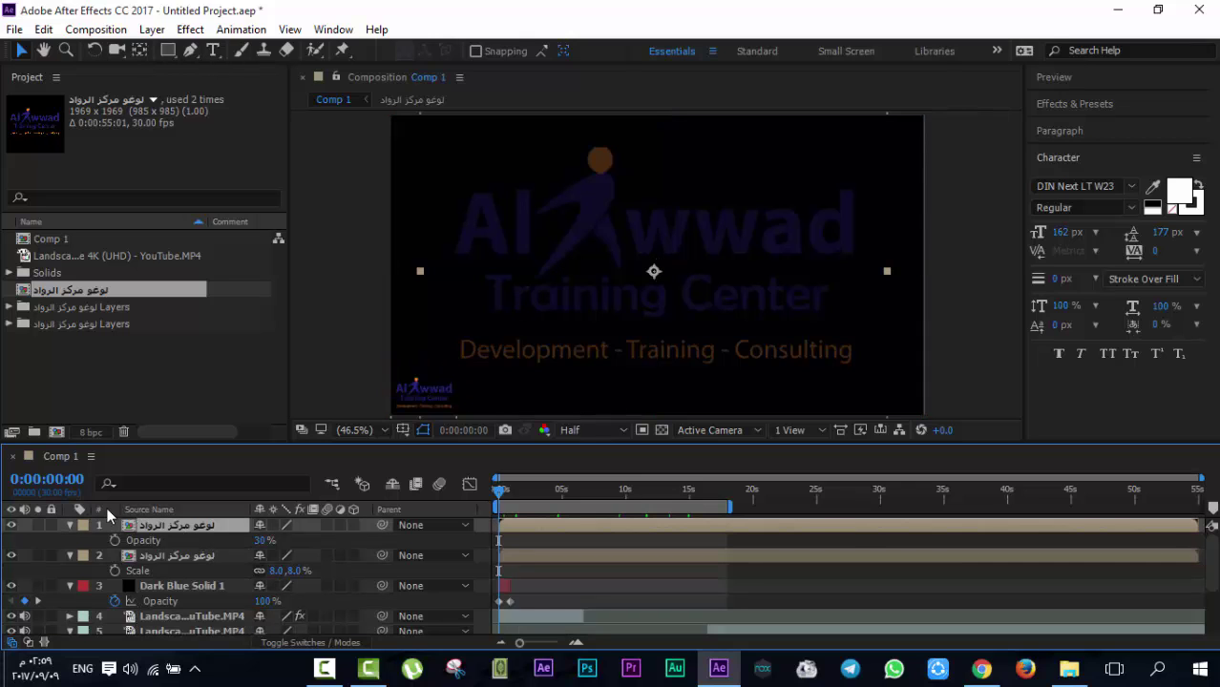
{"action": "key", "text": "ctrl+a"}
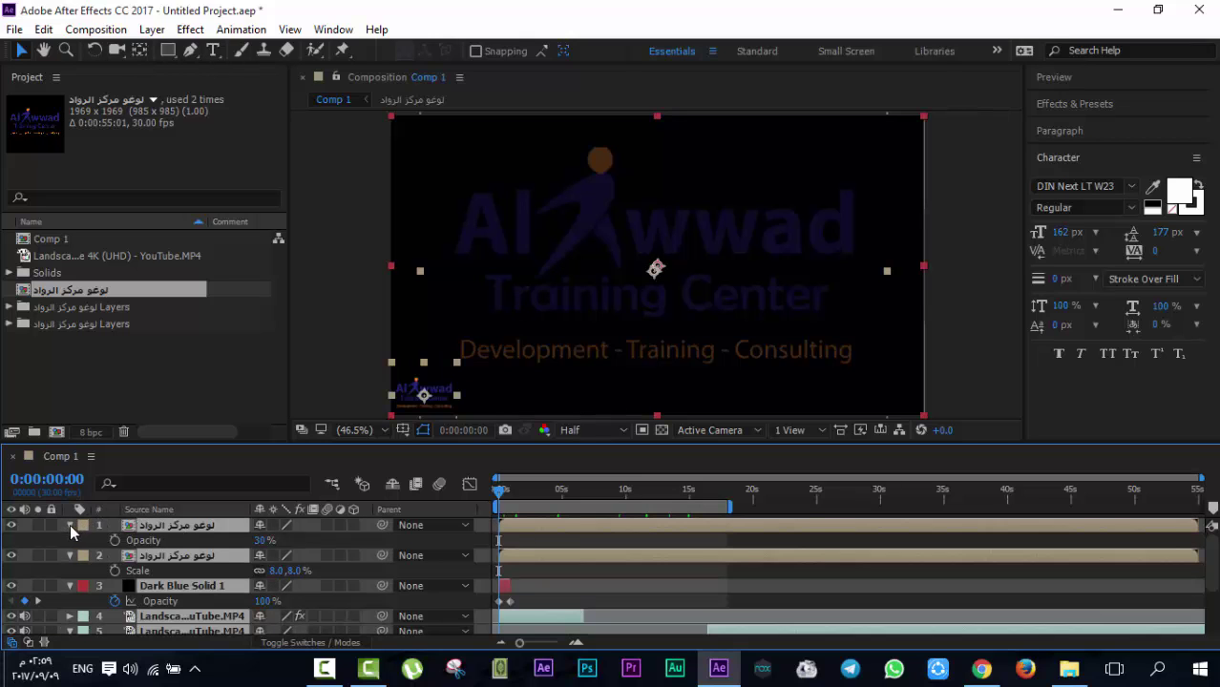
{"action": "scroll", "coordinate": [70, 524], "scroll_direction": "down", "scroll_amount": 3}
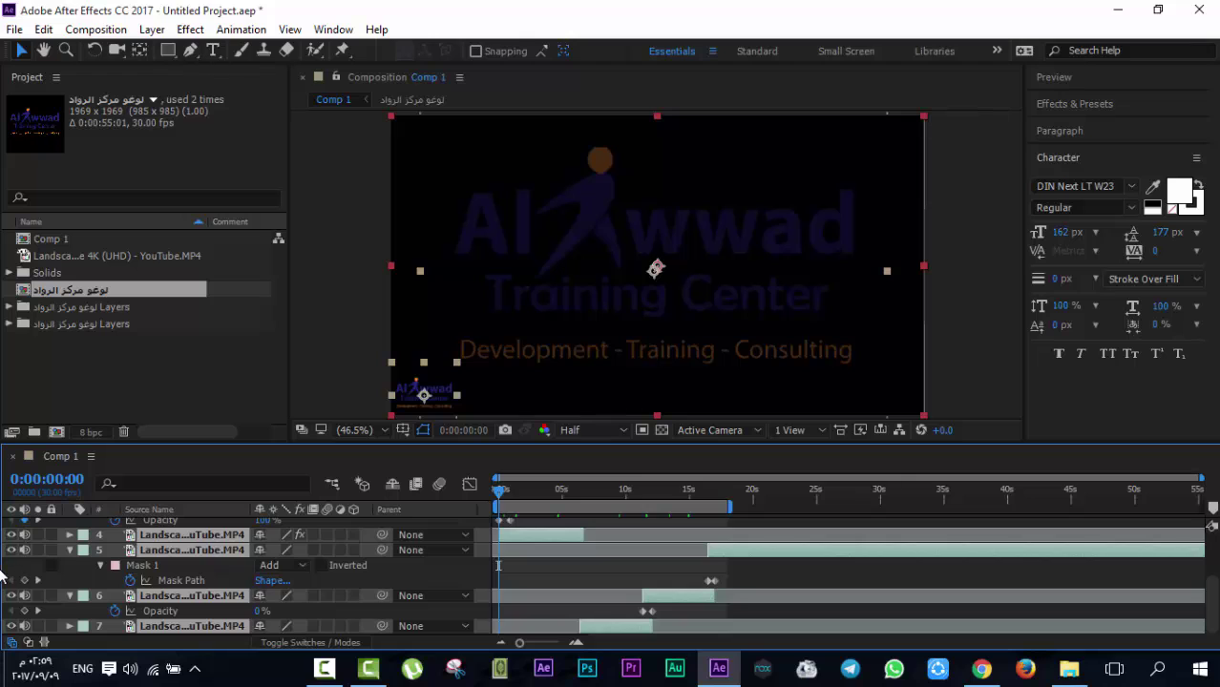
{"action": "left_click", "coordinate": [319, 579]}
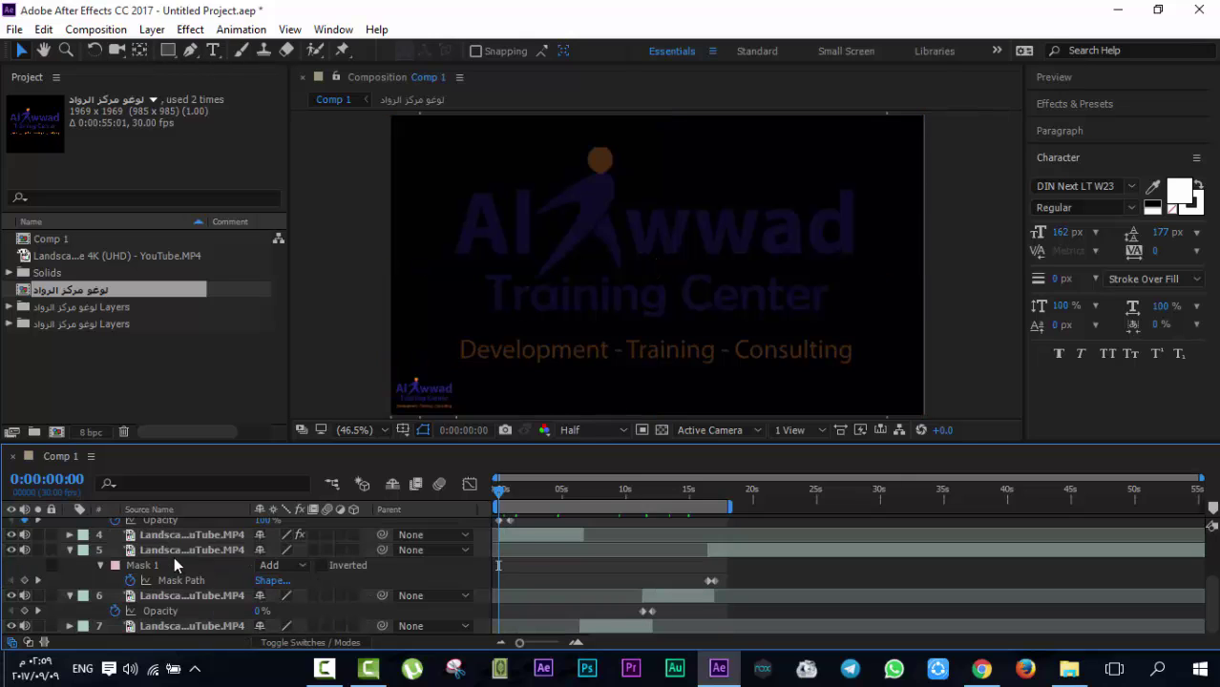
{"action": "left_click", "coordinate": [174, 552]}
{"action": "key", "text": "ctrl+a"}
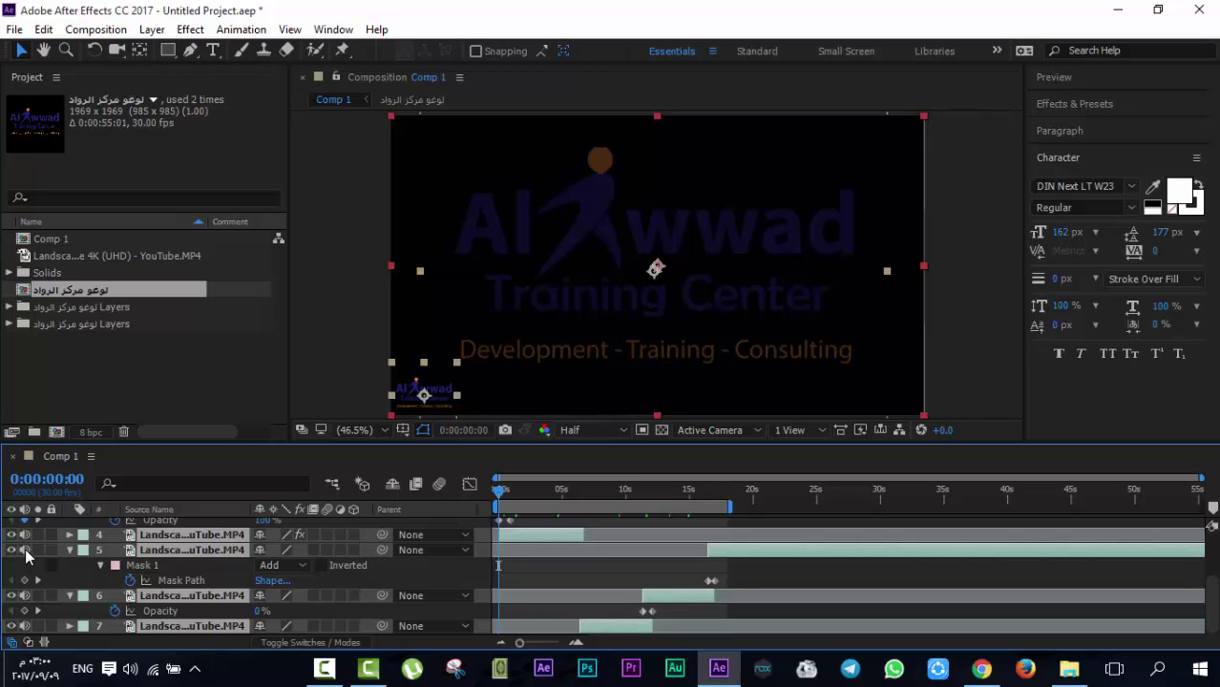
{"action": "left_click", "coordinate": [442, 568]}
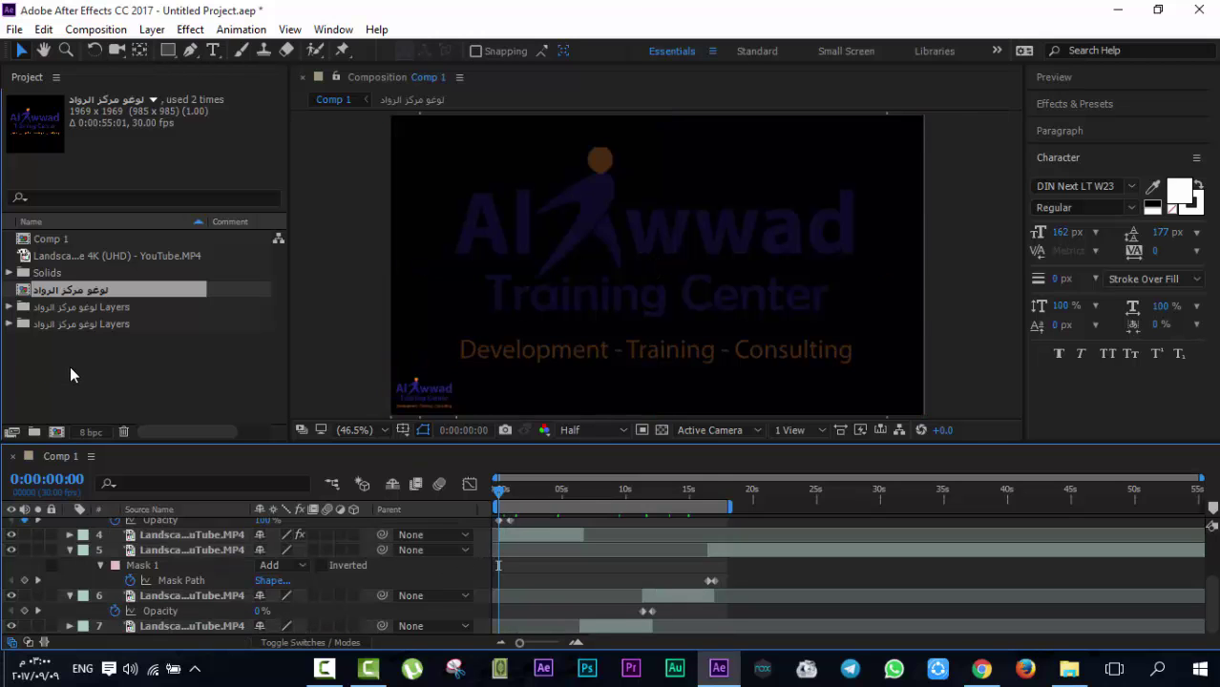
Import the 3GP clip "Happy Upbeat Background Music - YouTube" from the Downloads folder into the project
{"action": "left_click", "coordinate": [1118, 10]}
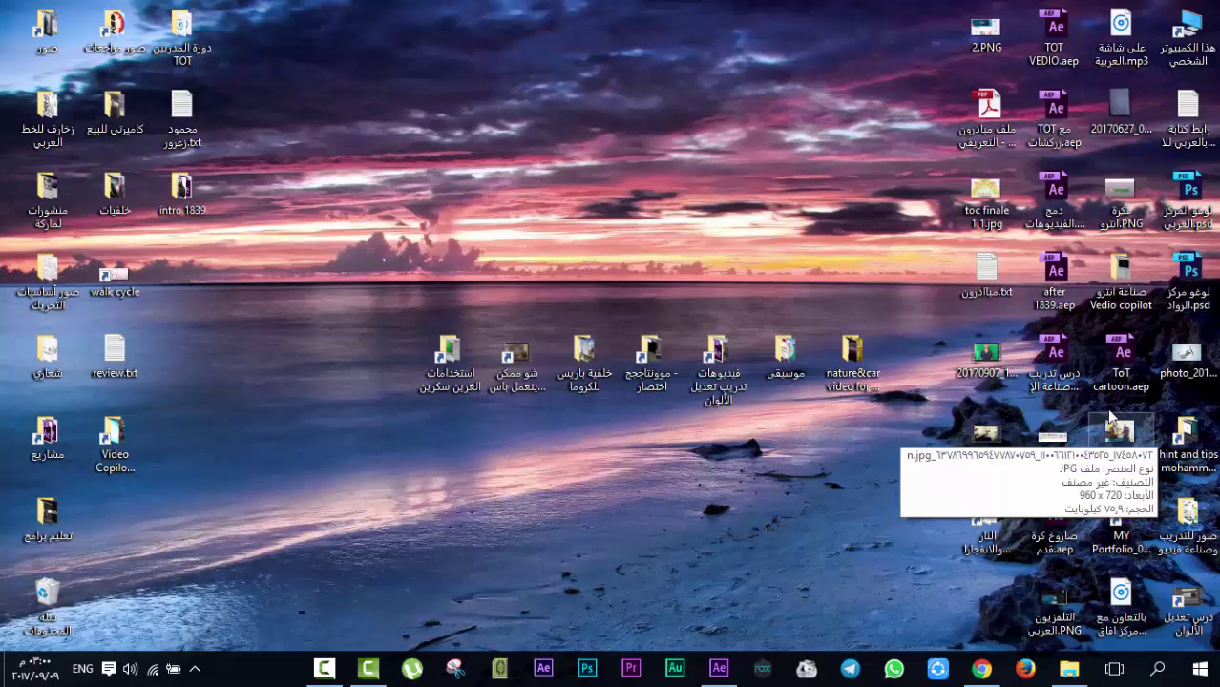
{"action": "left_click", "coordinate": [1069, 668]}
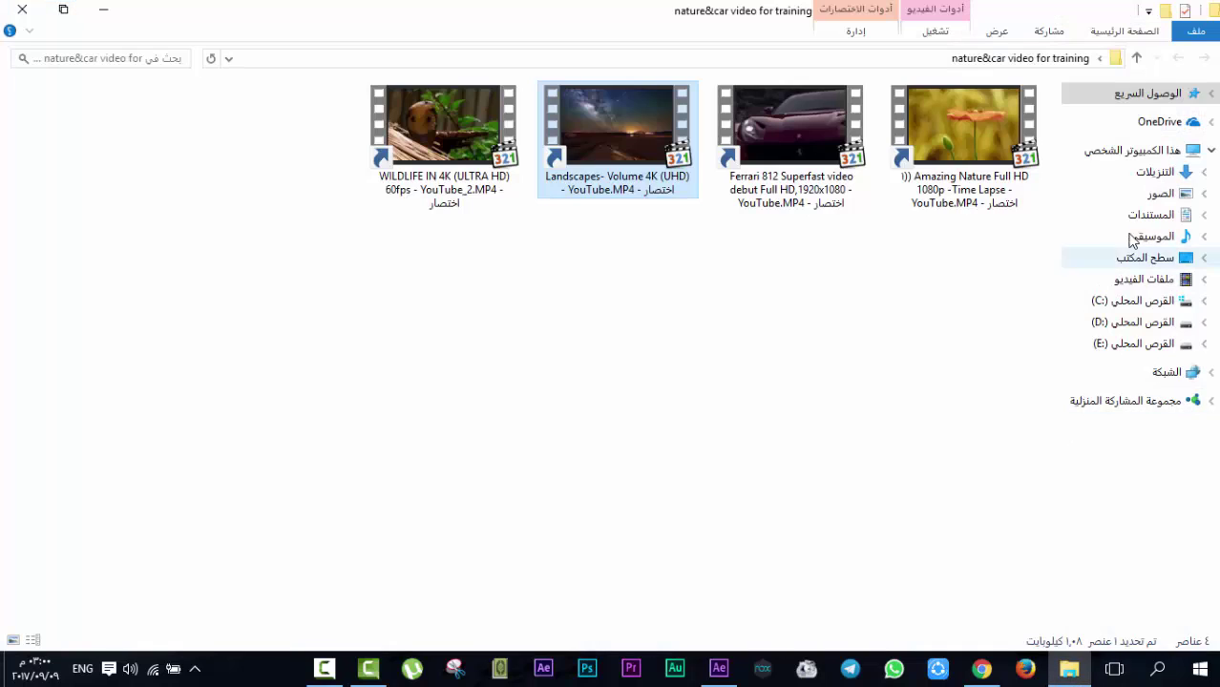
{"action": "left_click", "coordinate": [1157, 174]}
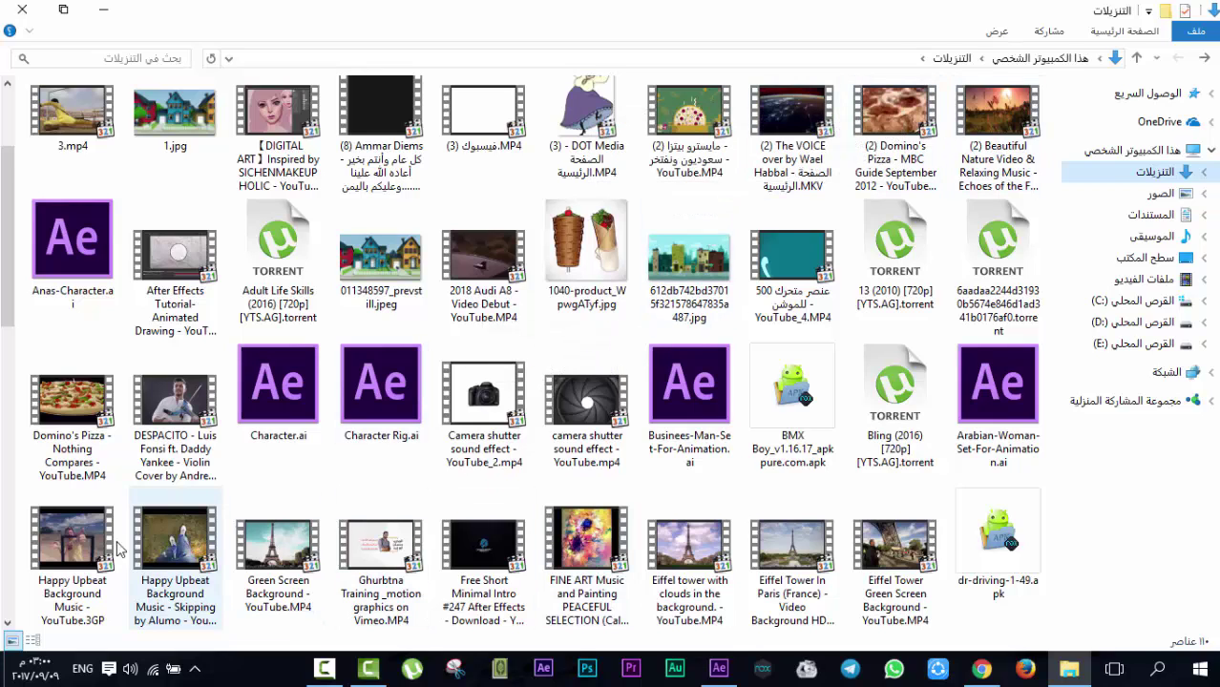
{"action": "left_click_drag", "start_coordinate": [120, 549], "coordinate": [131, 401]}
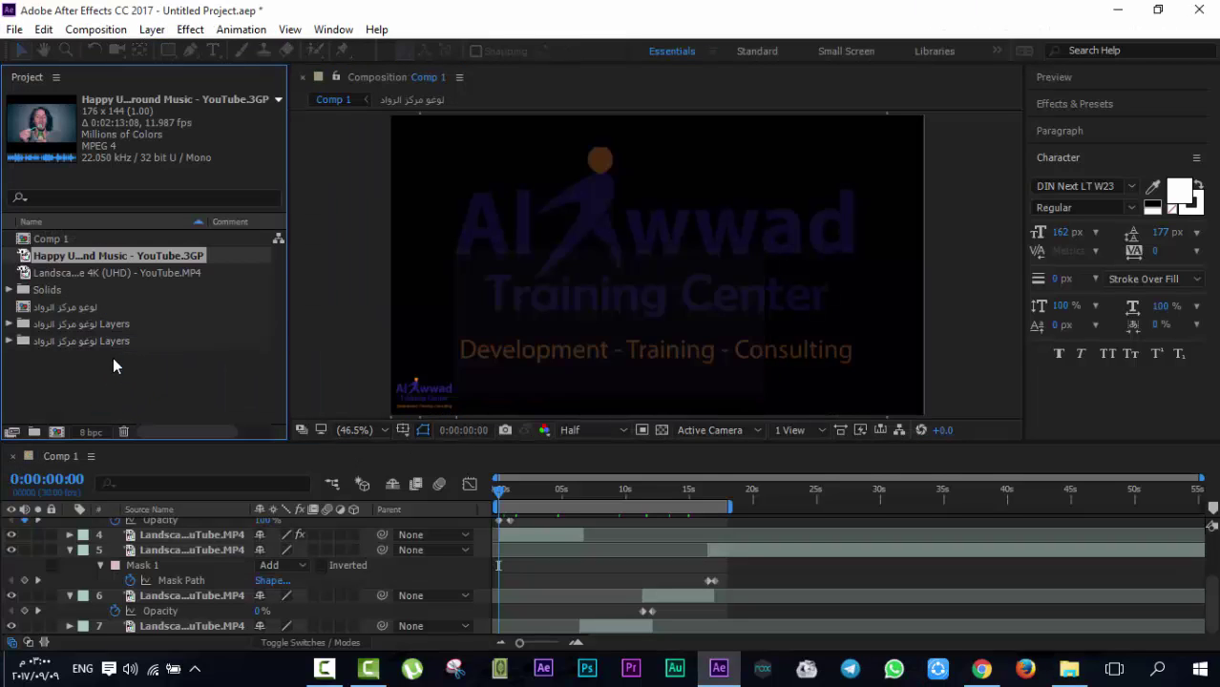
Add the background music clip as the bottom layer of Comp 1 and hide its picture
{"action": "left_click_drag", "start_coordinate": [67, 273], "coordinate": [150, 633]}
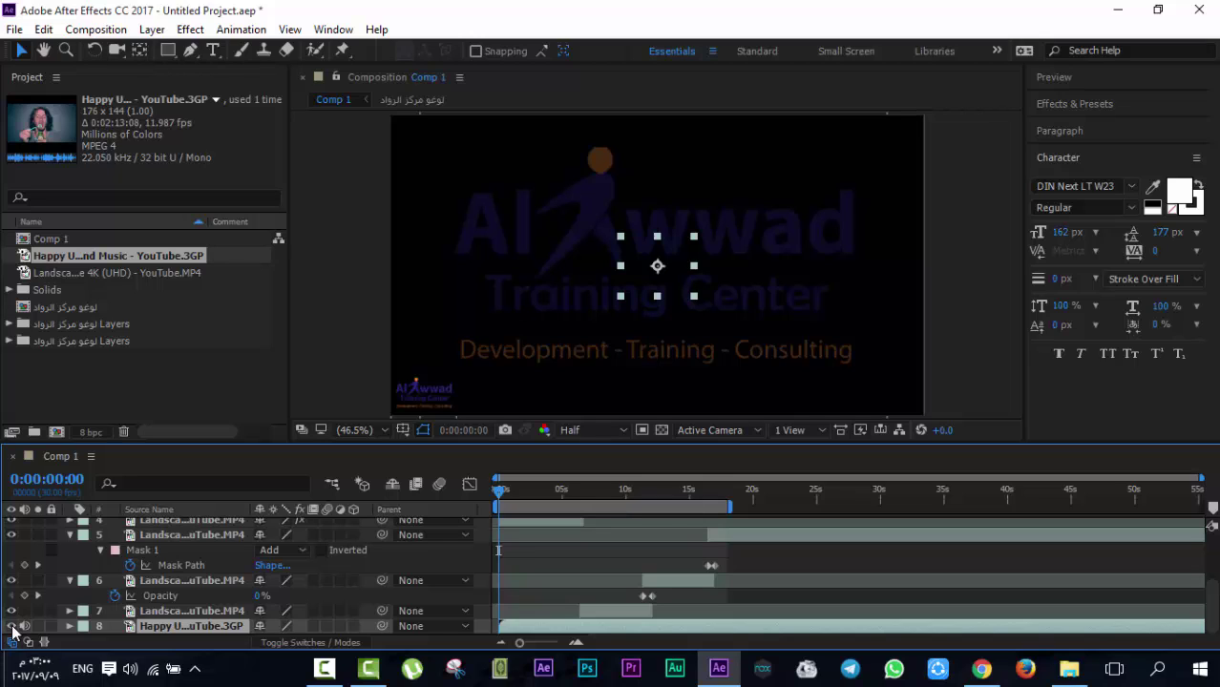
{"action": "left_click", "coordinate": [12, 627]}
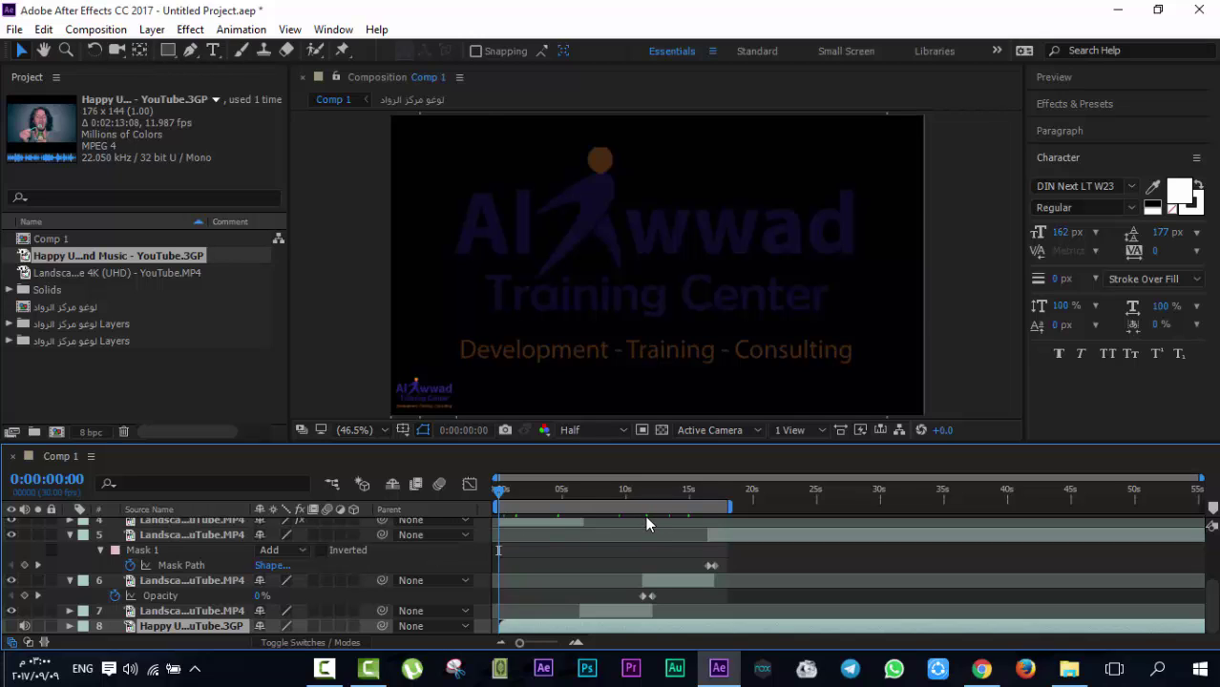
Preview Comp 1 with the background music from several times and return to the start of the timeline
{"action": "key", "text": "space"}
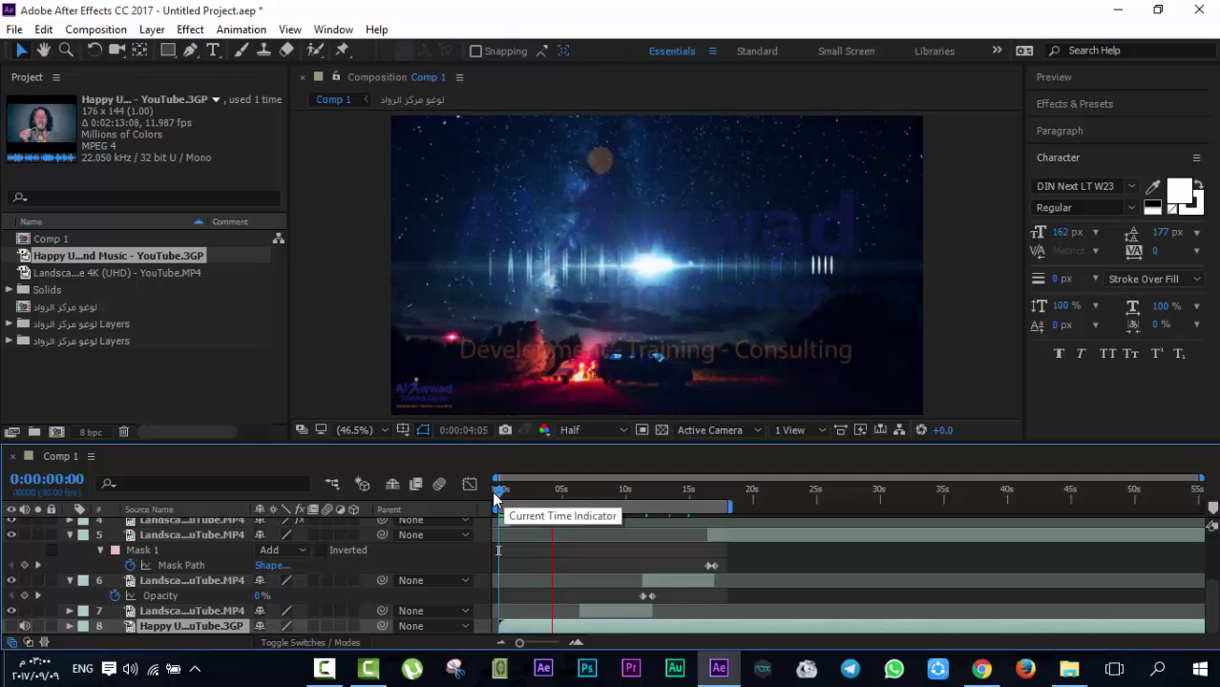
{"action": "left_click", "coordinate": [494, 493]}
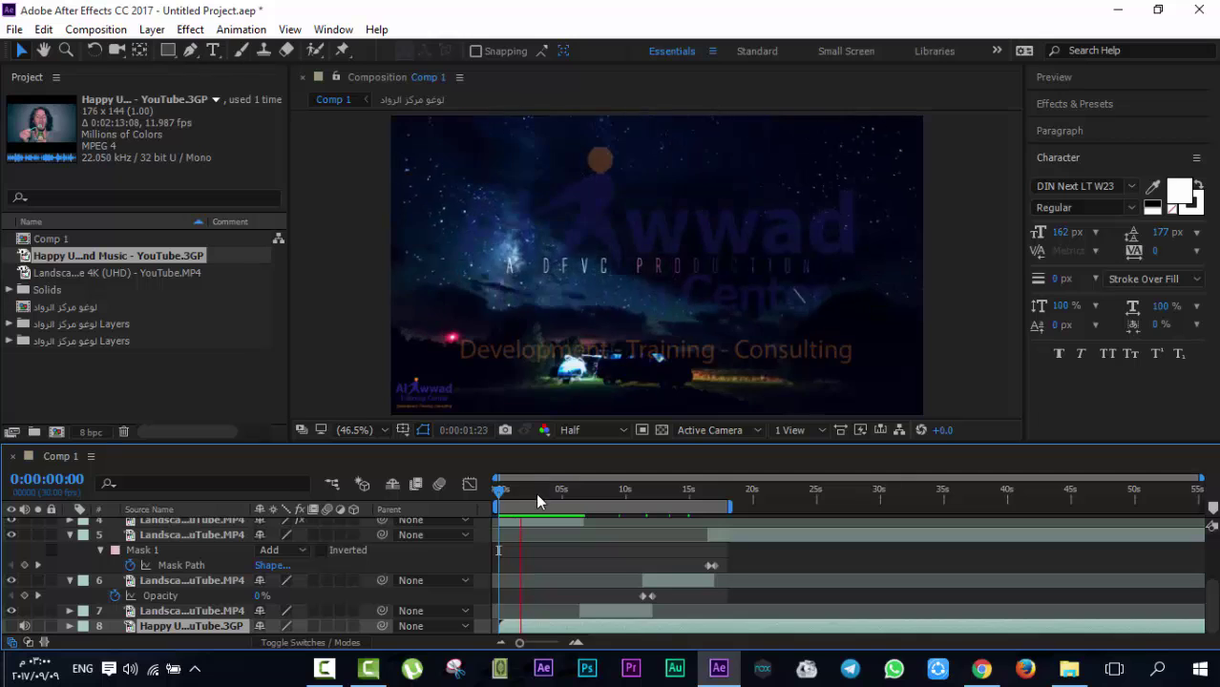
{"action": "key", "text": "space"}
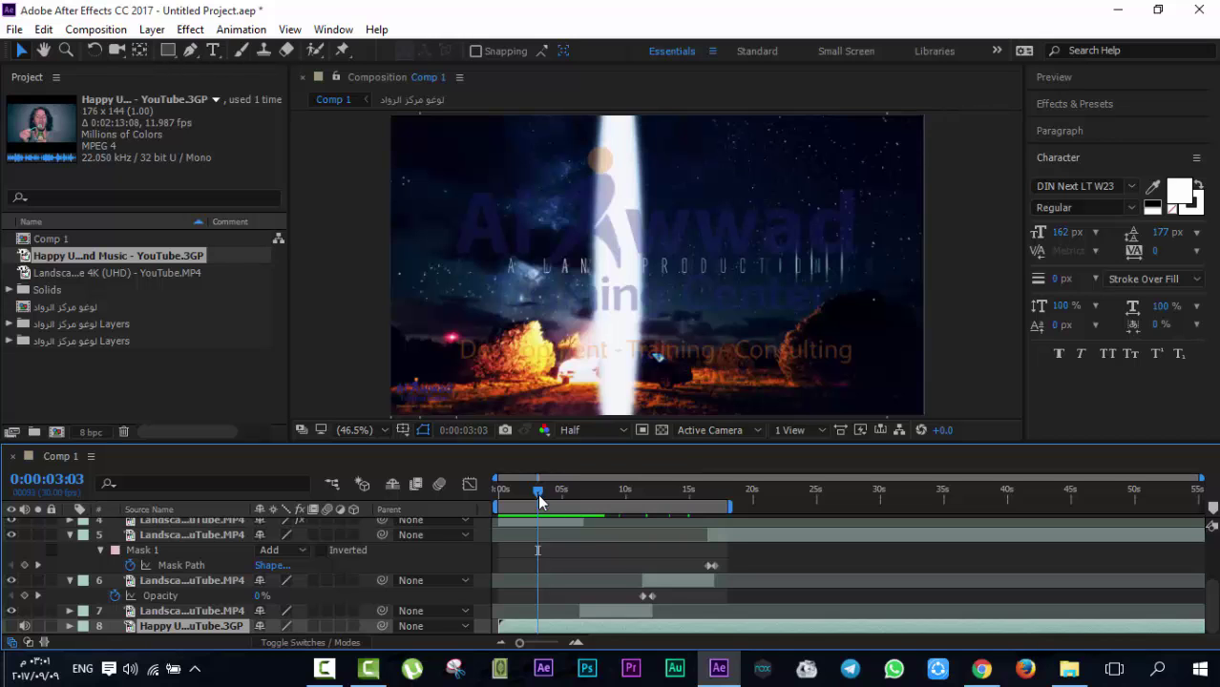
{"action": "key", "text": "space"}
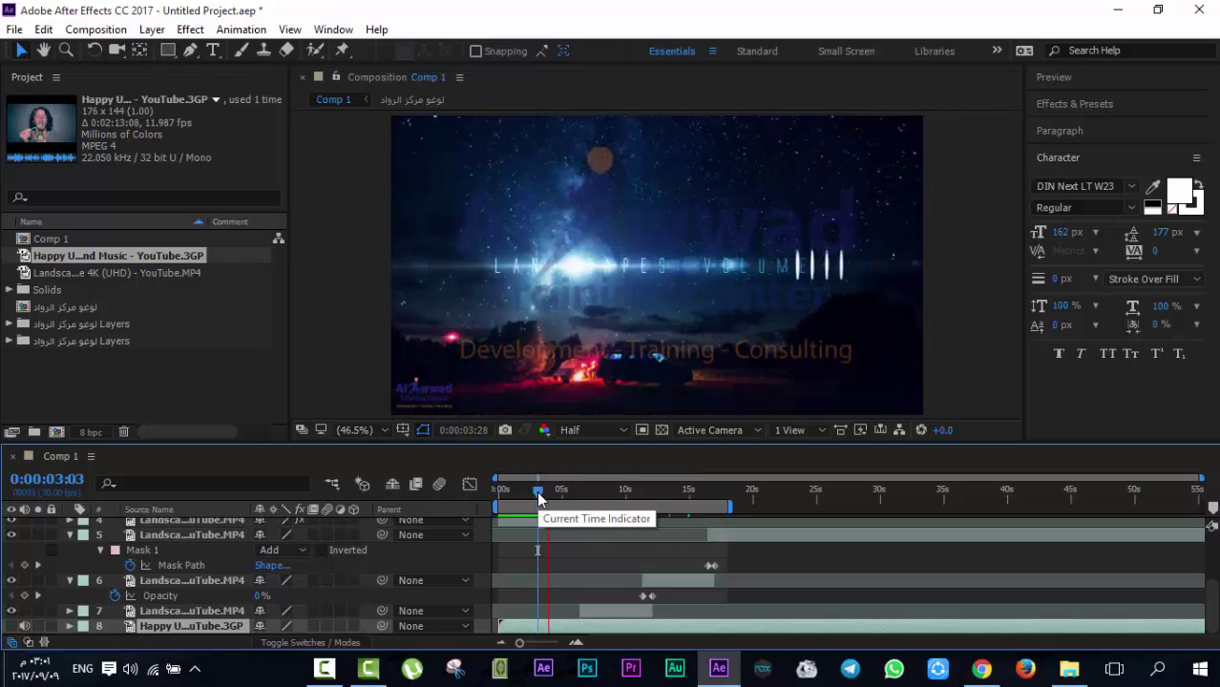
{"action": "key", "text": "space"}
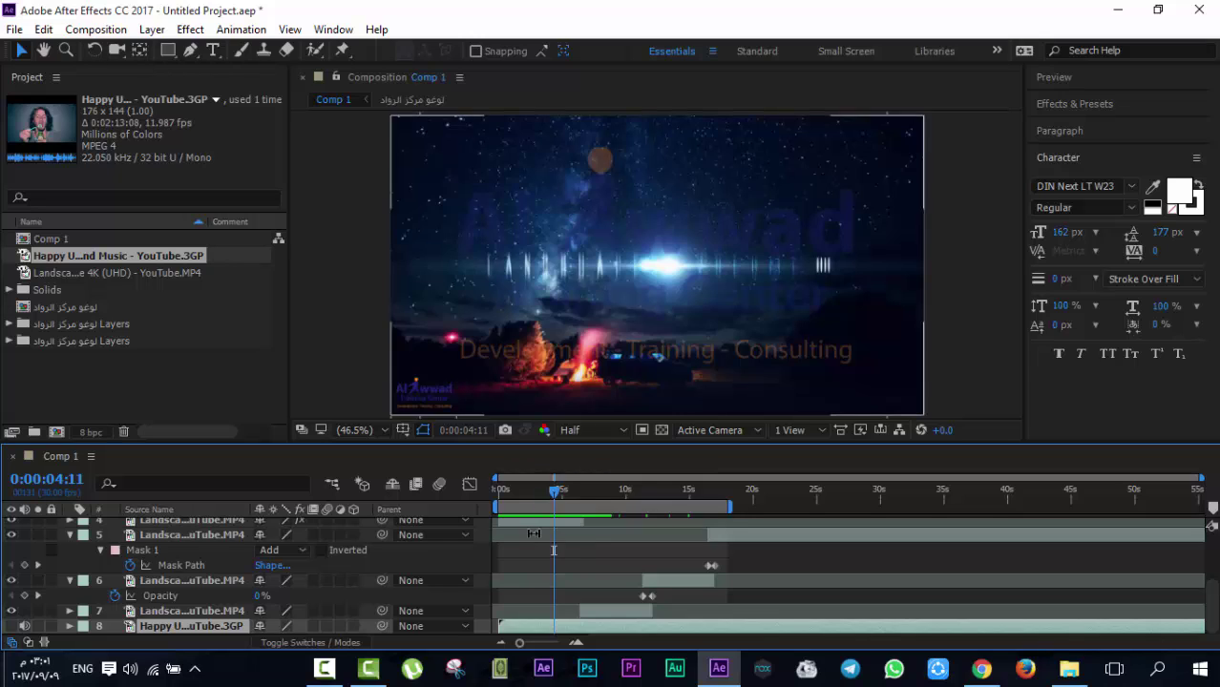
{"action": "left_click", "coordinate": [501, 492]}
{"action": "key", "text": "space"}
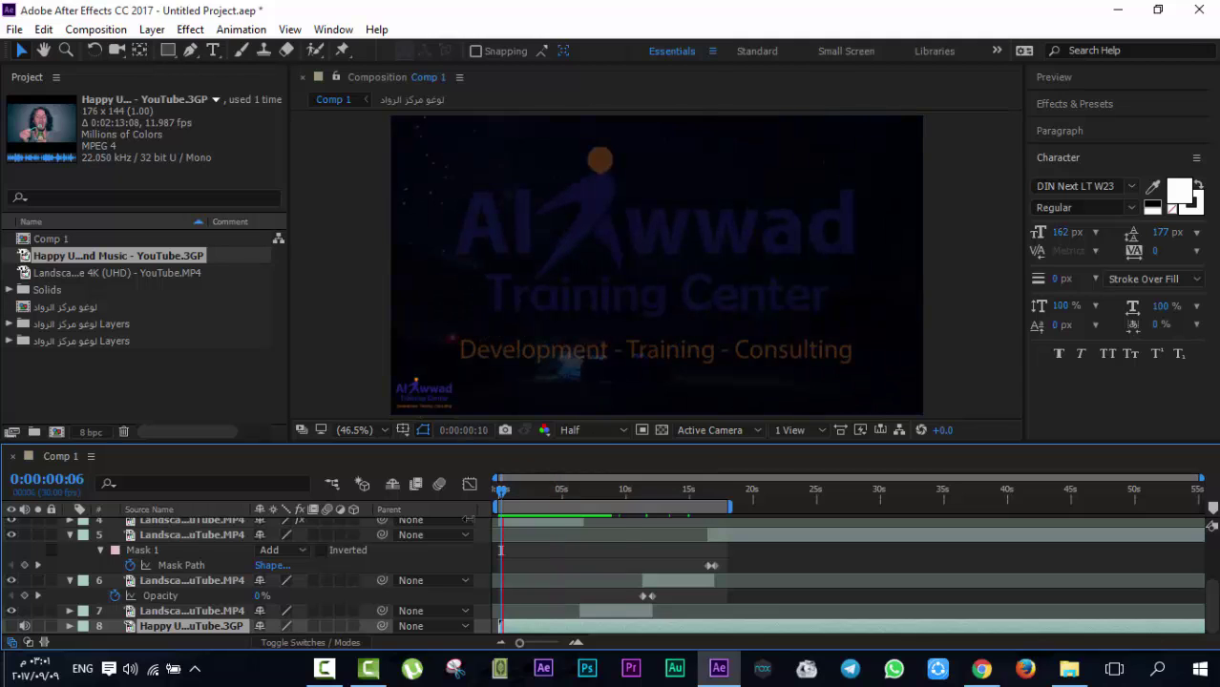
{"action": "left_click", "coordinate": [502, 491]}
{"action": "left_click_drag", "start_coordinate": [504, 496], "coordinate": [468, 495]}
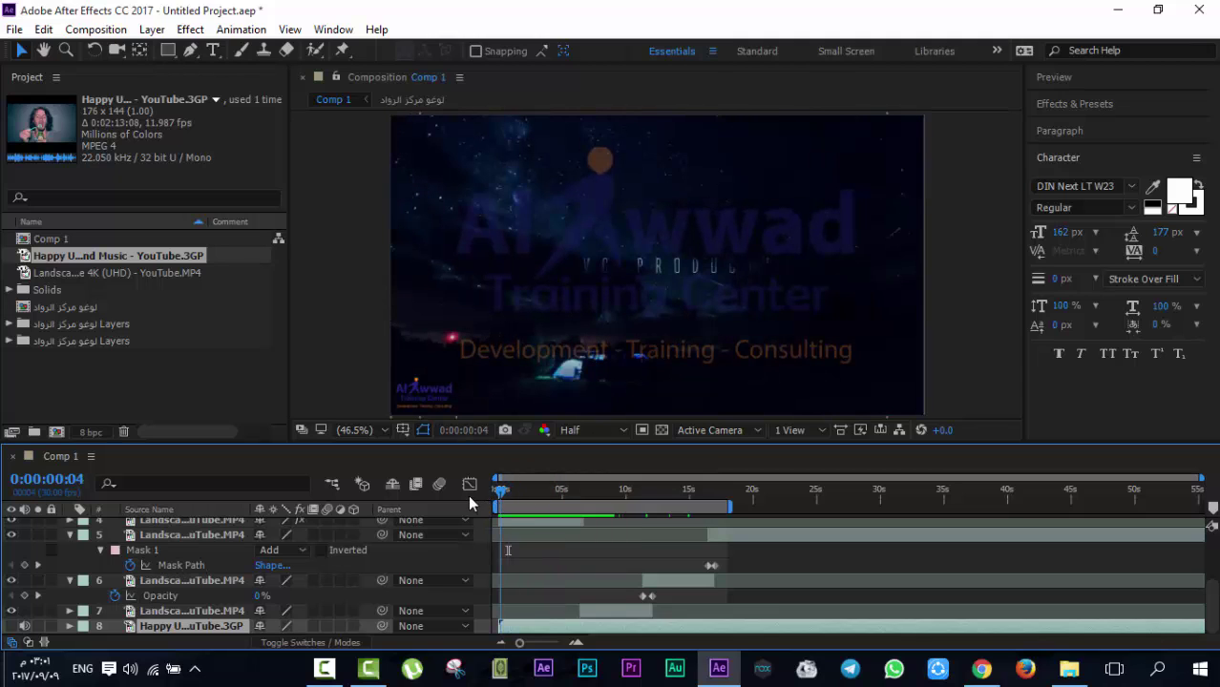
Start keyframing the music layer's Audio Levels at 0:00:00:00 and set the level there to -48 dB
{"action": "left_click", "coordinate": [69, 626]}
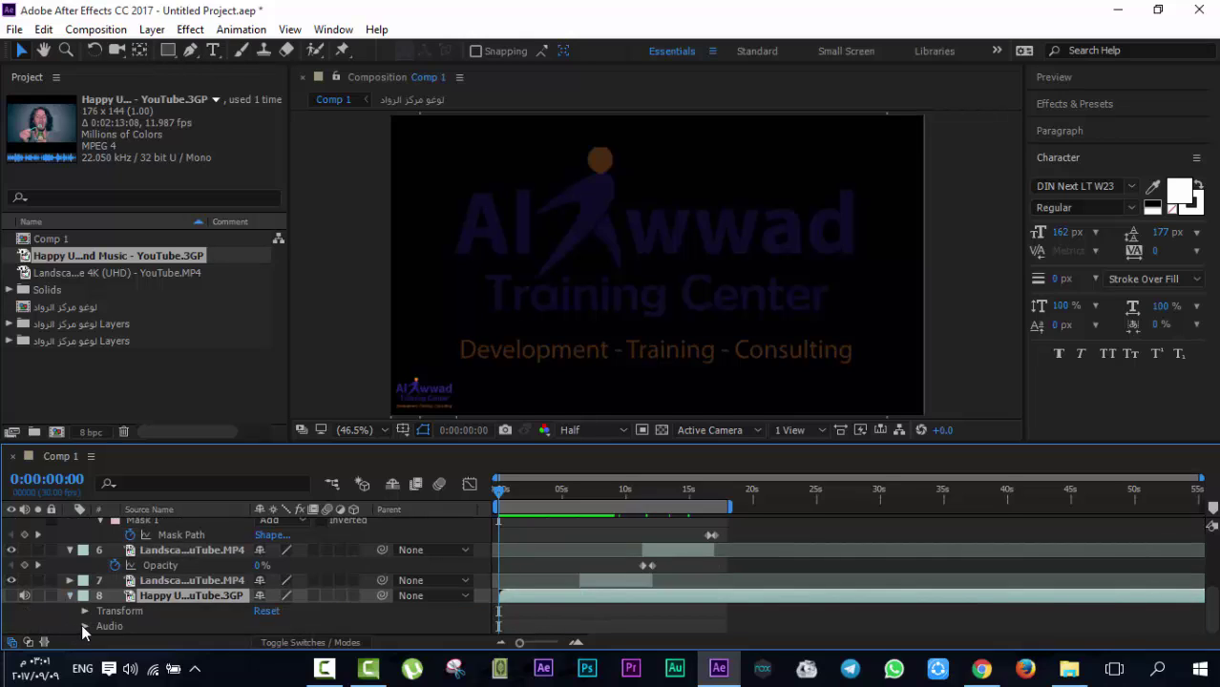
{"action": "left_click", "coordinate": [84, 627]}
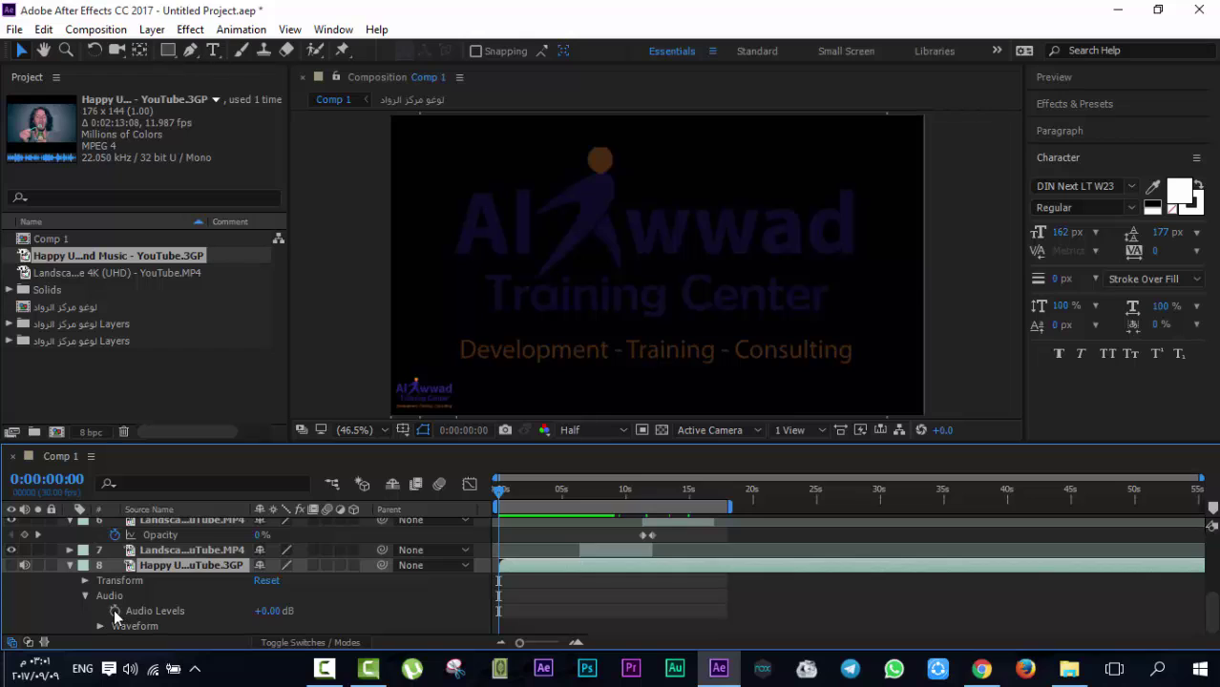
{"action": "left_click", "coordinate": [115, 610]}
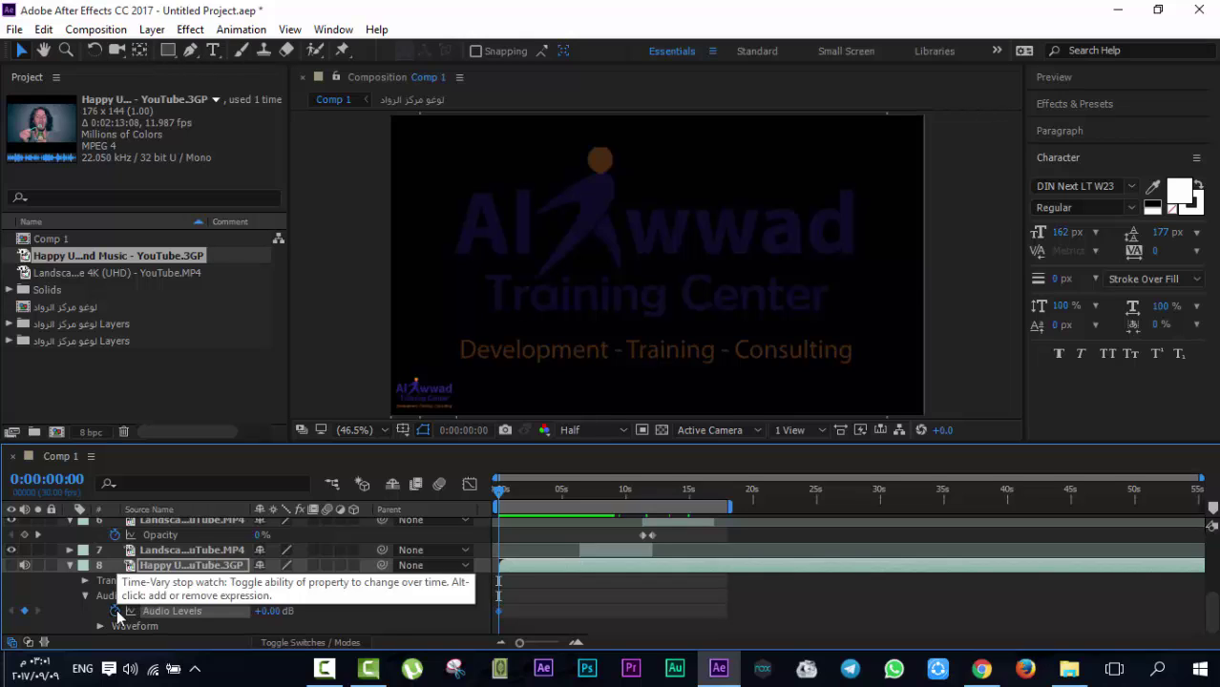
{"action": "left_click", "coordinate": [264, 611]}
{"action": "type", "text": "-8"}
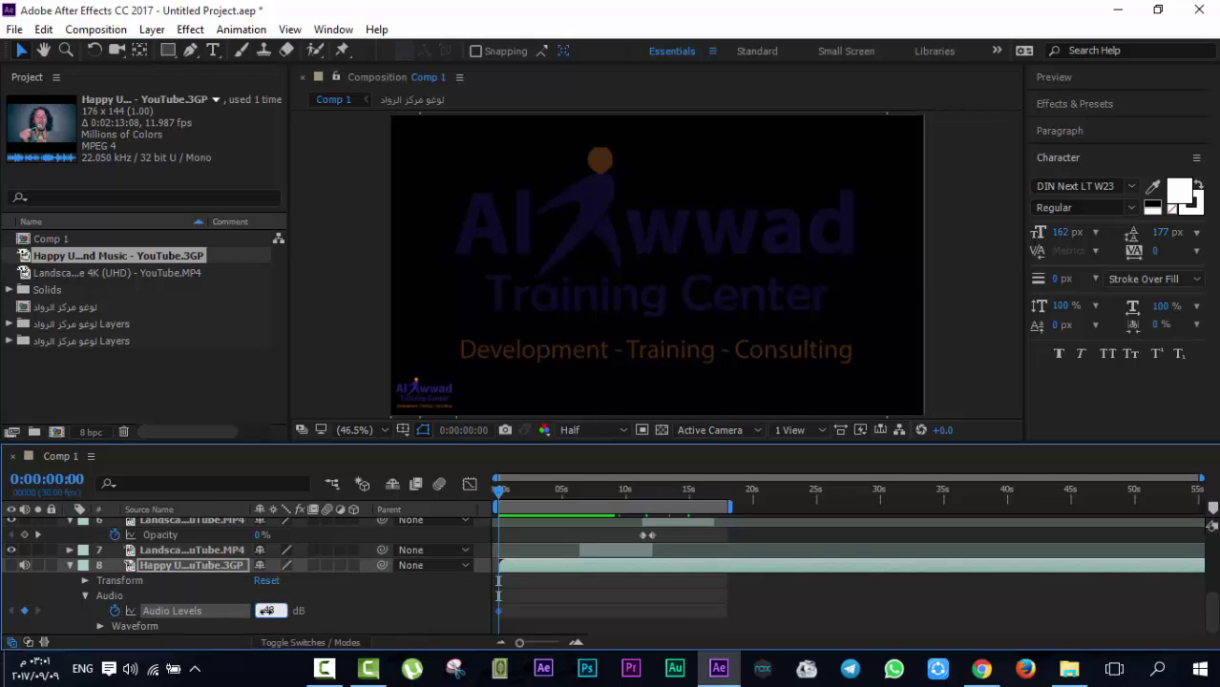
{"action": "key", "text": "Return"}
{"action": "left_click", "coordinate": [264, 611]}
{"action": "type", "text": "-48"}
{"action": "key", "text": "Return"}
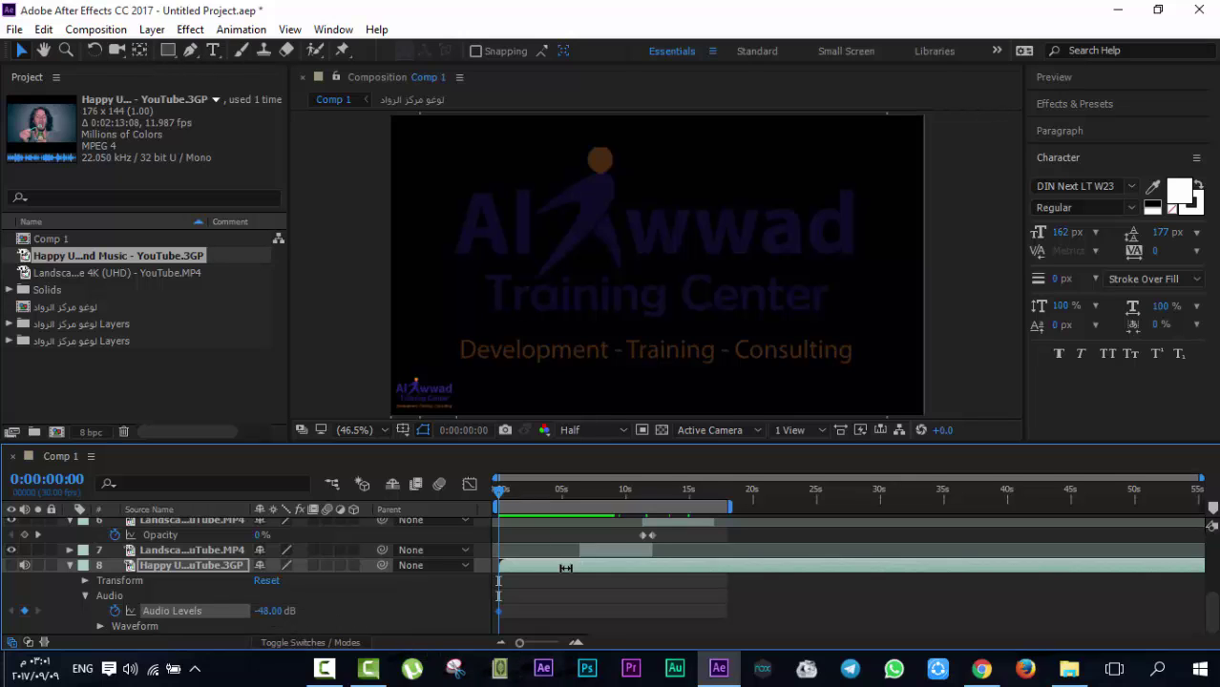
Add an Audio Levels keyframe of 0 dB at 0:00:03:06 on the music layer and preview the fade-in
{"action": "left_click_drag", "start_coordinate": [530, 645], "coordinate": [543, 644]}
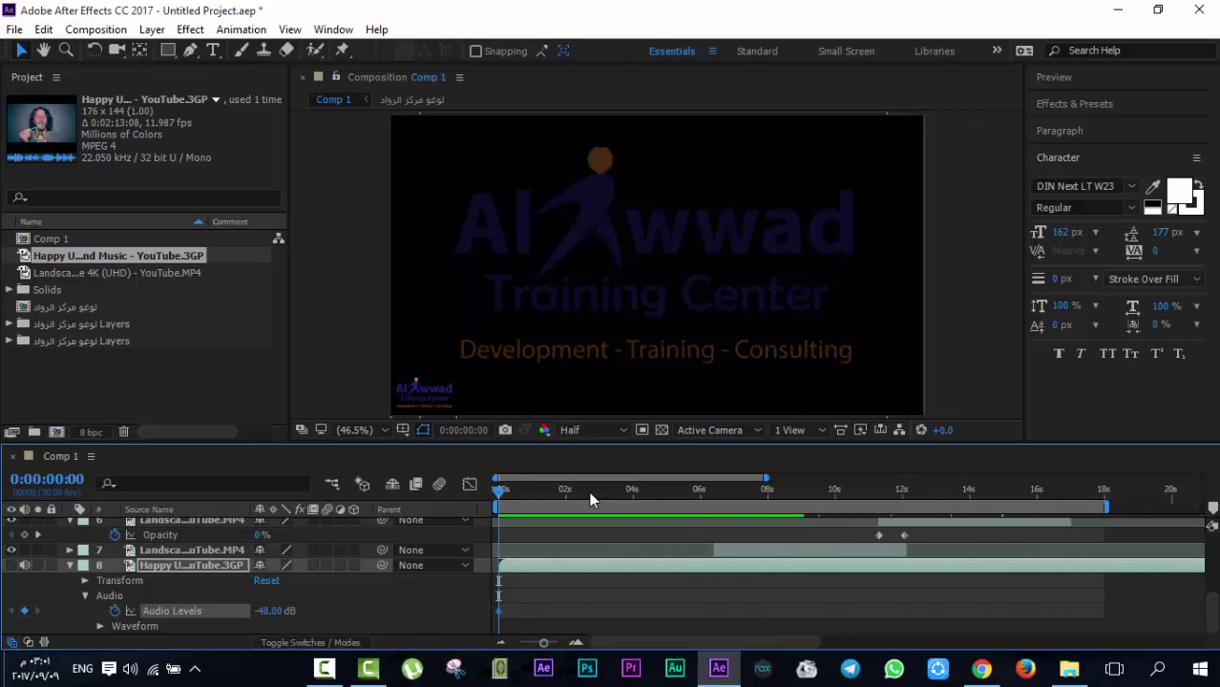
{"action": "left_click", "coordinate": [607, 490]}
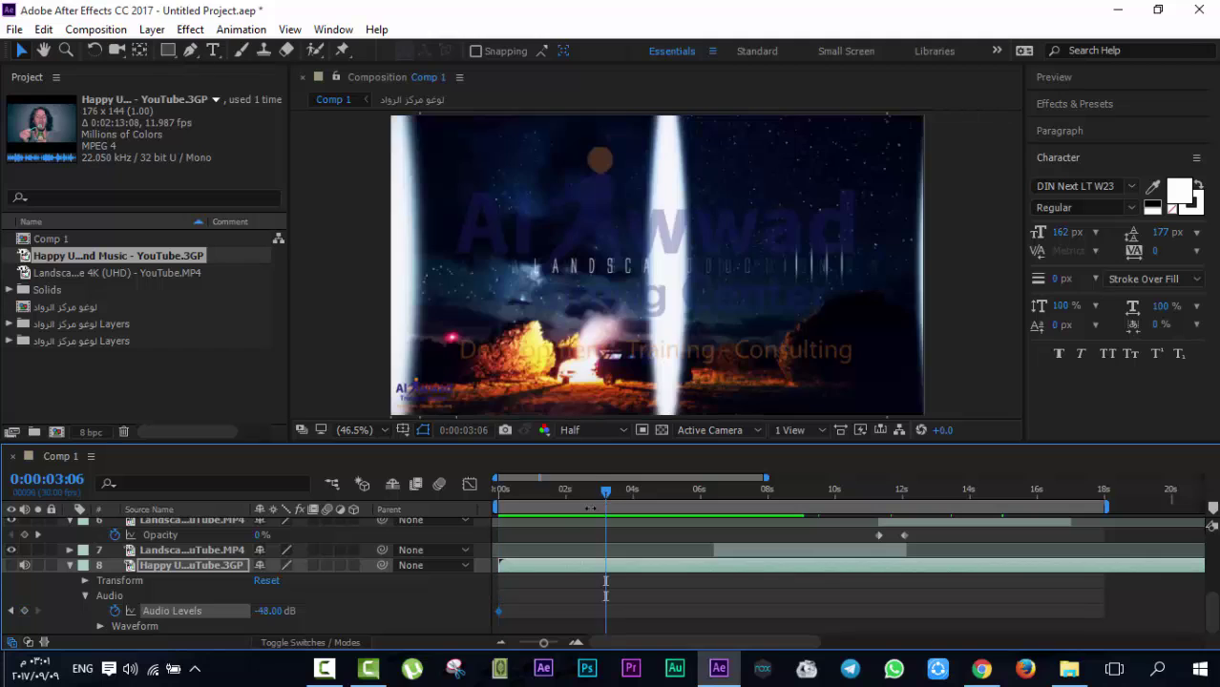
{"action": "left_click", "coordinate": [269, 611]}
{"action": "key", "text": "Return"}
{"action": "left_click_drag", "start_coordinate": [512, 491], "coordinate": [453, 501]}
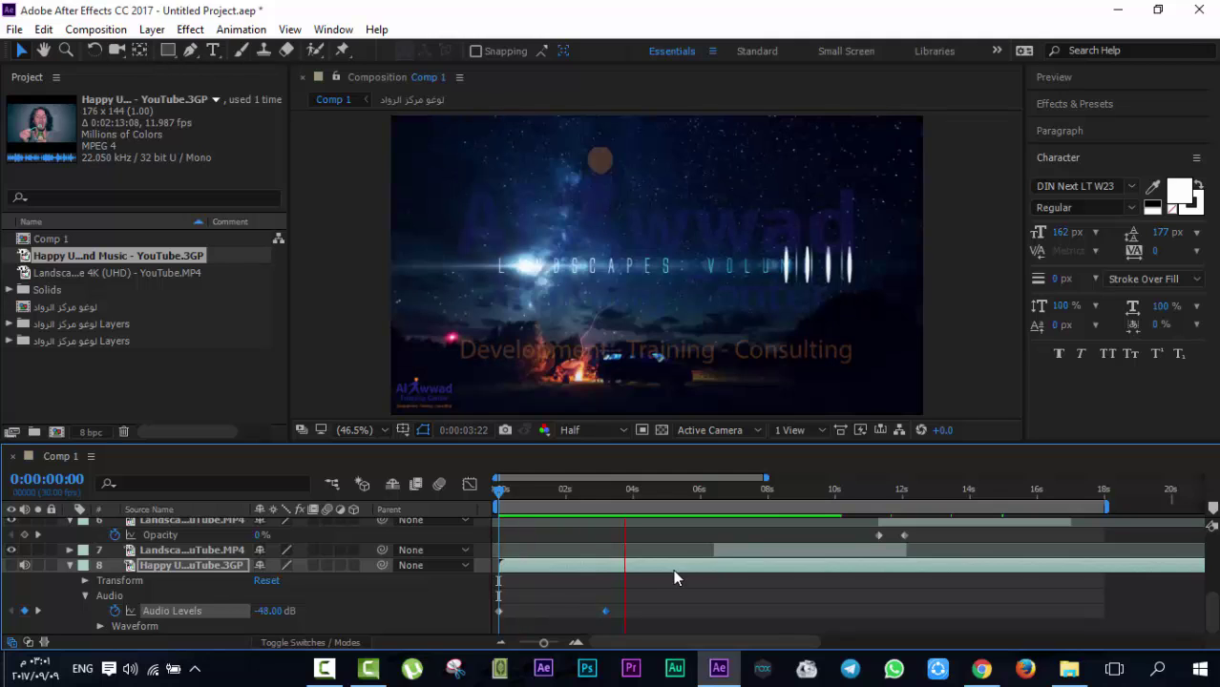
{"action": "left_click", "coordinate": [555, 493]}
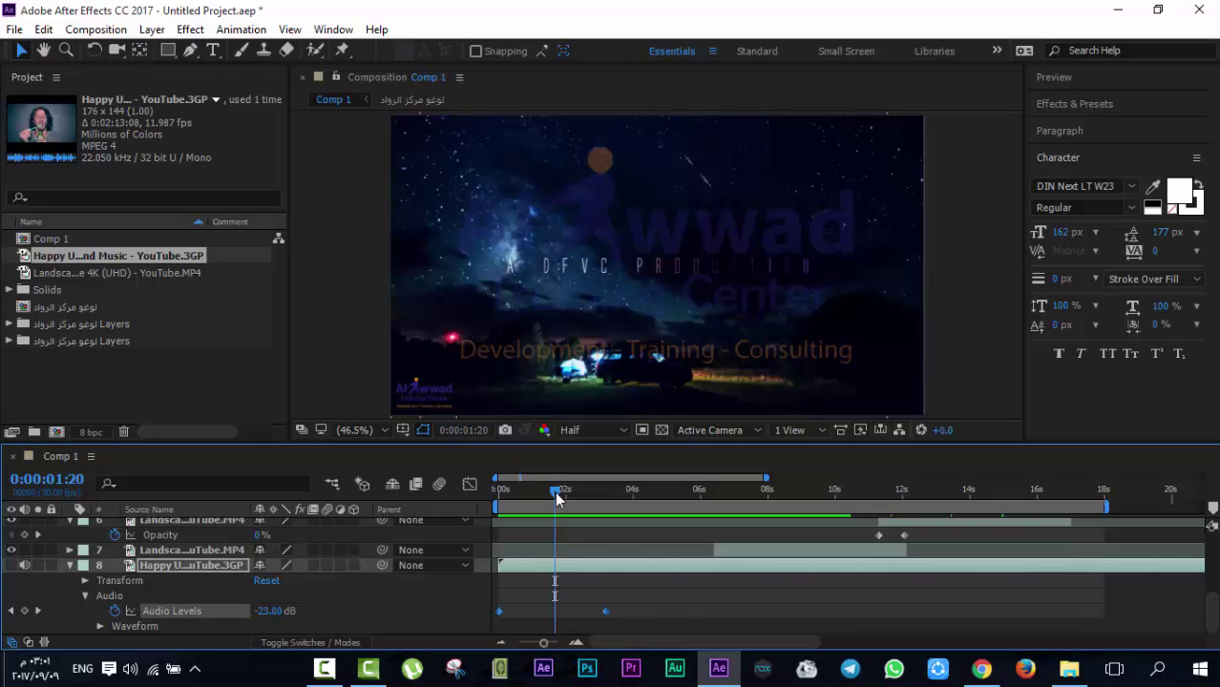
Try shifting the music layer later in ten-frame jumps, and move it back to its original start time
{"action": "key", "text": "alt+shift+Page_Down"}
{"action": "key", "text": "alt+shift+Page_Down"}
{"action": "key", "text": "alt+shift+Page_Down"}
{"action": "key", "text": "alt+shift+Page_Down"}
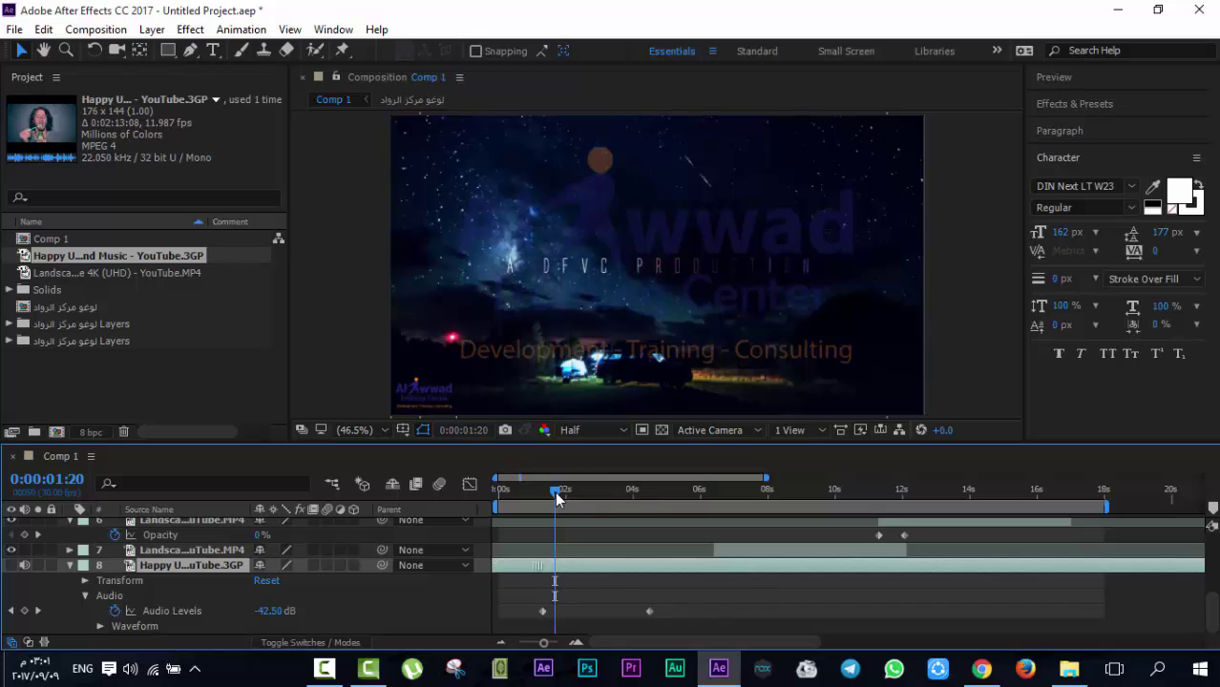
{"action": "key", "text": "alt+shift+Page_Up"}
{"action": "key", "text": "alt+shift+Page_Up"}
{"action": "key", "text": "alt+shift+Page_Up"}
{"action": "key", "text": "alt+shift+Page_Up"}
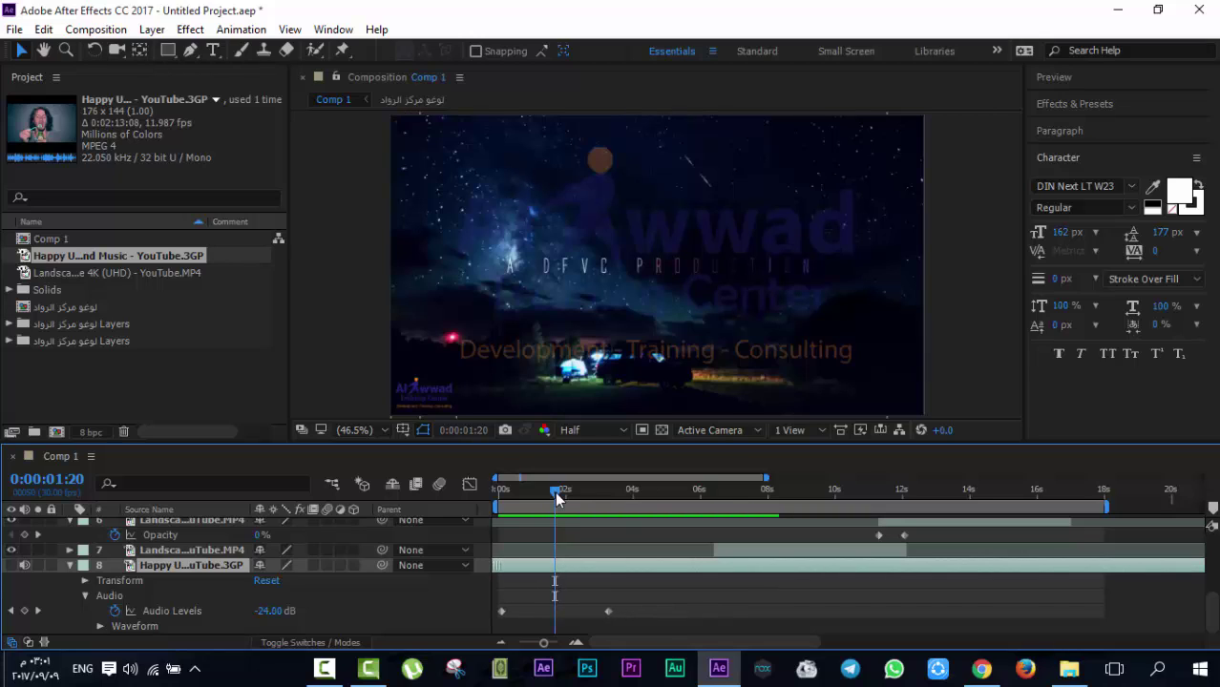
{"action": "key", "text": "alt+Page_Up"}
{"action": "key", "text": "alt+Page_Up"}
{"action": "key", "text": "alt+Page_Up"}
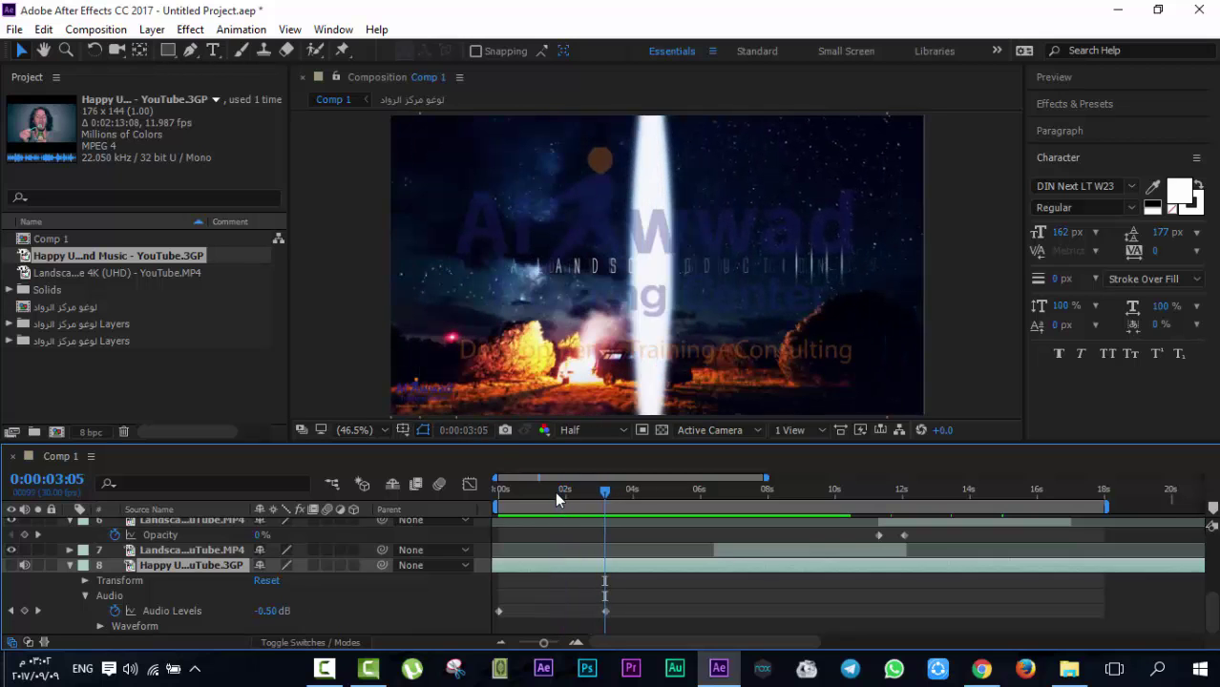
{"action": "key", "text": "space"}
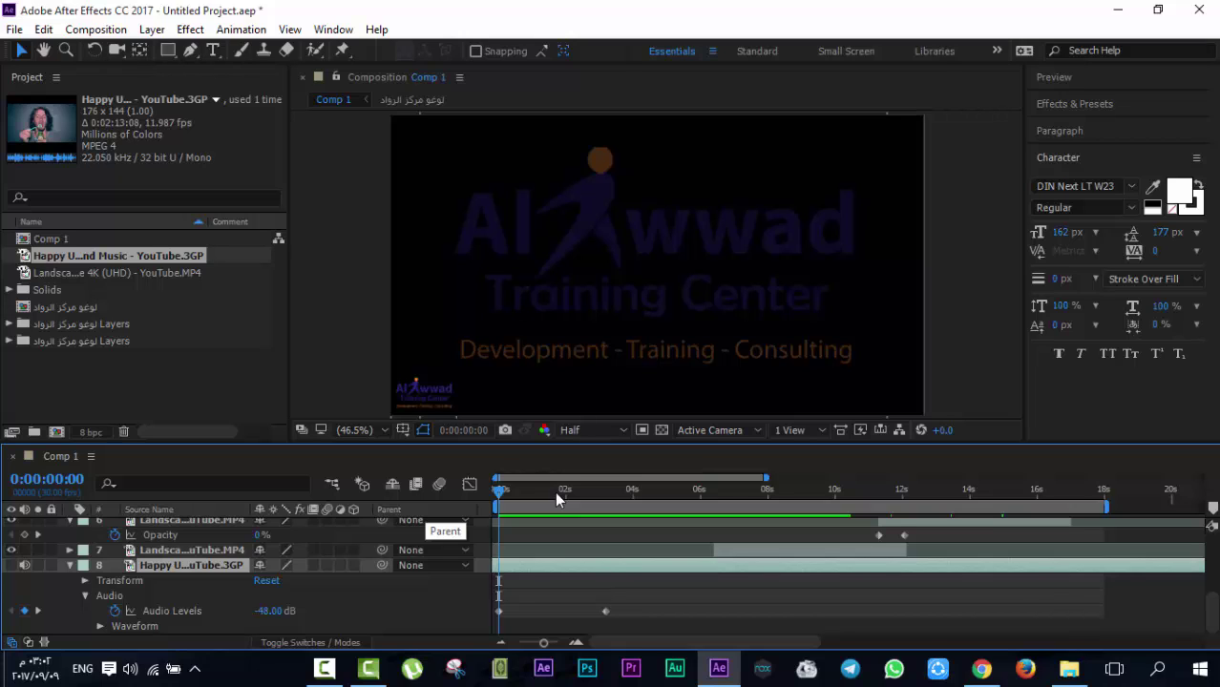
Set the music layer's Audio Levels at 0:00:00:00 to -30 dB and preview the fade-in from the start
{"action": "key", "text": "space"}
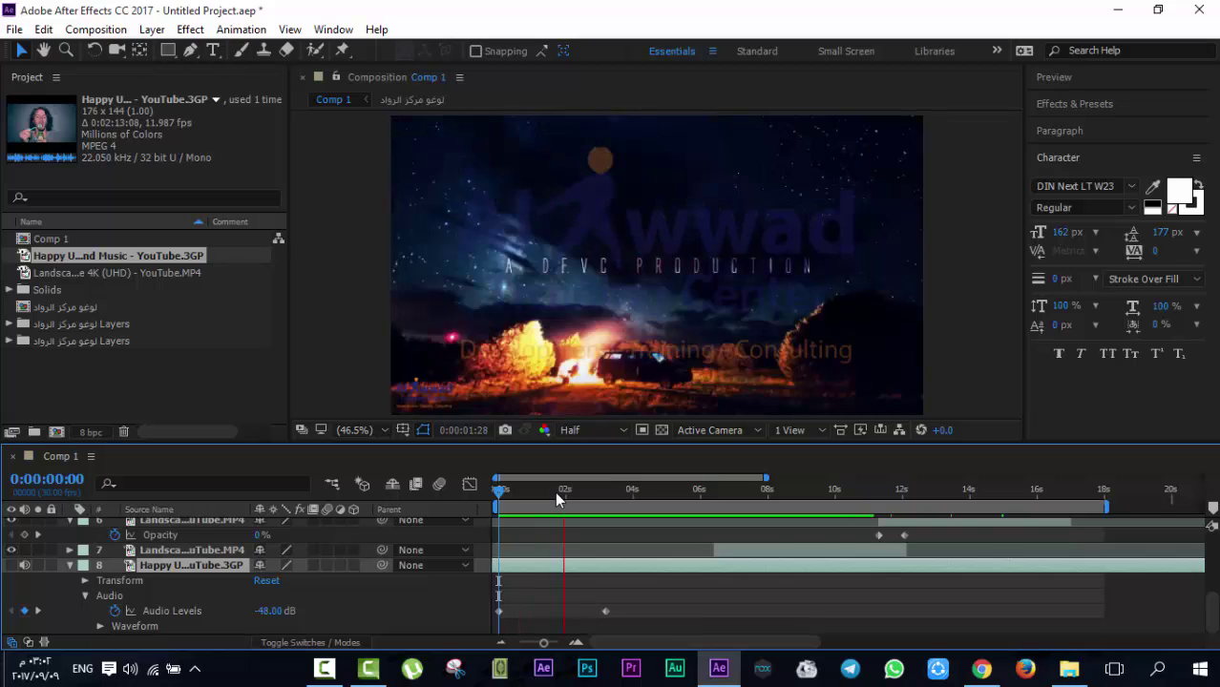
{"action": "key", "text": "space"}
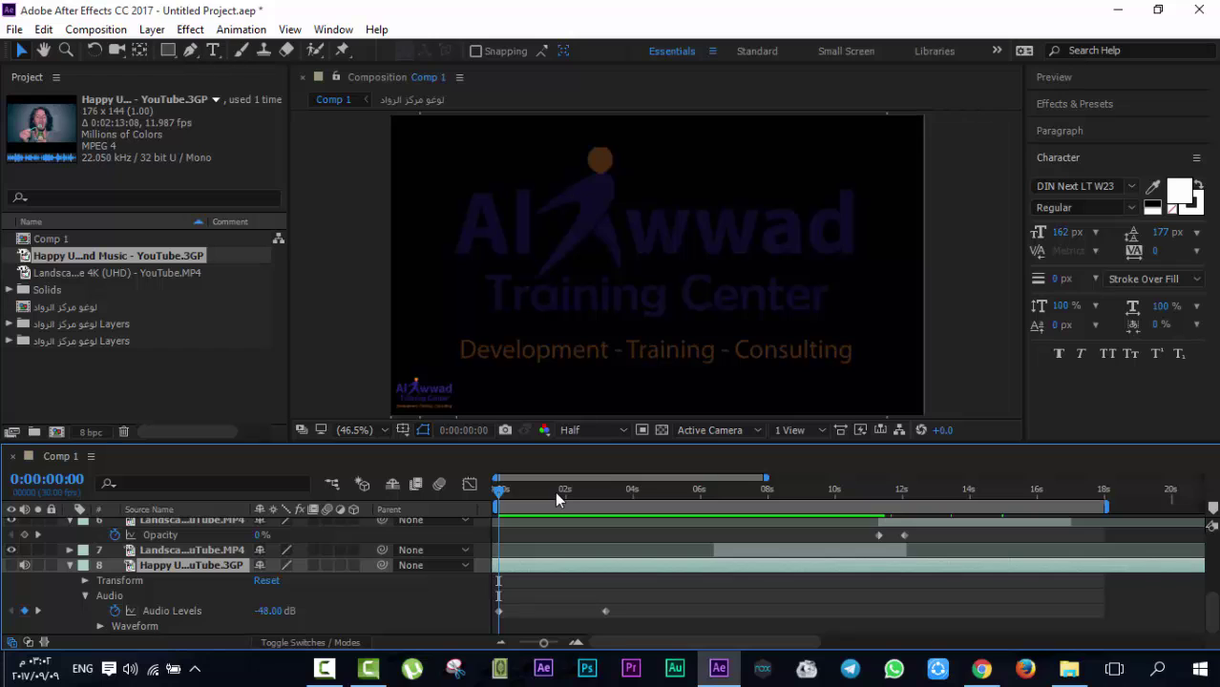
{"action": "left_click", "coordinate": [267, 611]}
{"action": "type", "text": "-30"}
{"action": "key", "text": "Return"}
{"action": "key", "text": "space"}
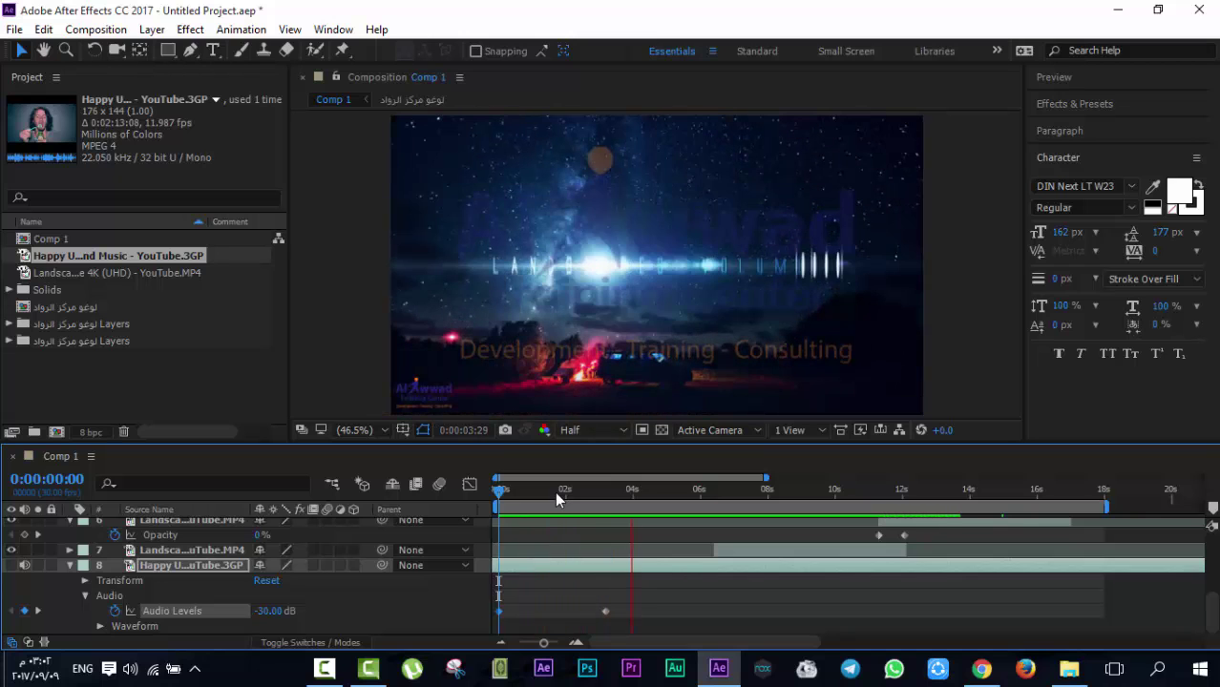
{"action": "key", "text": "space"}
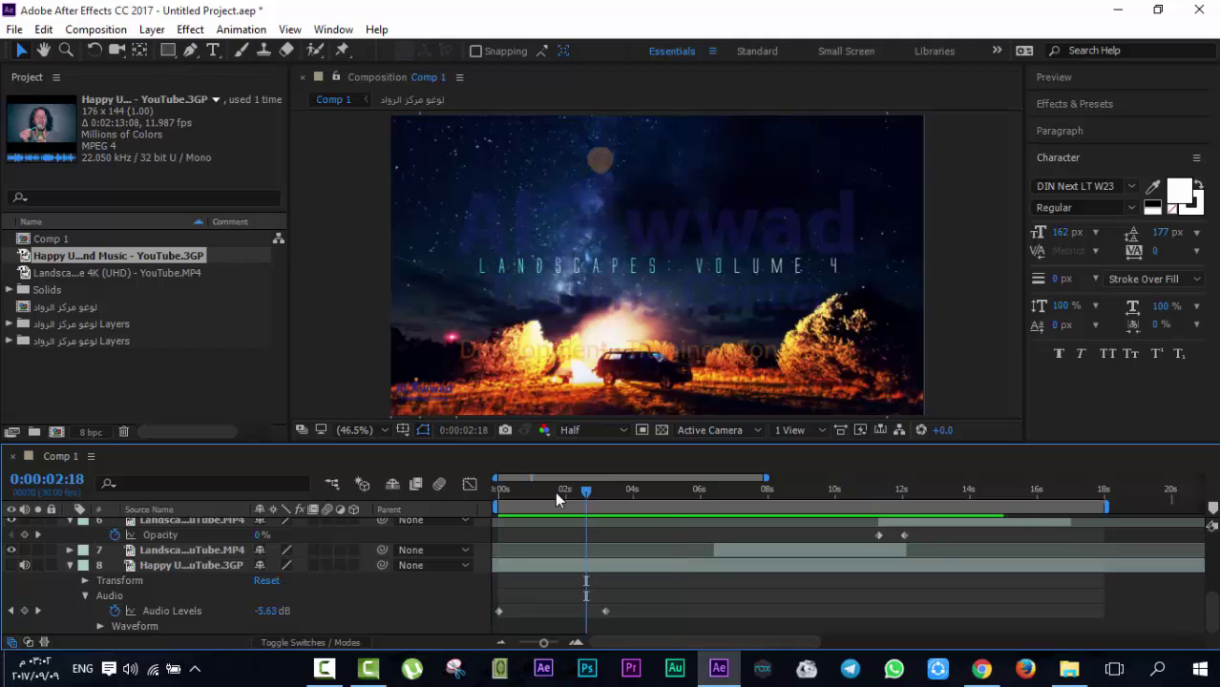
{"action": "key", "text": "Home"}
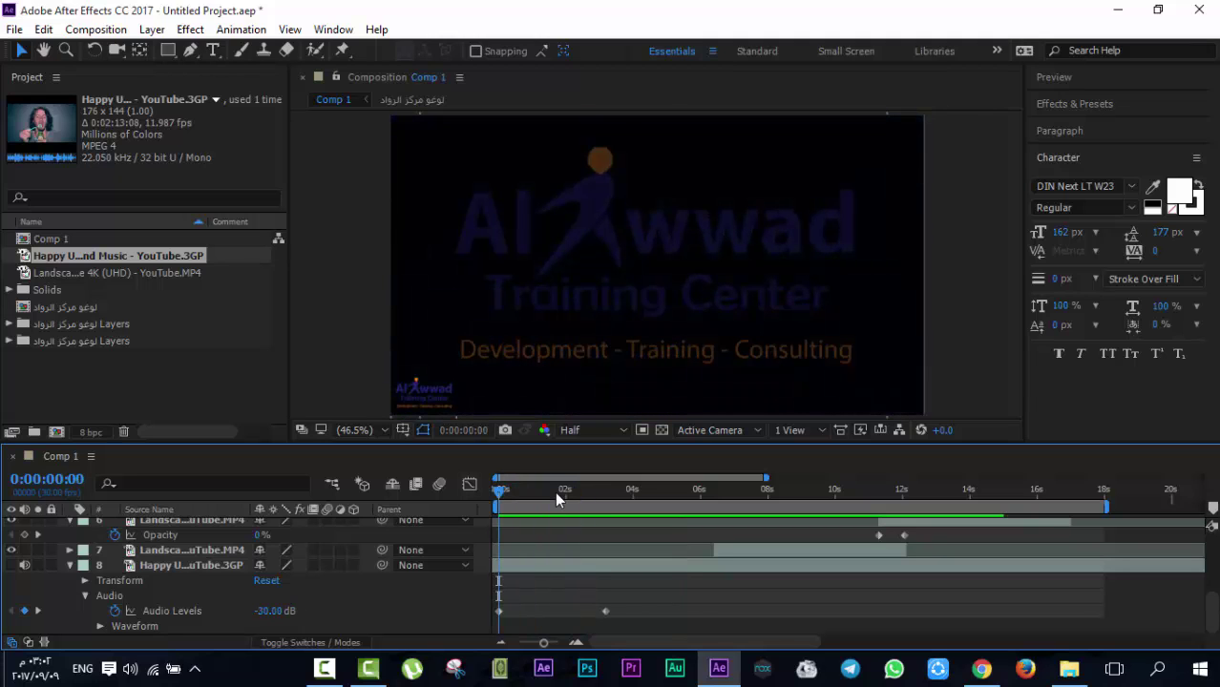
Try shifting the music layer later and earlier in time, and undo the shifts along with its Audio Levels fade-in keyframes
{"action": "key", "text": "alt+Page_Down"}
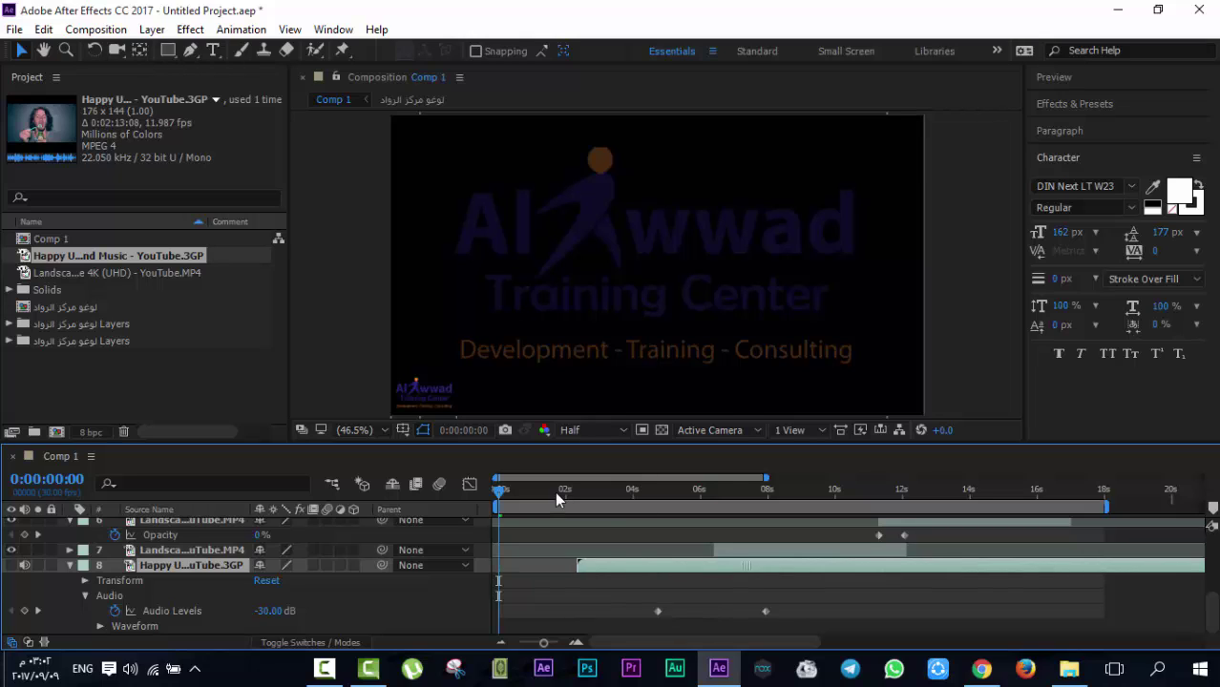
{"action": "key", "text": "shift+alt+Page_Down"}
{"action": "key", "text": "shift+alt+Page_Up"}
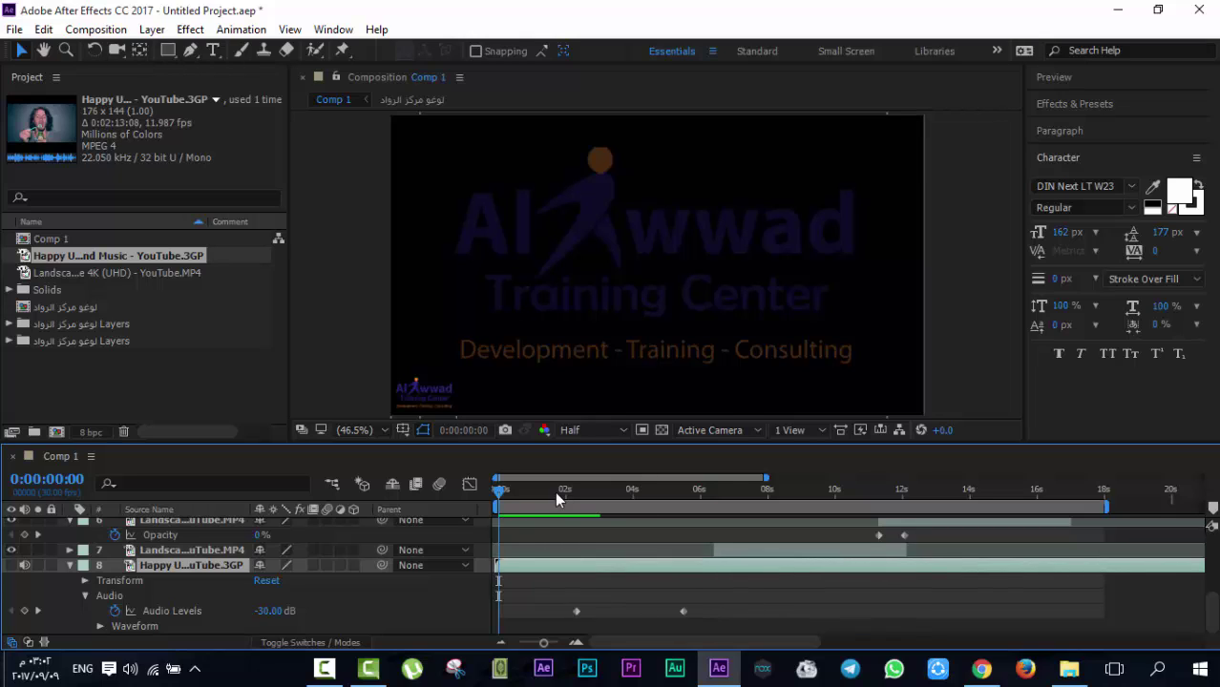
{"action": "key", "text": "ctrl+z"}
{"action": "key", "text": "ctrl+z"}
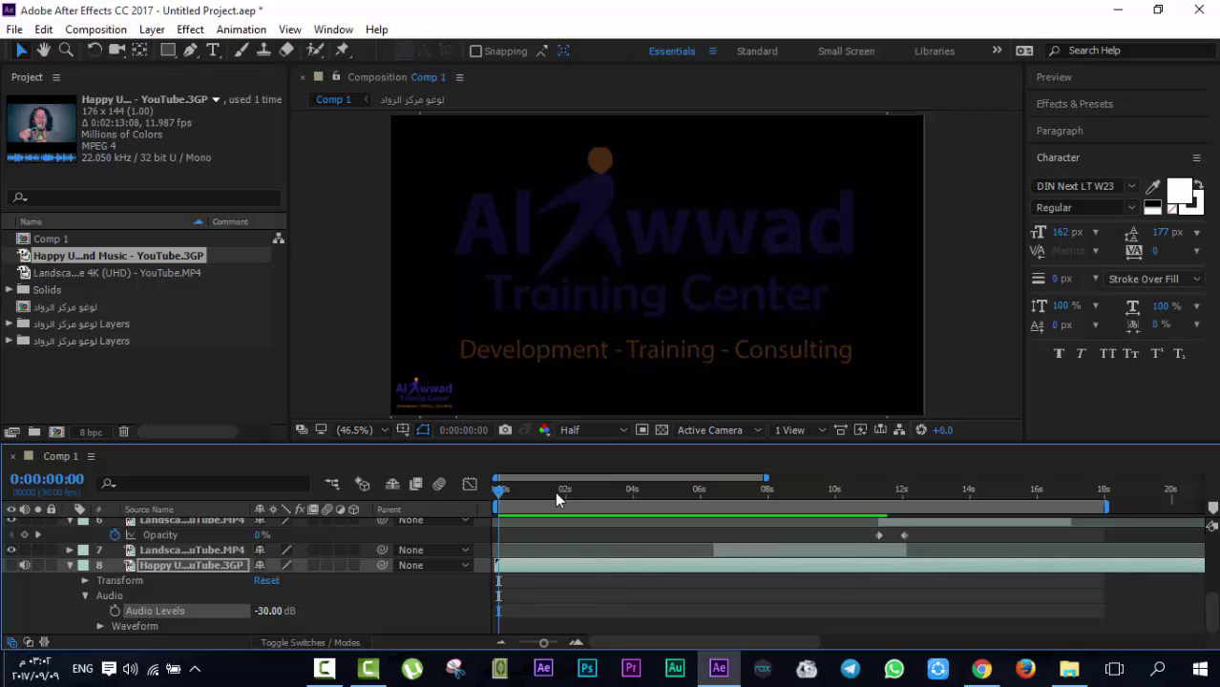
{"action": "key", "text": "ctrl+z"}
Preview Comp 1 with the music and return to the start of the timeline
{"action": "left_click", "coordinate": [559, 499]}
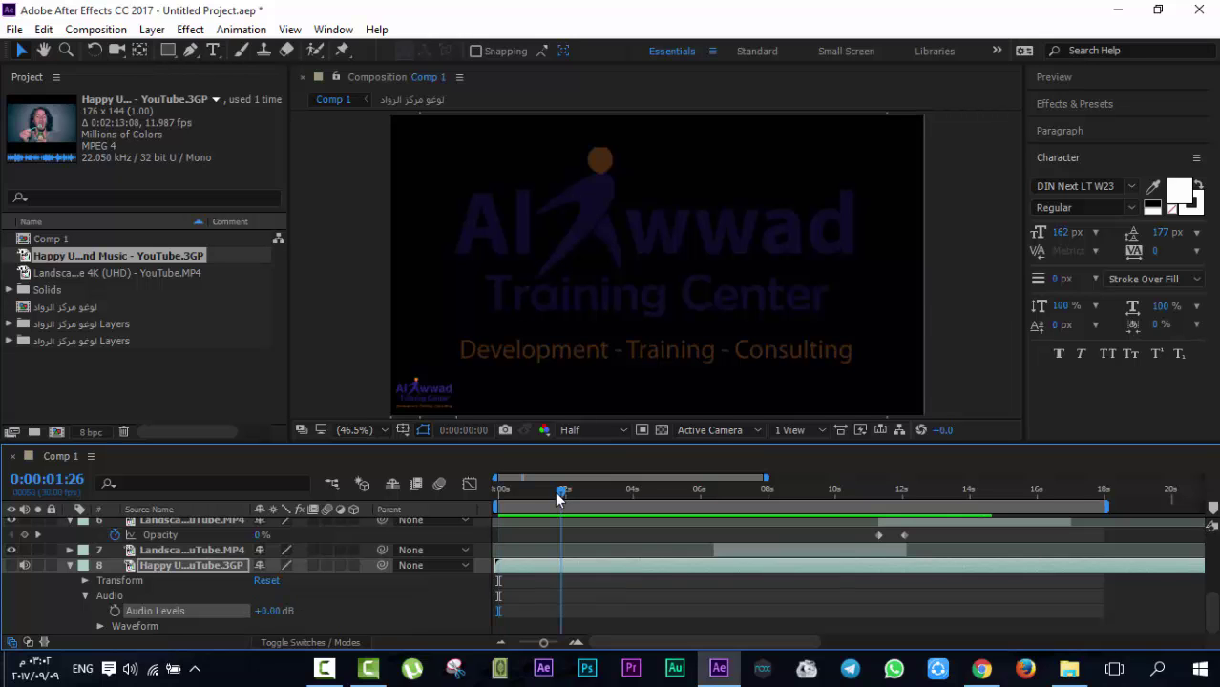
{"action": "key", "text": "space"}
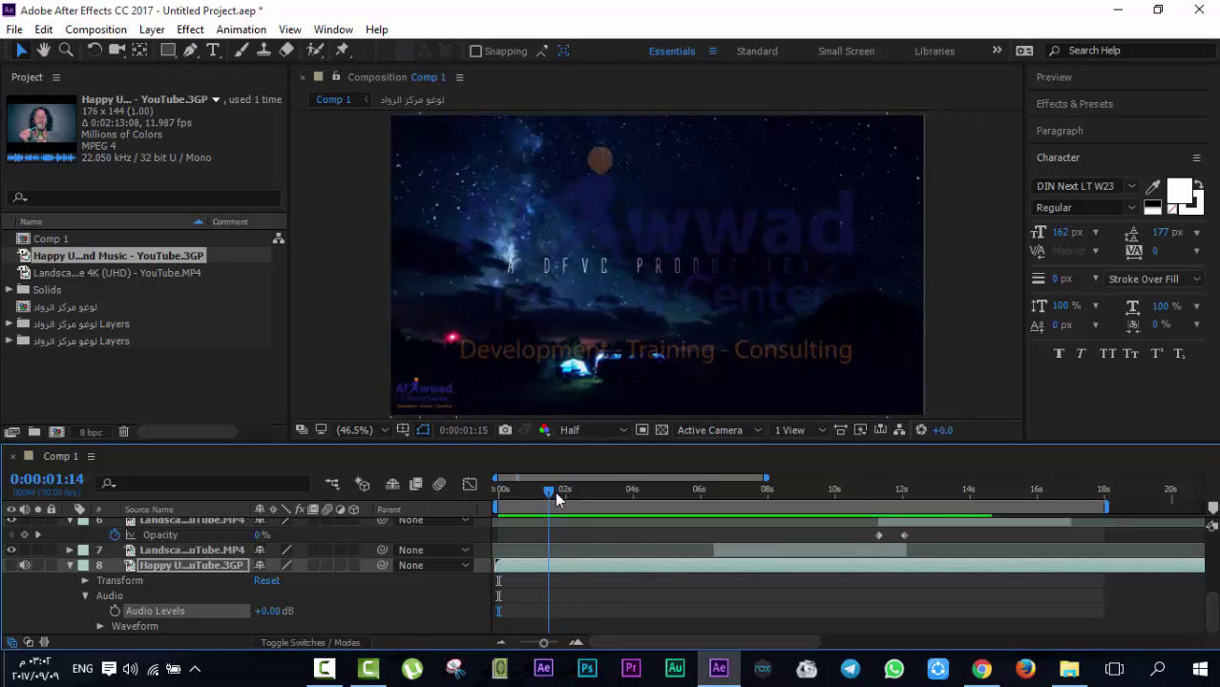
{"action": "key", "text": "space"}
{"action": "key", "text": "Home"}
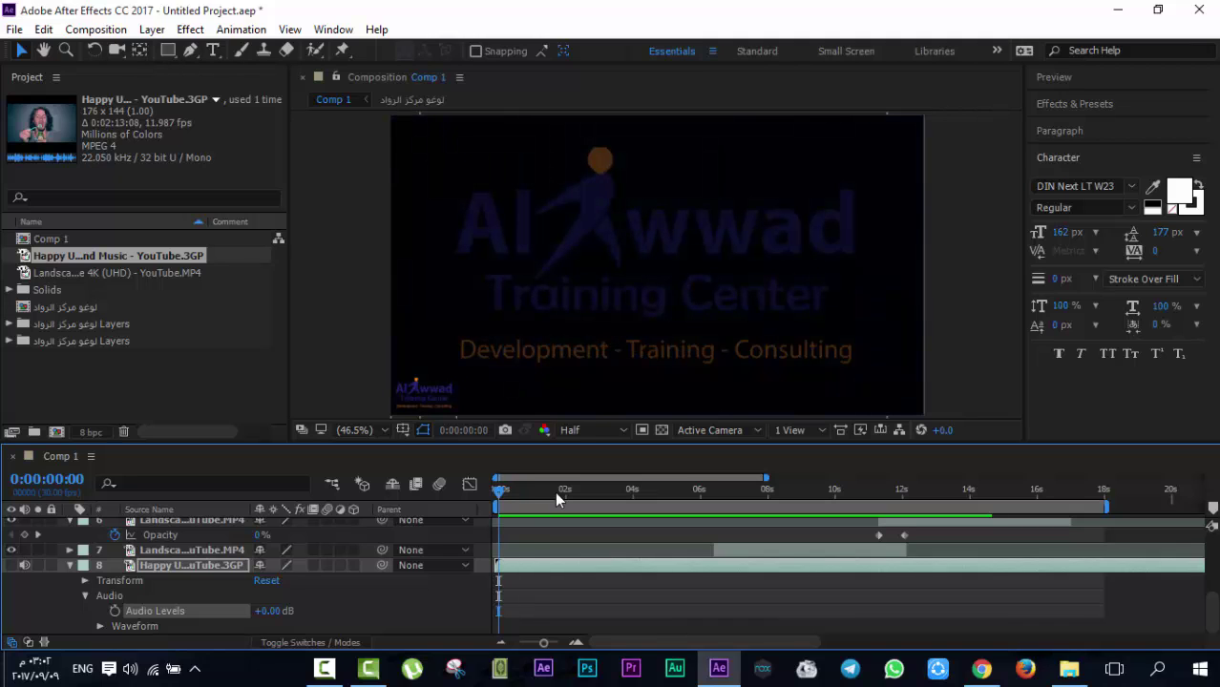
Try starting the music layer at 0:00:01:05 and preview the composition from the beginning
{"action": "scroll", "coordinate": [558, 498], "scroll_direction": "up", "scroll_amount": 3}
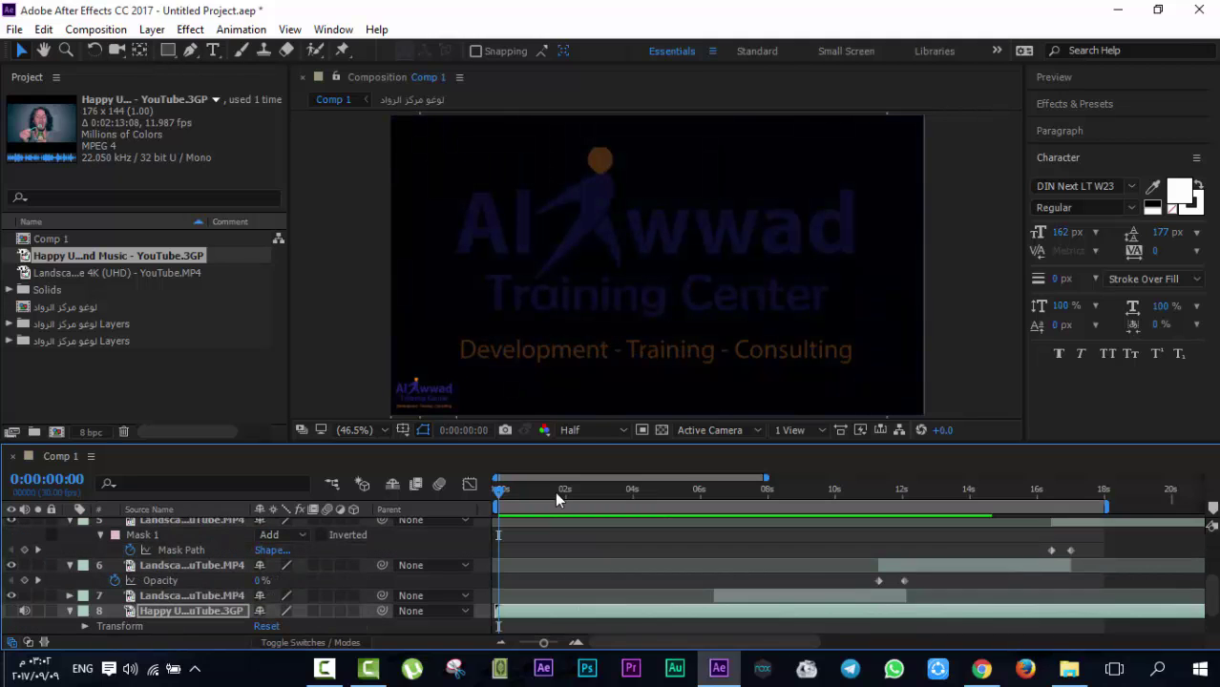
{"action": "key", "text": "space"}
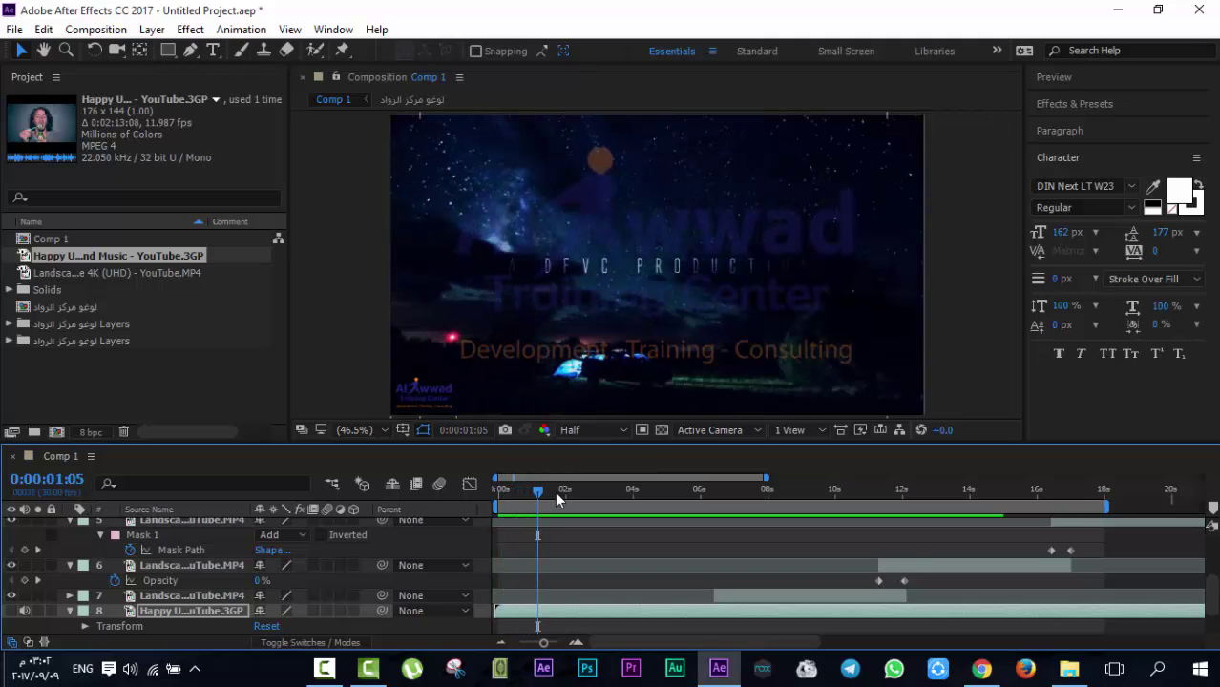
{"action": "scroll", "coordinate": [558, 499], "scroll_direction": "down", "scroll_amount": 1}
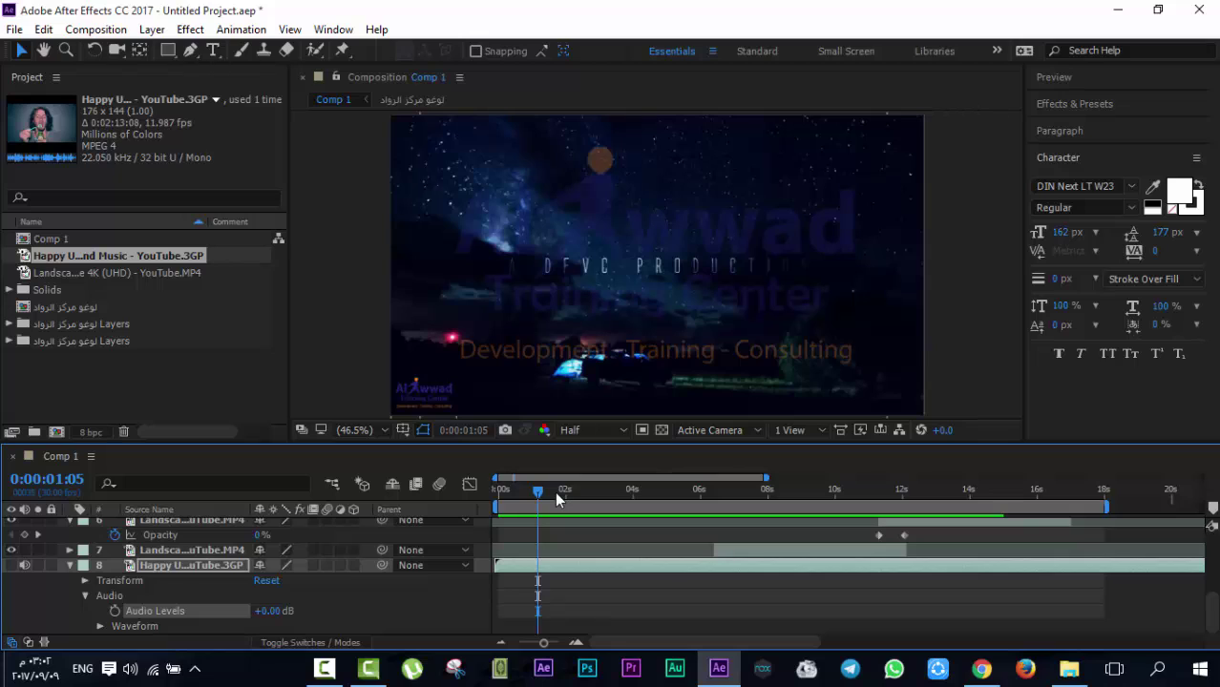
{"action": "key", "text": "Escape"}
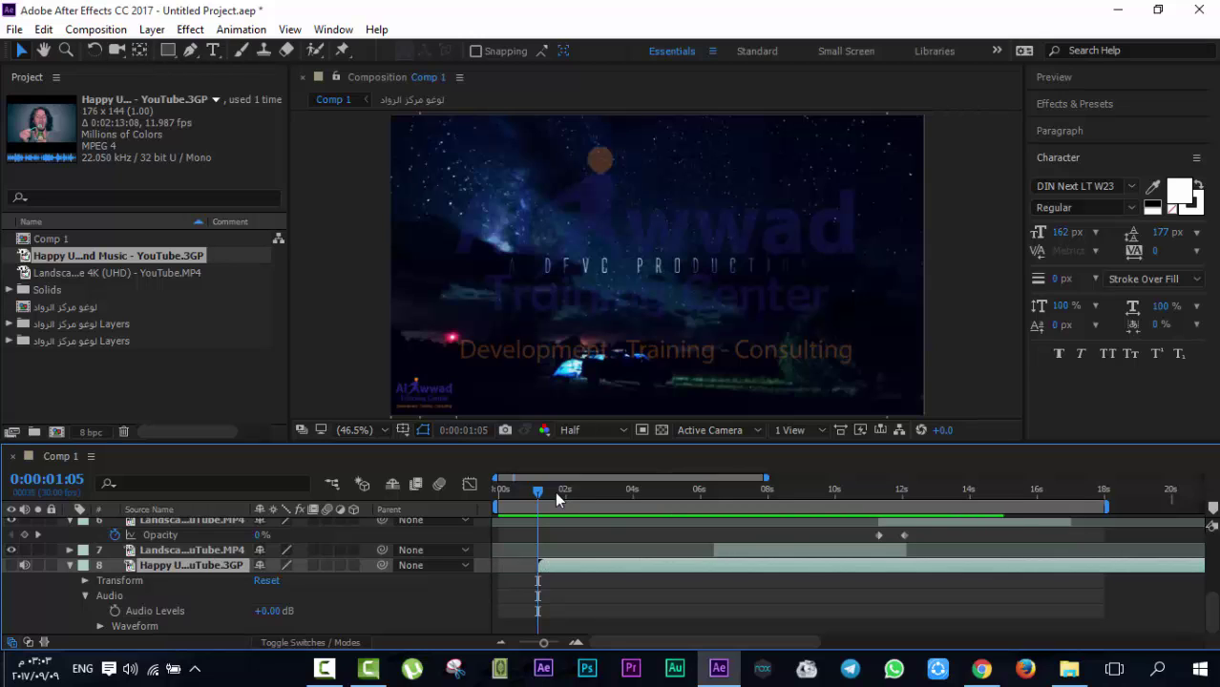
{"action": "key", "text": "ctrl+z"}
{"action": "key", "text": "alt+bracketleft"}
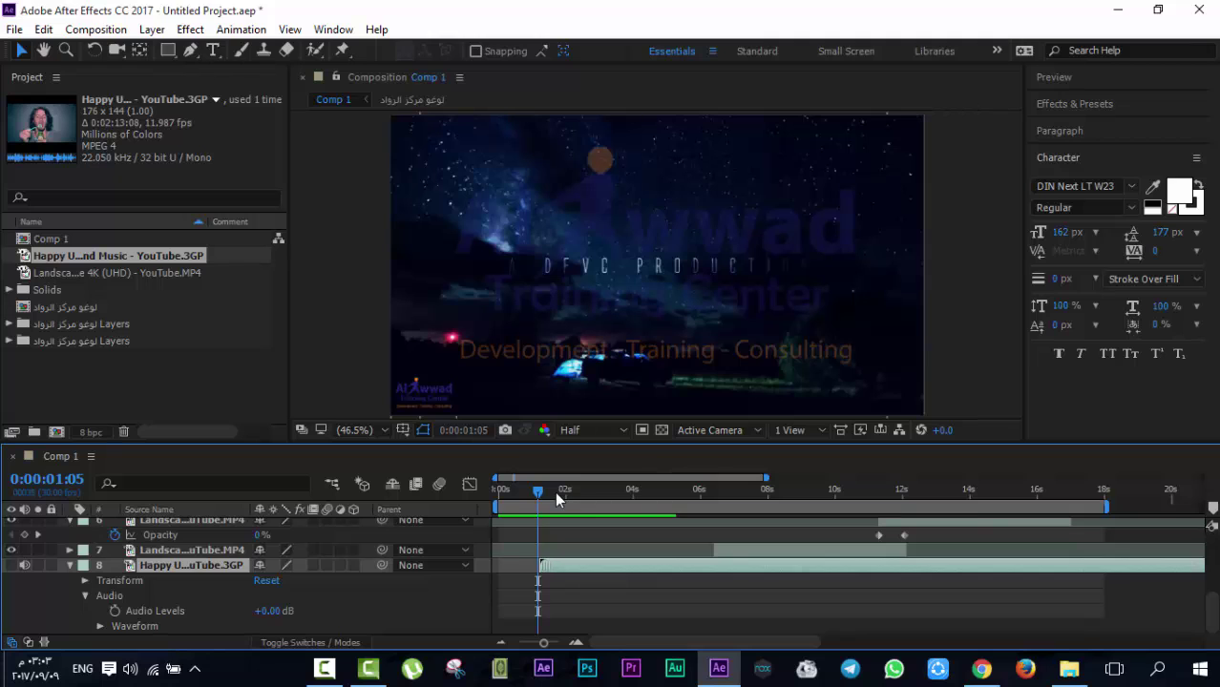
{"action": "key", "text": "Home"}
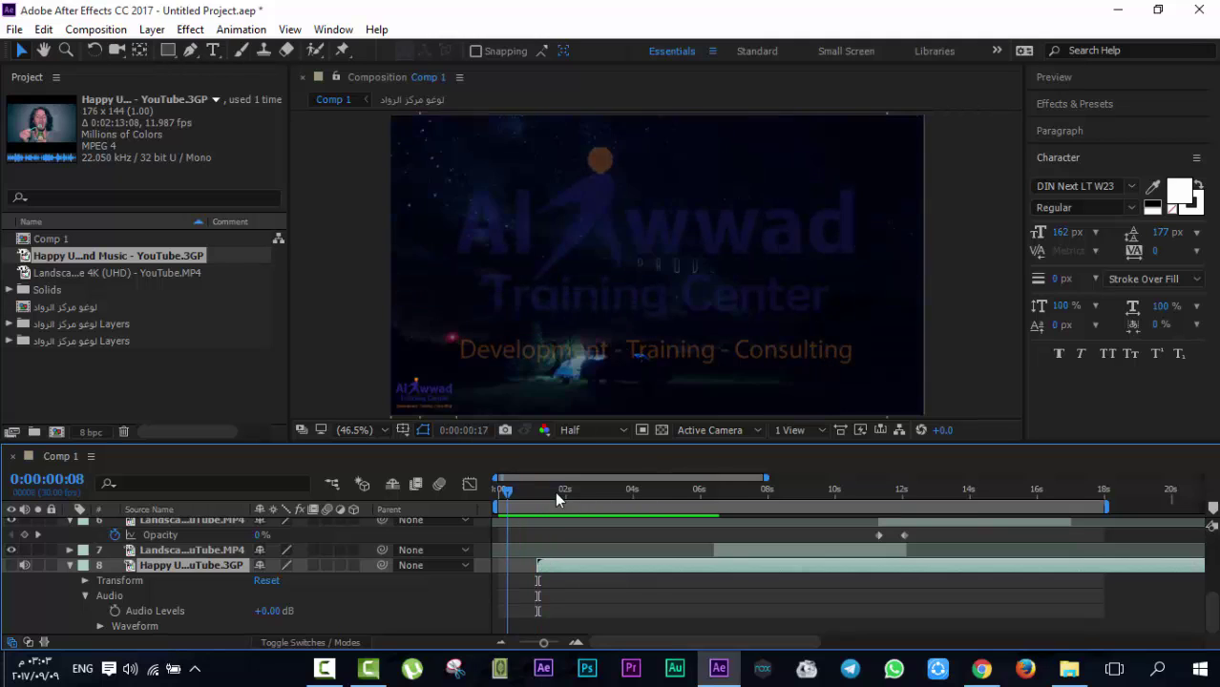
{"action": "key", "text": "space"}
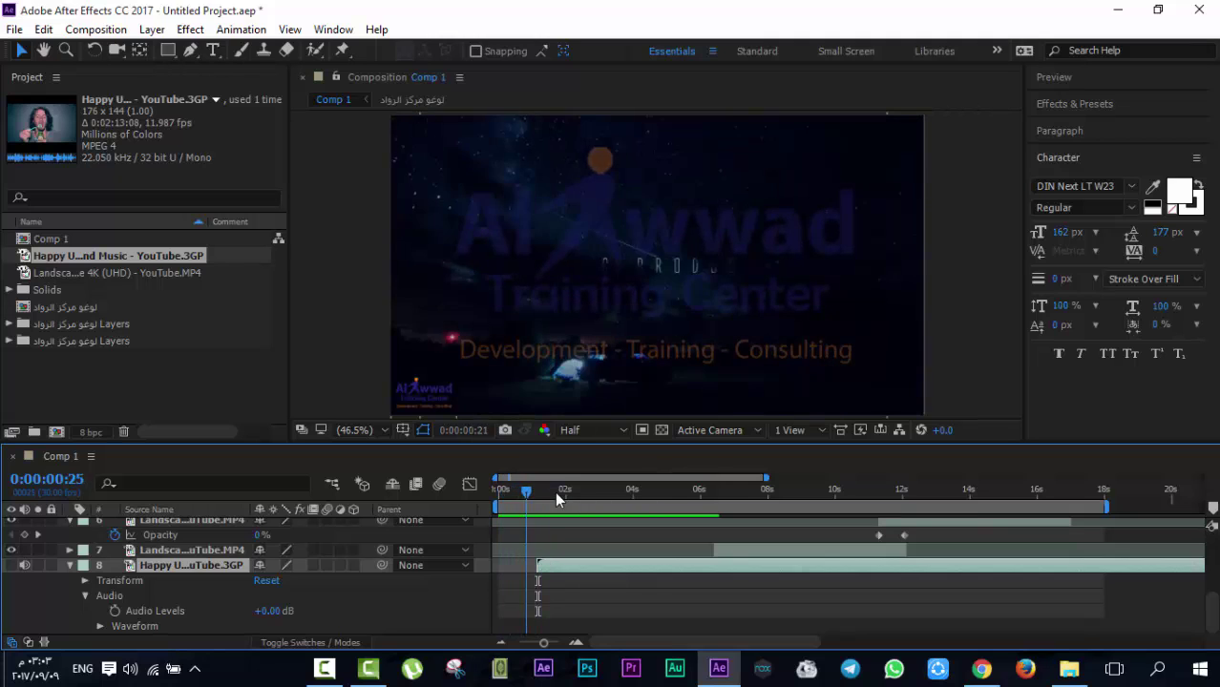
{"action": "key", "text": "space"}
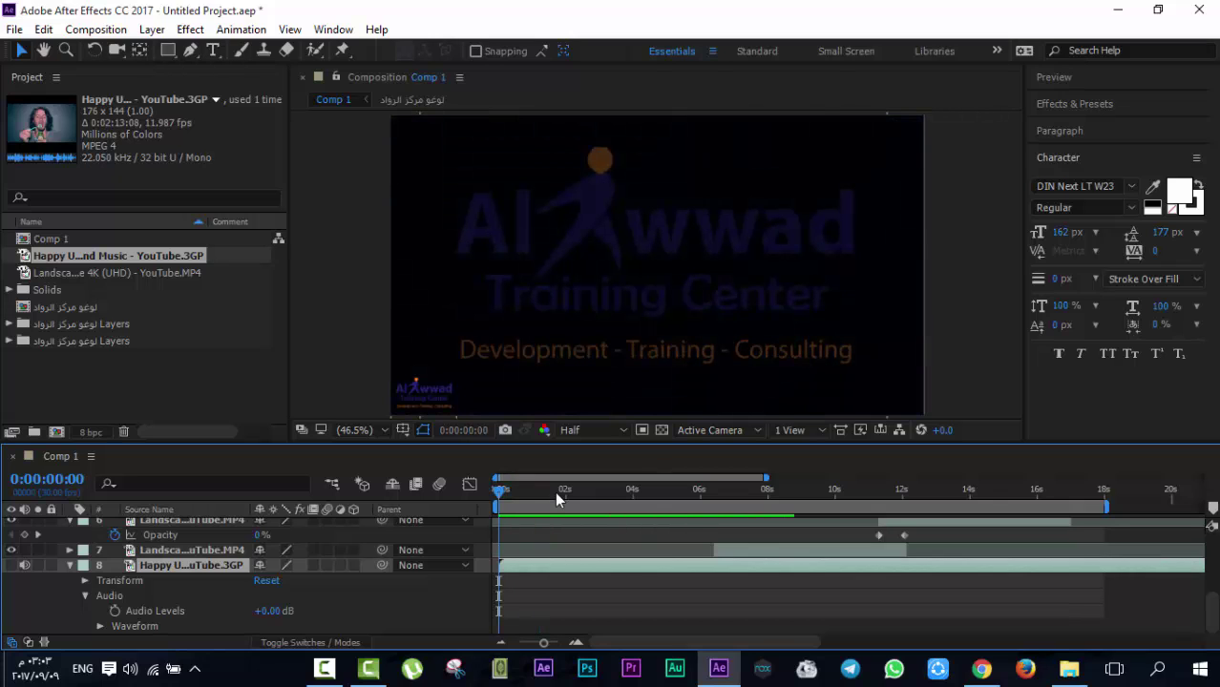
Shift the music layer later in ten-frame jumps until it starts at about 0:00:01:05
{"action": "key", "text": "alt+shift+Page_Down"}
{"action": "key", "text": "alt+shift+Page_Down"}
{"action": "key", "text": "alt+shift+Page_Down"}
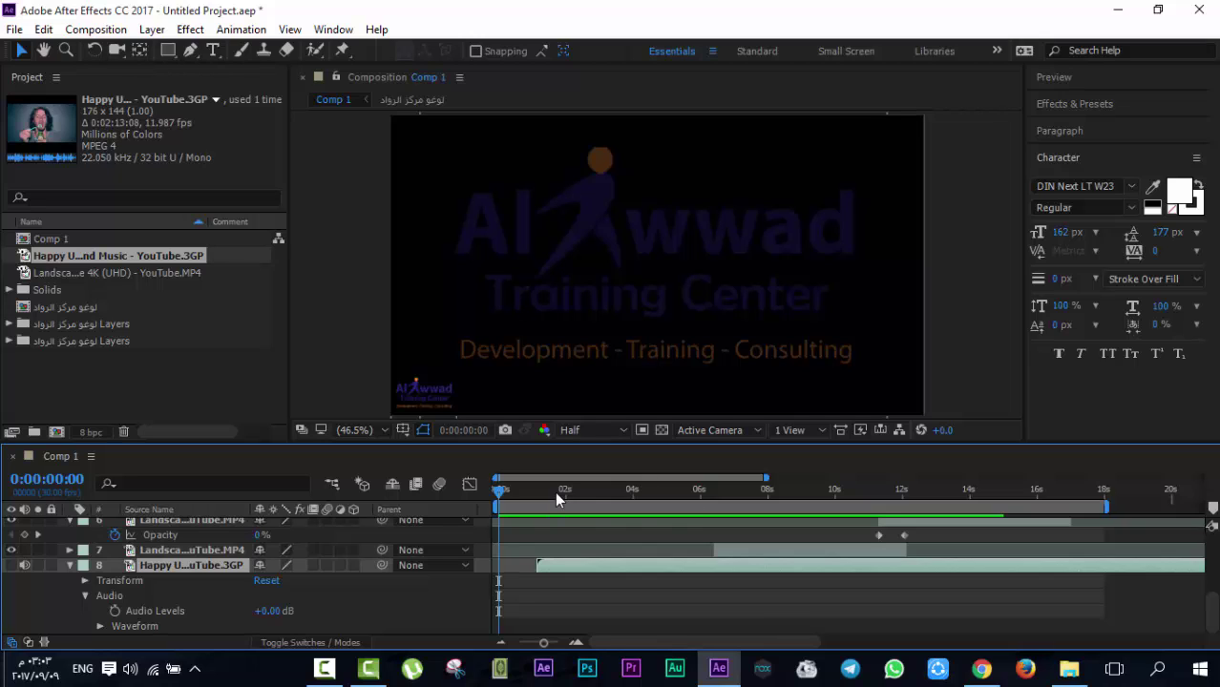
{"action": "key", "text": "i"}
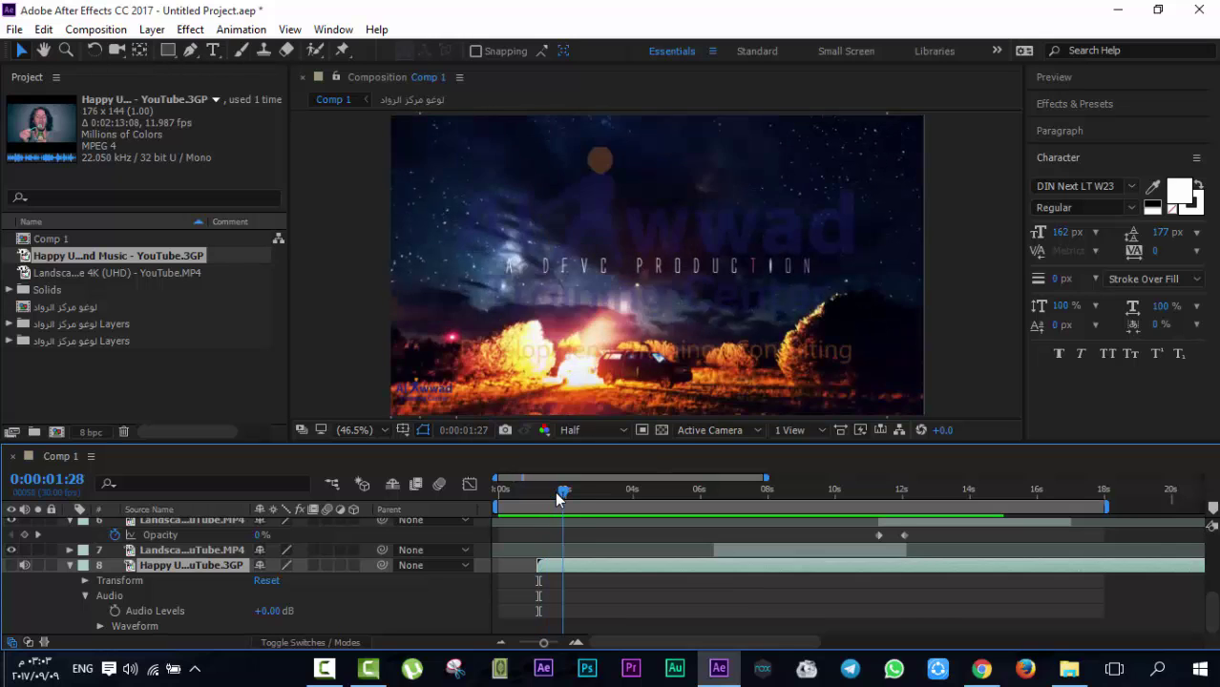
Split the music layer at 0:00:02:12 and 0:00:02:29 and delete the piece between the two cuts
{"action": "key", "text": "ctrl+shift+d"}
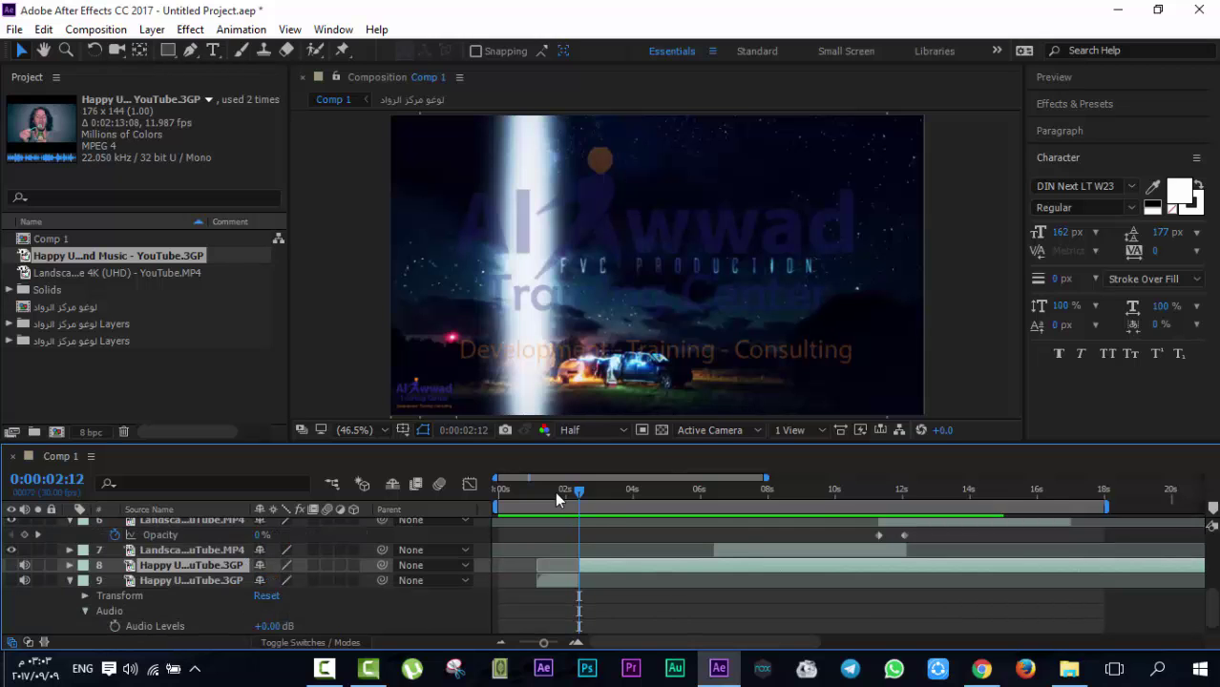
{"action": "key", "text": "space"}
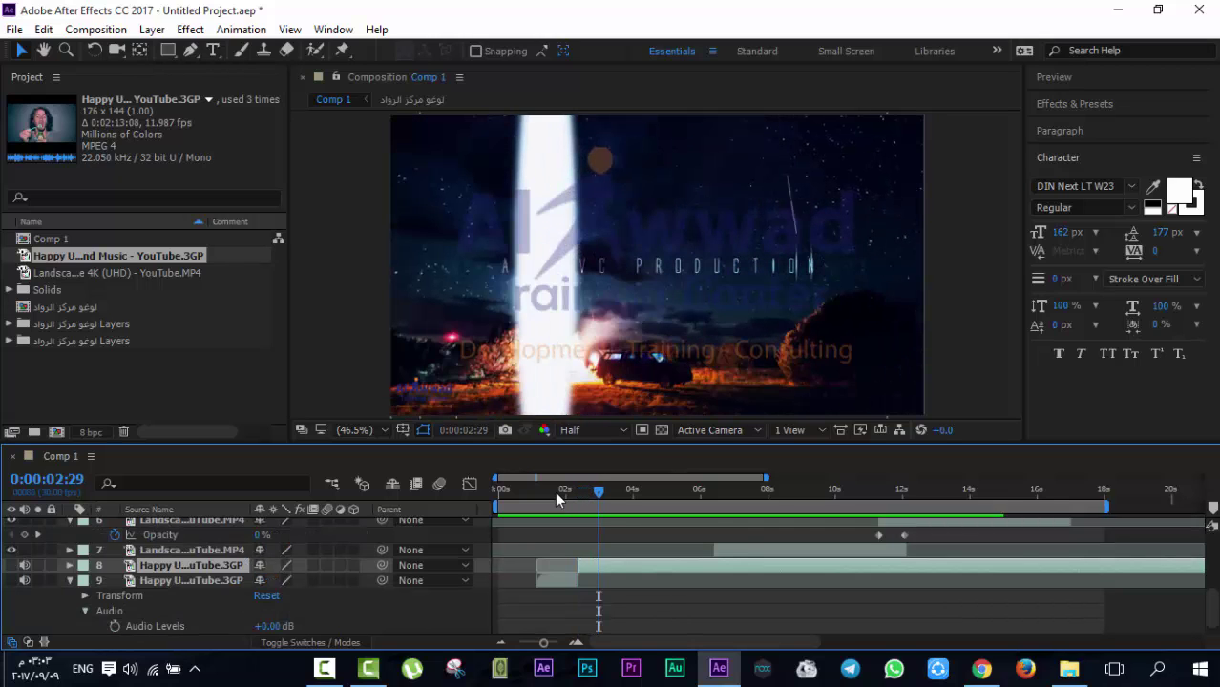
{"action": "key", "text": "ctrl+shift+d"}
{"action": "key", "text": "Delete"}
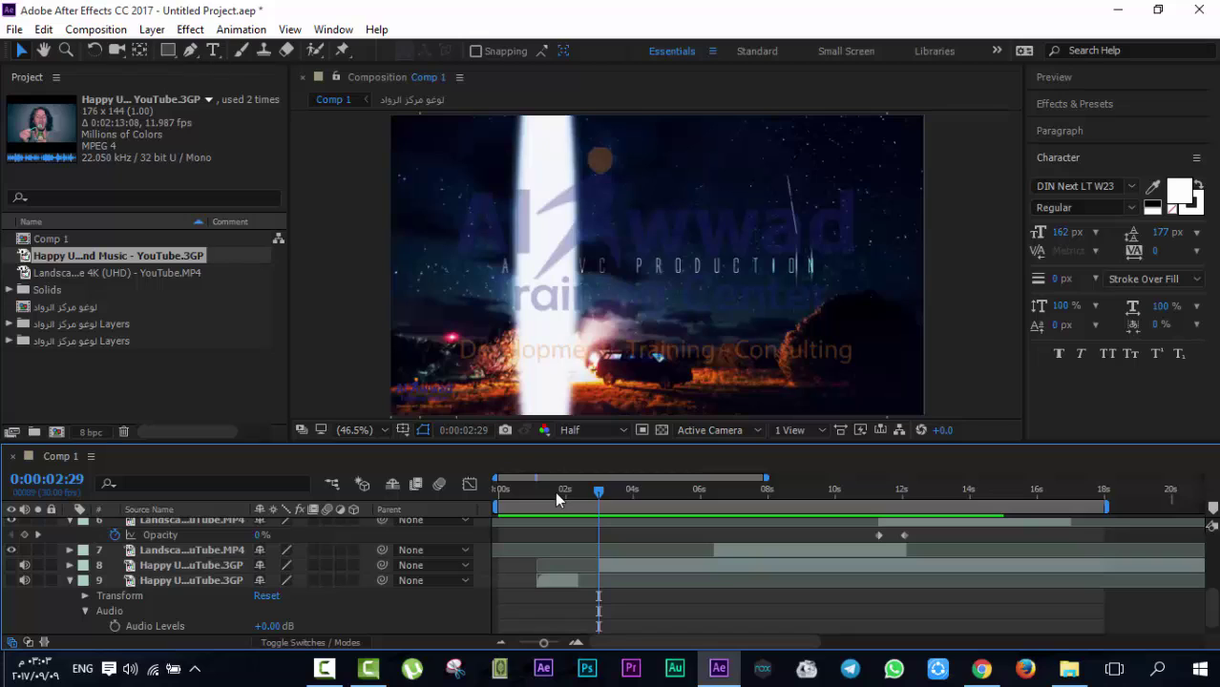
{"action": "key", "text": "ctrl+z"}
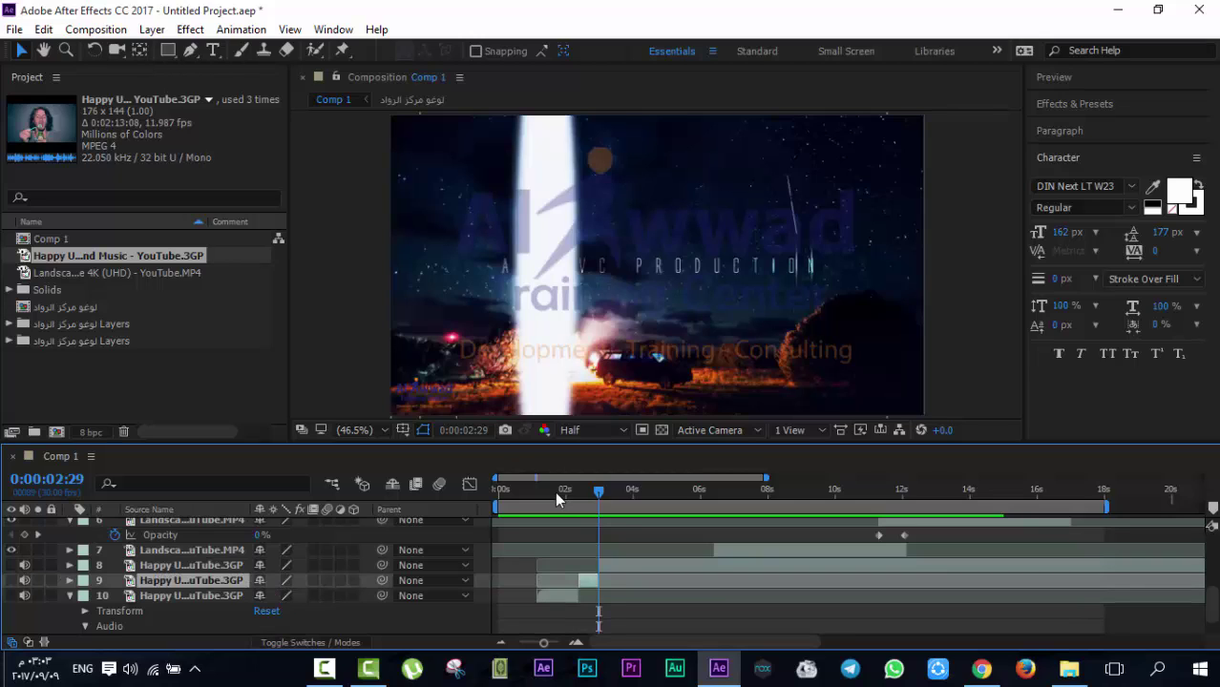
{"action": "key", "text": "Delete"}
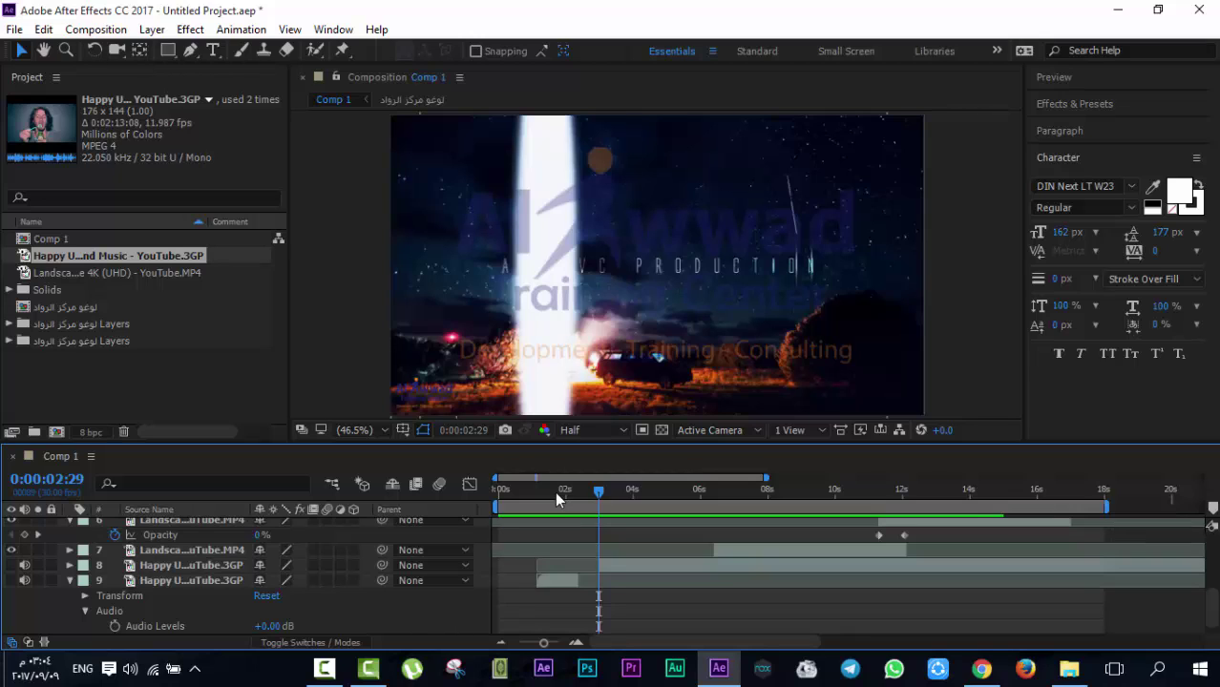
Adjust the end of Comp 1's work area so that it ends at about 12.5 seconds
{"action": "mouse_move", "coordinate": [1106, 506]}
{"action": "left_mouse_down"}
{"action": "mouse_move", "coordinate": [1121, 506]}
{"action": "mouse_move", "coordinate": [569, 506]}
{"action": "mouse_move", "coordinate": [731, 506]}
{"action": "left_mouse_up"}
{"action": "mouse_move", "coordinate": [559, 504]}
{"action": "left_mouse_down"}
{"action": "mouse_move", "coordinate": [1202, 506]}
{"action": "mouse_move", "coordinate": [558, 502]}
{"action": "left_mouse_up"}
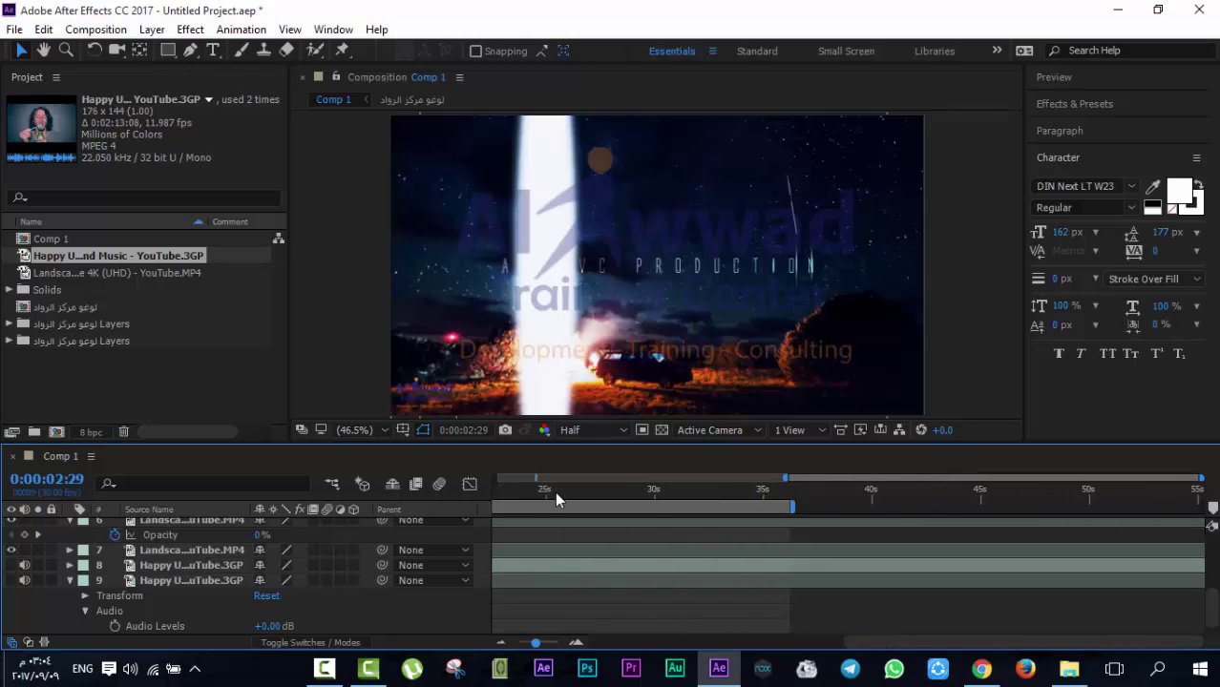
{"action": "key", "text": "minus"}
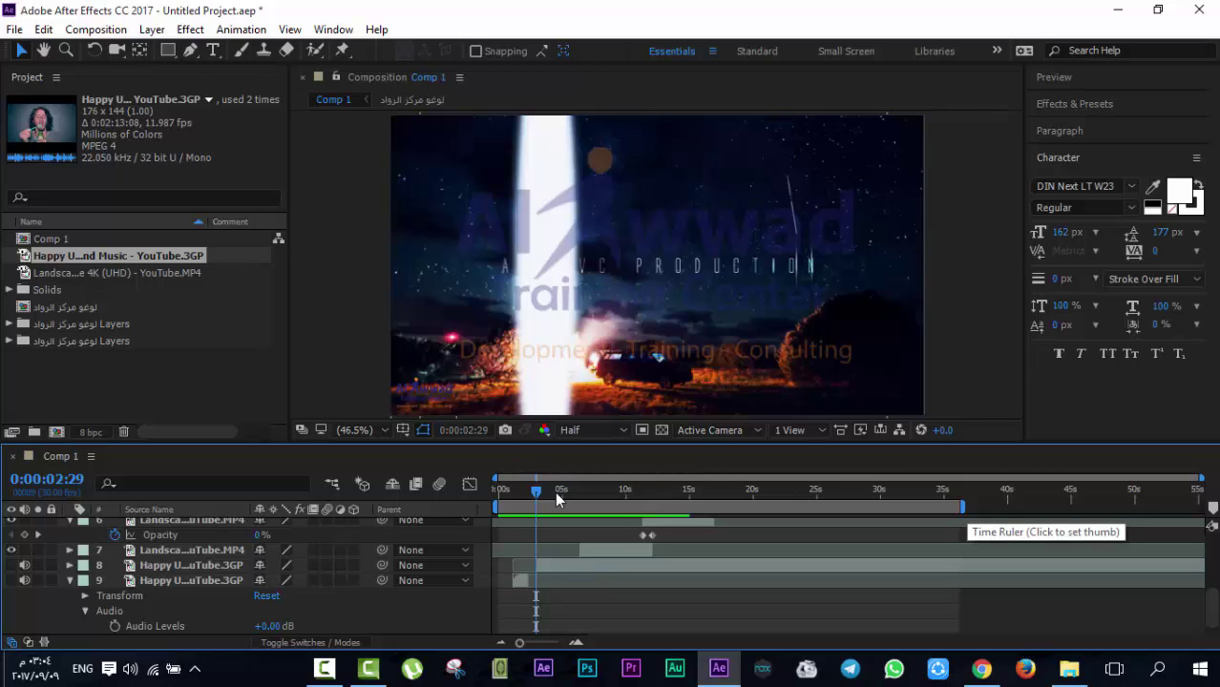
{"action": "left_click_drag", "start_coordinate": [962, 506], "coordinate": [598, 506]}
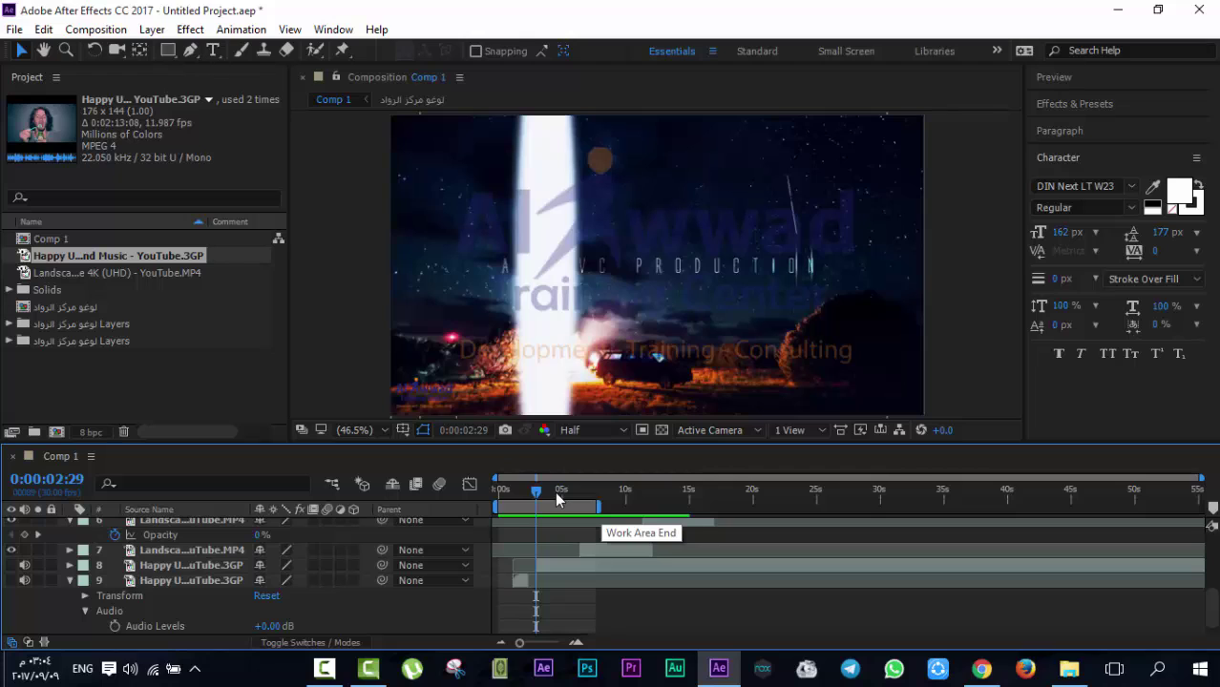
{"action": "left_click_drag", "start_coordinate": [598, 506], "coordinate": [658, 506]}
{"action": "scroll", "coordinate": [558, 572], "scroll_direction": "up", "scroll_amount": 1}
{"action": "scroll", "coordinate": [558, 498], "scroll_direction": "down", "scroll_amount": 1}
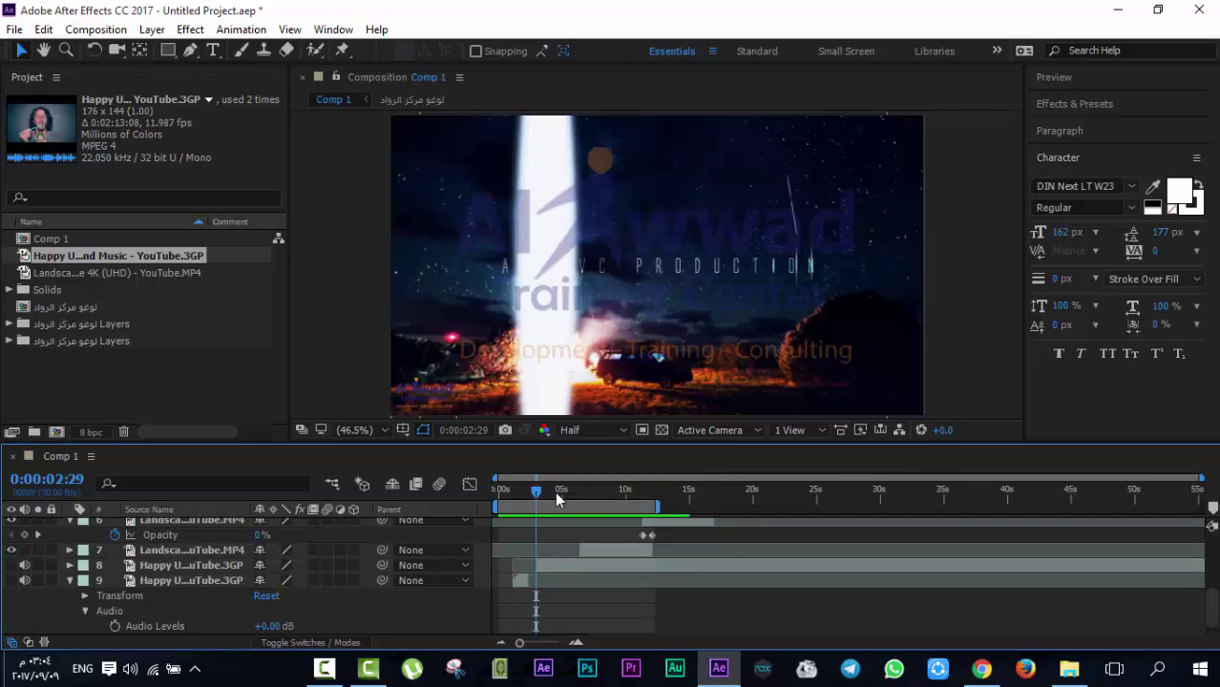
Delete the longer music piece and extend the end of the remaining short piece to the end of the timeline
{"action": "key", "text": "ctrl+Up"}
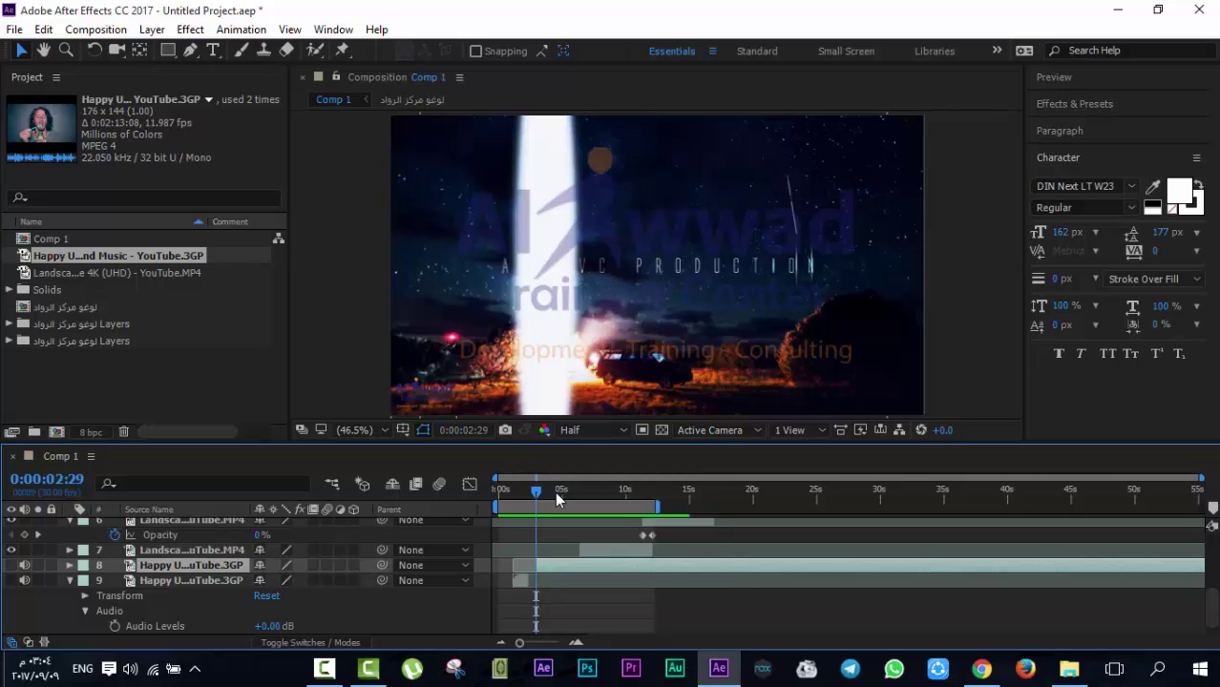
{"action": "key", "text": "Delete"}
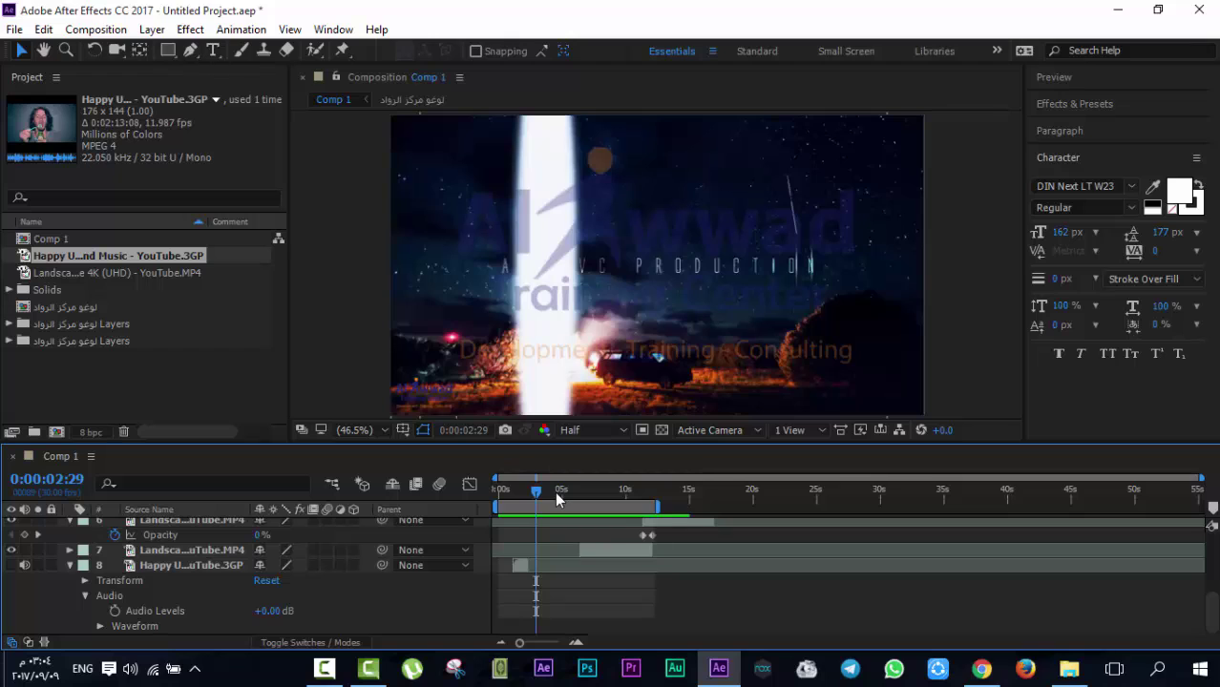
{"action": "key", "text": "space"}
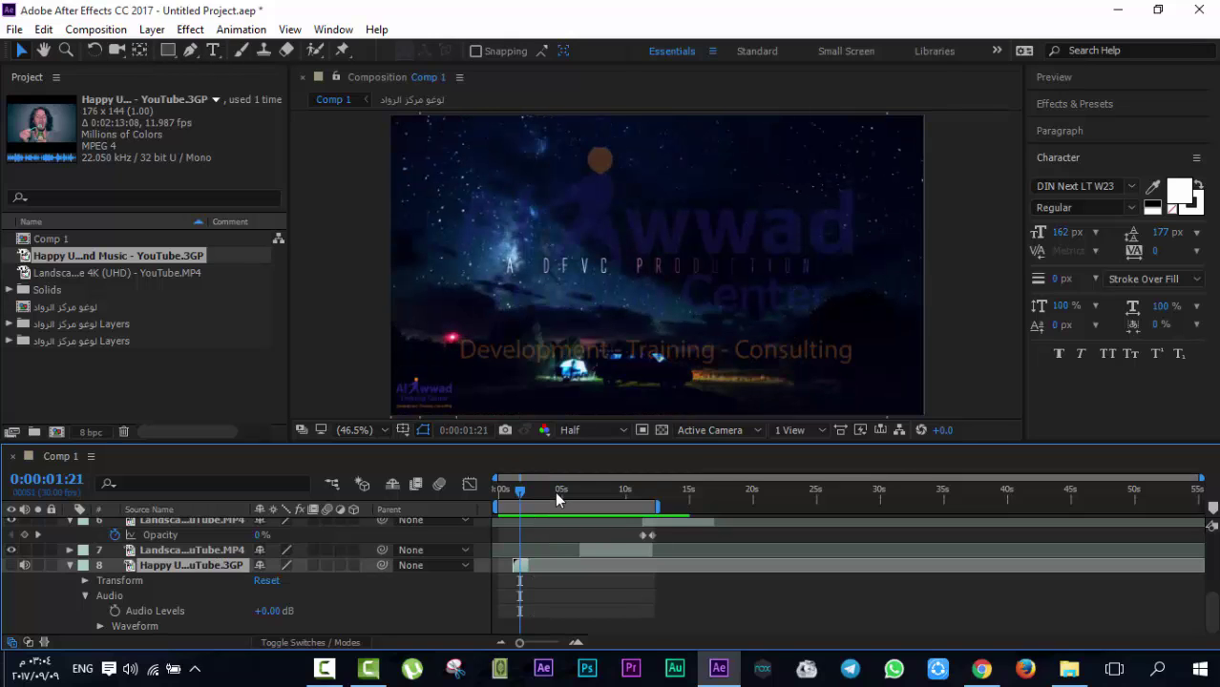
{"action": "scroll", "coordinate": [558, 500], "scroll_direction": "up", "scroll_amount": 1}
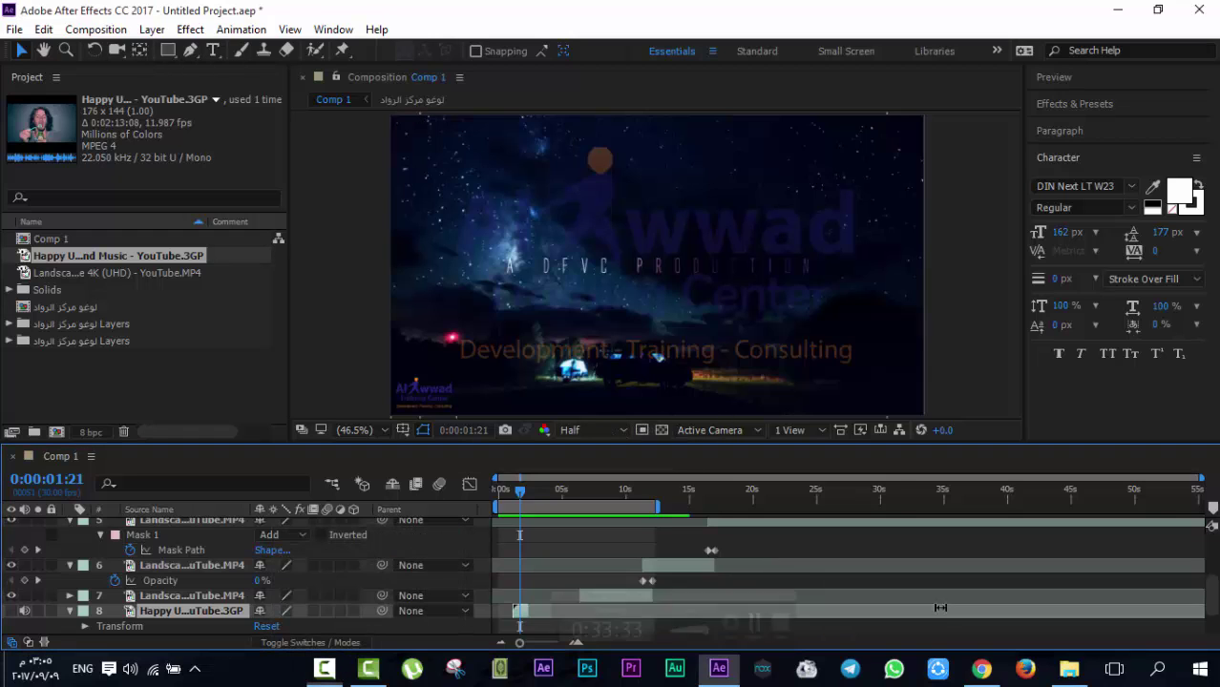
{"action": "left_click_drag", "start_coordinate": [534, 610], "coordinate": [1201, 609]}
Delete the cut music layer and add the Happy U...nd Music - YouTube.3GP footage again as Comp 1's lowest layer
{"action": "key", "text": "Delete"}
{"action": "left_click_drag", "start_coordinate": [40, 264], "coordinate": [135, 633]}
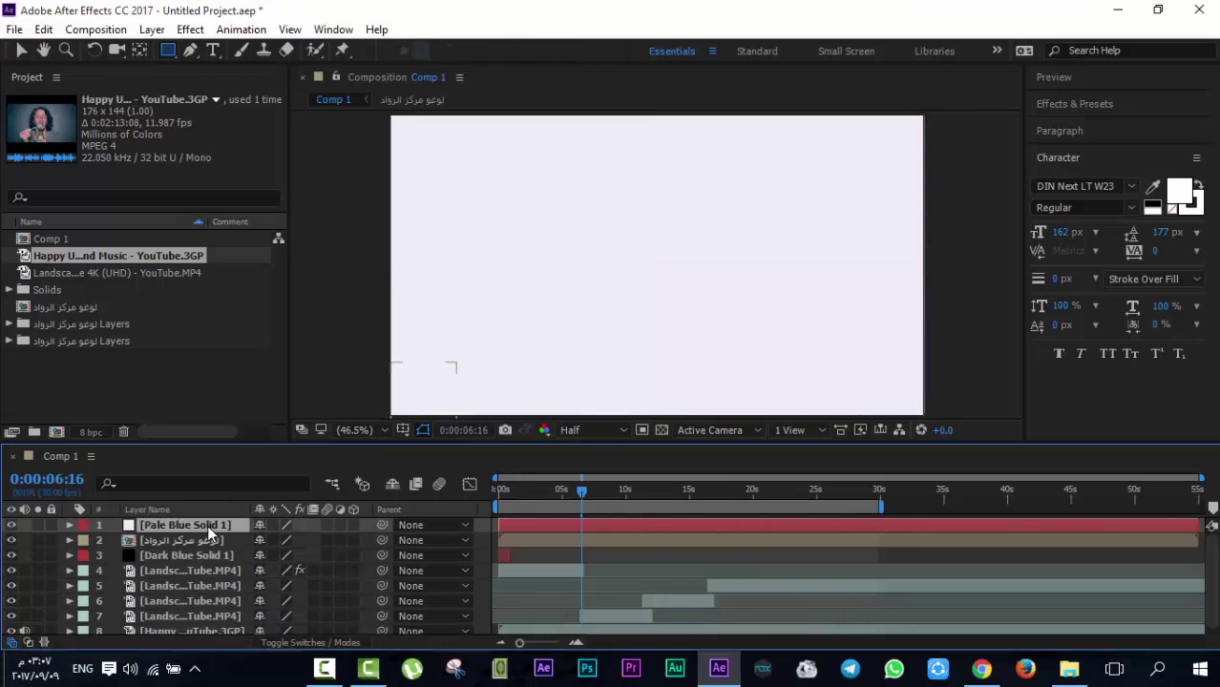
Replace the Pale Blue Solid 1 layer with a new 1280 x 720 px pale blue solid named Pale Blue Solid 2
{"action": "key", "text": "Delete"}
{"action": "left_click", "coordinate": [151, 29]}
{"action": "mouse_move", "coordinate": [222, 28]}
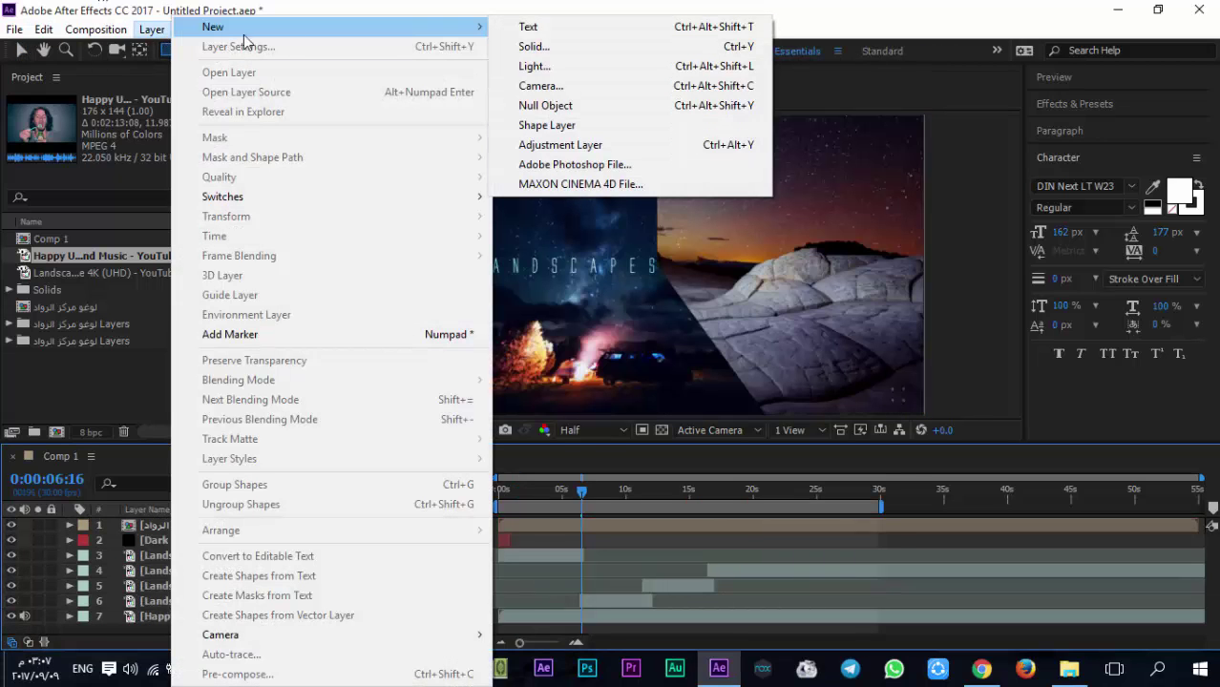
{"action": "left_click", "coordinate": [616, 46]}
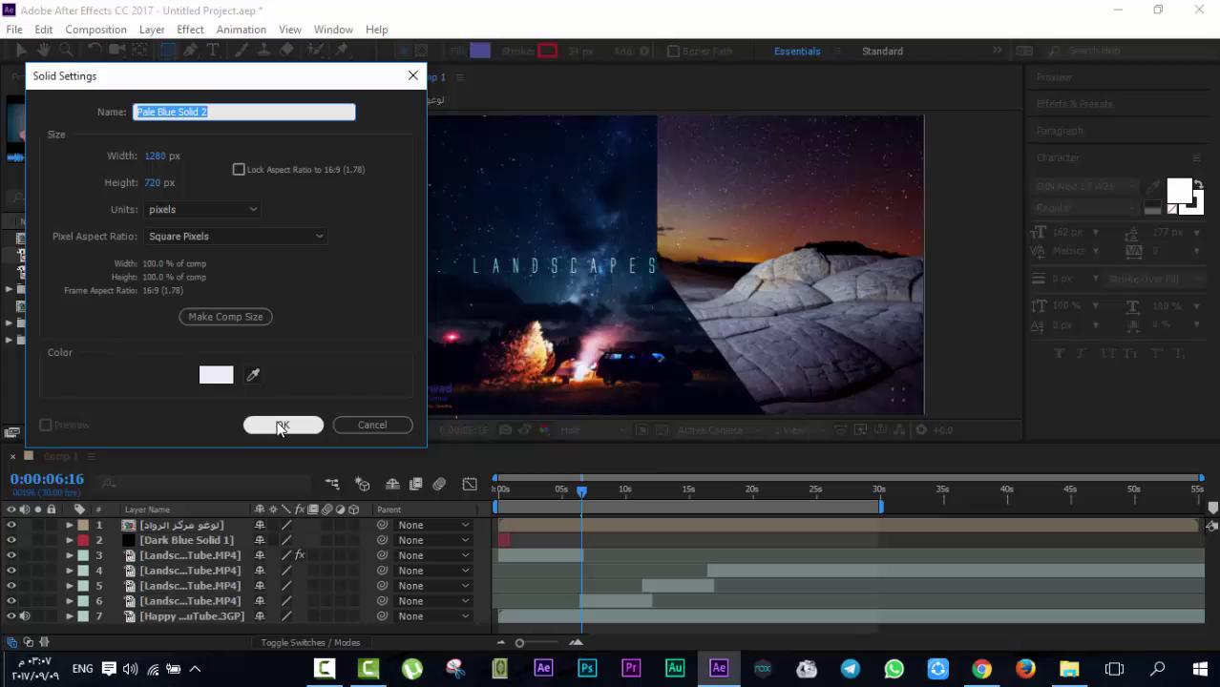
{"action": "left_click", "coordinate": [278, 424]}
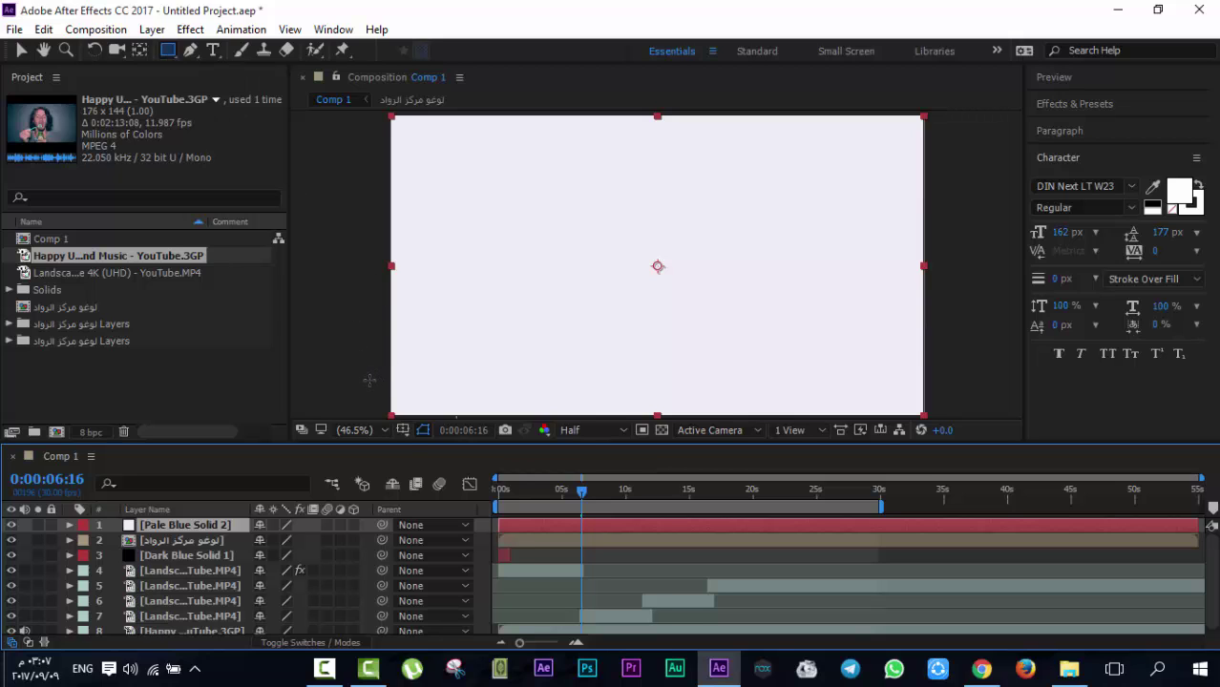
Mask Pale Blue Solid 2 with a rectangle so that only a thin full-width strip near the frame's lower edge remains
{"action": "left_click_drag", "start_coordinate": [370, 380], "coordinate": [939, 406]}
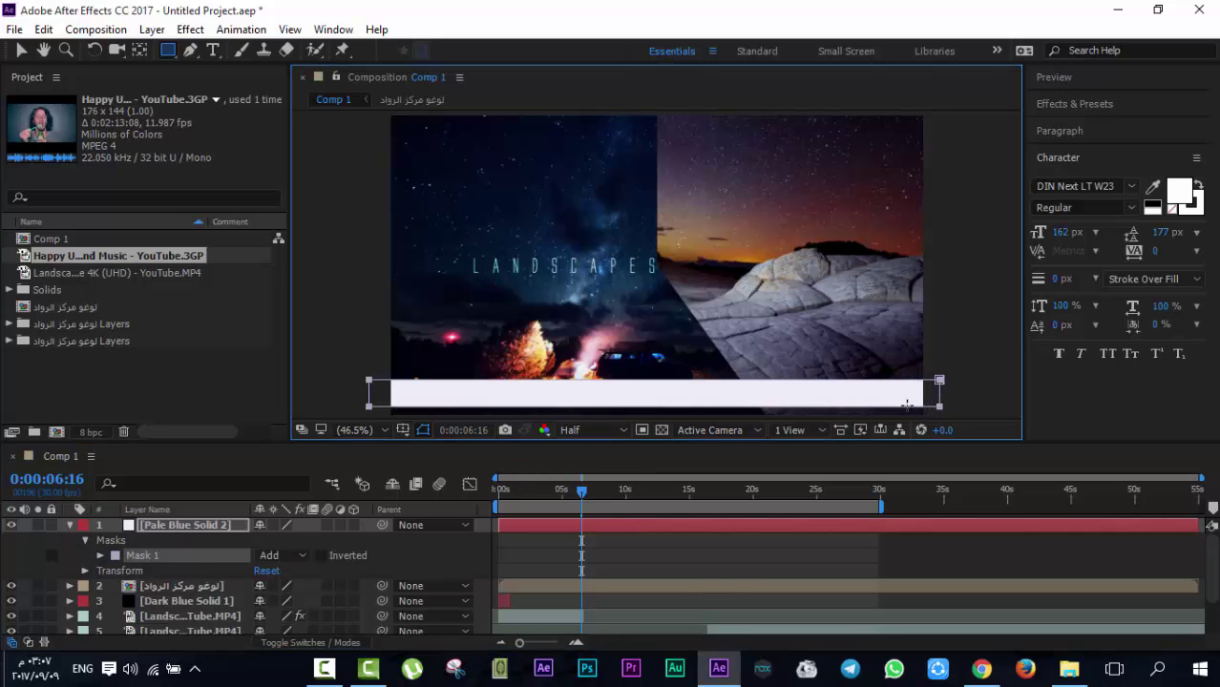
{"action": "key", "text": "v"}
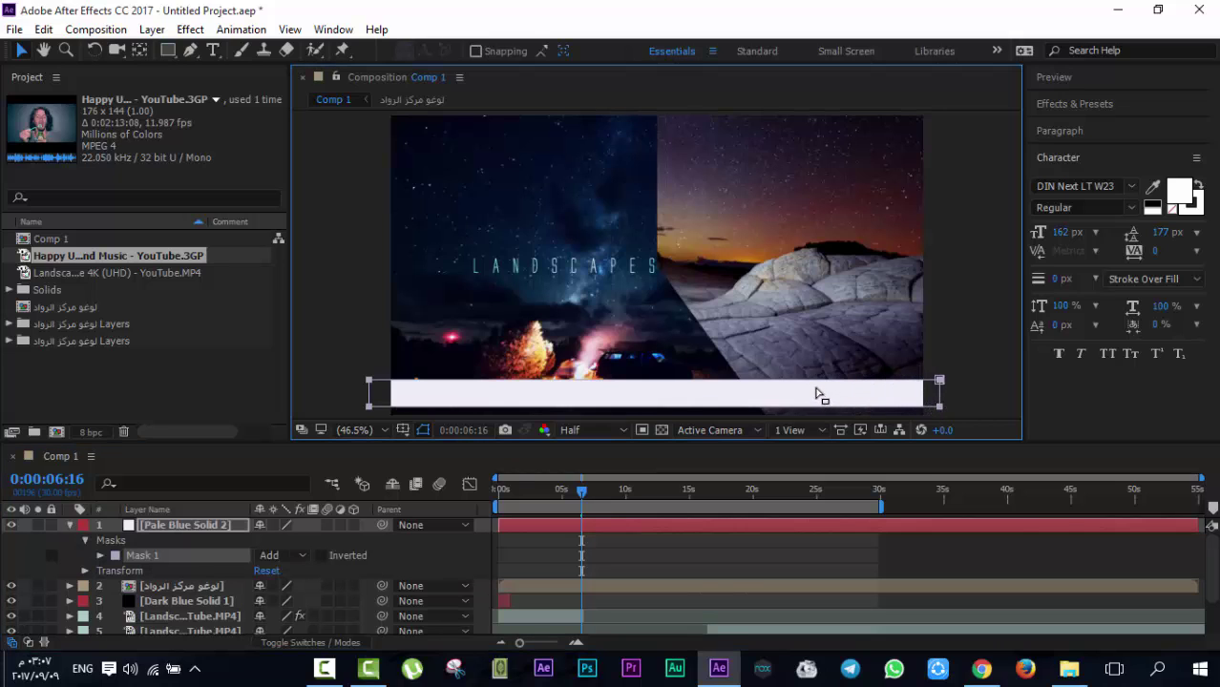
{"action": "left_click", "coordinate": [818, 394]}
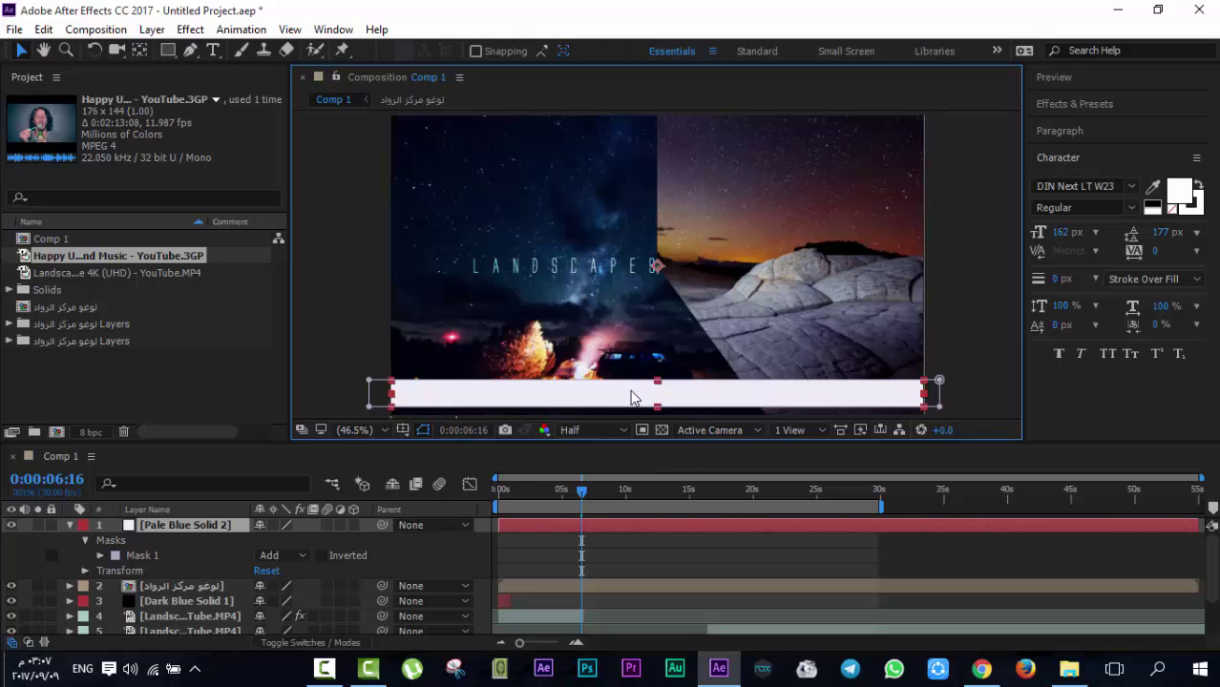
{"action": "mouse_move", "coordinate": [642, 386]}
{"action": "left_mouse_down"}
{"action": "mouse_move", "coordinate": [654, 355]}
{"action": "mouse_move", "coordinate": [654, 387]}
{"action": "left_mouse_up"}
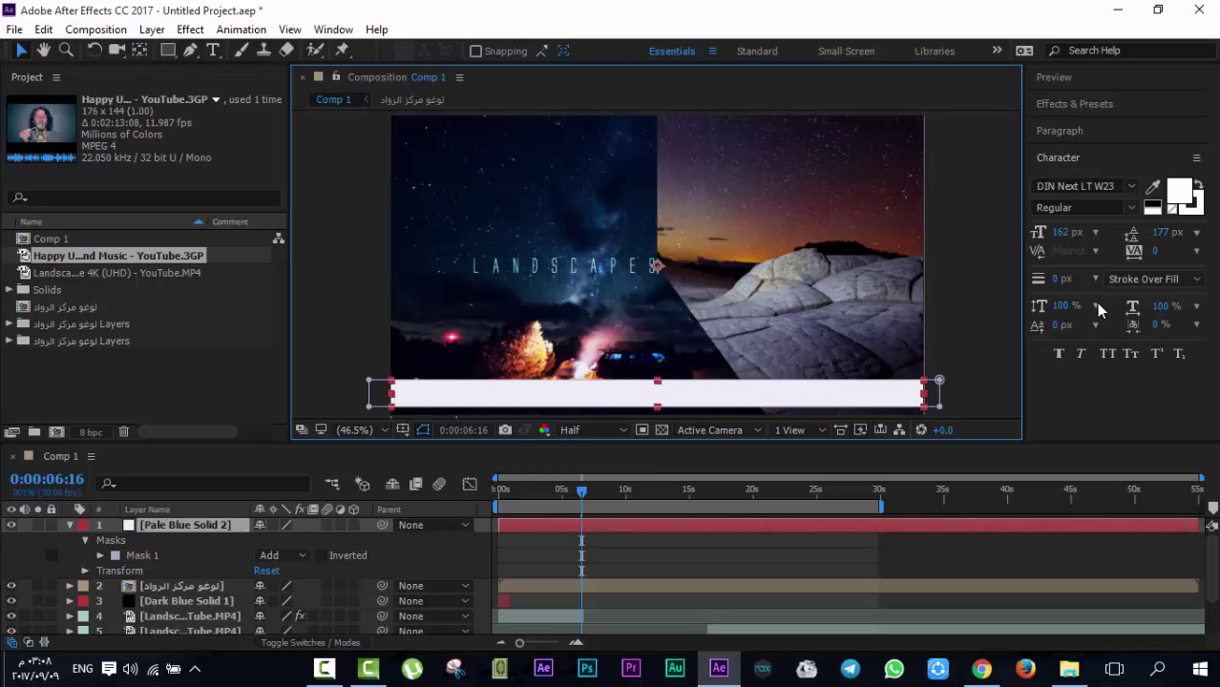
{"action": "left_click", "coordinate": [329, 673]}
{"action": "left_click", "coordinate": [1135, 598]}
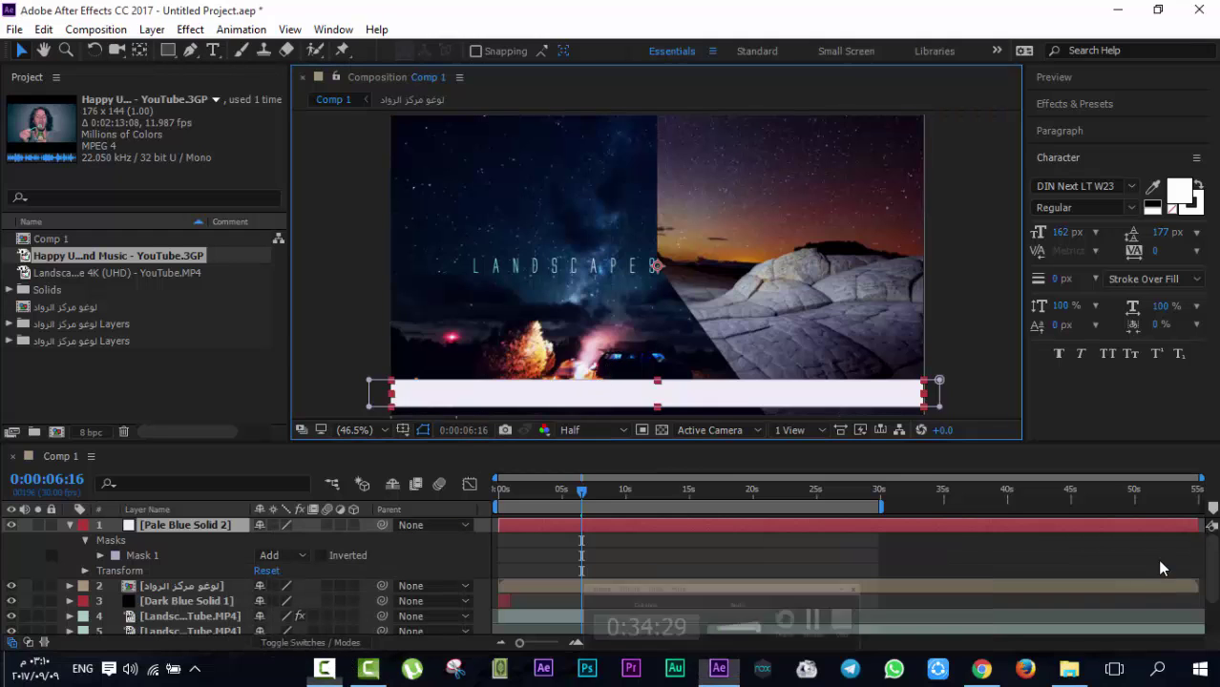
{"action": "left_click", "coordinate": [796, 540]}
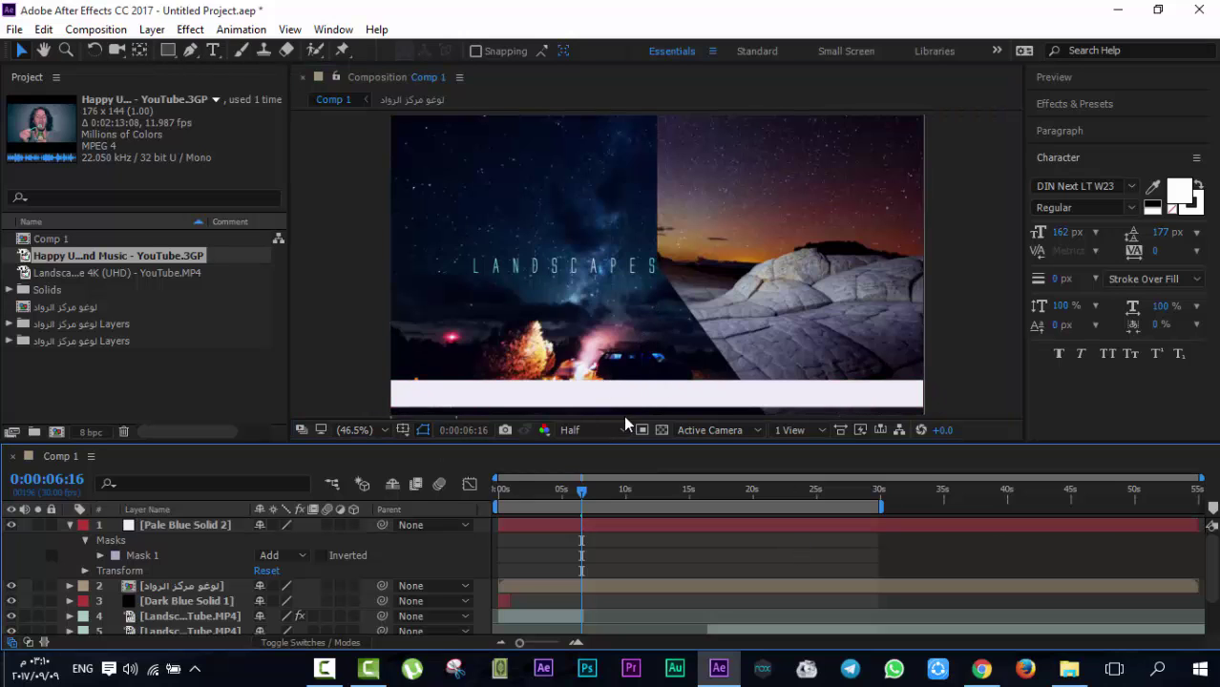
{"action": "left_click", "coordinate": [602, 394]}
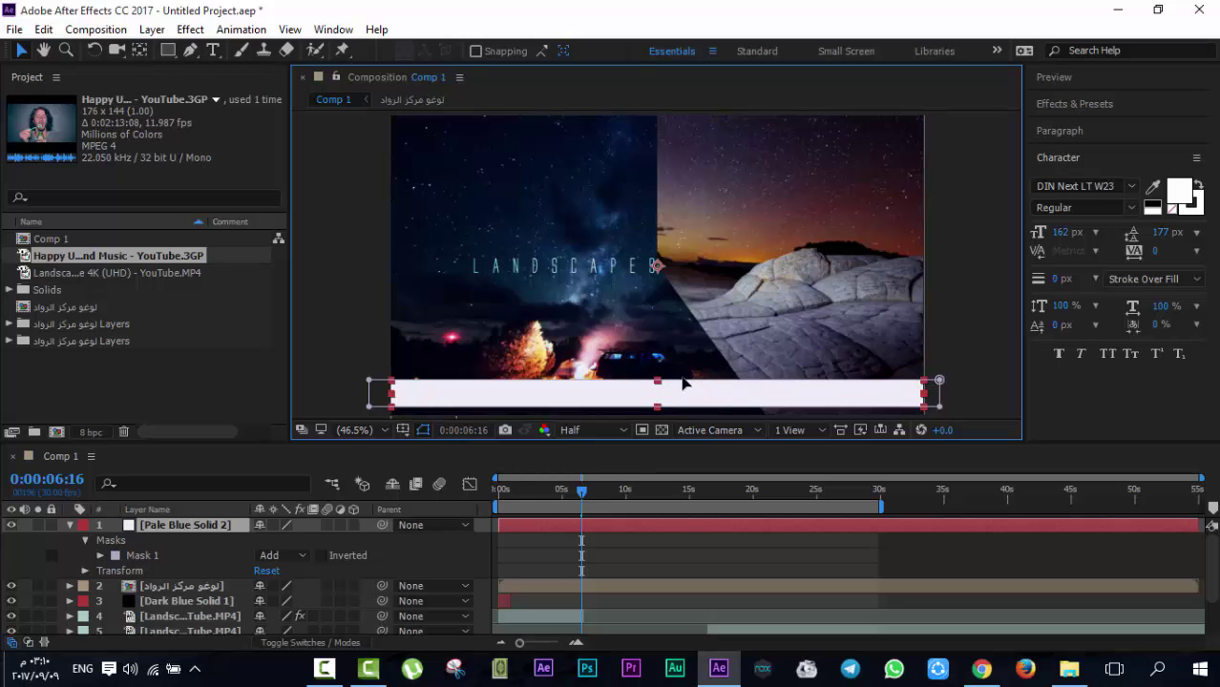
{"action": "left_click", "coordinate": [624, 564]}
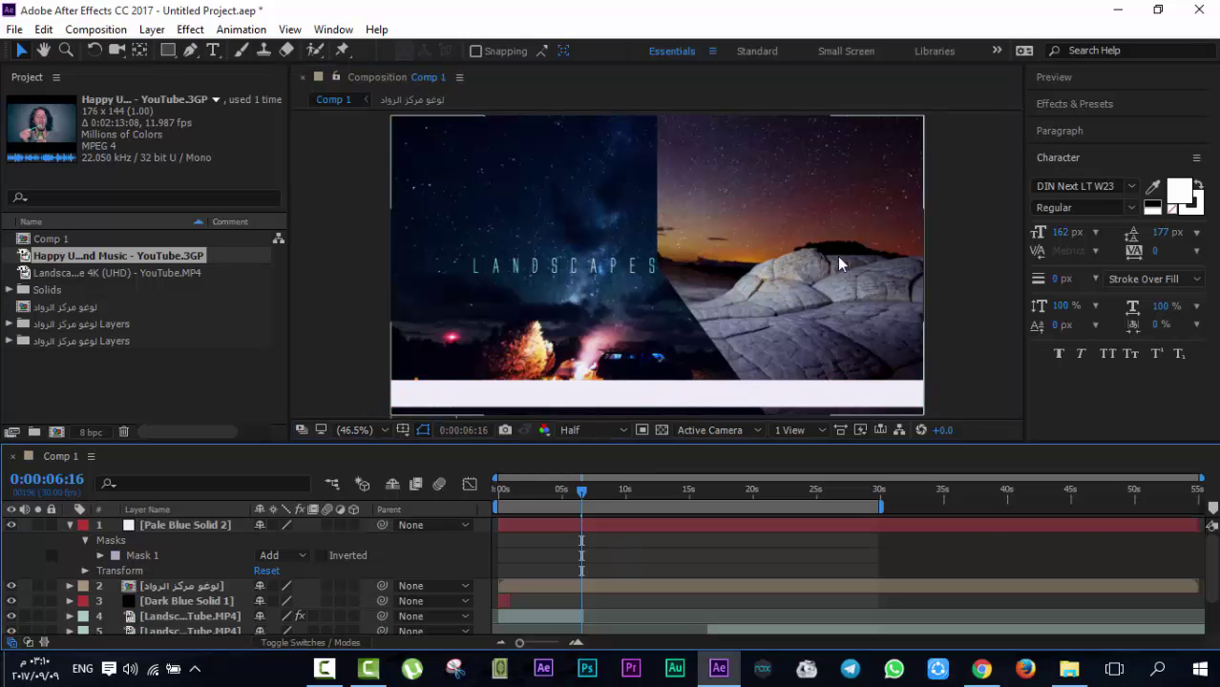
Duplicate the masked Pale Blue Solid 2 layer and remove the extra copy
{"action": "left_click", "coordinate": [188, 526]}
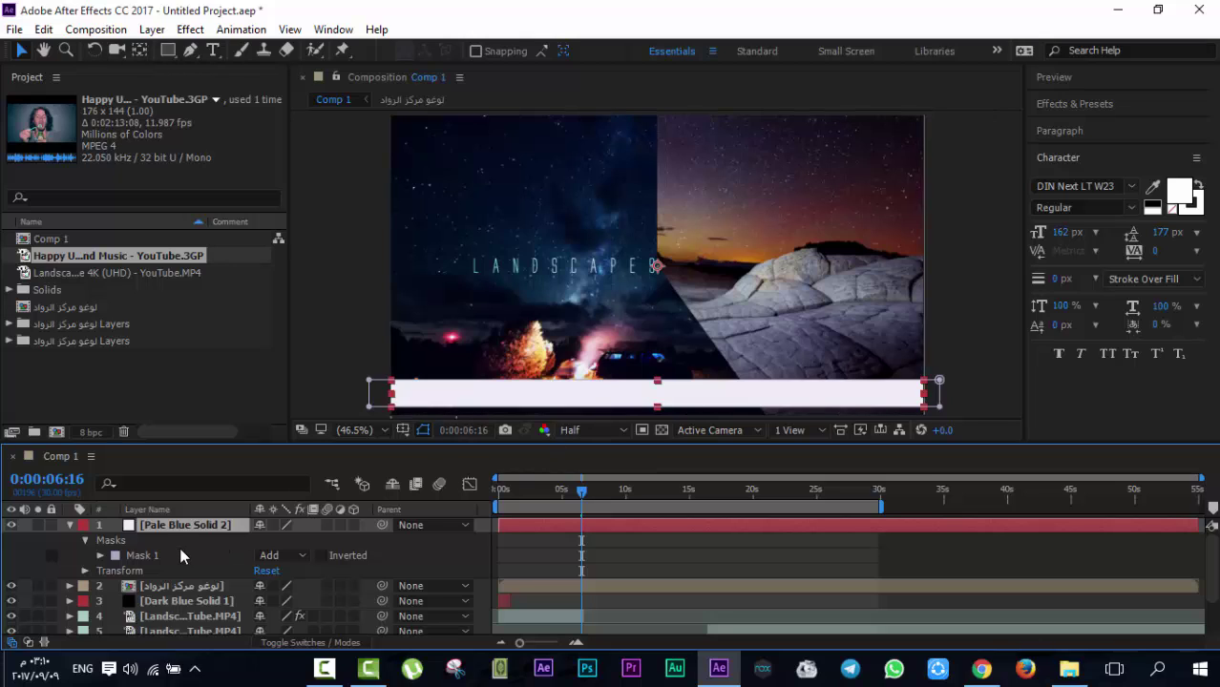
{"action": "key", "text": "ctrl+d"}
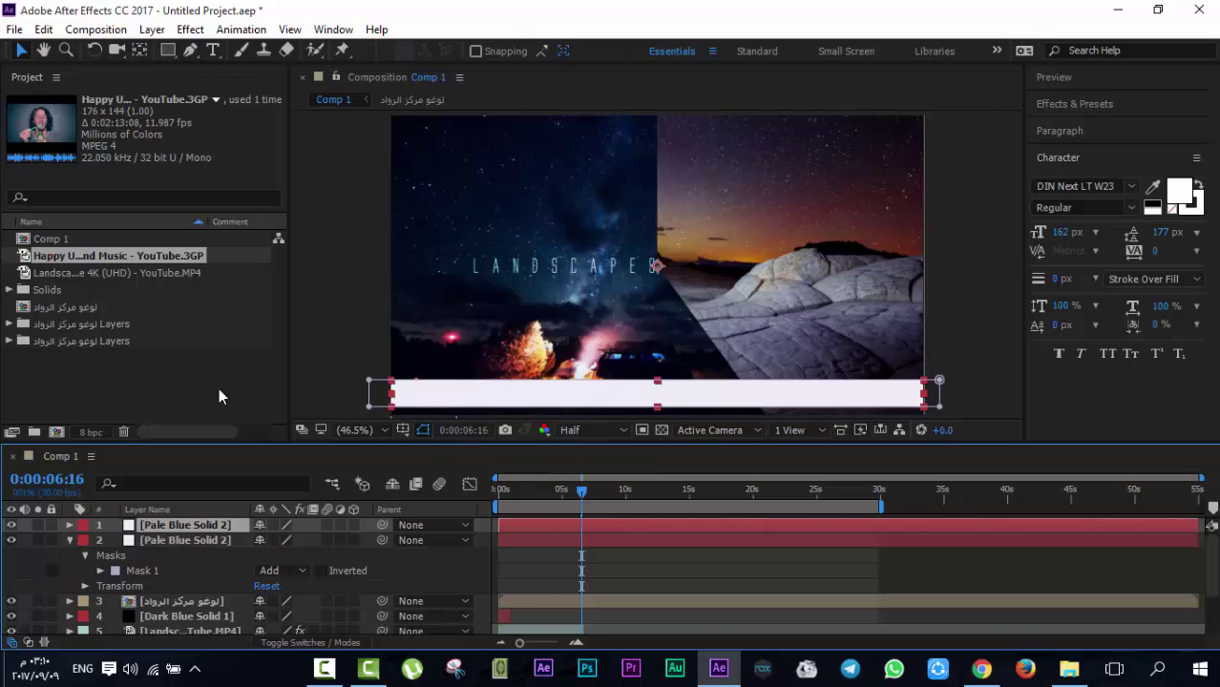
{"action": "left_click", "coordinate": [182, 541]}
{"action": "key", "text": "Delete"}
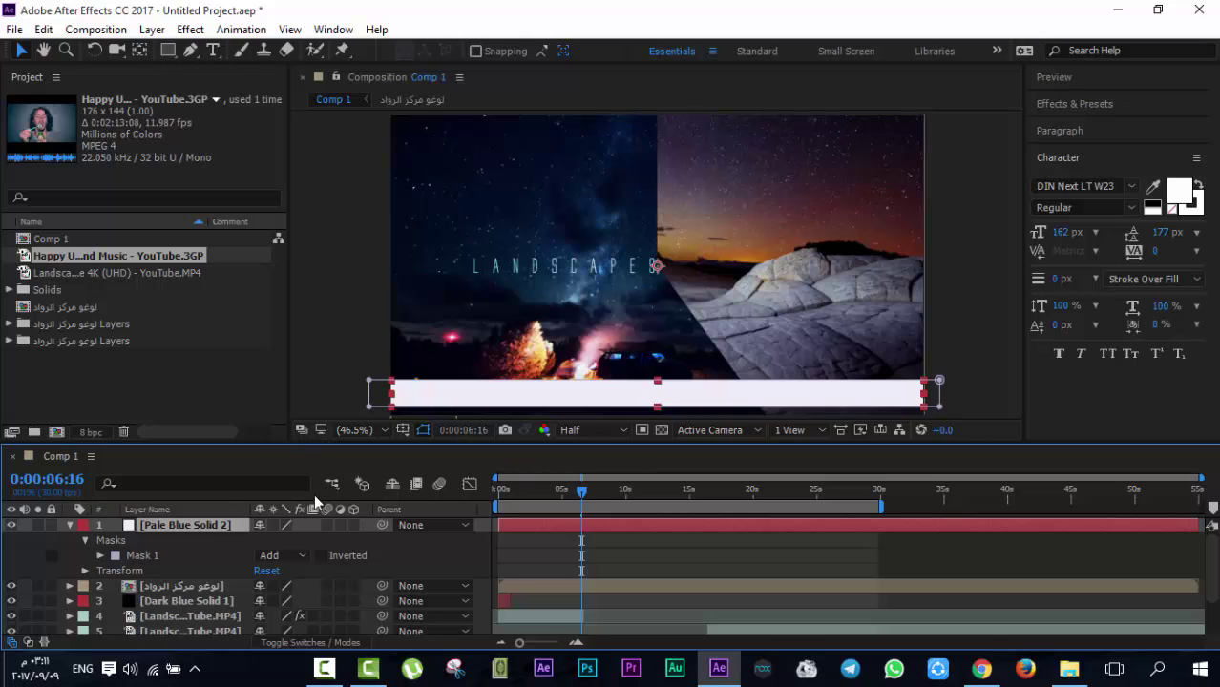
Make a copy of the masked strip layer Pale Blue Solid 2 and leave no layer selected
{"action": "left_click", "coordinate": [422, 427]}
{"action": "left_click", "coordinate": [831, 567]}
{"action": "left_click", "coordinate": [524, 523]}
{"action": "key", "text": "ctrl+d"}
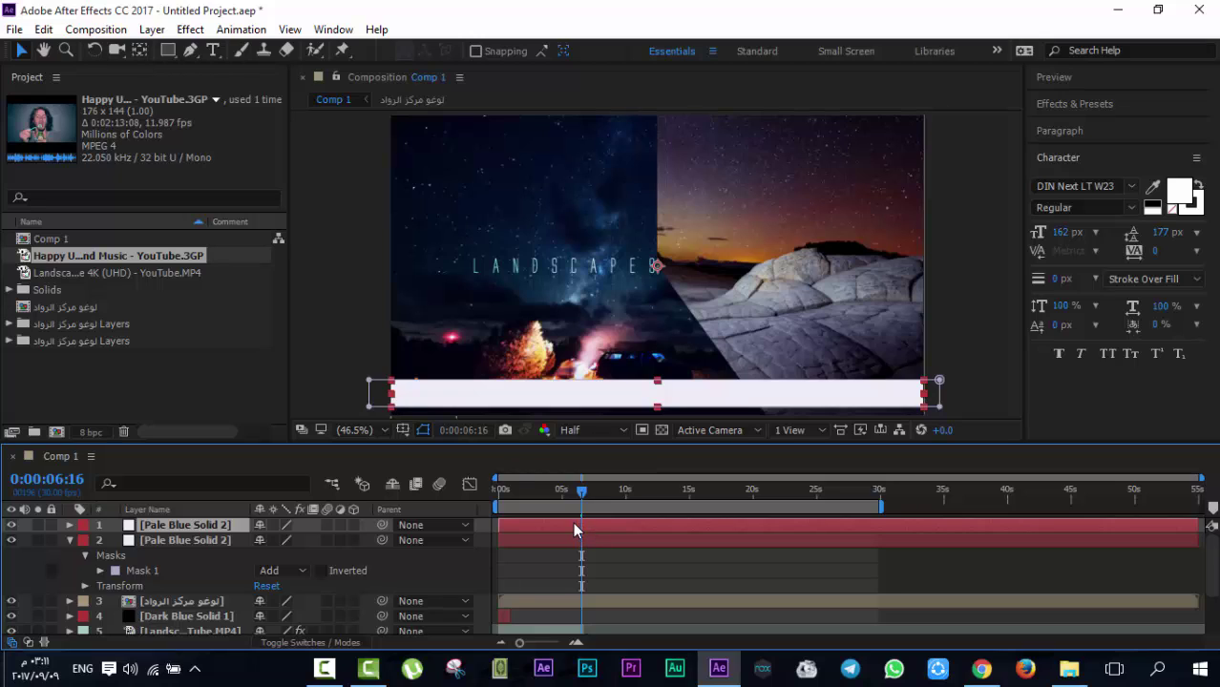
{"action": "left_click", "coordinate": [584, 552]}
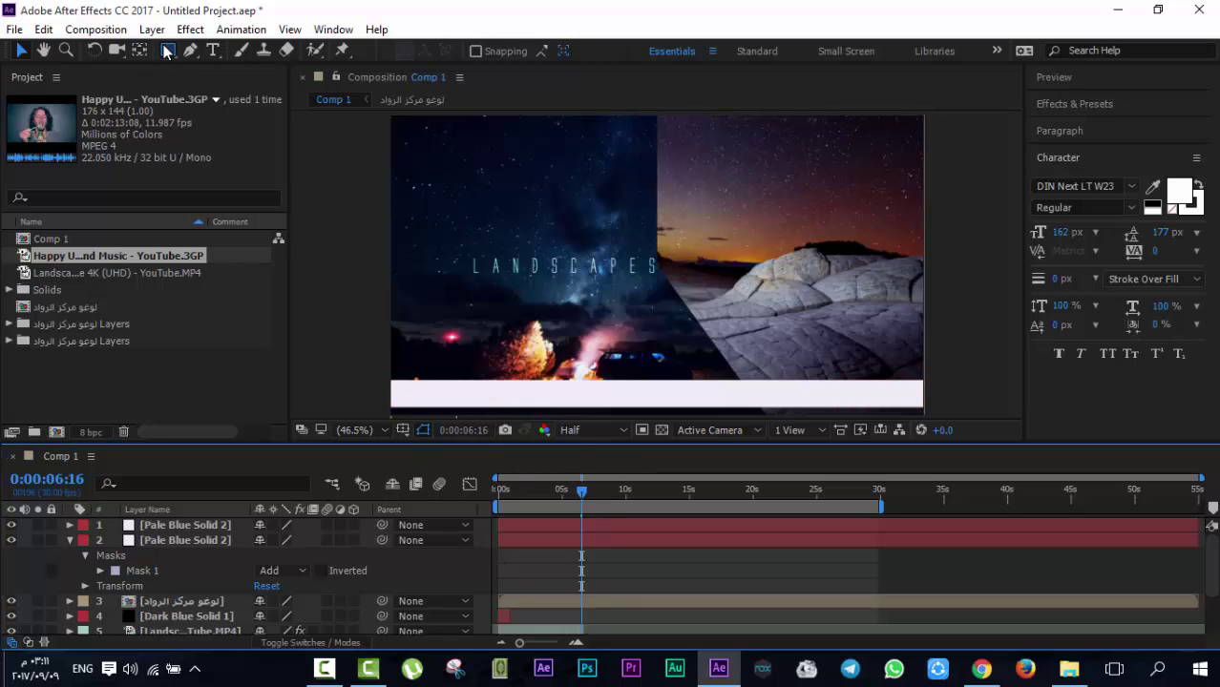
Draw a wide rectangle shape across the middle of the frame and delete it
{"action": "key", "text": "q"}
{"action": "mouse_move", "coordinate": [435, 194]}
{"action": "left_mouse_down"}
{"action": "mouse_move", "coordinate": [776, 254]}
{"action": "mouse_move", "coordinate": [876, 306]}
{"action": "left_mouse_up"}
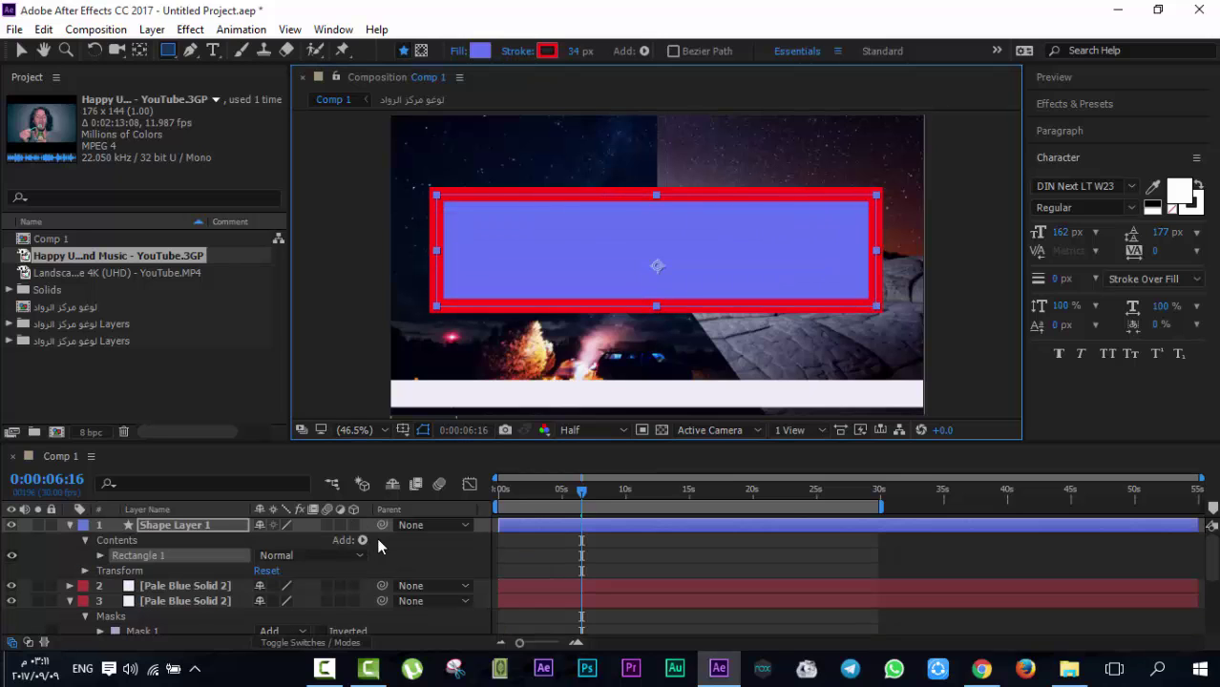
{"action": "key", "text": "Delete"}
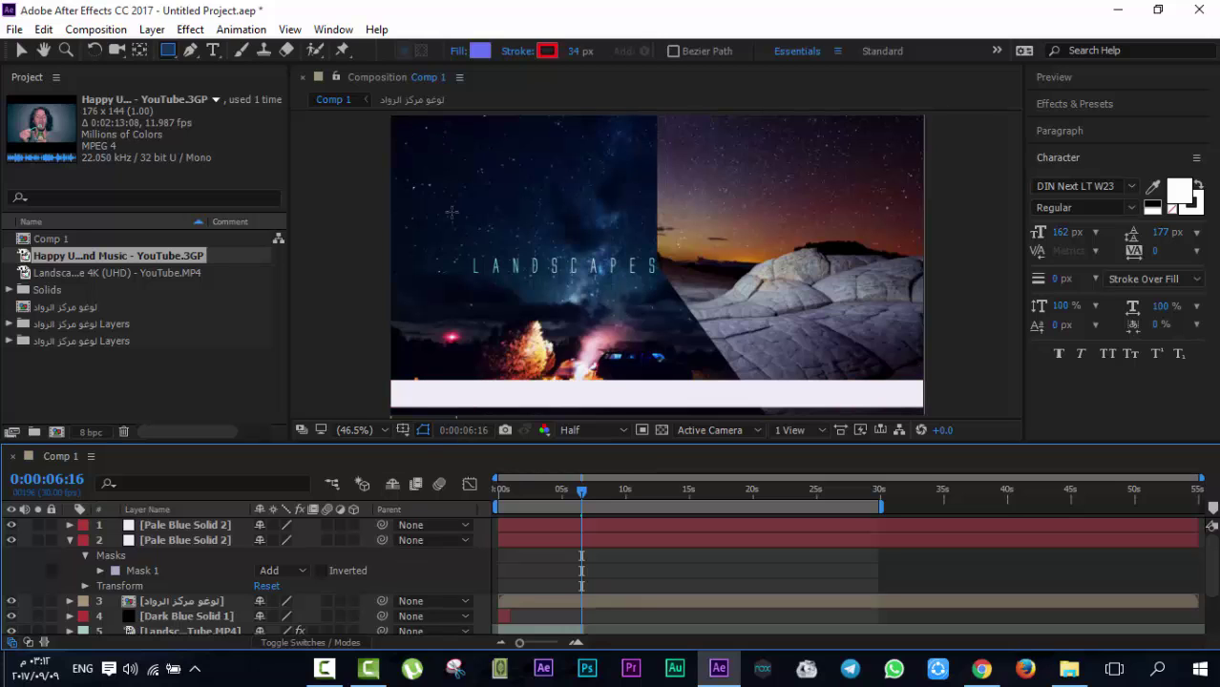
Draw a wide rectangle shape across the upper part of the frame with a 10 px stroke in a softer red
{"action": "mouse_move", "coordinate": [418, 135]}
{"action": "left_mouse_down"}
{"action": "mouse_move", "coordinate": [941, 233]}
{"action": "mouse_move", "coordinate": [926, 228]}
{"action": "left_mouse_up"}
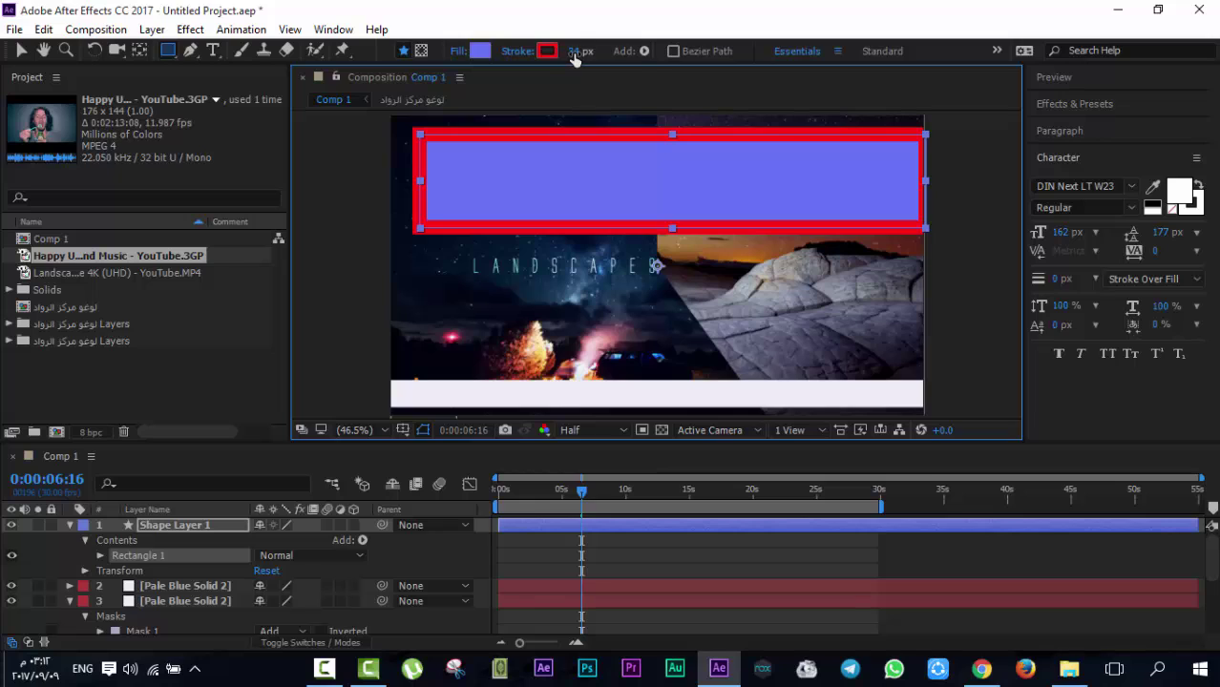
{"action": "mouse_move", "coordinate": [555, 53]}
{"action": "left_mouse_down"}
{"action": "mouse_move", "coordinate": [540, 55]}
{"action": "mouse_move", "coordinate": [553, 55]}
{"action": "left_mouse_up"}
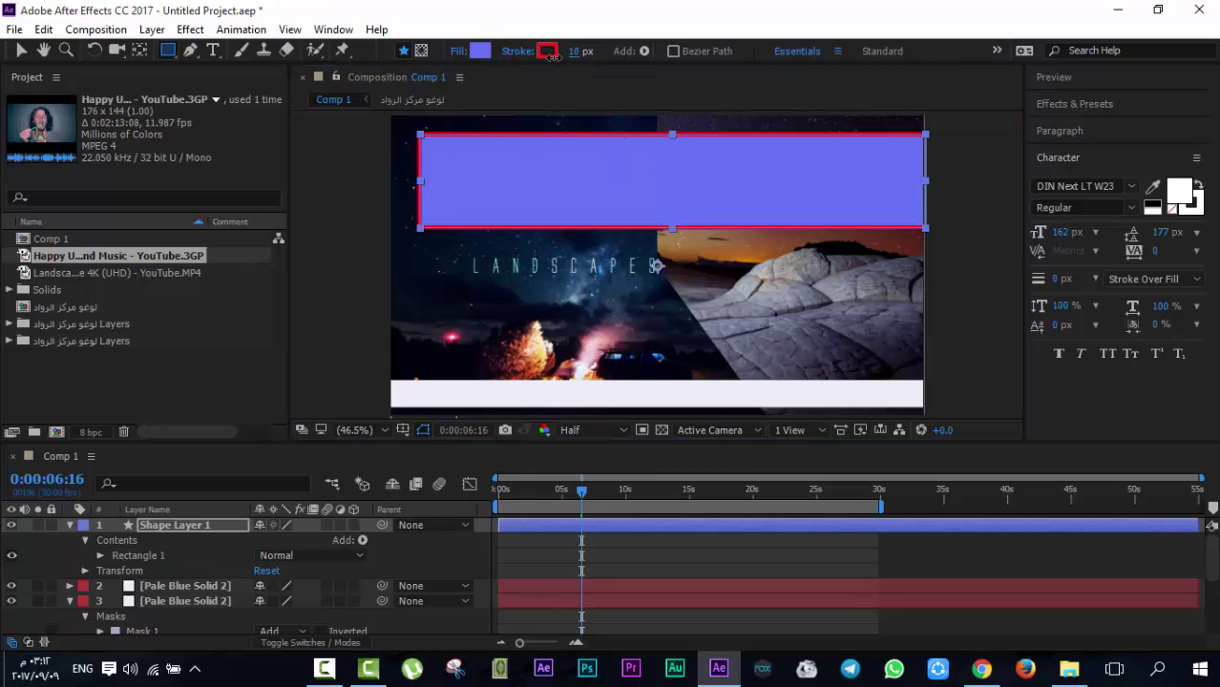
{"action": "left_click", "coordinate": [548, 55]}
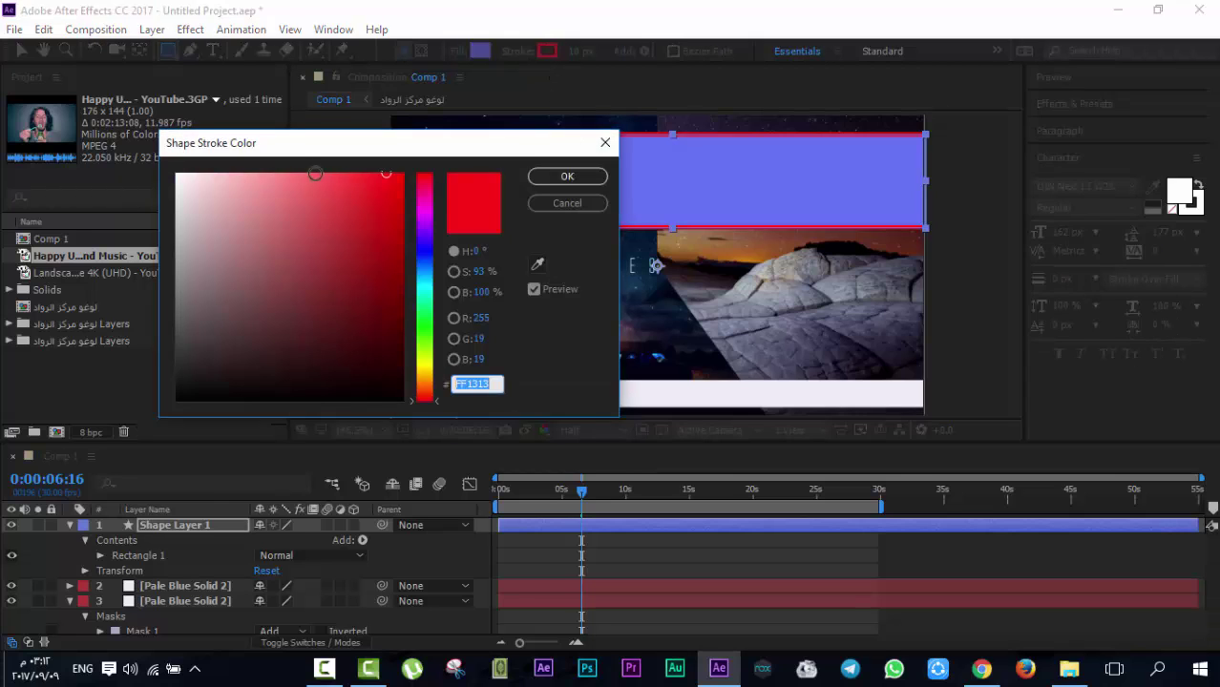
{"action": "left_click", "coordinate": [568, 177]}
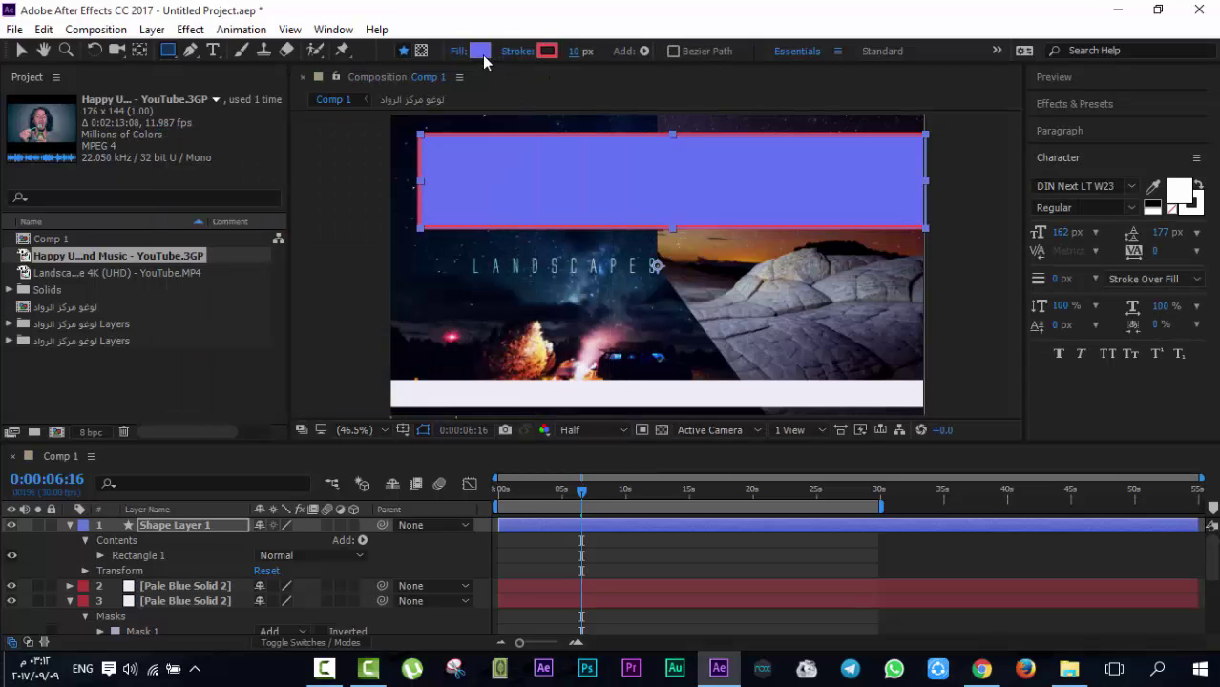
Change the rectangle's fill to a very pale blue-white and set its stroke width to 5 px
{"action": "left_click", "coordinate": [480, 54]}
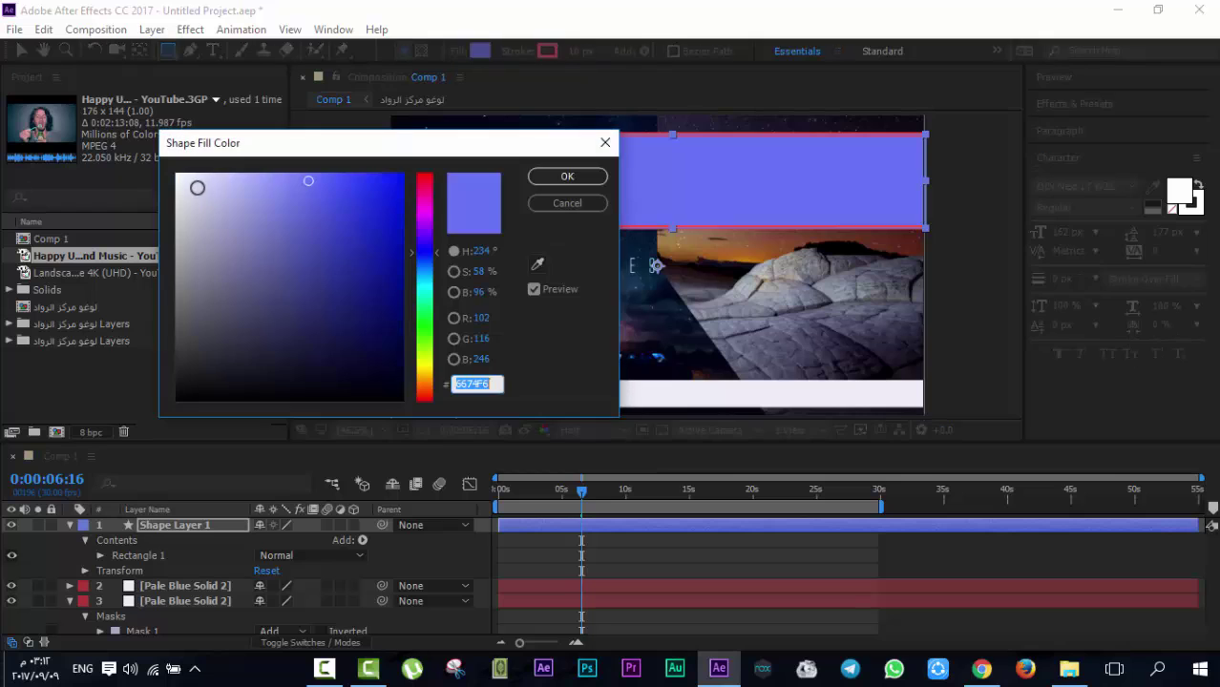
{"action": "left_click", "coordinate": [181, 187]}
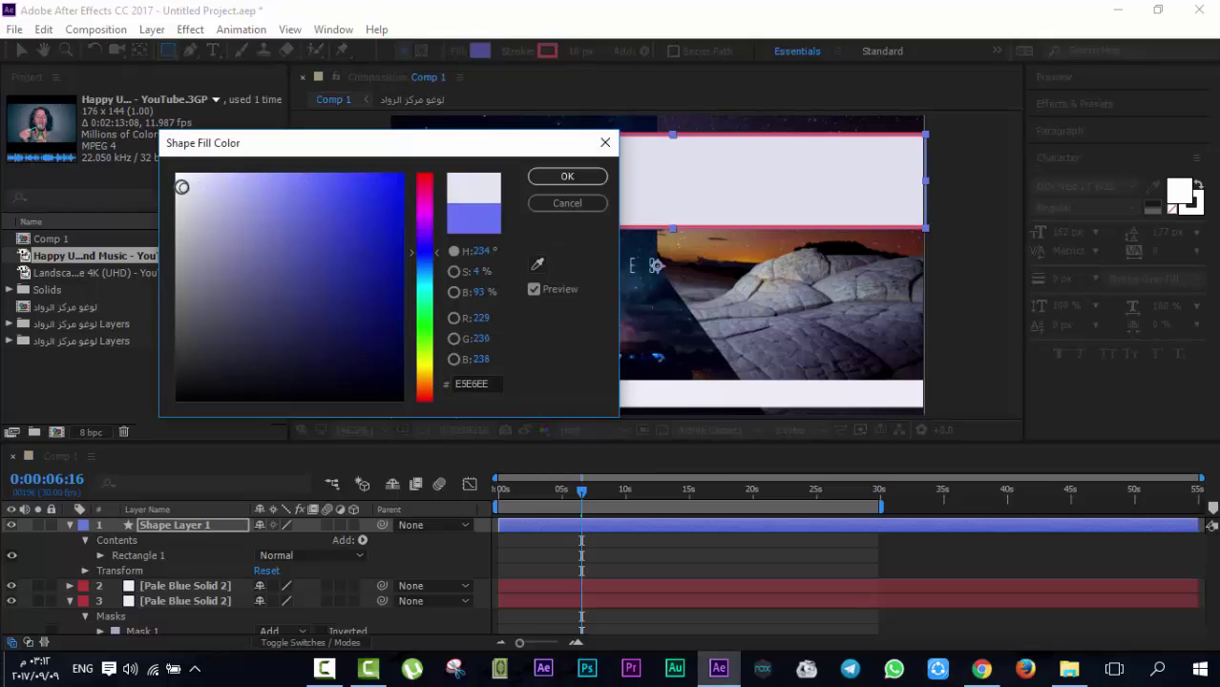
{"action": "left_click", "coordinate": [565, 176]}
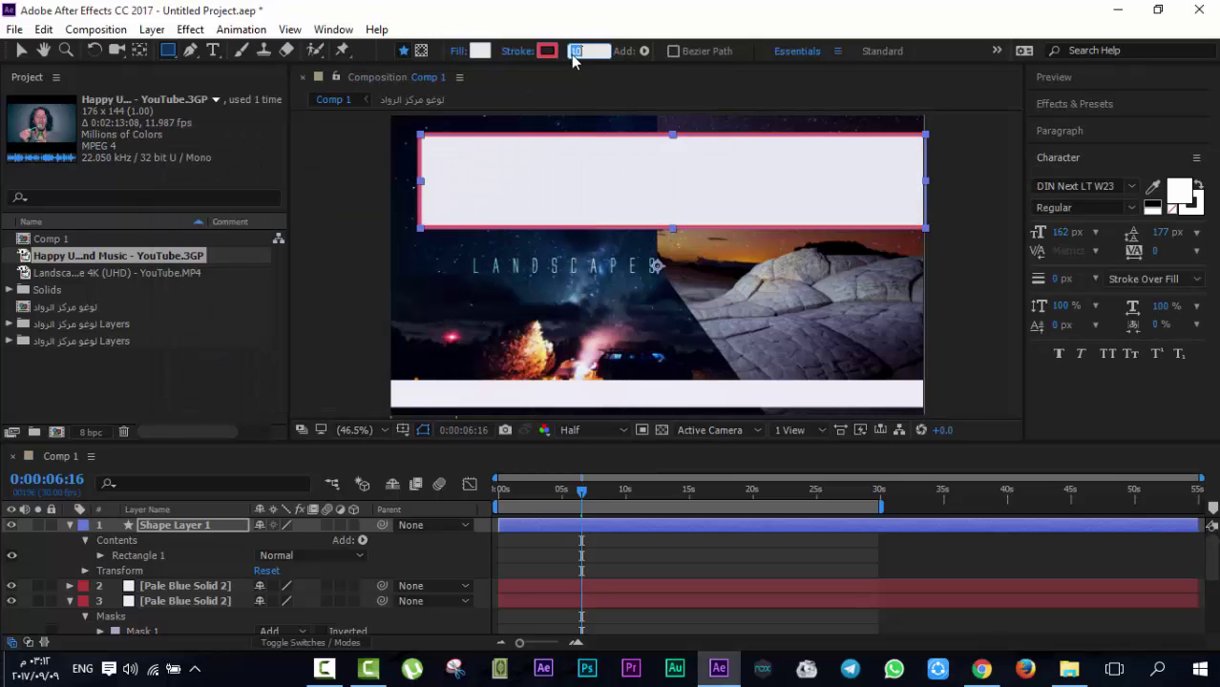
{"action": "type", "text": "5"}
{"action": "key", "text": "Return"}
{"action": "left_click", "coordinate": [580, 215]}
{"action": "key", "text": "v"}
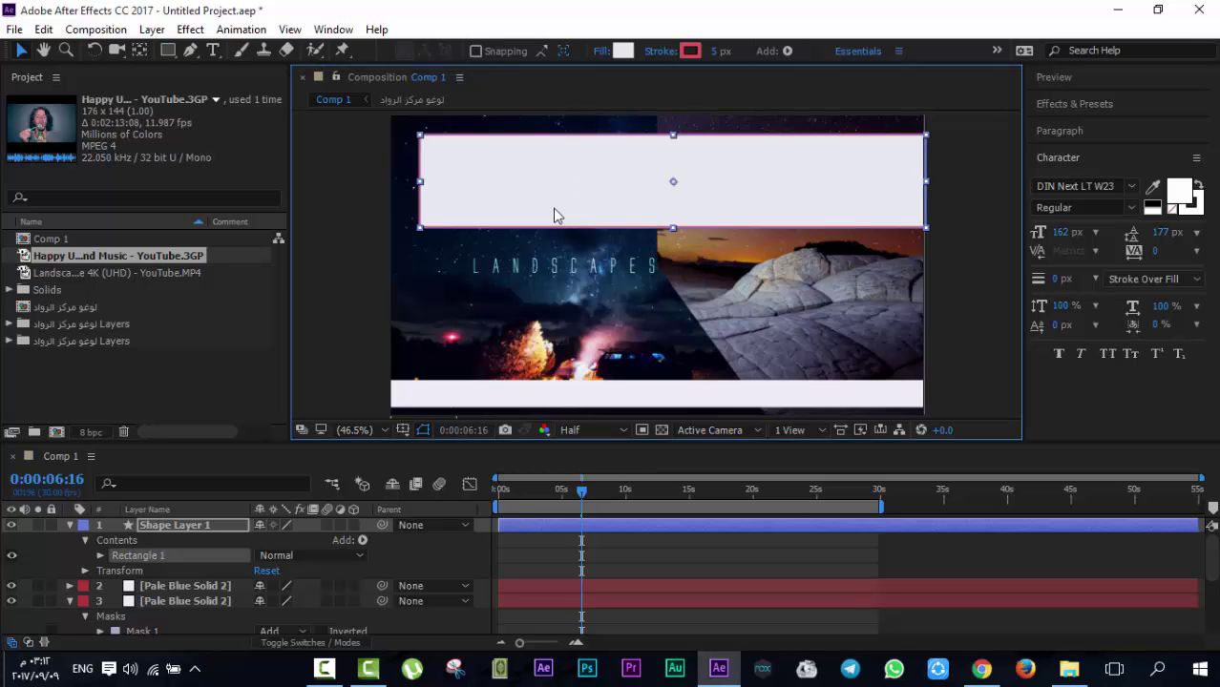
Move the rectangle down towards the middle of the frame, centre its anchor point and show the shape layer's scale property
{"action": "left_click_drag", "start_coordinate": [641, 223], "coordinate": [610, 263]}
{"action": "left_click", "coordinate": [161, 540]}
{"action": "key", "text": "s"}
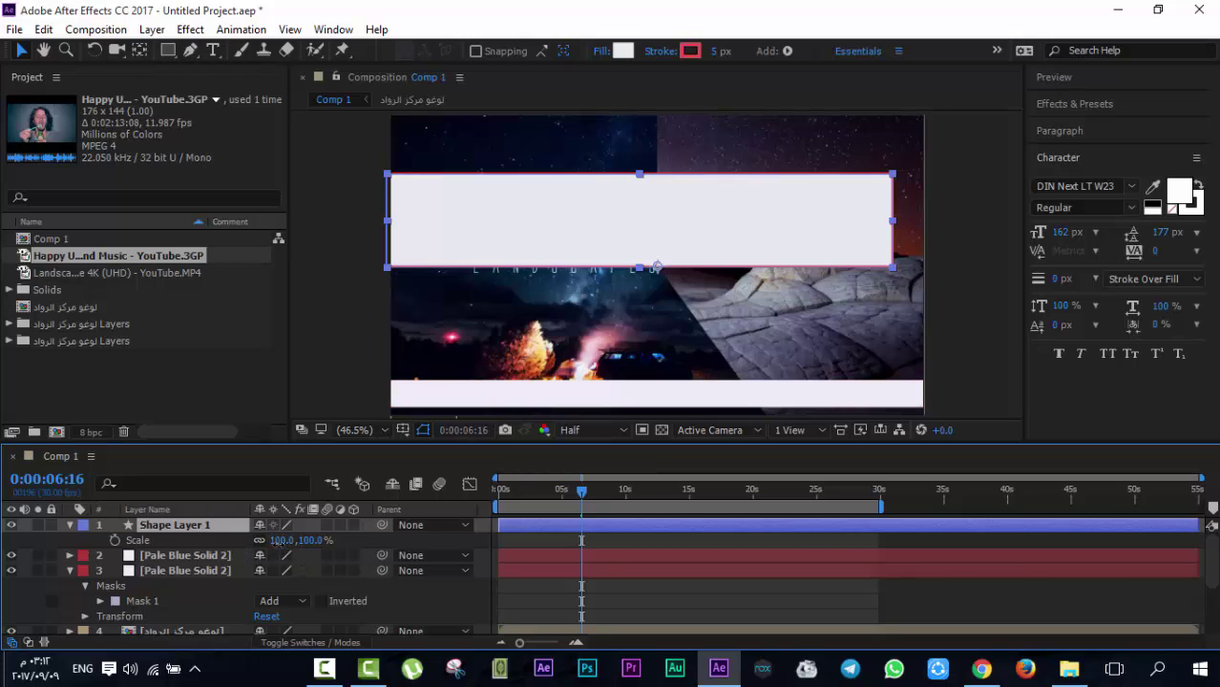
{"action": "mouse_move", "coordinate": [283, 541]}
{"action": "left_mouse_down"}
{"action": "mouse_move", "coordinate": [265, 543]}
{"action": "mouse_move", "coordinate": [282, 541]}
{"action": "left_mouse_up"}
{"action": "key", "text": "ctrl+alt+Home"}
{"action": "left_click_drag", "start_coordinate": [746, 234], "coordinate": [761, 238]}
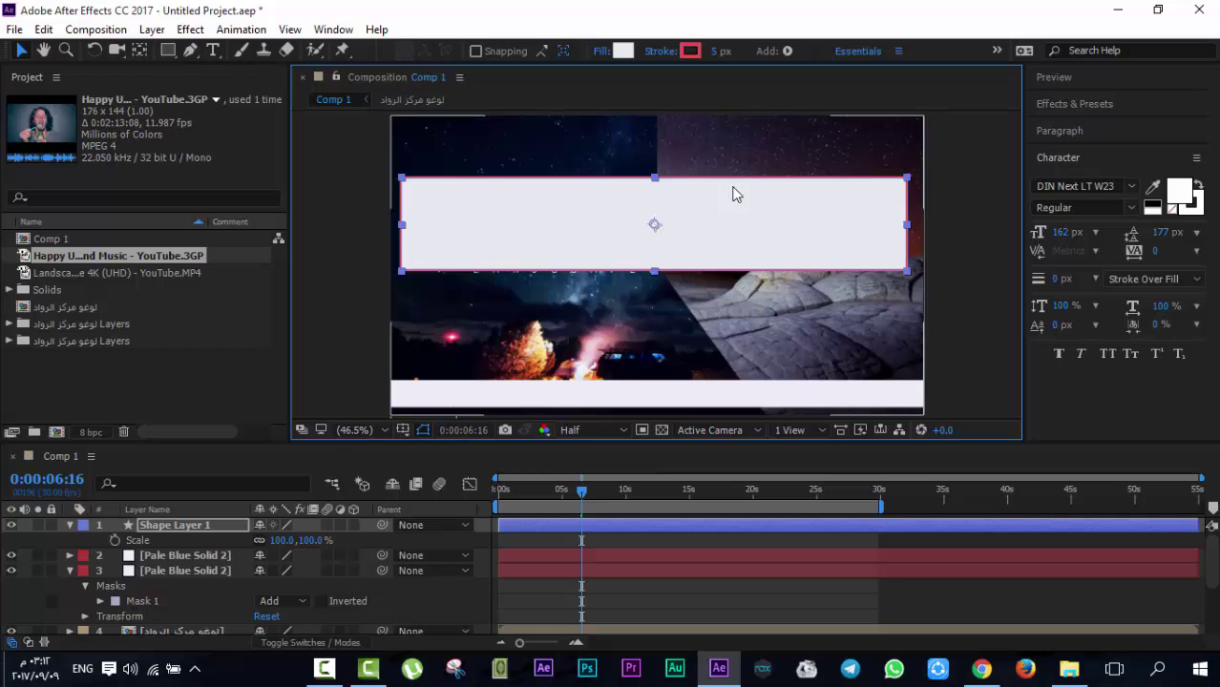
Scale the rectangle to 89% and try unlinking the proportions to squash only its height to 54%
{"action": "left_click_drag", "start_coordinate": [307, 549], "coordinate": [261, 551]}
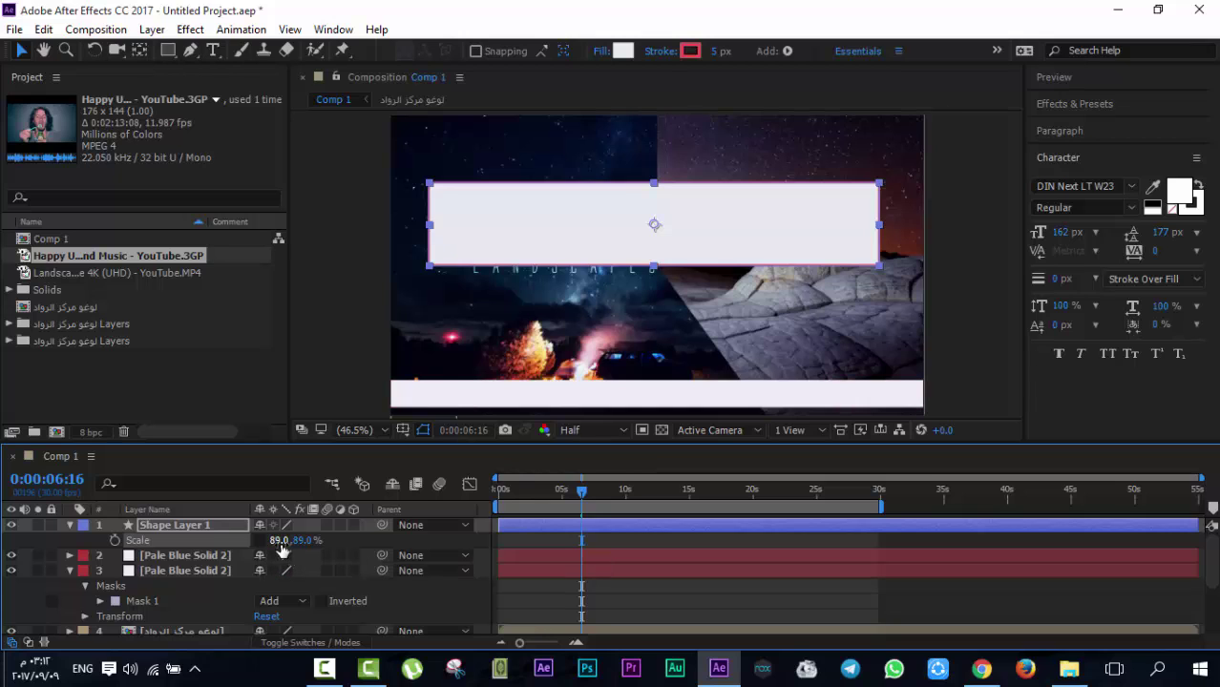
{"action": "left_click_drag", "start_coordinate": [275, 542], "coordinate": [328, 512]}
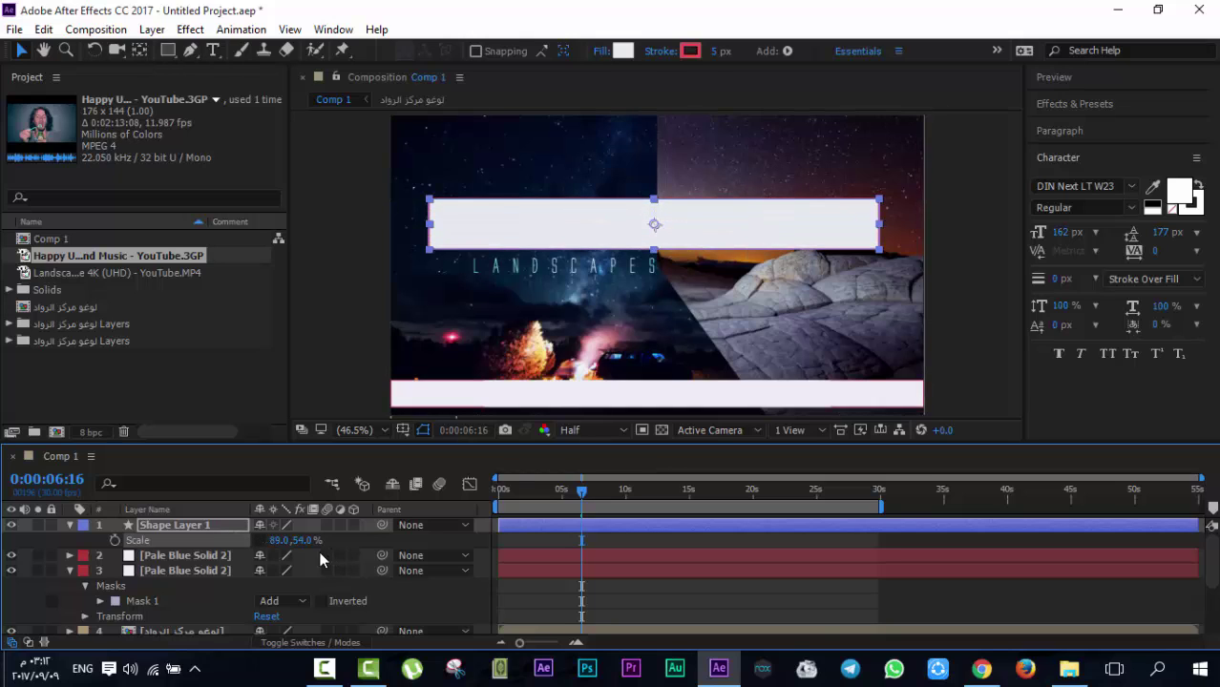
{"action": "left_click_drag", "start_coordinate": [298, 541], "coordinate": [266, 552]}
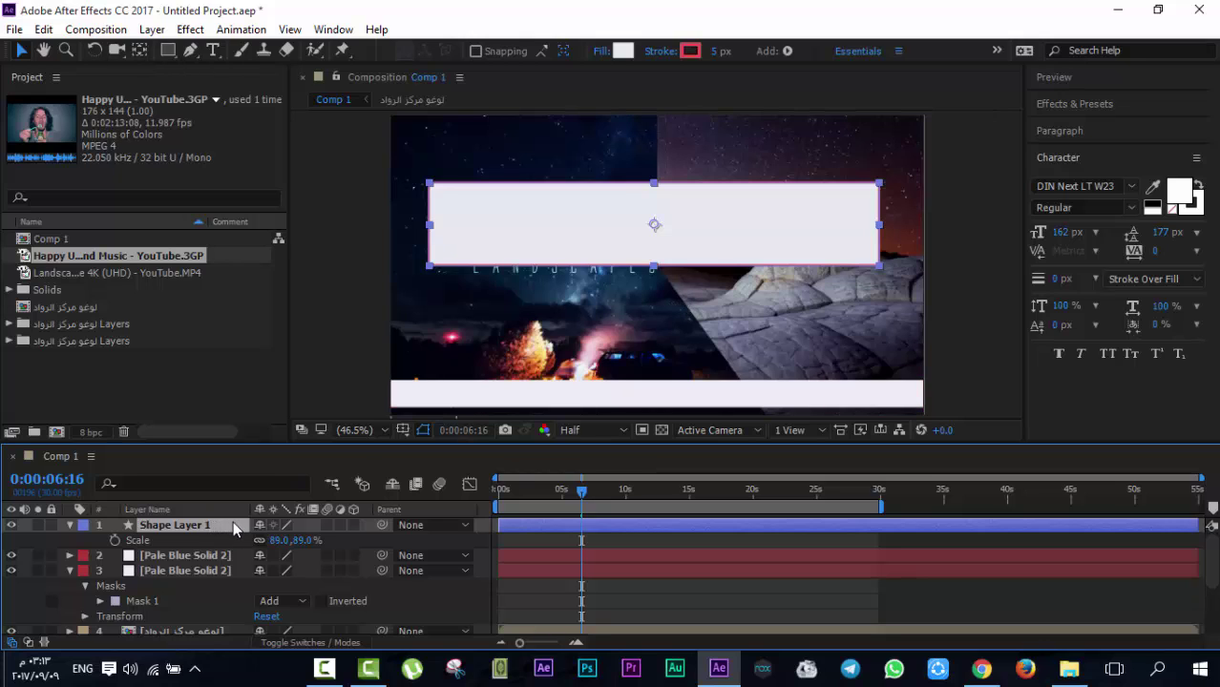
Delete the scaled shape layer and draw a taller rectangle shape over the upper right part of the frame
{"action": "key", "text": "Delete"}
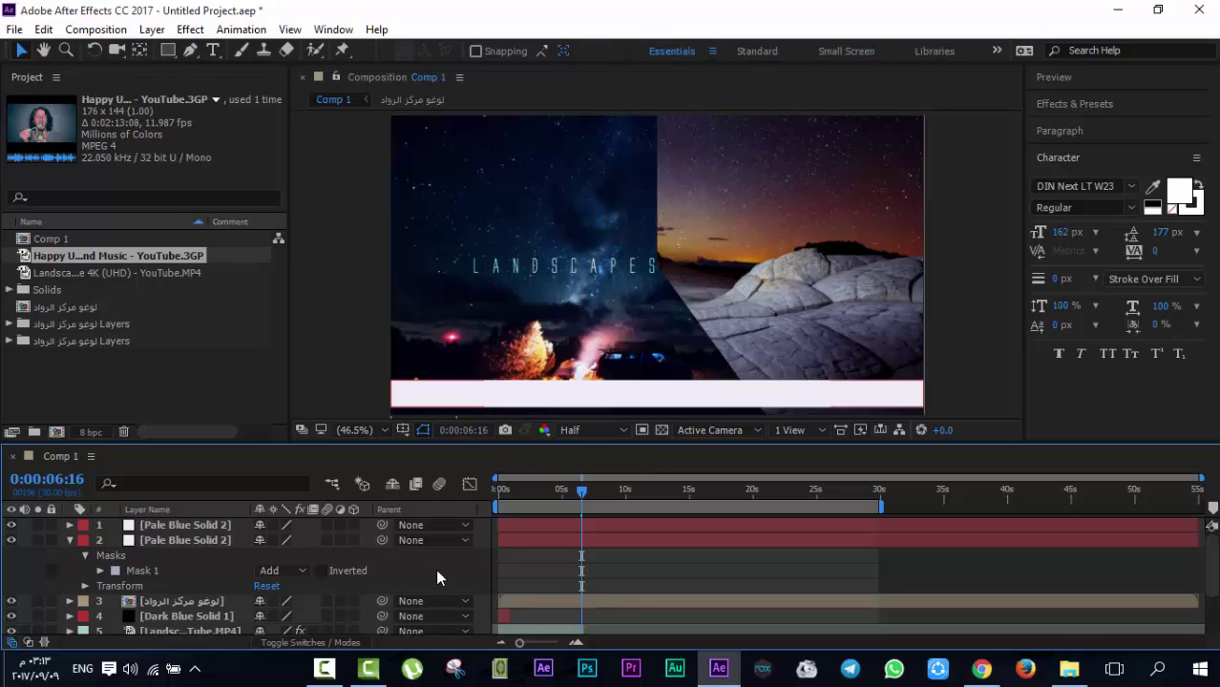
{"action": "left_click", "coordinate": [169, 52]}
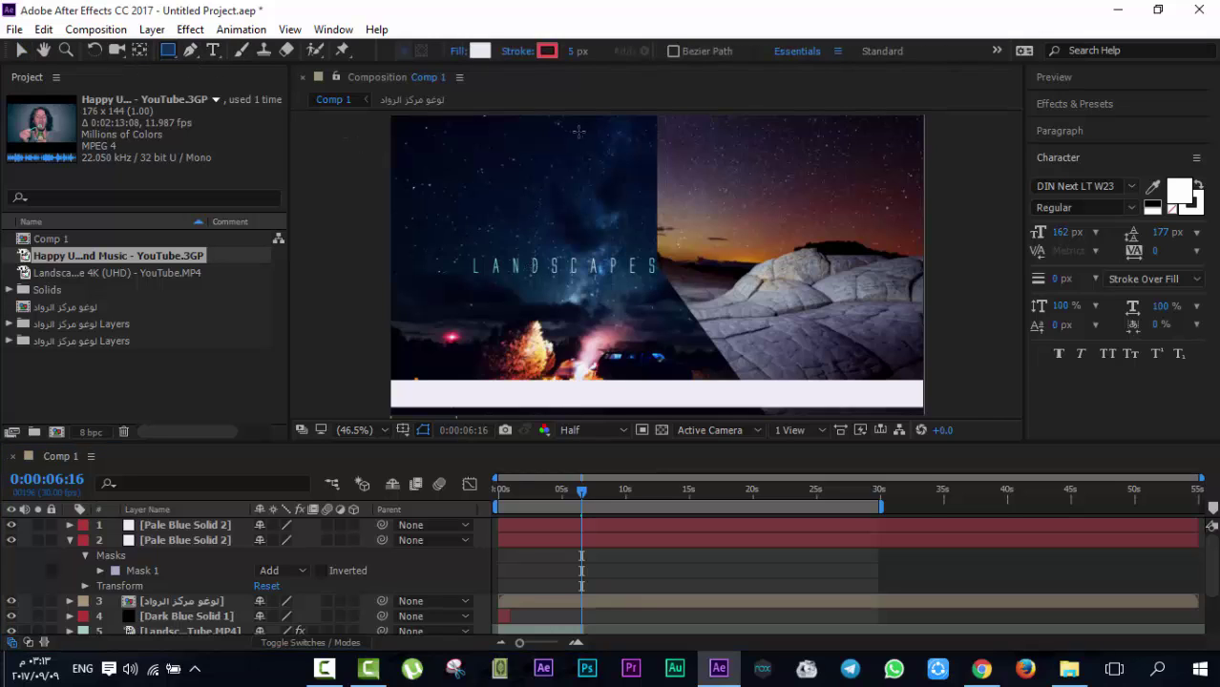
{"action": "left_click_drag", "start_coordinate": [494, 144], "coordinate": [916, 306]}
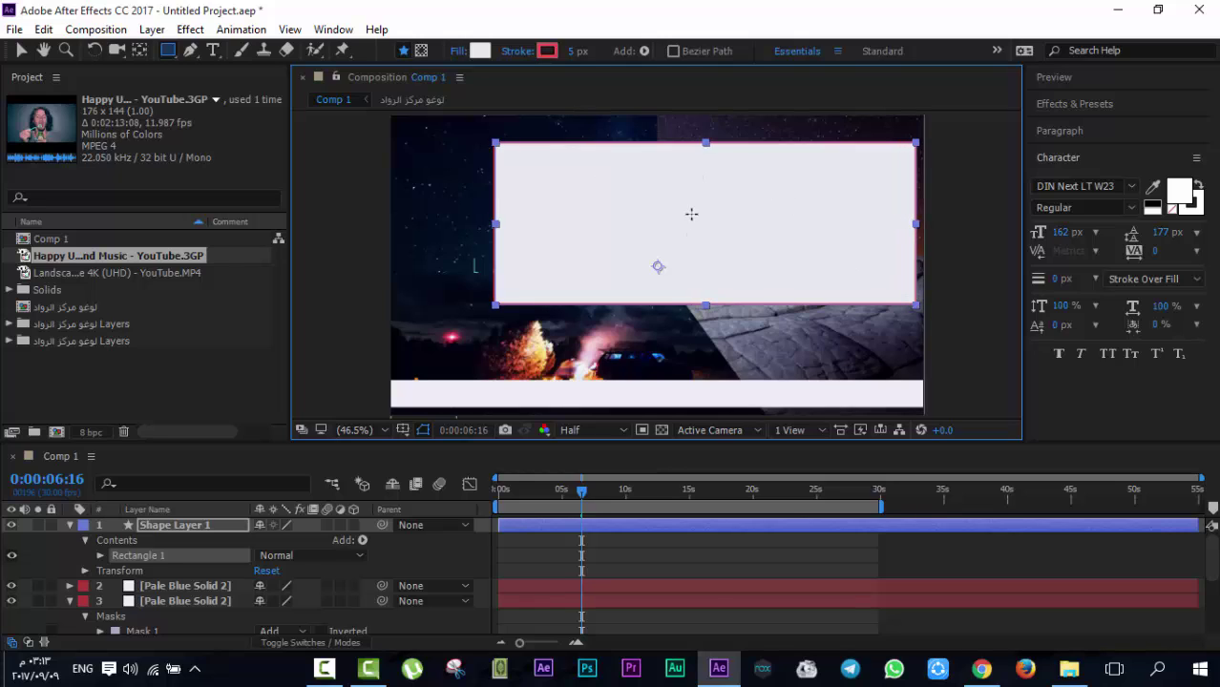
{"action": "key", "text": "v"}
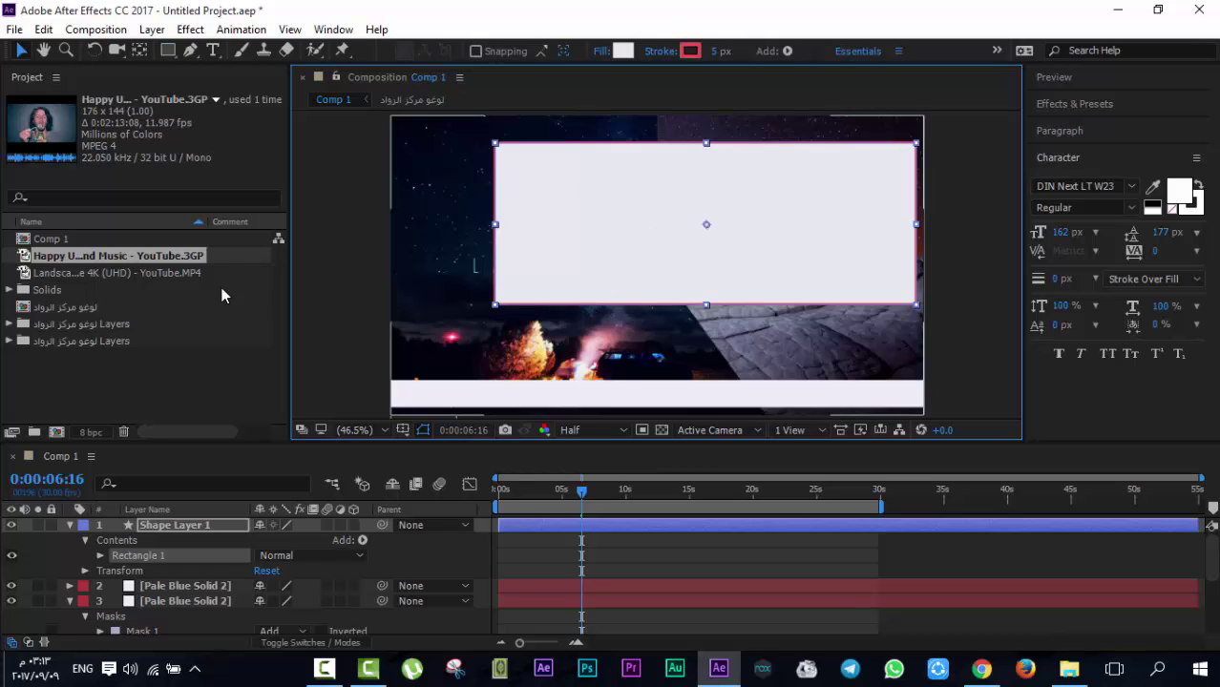
Try a 60 px stroke width on the rectangle shape and undo the change
{"action": "left_click", "coordinate": [212, 532]}
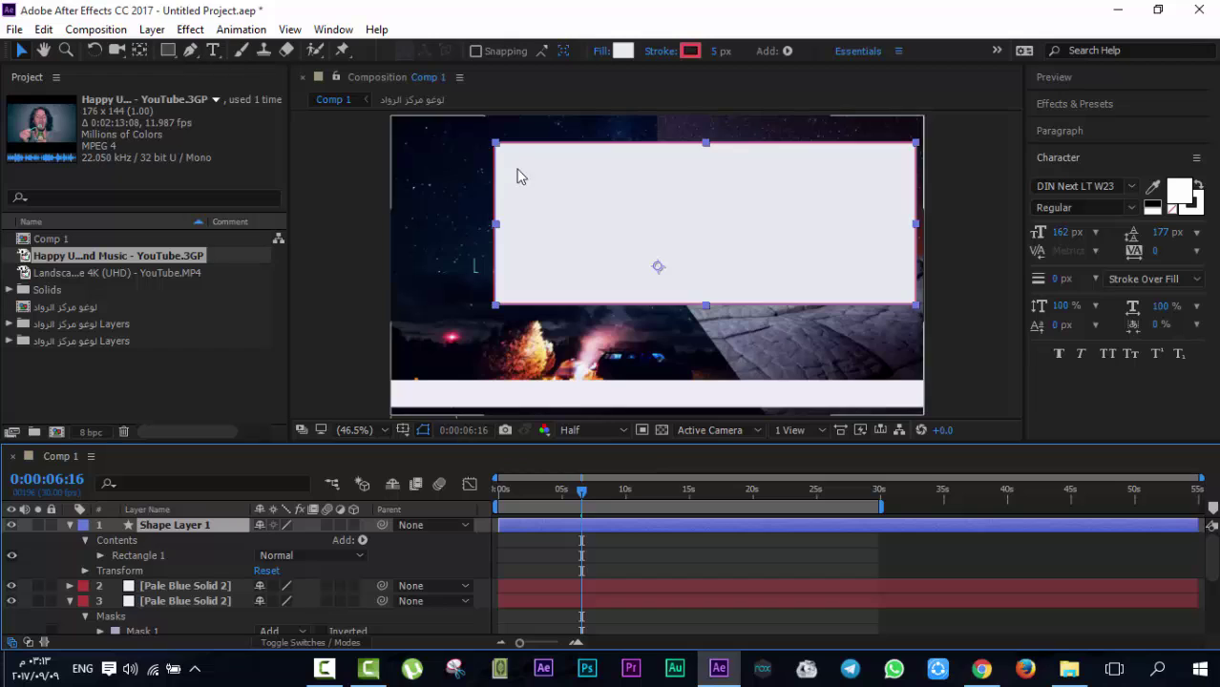
{"action": "left_click_drag", "start_coordinate": [716, 58], "coordinate": [769, 57]}
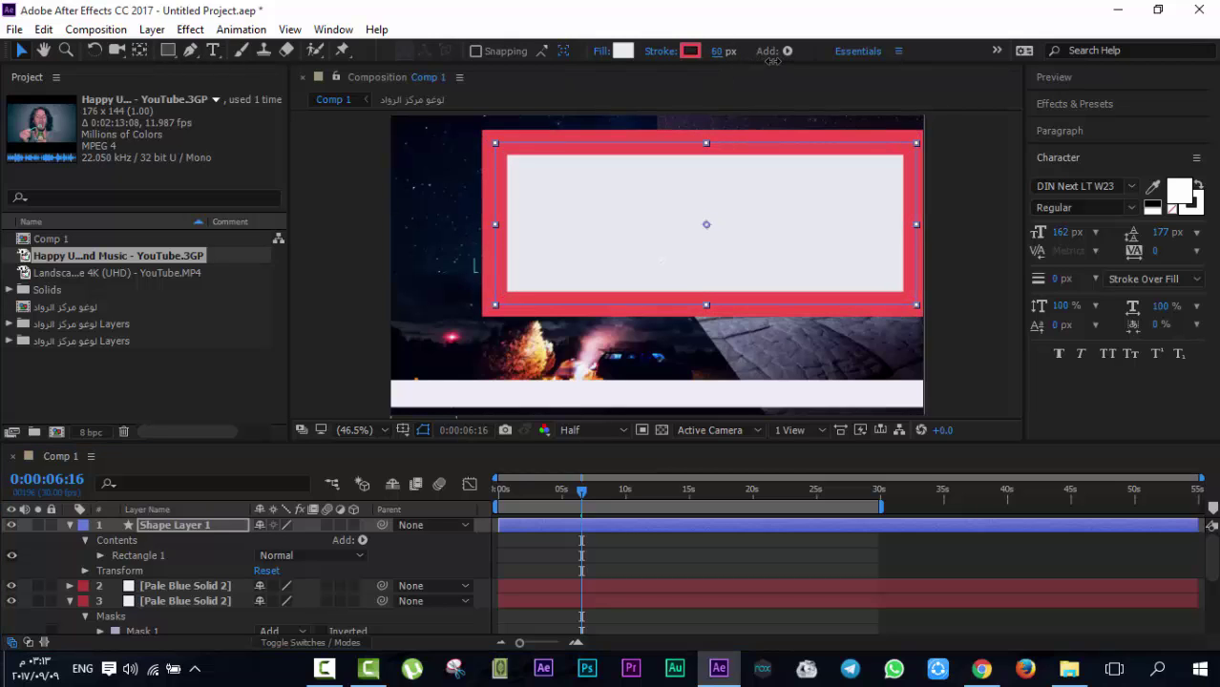
{"action": "key", "text": "ctrl+z"}
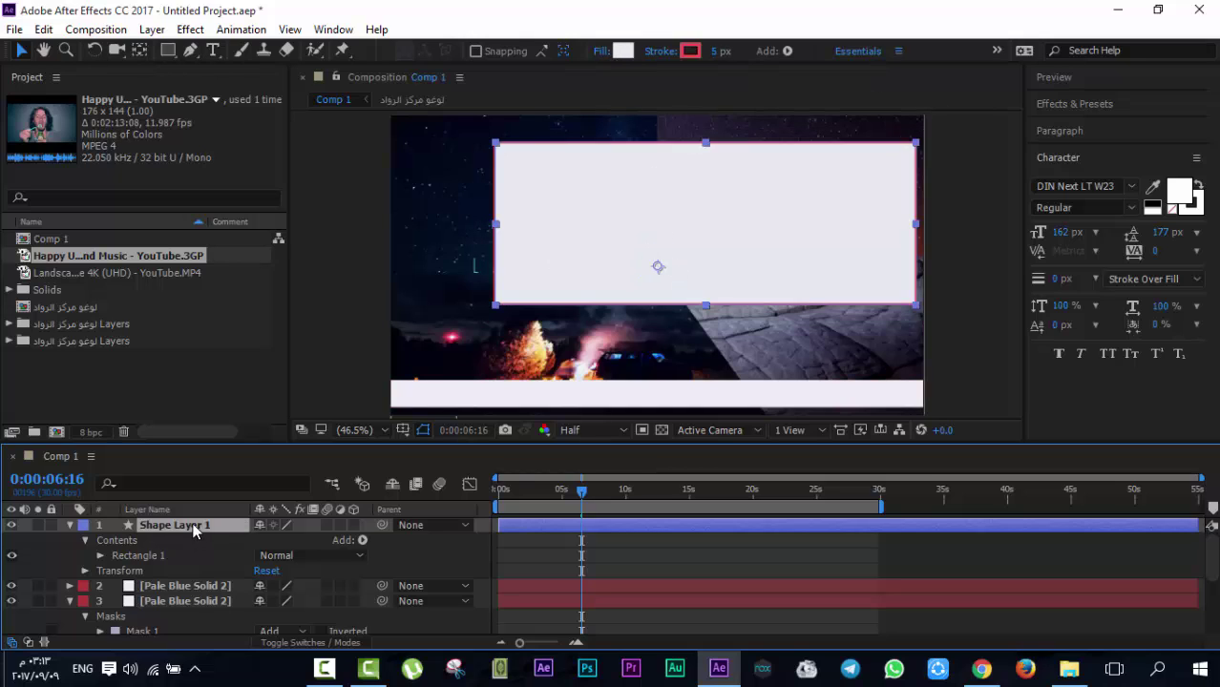
Unlink the rectangle layer's scale proportions, scale it to 159% wide and 20% high, and move it to the bottom of the frame
{"action": "key", "text": "s"}
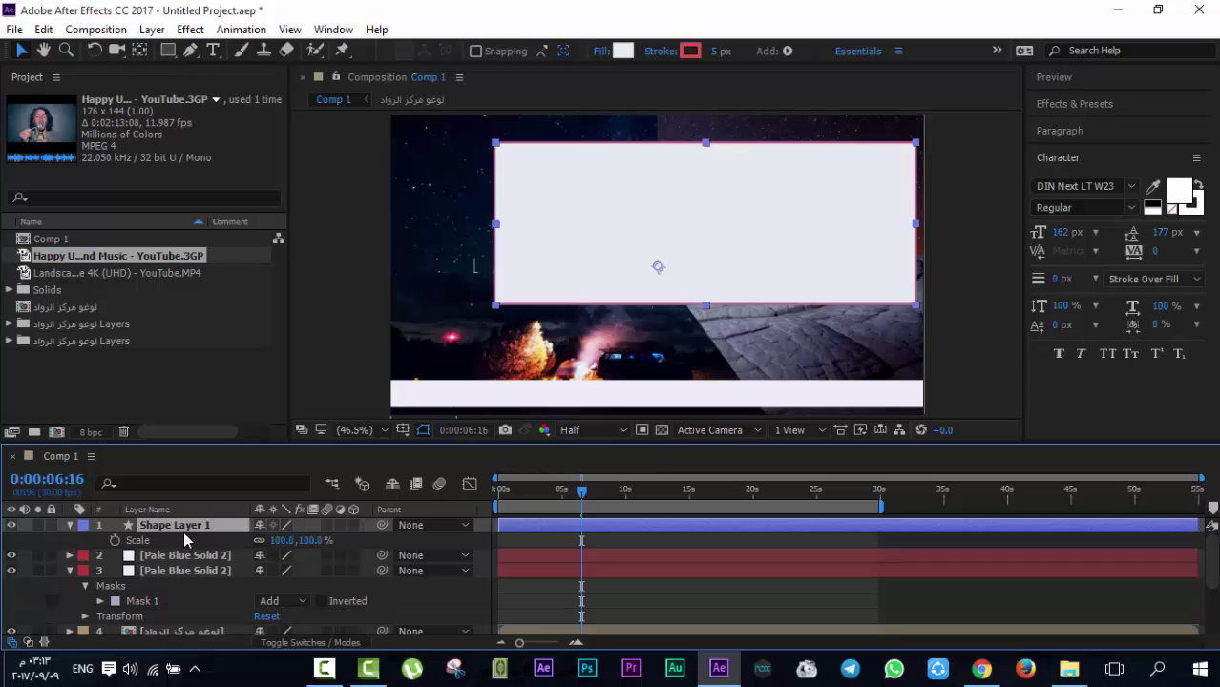
{"action": "left_click", "coordinate": [259, 541]}
{"action": "left_click_drag", "start_coordinate": [307, 540], "coordinate": [232, 541]}
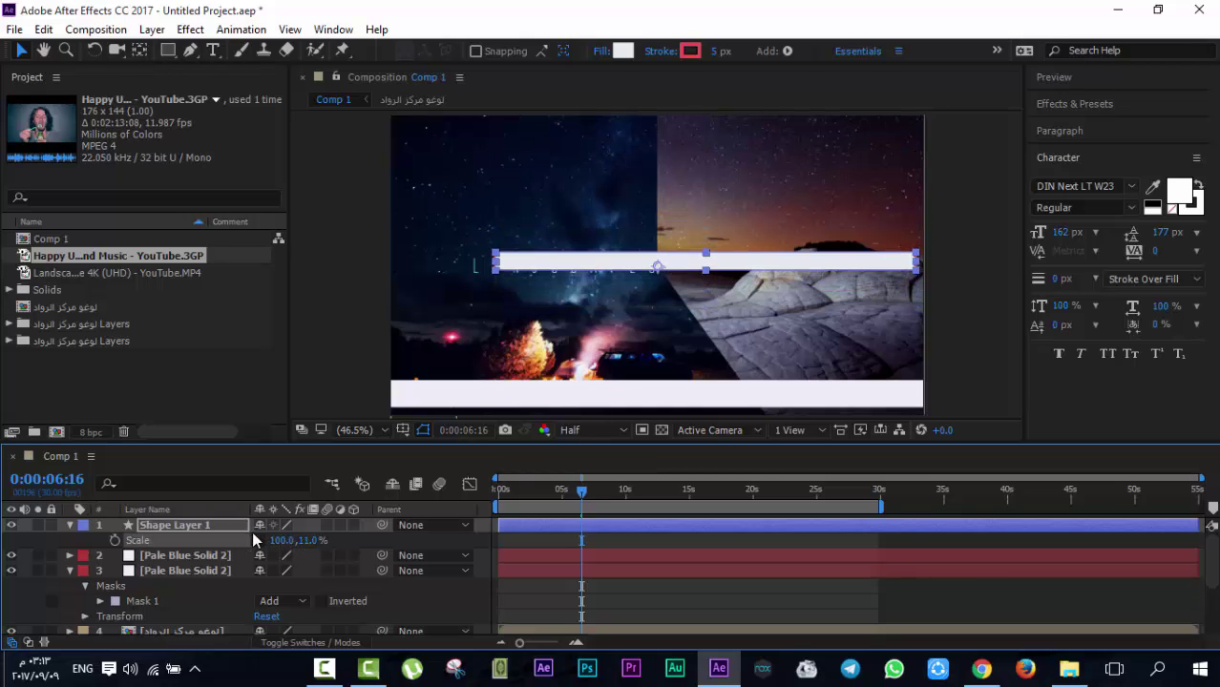
{"action": "key", "text": "ctrl+z"}
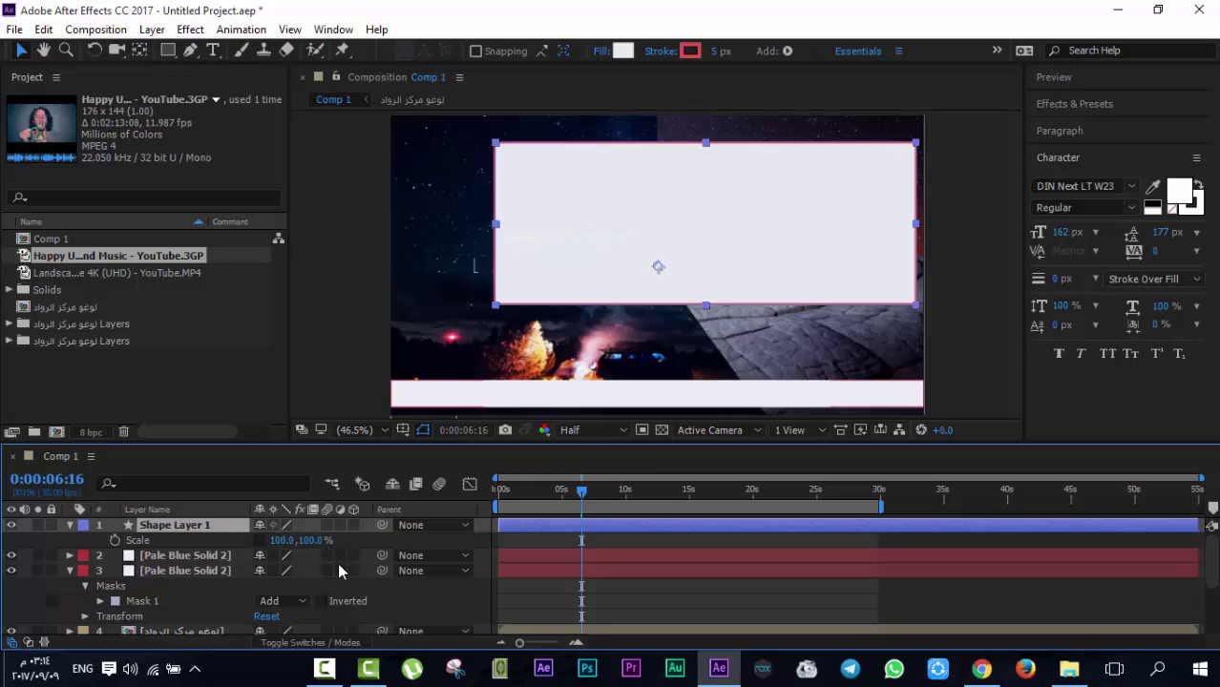
{"action": "mouse_move", "coordinate": [307, 541]}
{"action": "left_mouse_down"}
{"action": "mouse_move", "coordinate": [233, 540]}
{"action": "mouse_move", "coordinate": [332, 540]}
{"action": "left_mouse_up"}
{"action": "left_click_drag", "start_coordinate": [649, 272], "coordinate": [592, 401]}
{"action": "left_click", "coordinate": [259, 542]}
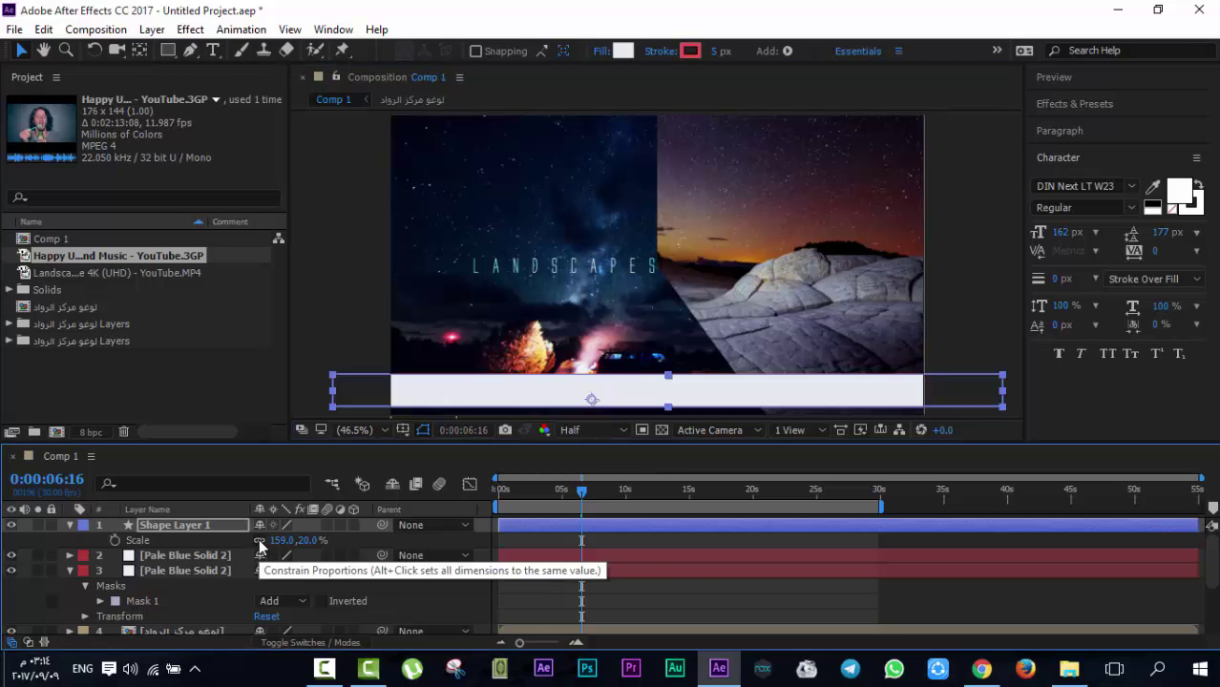
{"action": "left_click", "coordinate": [325, 669]}
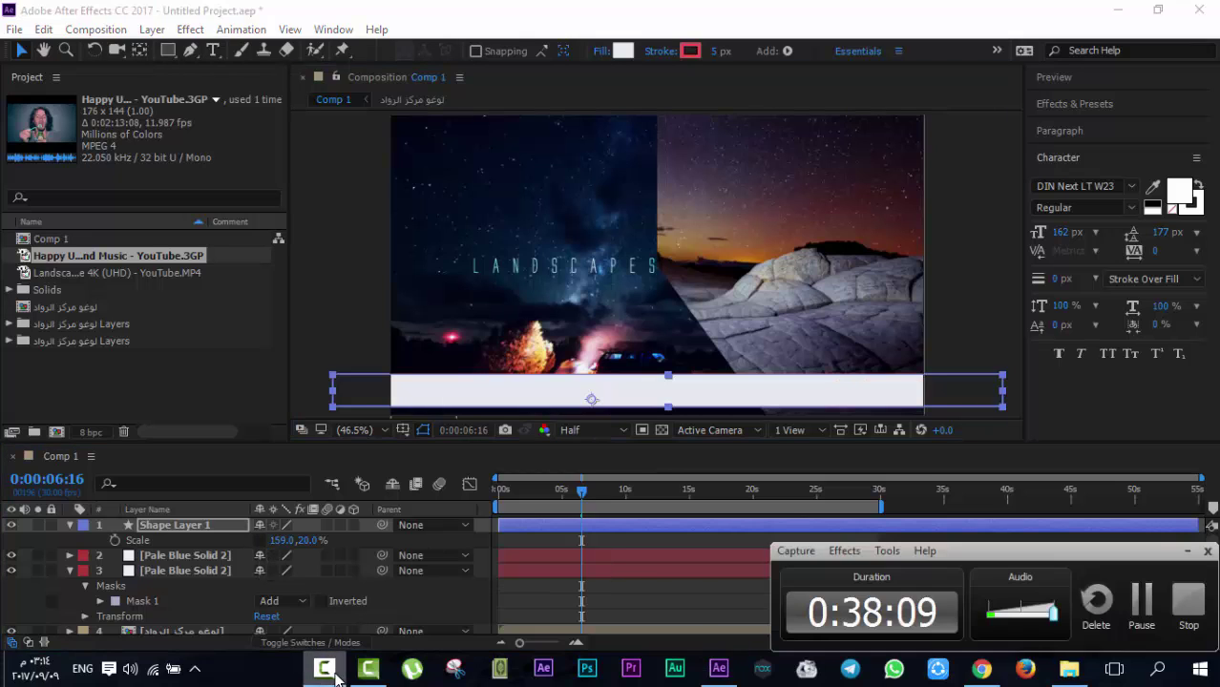
{"action": "left_click", "coordinate": [680, 583]}
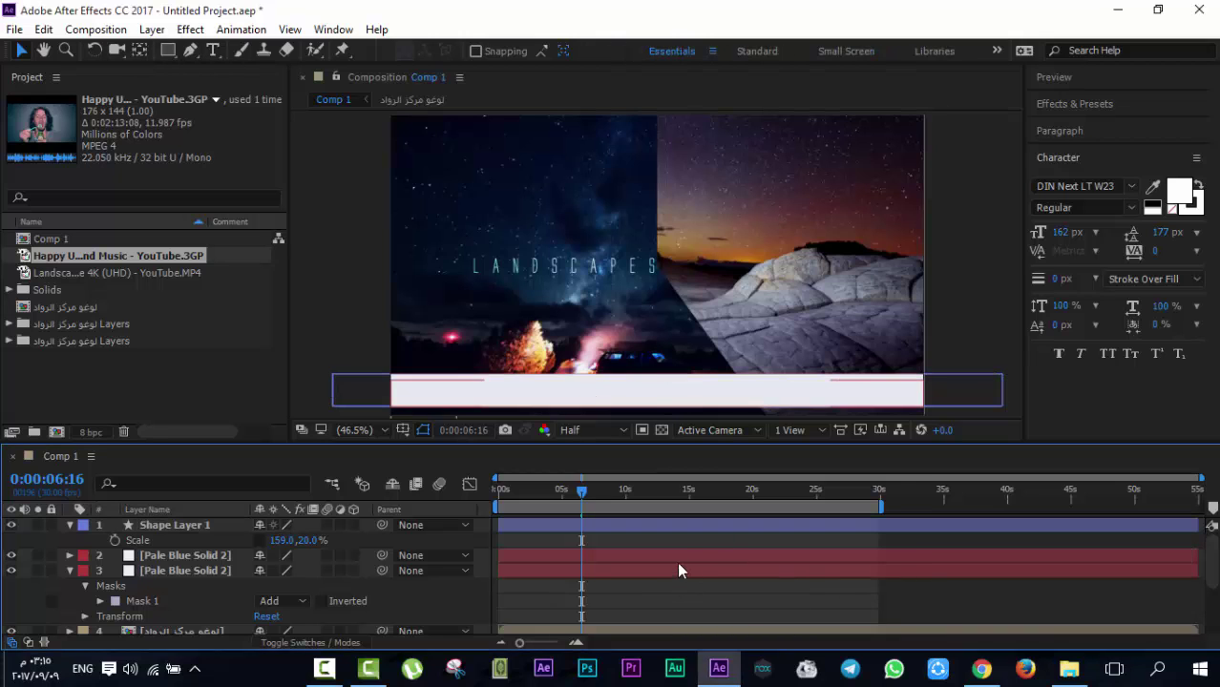
Delete both Pale Blue Solid 2 layers
{"action": "left_click", "coordinate": [677, 561]}
{"action": "key", "text": "Delete"}
{"action": "left_click", "coordinate": [677, 560]}
{"action": "key", "text": "Delete"}
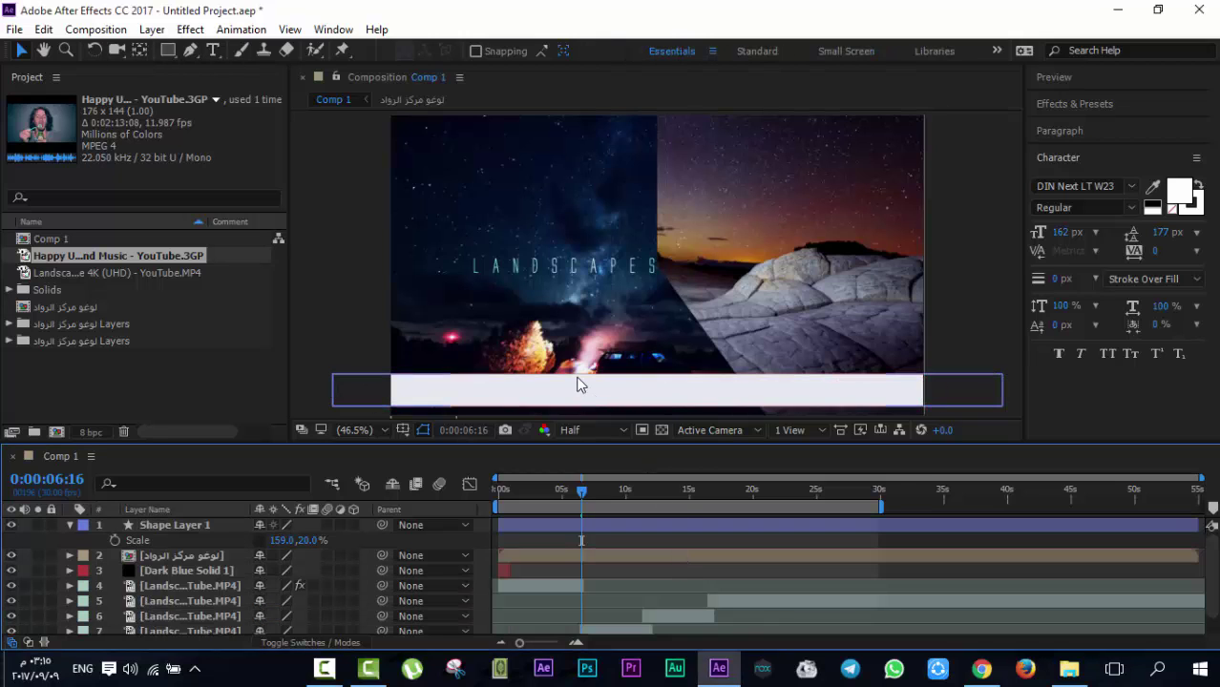
Set the stroke width of the shape strip along the frame's bottom edge to 28 px
{"action": "left_click", "coordinate": [577, 384]}
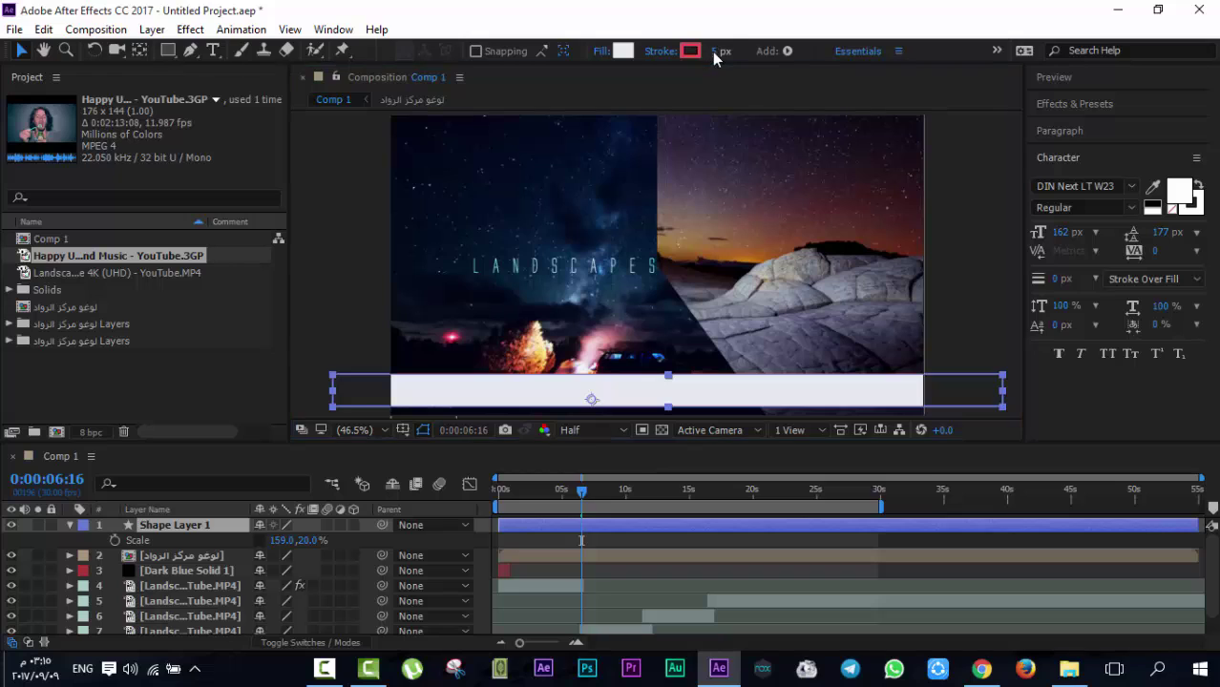
{"action": "left_click", "coordinate": [715, 52]}
{"action": "type", "text": "9"}
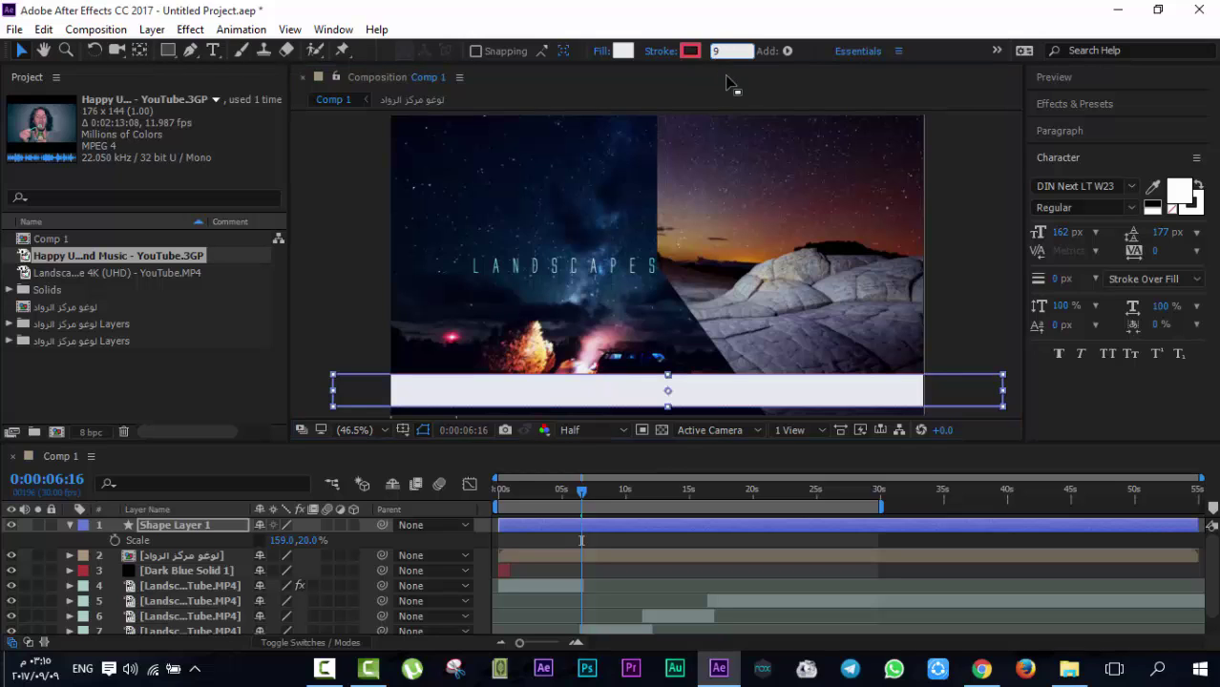
{"action": "key", "text": "Return"}
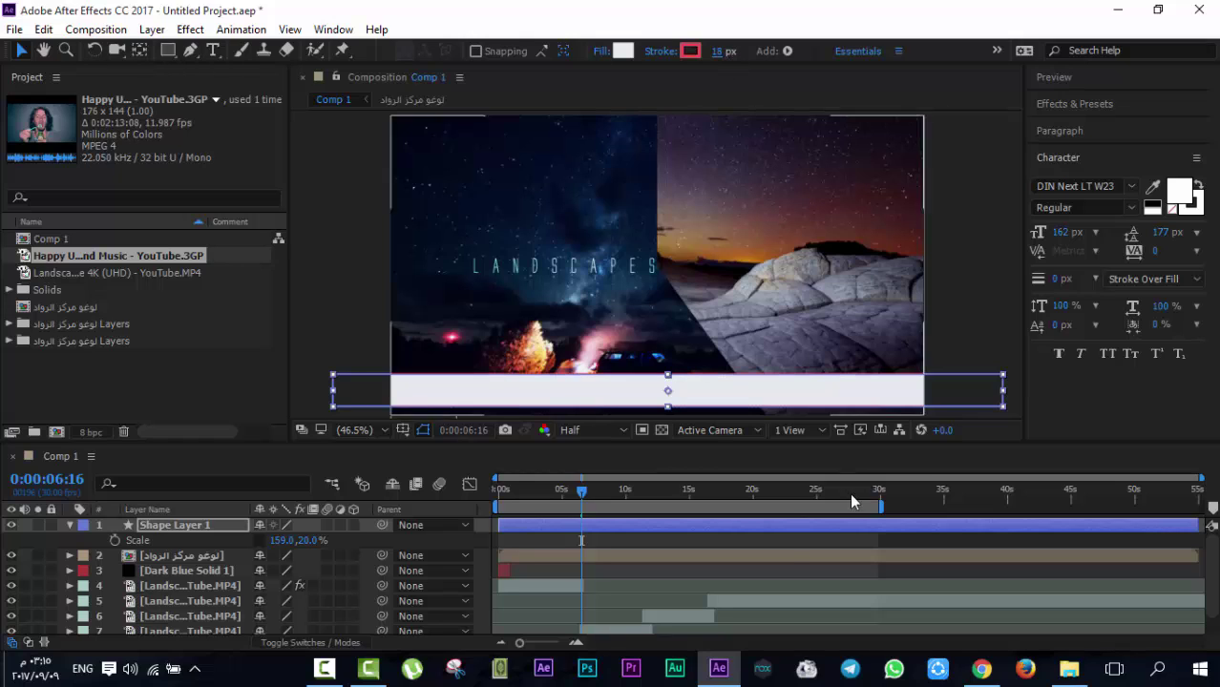
{"action": "left_click", "coordinate": [783, 541]}
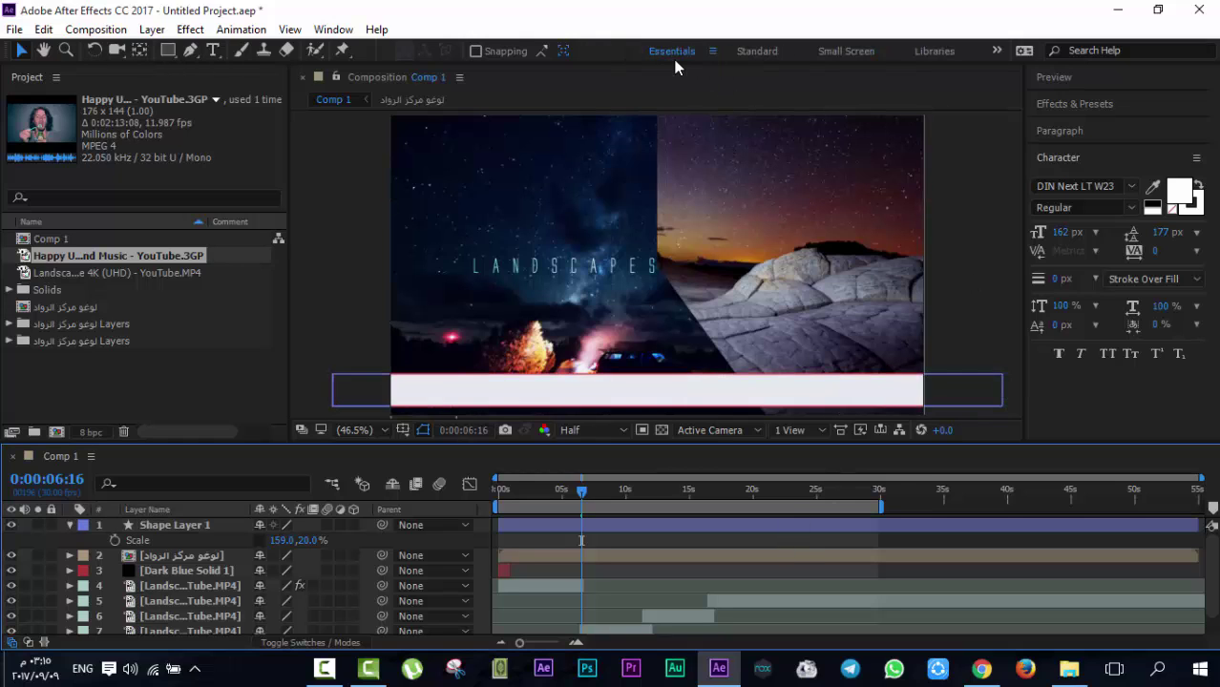
{"action": "left_click", "coordinate": [702, 526]}
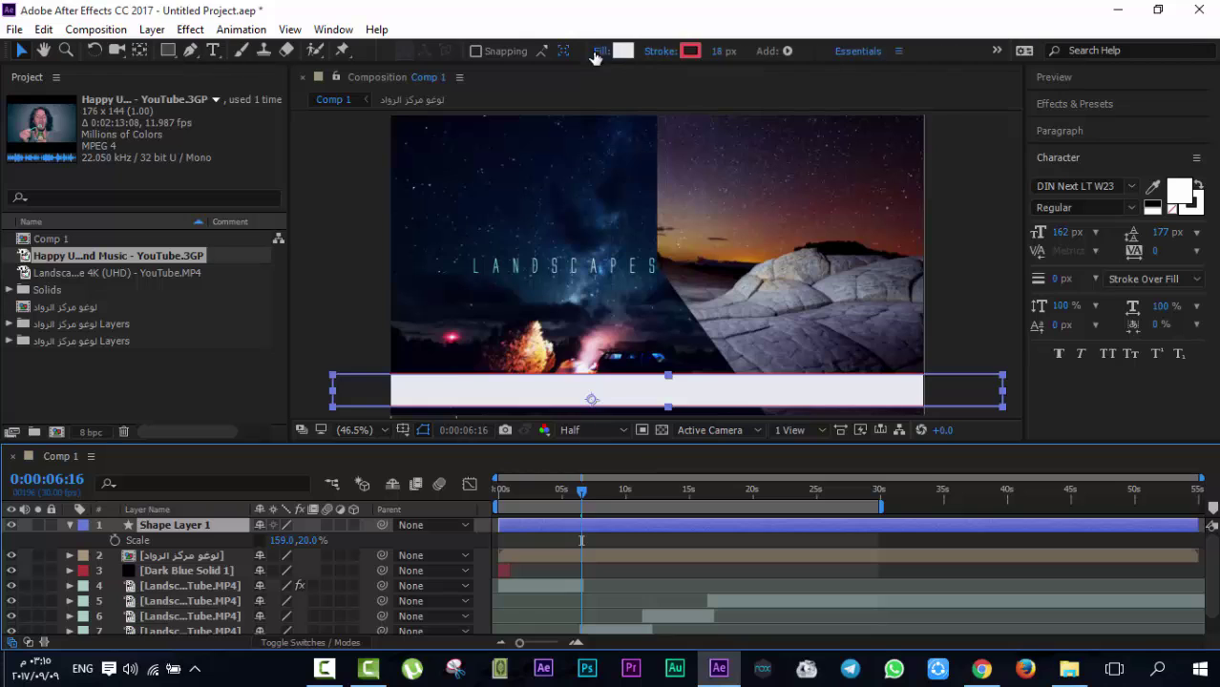
{"action": "left_click_drag", "start_coordinate": [725, 60], "coordinate": [741, 58]}
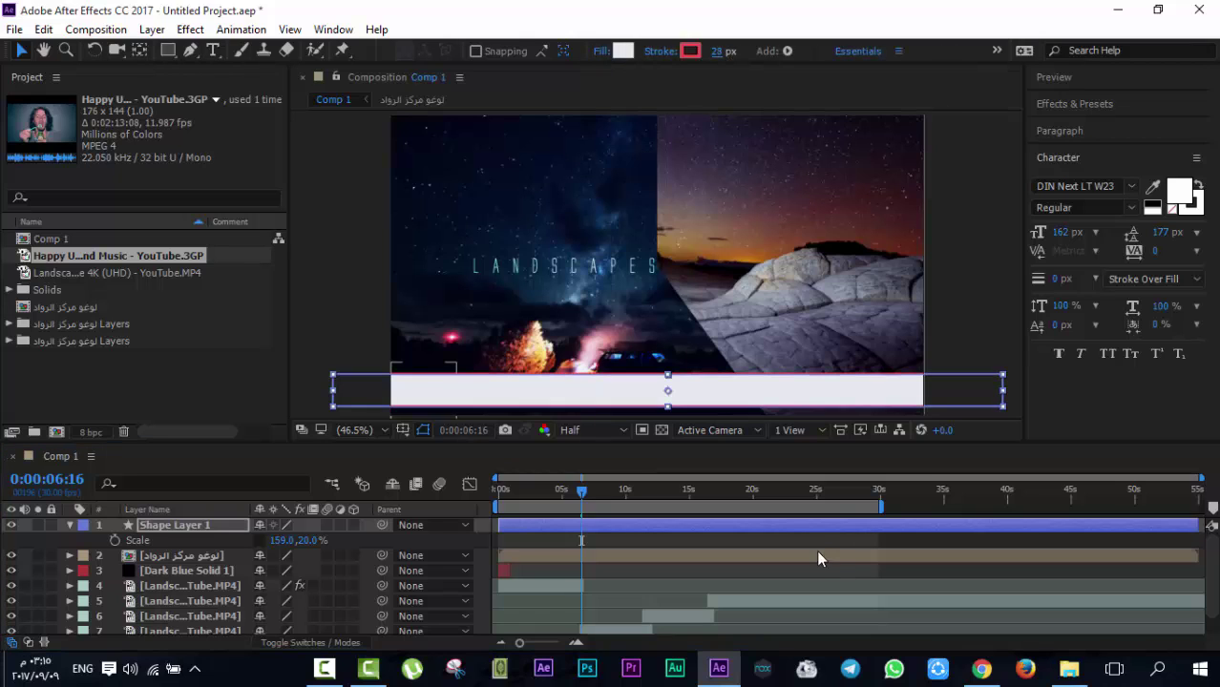
Scale the strip's height to 38% and adjust its position along the bottom edge of the frame
{"action": "left_click_drag", "start_coordinate": [783, 392], "coordinate": [784, 401]}
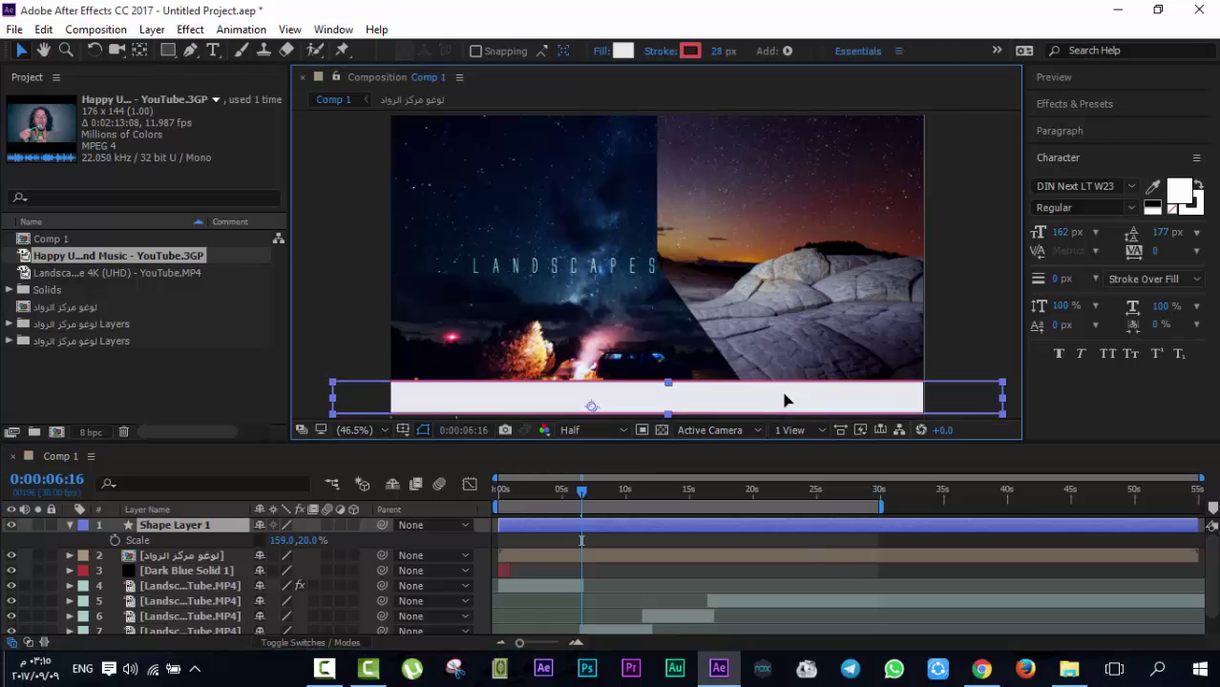
{"action": "left_click_drag", "start_coordinate": [304, 540], "coordinate": [348, 542]}
{"action": "left_click", "coordinate": [735, 392]}
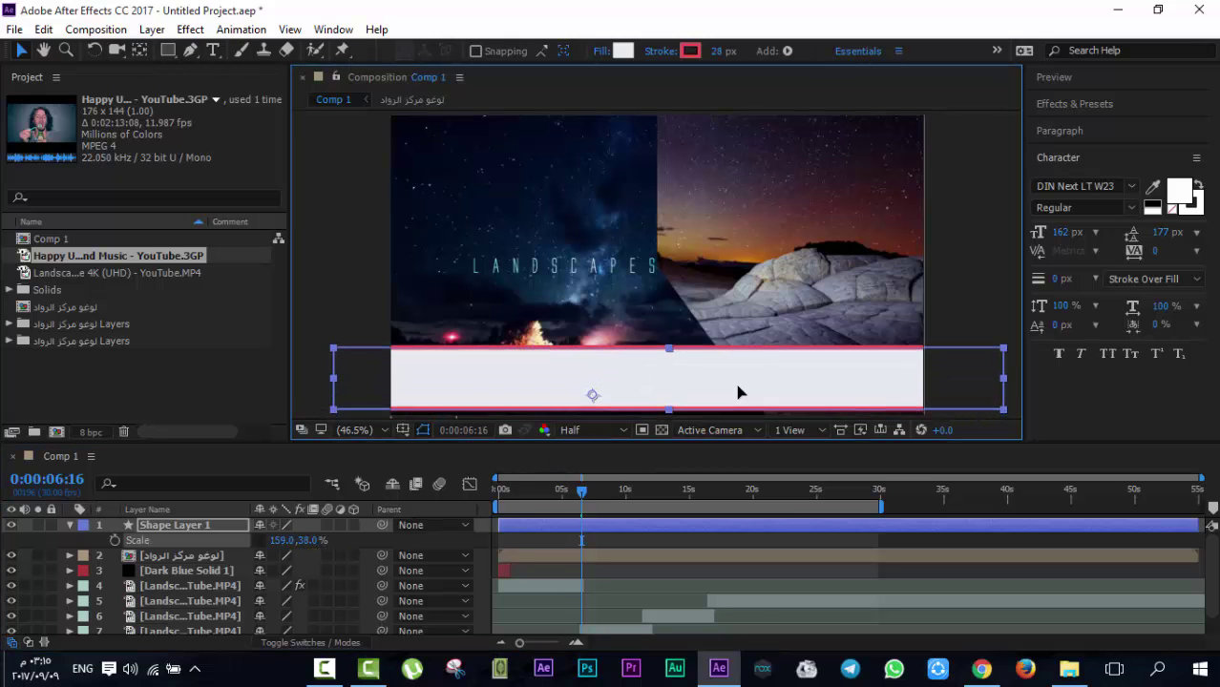
{"action": "left_click", "coordinate": [807, 536]}
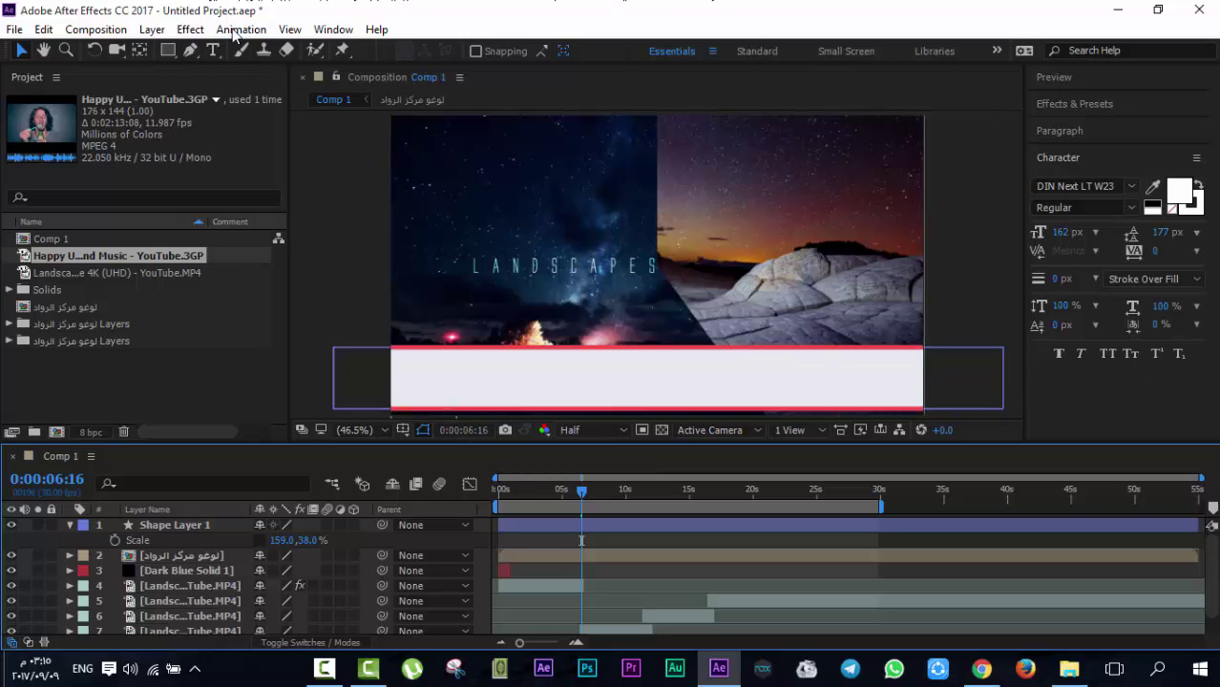
Draw a text box over the middle of the frame, enter "asdasd" as sample text and clear it
{"action": "left_click", "coordinate": [212, 50]}
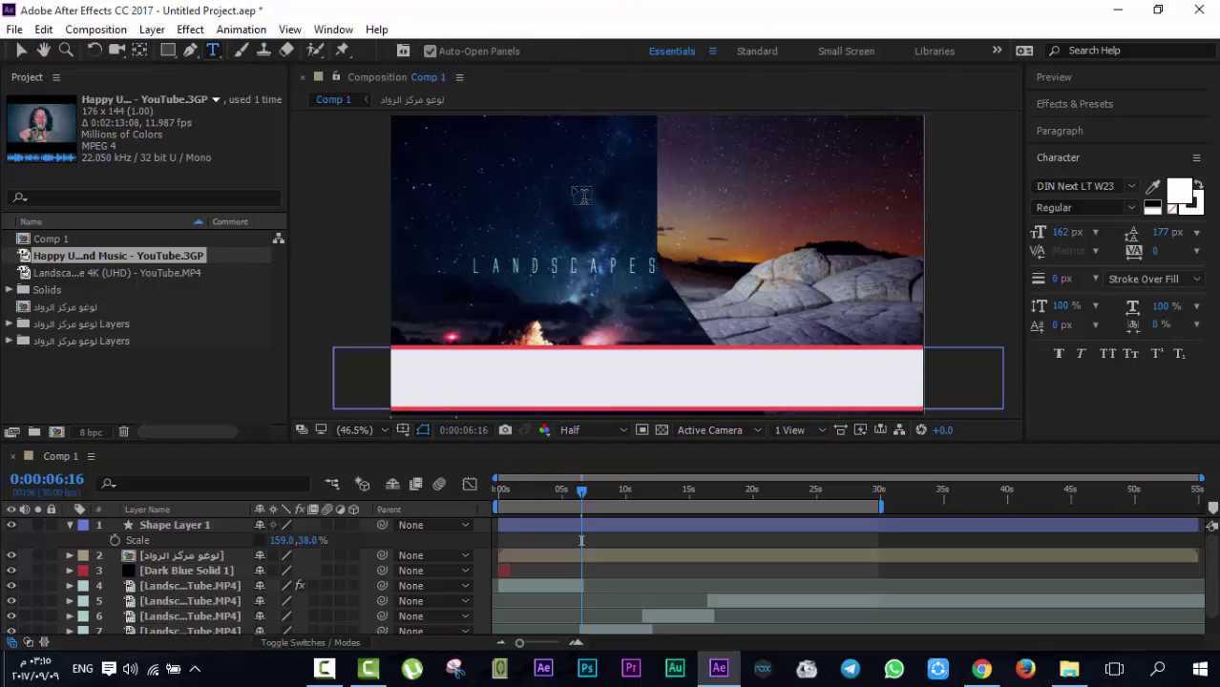
{"action": "left_click_drag", "start_coordinate": [474, 149], "coordinate": [823, 324]}
{"action": "type", "text": "asdasd"}
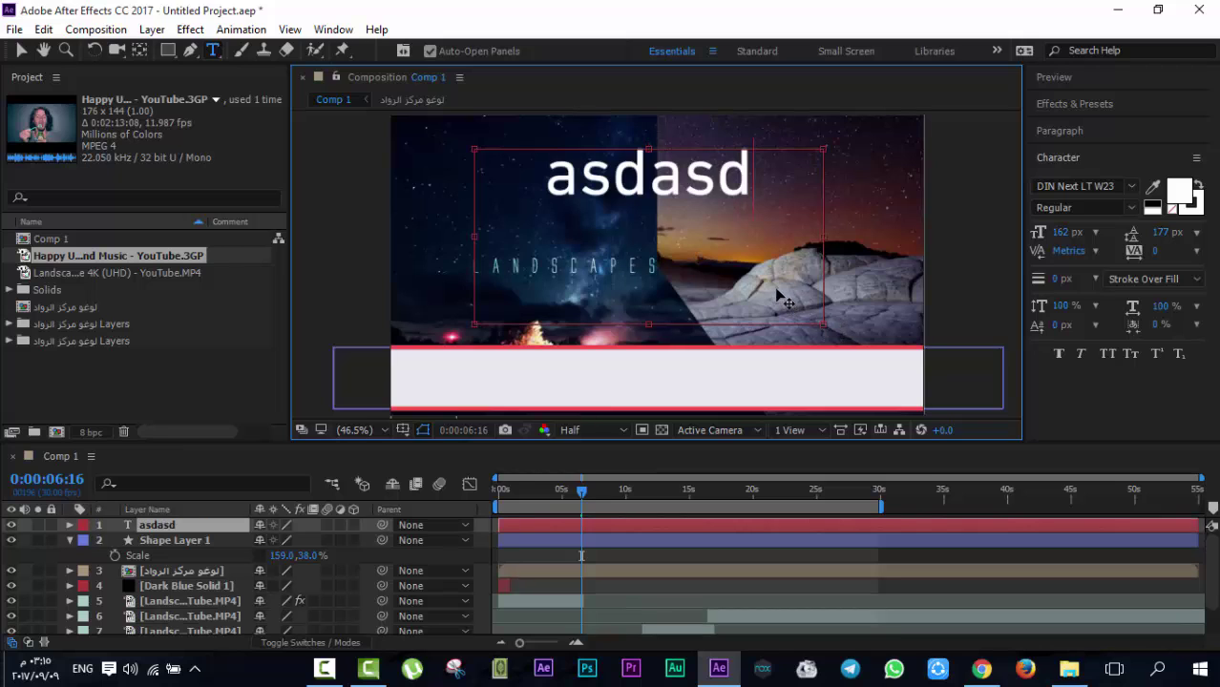
{"action": "key", "text": "ctrl+a"}
{"action": "key", "text": "BackSpace"}
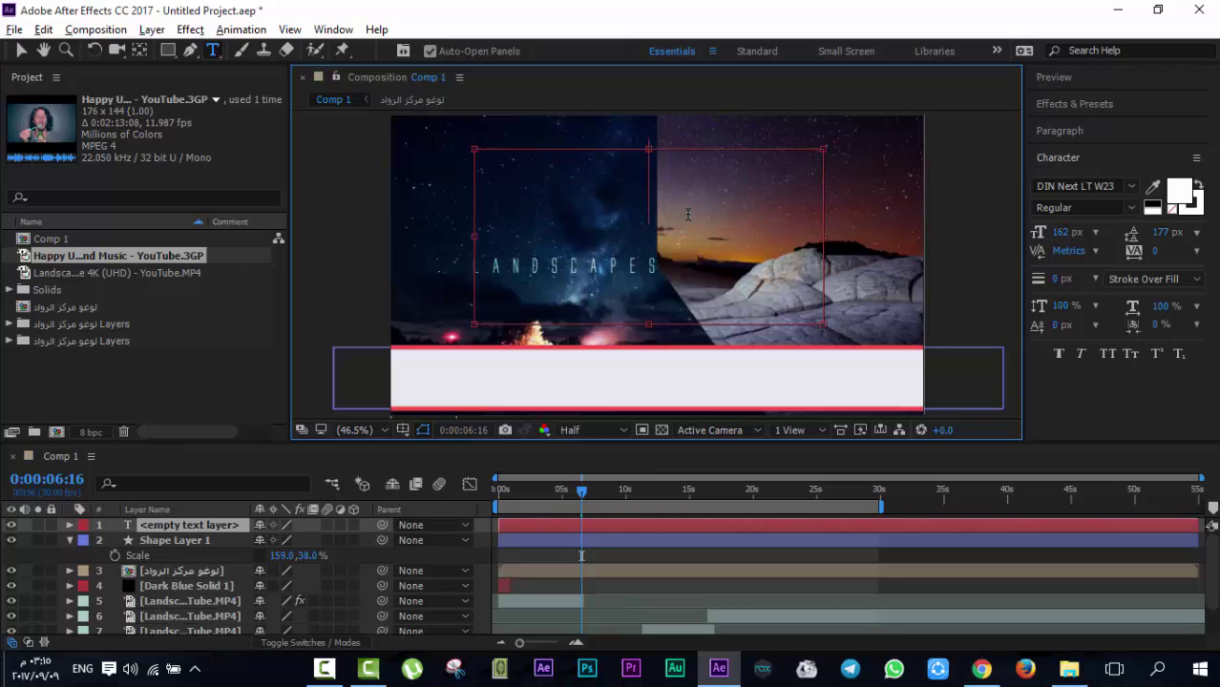
Switch the input language to Arabic, enter a short test word in the text box and delete the text layer
{"action": "key", "text": "alt+shift"}
{"action": "type", "text": "يسشي"}
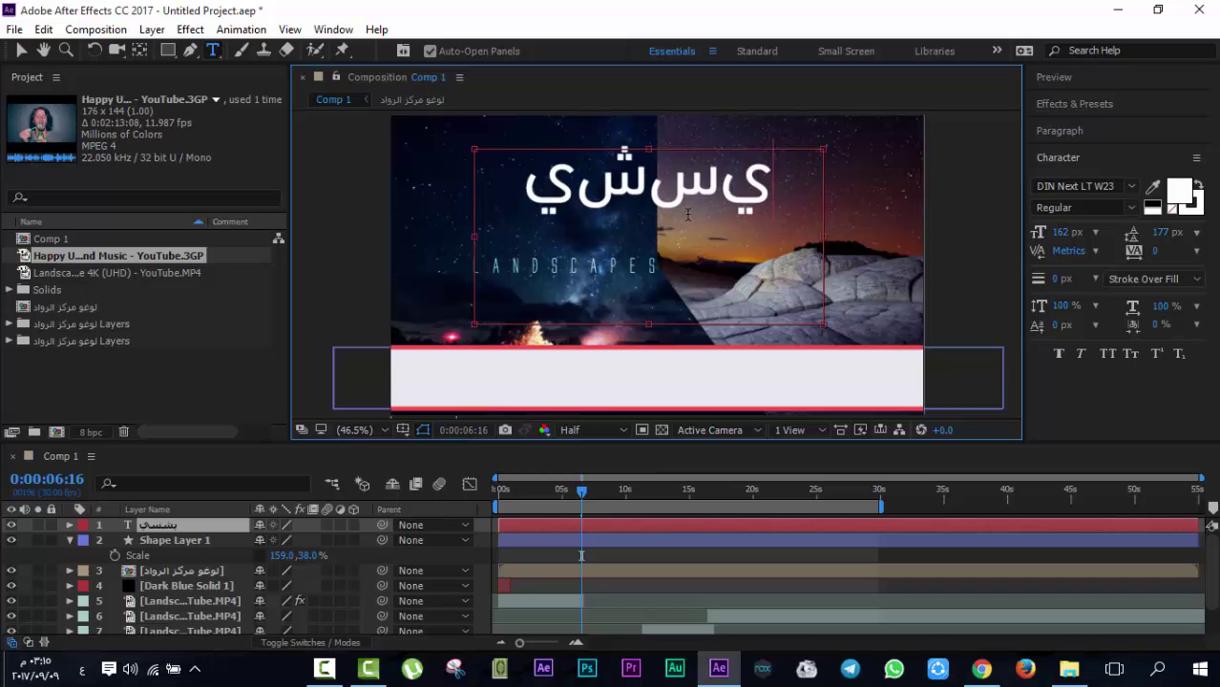
{"action": "left_click", "coordinate": [185, 525]}
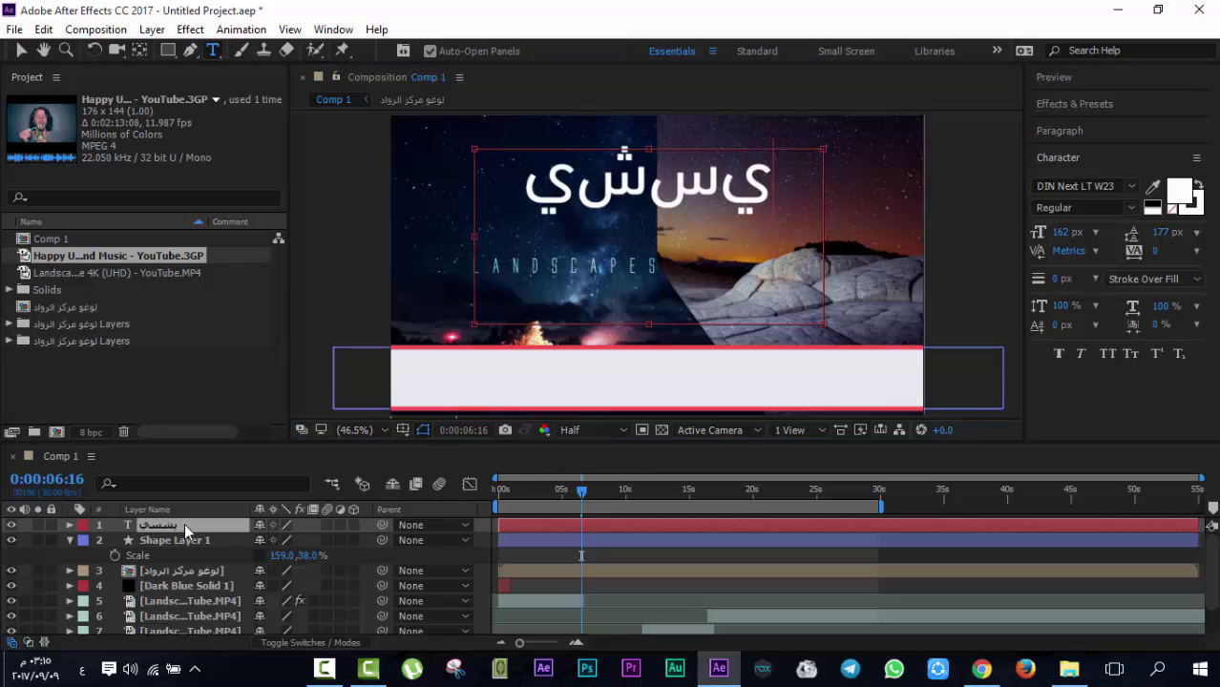
{"action": "key", "text": "Delete"}
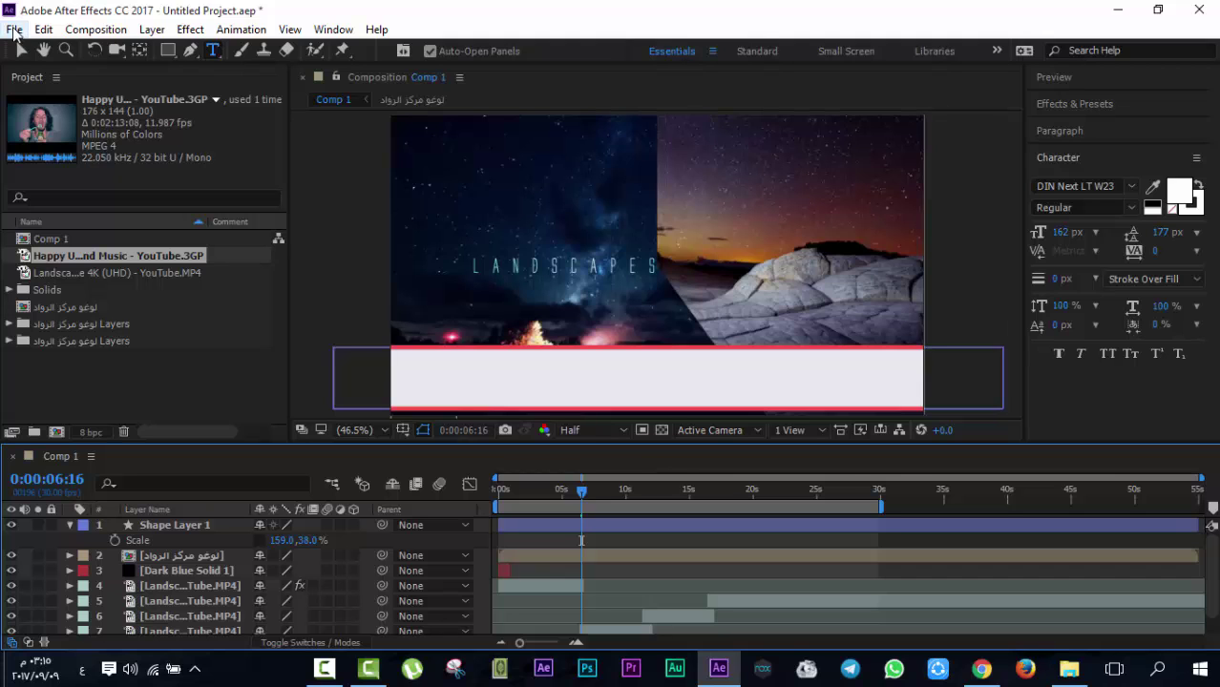
Run the ArabicText.jsx script, enter "نتائج الدورة التدريبية الأولى" as new text and close the dialog without applying it
{"action": "left_click", "coordinate": [14, 30]}
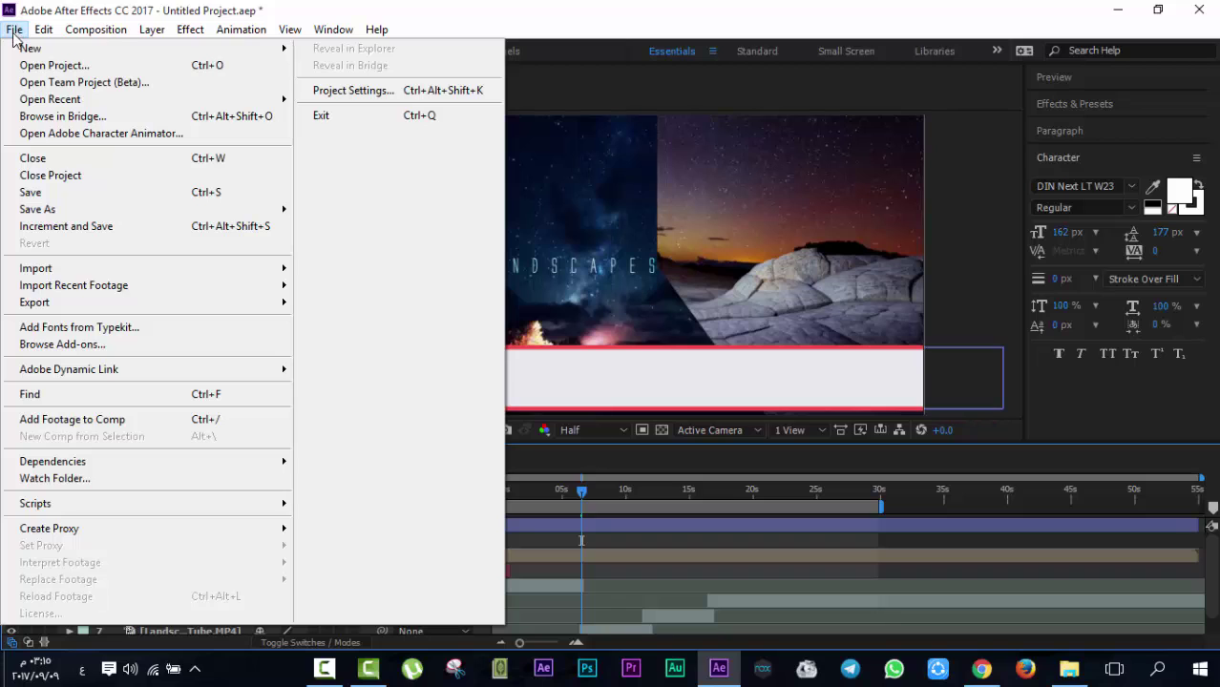
{"action": "mouse_move", "coordinate": [93, 504]}
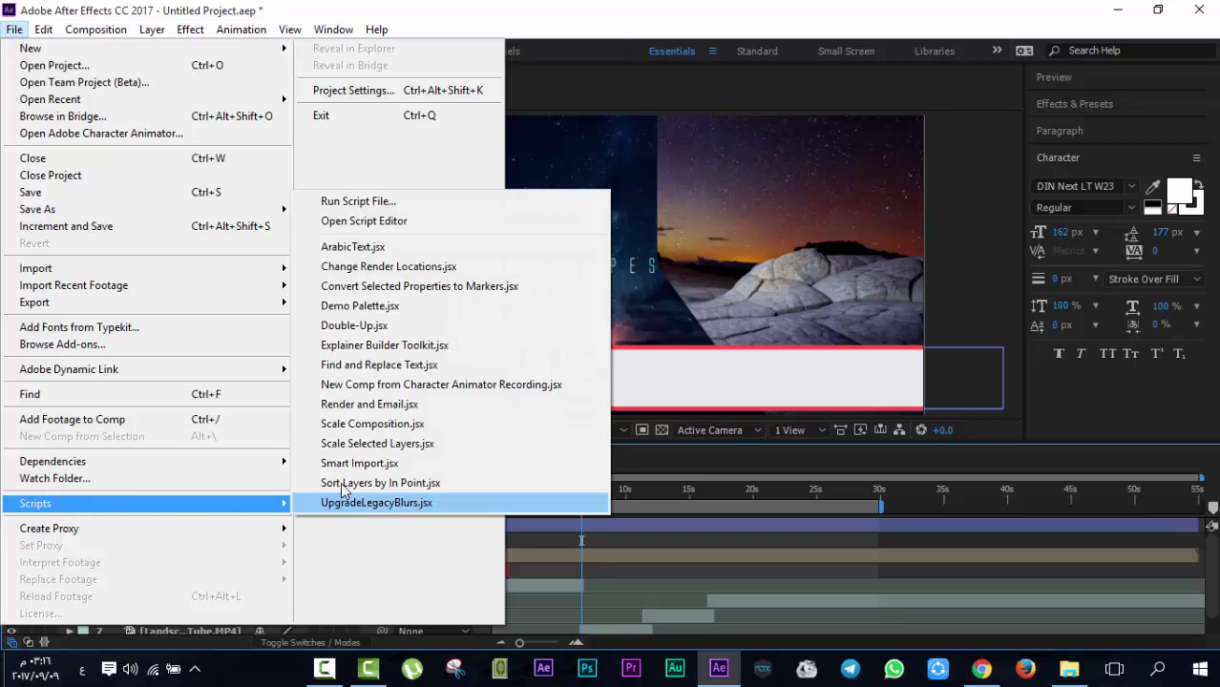
{"action": "left_click", "coordinate": [354, 251]}
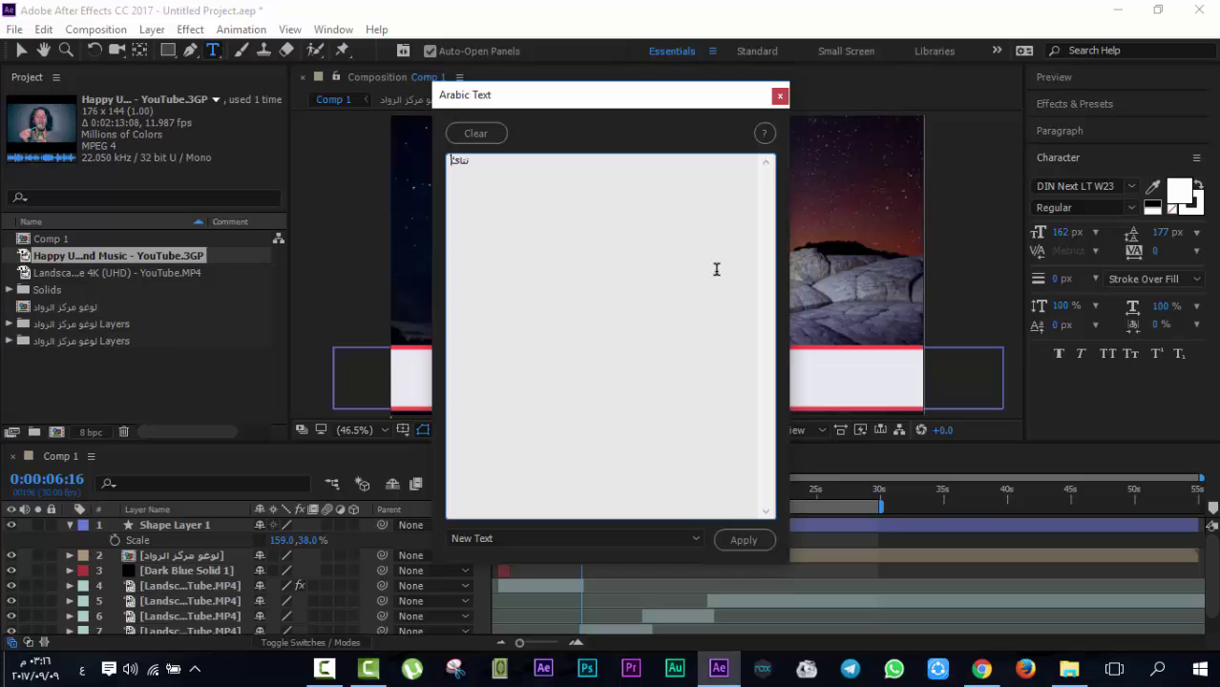
{"action": "type", "text": "نتائج الدورة التدريبية الأولى"}
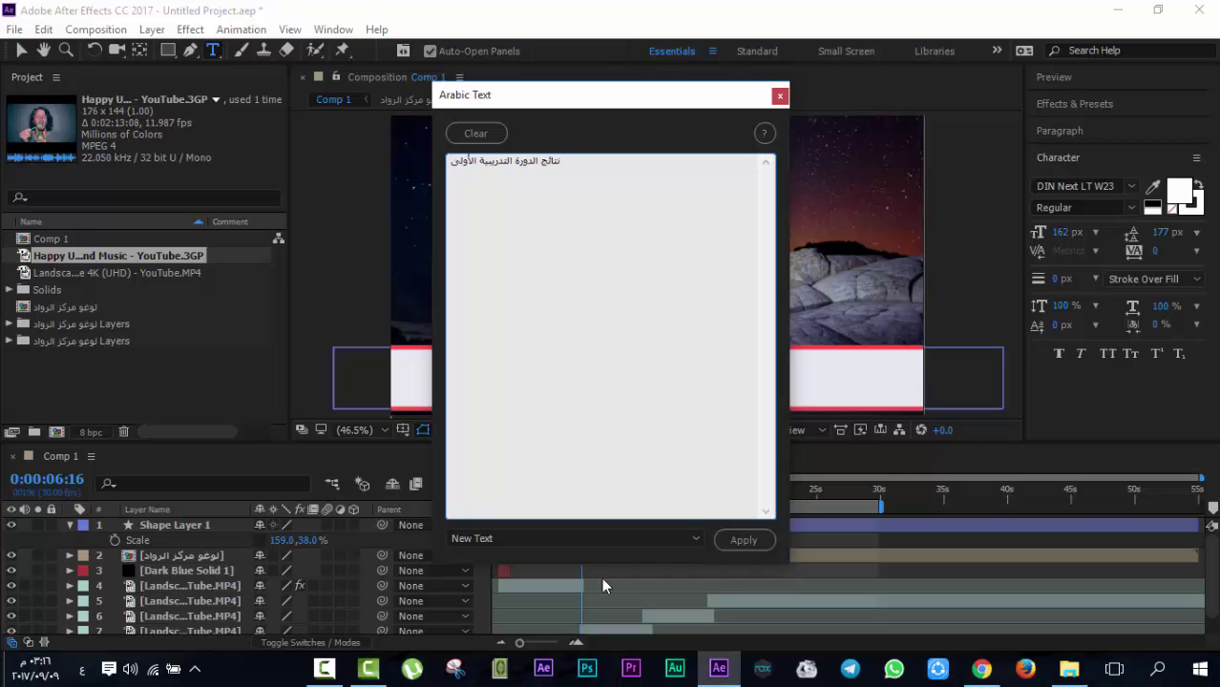
{"action": "left_click", "coordinate": [324, 668]}
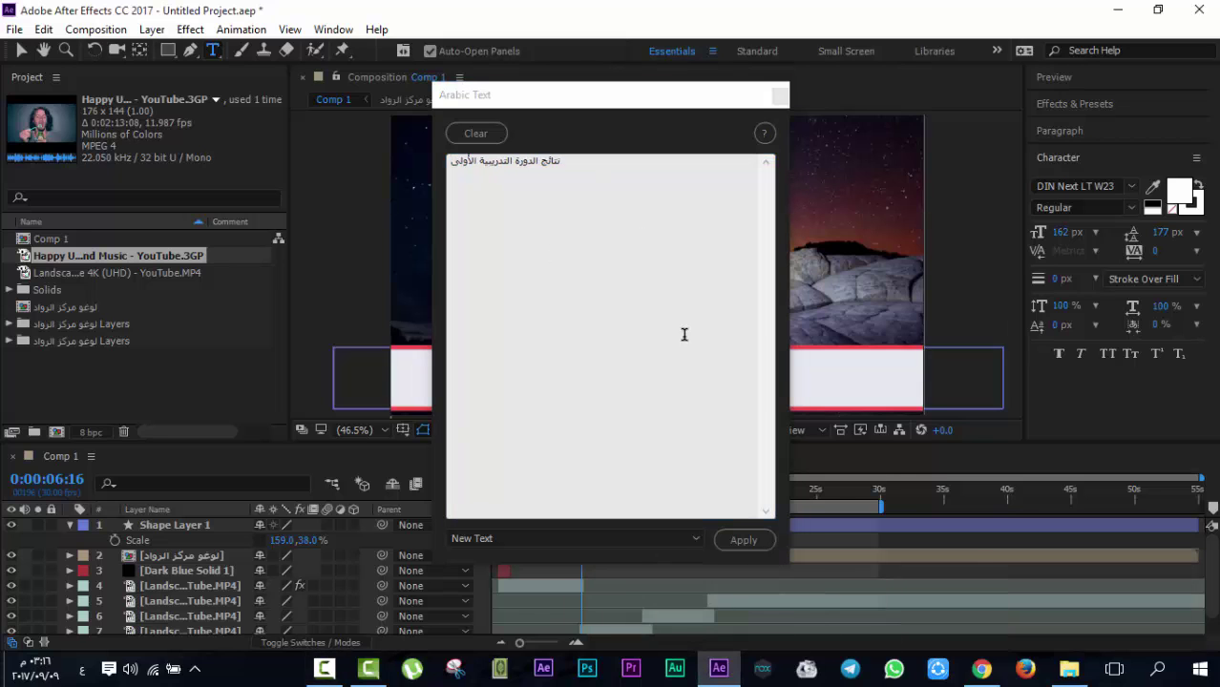
{"action": "left_click", "coordinate": [612, 111]}
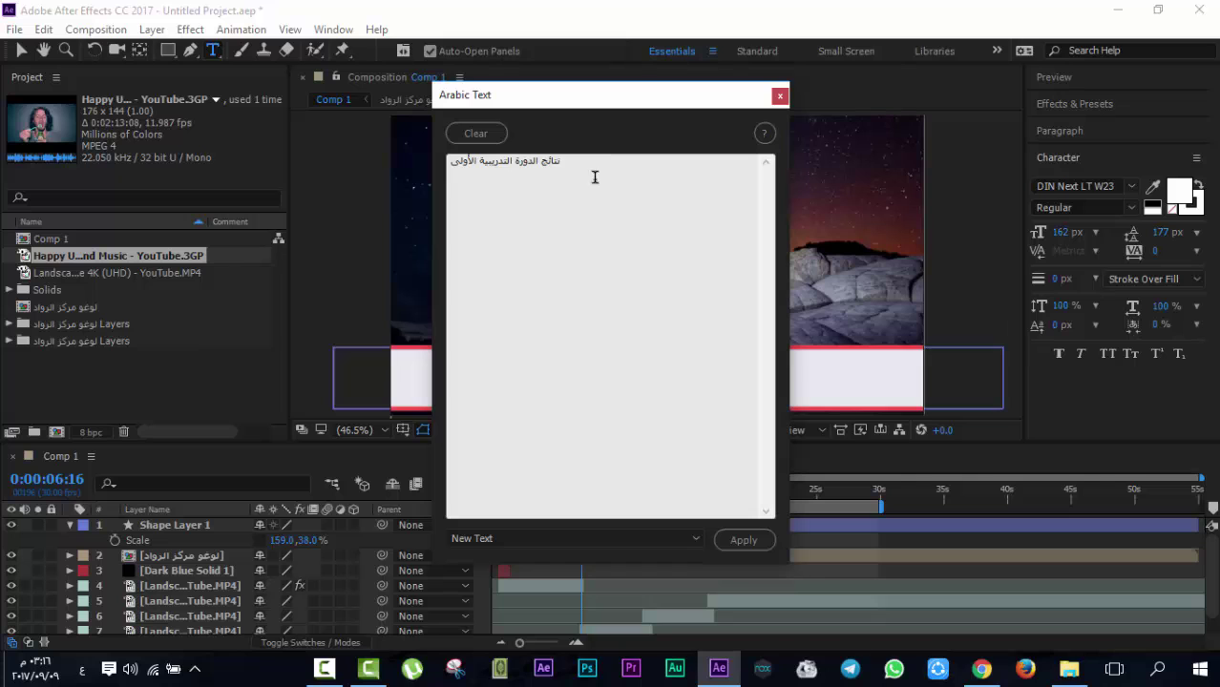
{"action": "left_click", "coordinate": [780, 95]}
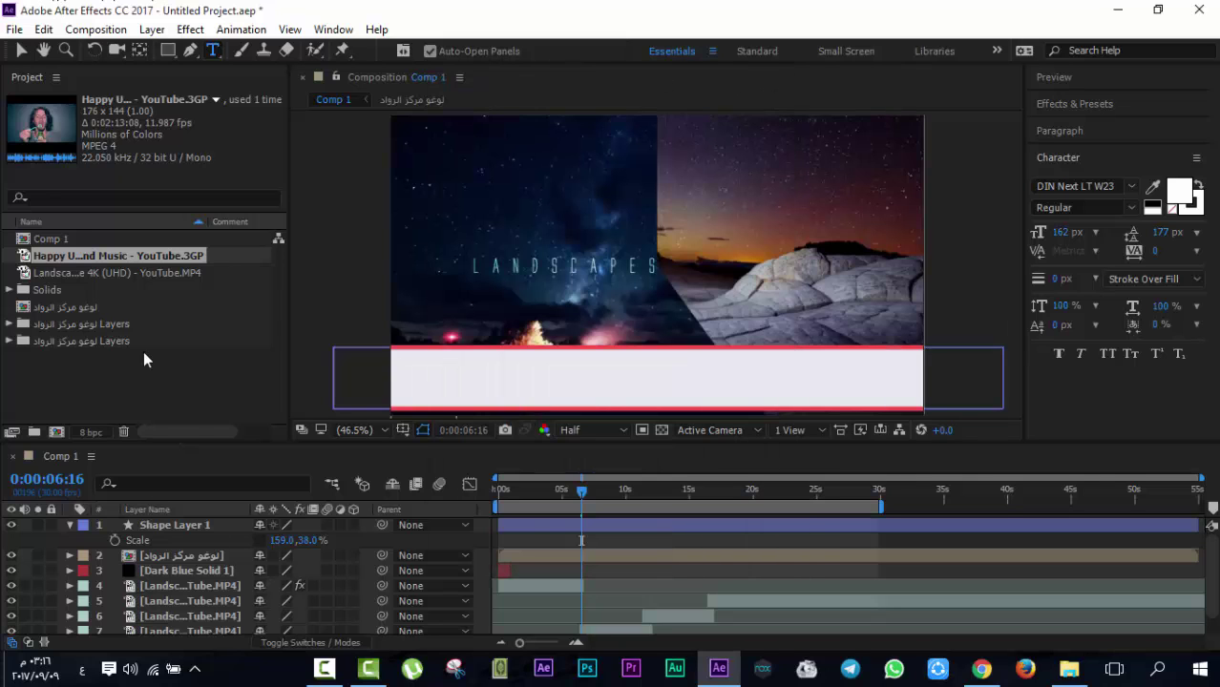
{"action": "left_click", "coordinate": [325, 668]}
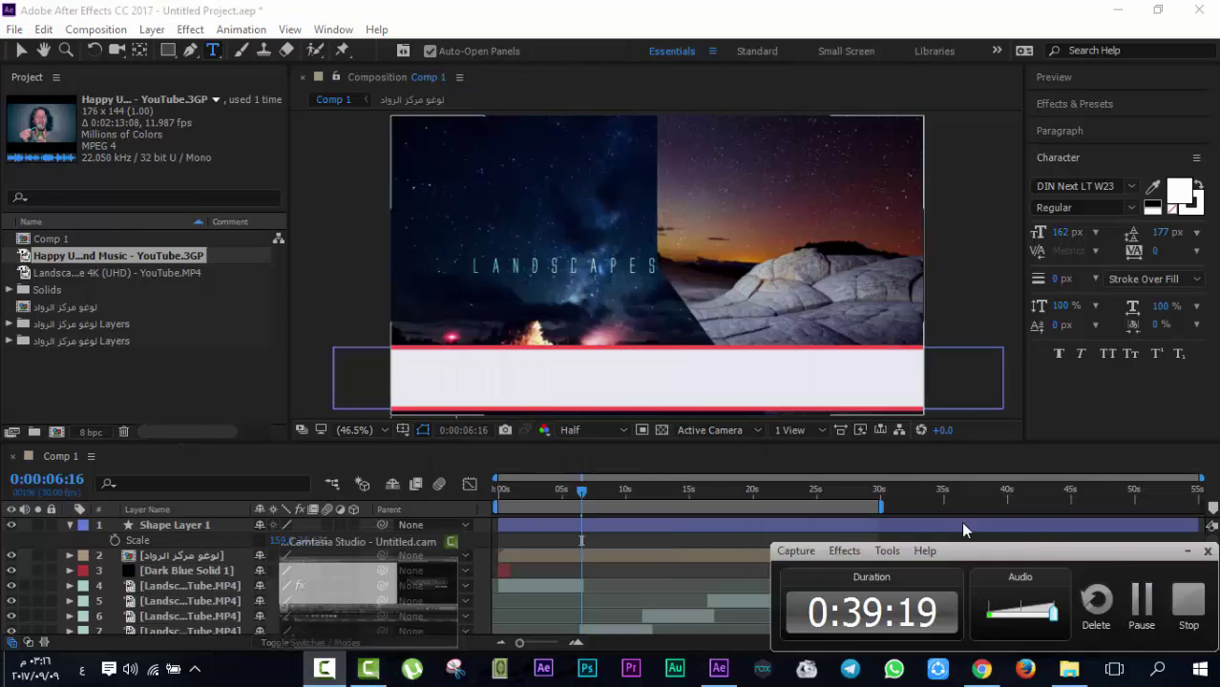
{"action": "left_click", "coordinate": [1189, 599]}
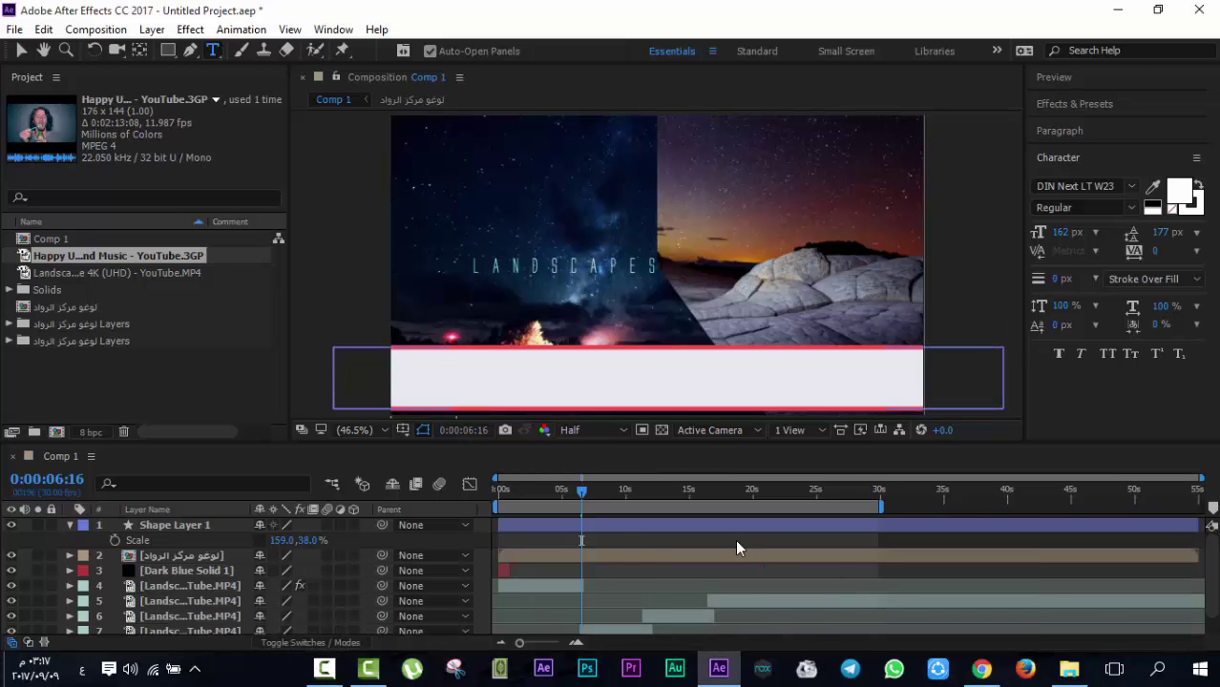
{"action": "left_click", "coordinate": [735, 527]}
{"action": "left_click", "coordinate": [14, 30]}
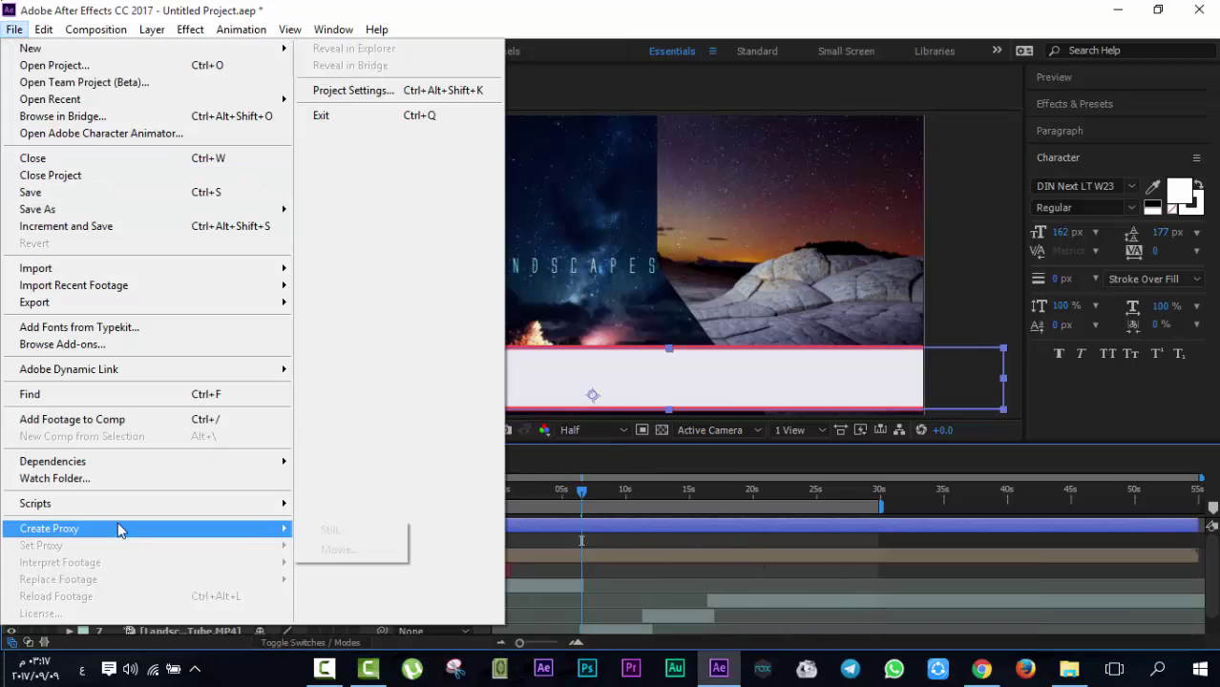
{"action": "mouse_move", "coordinate": [284, 503]}
{"action": "left_click", "coordinate": [339, 247]}
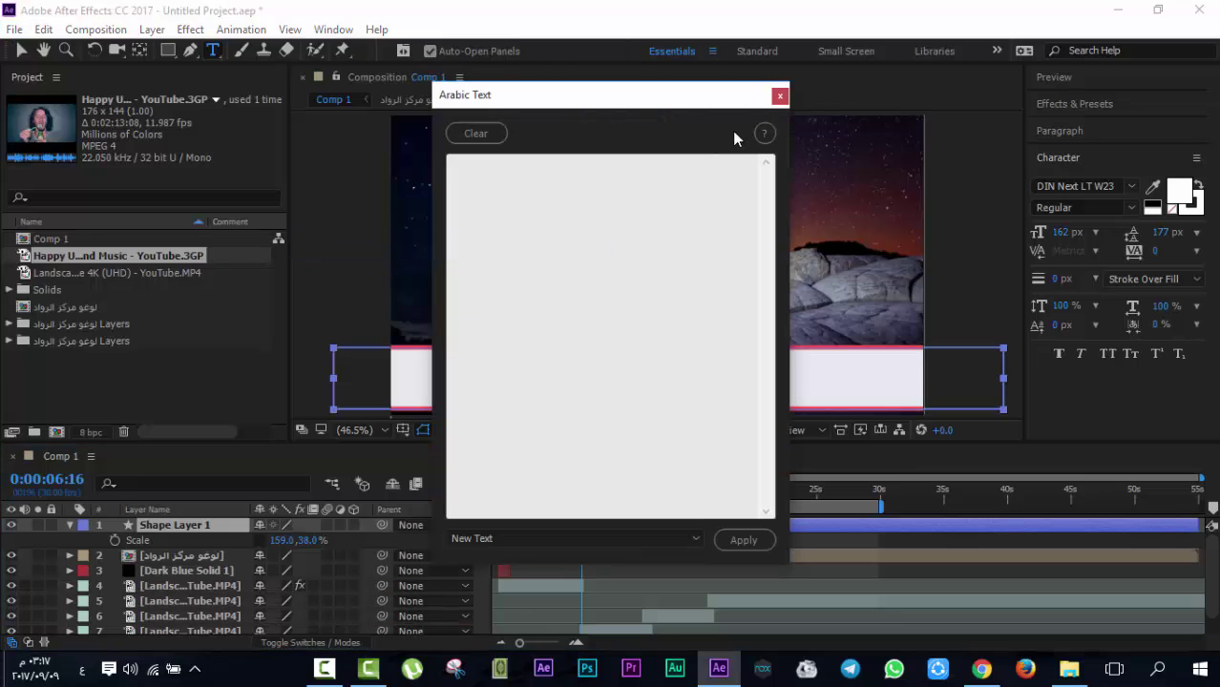
{"action": "left_click", "coordinate": [673, 219]}
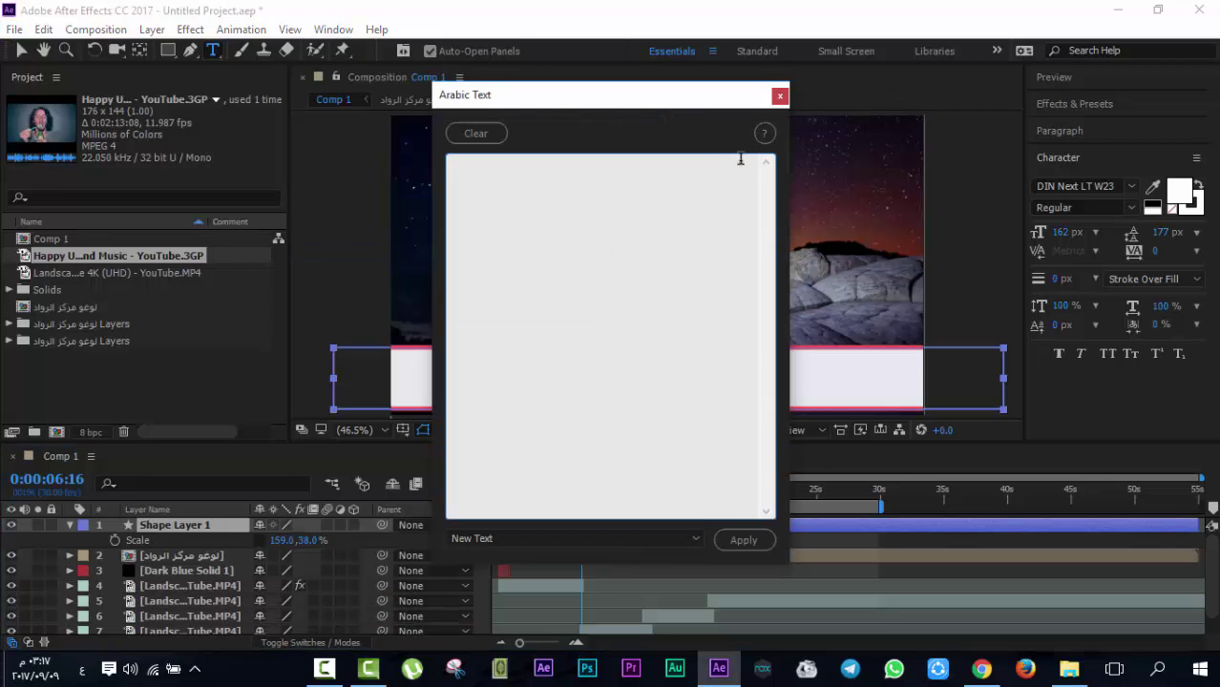
{"action": "left_click", "coordinate": [780, 100]}
Enter the test word "يسشي" directly in the upper part of the frame and delete the text layer
{"action": "left_click", "coordinate": [648, 236]}
{"action": "type", "text": "يسشي"}
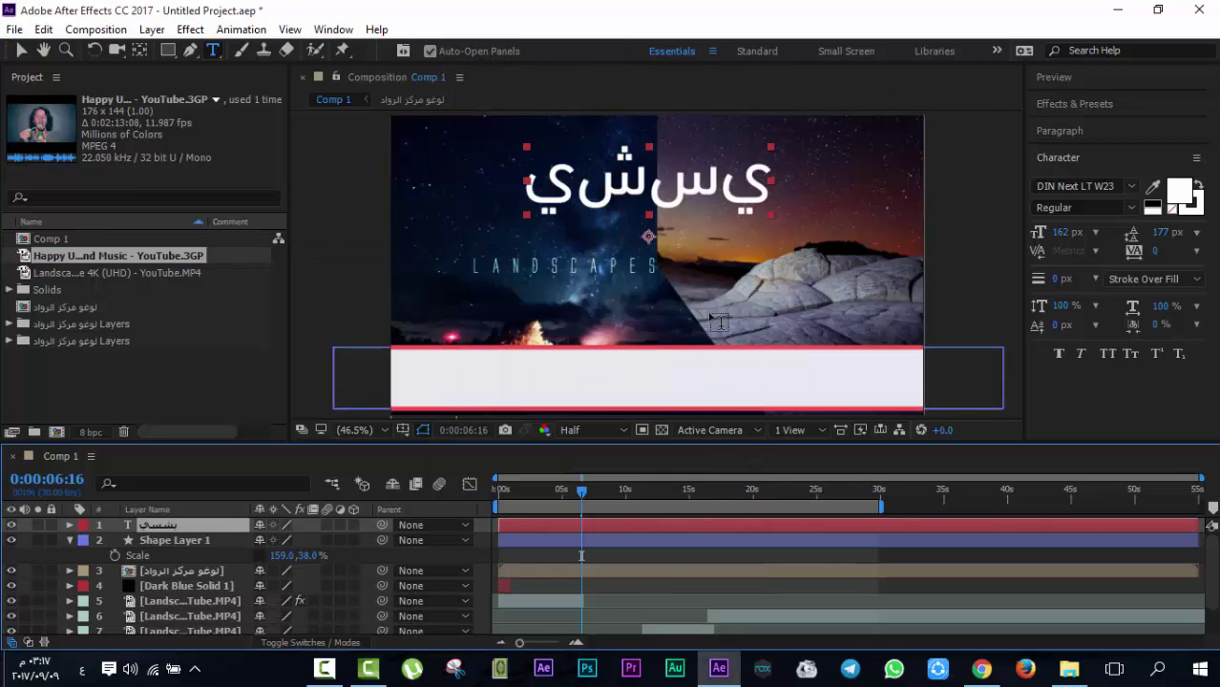
{"action": "key", "text": "Delete"}
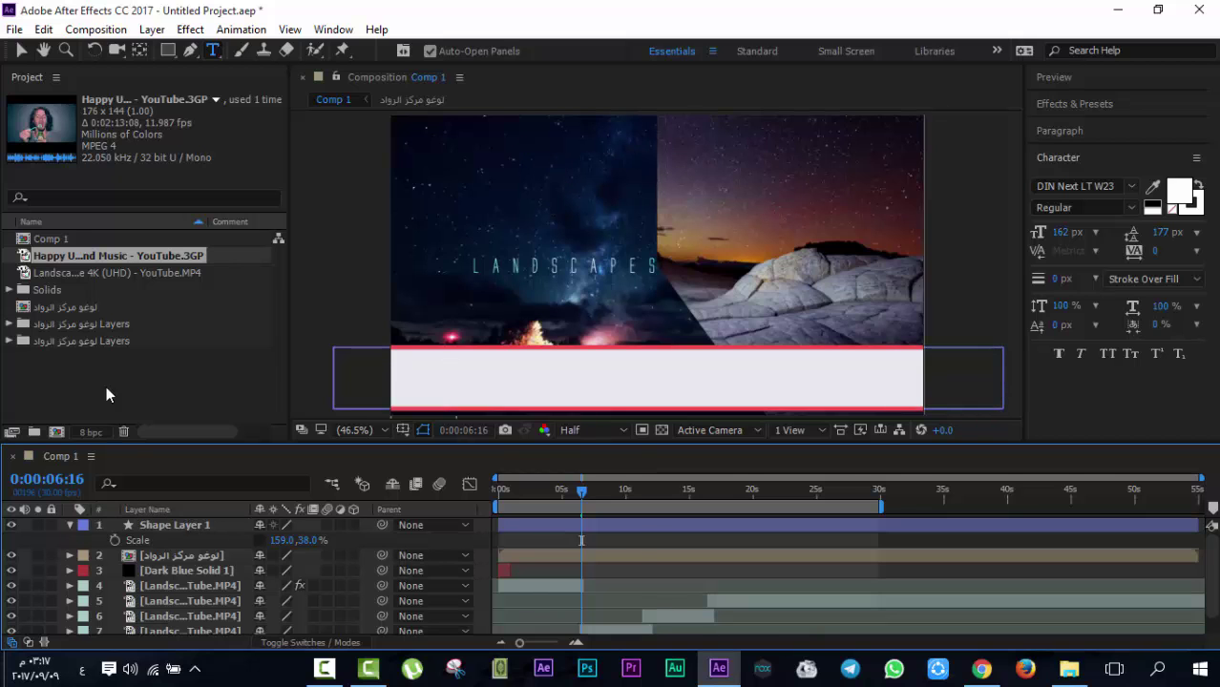
Run the ArabicText.jsx script, apply "نتائج الدورة التدريبية الأولى" as new text and close its dialog
{"action": "left_click", "coordinate": [14, 28]}
{"action": "mouse_move", "coordinate": [221, 501]}
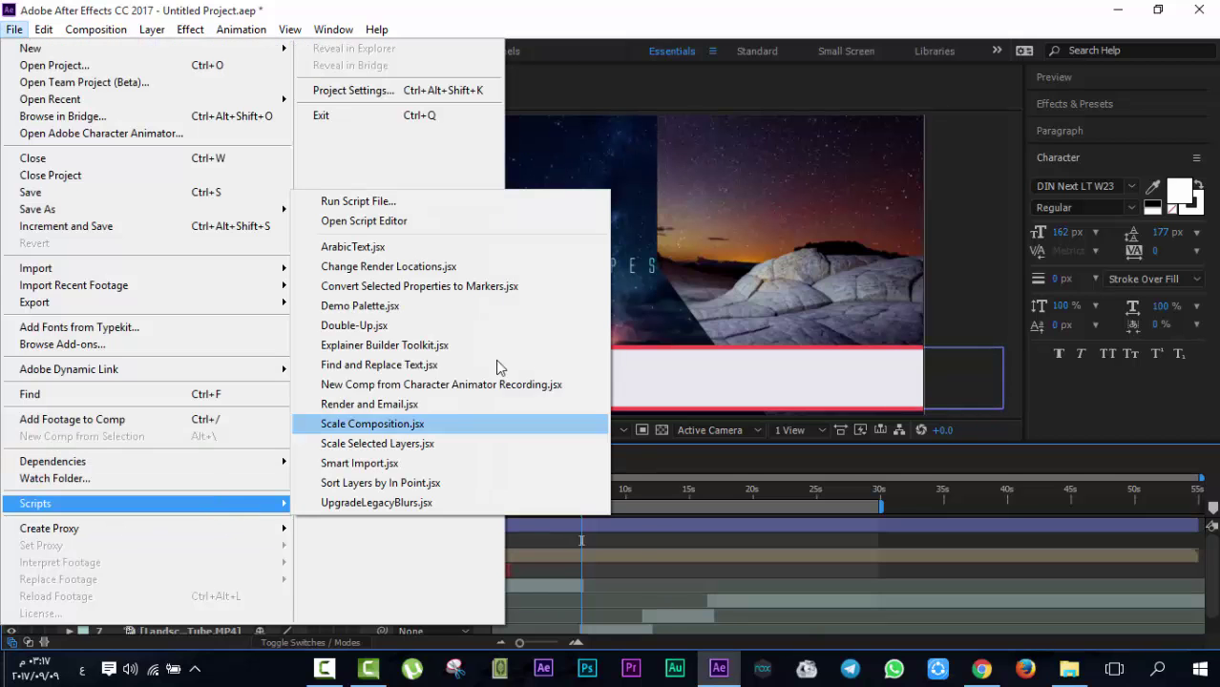
{"action": "left_click", "coordinate": [410, 240]}
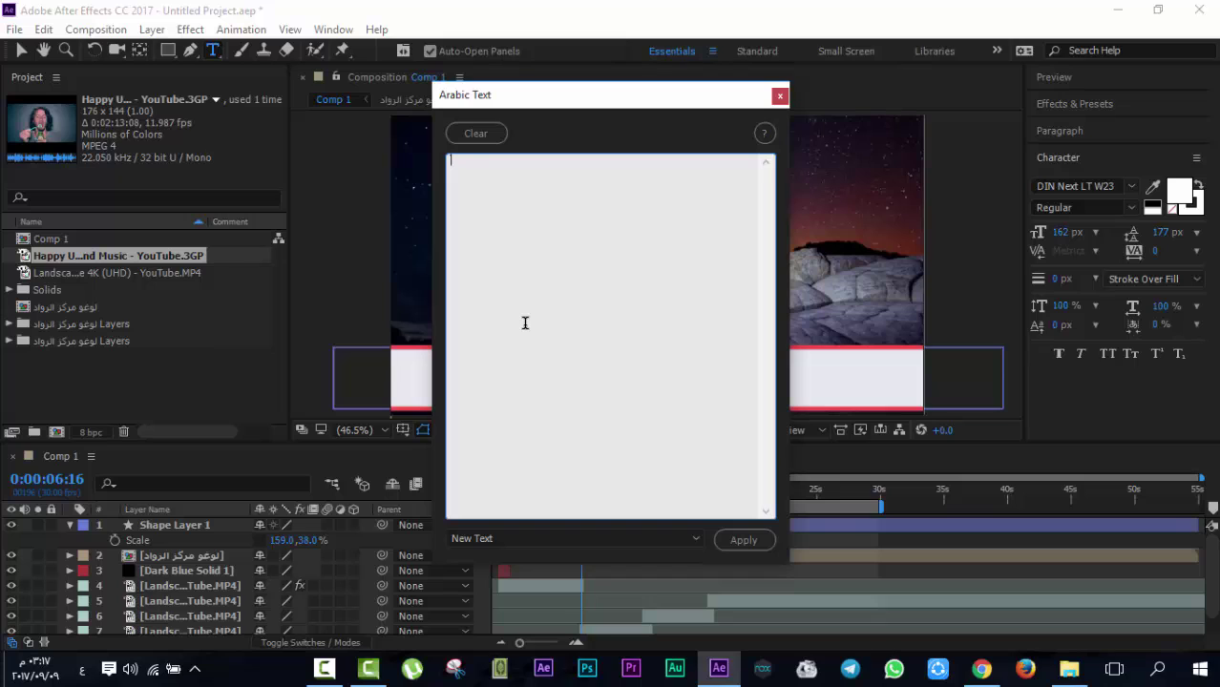
{"action": "type", "text": "نتائج الدورة التدريبية الأولى"}
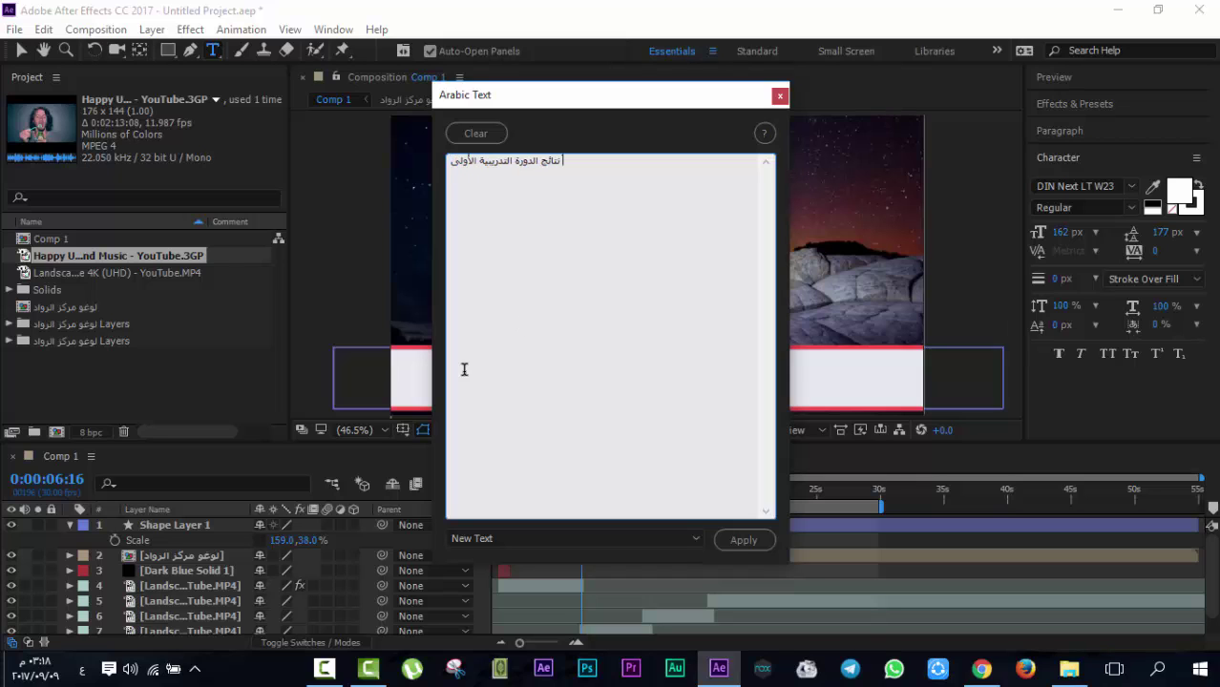
{"action": "left_click", "coordinate": [733, 541]}
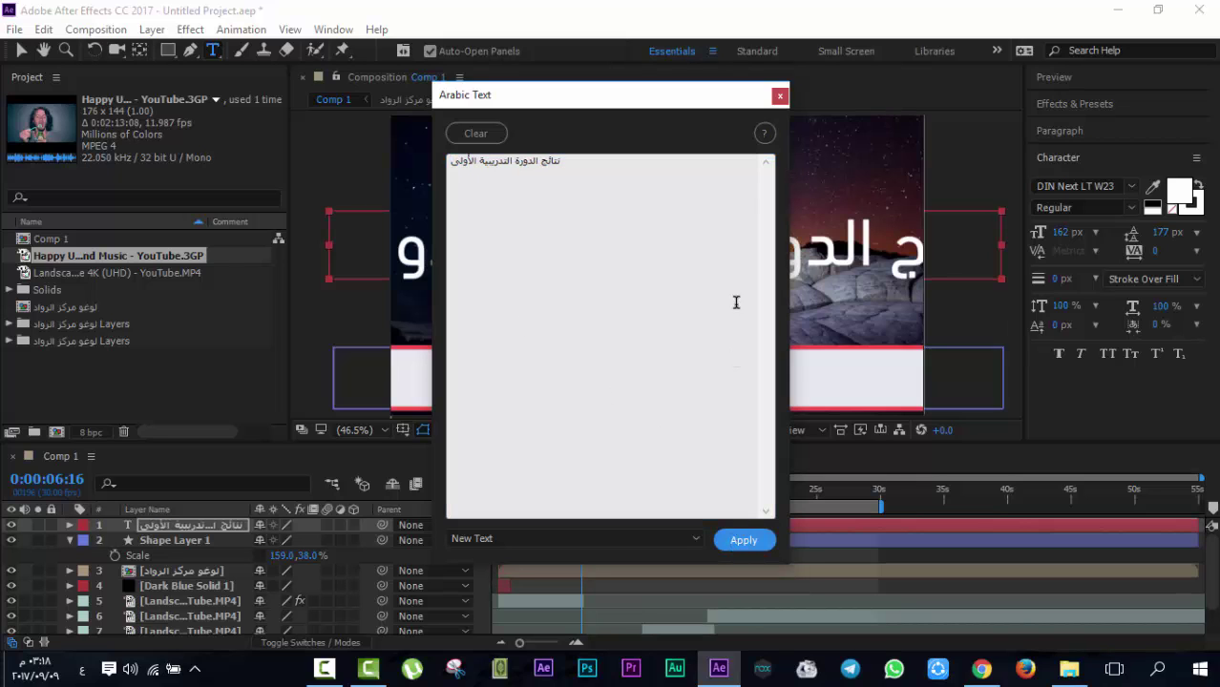
{"action": "left_click", "coordinate": [778, 98]}
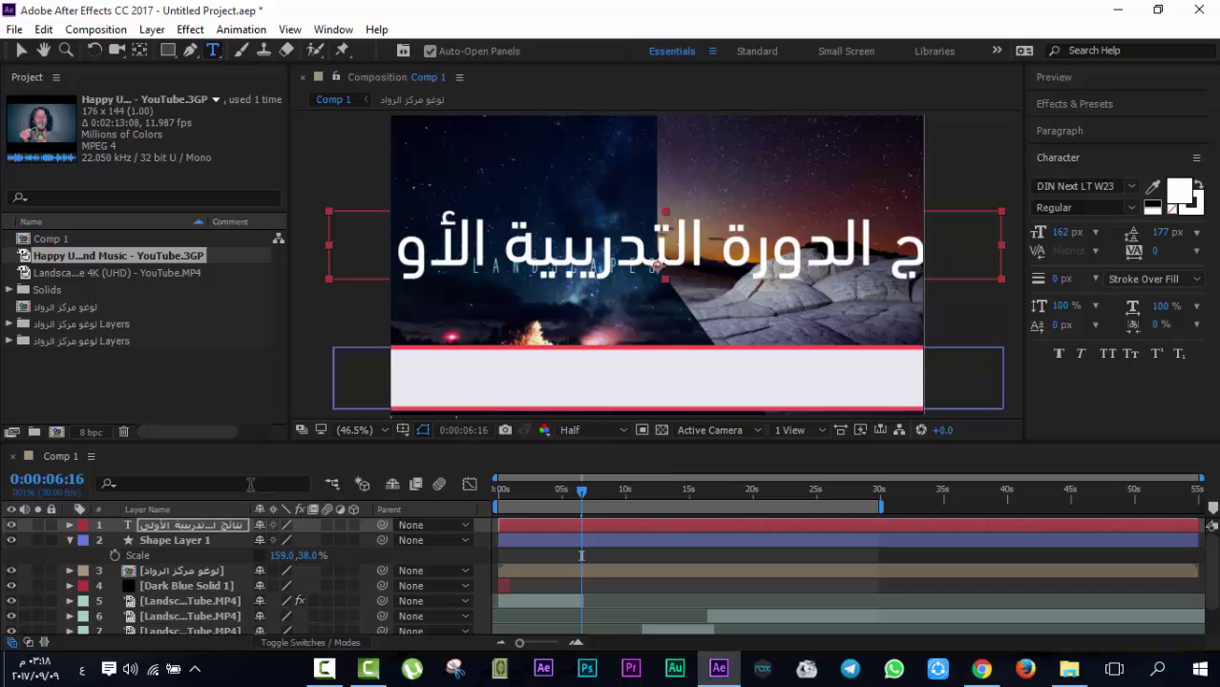
Scale the Arabic title layer to 61% and switch back to the Selection tool
{"action": "key", "text": "s"}
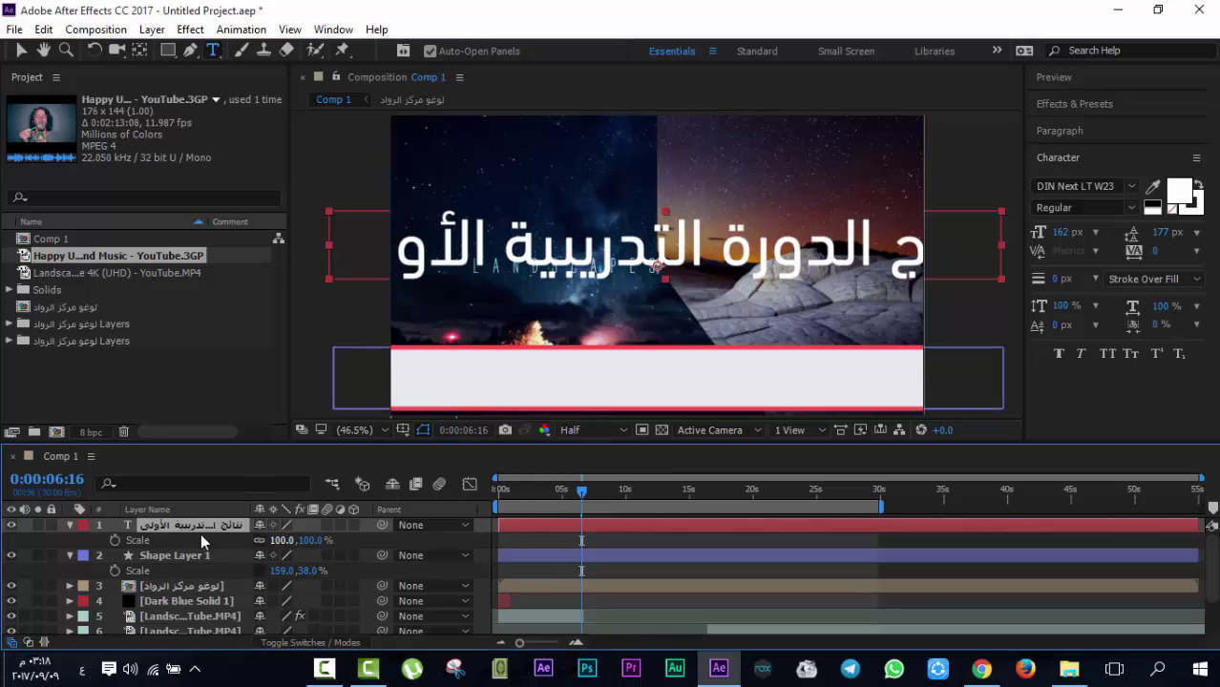
{"action": "left_click_drag", "start_coordinate": [280, 540], "coordinate": [248, 544]}
{"action": "key", "text": "v"}
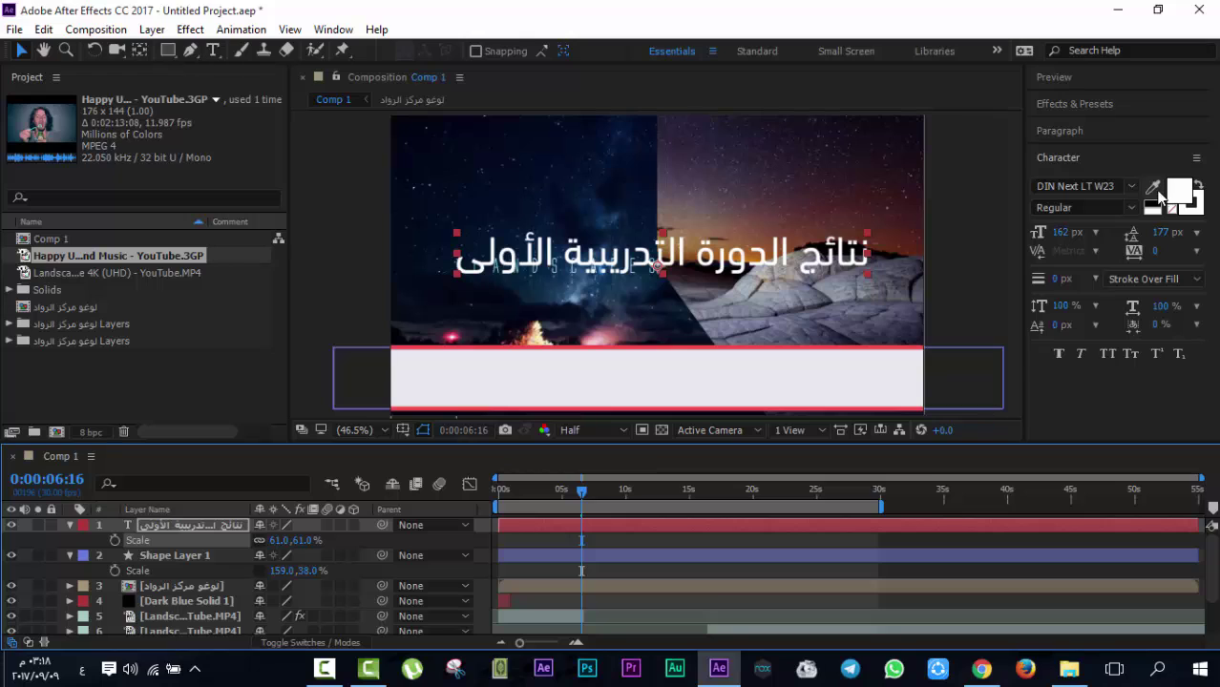
Try coloring the Arabic title with a dark blue sampled from the night sky, and undo the color change
{"action": "left_click", "coordinate": [1153, 188]}
{"action": "left_click", "coordinate": [572, 162]}
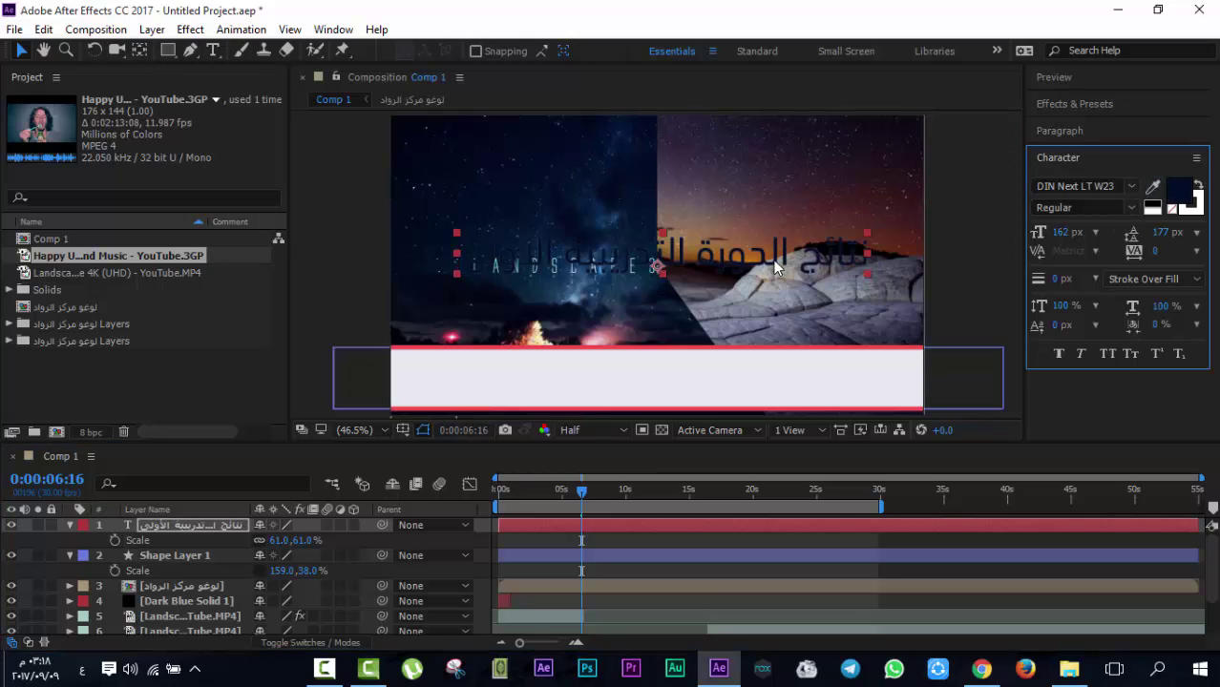
{"action": "left_click", "coordinate": [214, 524]}
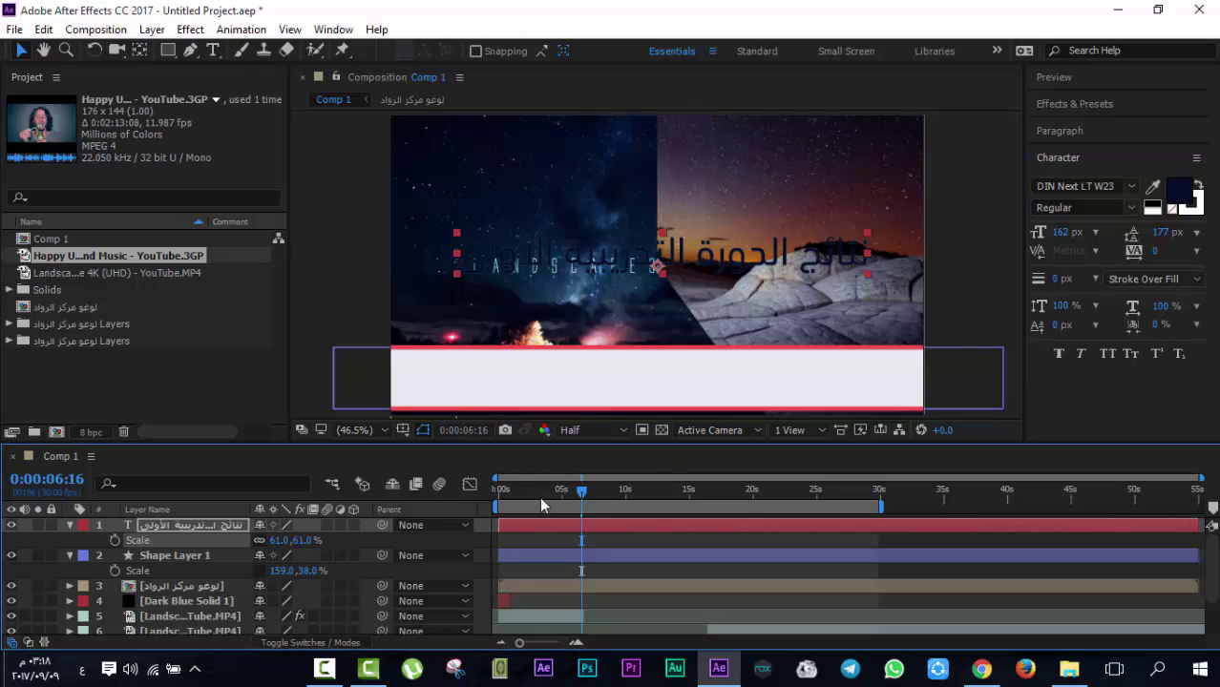
{"action": "key", "text": "ctrl+z"}
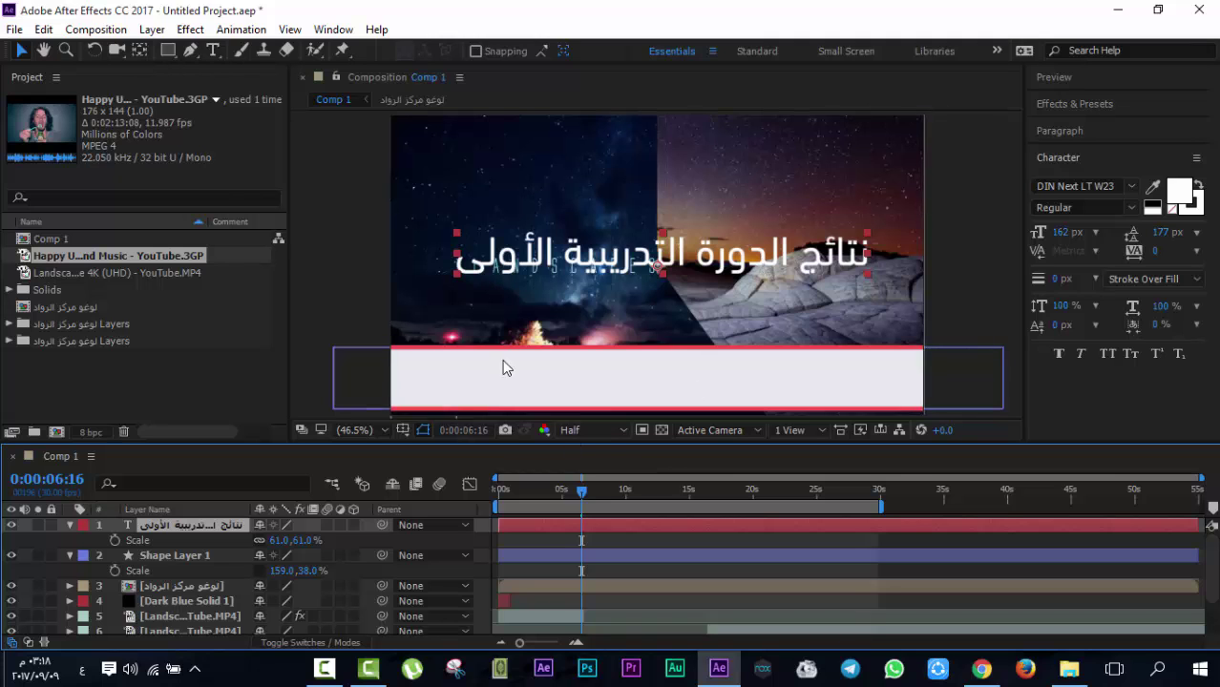
Run the ArabicText.jsx script again, enter "شسيشسي" as sample text and close the dialog without applying it
{"action": "left_click", "coordinate": [14, 29]}
{"action": "mouse_move", "coordinate": [96, 503]}
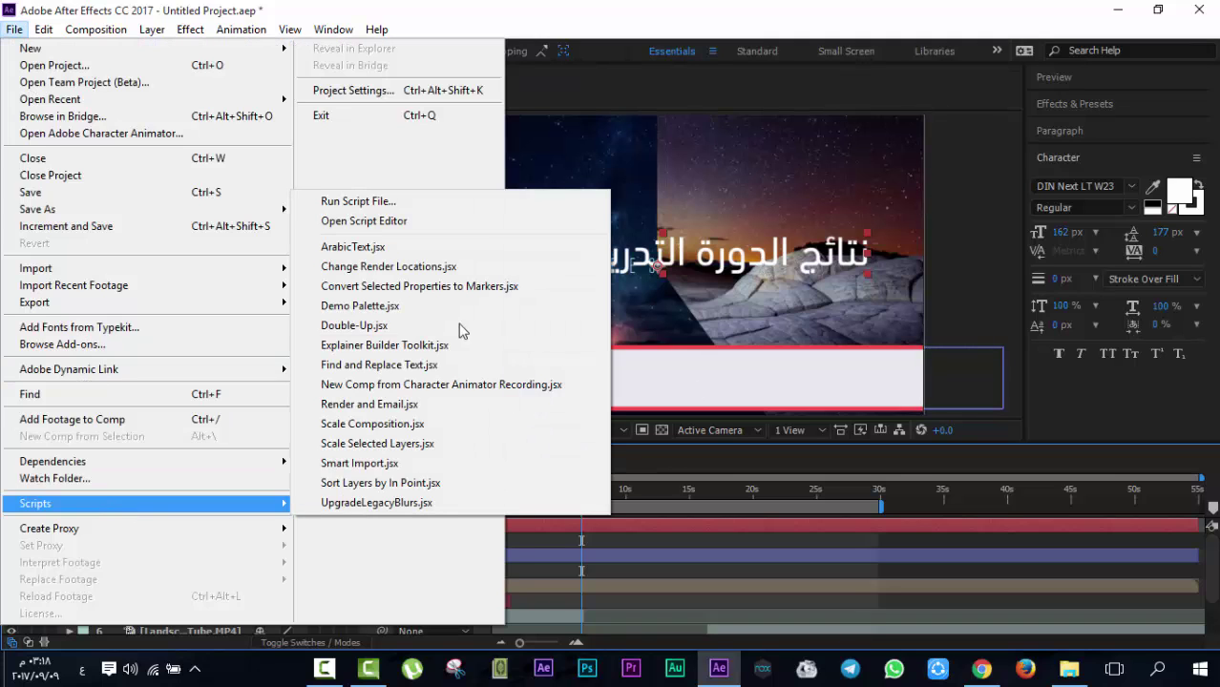
{"action": "left_click", "coordinate": [416, 250]}
{"action": "type", "text": "شسيشسي"}
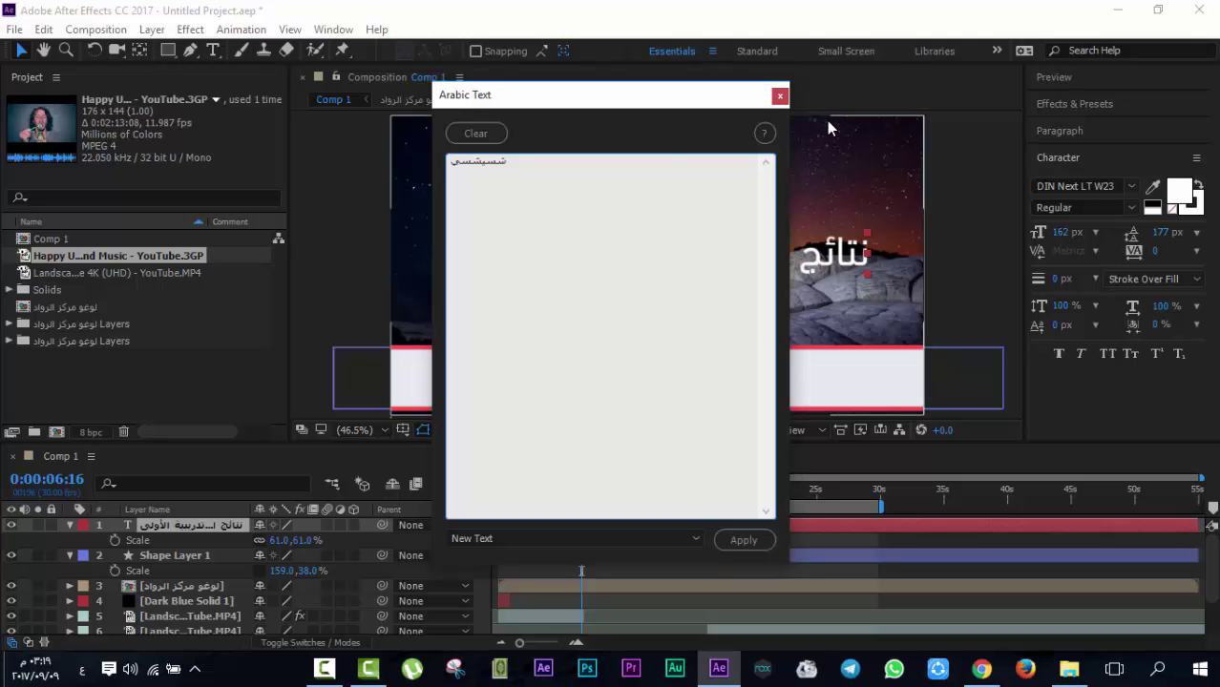
{"action": "left_click", "coordinate": [779, 98]}
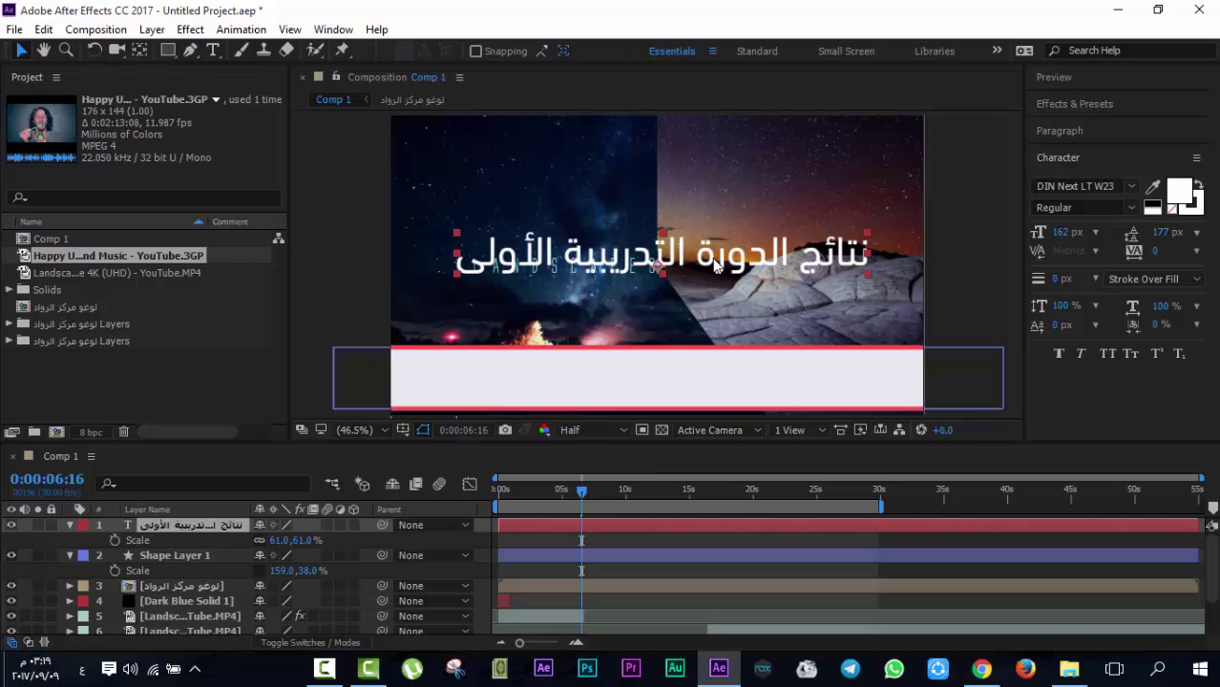
Collapse and reopen the Character settings and check the list of available panels for how to show them
{"action": "left_click", "coordinate": [1060, 158]}
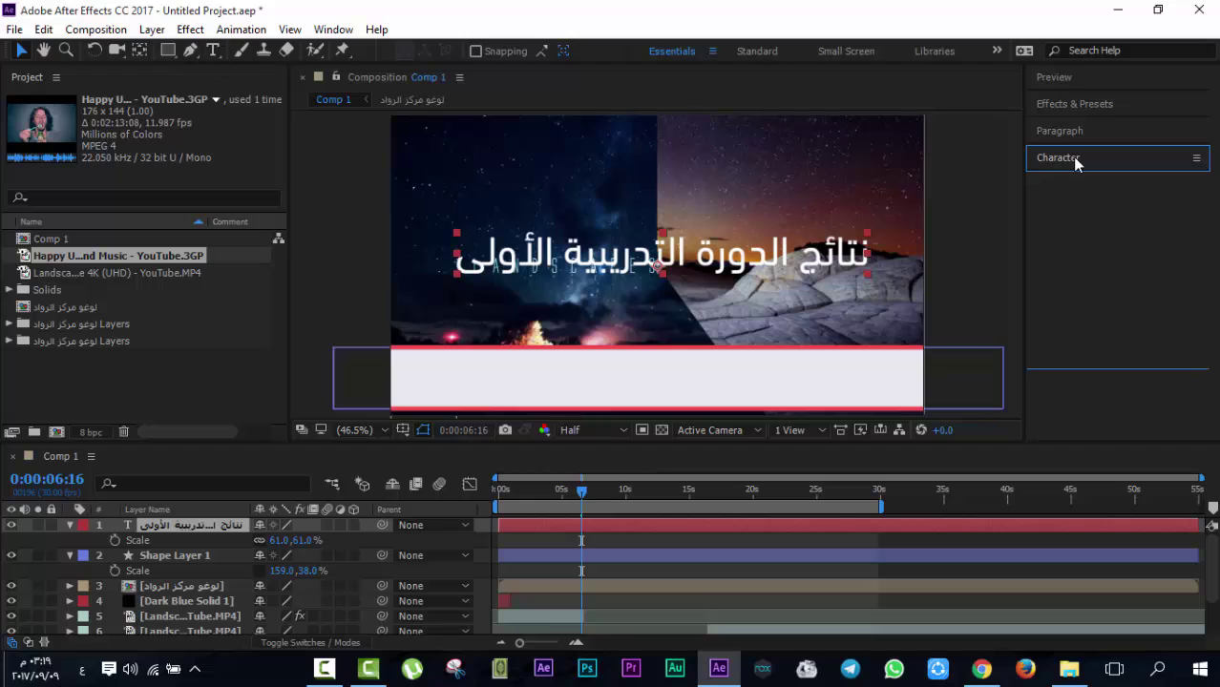
{"action": "left_click", "coordinate": [1072, 159]}
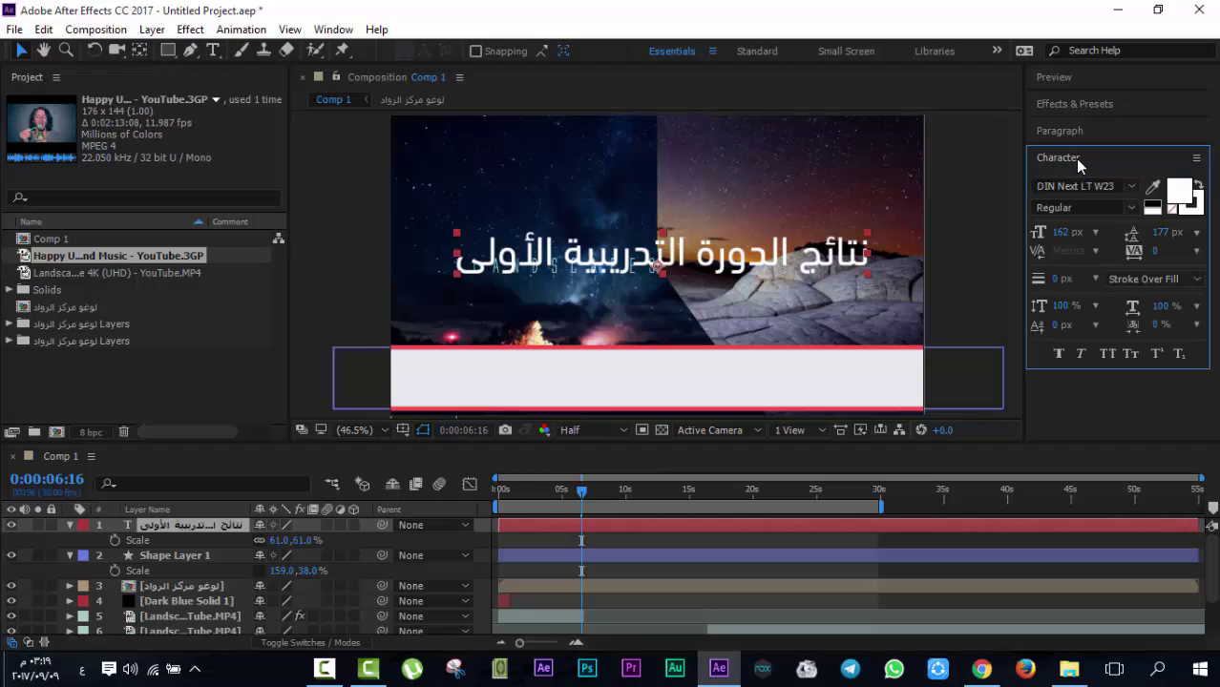
{"action": "left_click", "coordinate": [334, 30]}
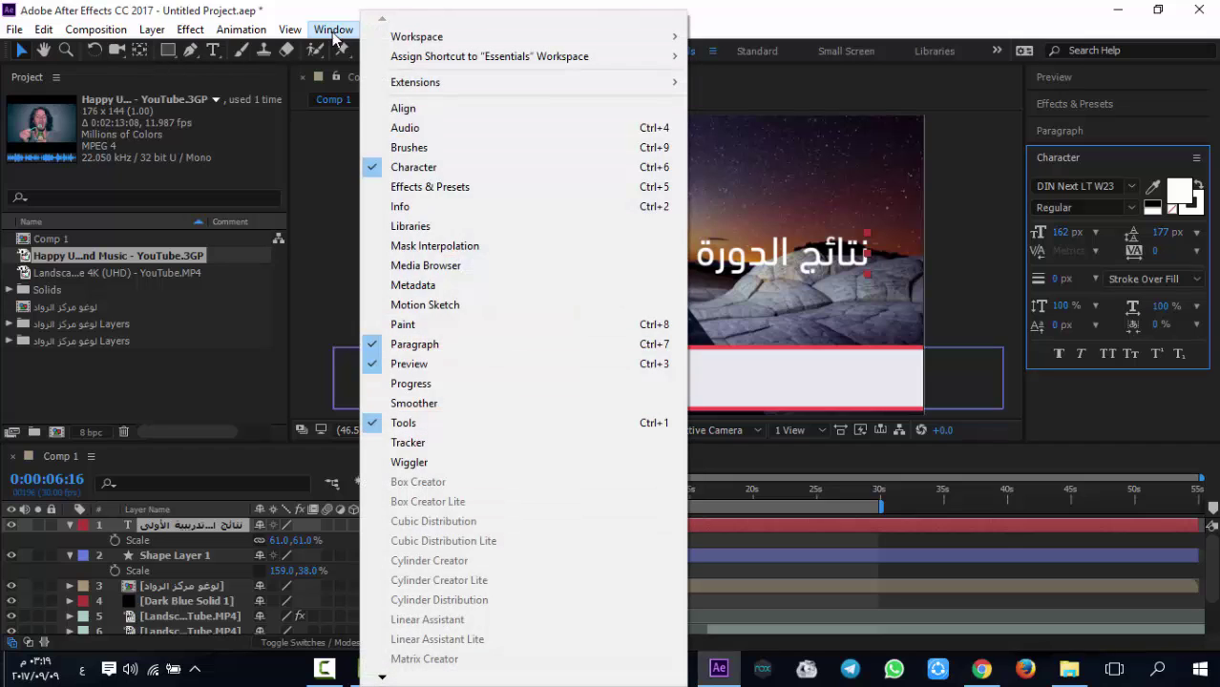
{"action": "left_click", "coordinate": [1052, 161]}
{"action": "left_click", "coordinate": [1058, 158]}
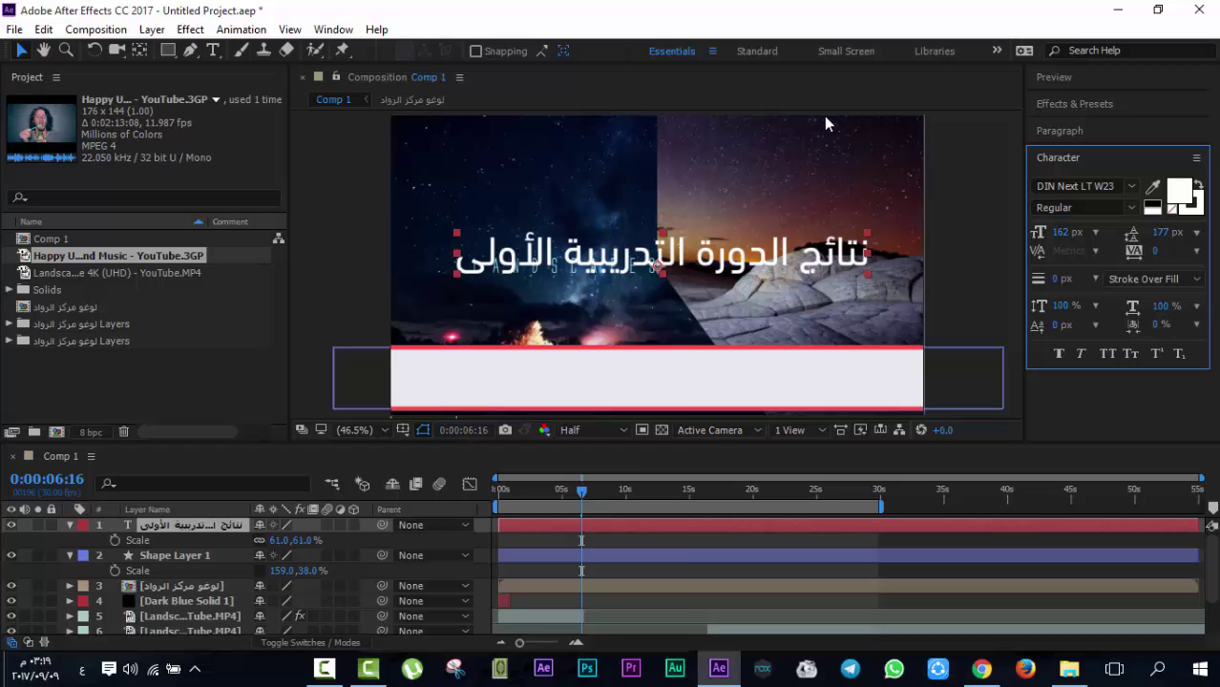
{"action": "left_click", "coordinate": [334, 31]}
{"action": "mouse_move", "coordinate": [457, 42]}
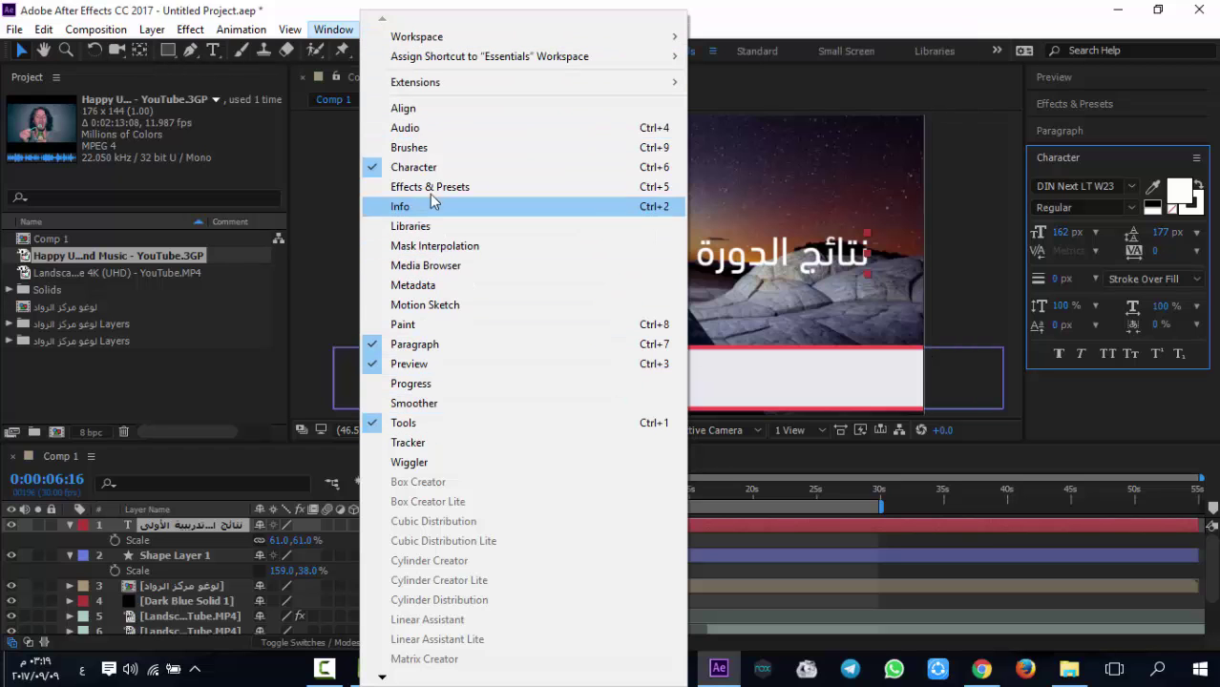
{"action": "left_click", "coordinate": [415, 3]}
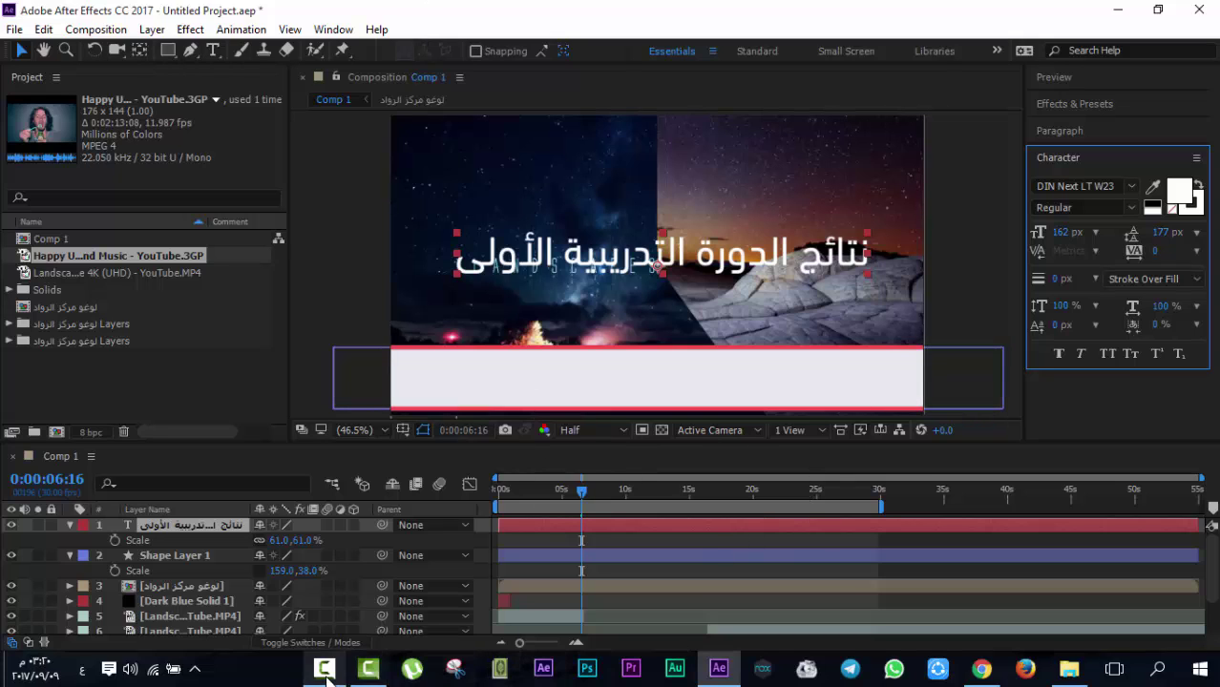
{"action": "left_click", "coordinate": [325, 668]}
{"action": "left_click", "coordinate": [745, 546]}
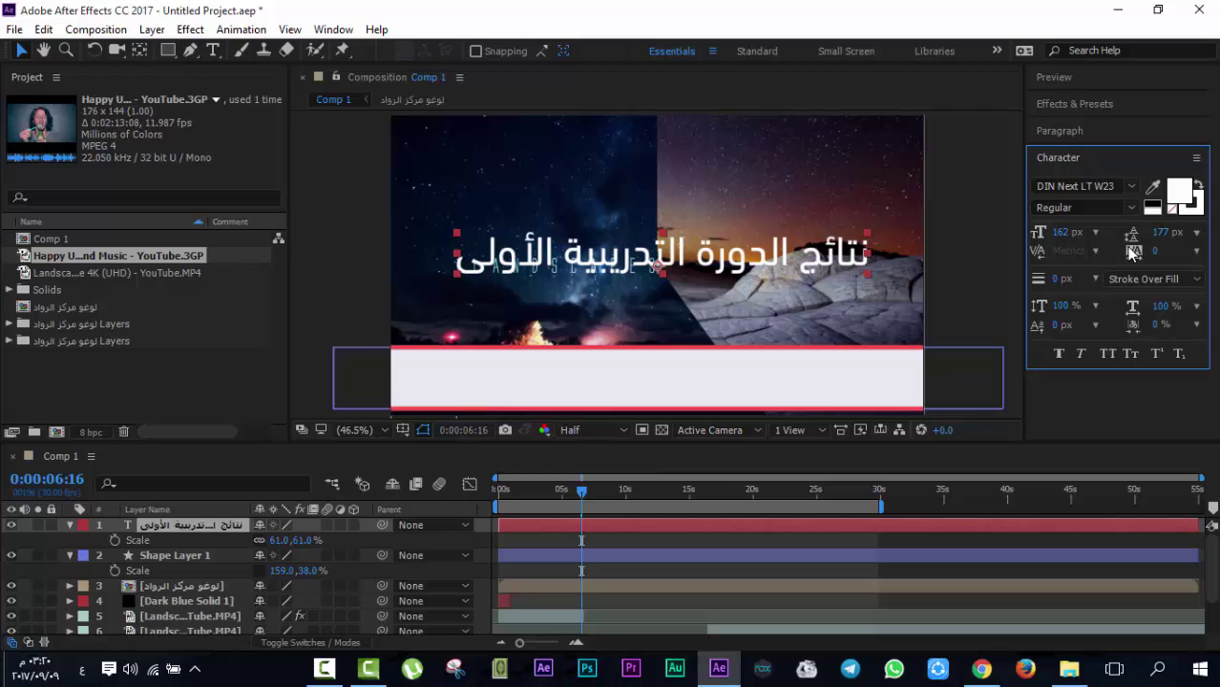
Set the Arabic title's fill color to dark navy blue and move the title down onto the white strip
{"action": "left_click", "coordinate": [1180, 191]}
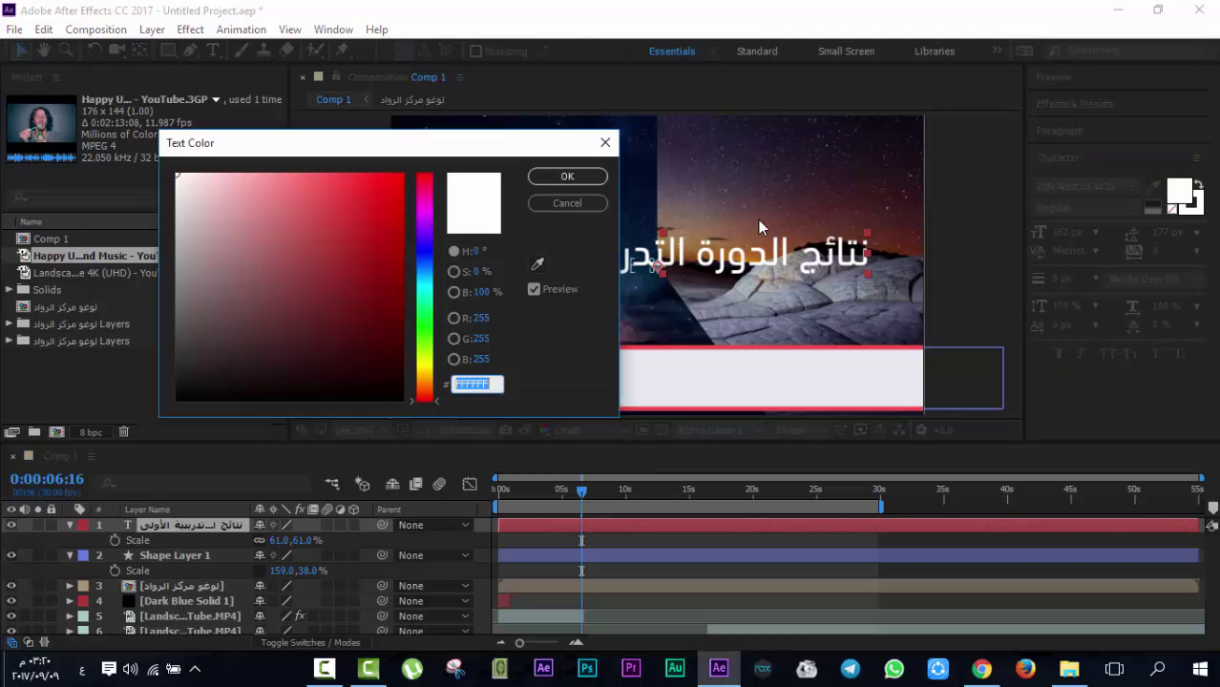
{"action": "left_click", "coordinate": [605, 142]}
{"action": "left_click", "coordinate": [1180, 194]}
{"action": "left_click_drag", "start_coordinate": [424, 233], "coordinate": [423, 261]}
{"action": "left_click_drag", "start_coordinate": [288, 240], "coordinate": [291, 337]}
{"action": "key", "text": "Return"}
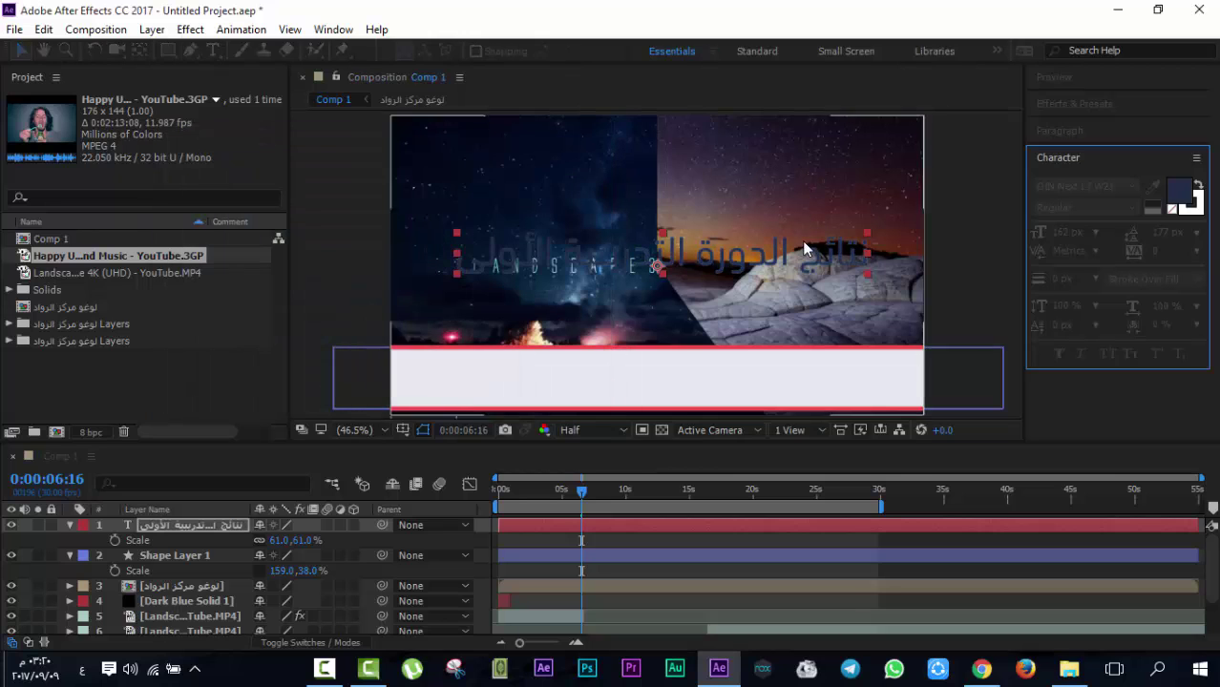
{"action": "left_click_drag", "start_coordinate": [834, 292], "coordinate": [833, 374]}
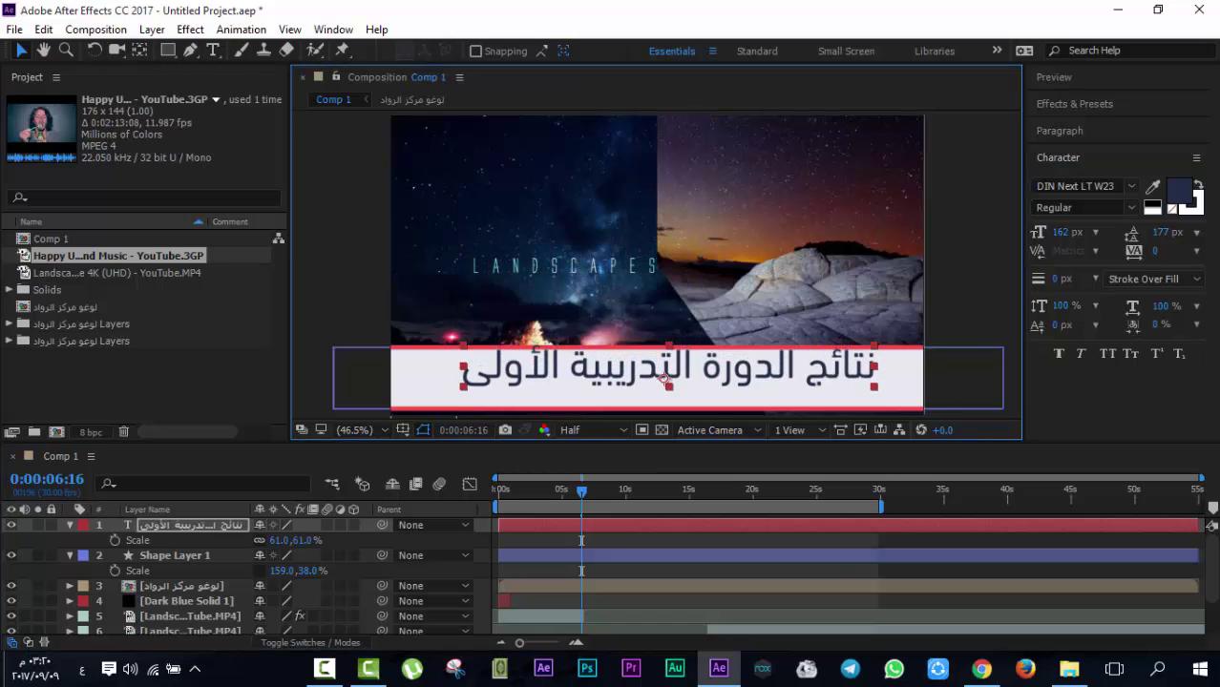
Try the title's stroke width setting and give its stroke a saturated blue color
{"action": "left_click", "coordinate": [1060, 279]}
{"action": "mouse_move", "coordinate": [1060, 278]}
{"action": "left_mouse_down"}
{"action": "mouse_move", "coordinate": [1083, 281]}
{"action": "mouse_move", "coordinate": [1057, 284]}
{"action": "left_mouse_up"}
{"action": "left_click", "coordinate": [1188, 204]}
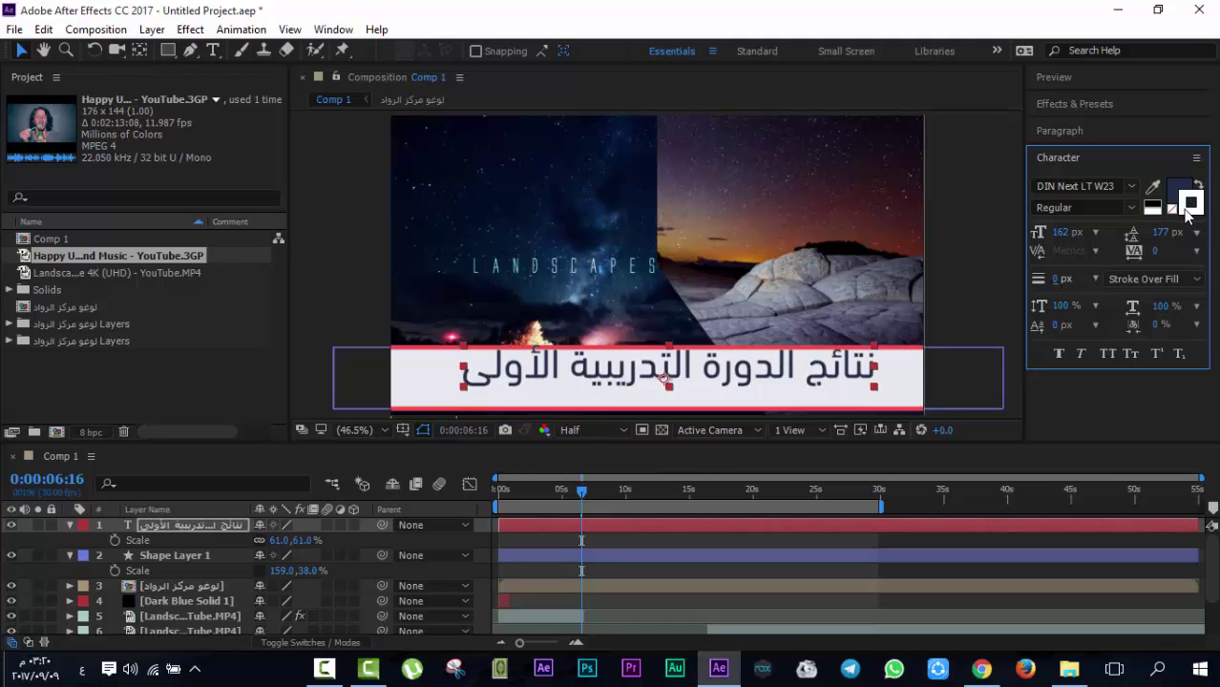
{"action": "left_click", "coordinate": [427, 245]}
{"action": "left_click", "coordinate": [383, 245]}
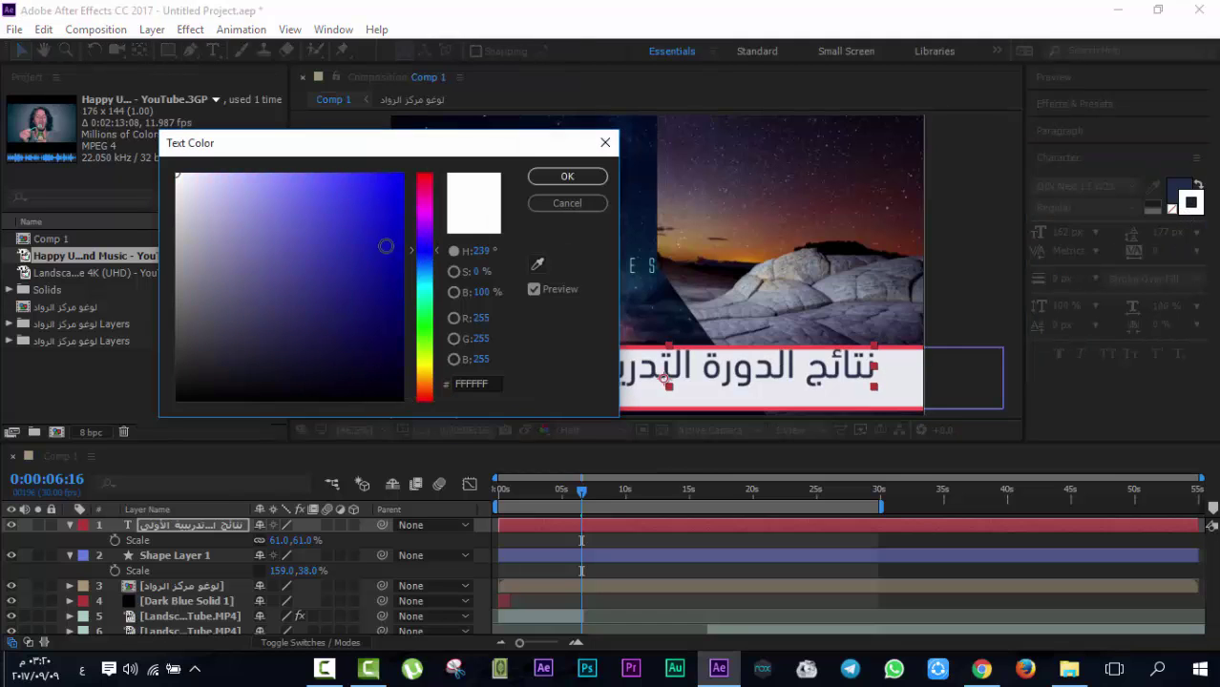
{"action": "left_click", "coordinate": [363, 232]}
{"action": "left_click", "coordinate": [604, 182]}
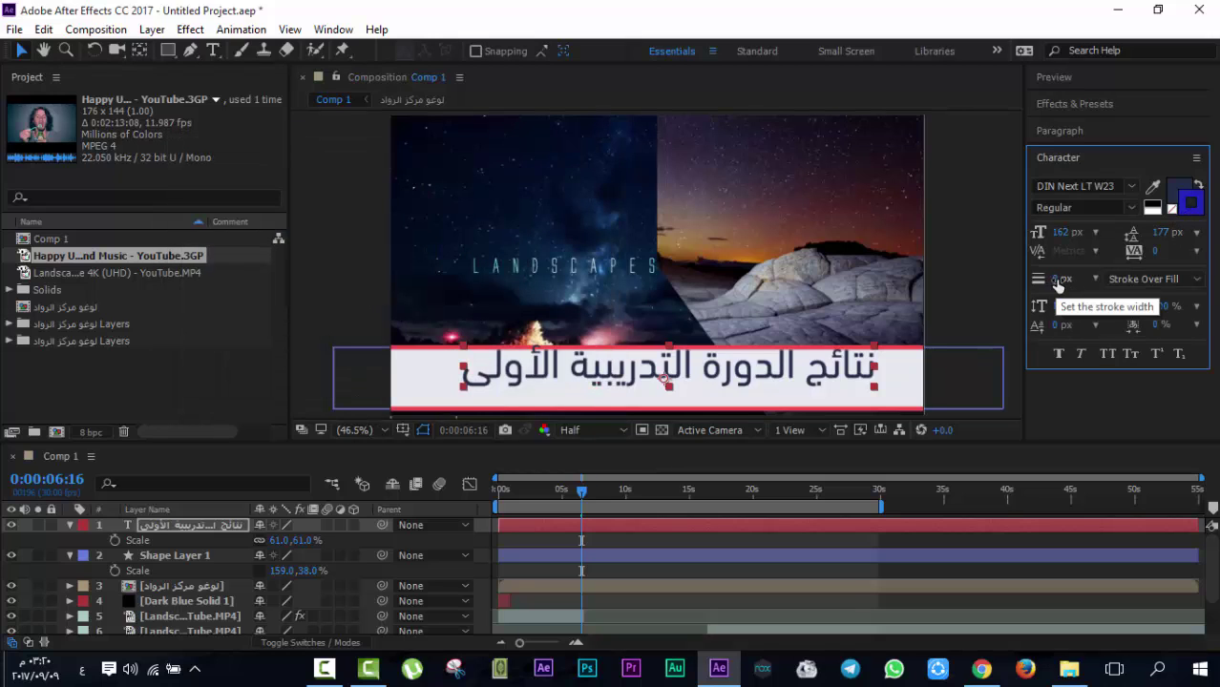
Match the title's stroke color to its dark navy fill with the eyedropper and center the title vertically in the white strip
{"action": "left_click", "coordinate": [1177, 194]}
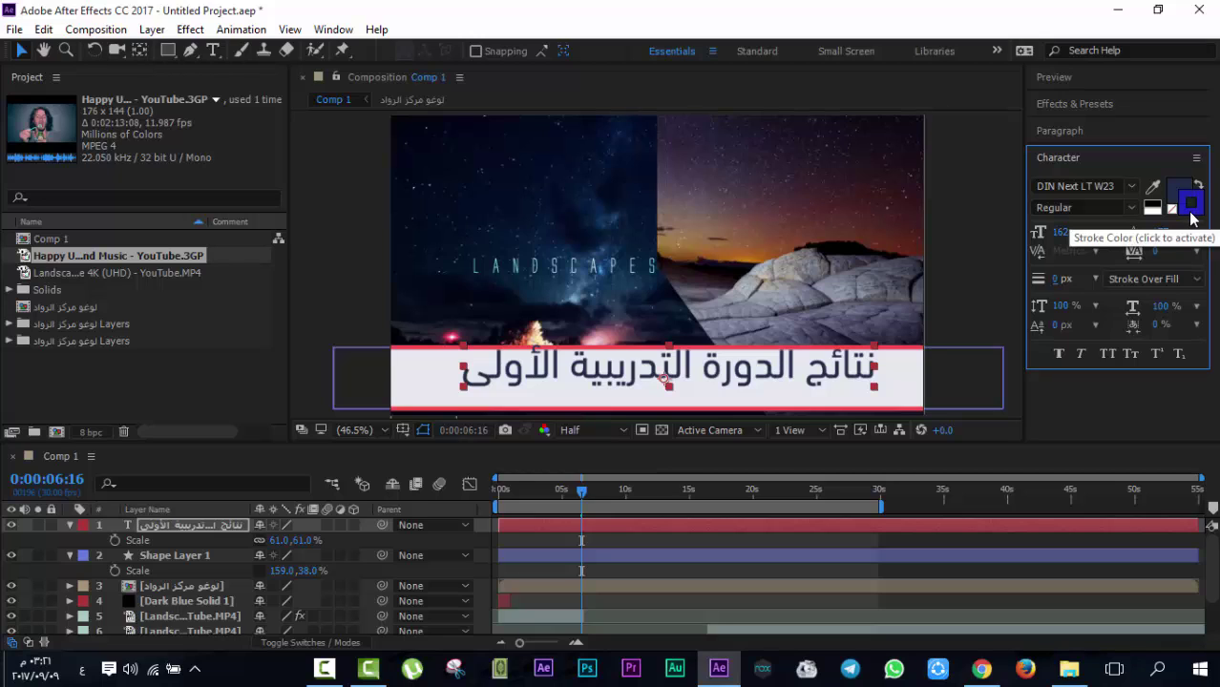
{"action": "left_click", "coordinate": [1191, 216]}
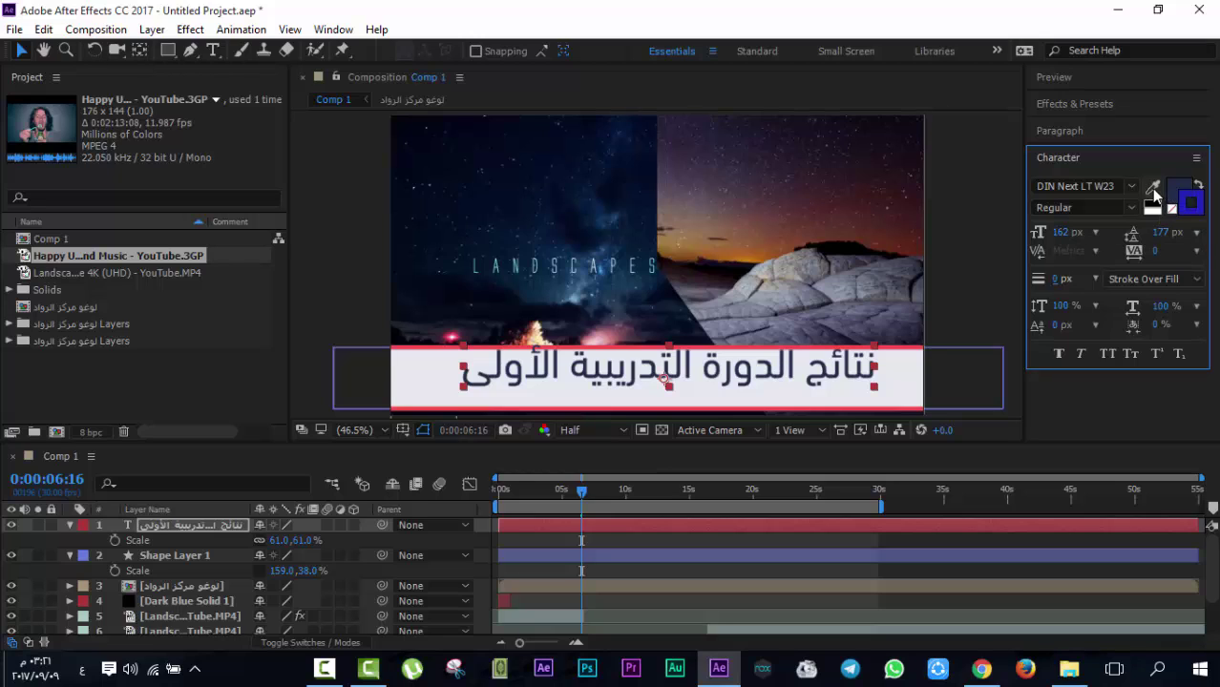
{"action": "left_click", "coordinate": [1179, 186]}
{"action": "left_click_drag", "start_coordinate": [807, 350], "coordinate": [806, 379]}
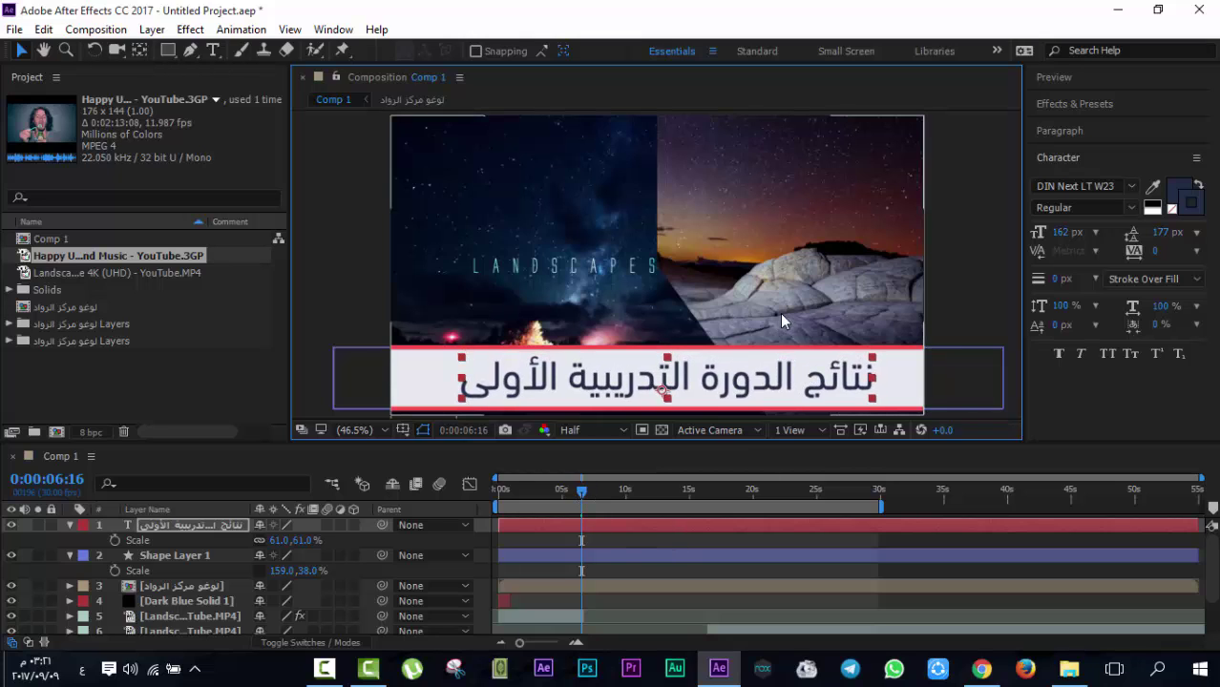
{"action": "left_click", "coordinate": [208, 531]}
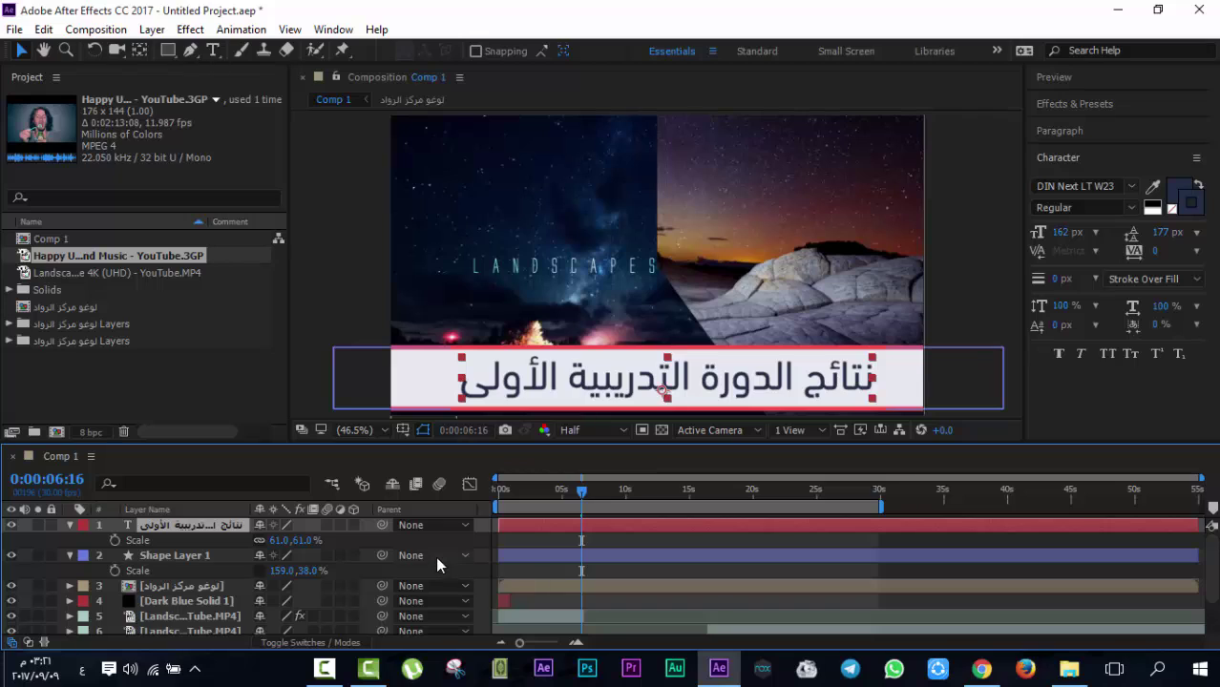
Try keyframing the Arabic title's Position at 0:00:06:16 and moving the title out past the frame's left edge
{"action": "key", "text": "p"}
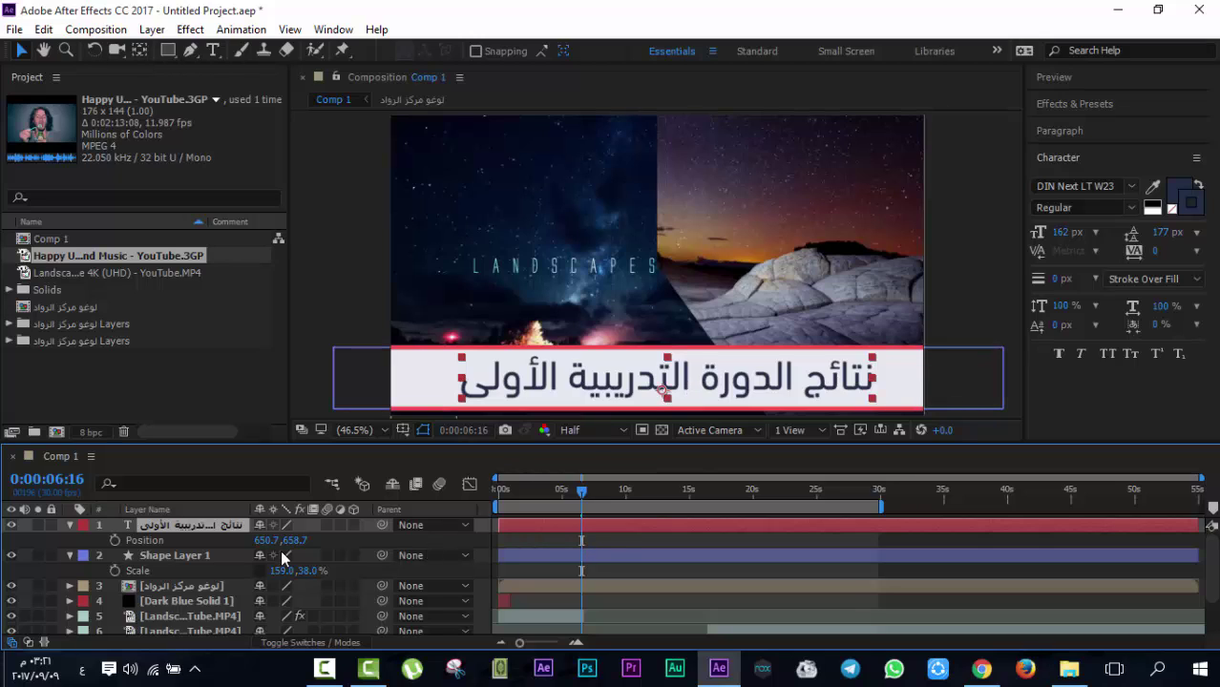
{"action": "left_click", "coordinate": [115, 539]}
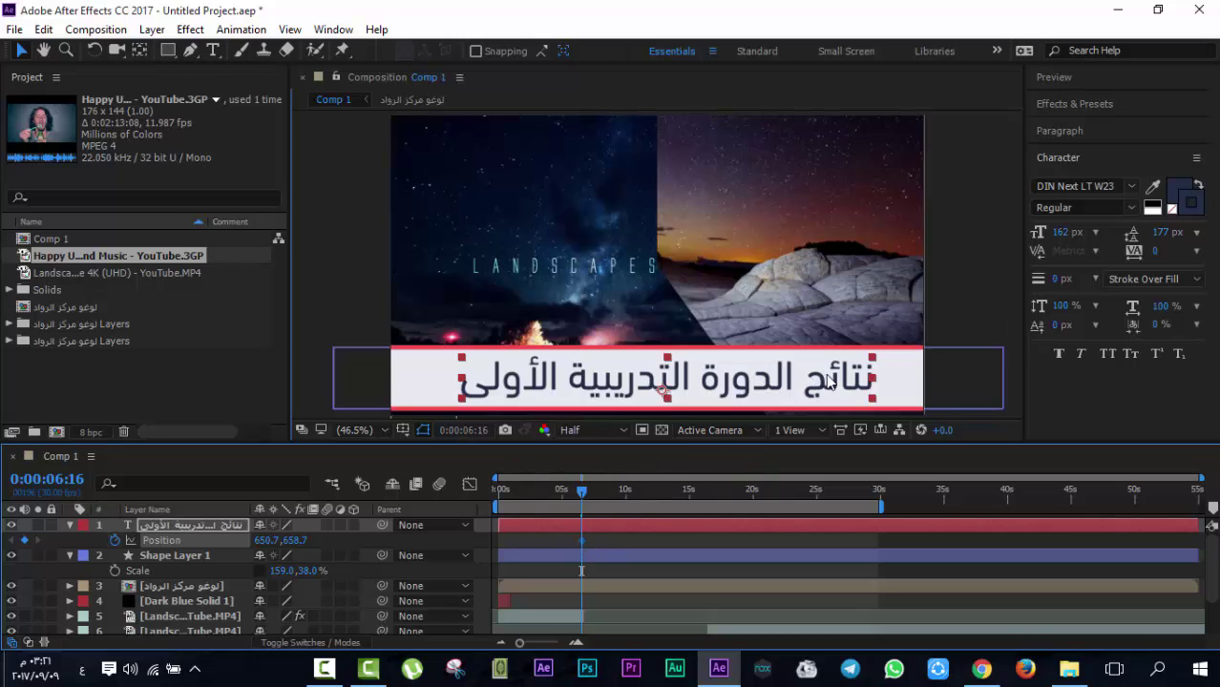
{"action": "left_click_drag", "start_coordinate": [828, 382], "coordinate": [307, 384]}
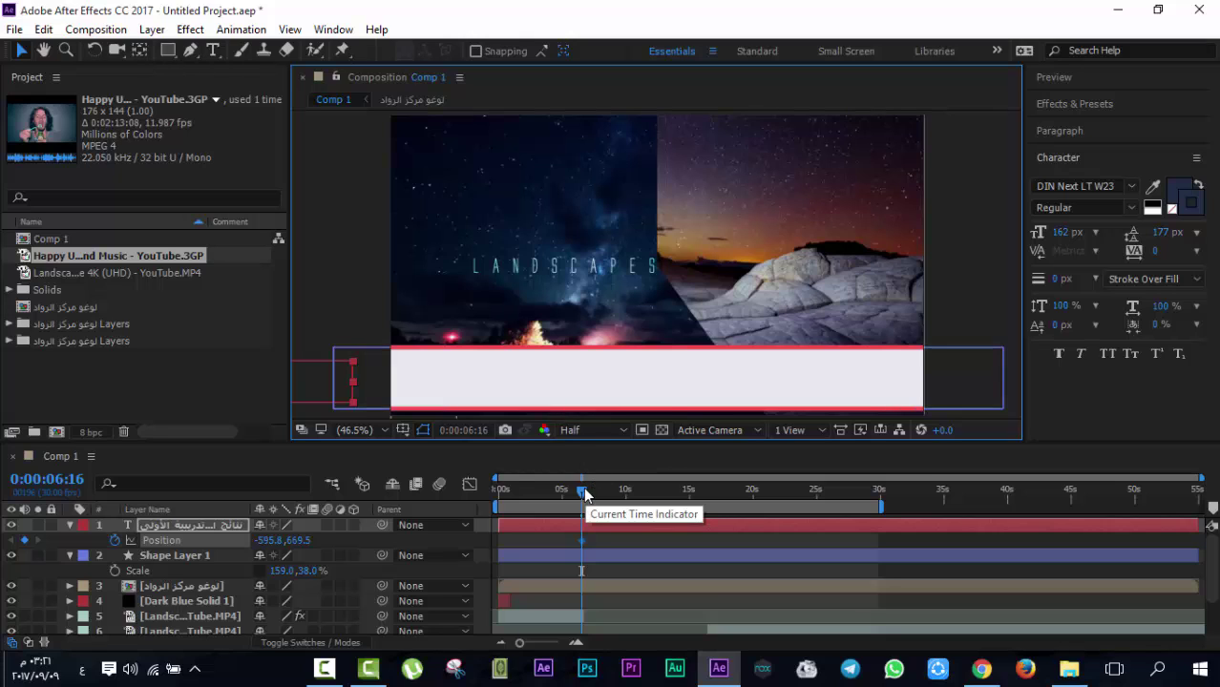
{"action": "key", "text": "ctrl+z"}
{"action": "left_click", "coordinate": [115, 541]}
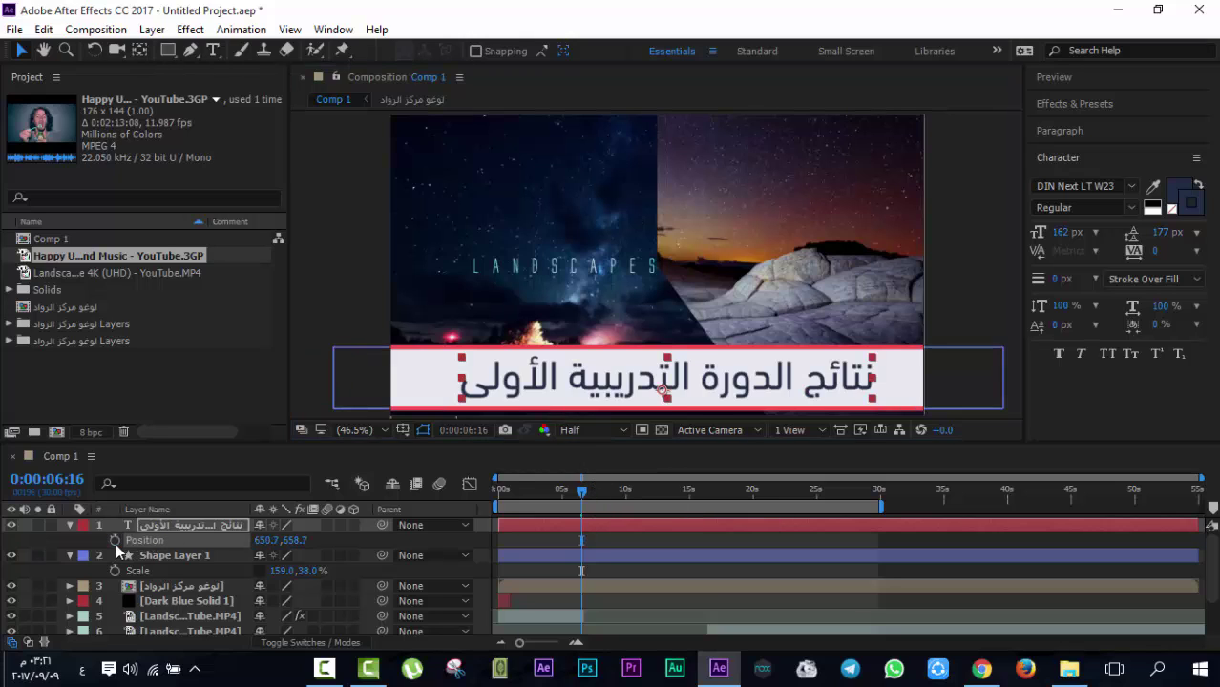
Keyframe the Arabic title's centered Position and shift that keyframe to about 8 seconds on the timeline
{"action": "left_click", "coordinate": [218, 523]}
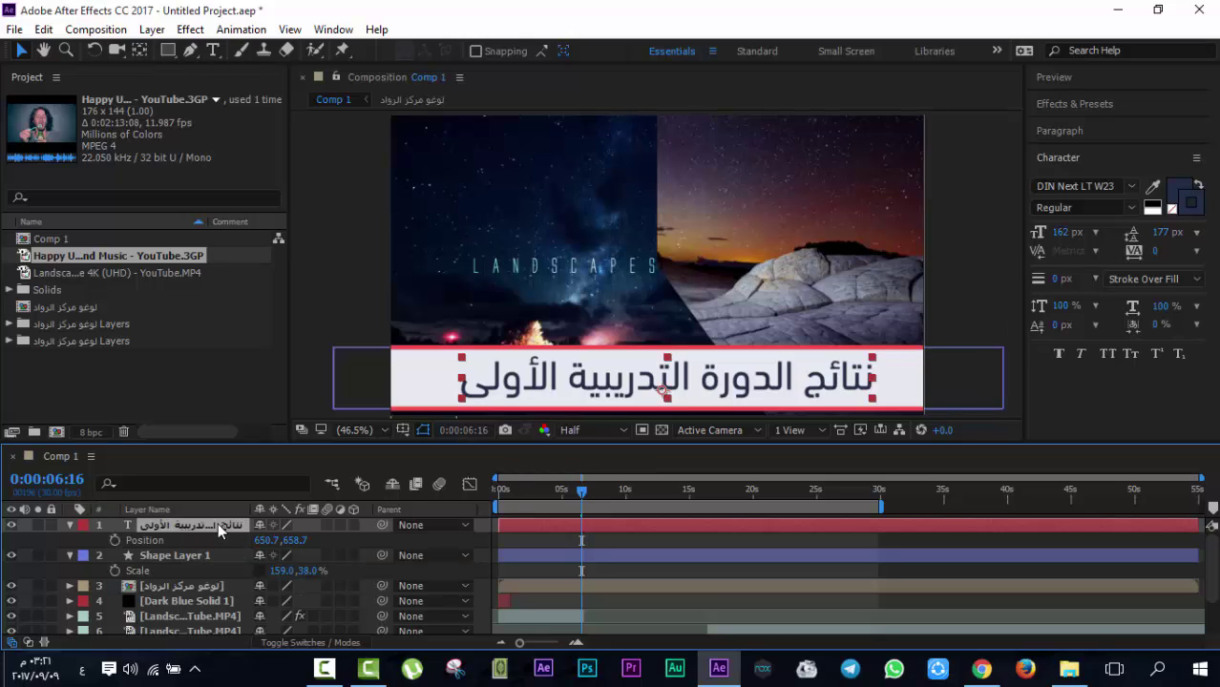
{"action": "left_click", "coordinate": [115, 541]}
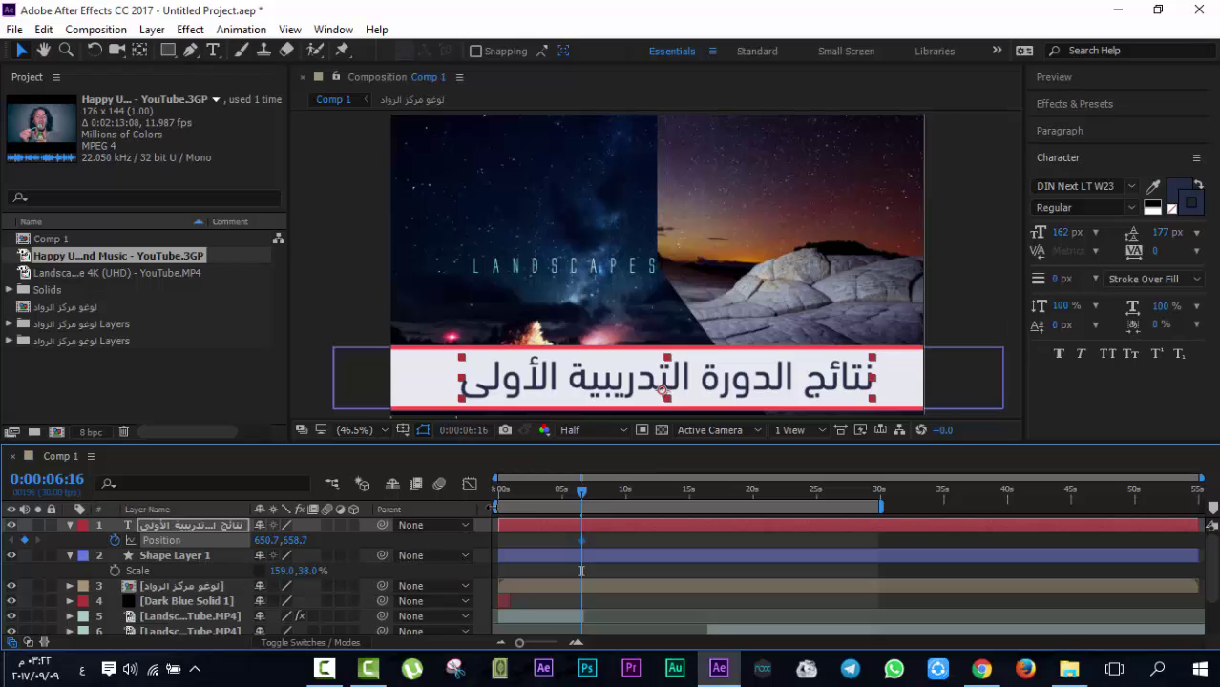
{"action": "left_click_drag", "start_coordinate": [734, 392], "coordinate": [246, 389]}
{"action": "key", "text": "ctrl+z"}
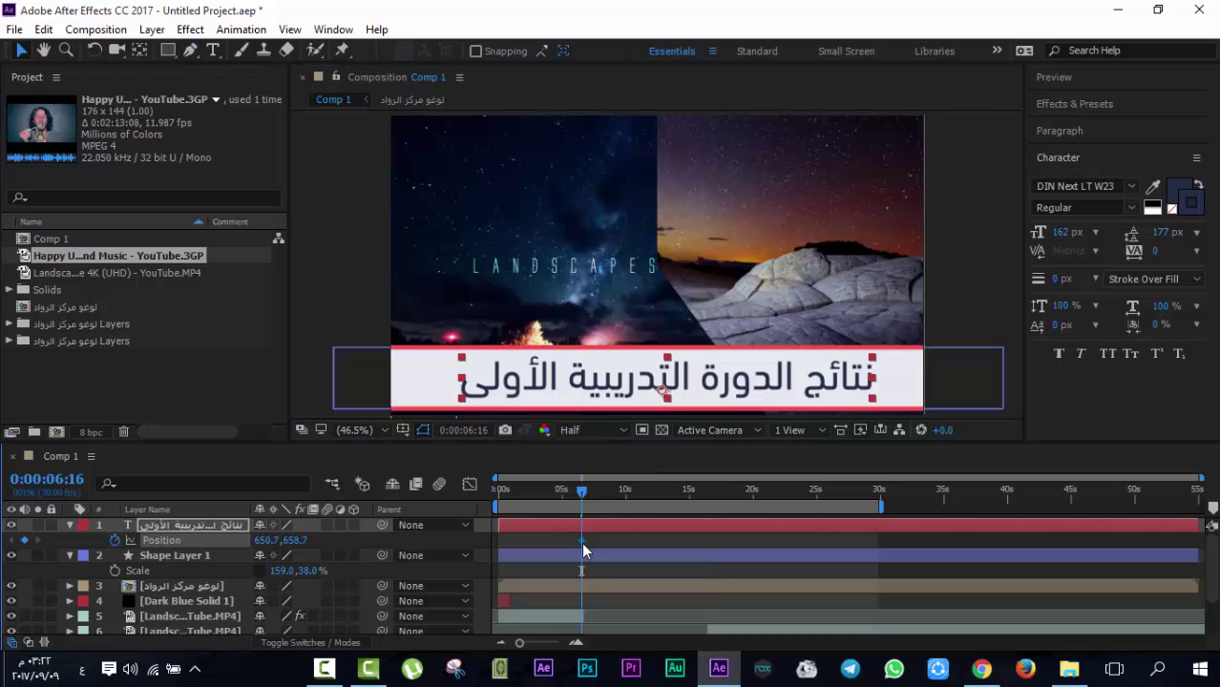
{"action": "left_click_drag", "start_coordinate": [585, 552], "coordinate": [603, 551]}
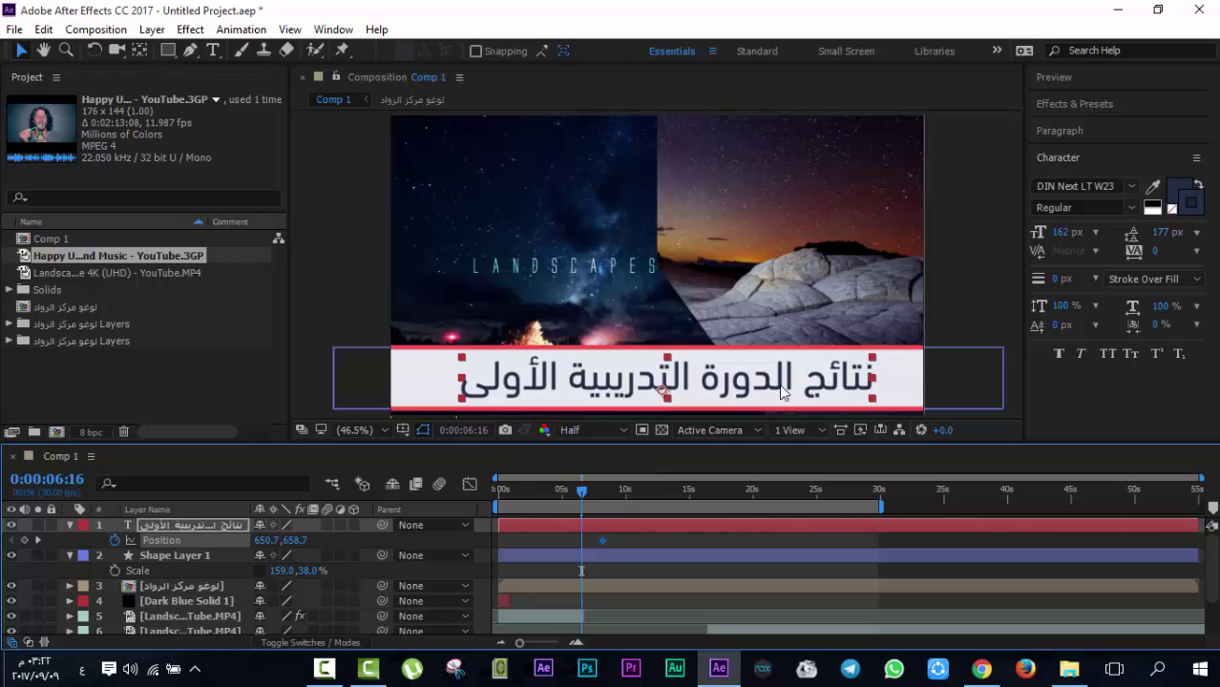
Add a Position keyframe at 0:00:06:16 and move the title horizontally off the frame's left edge to -539.9, 658.7
{"action": "left_click", "coordinate": [827, 389]}
{"action": "key", "text": "alt+shift+p"}
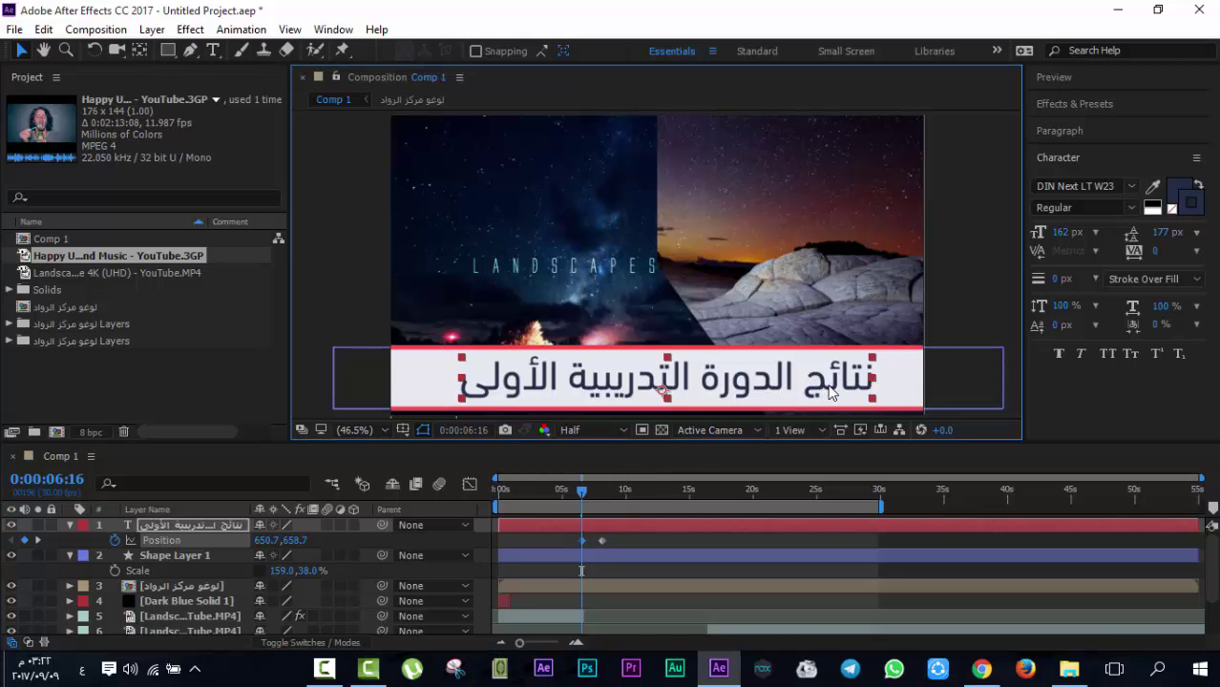
{"action": "left_click_drag", "start_coordinate": [826, 390], "coordinate": [334, 402]}
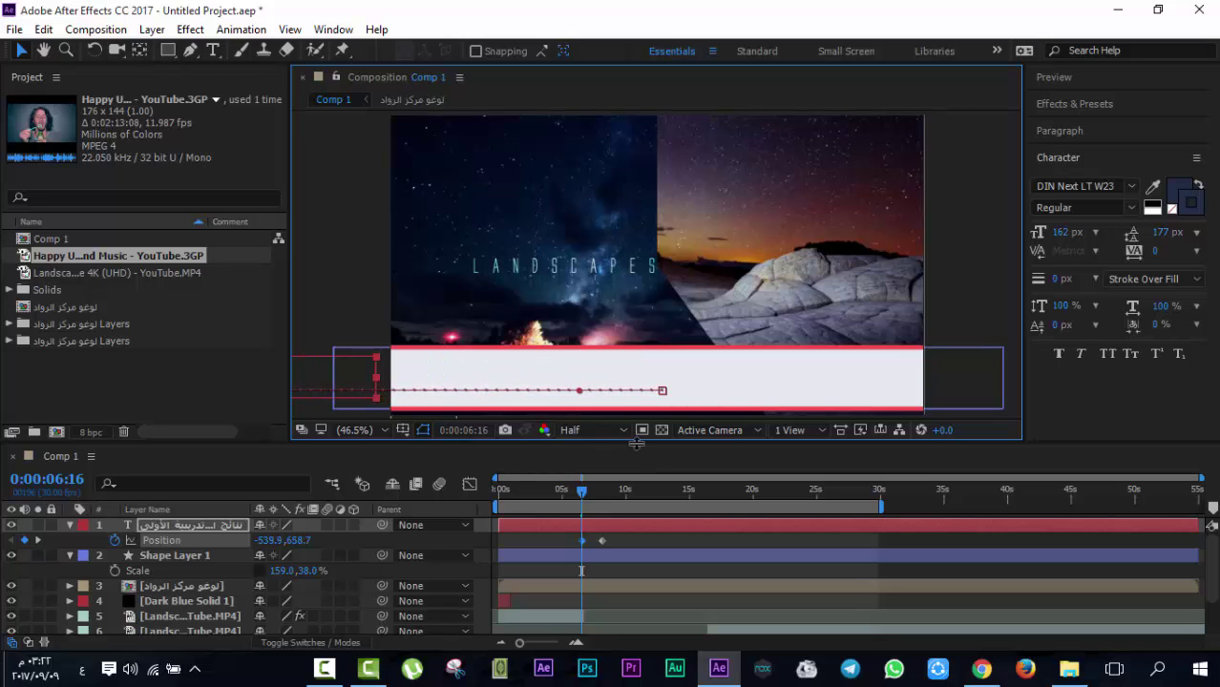
Preview the title's slide-in repeatedly from just before its first keyframe and stop playback at 0:00:11:00
{"action": "left_click", "coordinate": [711, 516]}
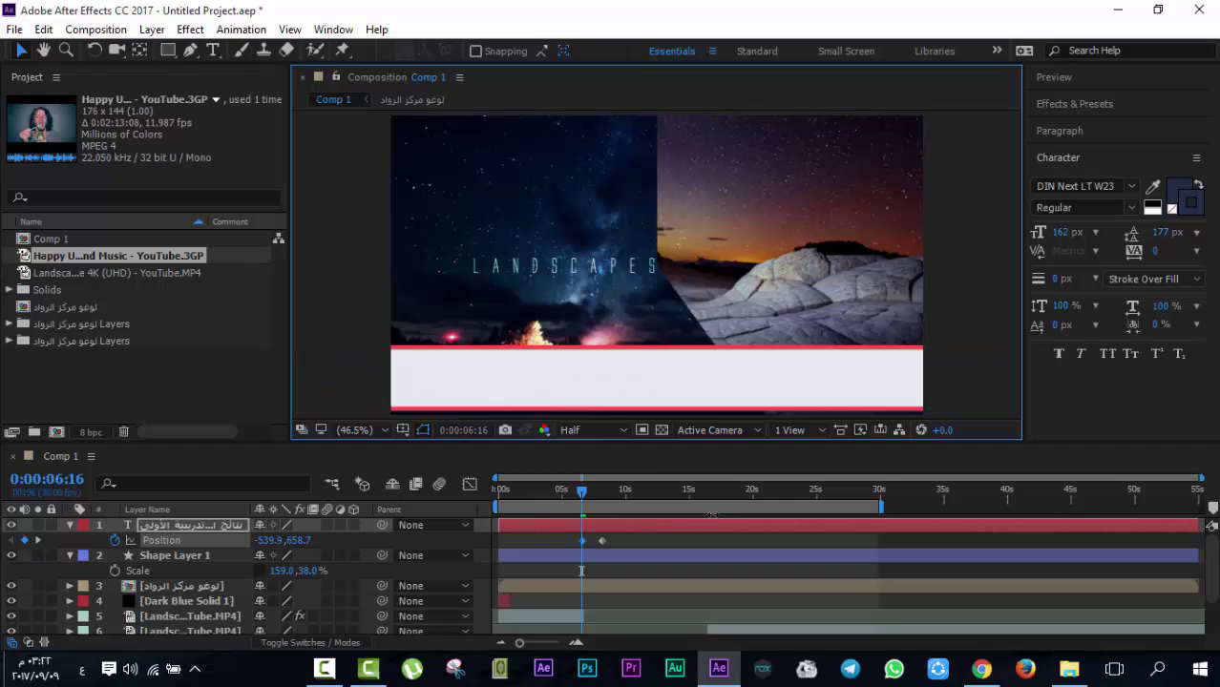
{"action": "key", "text": "space"}
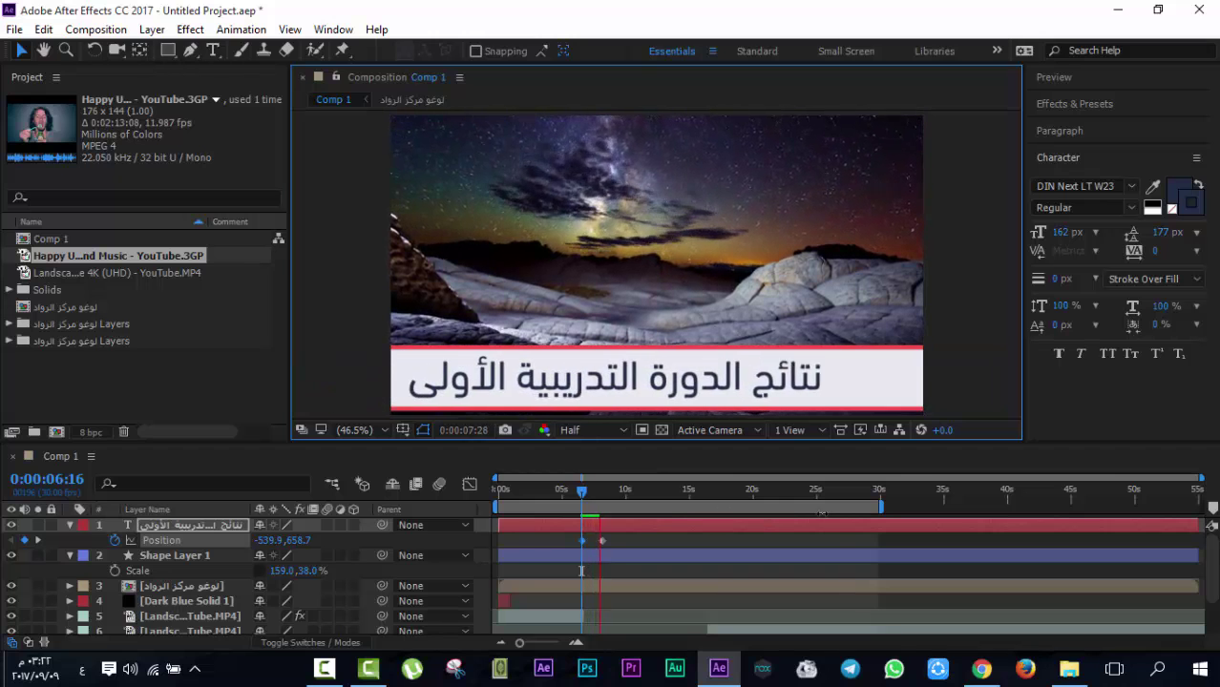
{"action": "left_click", "coordinate": [576, 493]}
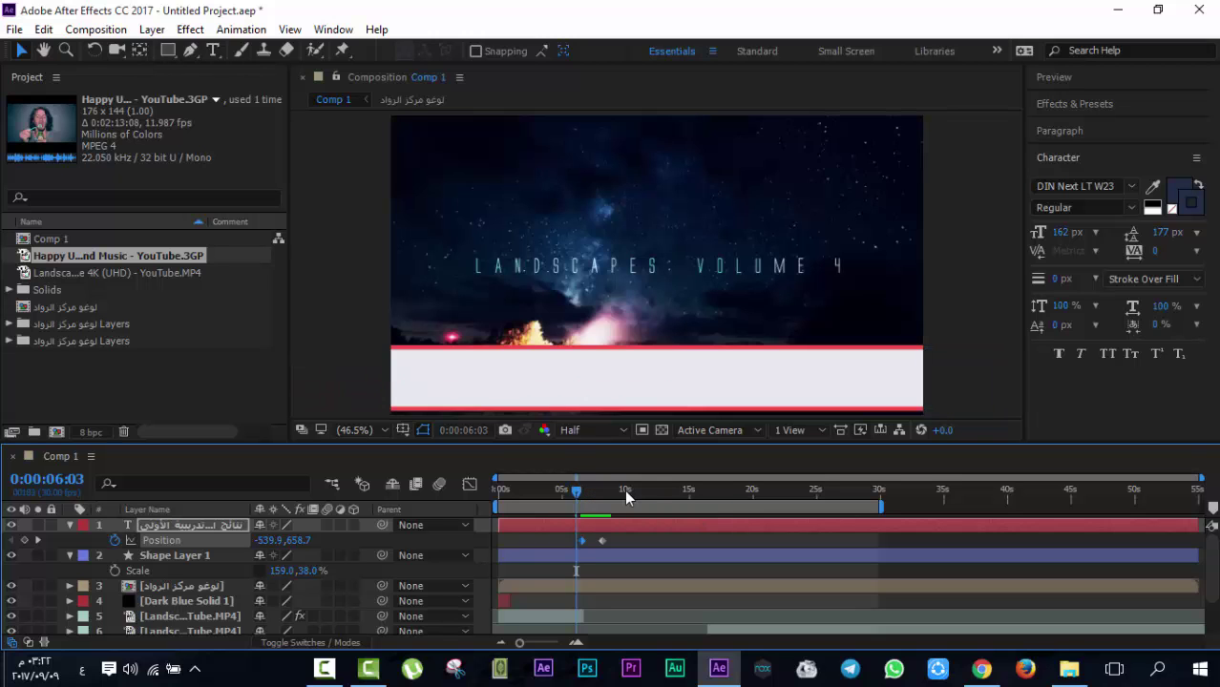
{"action": "key", "text": "space"}
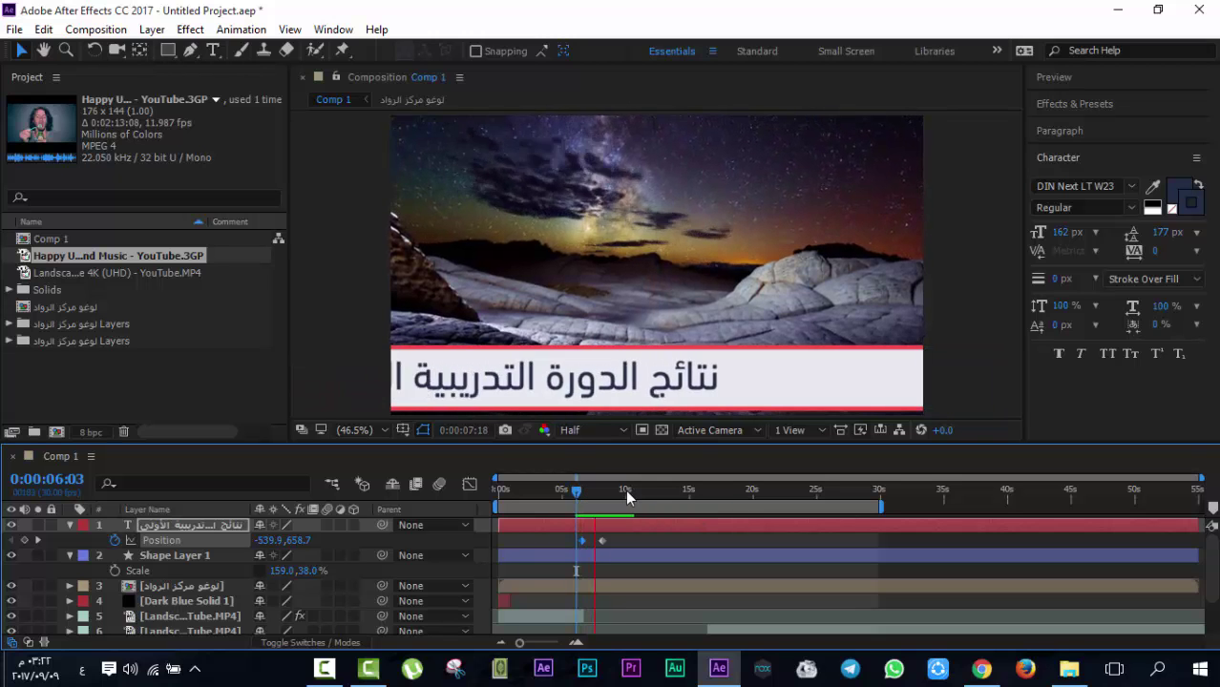
{"action": "left_click", "coordinate": [578, 492]}
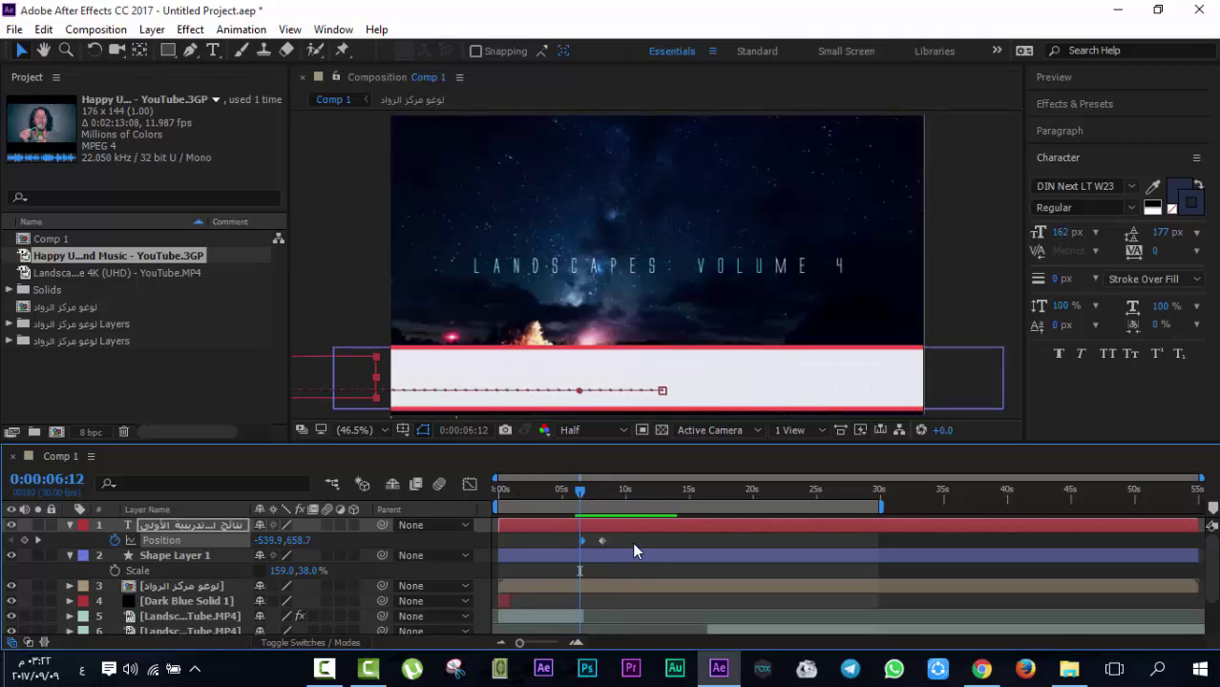
{"action": "key", "text": "space"}
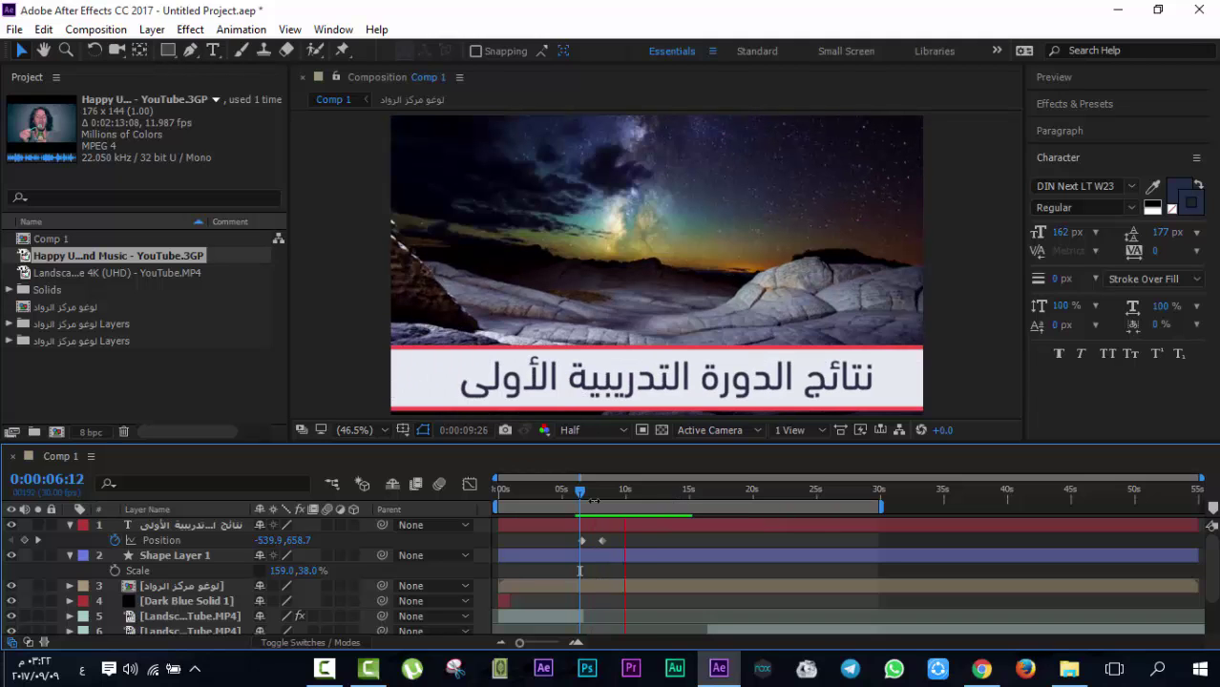
{"action": "key", "text": "space"}
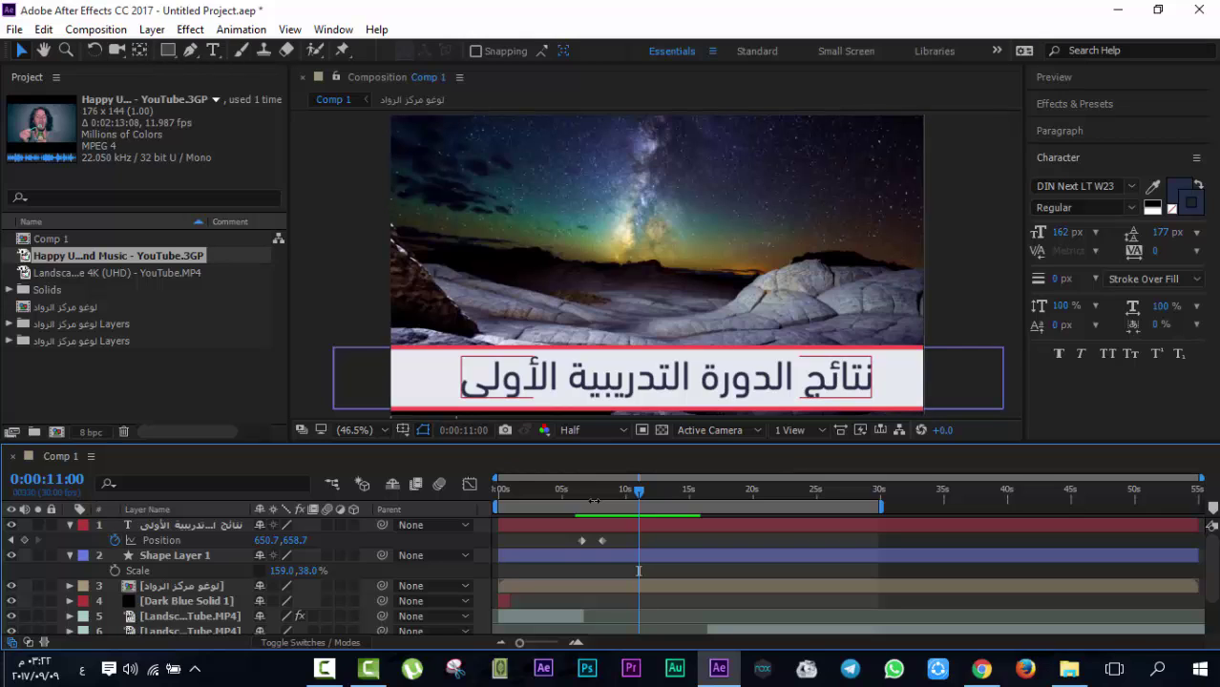
Play the composition on past 11 seconds and bring the current time back to 0:00:11:01
{"action": "key", "text": "space"}
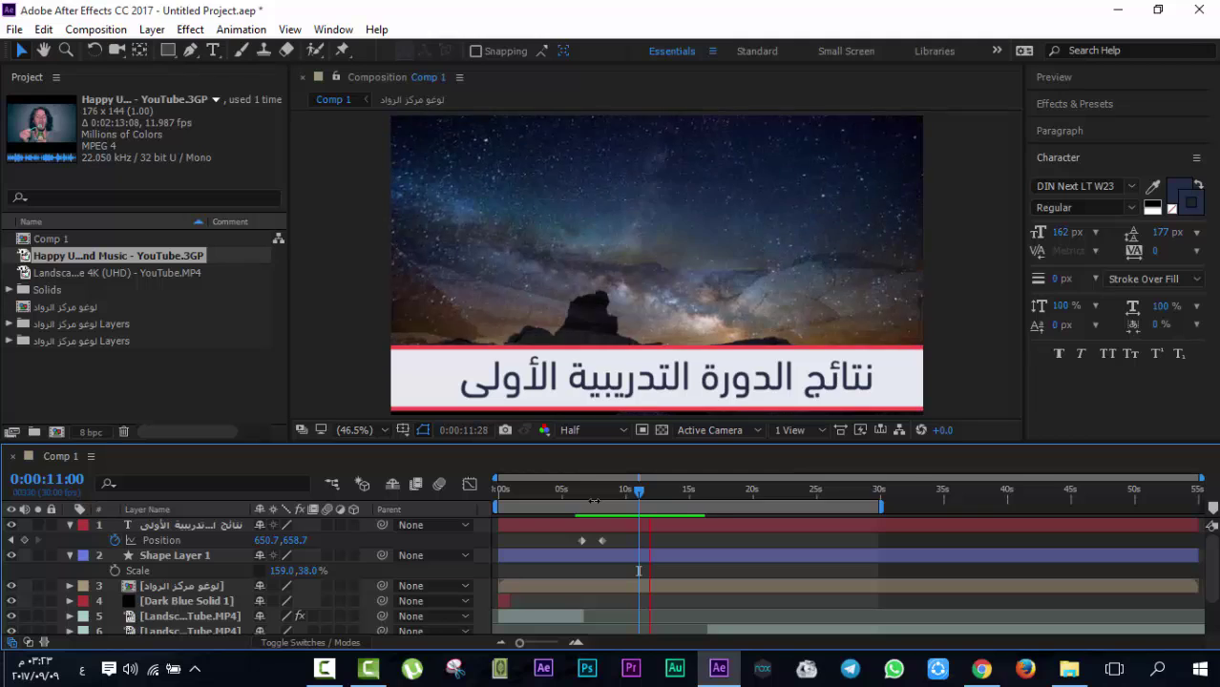
{"action": "key", "text": "space"}
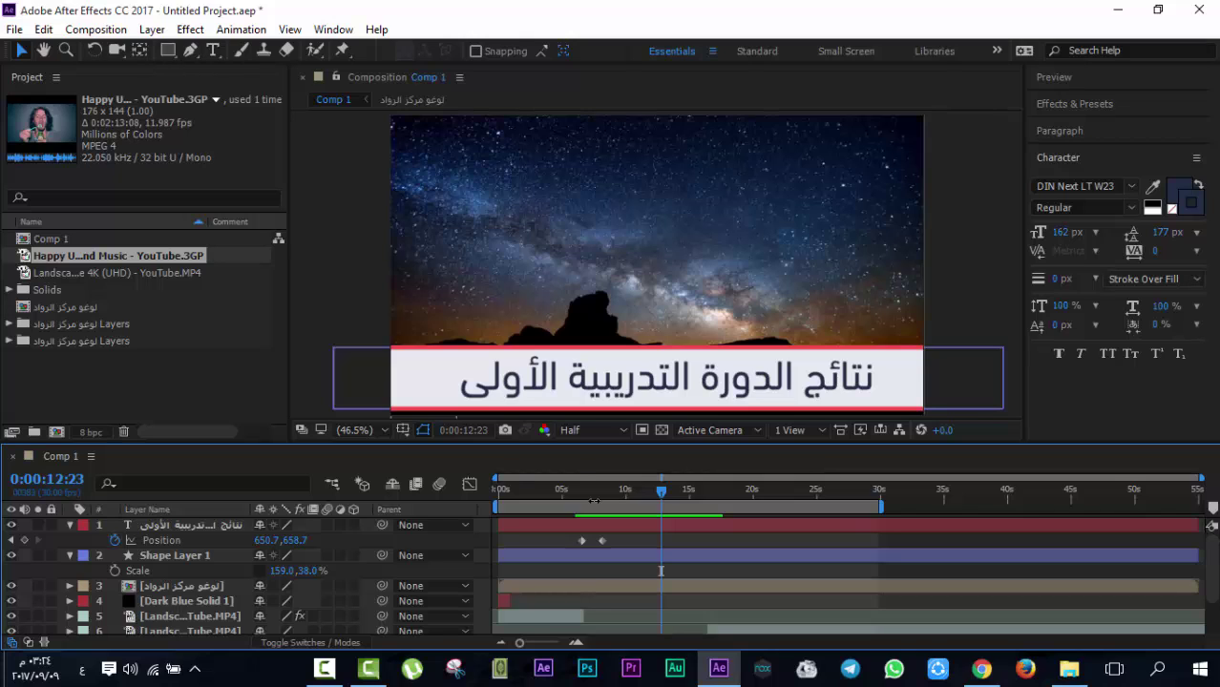
{"action": "mouse_move", "coordinate": [661, 571]}
{"action": "left_mouse_down"}
{"action": "mouse_move", "coordinate": [571, 571]}
{"action": "mouse_move", "coordinate": [638, 571]}
{"action": "left_mouse_up"}
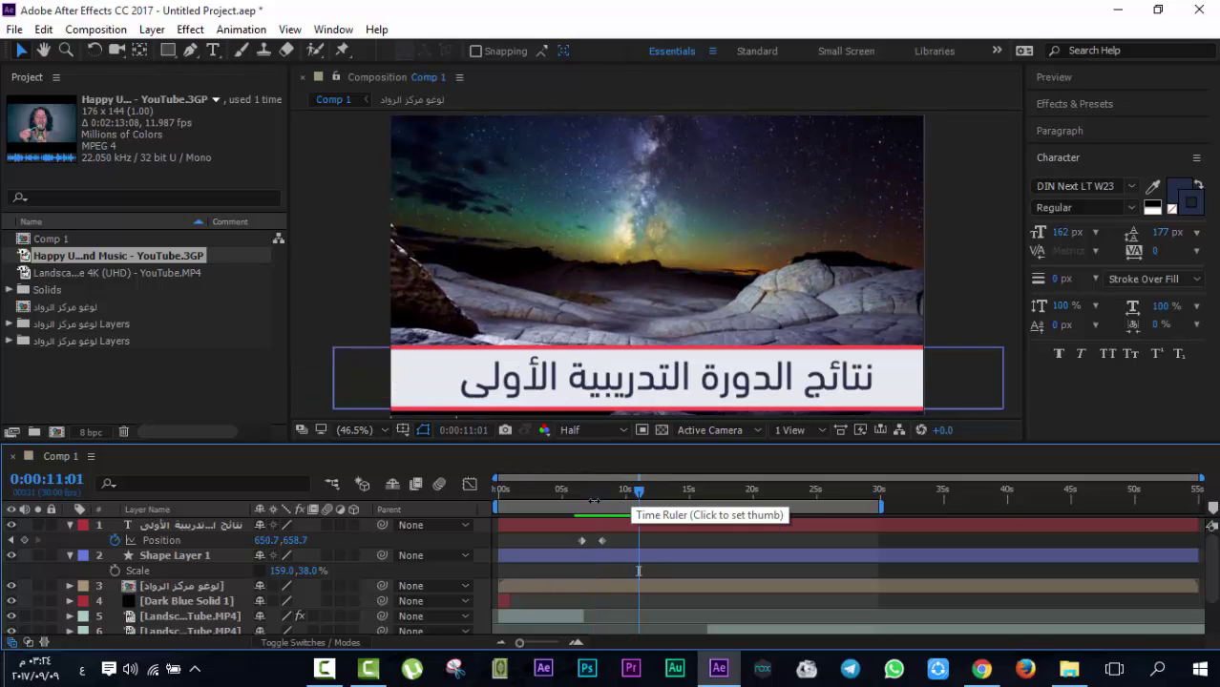